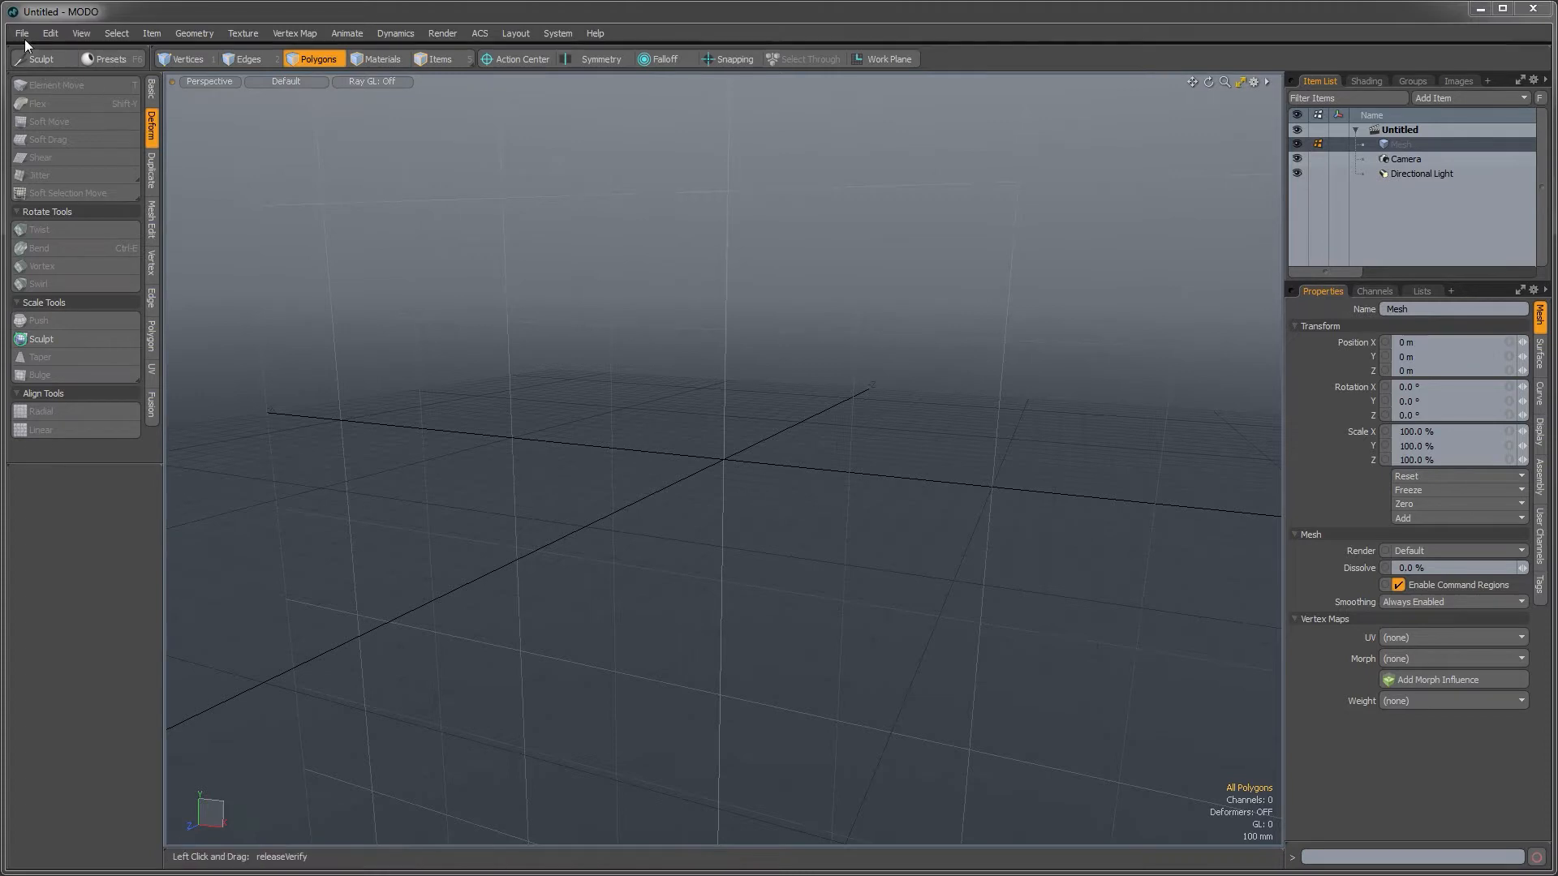
- Open the Cherry_01.lxo scene from the Video_05 folder
{"action": "left_click", "coordinate": [23, 34]}
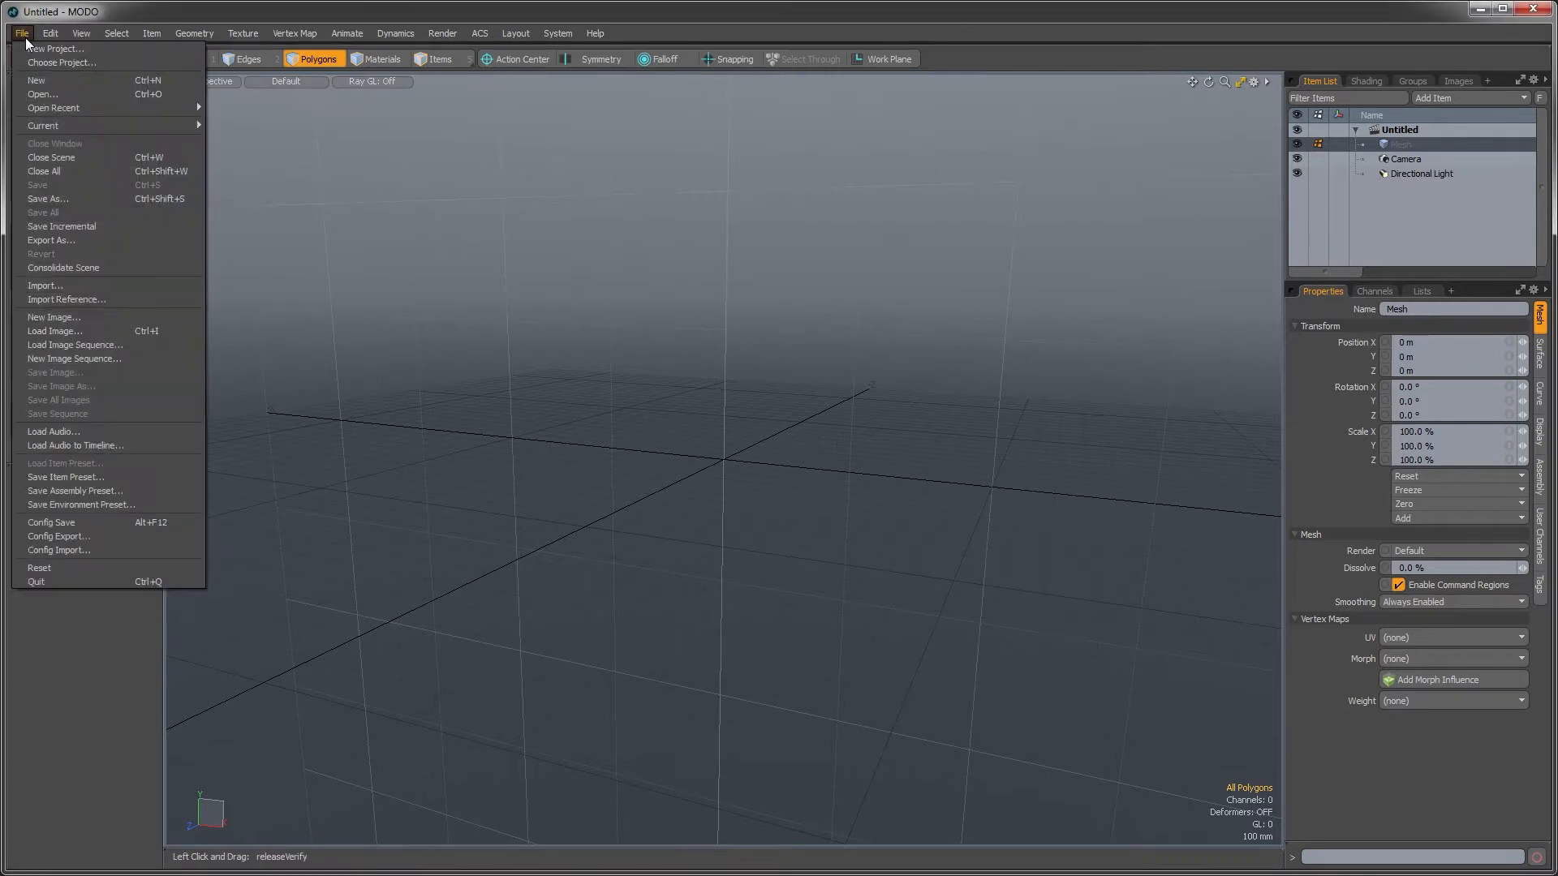
{"action": "left_click", "coordinate": [45, 97]}
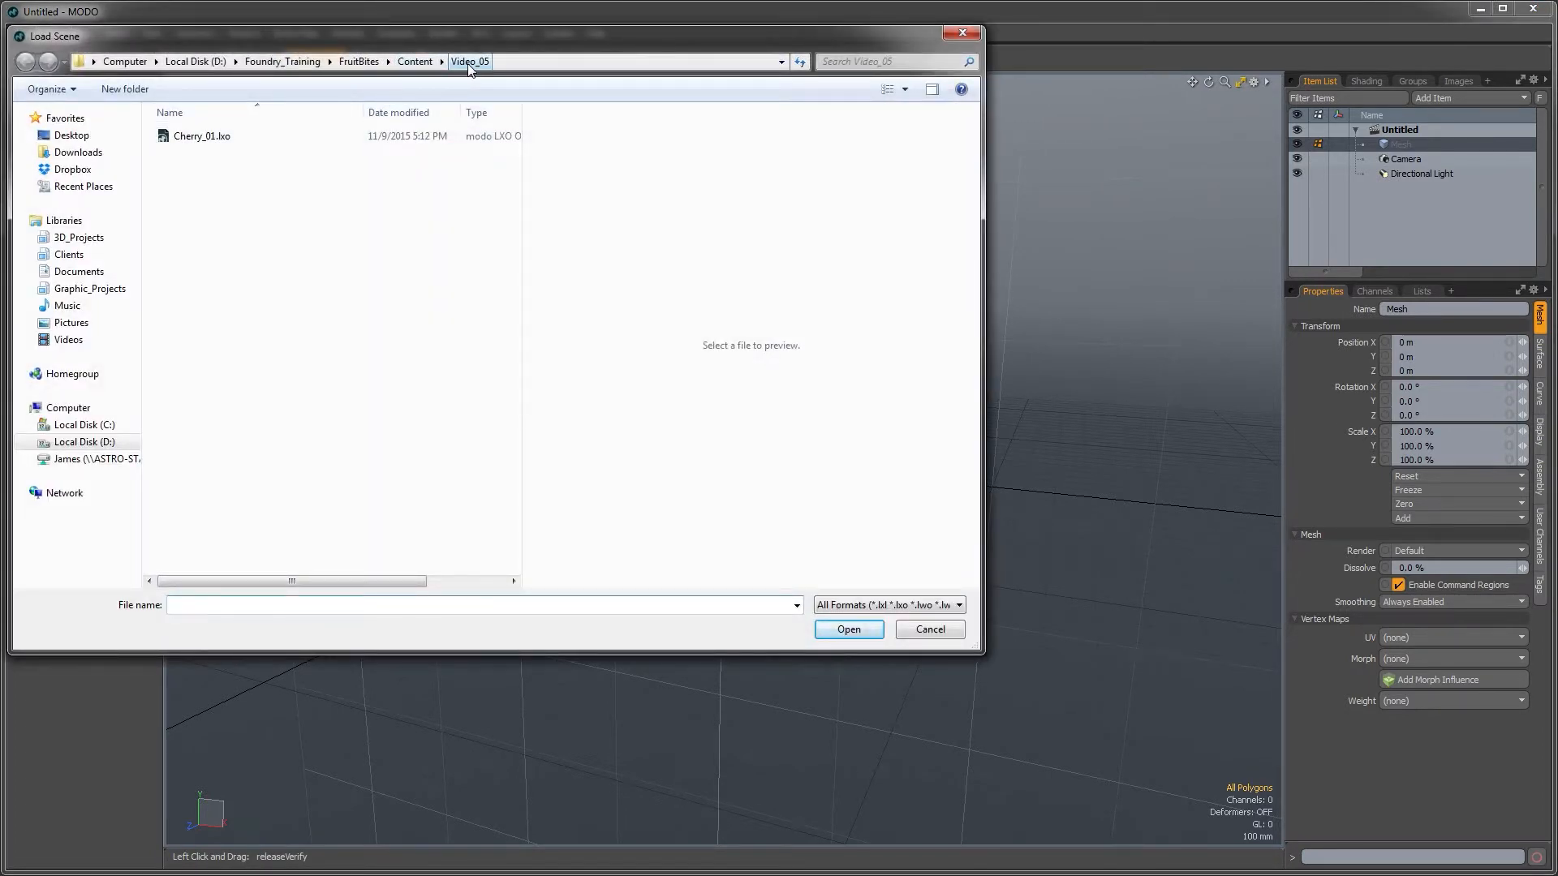
{"action": "left_click", "coordinate": [205, 137]}
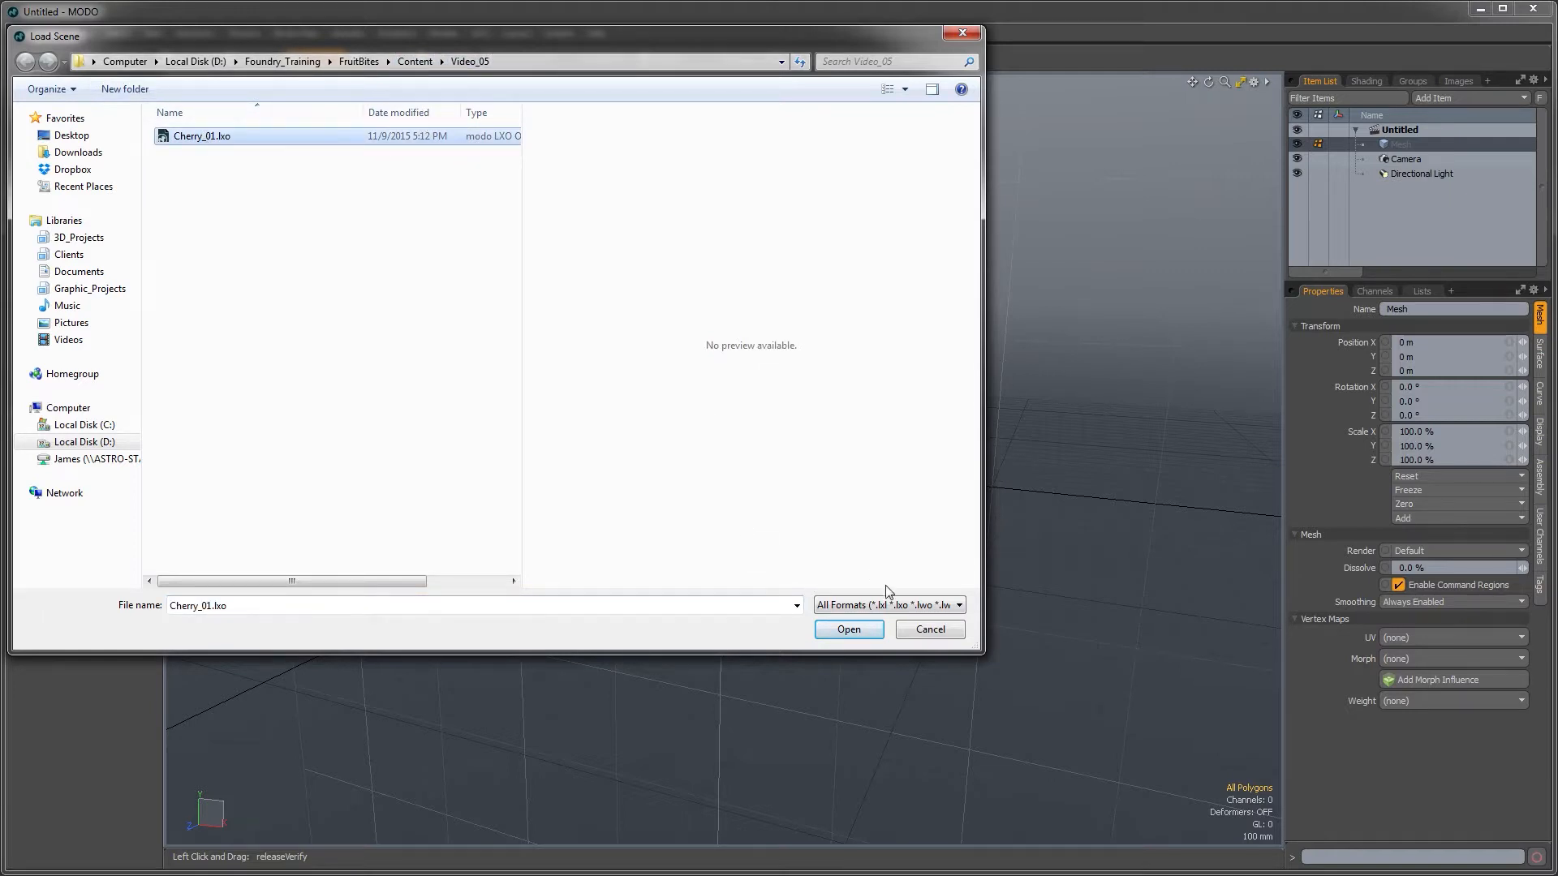
{"action": "left_click", "coordinate": [844, 631]}
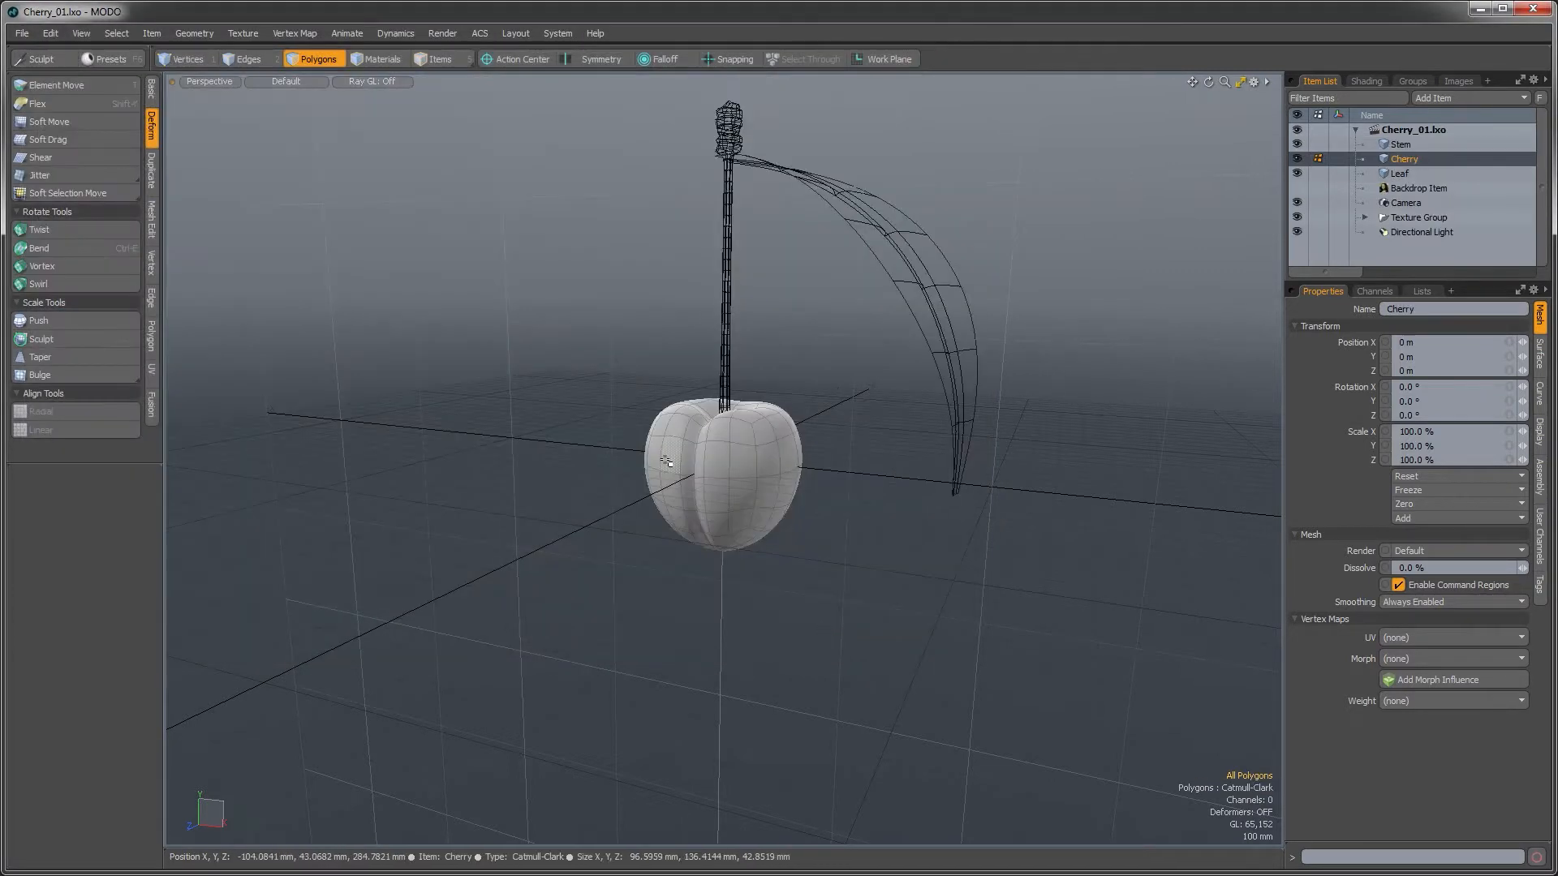
{"action": "left_click_drag", "start_coordinate": [665, 461], "coordinate": [709, 479], "text": "alt"}
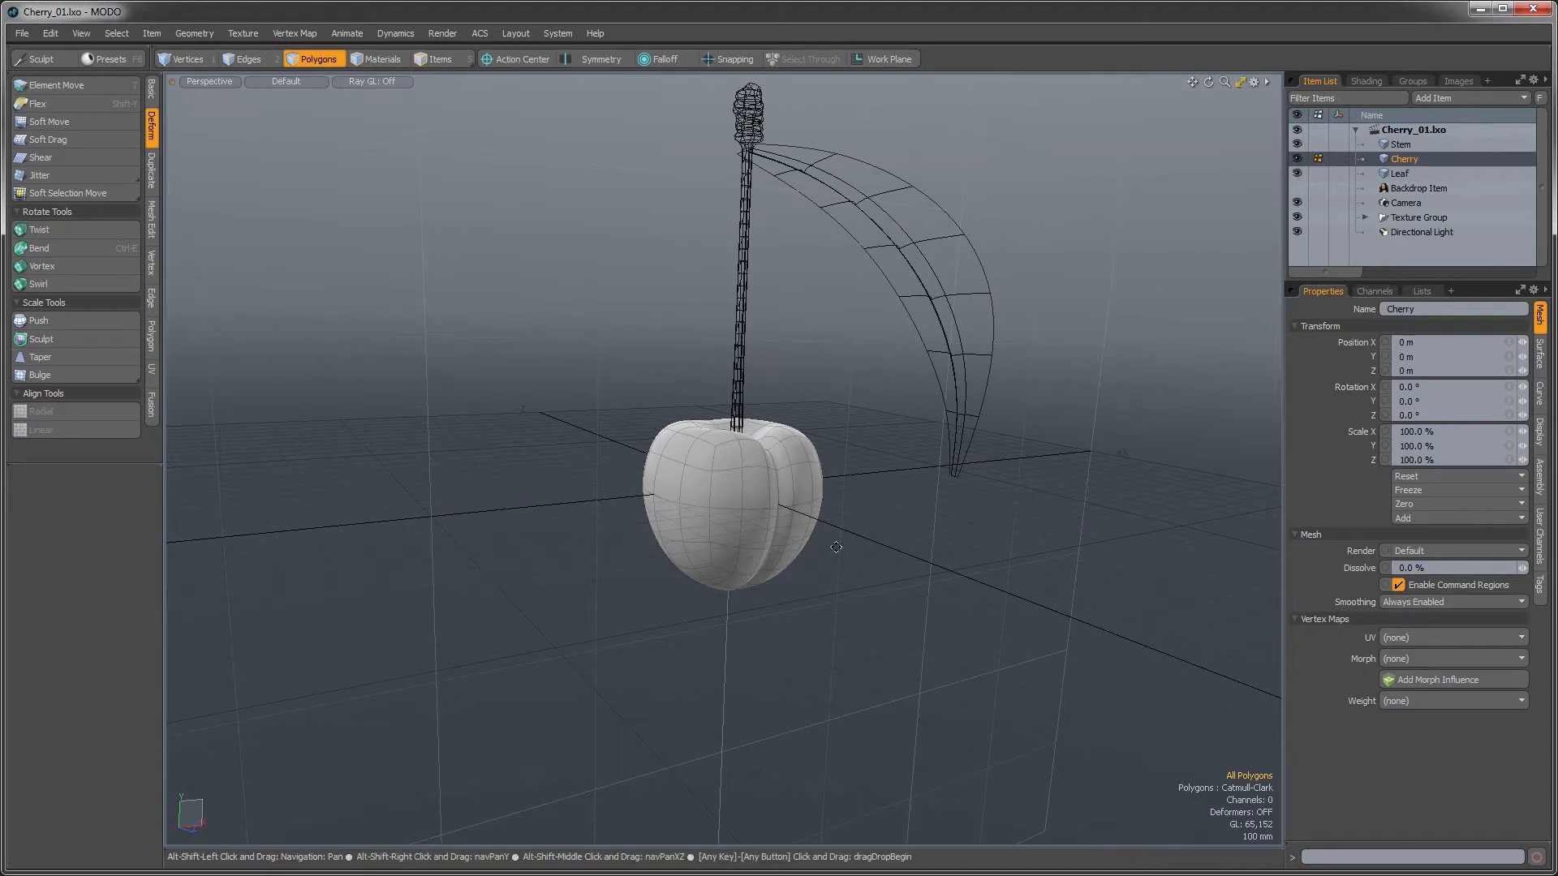
{"action": "left_click_drag", "start_coordinate": [836, 547], "coordinate": [847, 531], "text": "alt+shift"}
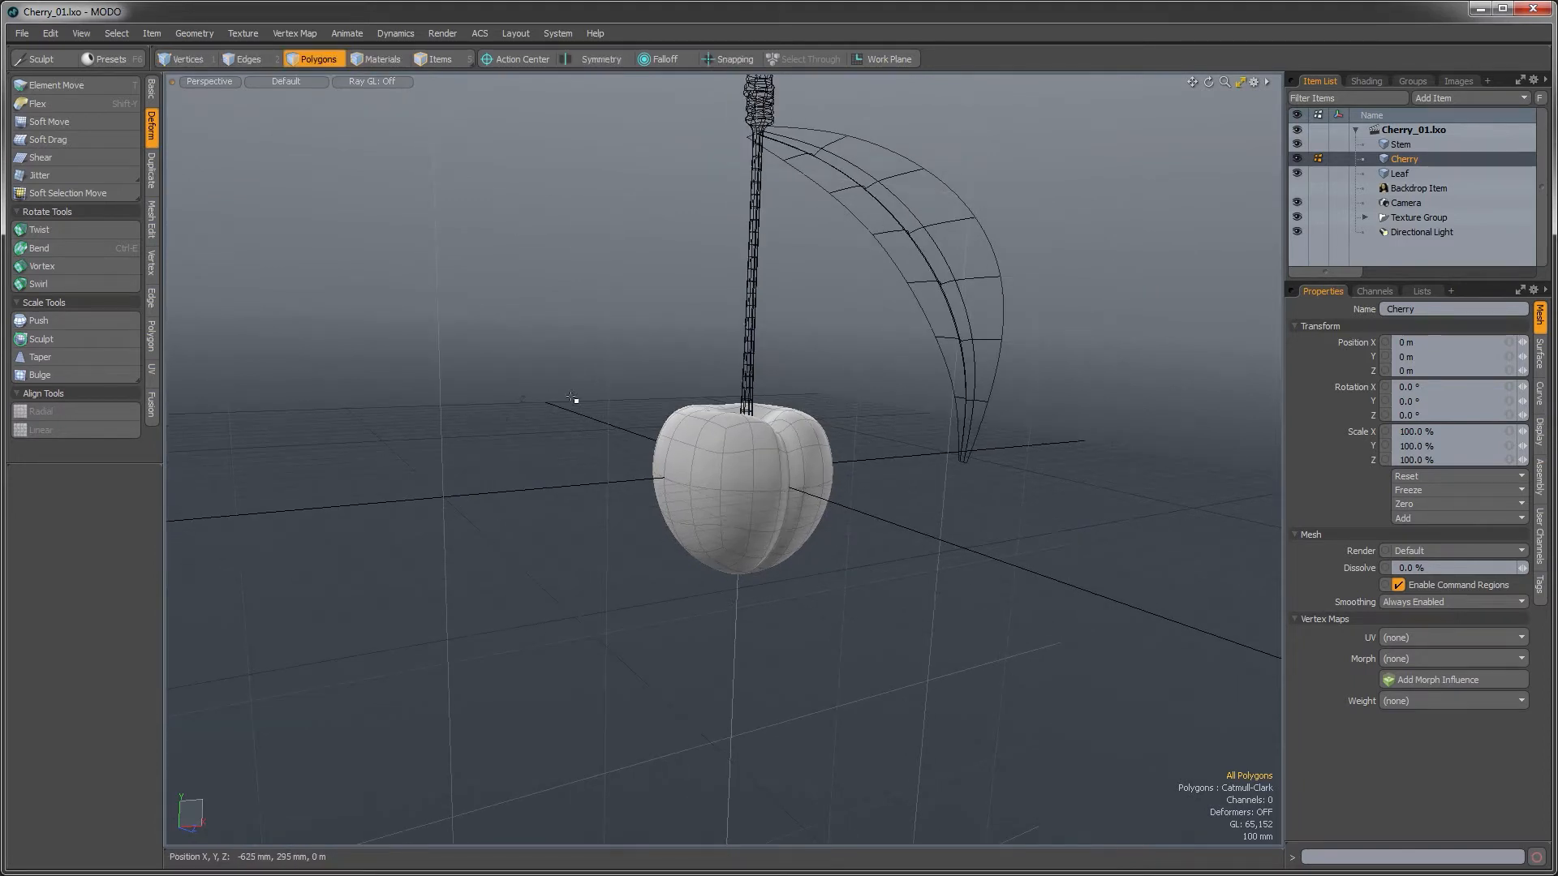
- Switch to the Render layout and start a preview render with the cherry framed close up in the render camera
{"action": "key", "text": "ctrl+Tab"}
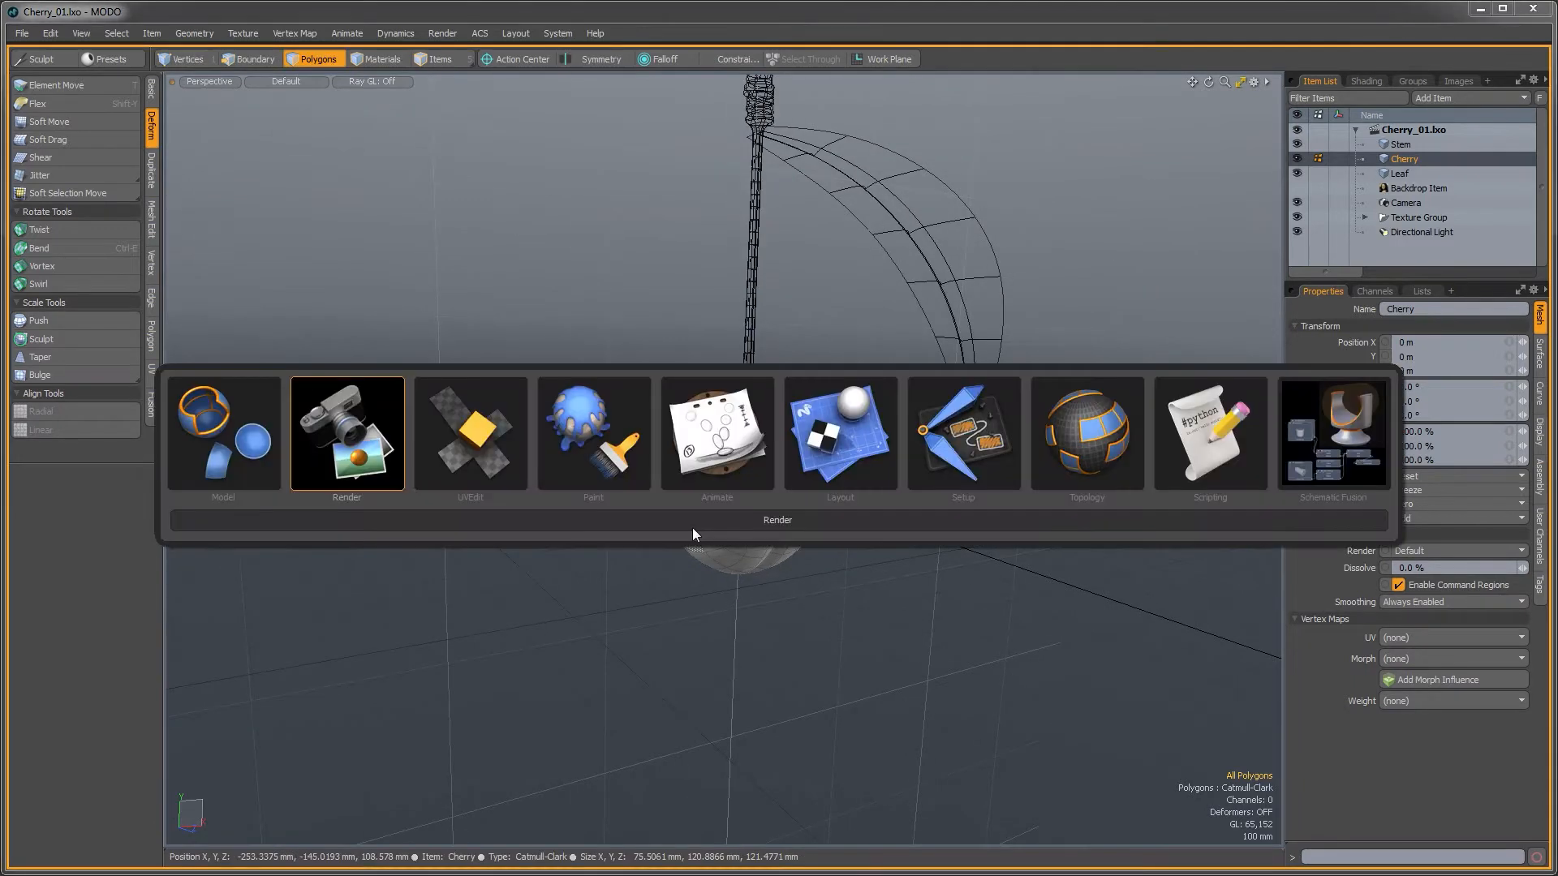
{"action": "left_click", "coordinate": [315, 427]}
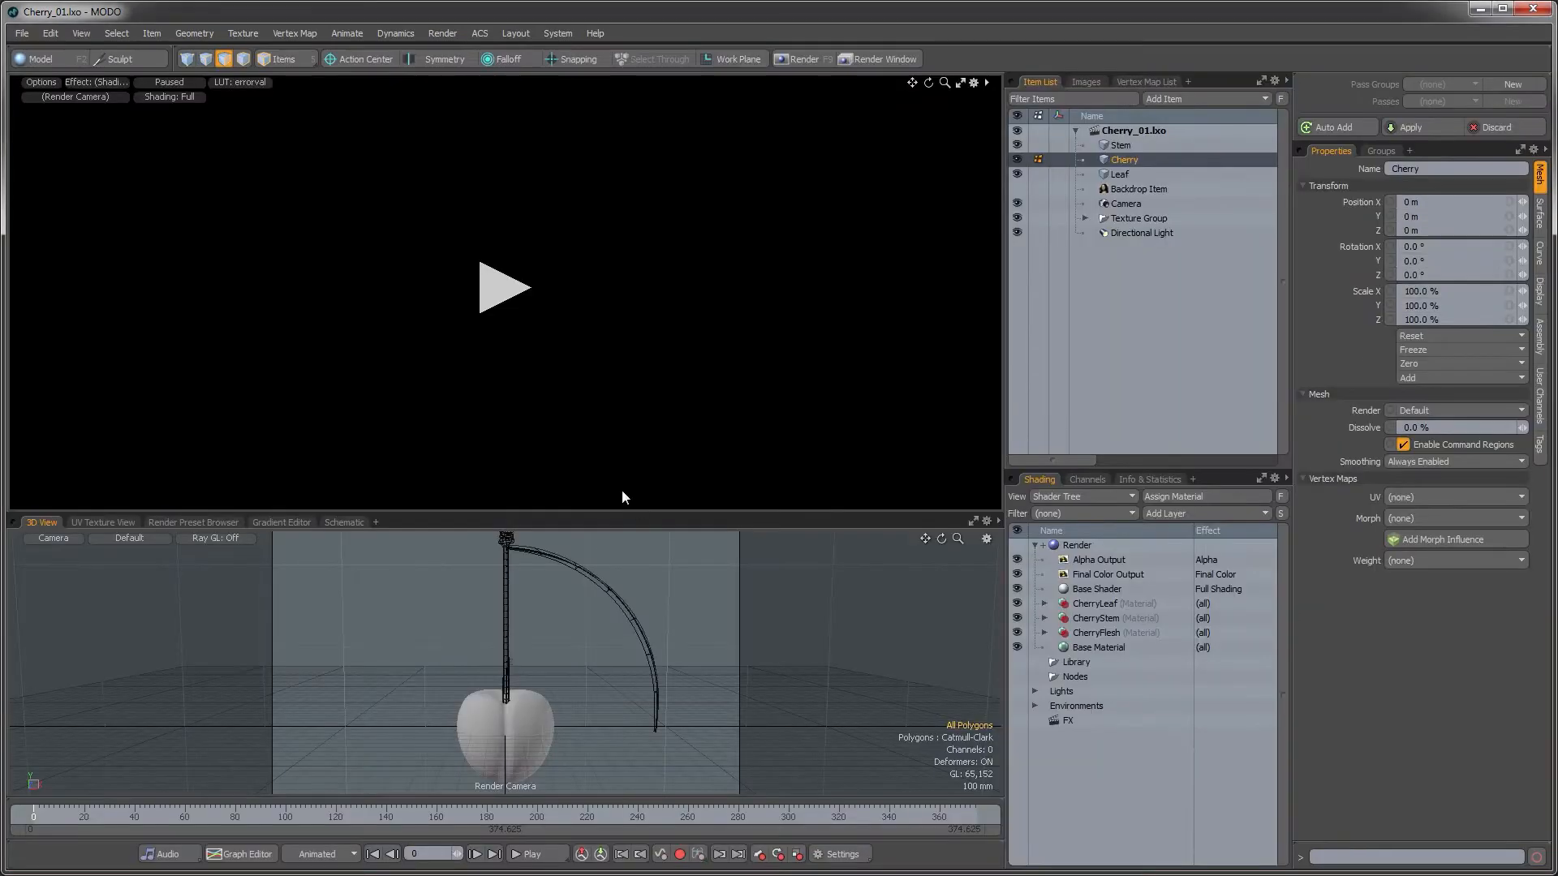
{"action": "left_click_drag", "start_coordinate": [554, 653], "coordinate": [442, 580], "text": "alt"}
{"action": "left_click_drag", "start_coordinate": [442, 581], "coordinate": [554, 639], "text": "alt+shift"}
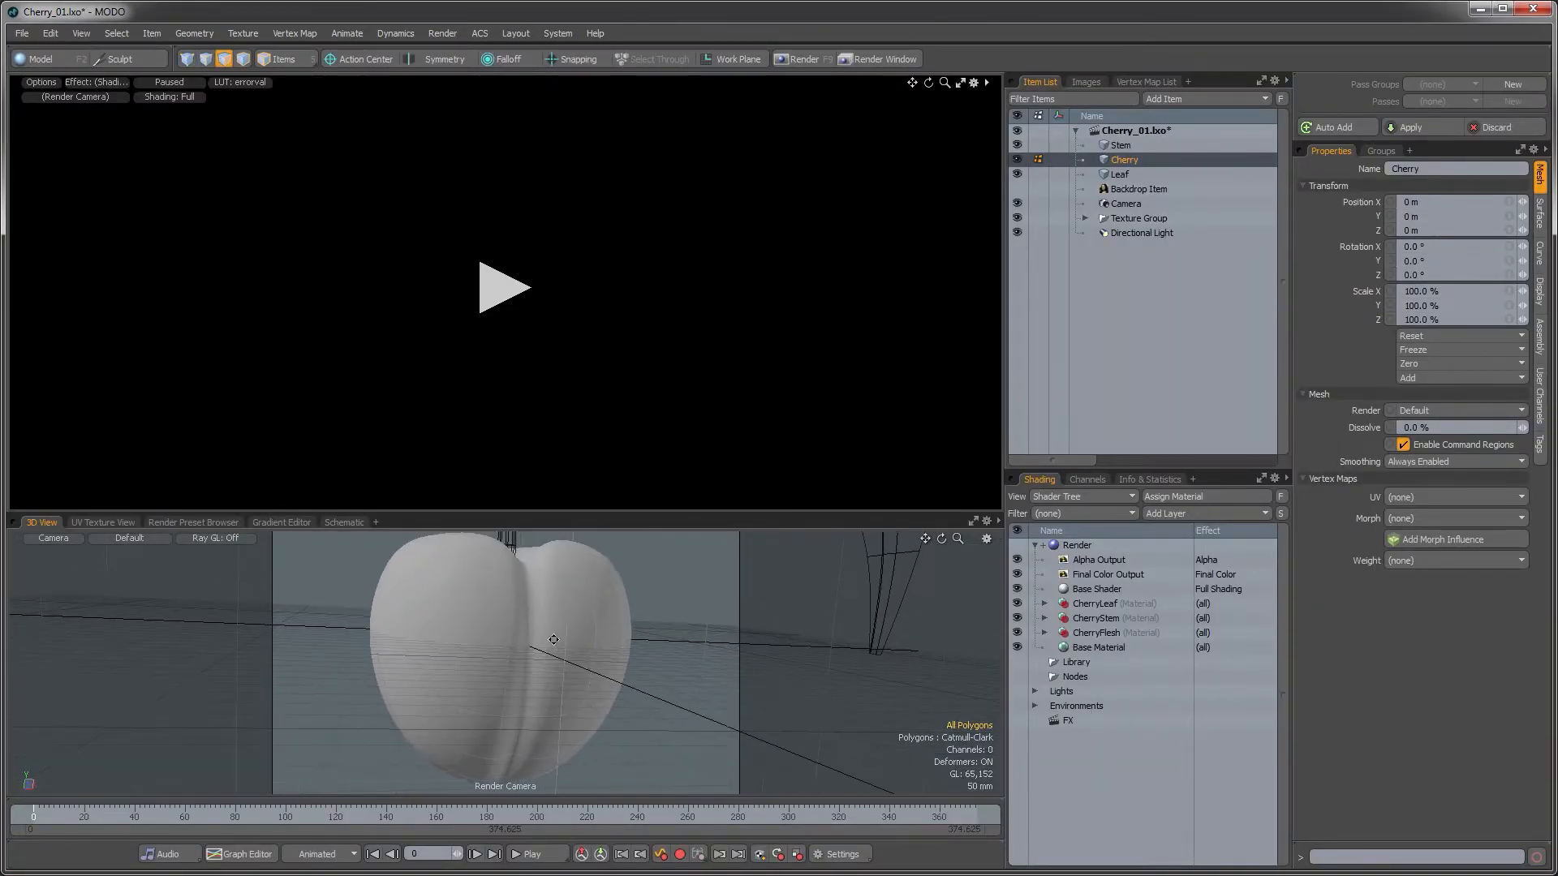
{"action": "left_click", "coordinate": [498, 313]}
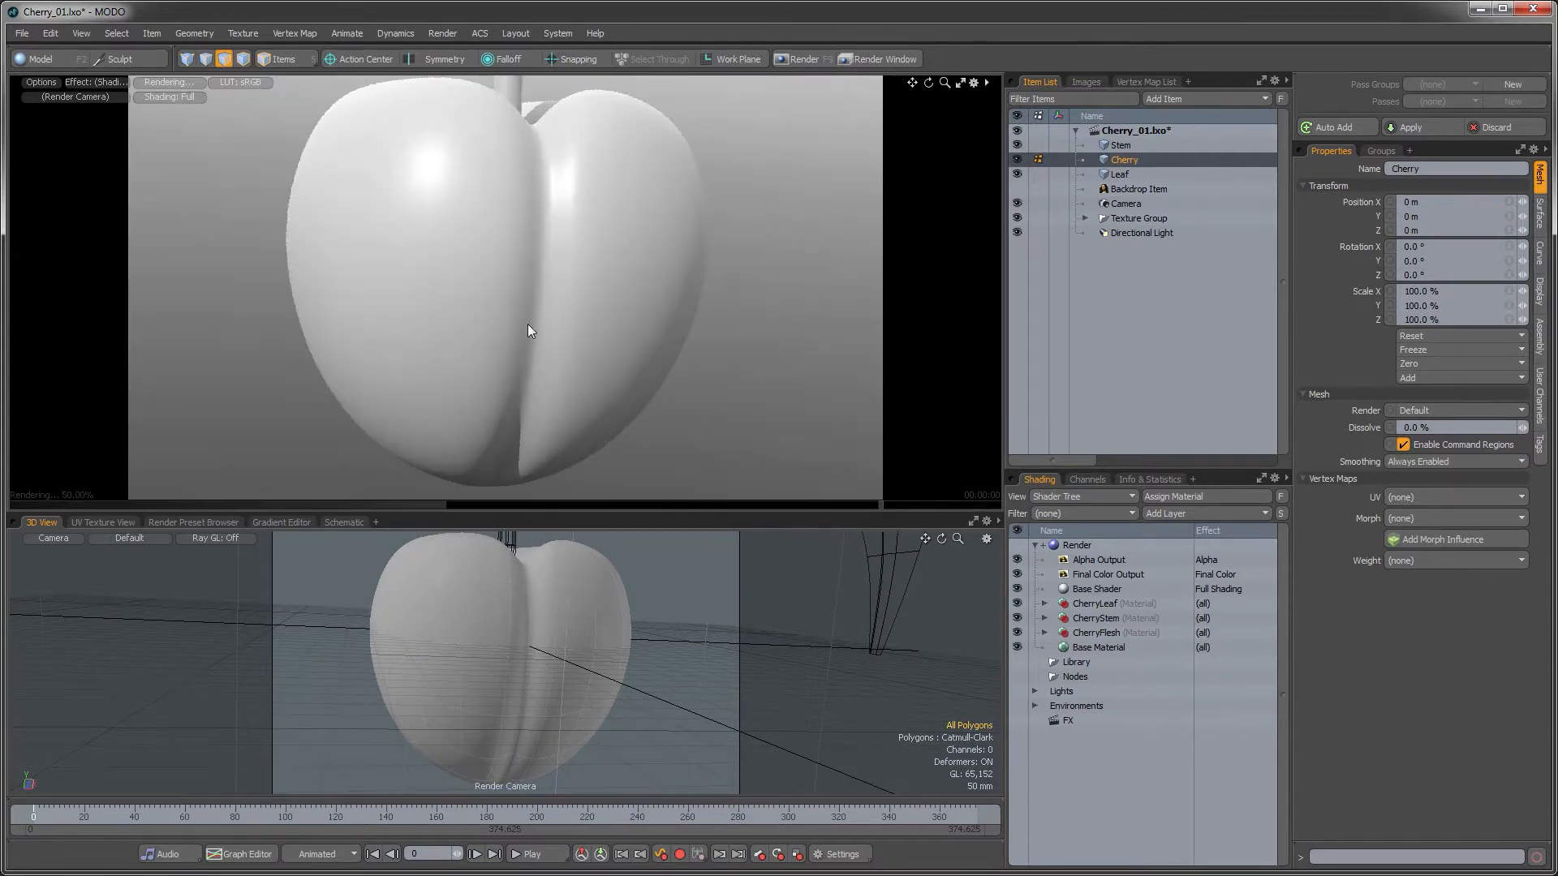
{"action": "left_click_drag", "start_coordinate": [475, 275], "coordinate": [497, 329], "text": "ctrl+alt"}
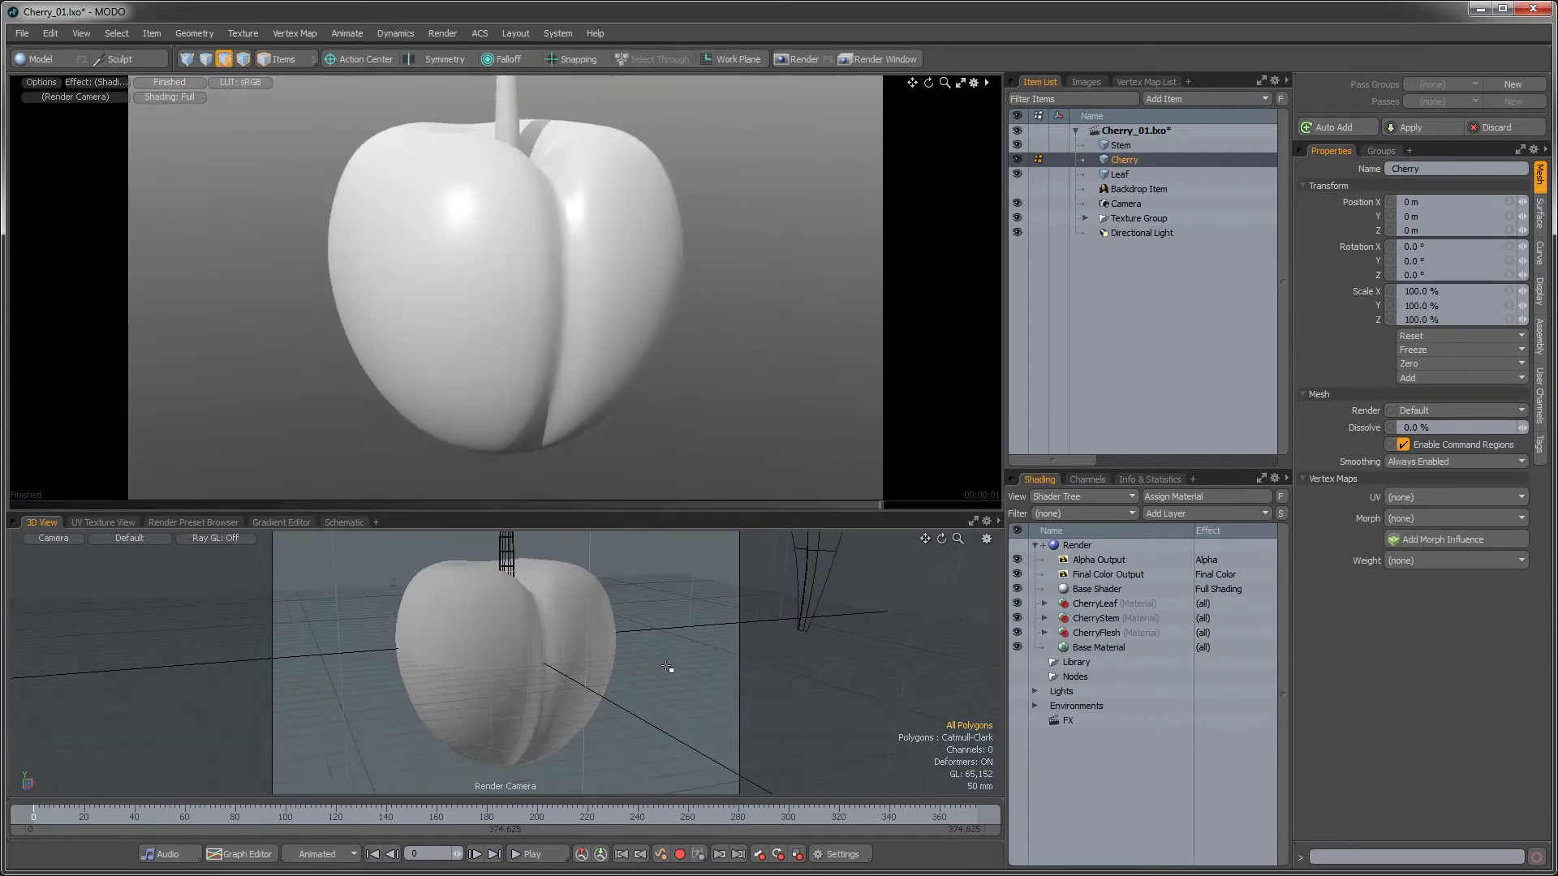
- Set the diffuse color of the CherryFlesh group's material to a dark red of about 0.35, 0.03, 0.04
{"action": "left_click", "coordinate": [1045, 633]}
{"action": "left_click", "coordinate": [1083, 647]}
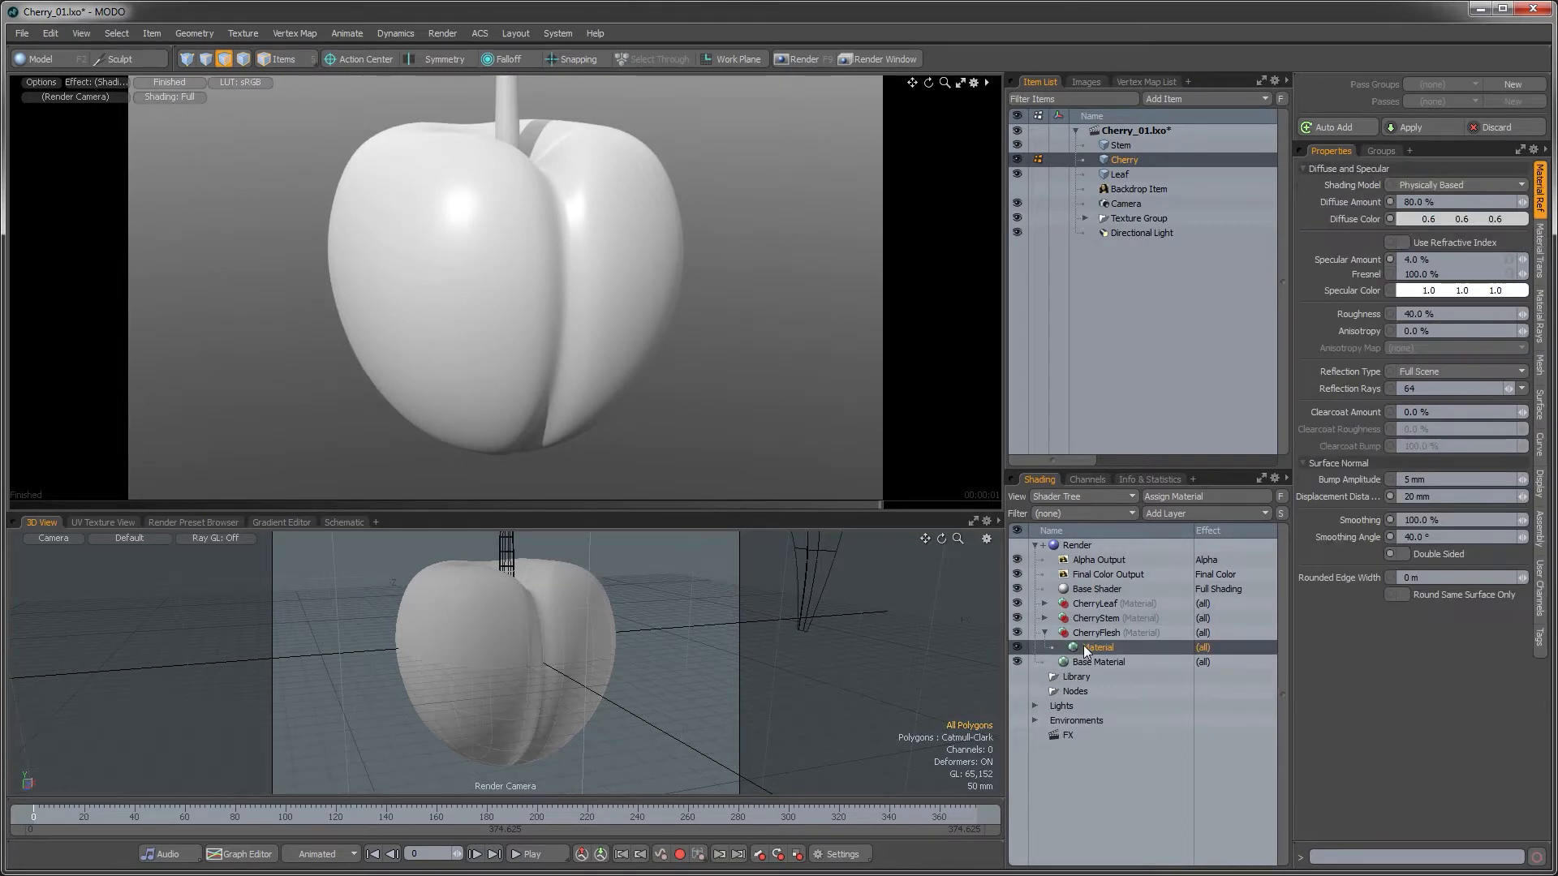
{"action": "left_click", "coordinate": [1413, 217]}
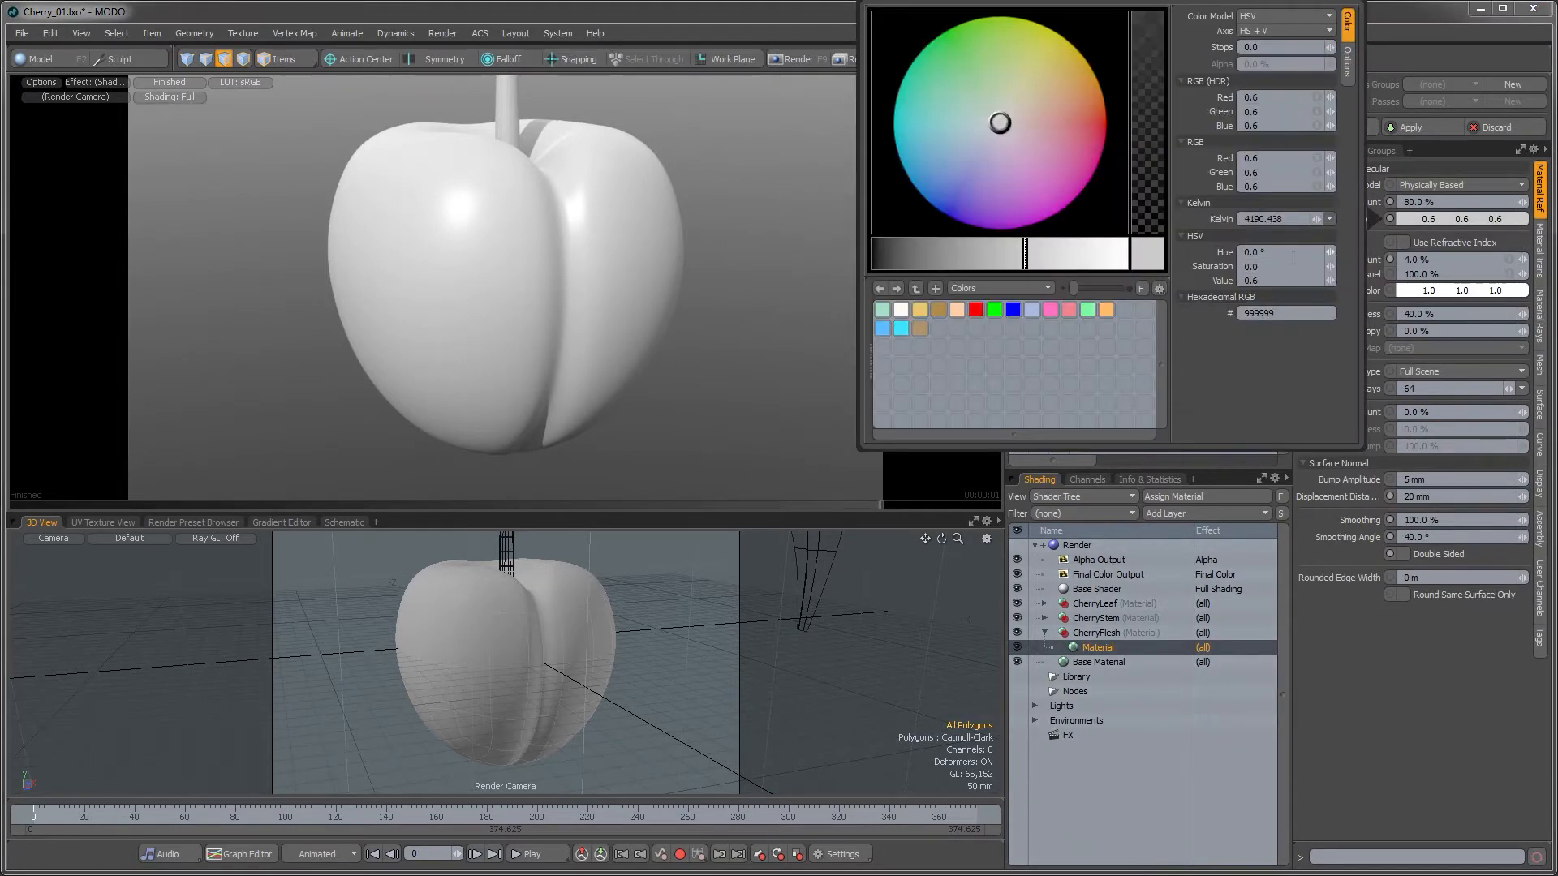
{"action": "left_click_drag", "start_coordinate": [1029, 141], "coordinate": [1097, 124]}
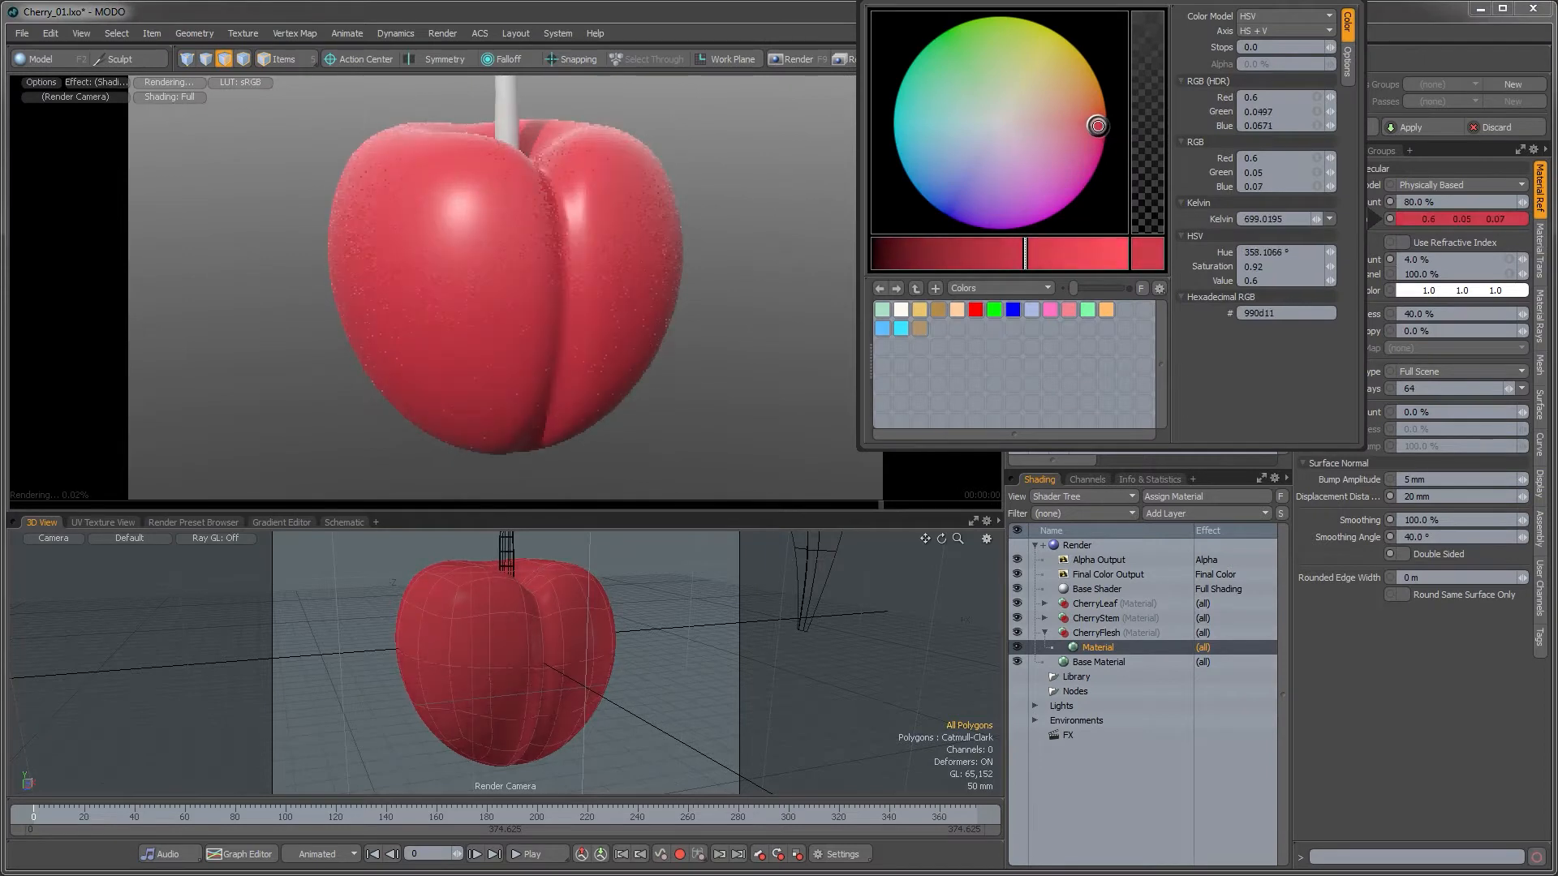
{"action": "left_click_drag", "start_coordinate": [1025, 253], "coordinate": [960, 251]}
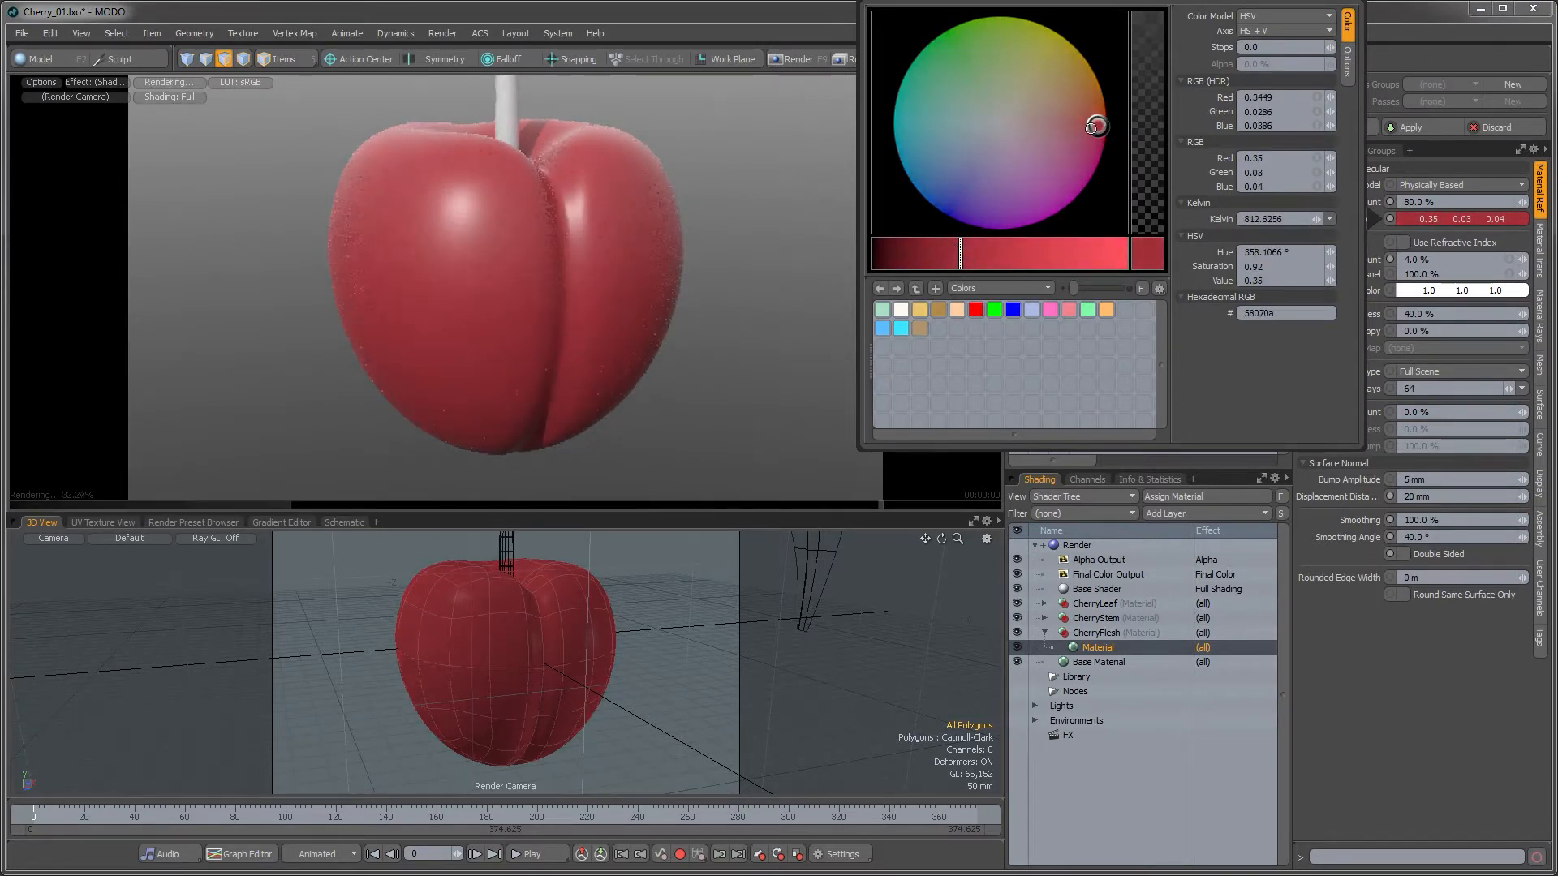
{"action": "left_click_drag", "start_coordinate": [1097, 125], "coordinate": [1096, 123]}
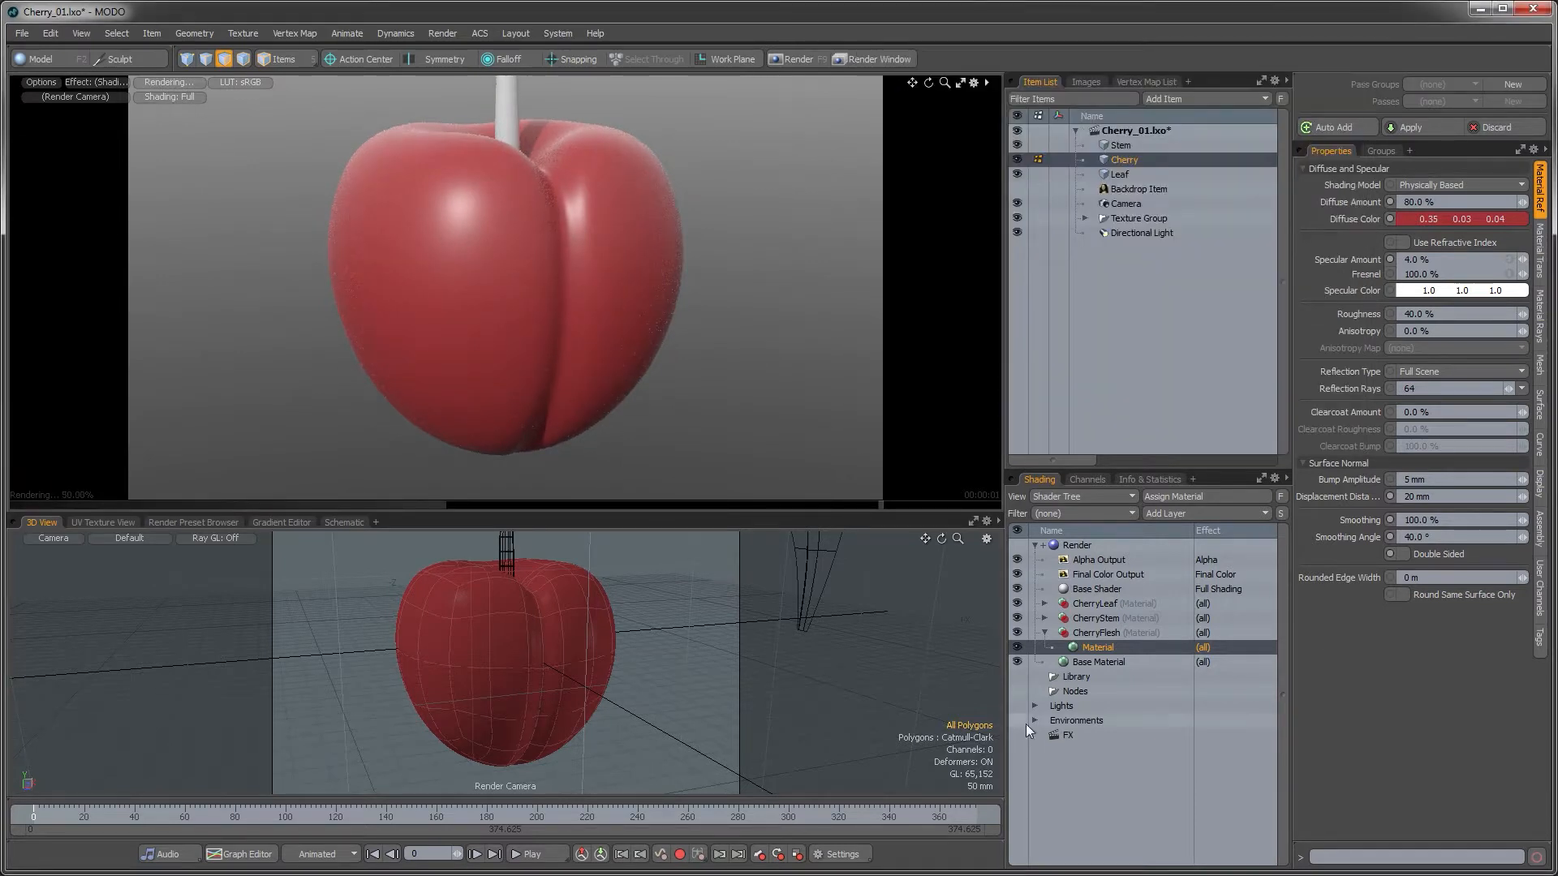
- Load the CherryHill-Road_3k image as an image map for the environment and make the environment invisible to the camera
{"action": "left_click", "coordinate": [1035, 721]}
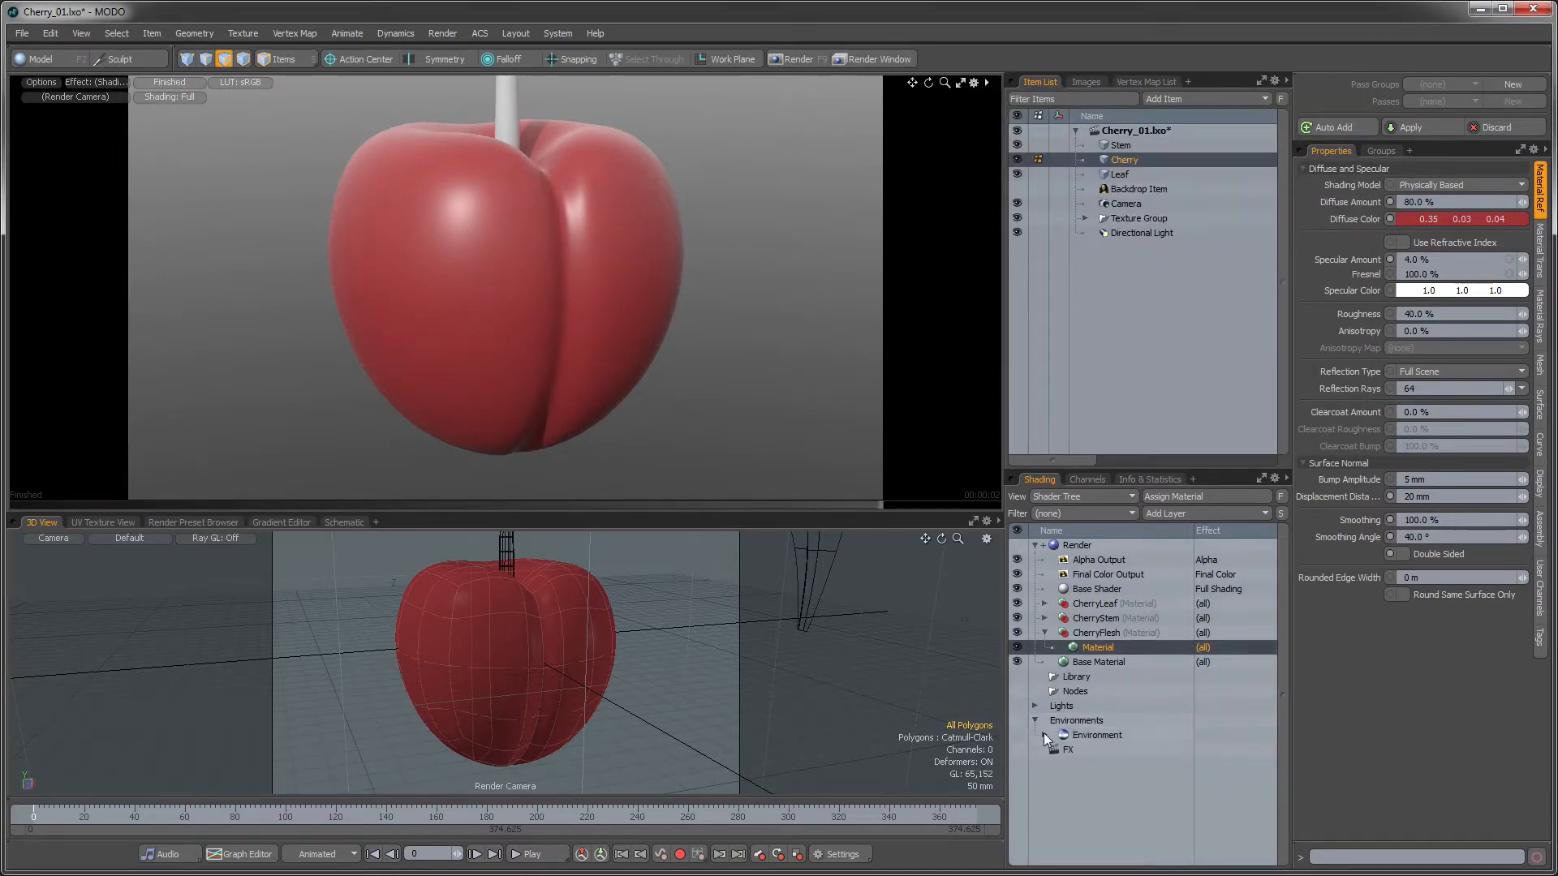
{"action": "left_click", "coordinate": [1045, 734]}
{"action": "left_click", "coordinate": [1087, 748]}
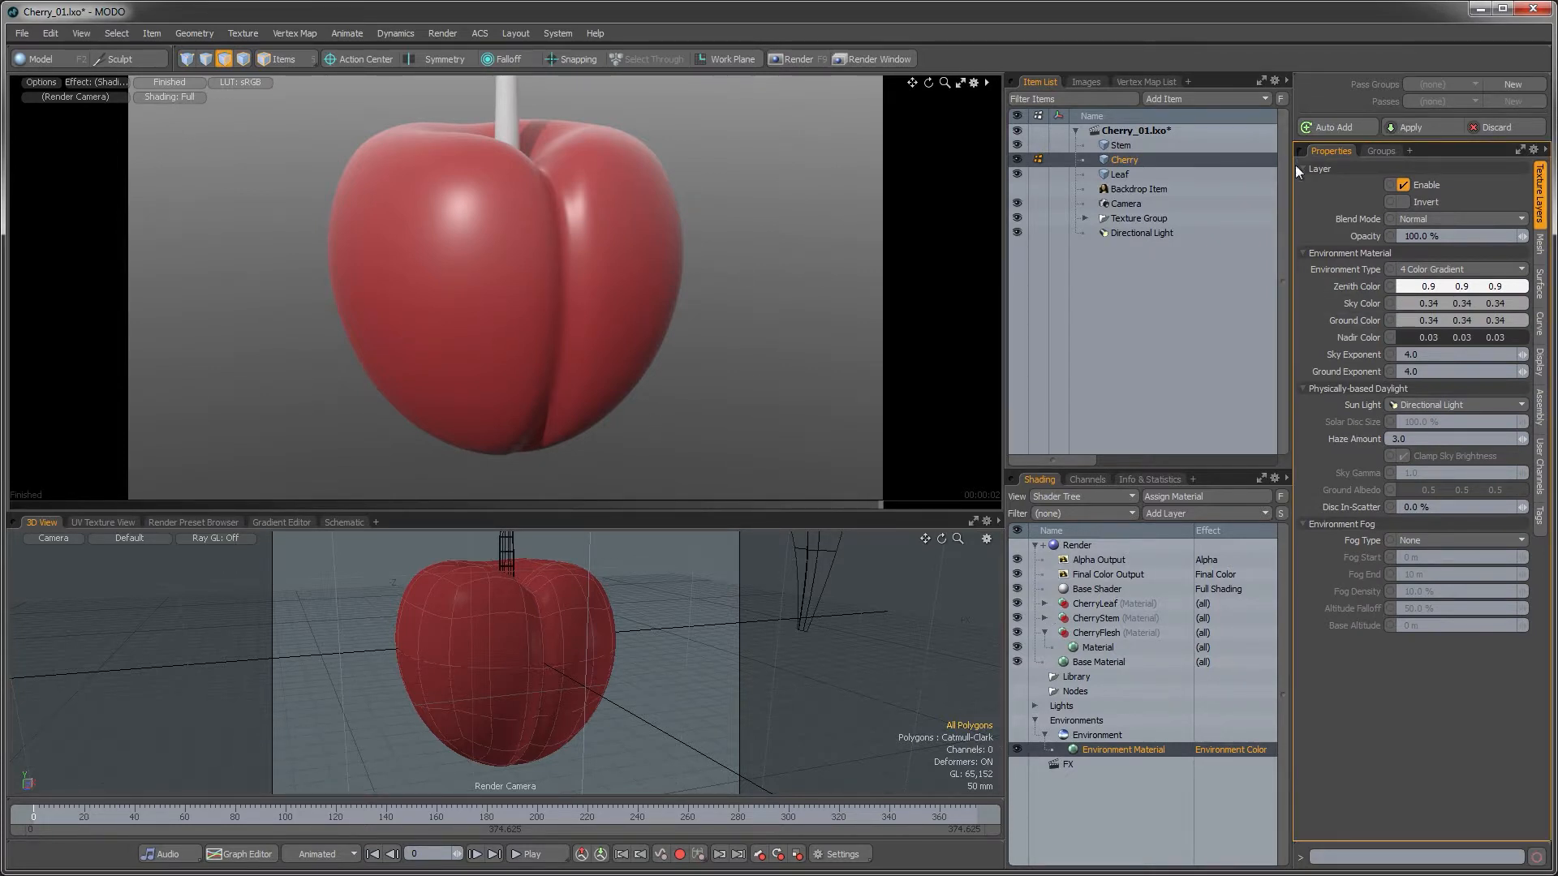
{"action": "left_click", "coordinate": [1156, 509]}
{"action": "mouse_move", "coordinate": [1172, 584]}
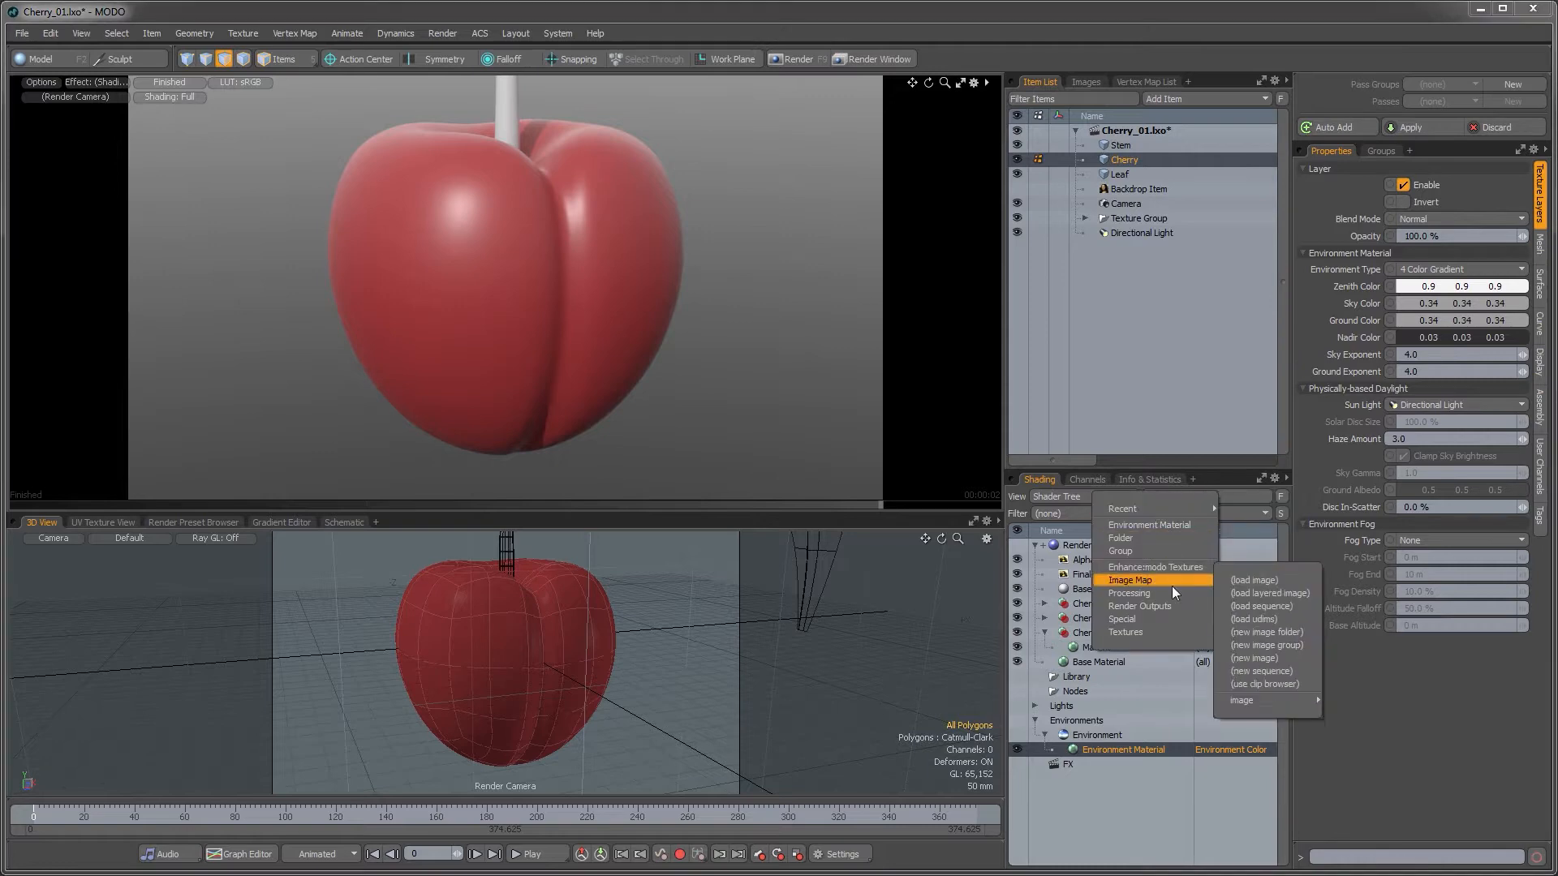
{"action": "left_click", "coordinate": [1246, 578]}
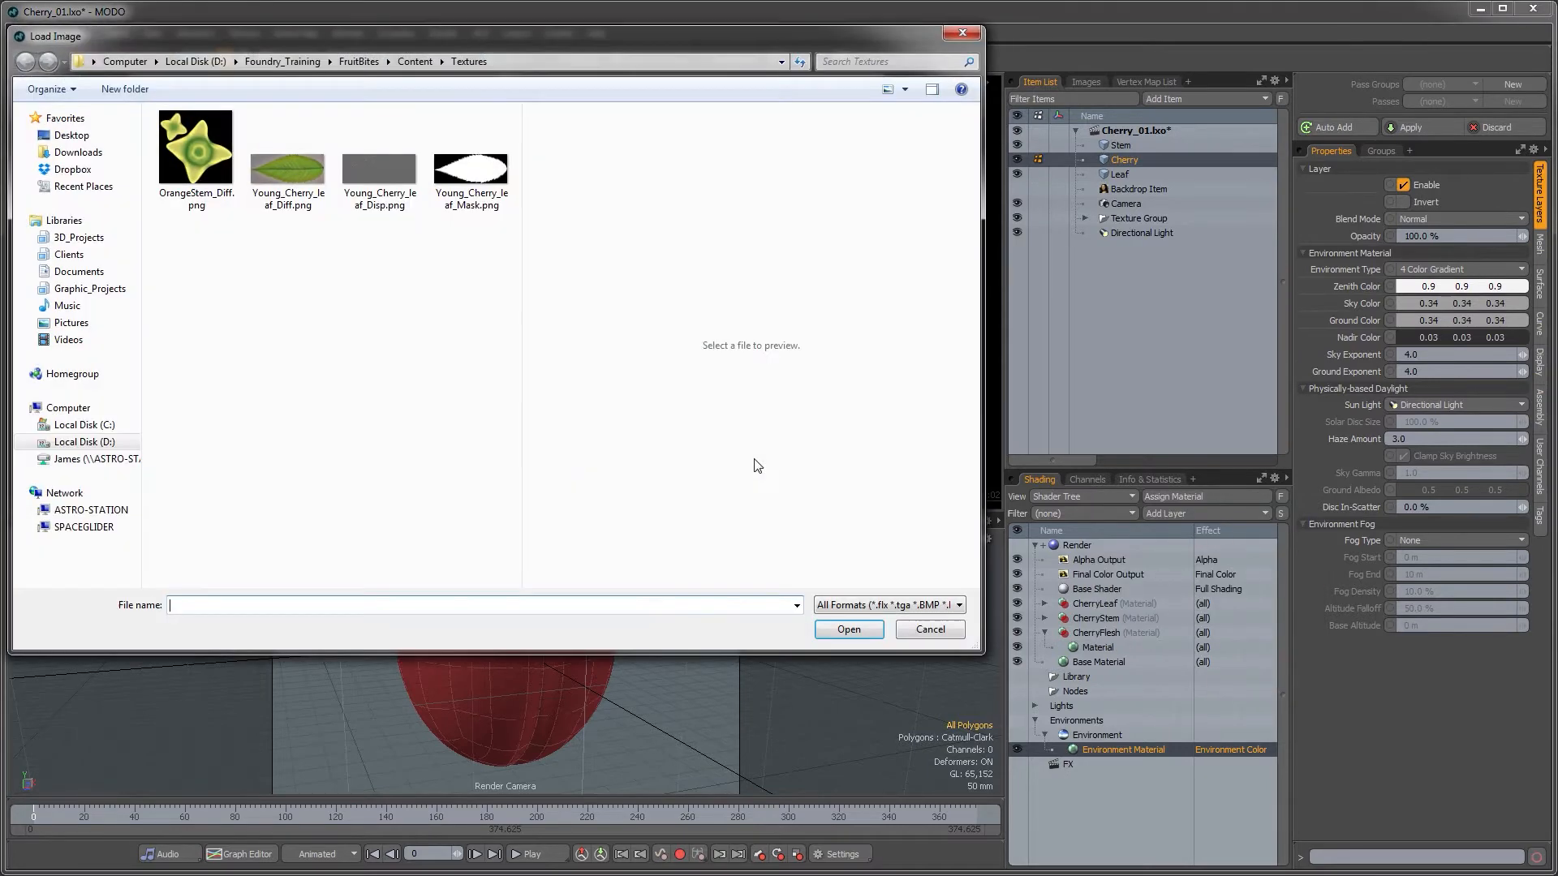
{"action": "left_click", "coordinate": [415, 61]}
{"action": "double_click", "coordinate": [256, 255]}
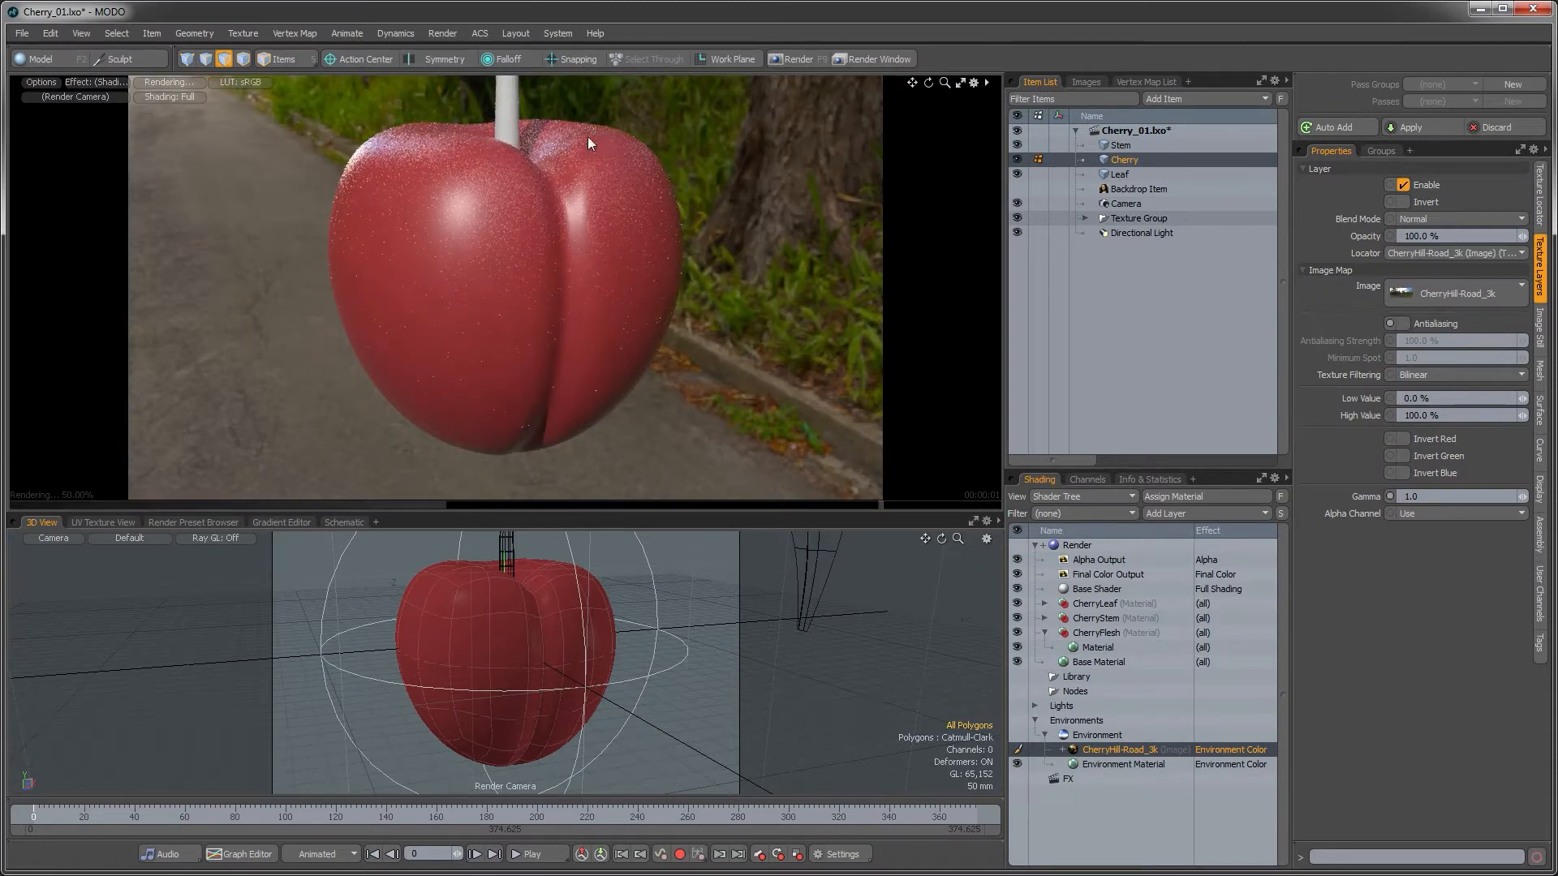
{"action": "left_click", "coordinate": [1087, 735]}
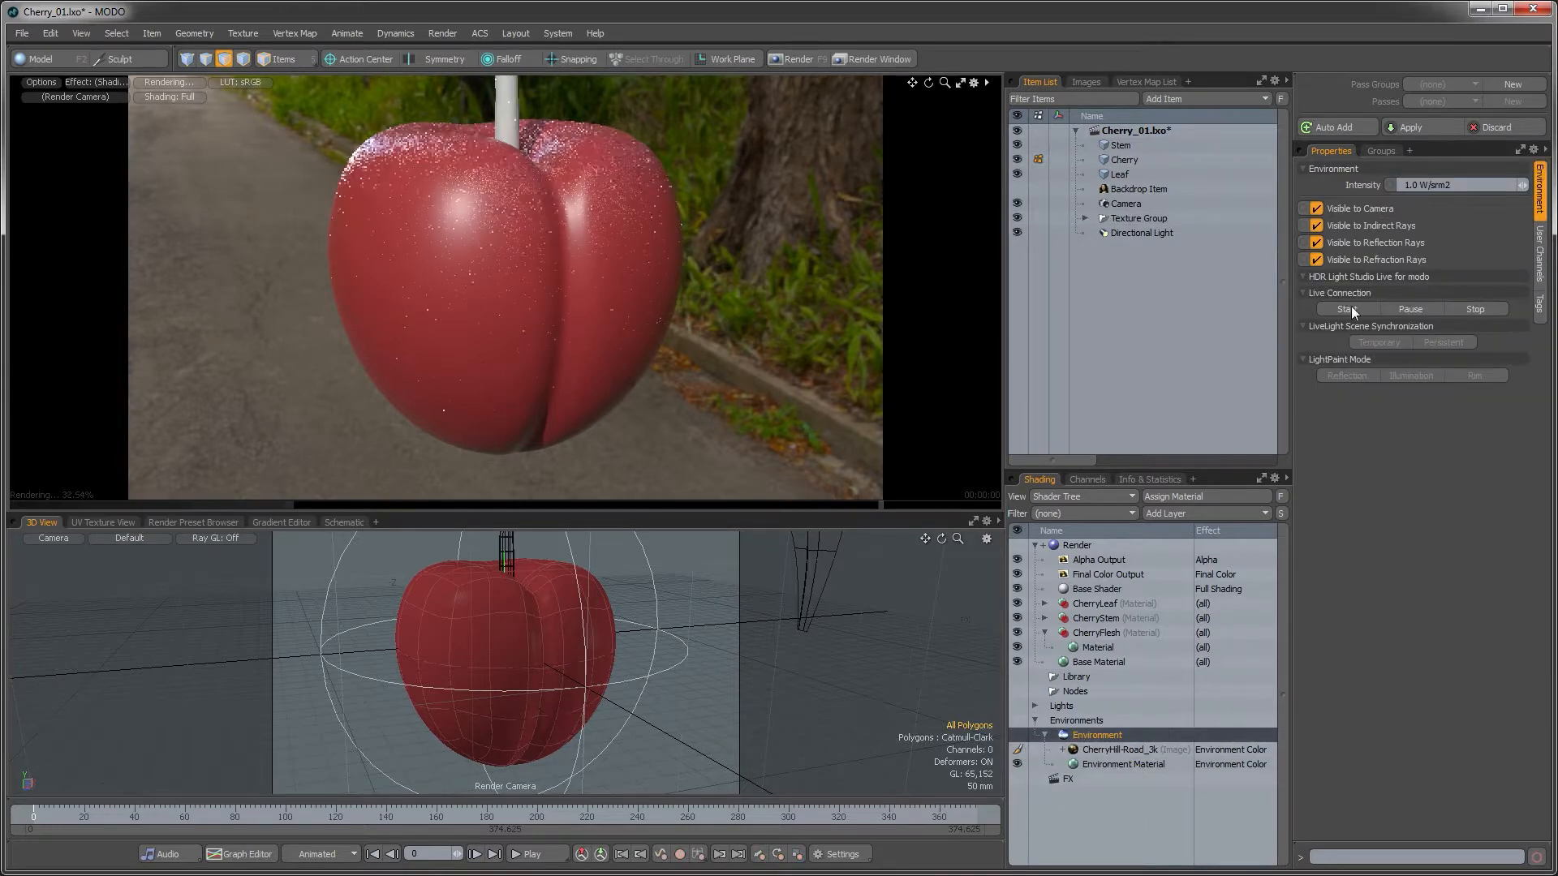
{"action": "left_click", "coordinate": [1316, 209]}
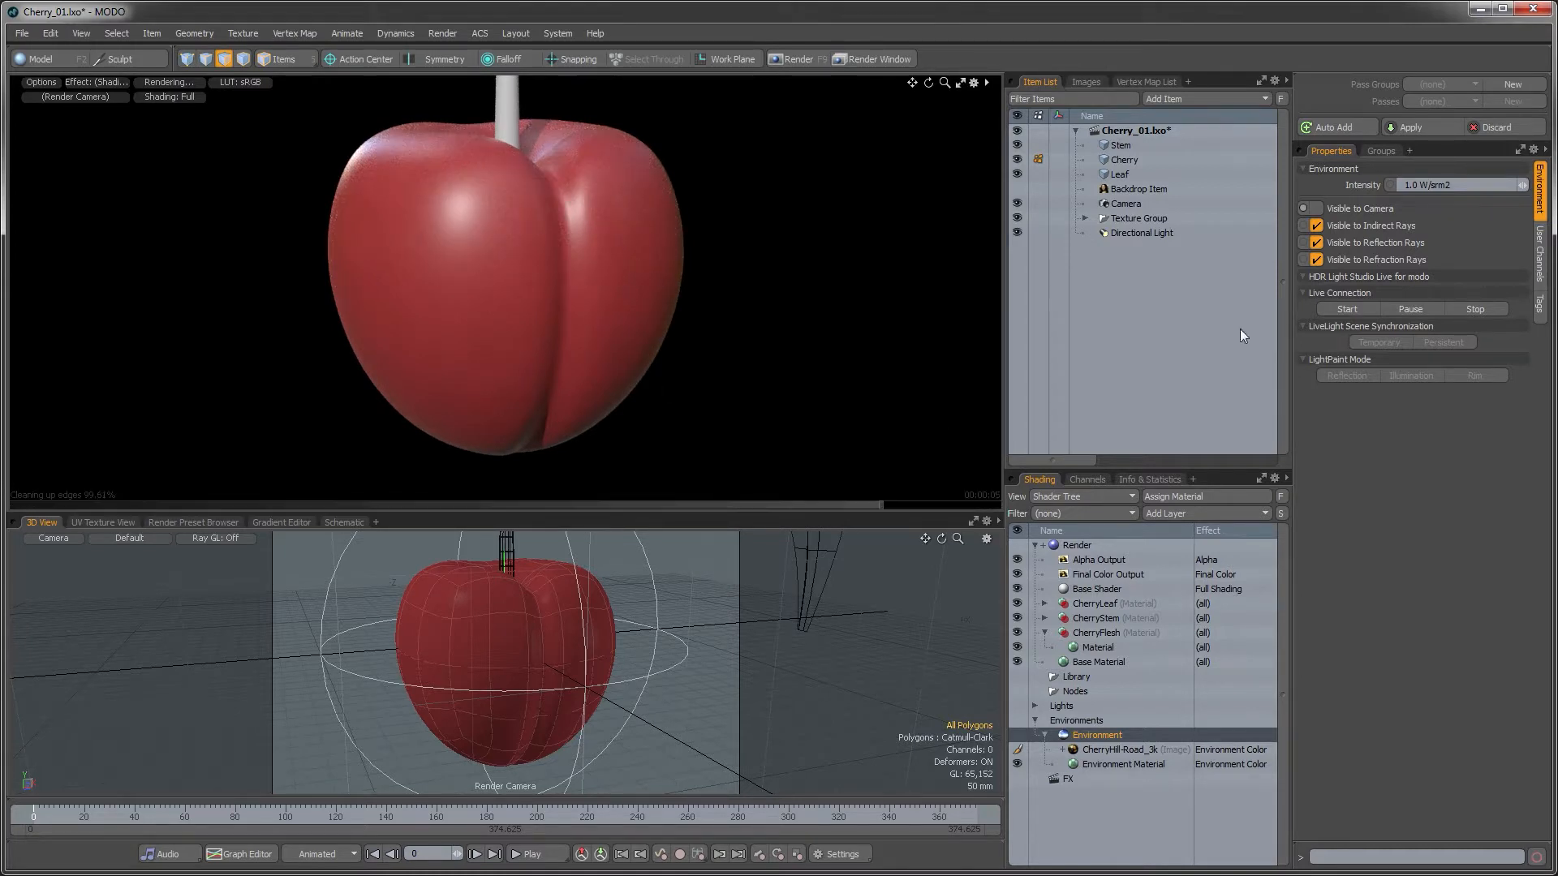
- Set the CherryFlesh material's specular amount to 15%
{"action": "left_click", "coordinate": [1092, 648]}
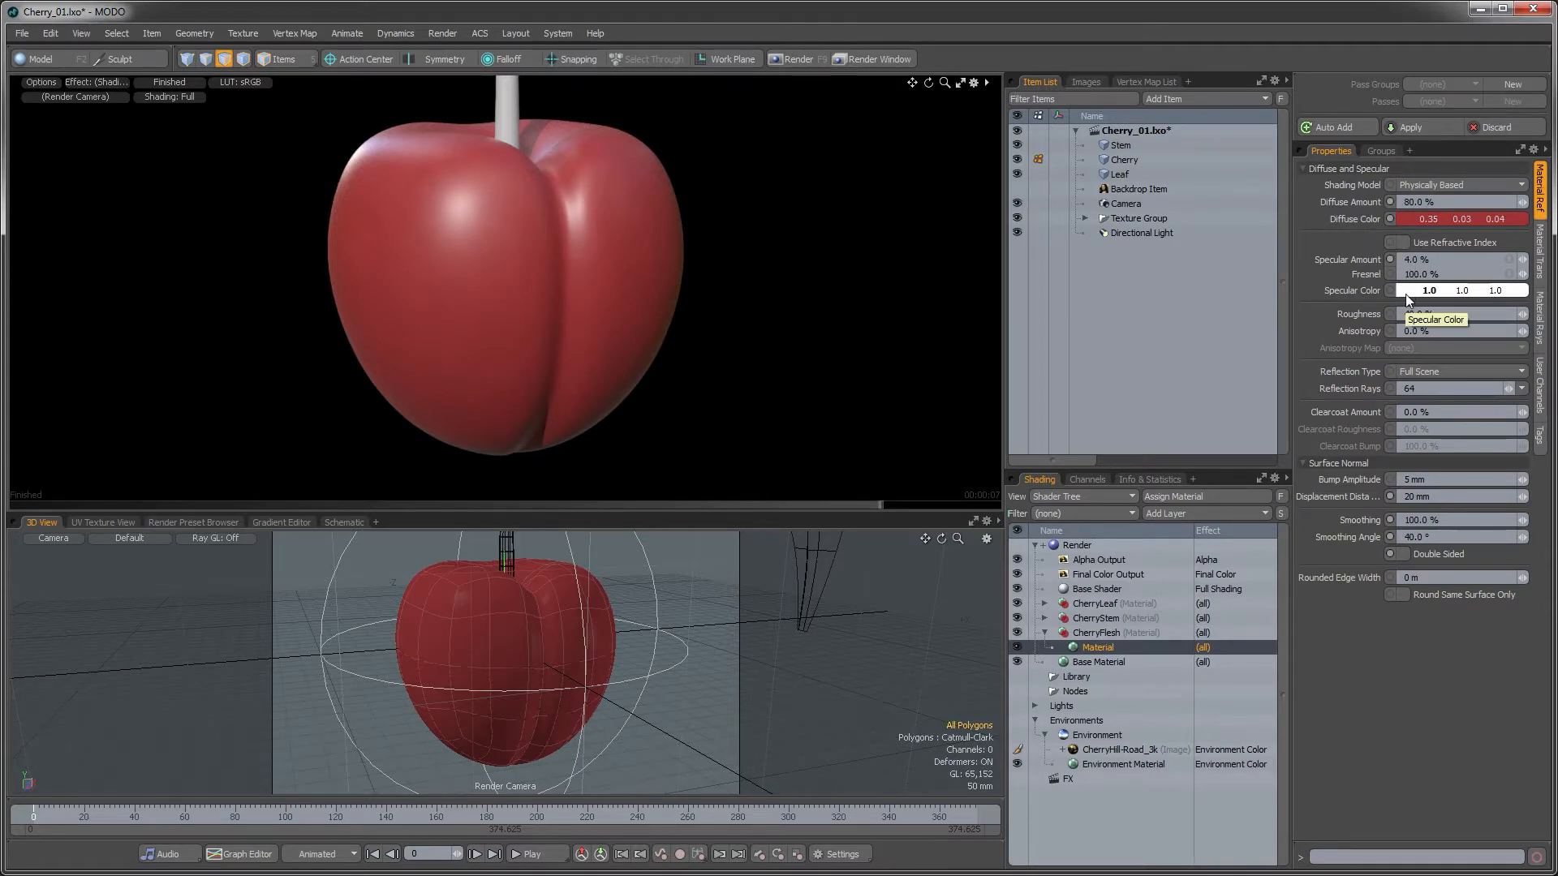
{"action": "left_click", "coordinate": [1366, 260]}
{"action": "type", "text": "15"}
{"action": "key", "text": "Return"}
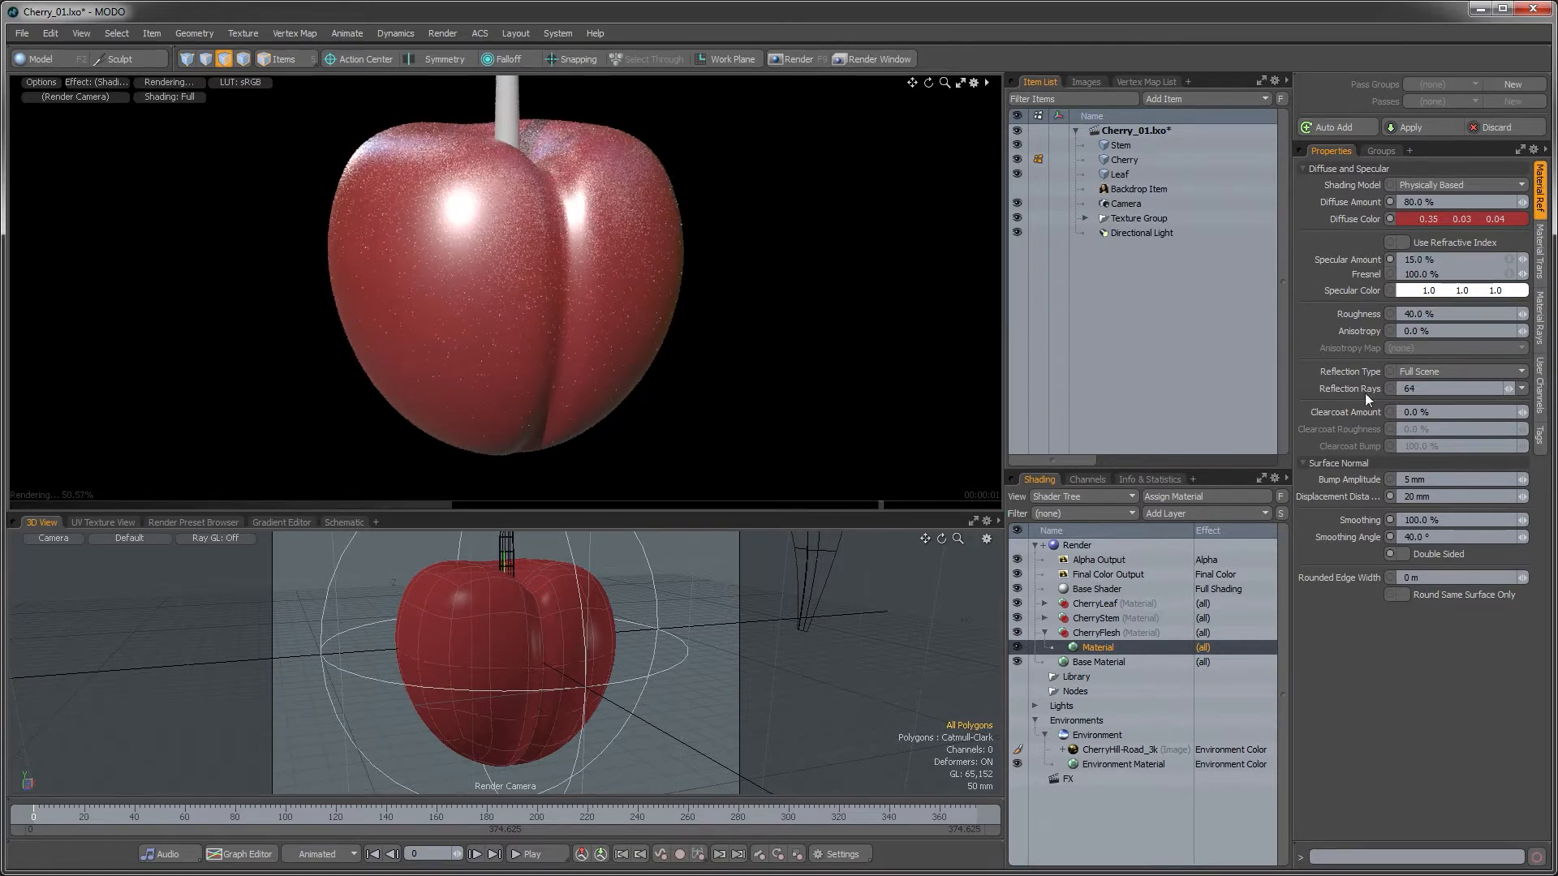
- Try a roughness of 20% on the CherryFlesh material and raise it to 41%
{"action": "left_click", "coordinate": [1391, 315]}
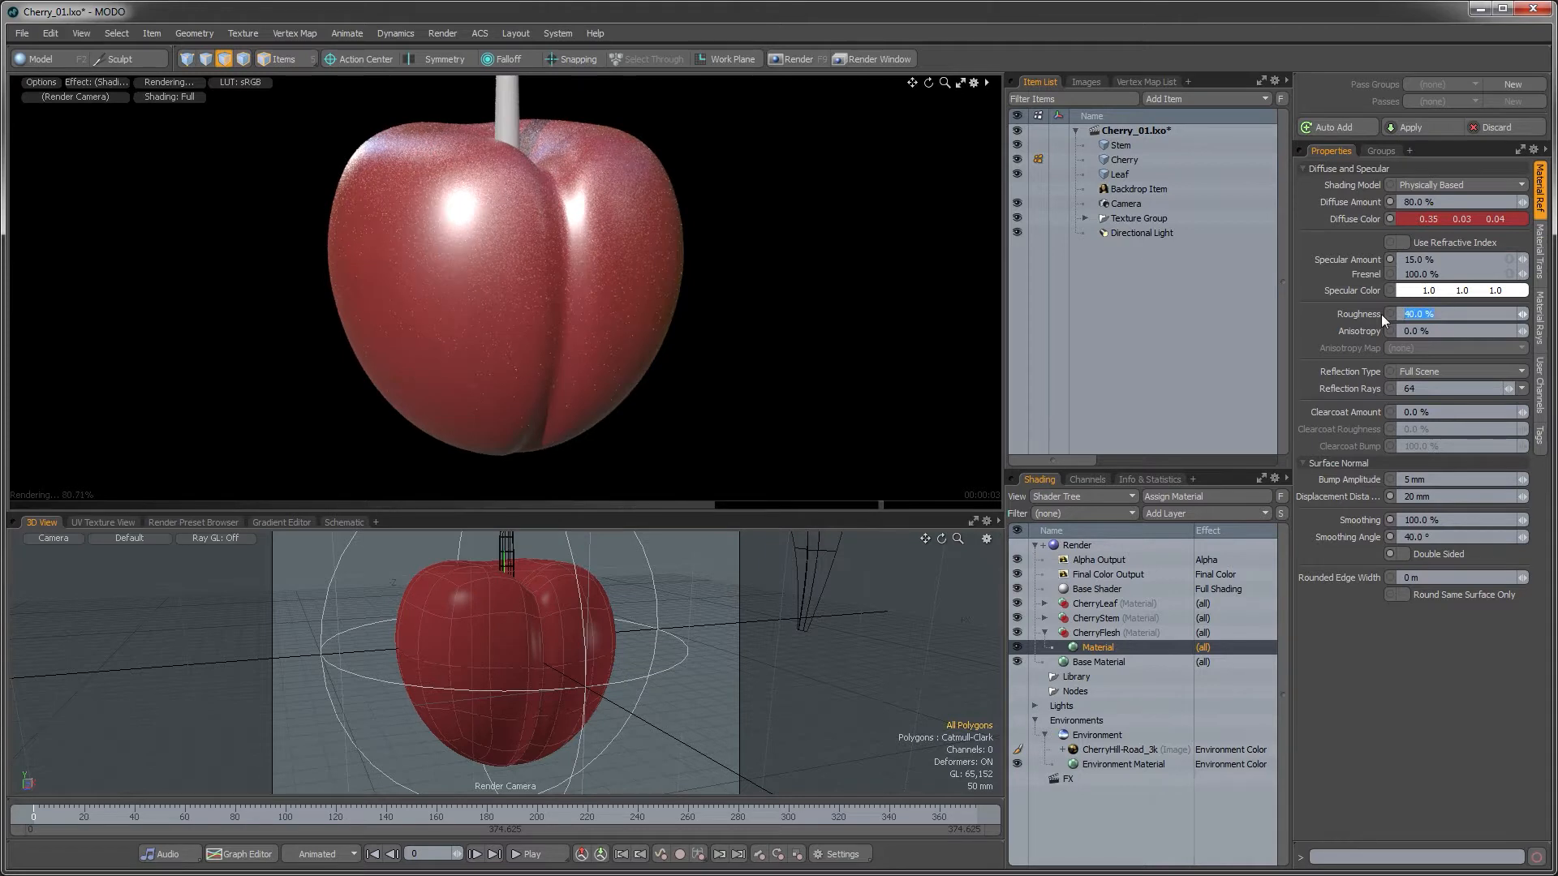
{"action": "type", "text": "20"}
{"action": "key", "text": "Return"}
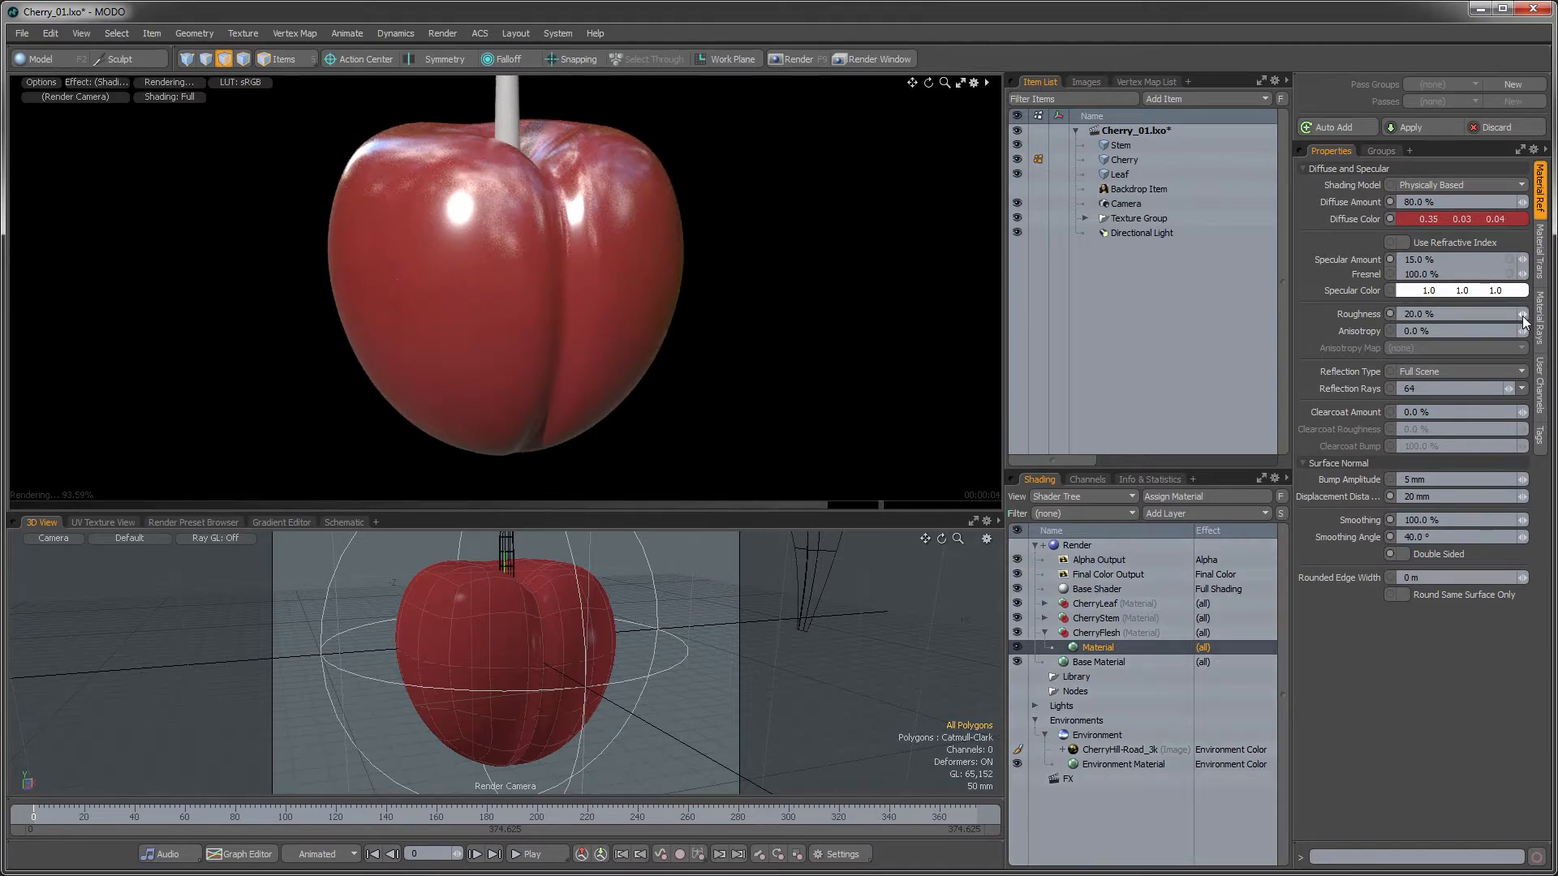
{"action": "left_click_drag", "start_coordinate": [1522, 315], "coordinate": [1539, 315]}
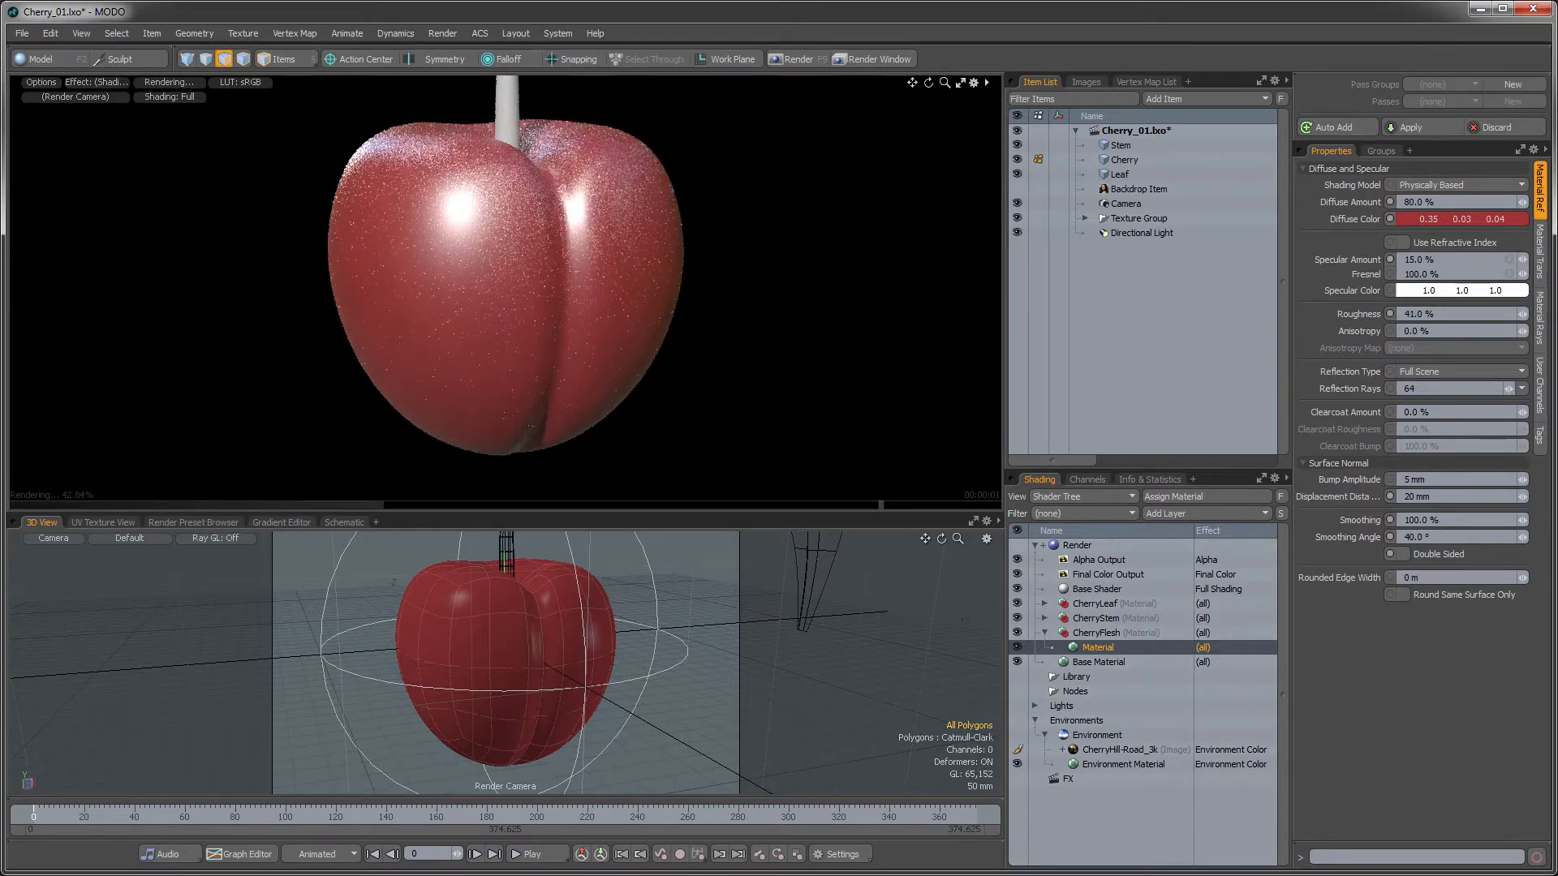
- Switch to the browser, examine the close-up cherry photos as reference for skin color and reflections, and return to MODO
{"action": "key", "text": "alt+Tab"}
{"action": "scroll", "coordinate": [694, 456], "scroll_direction": "up", "scroll_amount": 2}
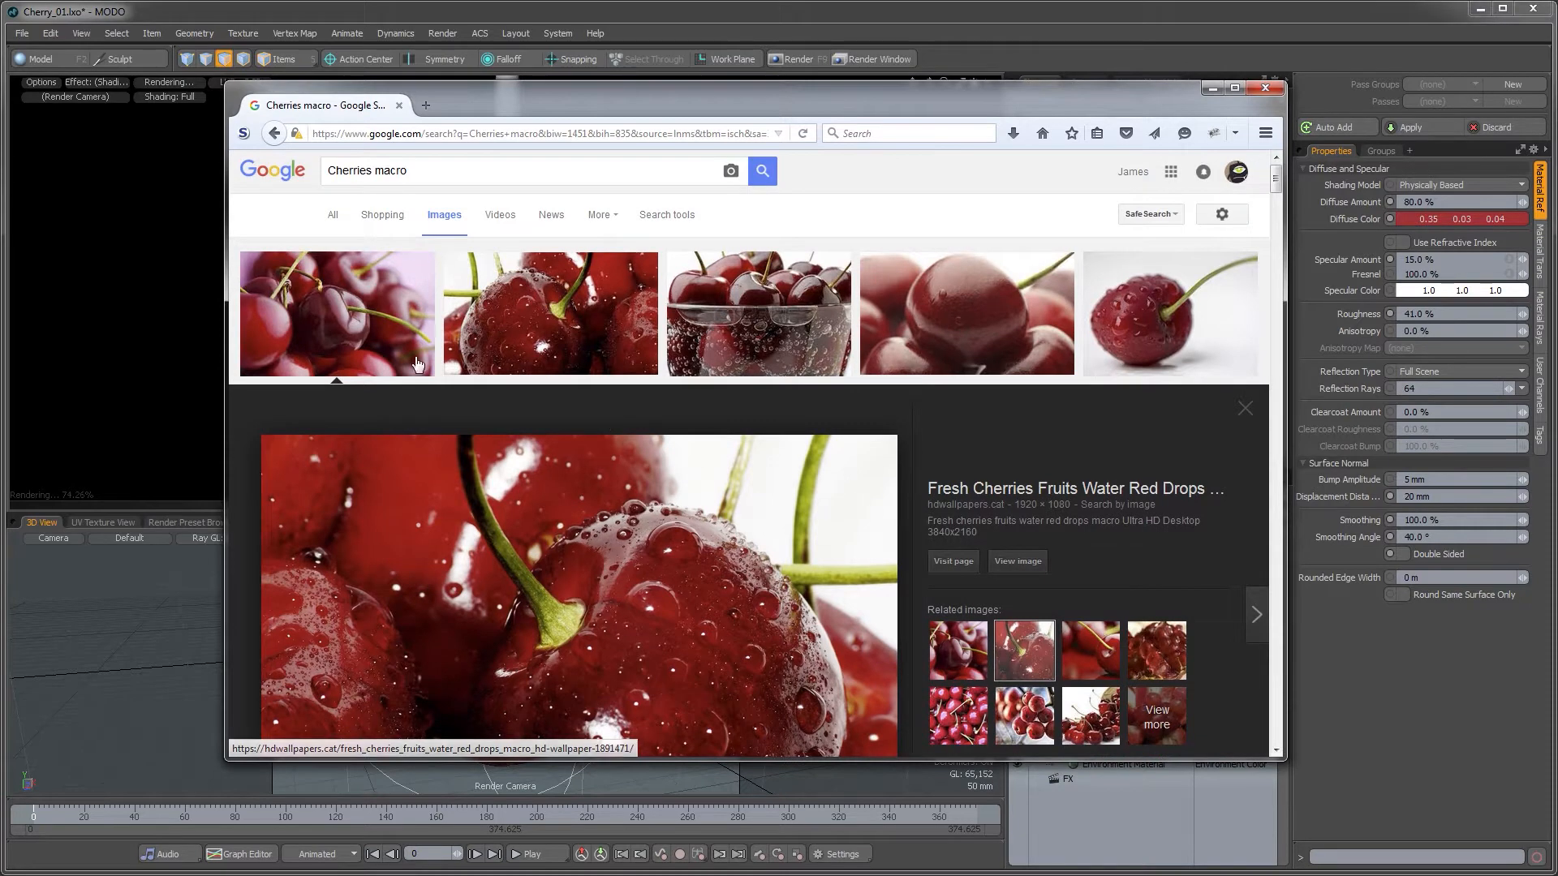
{"action": "left_click", "coordinate": [344, 323]}
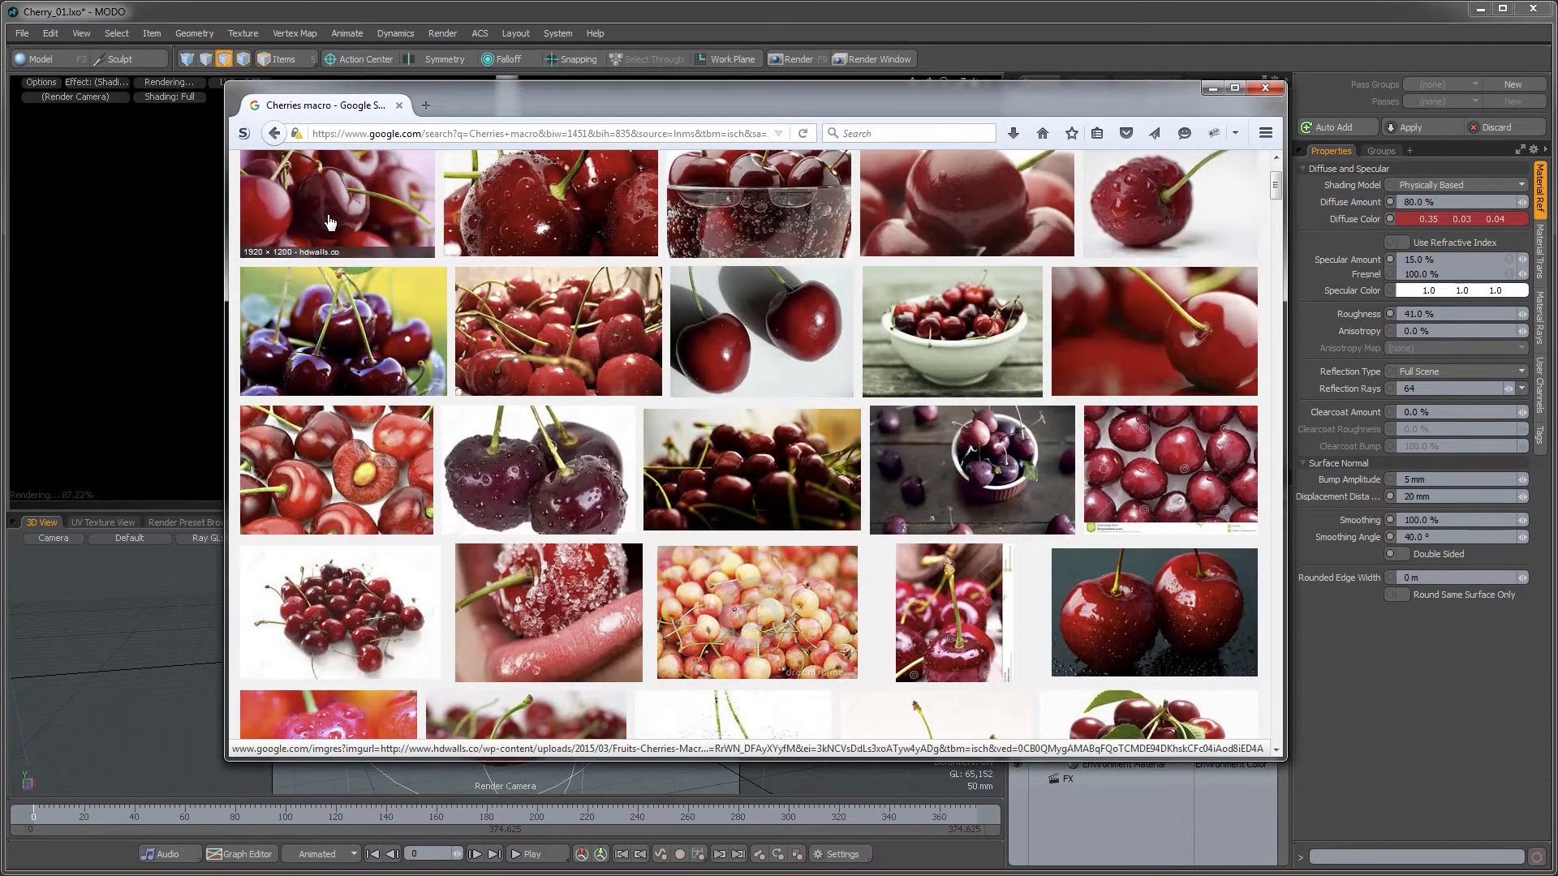
{"action": "scroll", "coordinate": [353, 237], "scroll_direction": "up", "scroll_amount": 3}
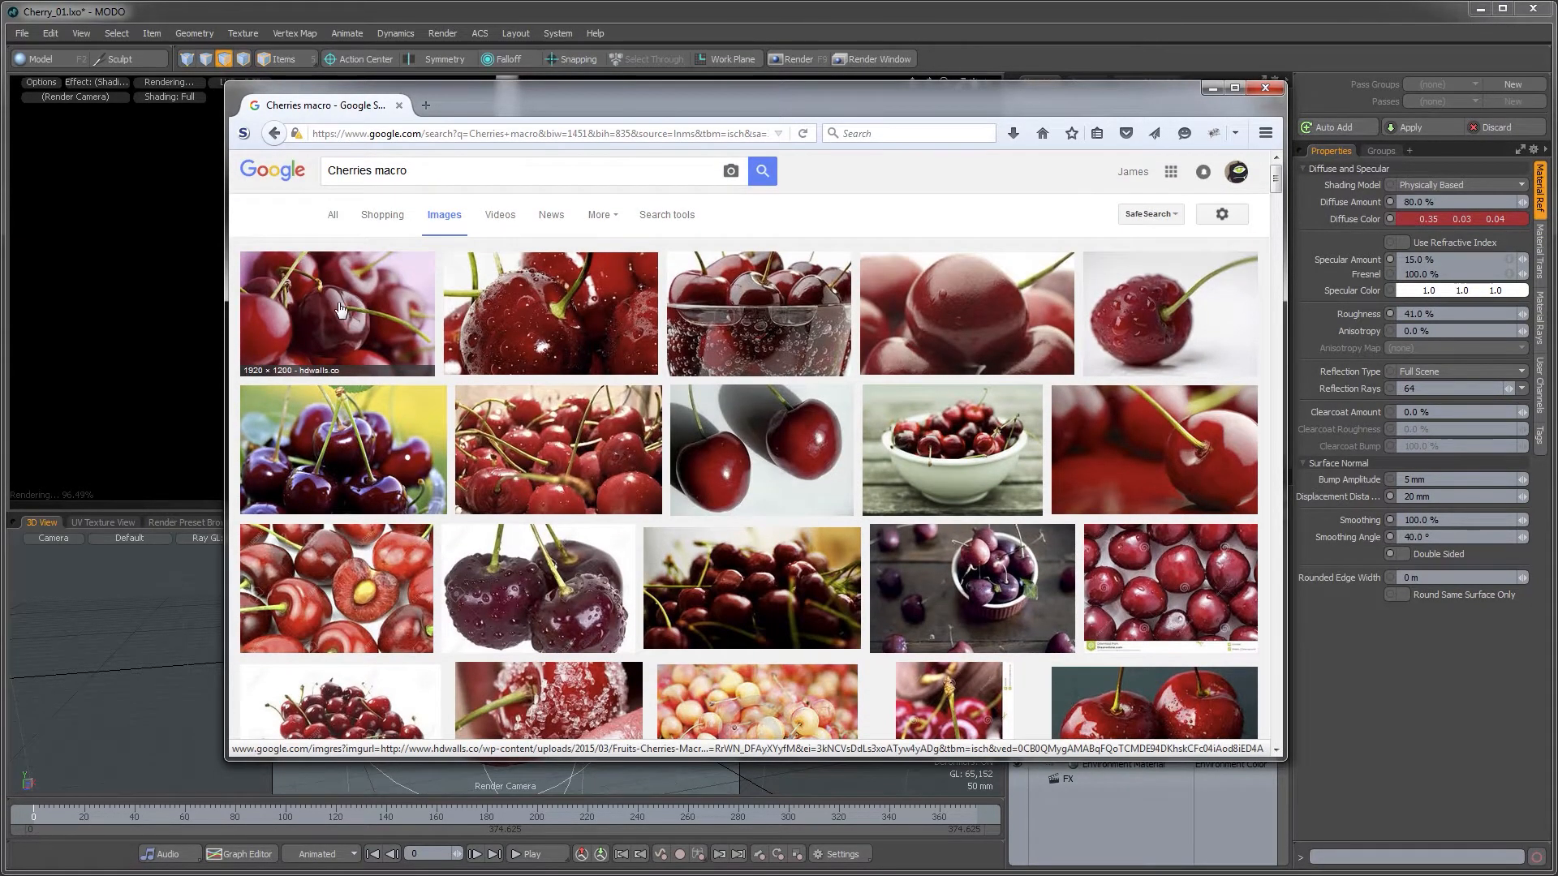
{"action": "left_click", "coordinate": [336, 317]}
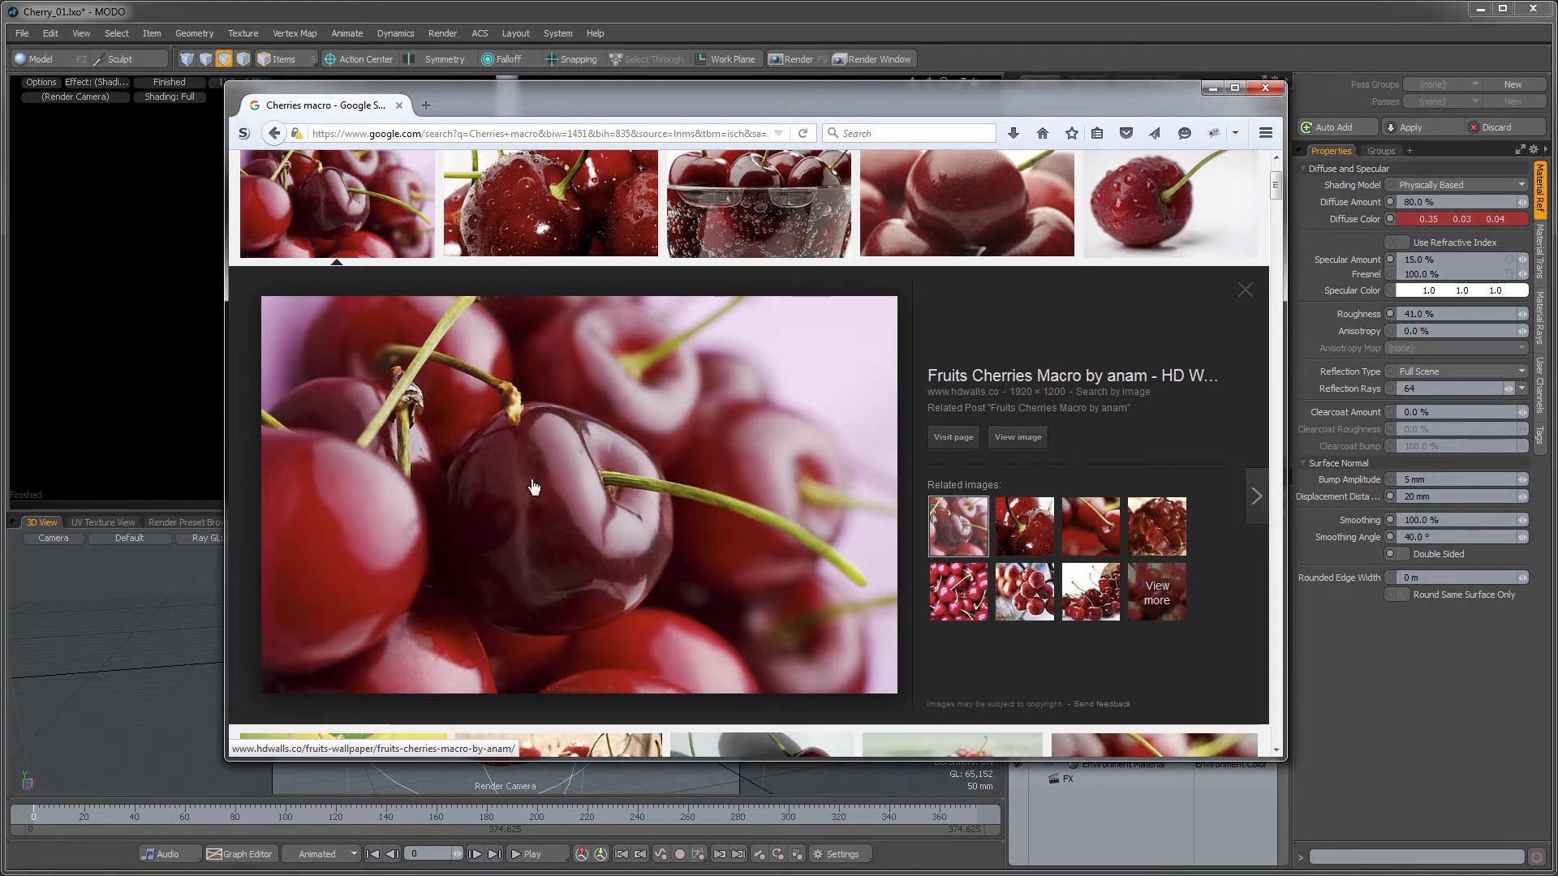
{"action": "left_click", "coordinate": [965, 243]}
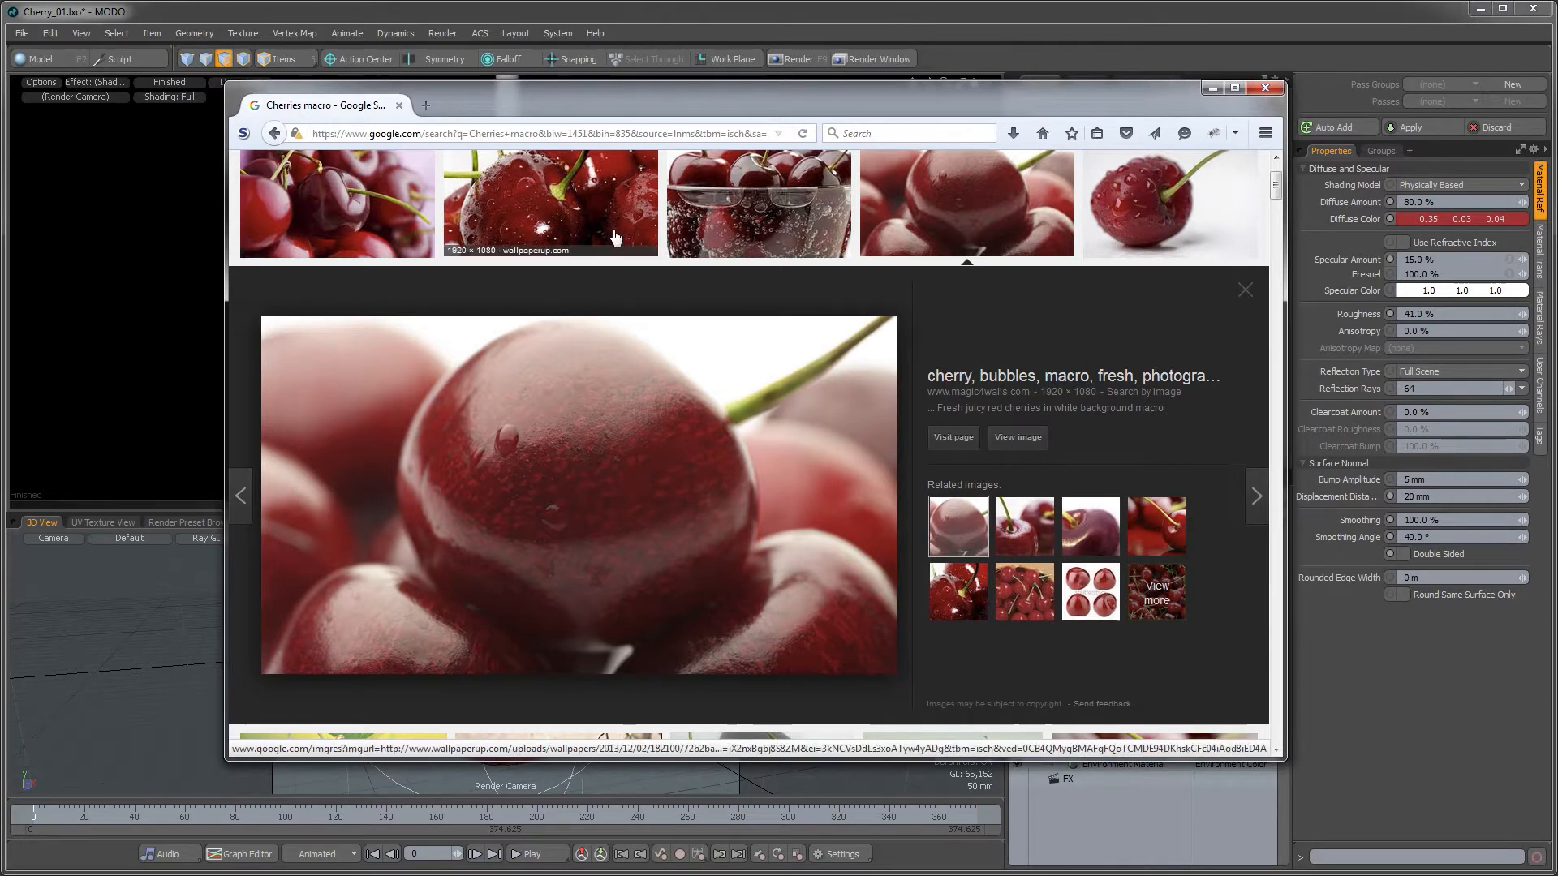
{"action": "left_click", "coordinate": [683, 17]}
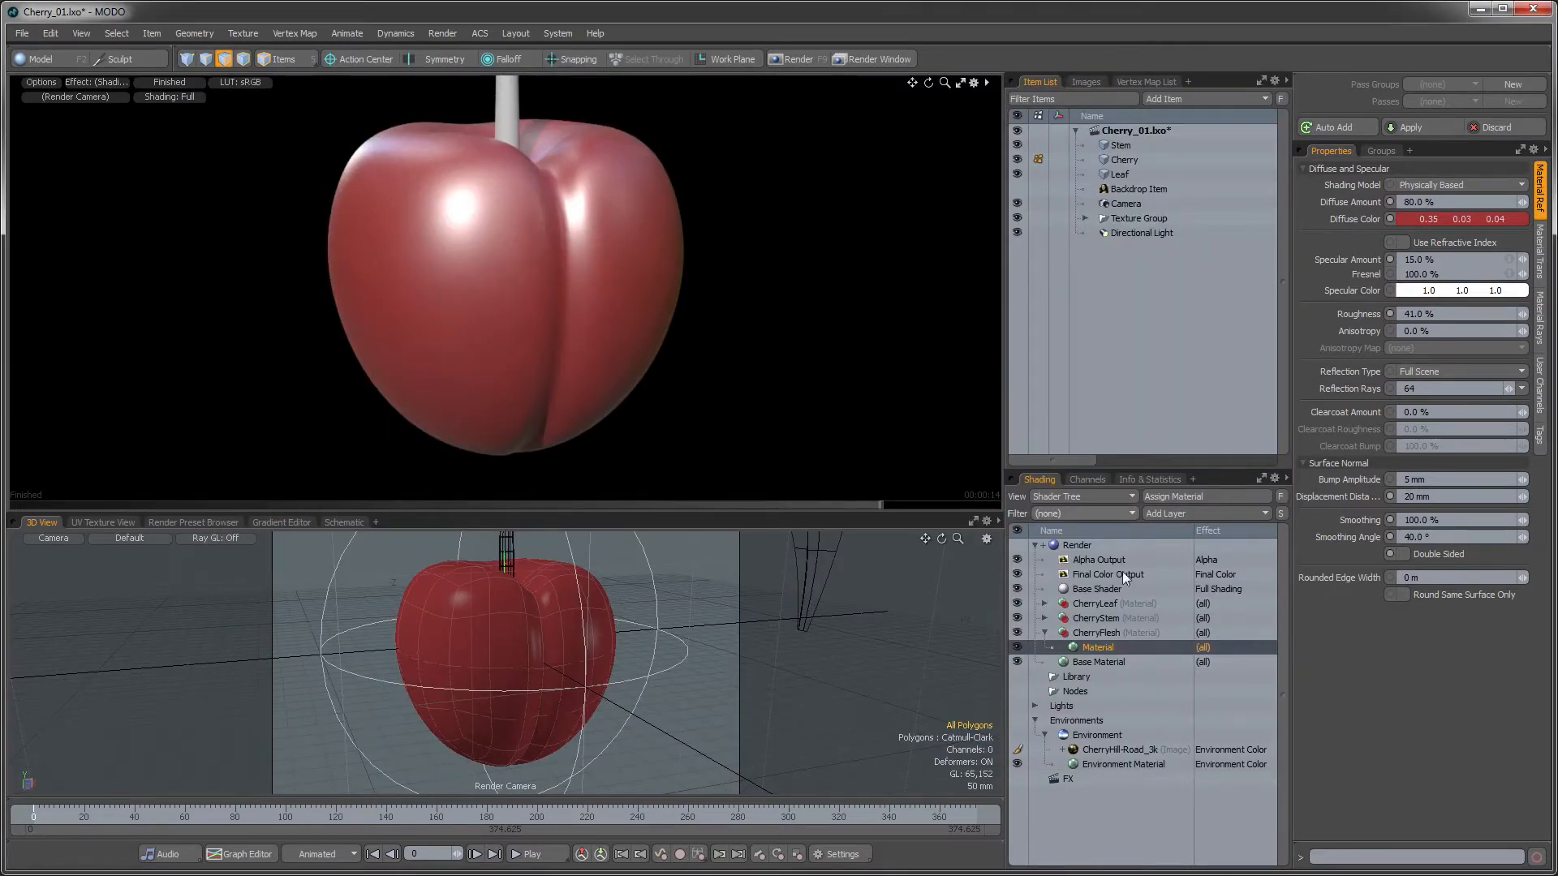
- Tint the CherryFlesh material's specular color a light pinkish red with RGB values 1.0, 0.32, 0.3
{"action": "double_click", "coordinate": [1429, 291]}
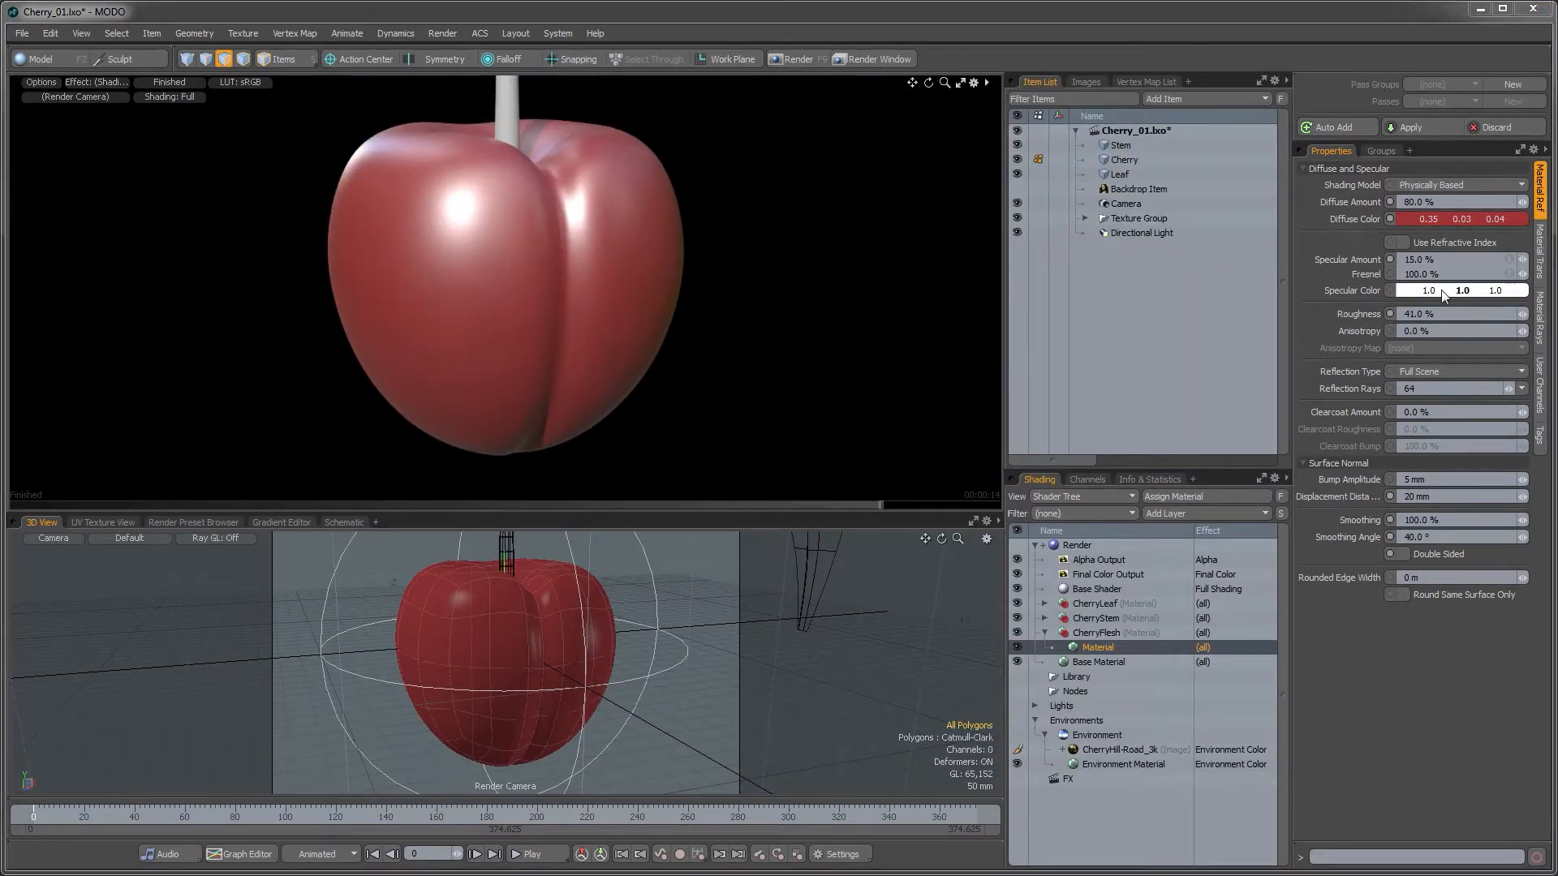
{"action": "left_click_drag", "start_coordinate": [1014, 186], "coordinate": [1074, 192]}
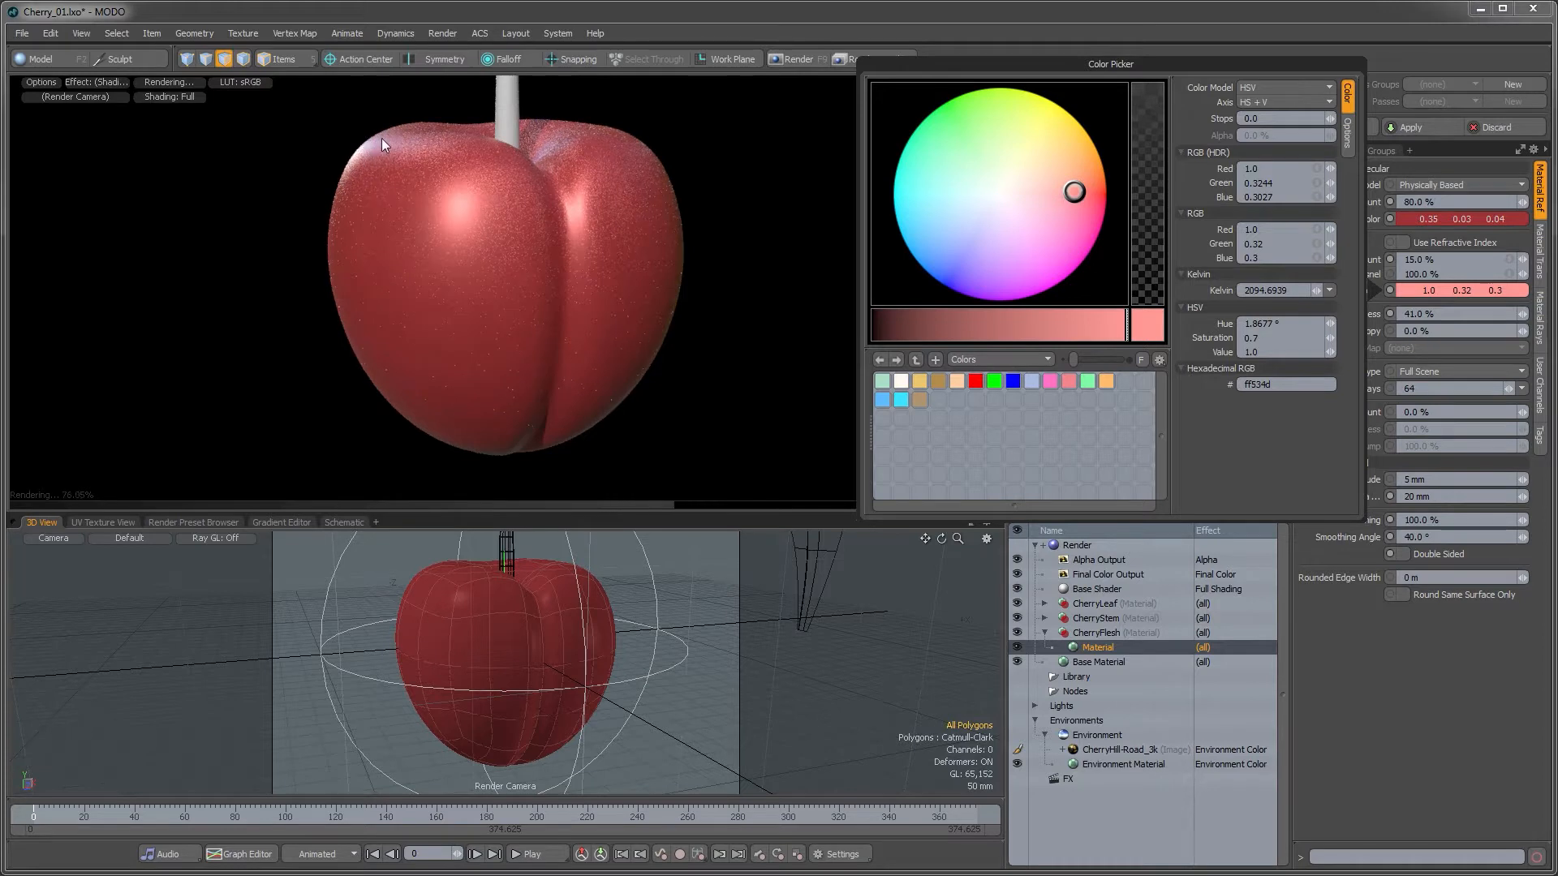
{"action": "left_click", "coordinate": [1421, 554]}
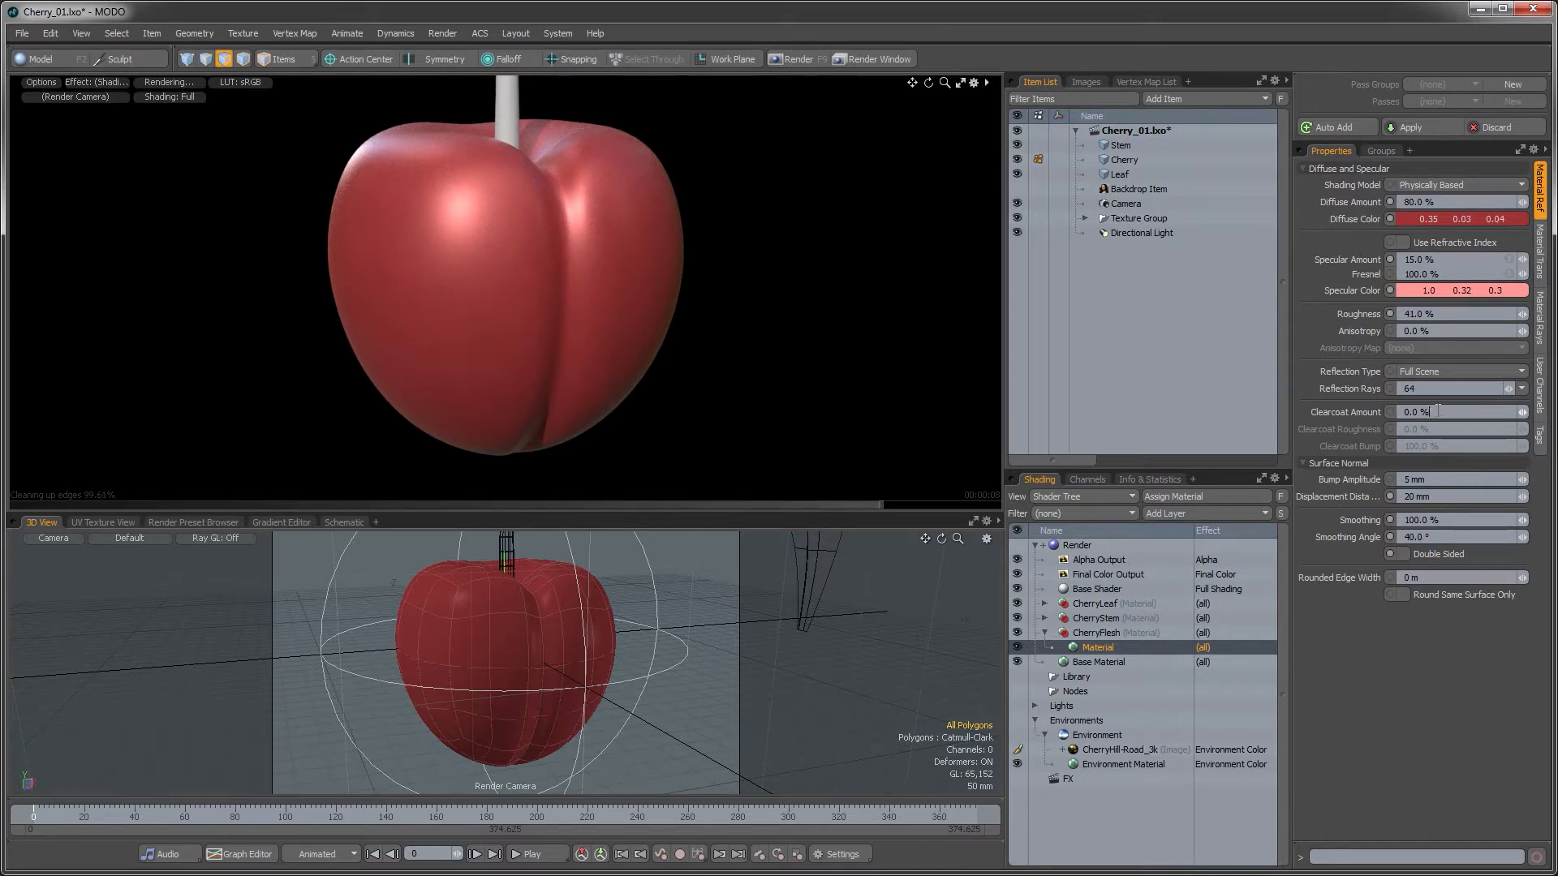
- Try a clearcoat amount of 50% on the CherryFlesh material, raise it to 80%, and set the clearcoat roughness to 9%
{"action": "type", "text": "50"}
{"action": "key", "text": "Return"}
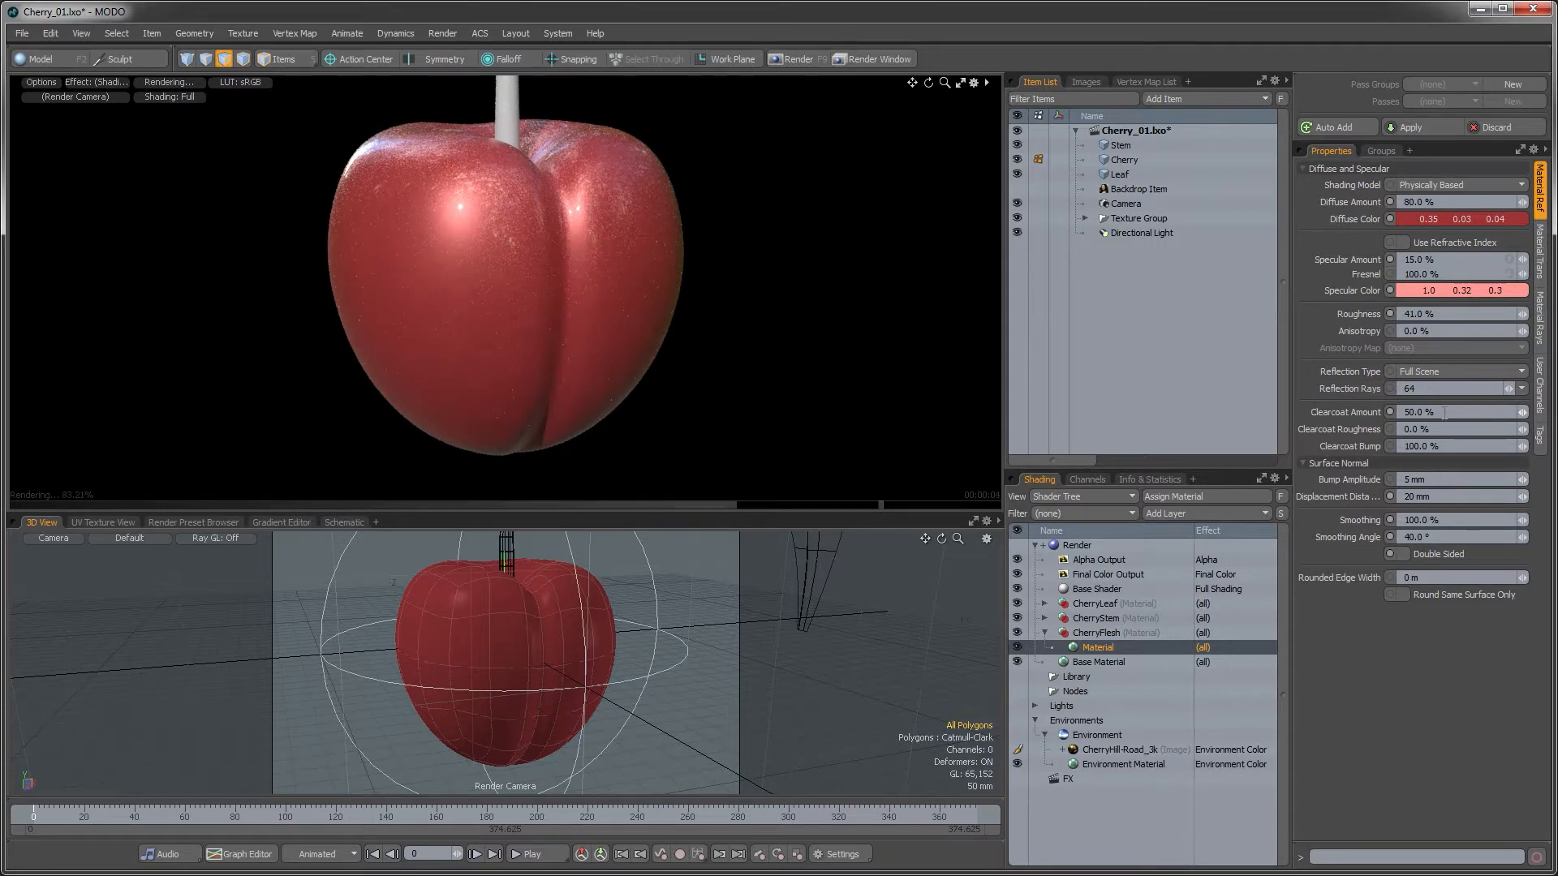
{"action": "type", "text": "80"}
{"action": "key", "text": "Return"}
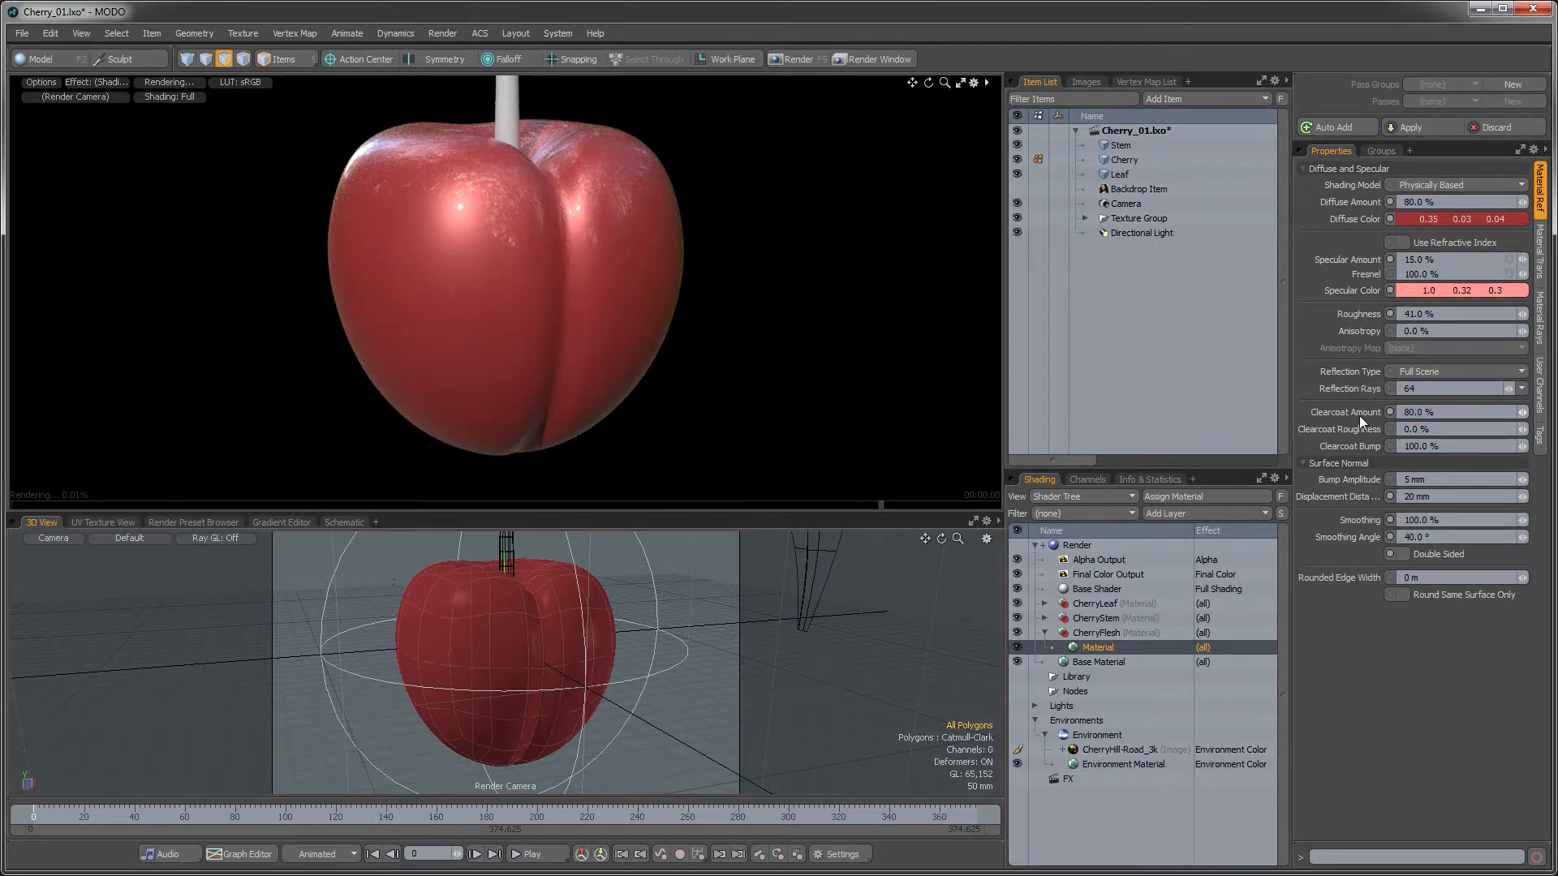
{"action": "left_click", "coordinate": [1420, 429]}
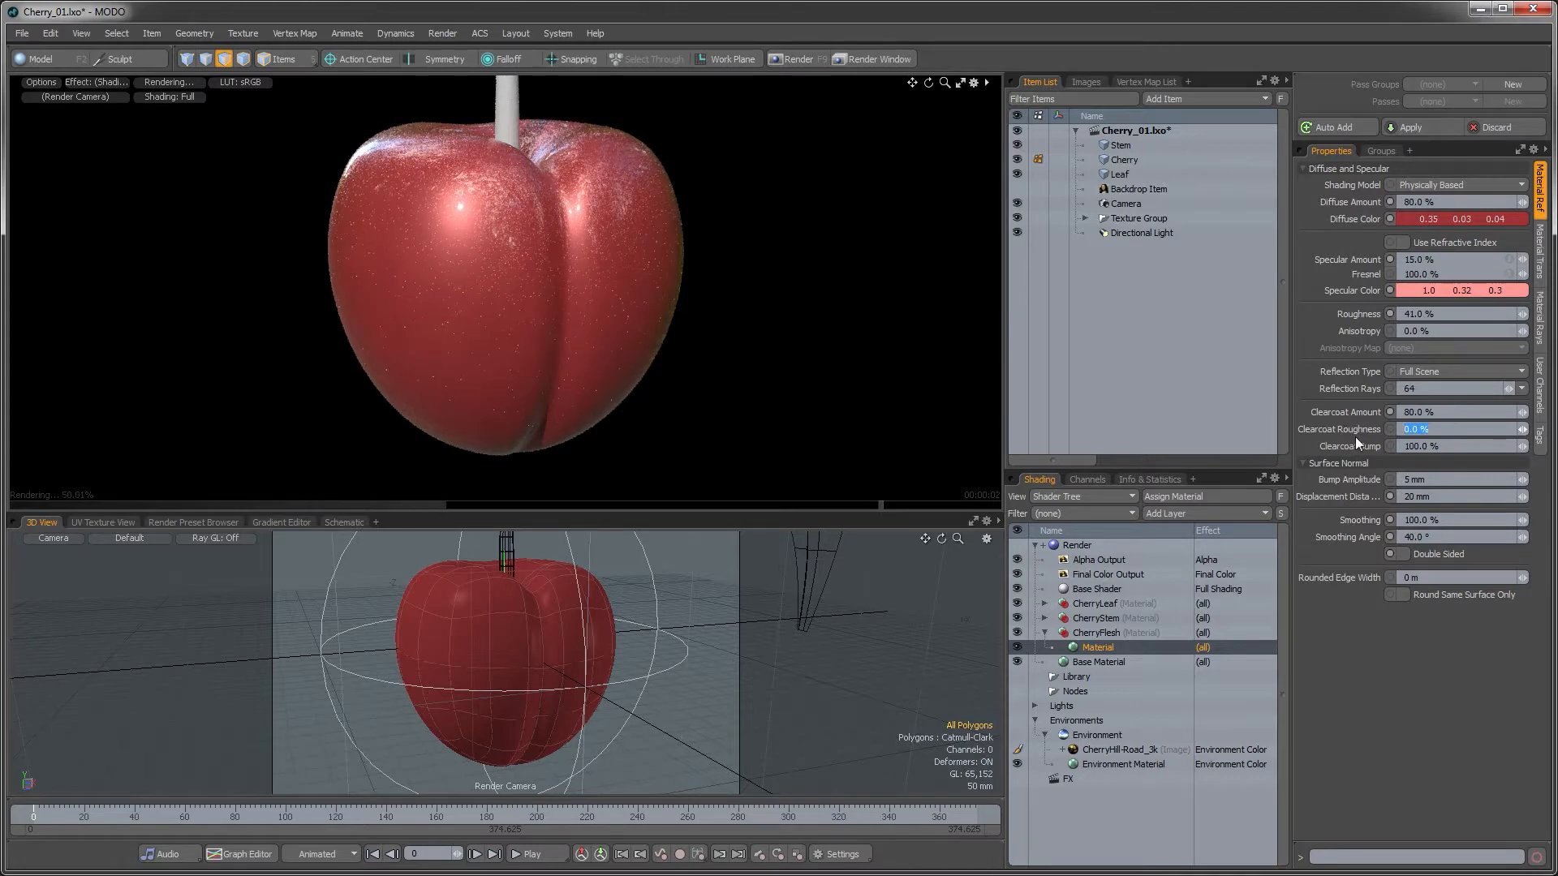
{"action": "type", "text": "9"}
{"action": "key", "text": "Return"}
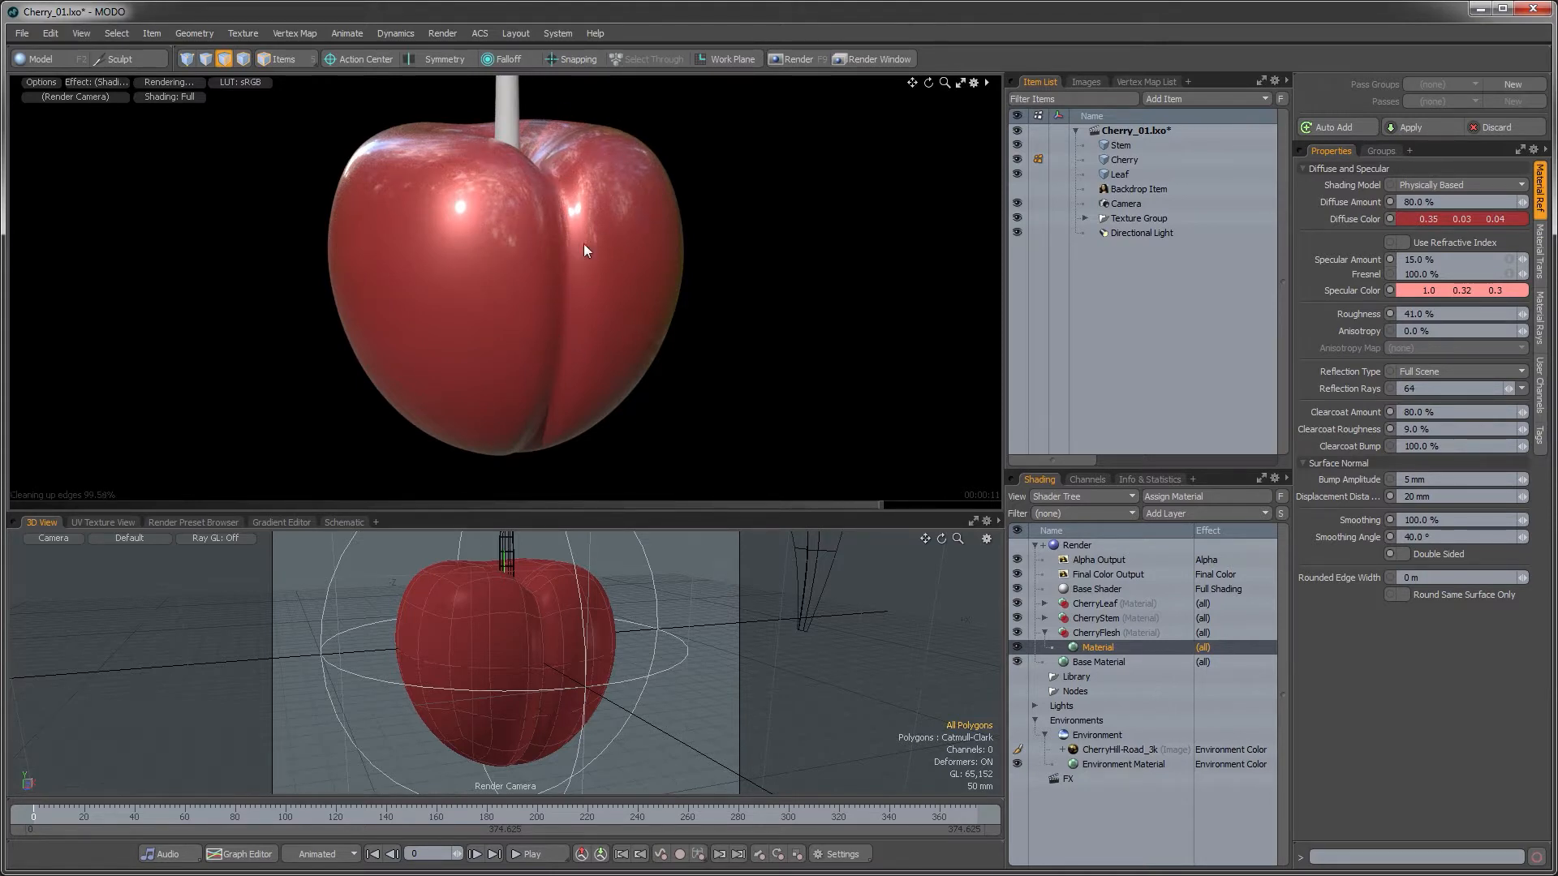
- Add a Noise texture layer above the material in the CherryFlesh group
{"action": "left_click", "coordinate": [1170, 514]}
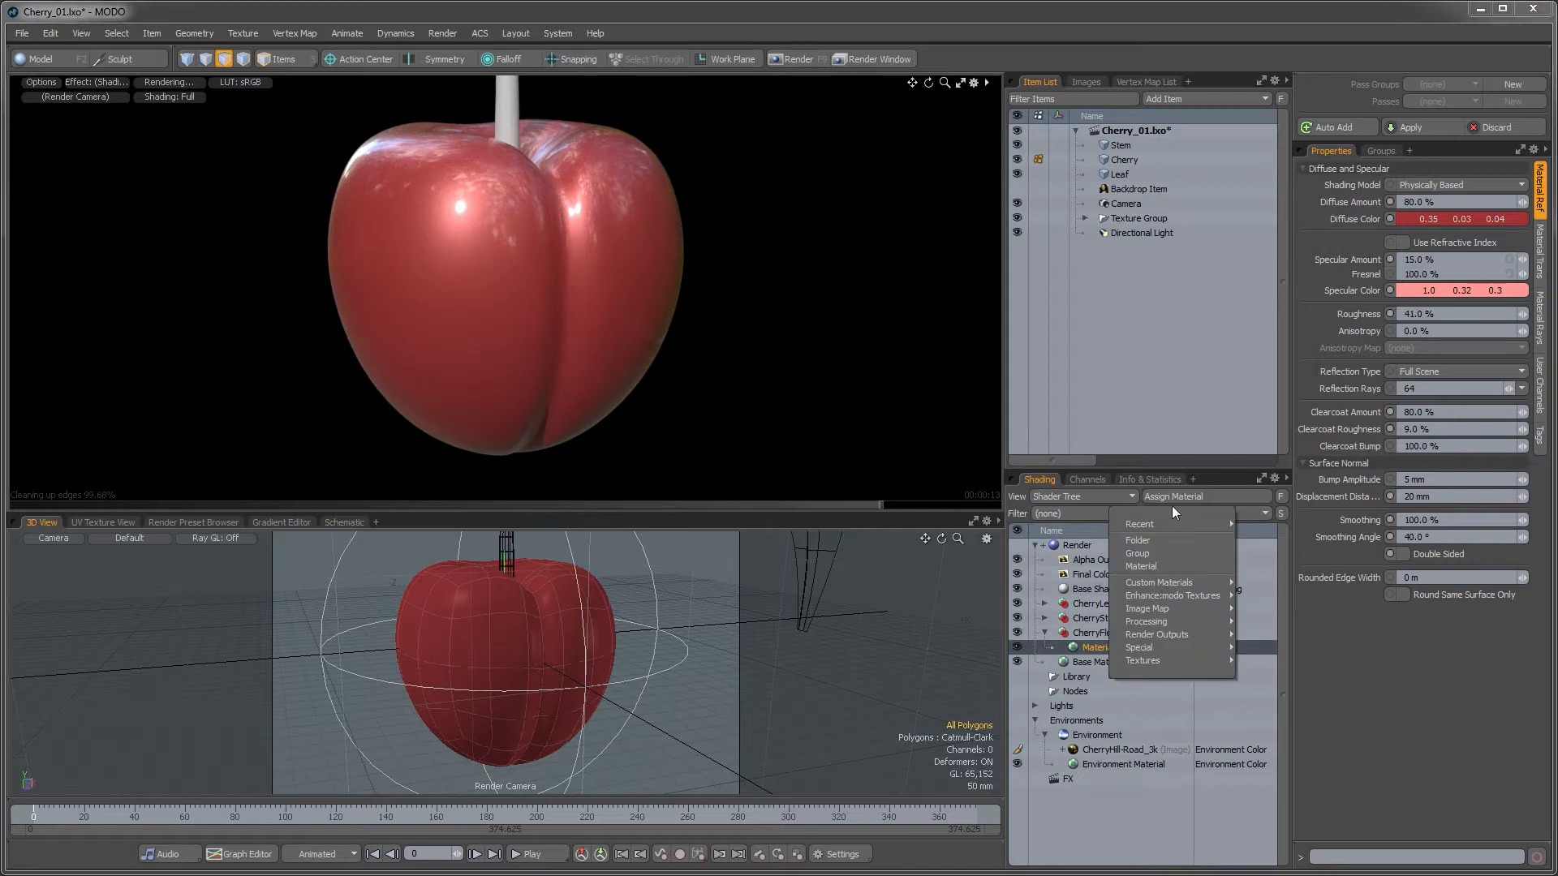
{"action": "mouse_move", "coordinate": [1159, 638]}
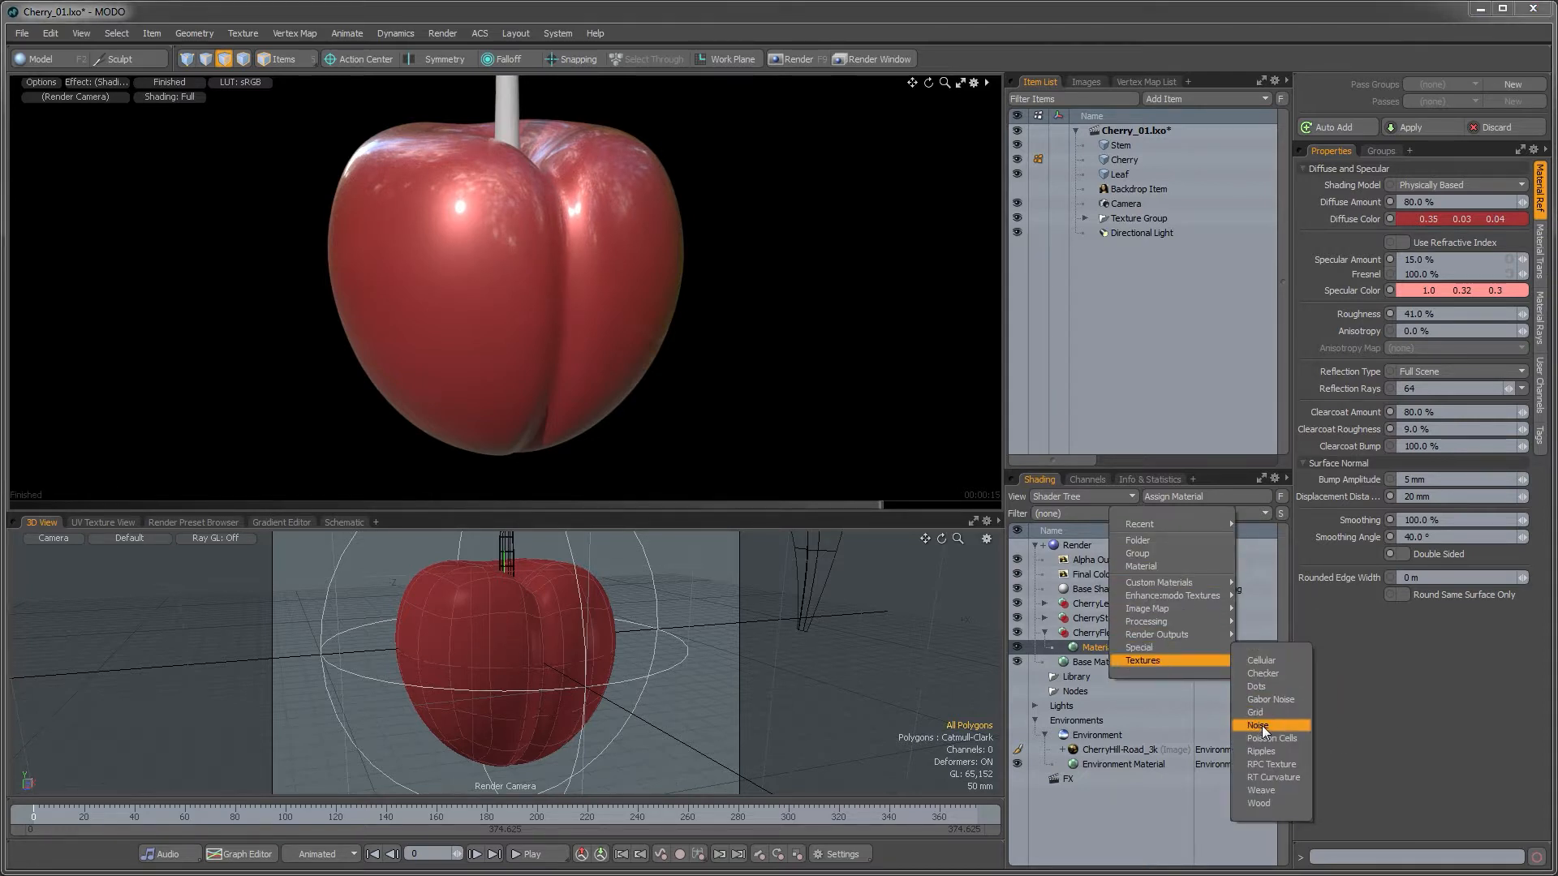
{"action": "left_click", "coordinate": [1261, 726]}
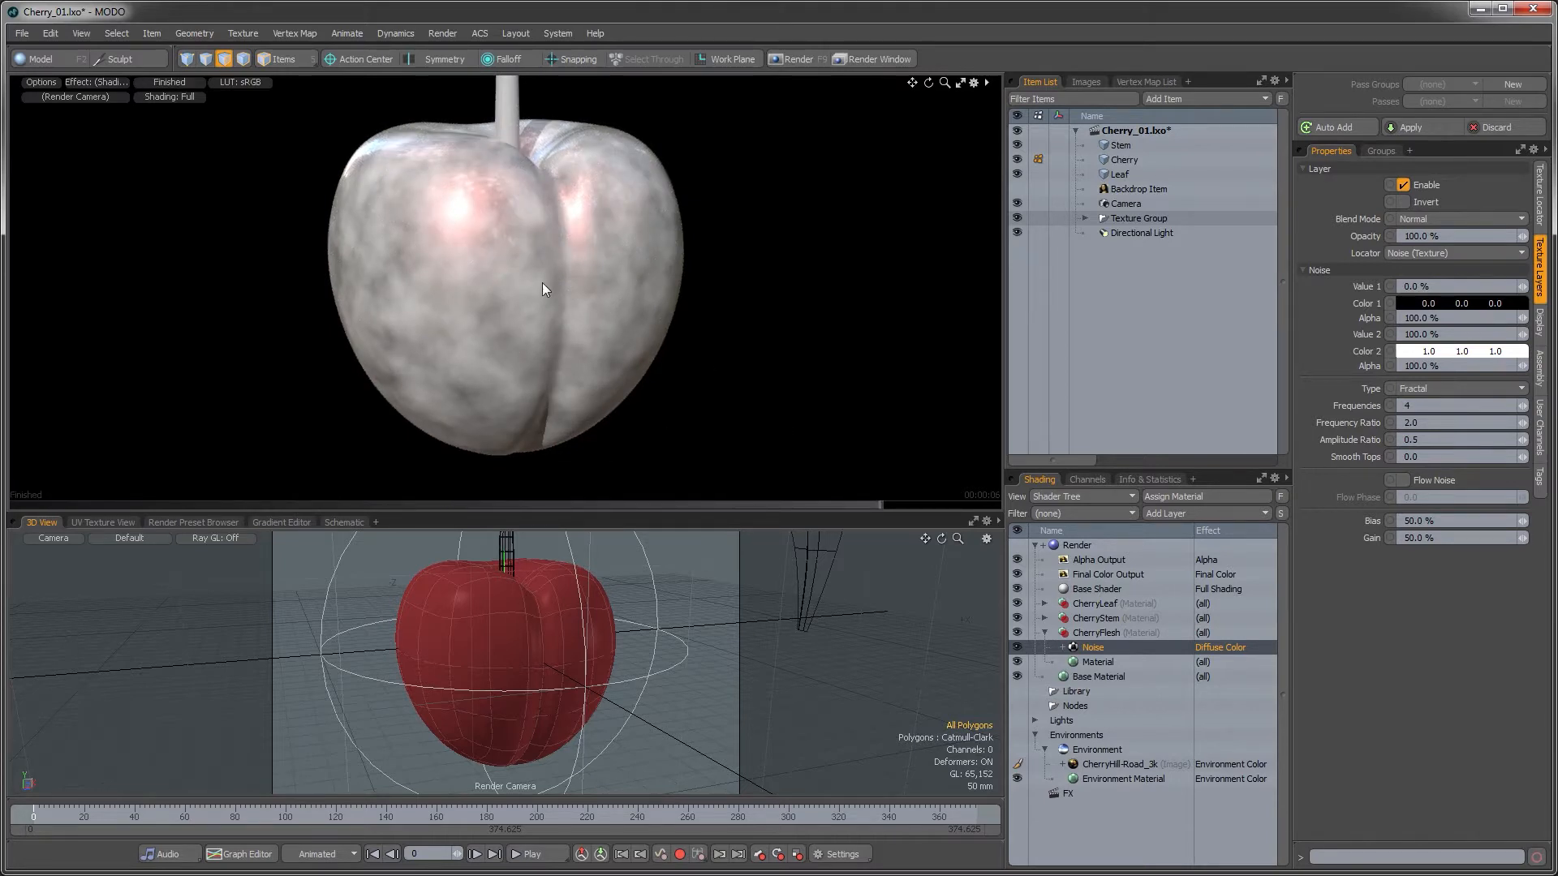
- Stretch the noise texture vertically to a Y size of 540 mm and inspect the streaks from above and from the side
{"action": "left_click", "coordinate": [1539, 199]}
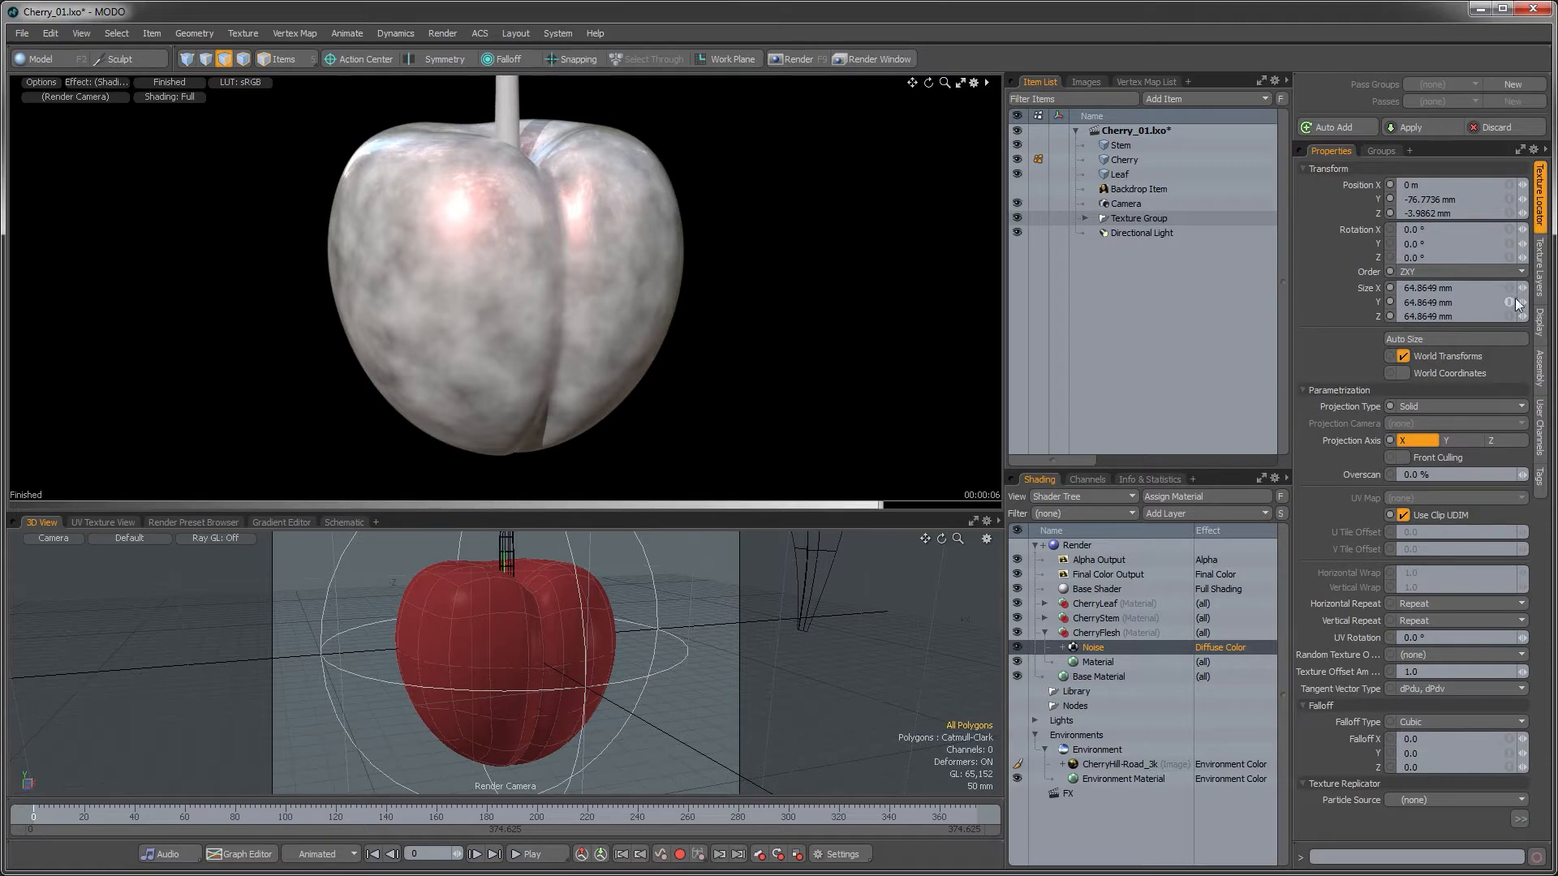
{"action": "left_click_drag", "start_coordinate": [1522, 303], "coordinate": [1554, 303]}
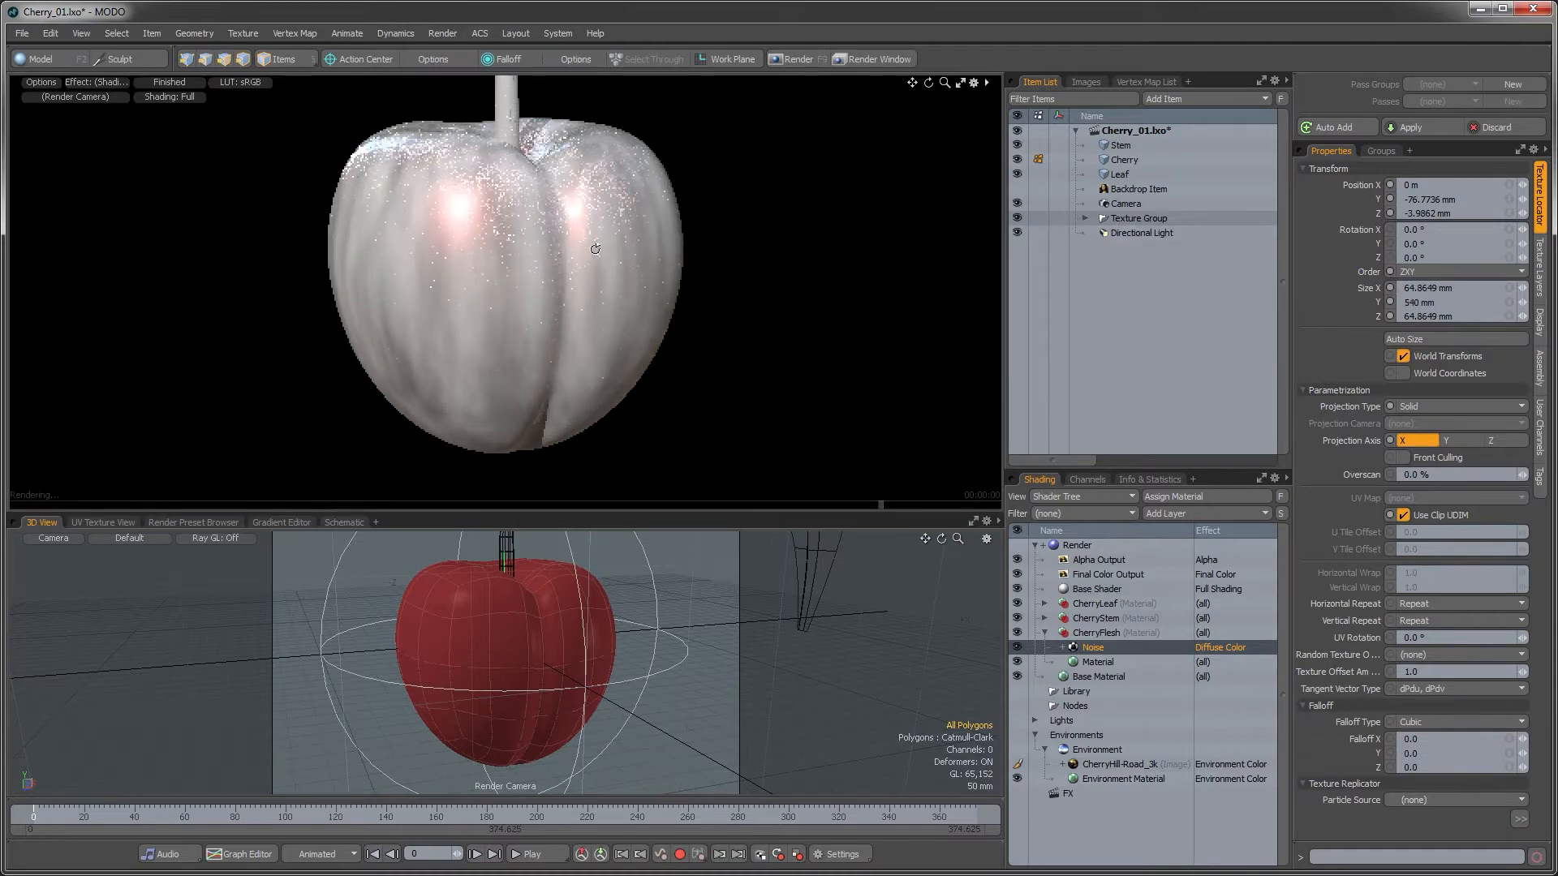
{"action": "left_click_drag", "start_coordinate": [581, 209], "coordinate": [623, 231], "text": "alt"}
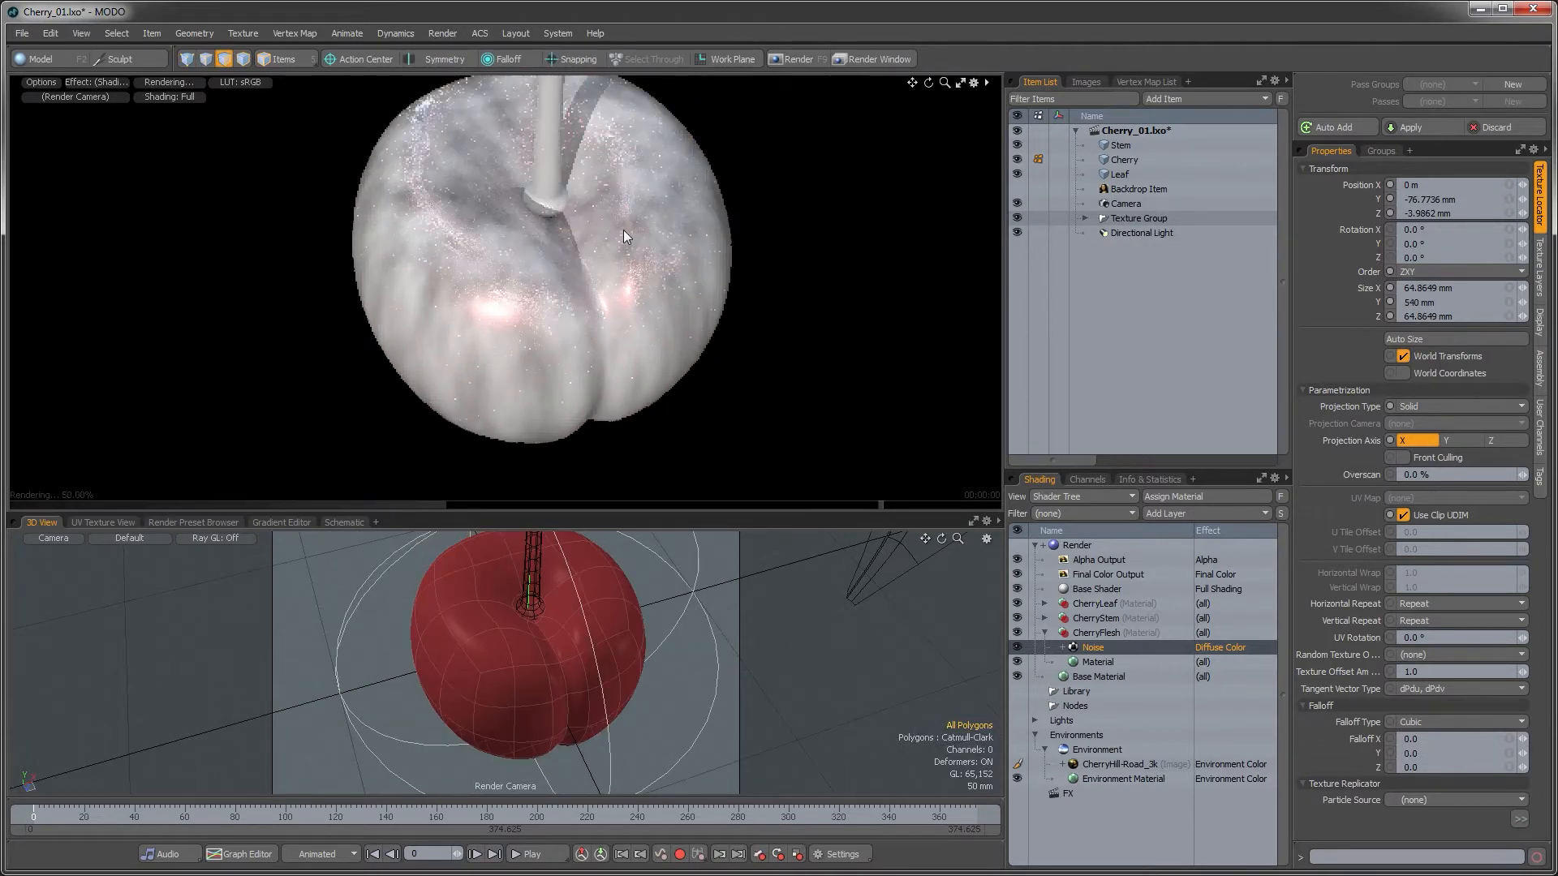
{"action": "left_click_drag", "start_coordinate": [532, 364], "coordinate": [642, 347], "text": "alt"}
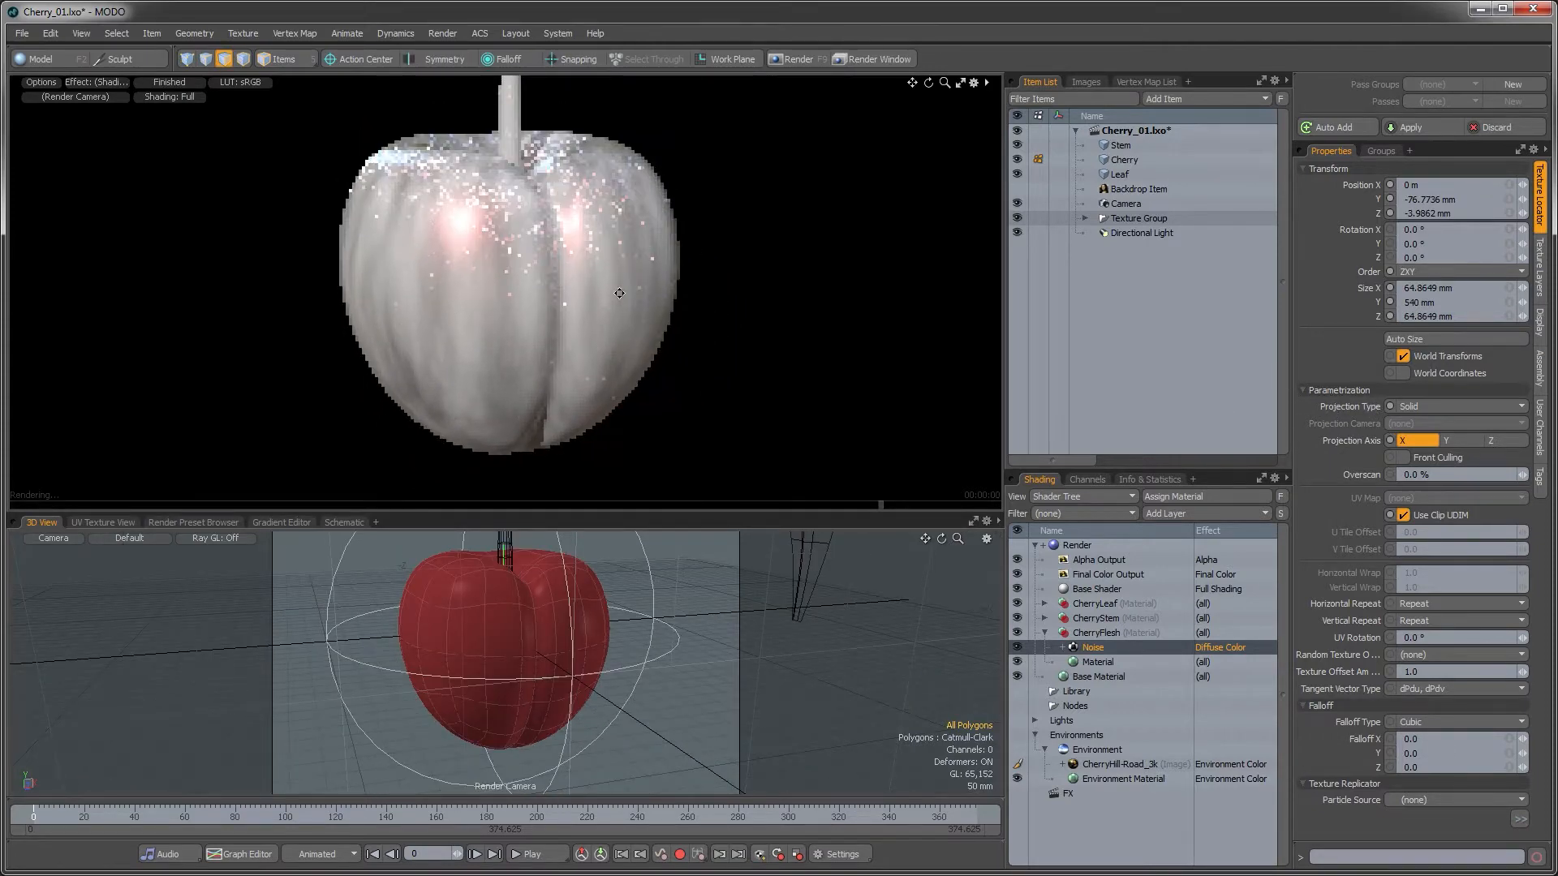
- Change the noise texture's projection type to UV Map and assign the UV map named Texture
{"action": "left_click", "coordinate": [1445, 406]}
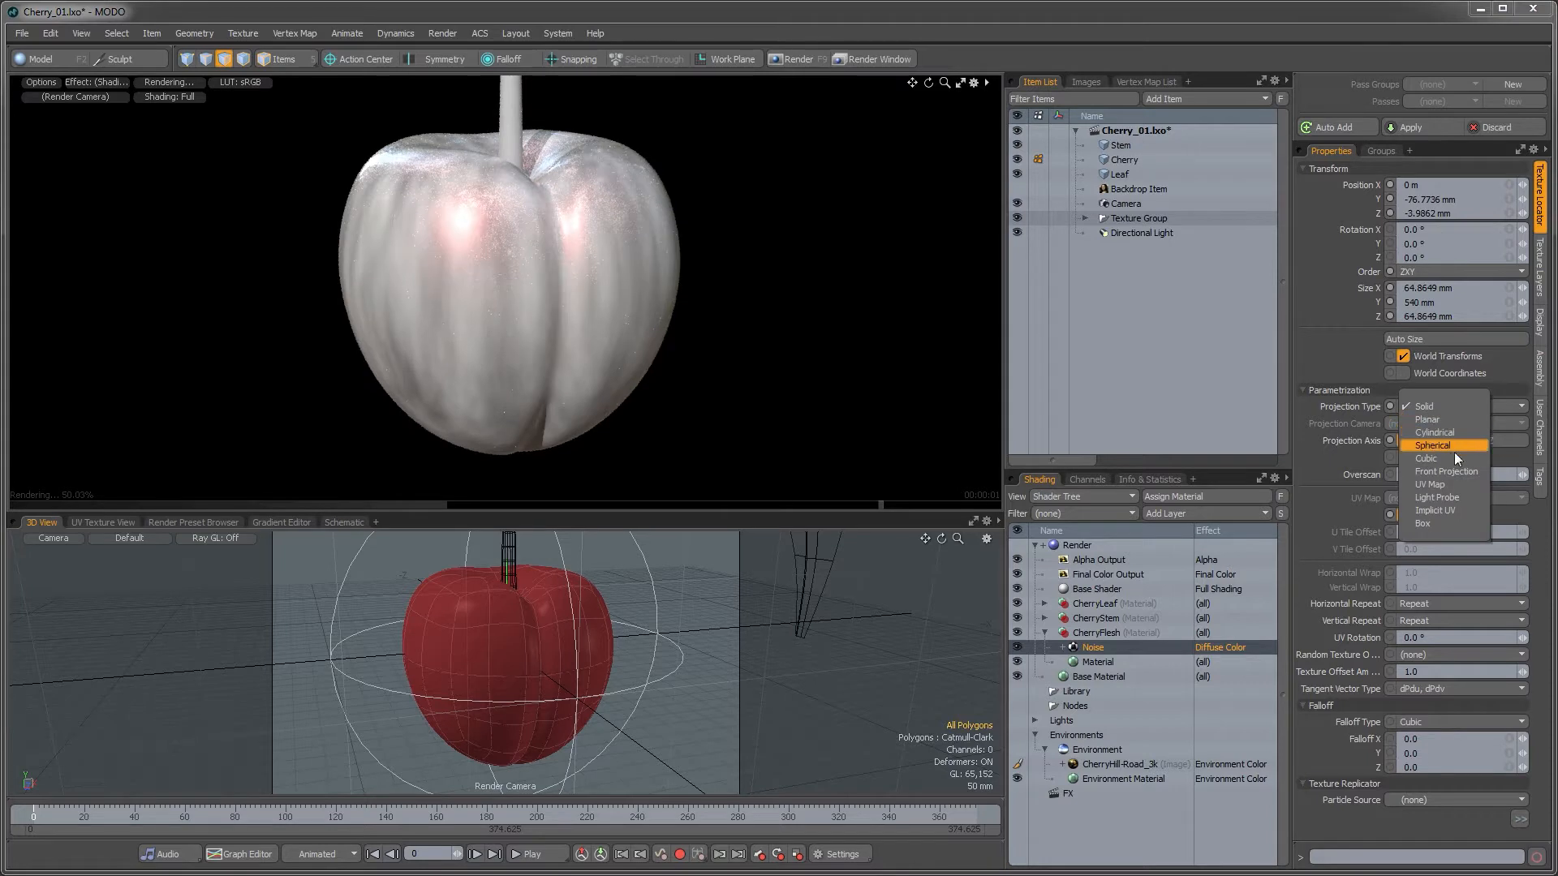
{"action": "left_click", "coordinate": [1448, 484]}
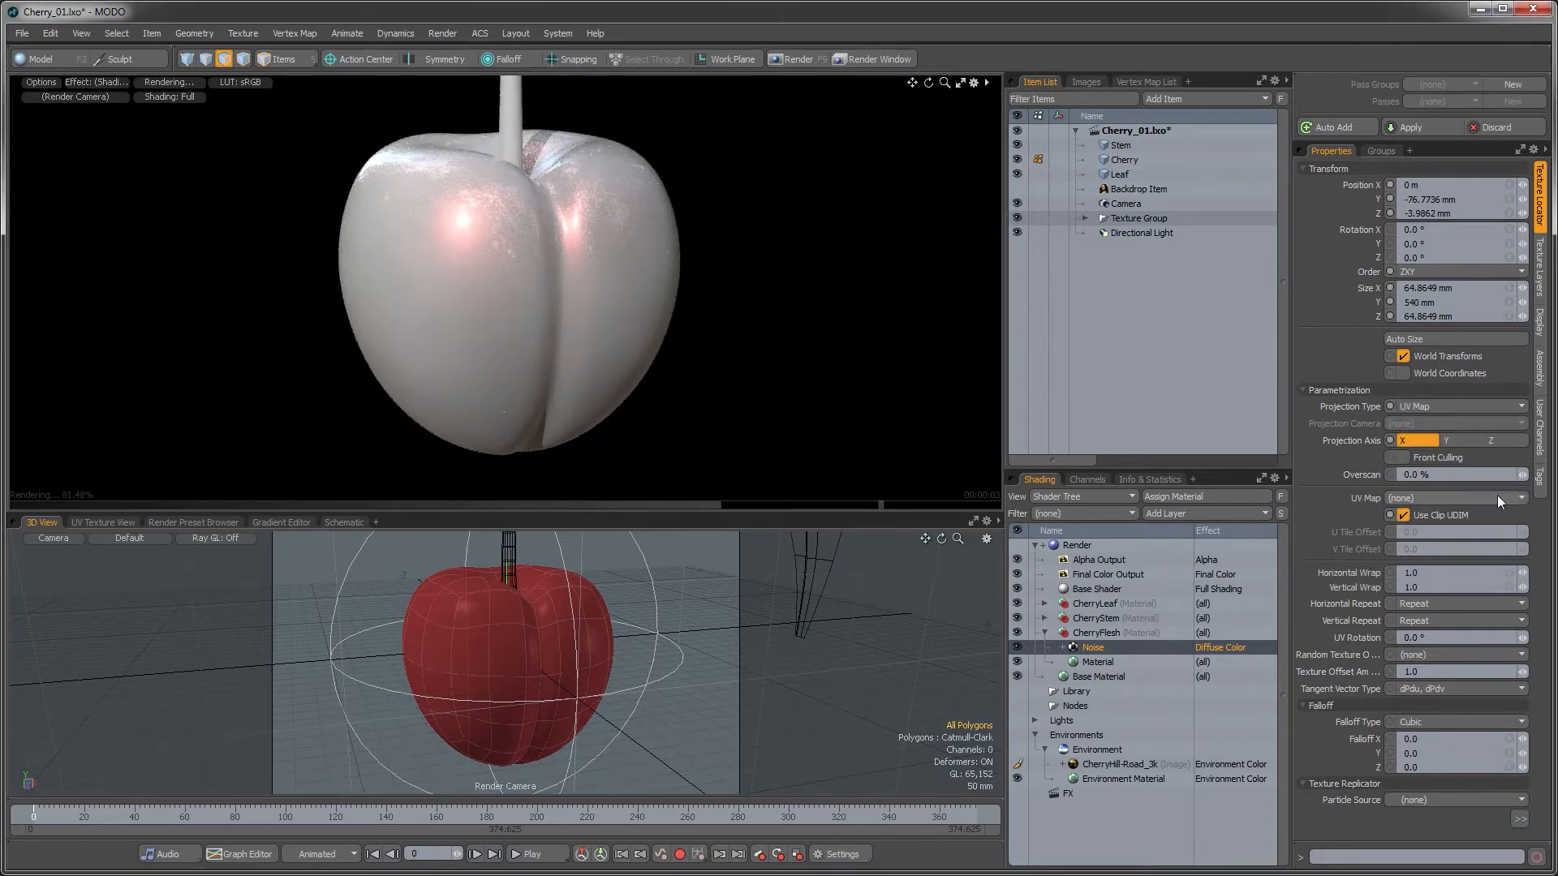
{"action": "left_click", "coordinate": [1423, 498]}
{"action": "left_click", "coordinate": [1426, 511]}
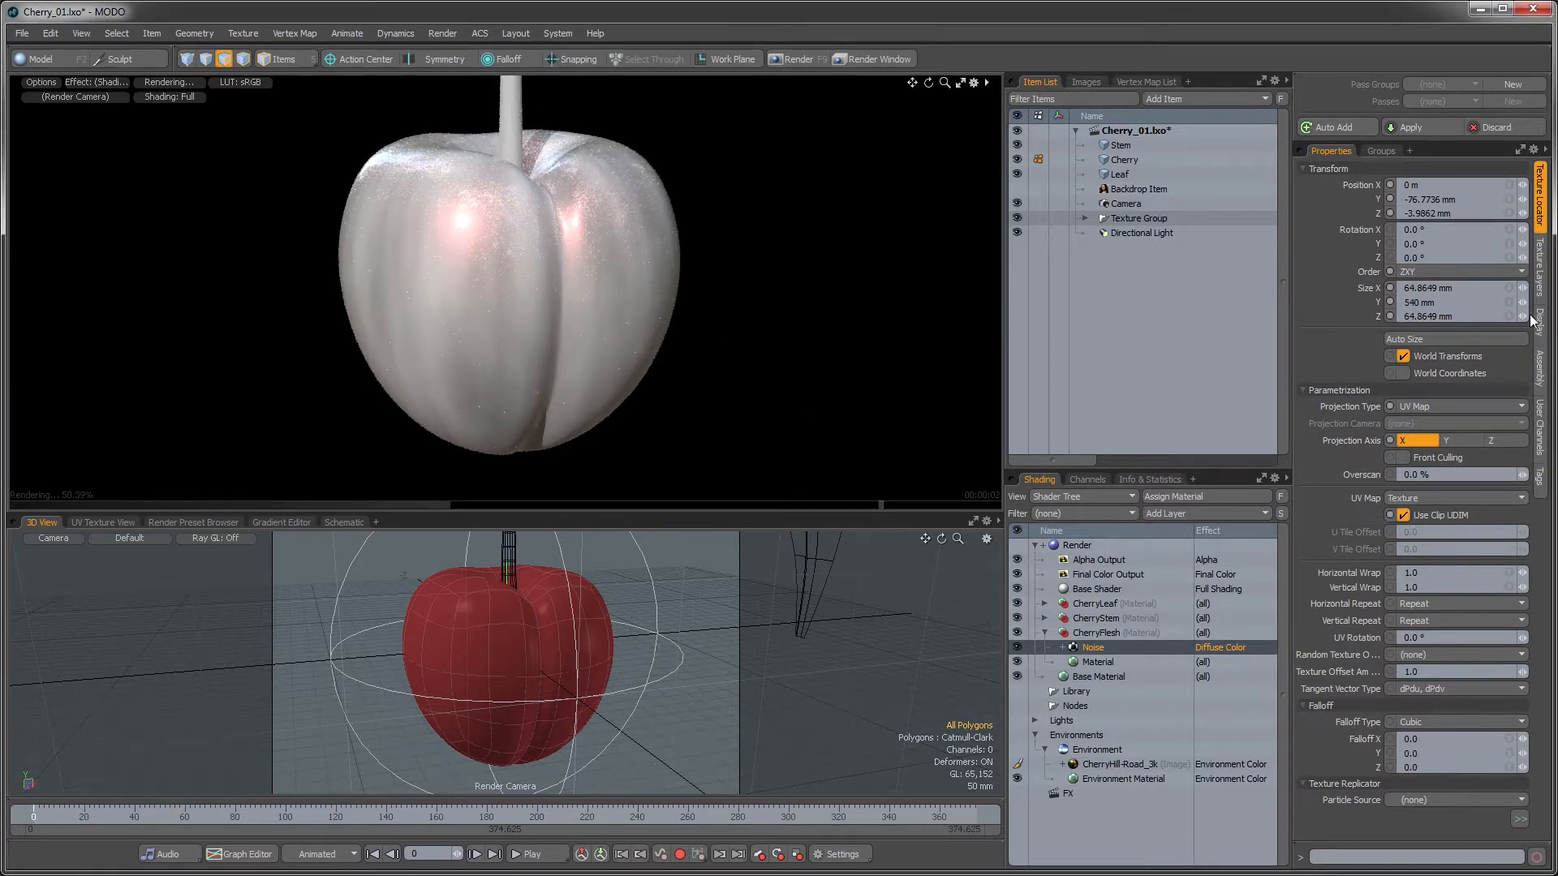
- Raise the noise texture's gain to 99% to exaggerate the streak contrast
{"action": "left_click", "coordinate": [1540, 266]}
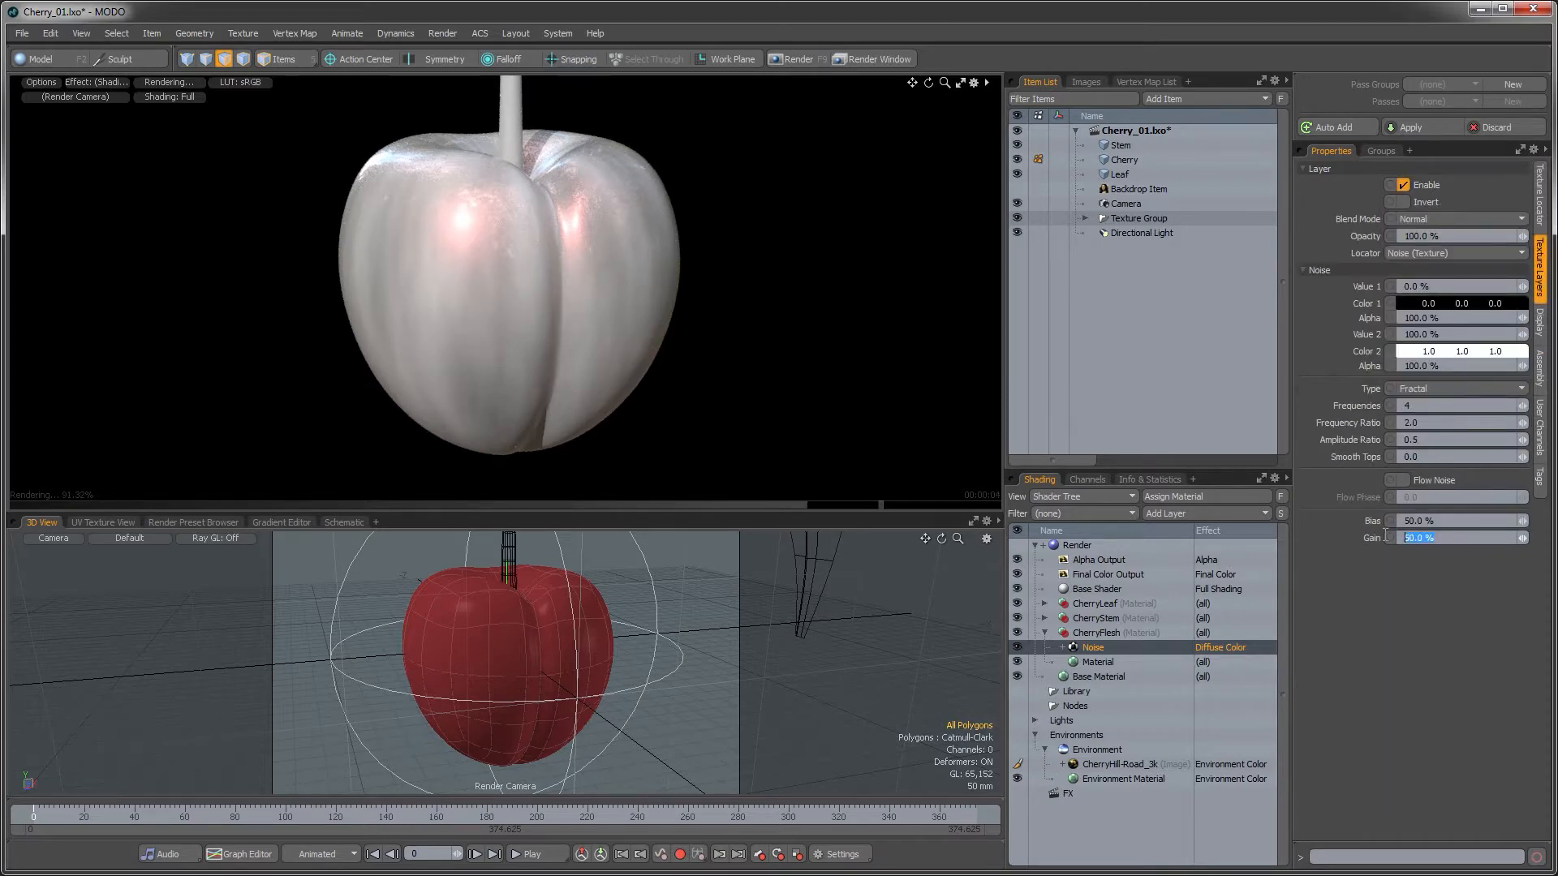
{"action": "type", "text": "99"}
{"action": "key", "text": "Return"}
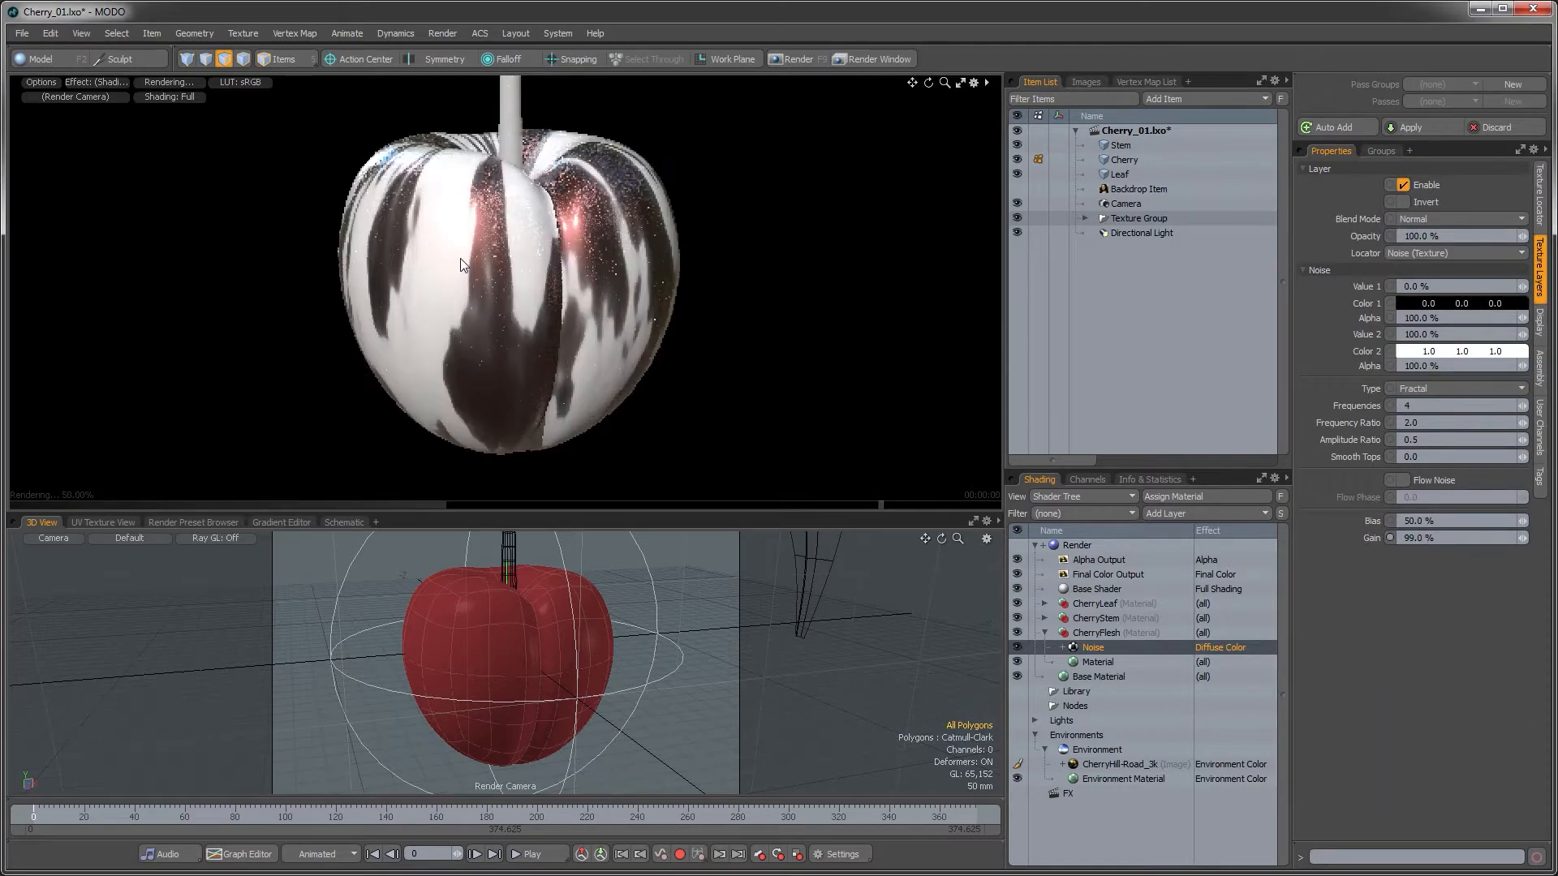
- Scale the noise texture down proportionally, first to an X size of 30.1 mm and finally to 11.7 mm, with Y at 97.4025 mm
{"action": "left_click", "coordinate": [1539, 207]}
{"action": "left_click", "coordinate": [1508, 289]}
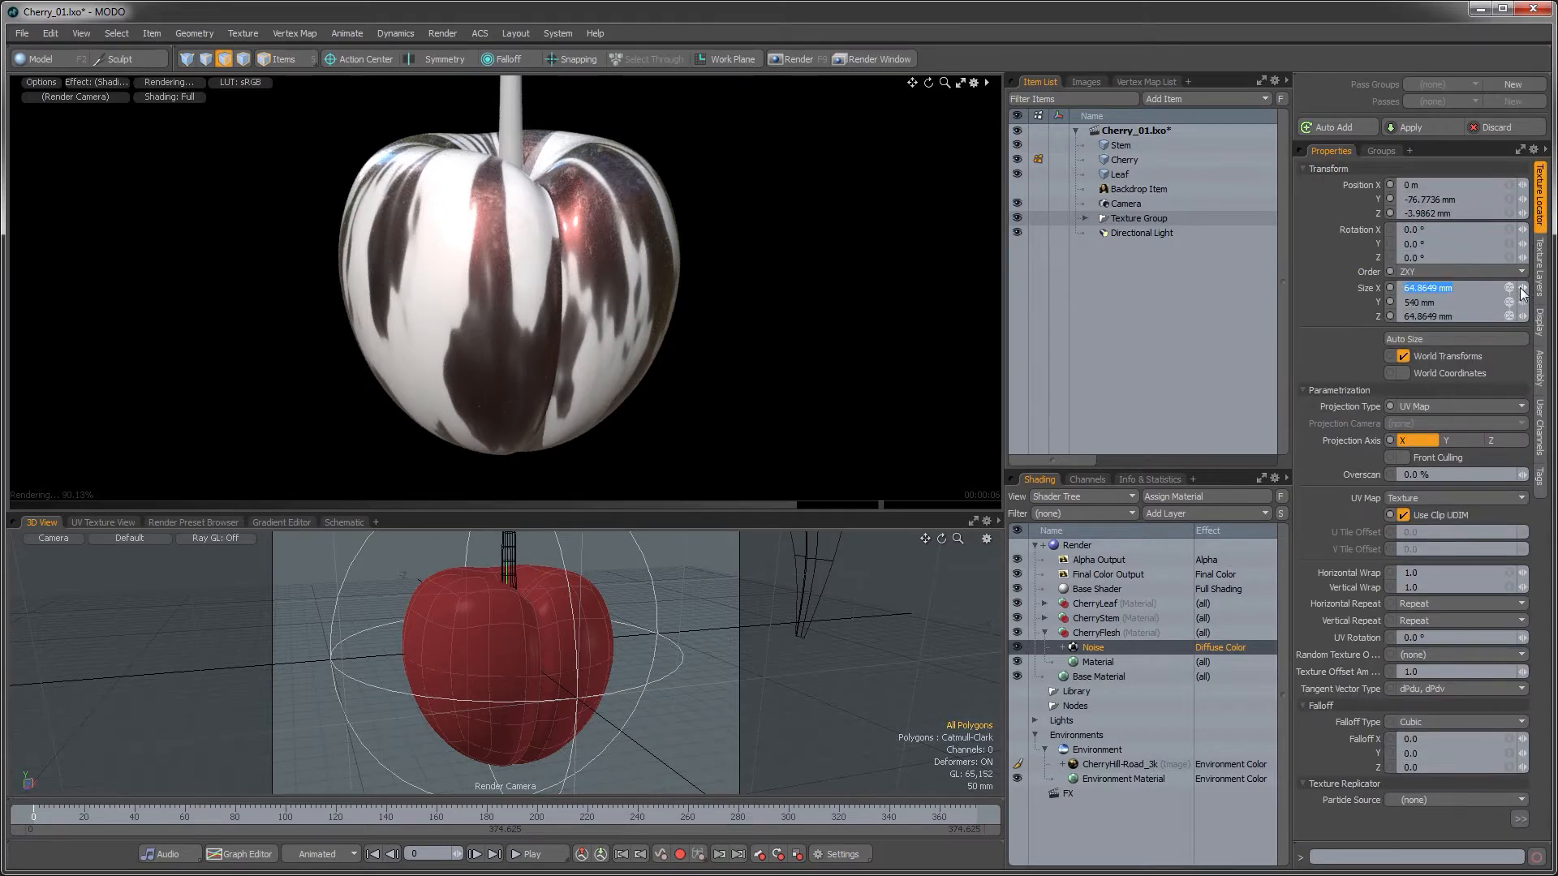
{"action": "type", "text": "30.1"}
{"action": "key", "text": "Return"}
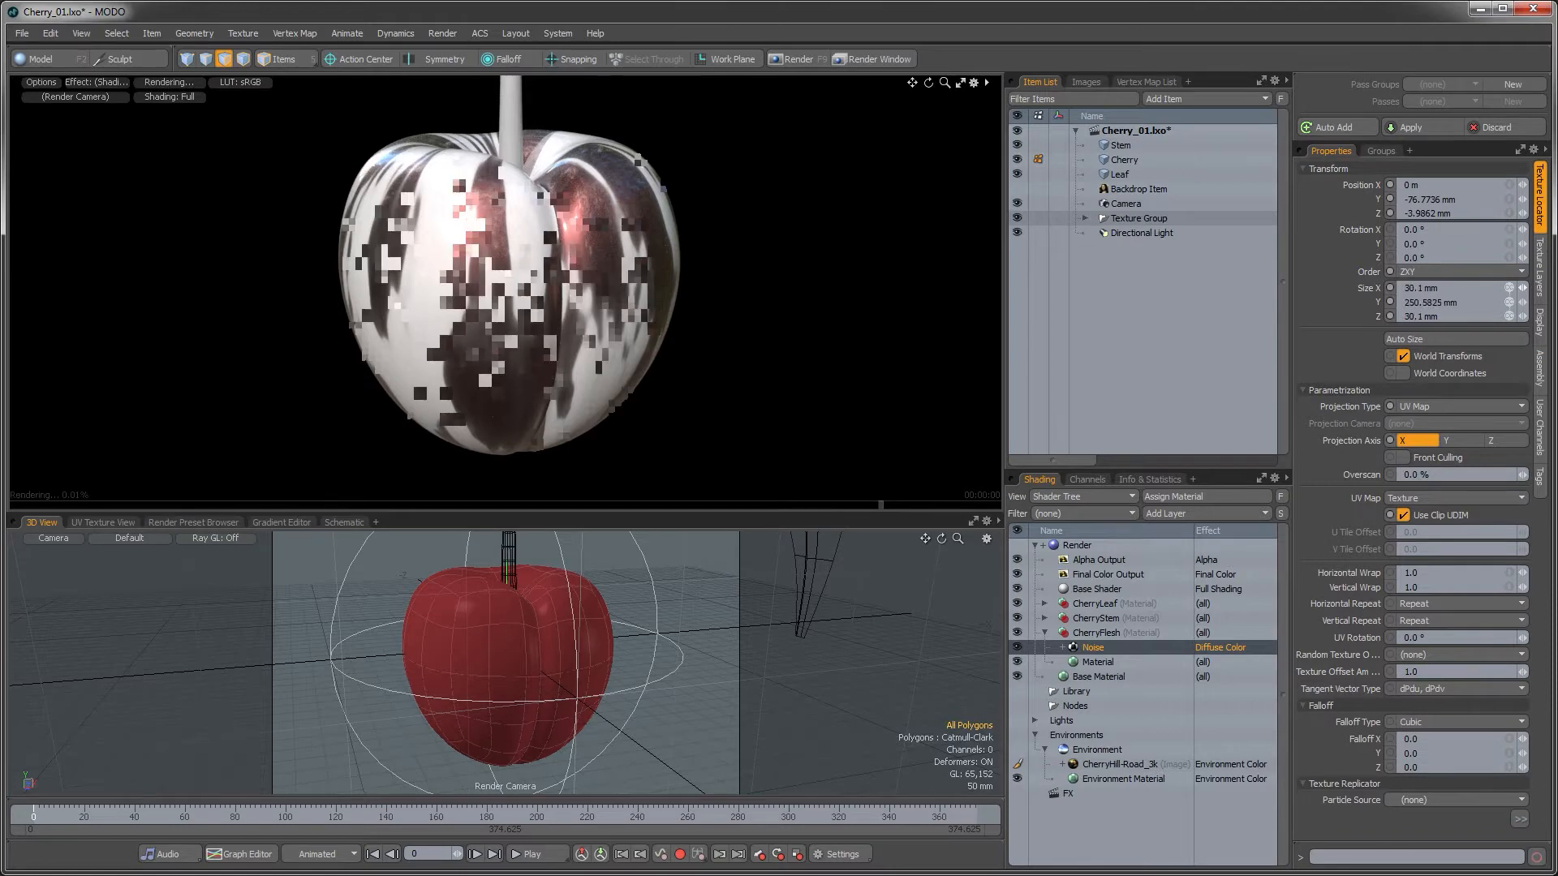
{"action": "mouse_move", "coordinate": [1522, 288]}
{"action": "left_mouse_down"}
{"action": "mouse_move", "coordinate": [1434, 288]}
{"action": "mouse_move", "coordinate": [1506, 288]}
{"action": "left_mouse_up"}
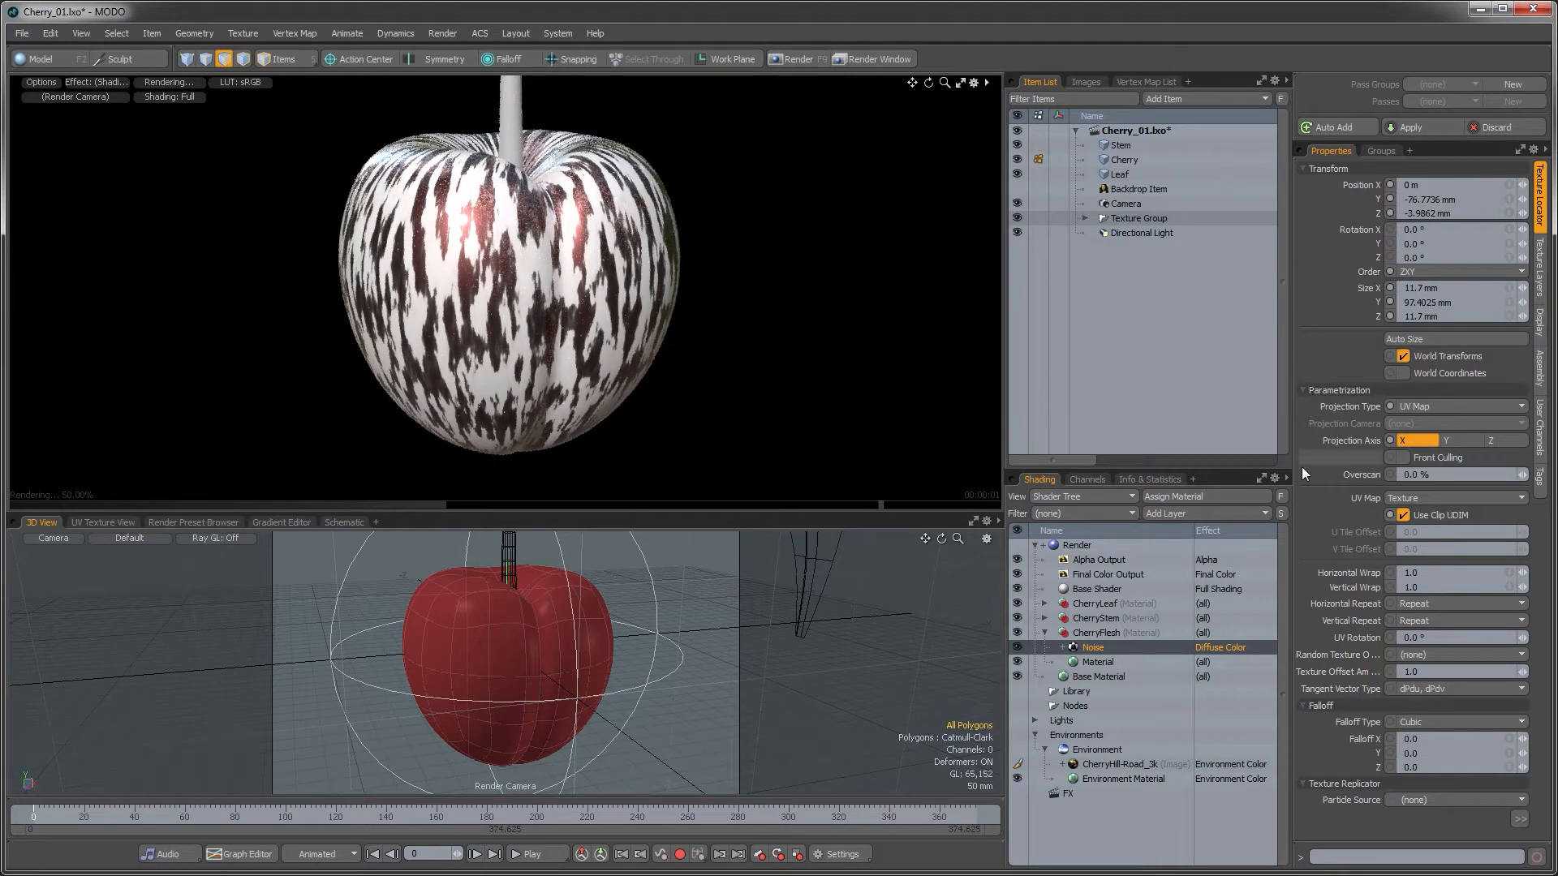
- Reset the noise texture's gain to 50%
{"action": "left_click", "coordinate": [1544, 285]}
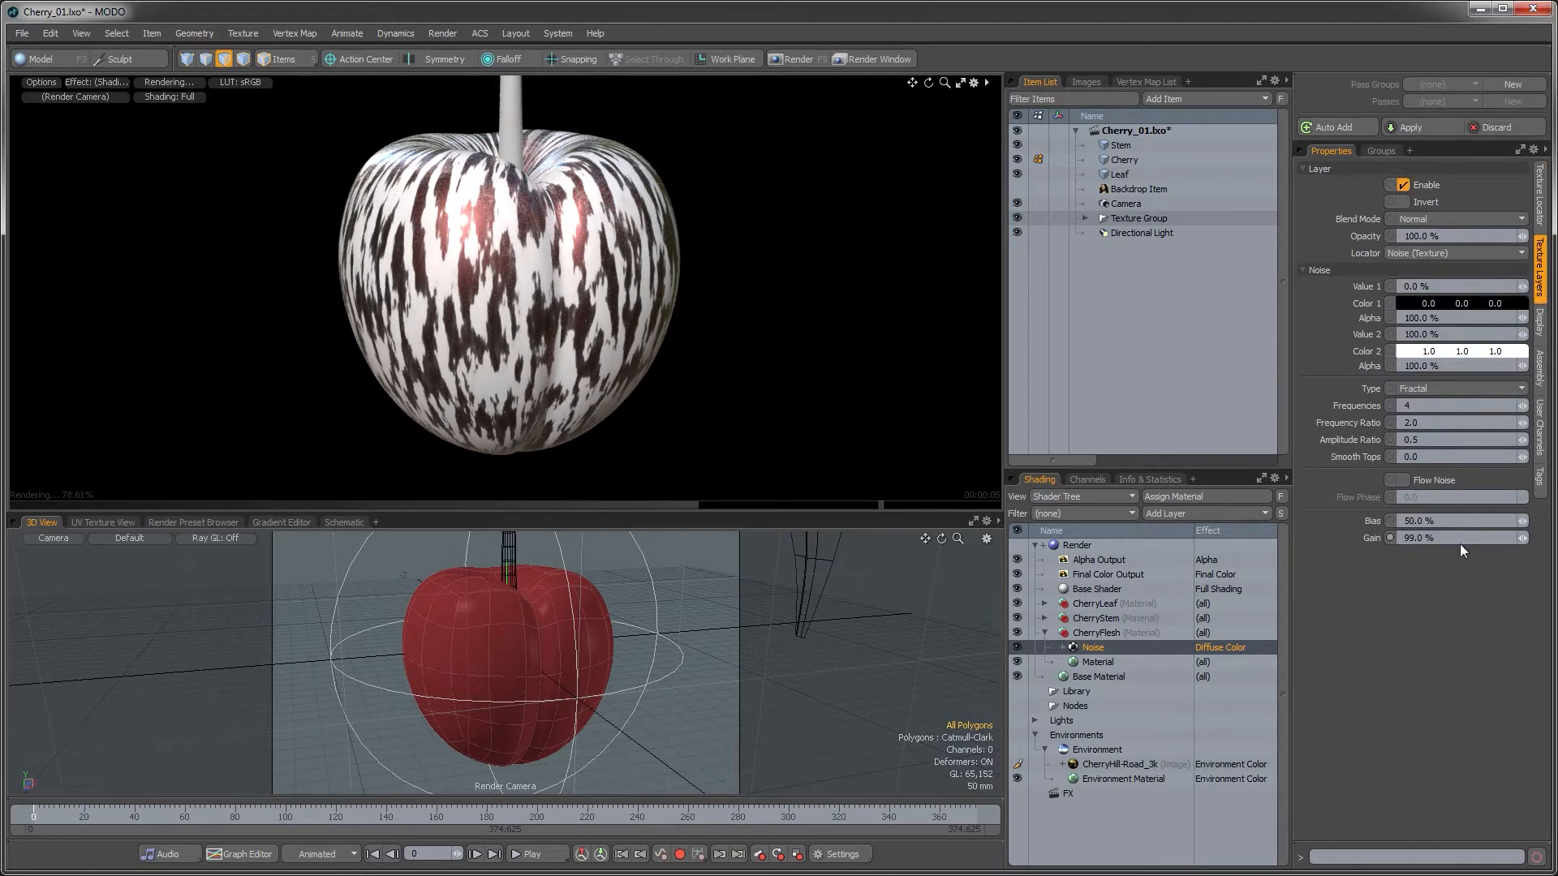
{"action": "type", "text": "50"}
{"action": "key", "text": "Return"}
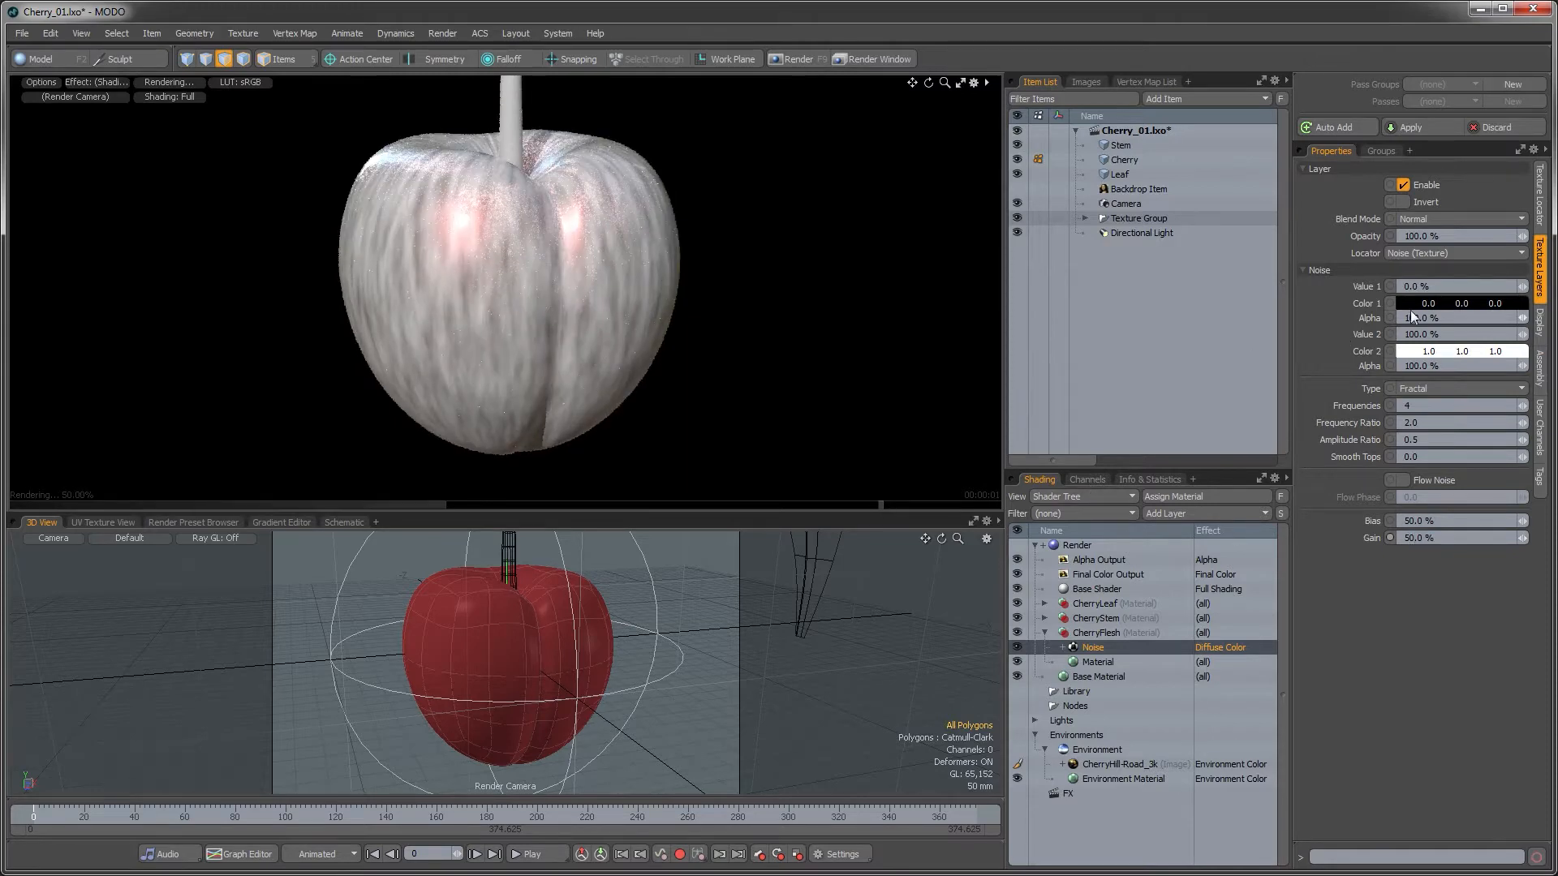
- Set the noise texture's Color 1 to dark red (0.24, 0.03, 0.03) and its blend mode to Multiply
{"action": "double_click", "coordinate": [1416, 304]}
{"action": "left_click_drag", "start_coordinate": [993, 333], "coordinate": [1029, 333]}
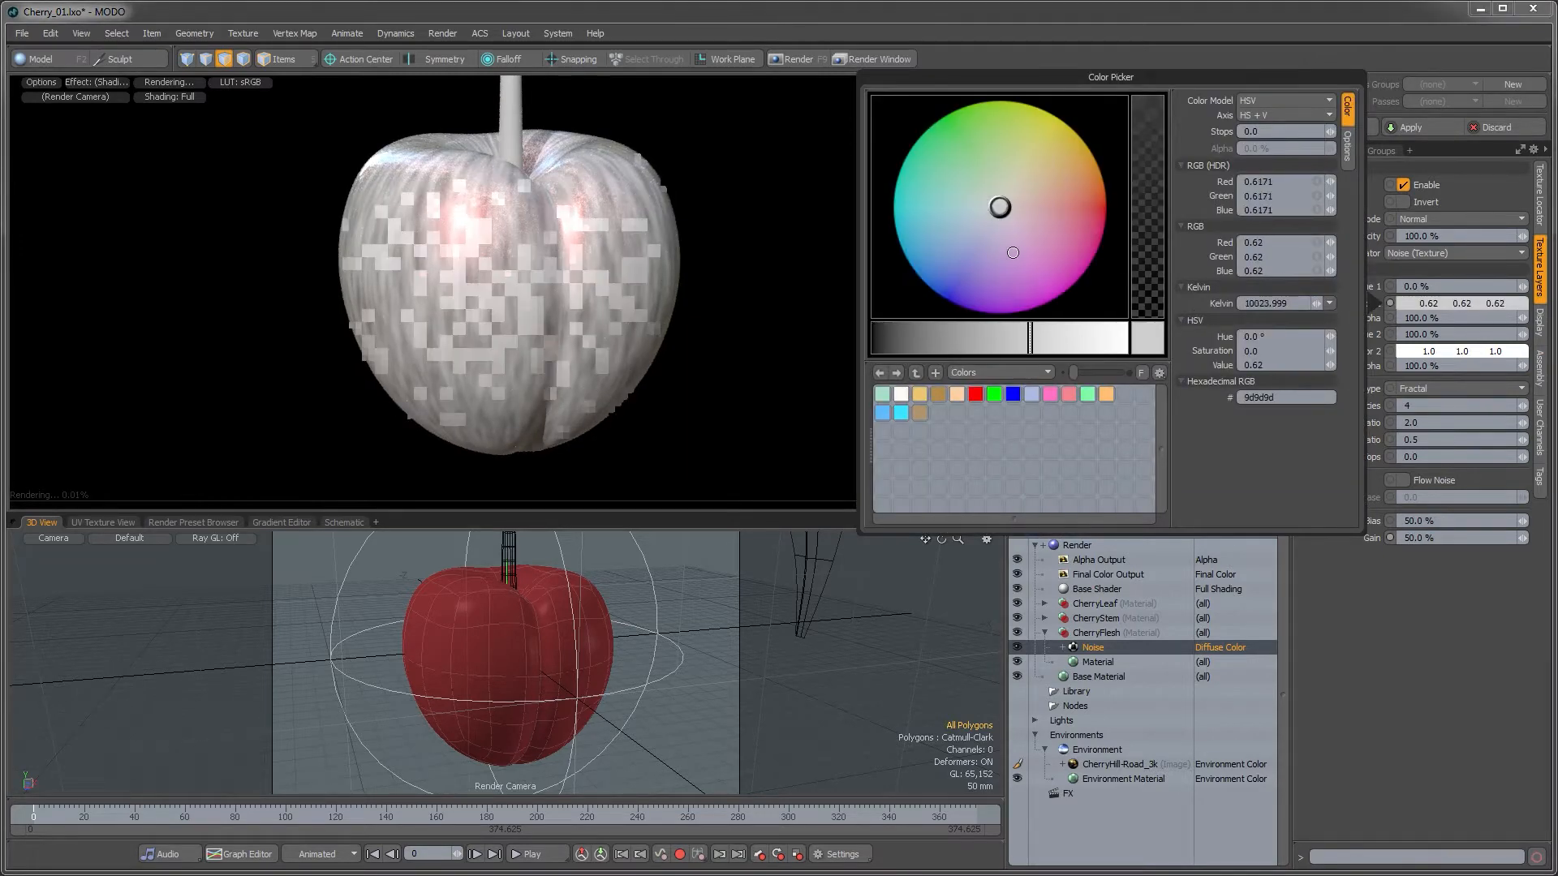
{"action": "left_click_drag", "start_coordinate": [1001, 208], "coordinate": [1093, 207]}
{"action": "left_click_drag", "start_coordinate": [1030, 338], "coordinate": [933, 339]}
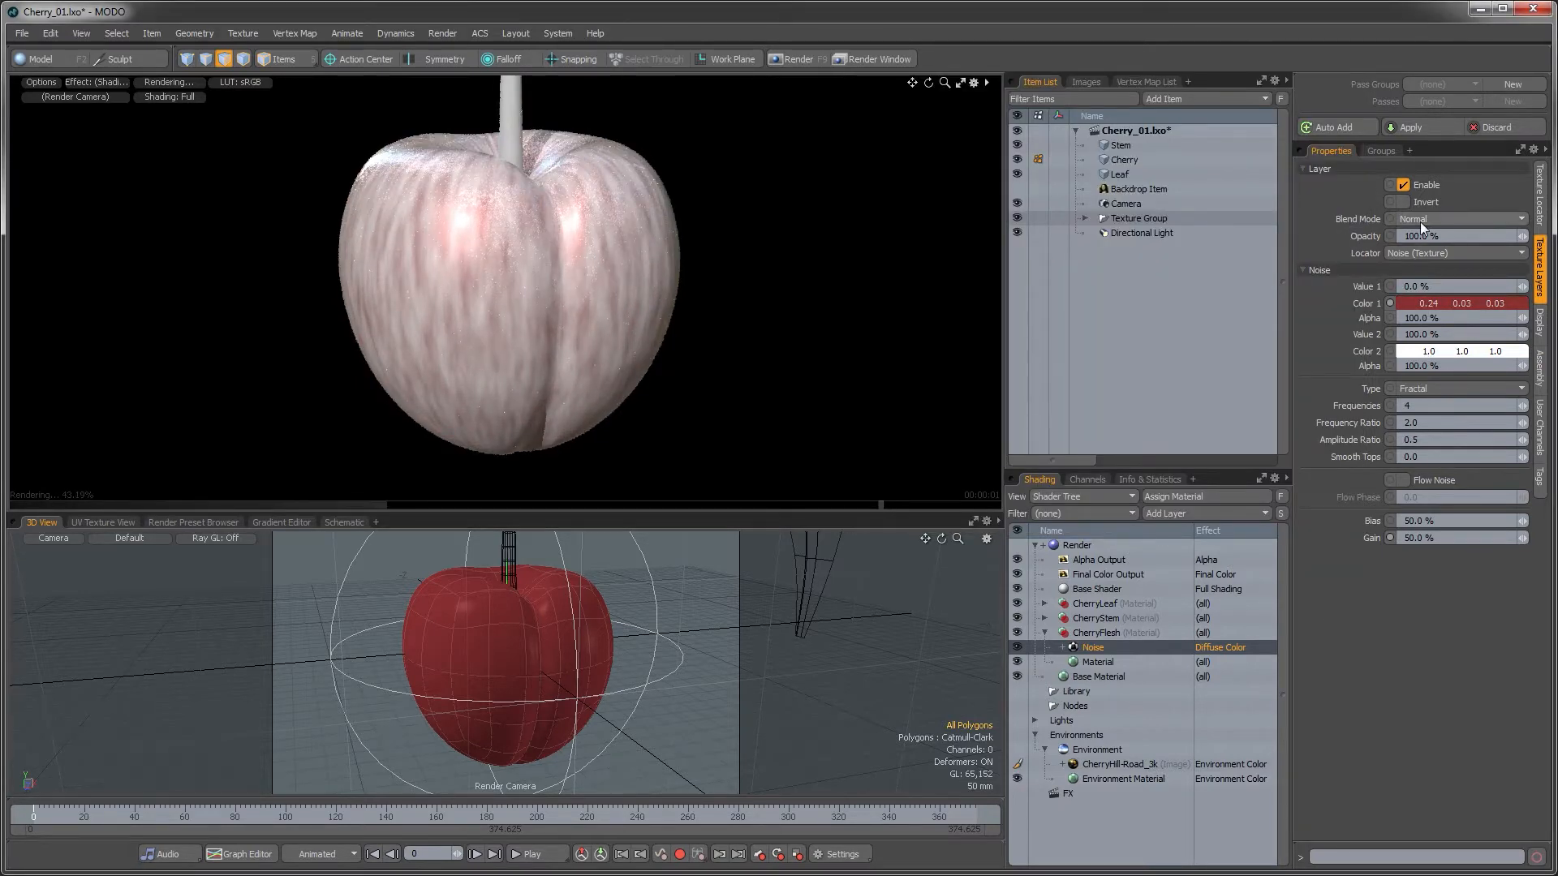
{"action": "left_click", "coordinate": [1420, 220]}
{"action": "left_click", "coordinate": [1420, 295]}
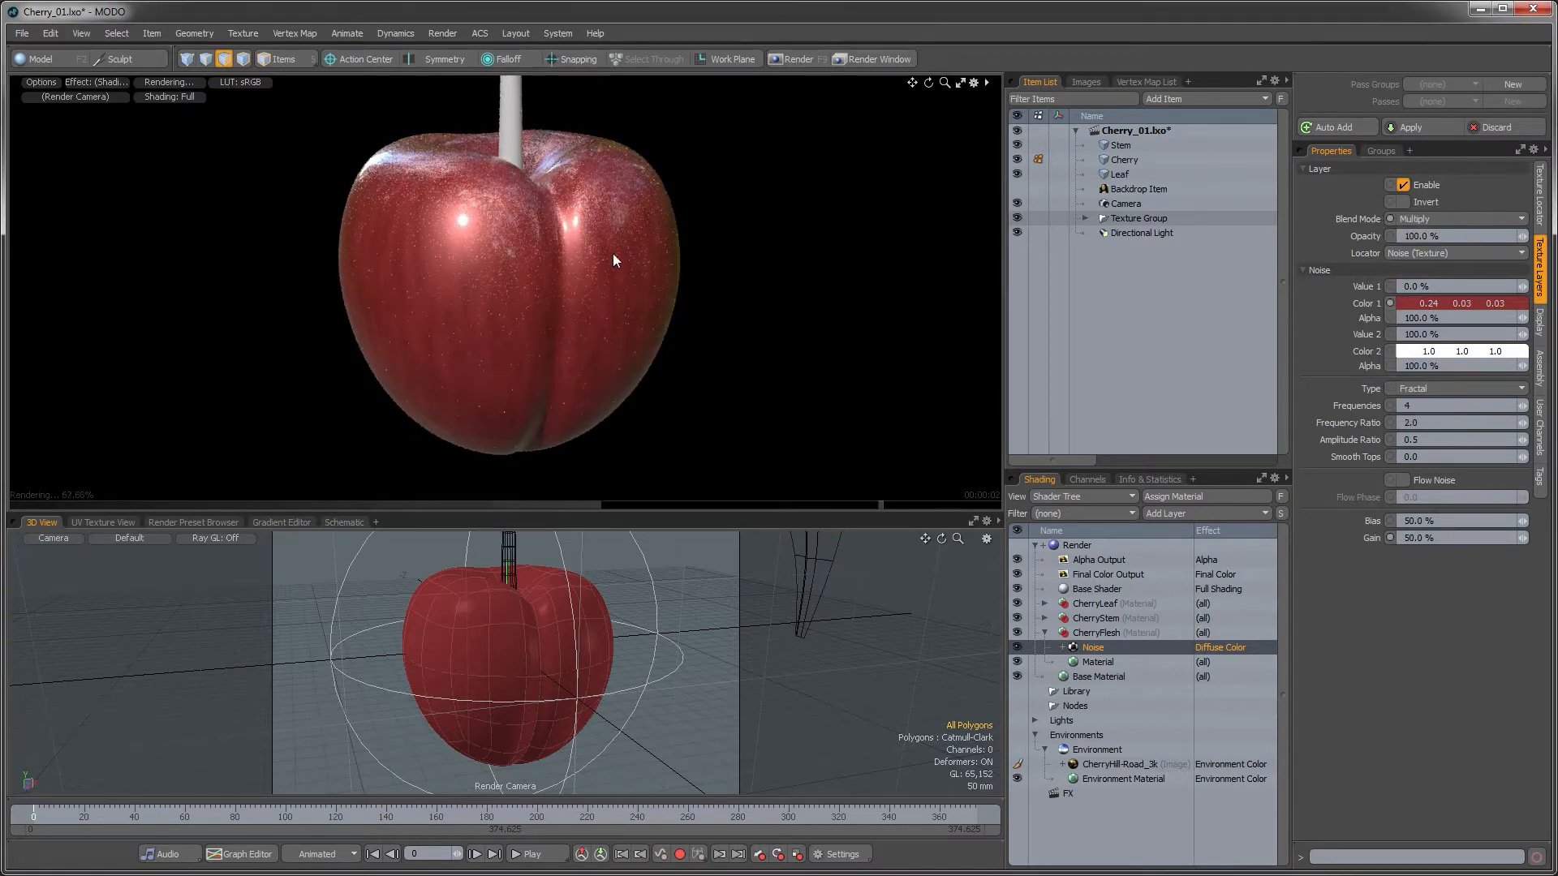
- Try a noise X size of 14.2 mm, and scale all axes together to X 21.5 mm, Y 147.4756 mm and Z 17.7148 mm
{"action": "left_click", "coordinate": [1539, 195]}
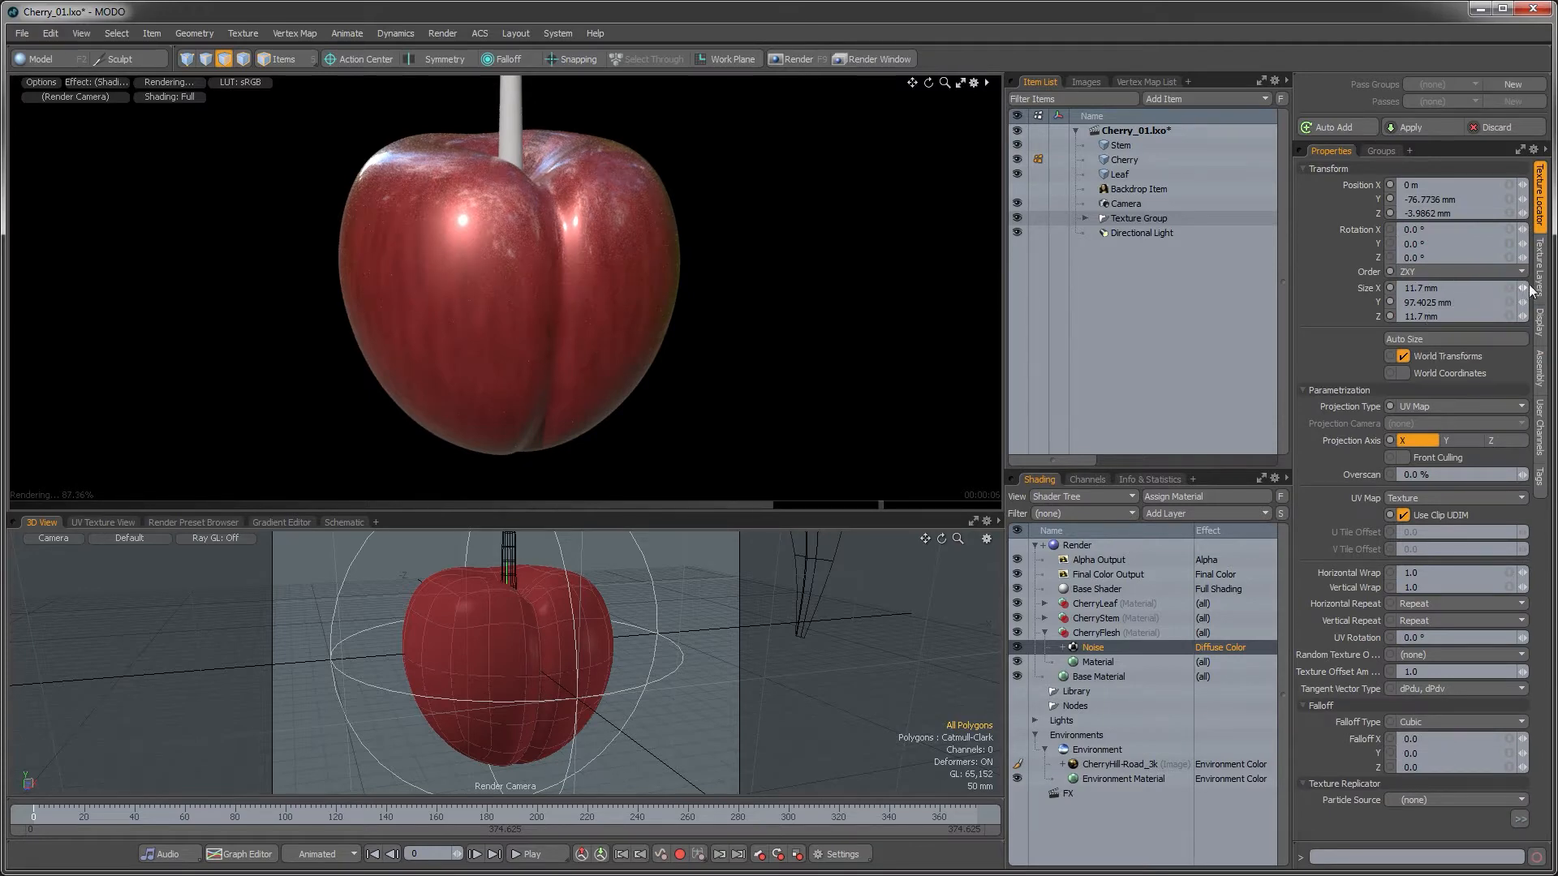
{"action": "left_click_drag", "start_coordinate": [1523, 288], "coordinate": [1531, 289]}
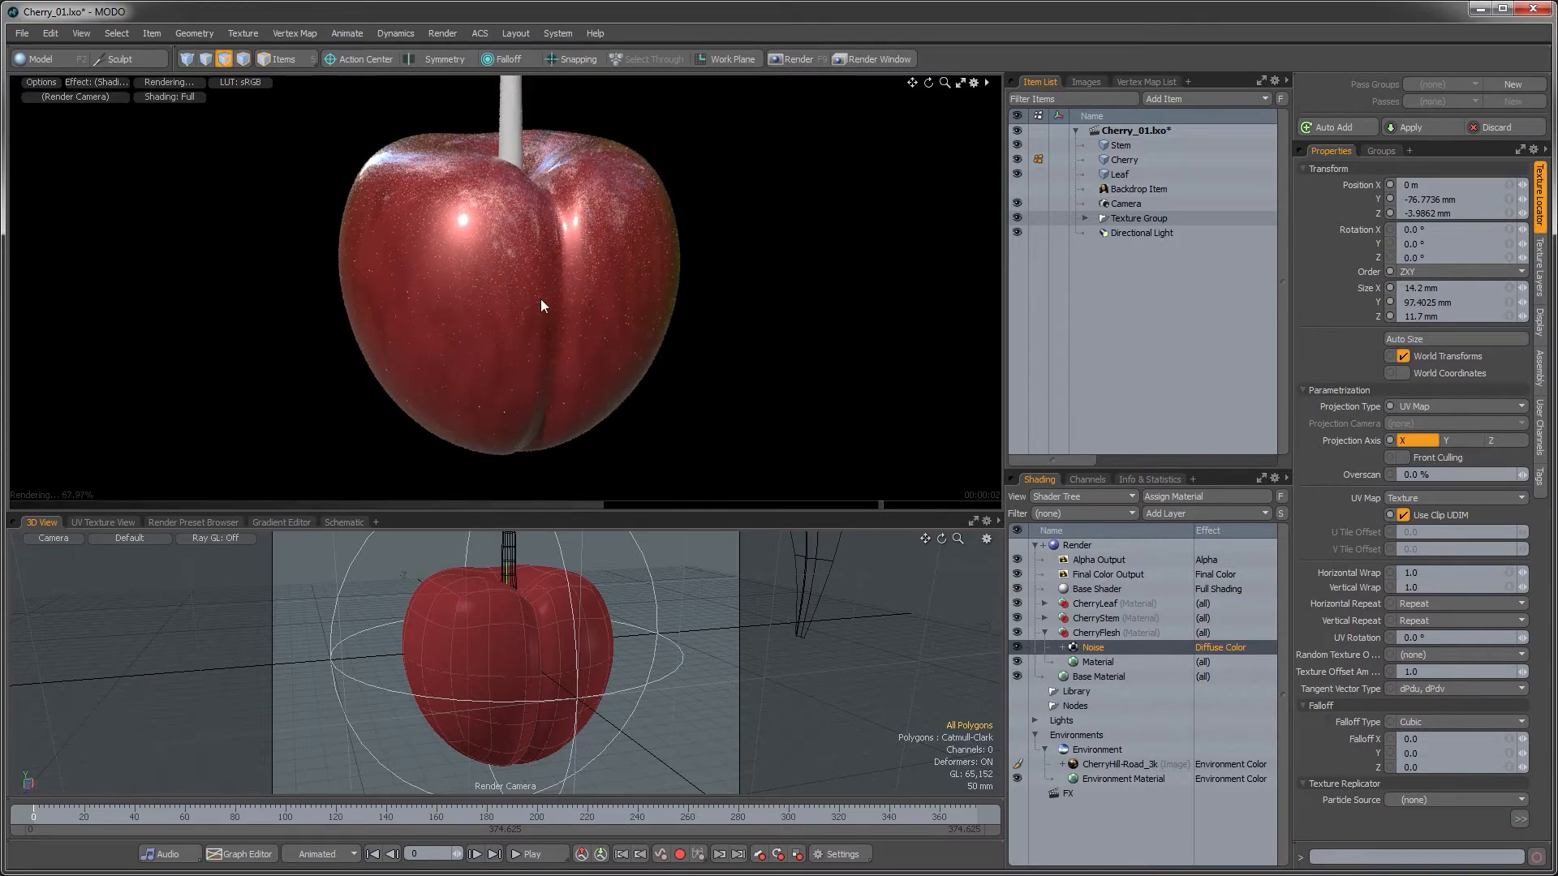
{"action": "left_click", "coordinate": [1511, 288]}
{"action": "type", "text": "21.5"}
{"action": "key", "text": "Return"}
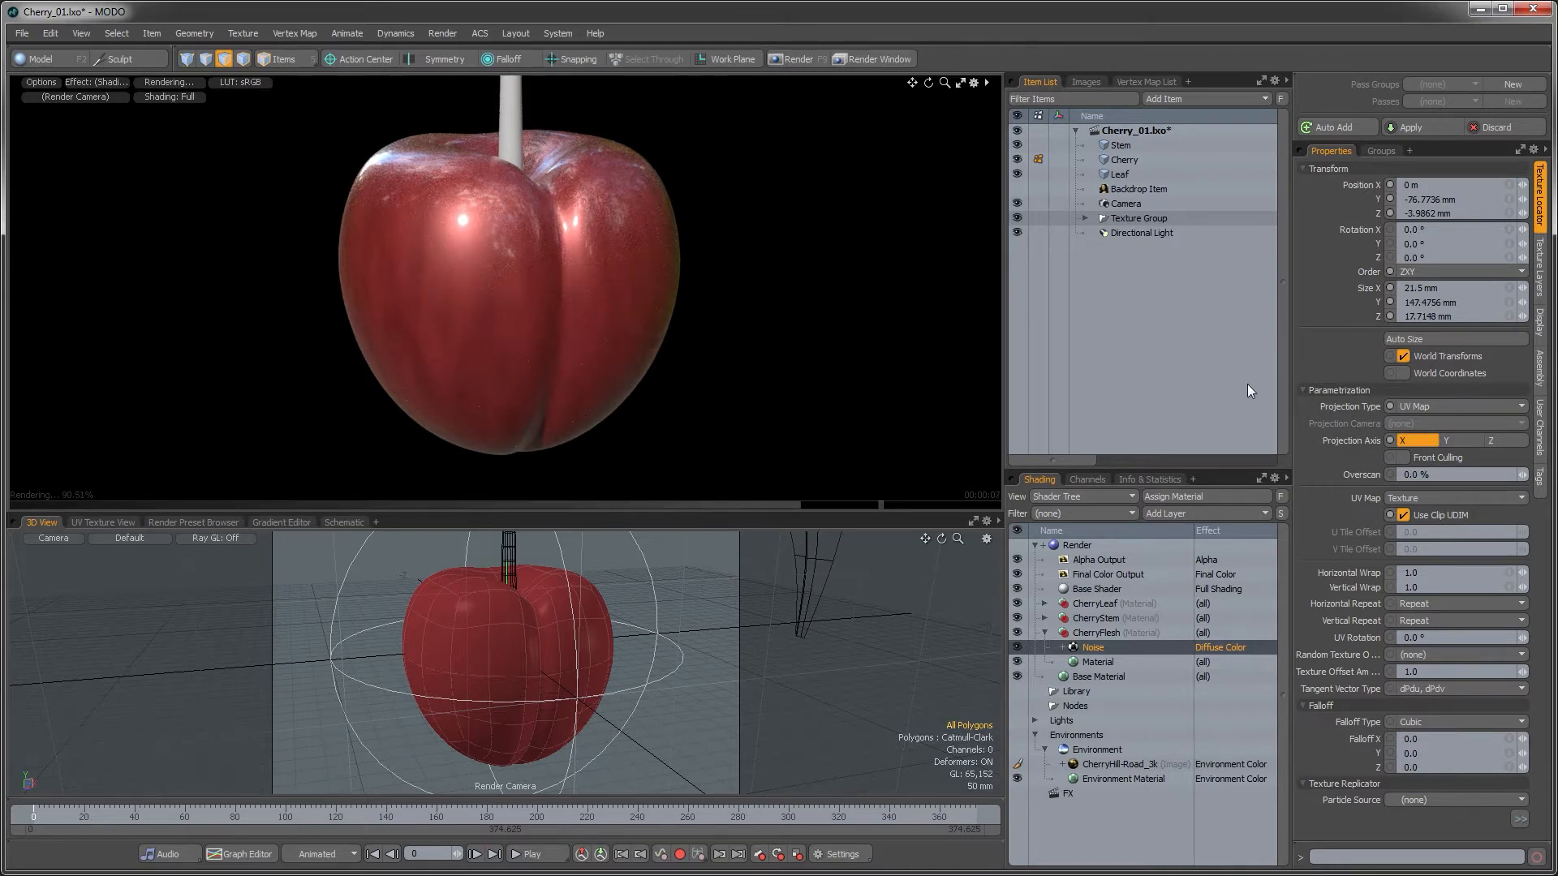
- Shift the CherryFlesh material's diffuse color to a more saturated, slightly darker red with RGB values 0.34, 0.01, 0.0
{"action": "left_click", "coordinate": [1092, 664]}
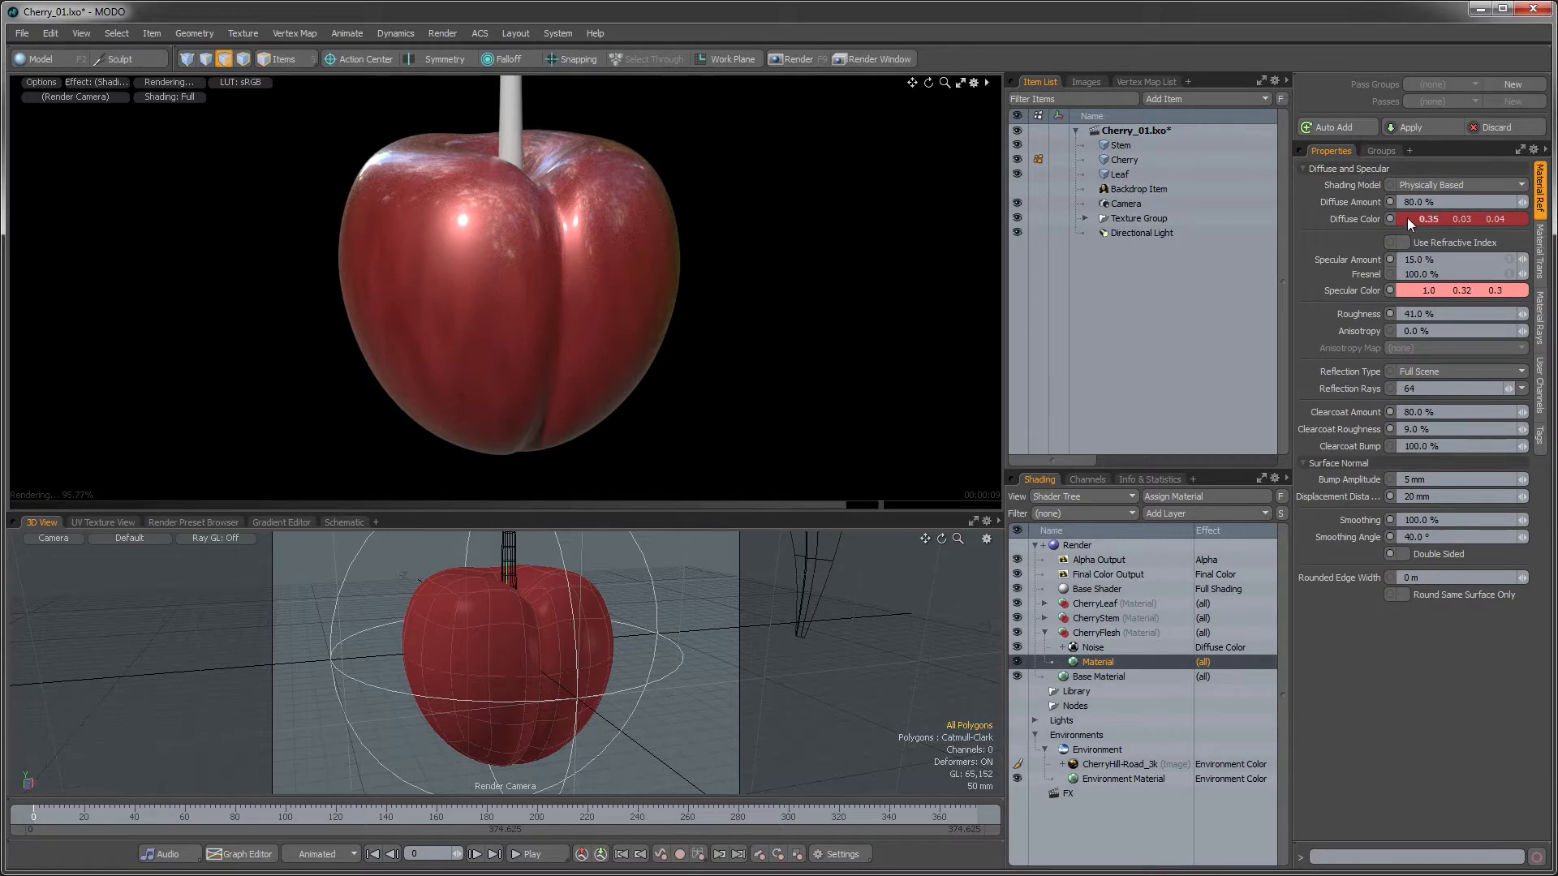
{"action": "left_click", "coordinate": [1407, 223]}
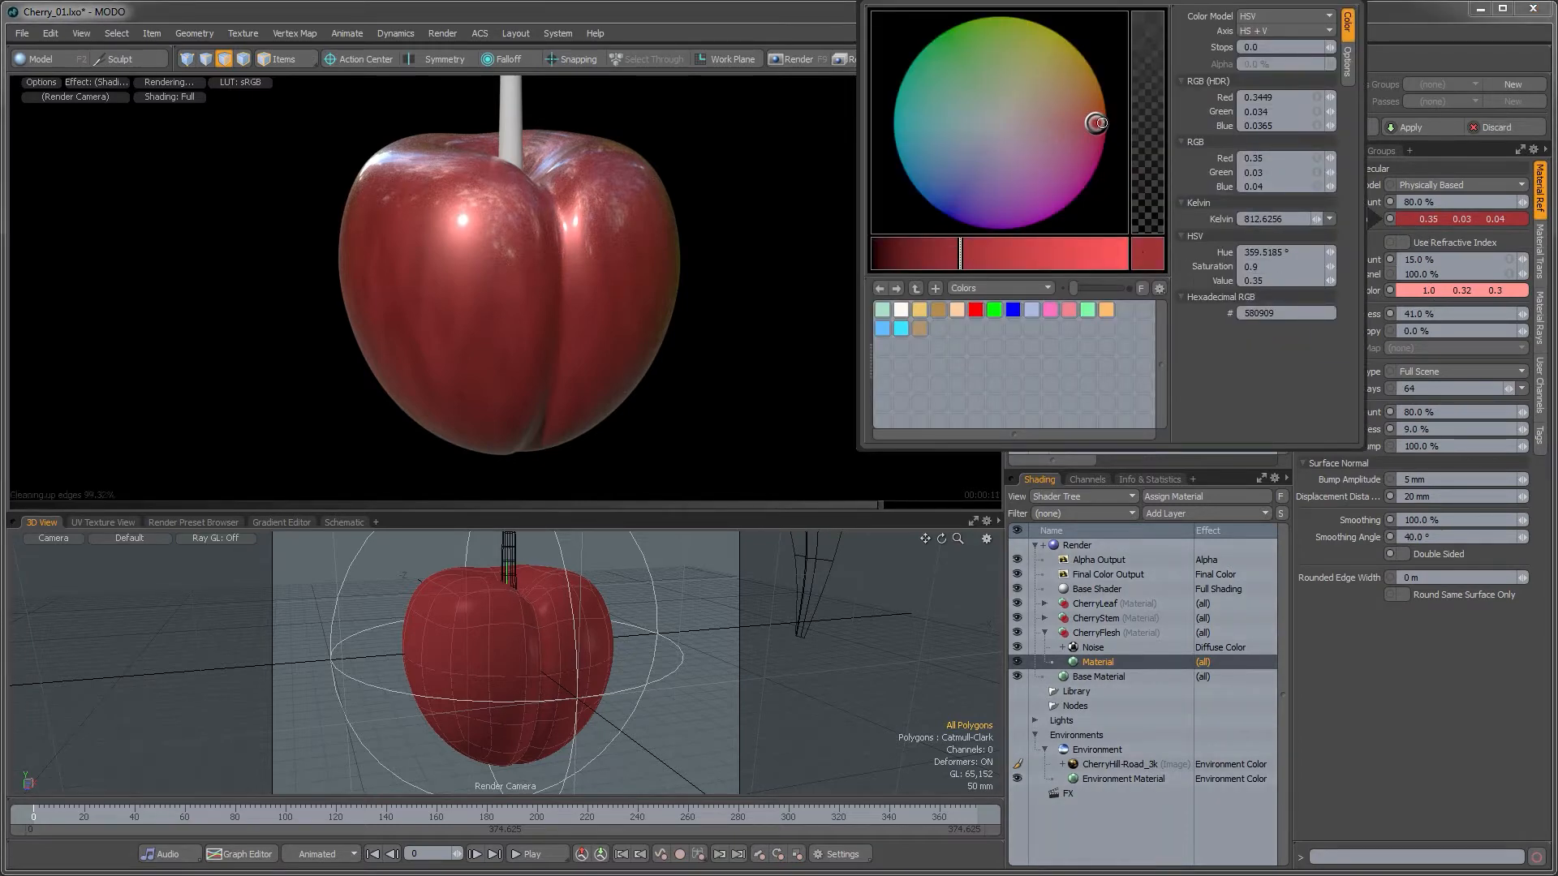
{"action": "left_click_drag", "start_coordinate": [1096, 122], "coordinate": [1105, 120]}
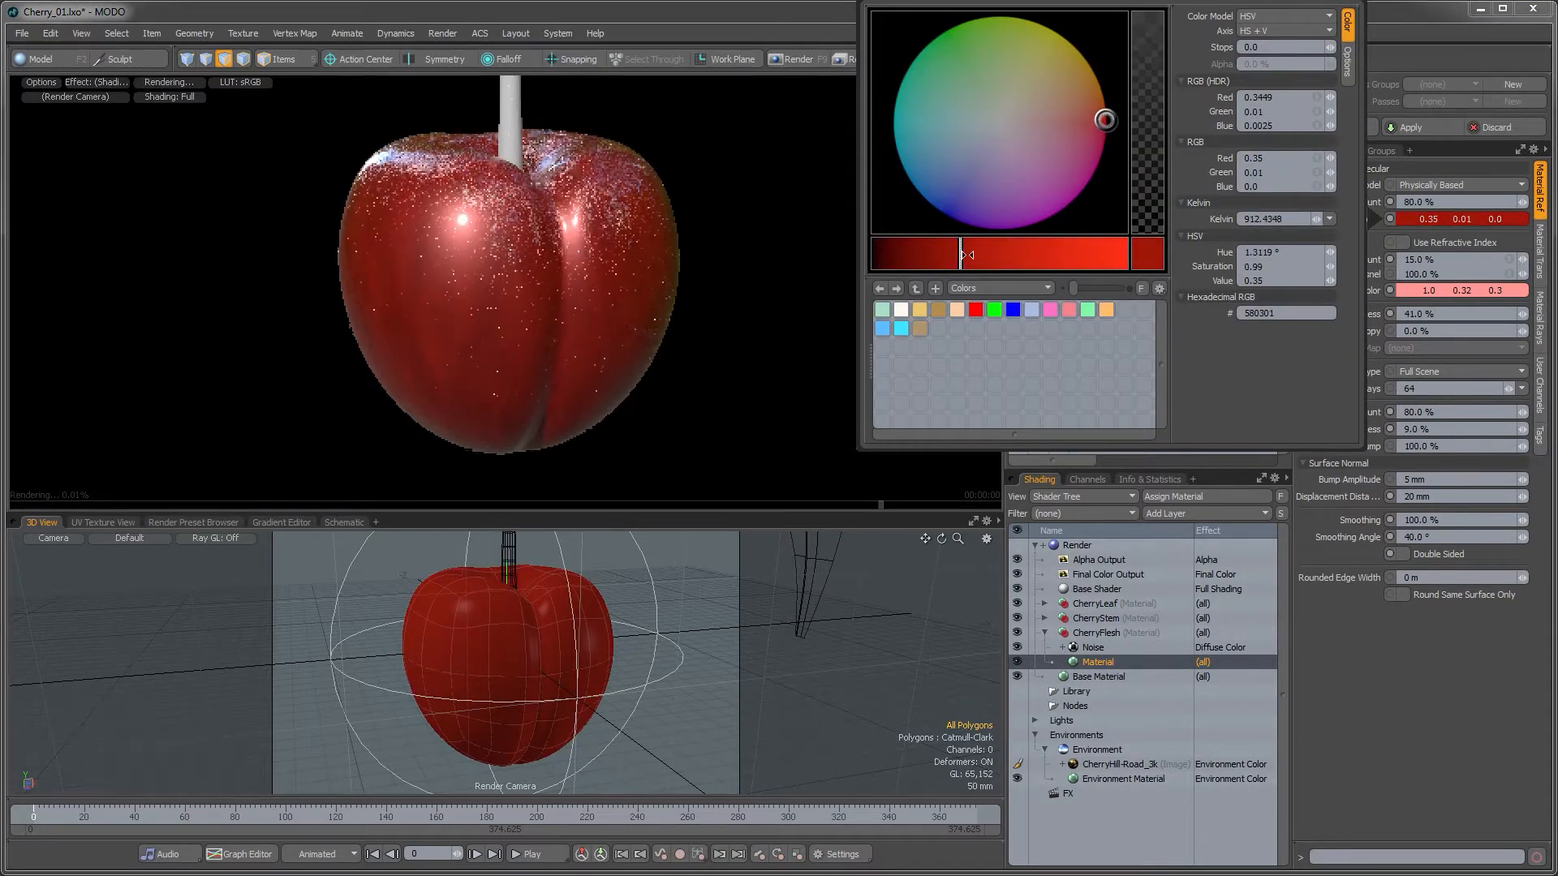
{"action": "left_click_drag", "start_coordinate": [960, 253], "coordinate": [951, 254]}
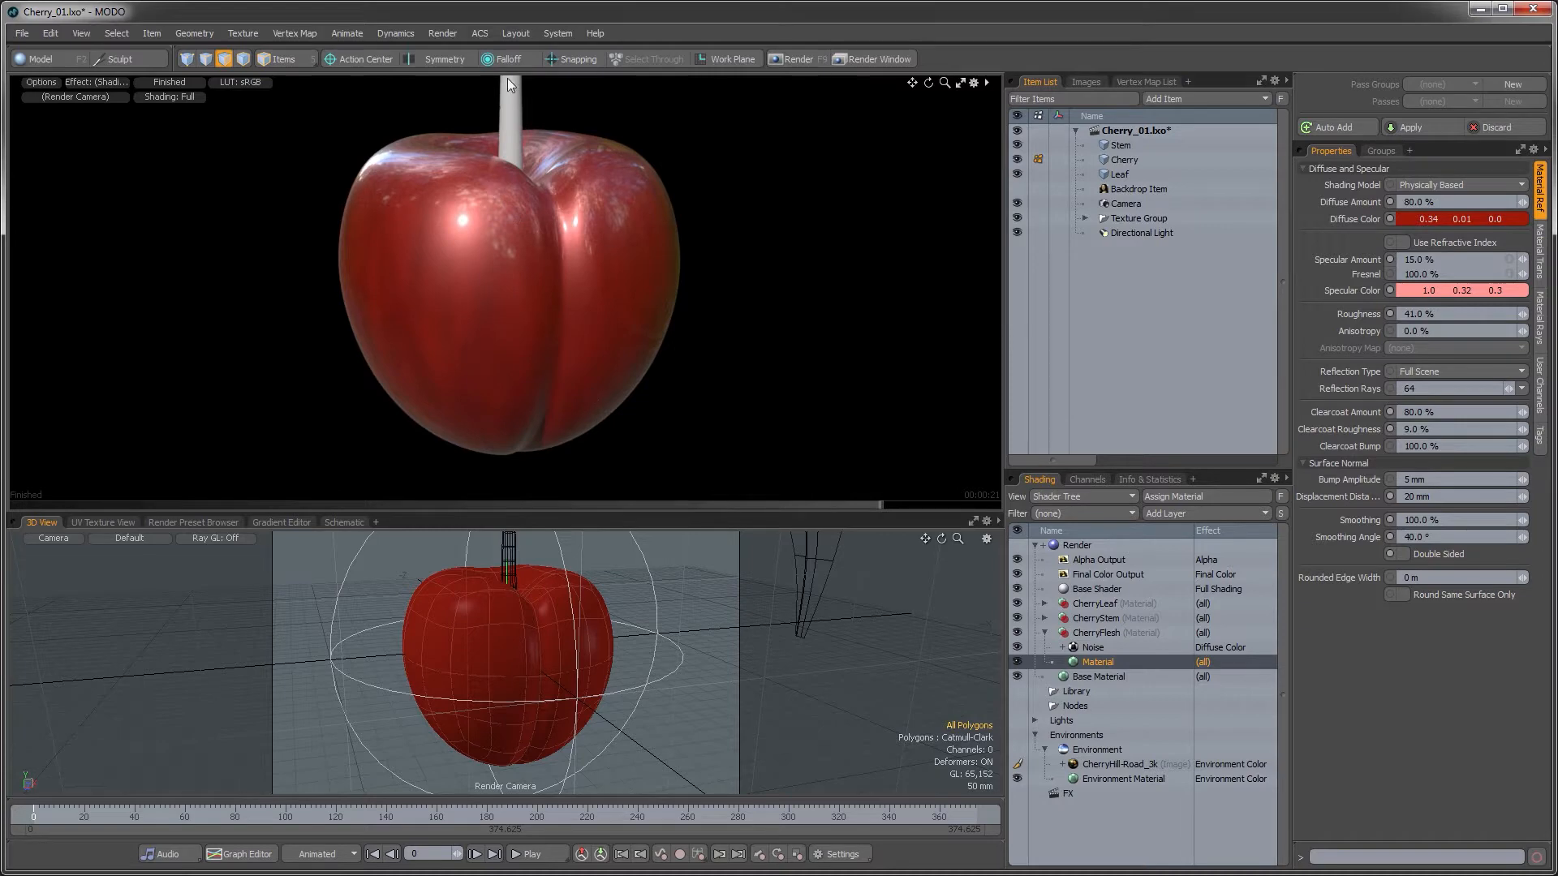
- Check the cherry macro reference photo in the browser, return to MODO and add a Puffy Clouds noise texture to the CherryFlesh group
{"action": "key", "text": "alt+Tab"}
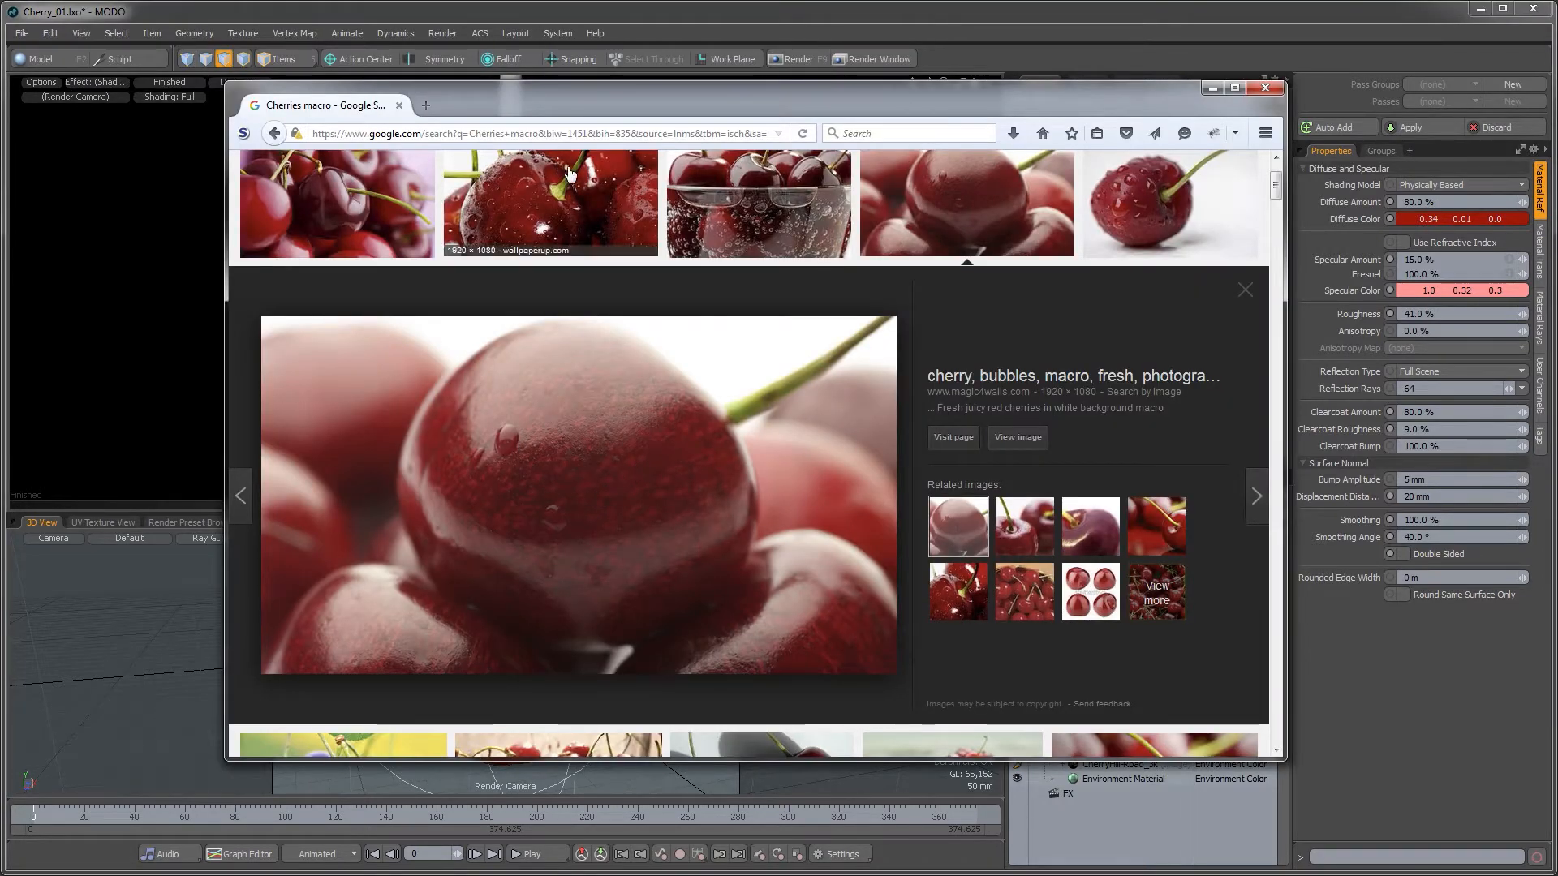
{"action": "left_click", "coordinate": [618, 11]}
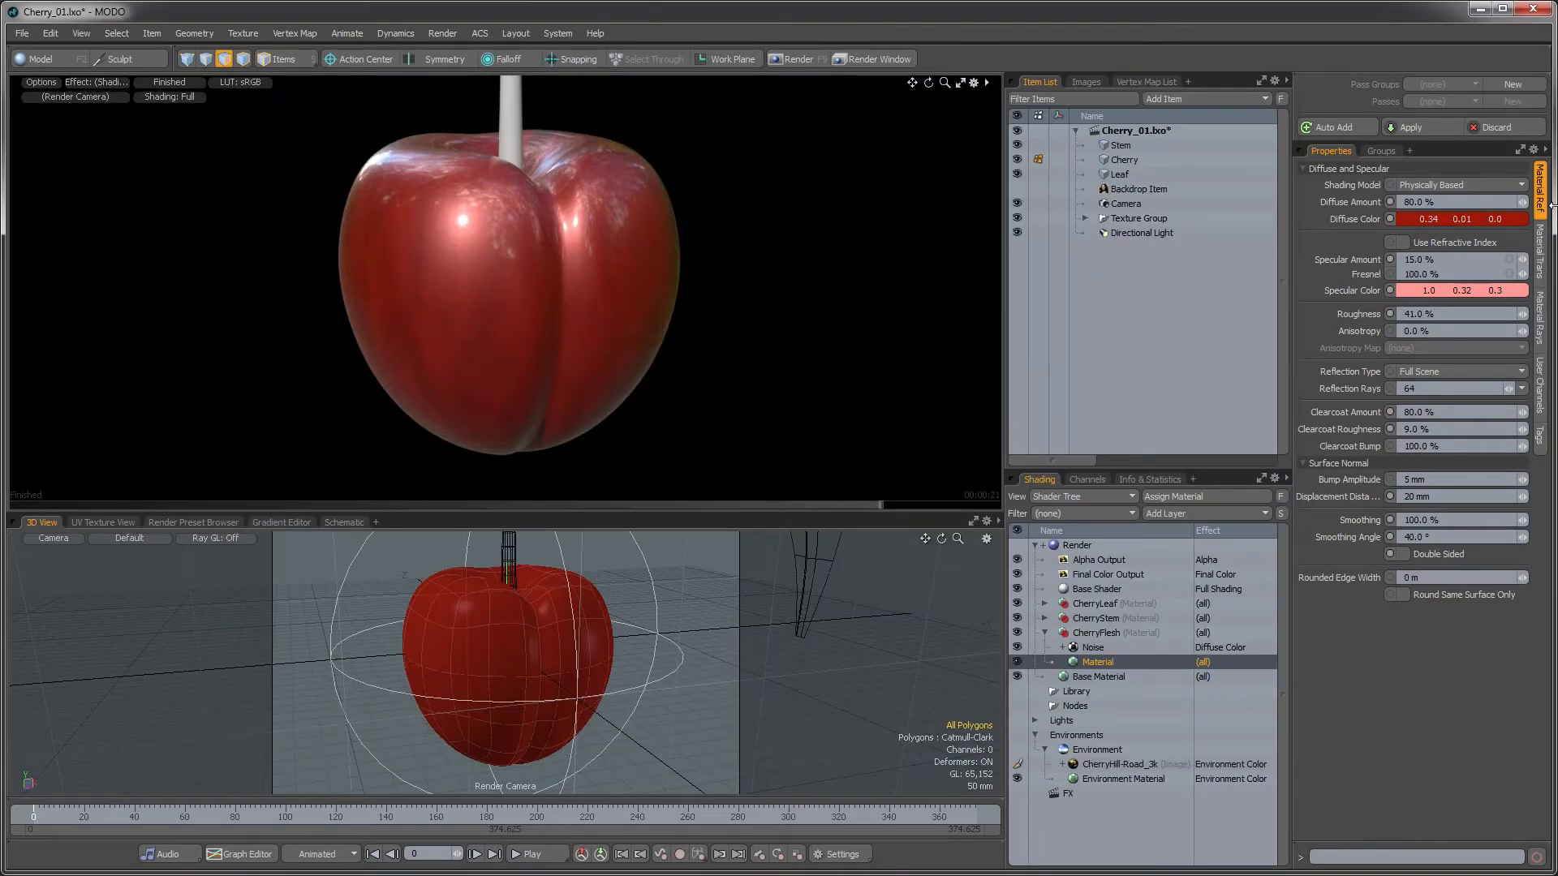
{"action": "left_click", "coordinate": [1085, 634]}
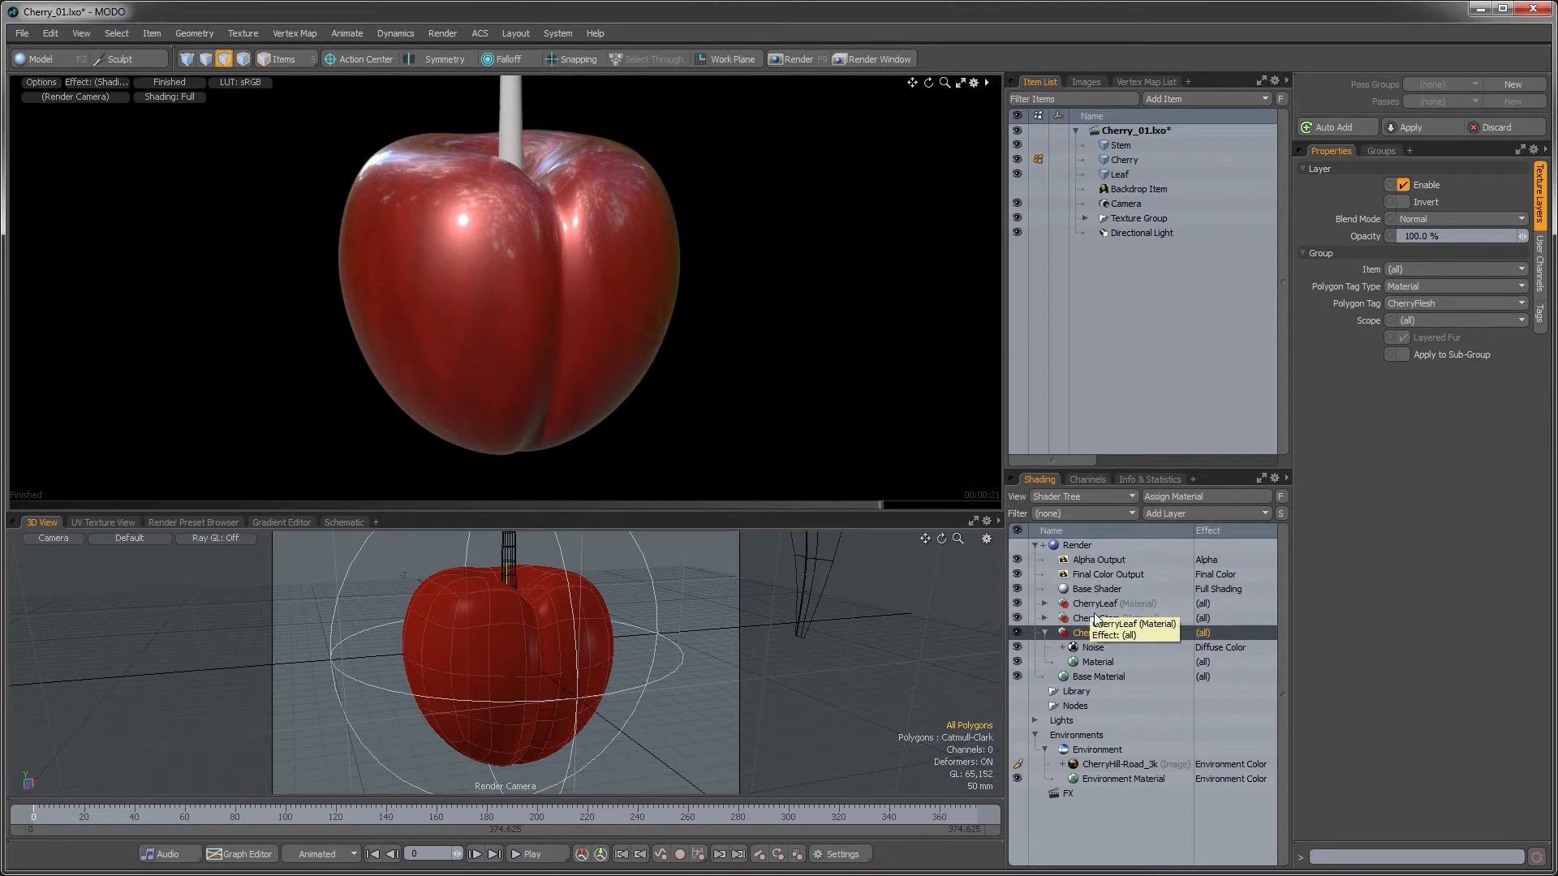
{"action": "left_click", "coordinate": [1168, 510]}
{"action": "mouse_move", "coordinate": [1169, 590]}
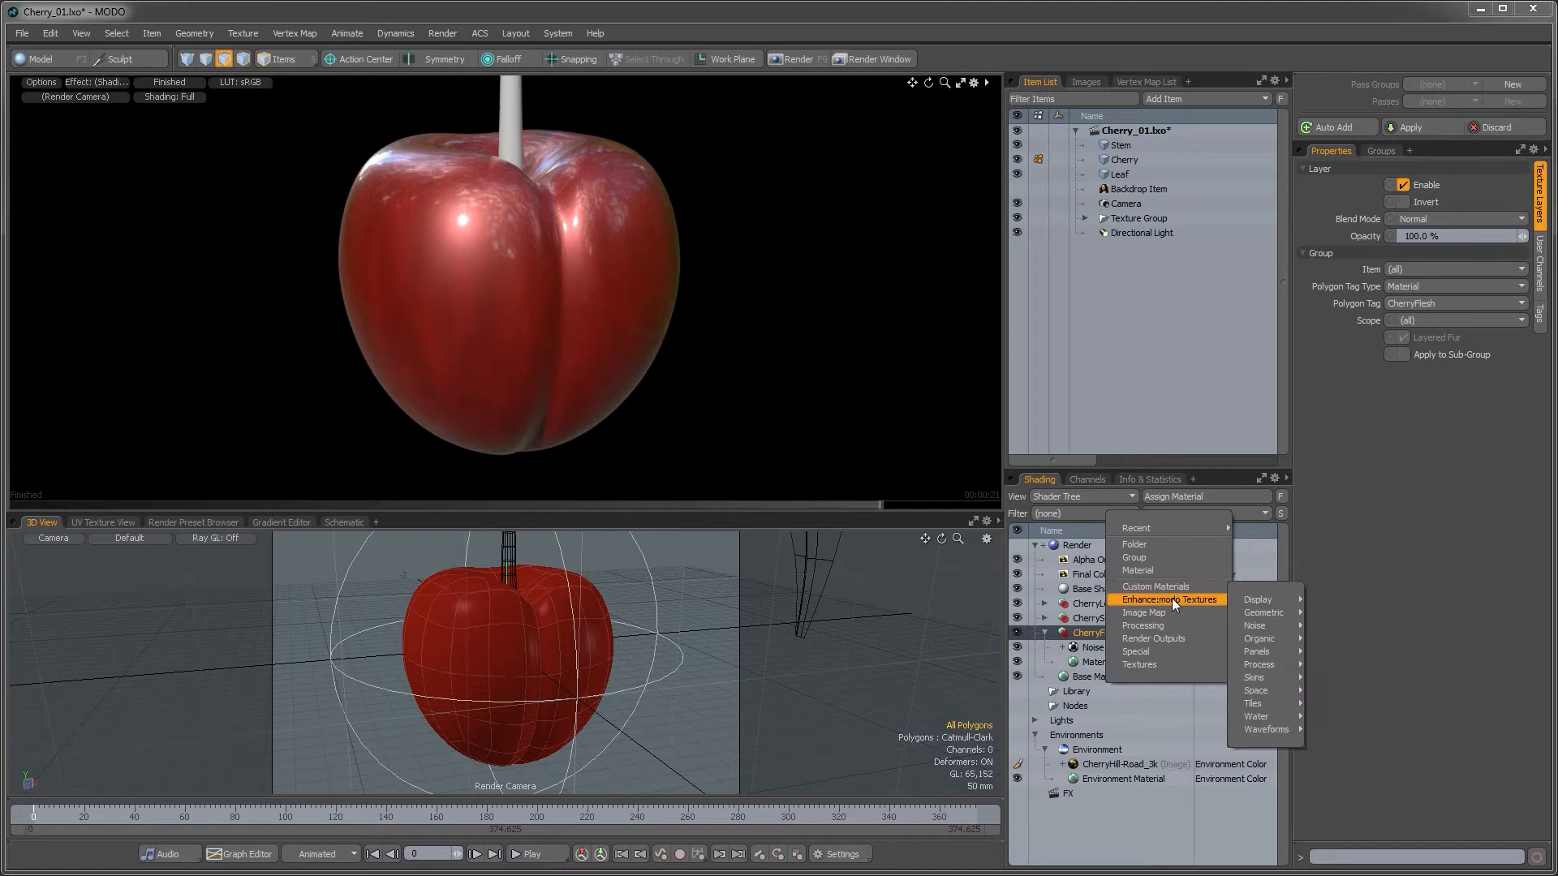
{"action": "mouse_move", "coordinate": [1279, 626]}
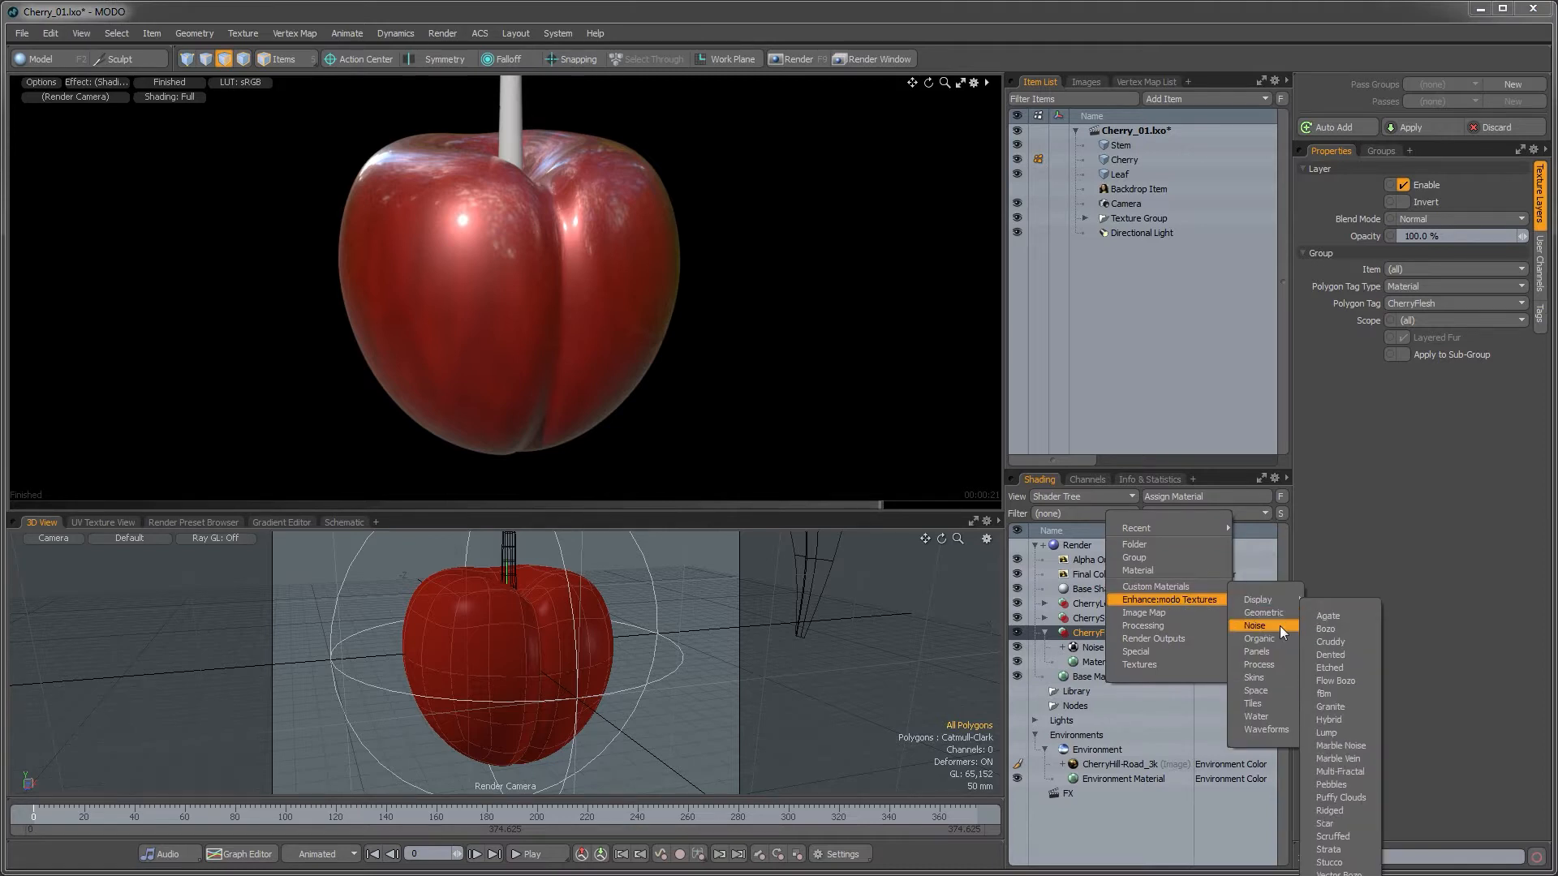
{"action": "left_click", "coordinate": [1347, 796]}
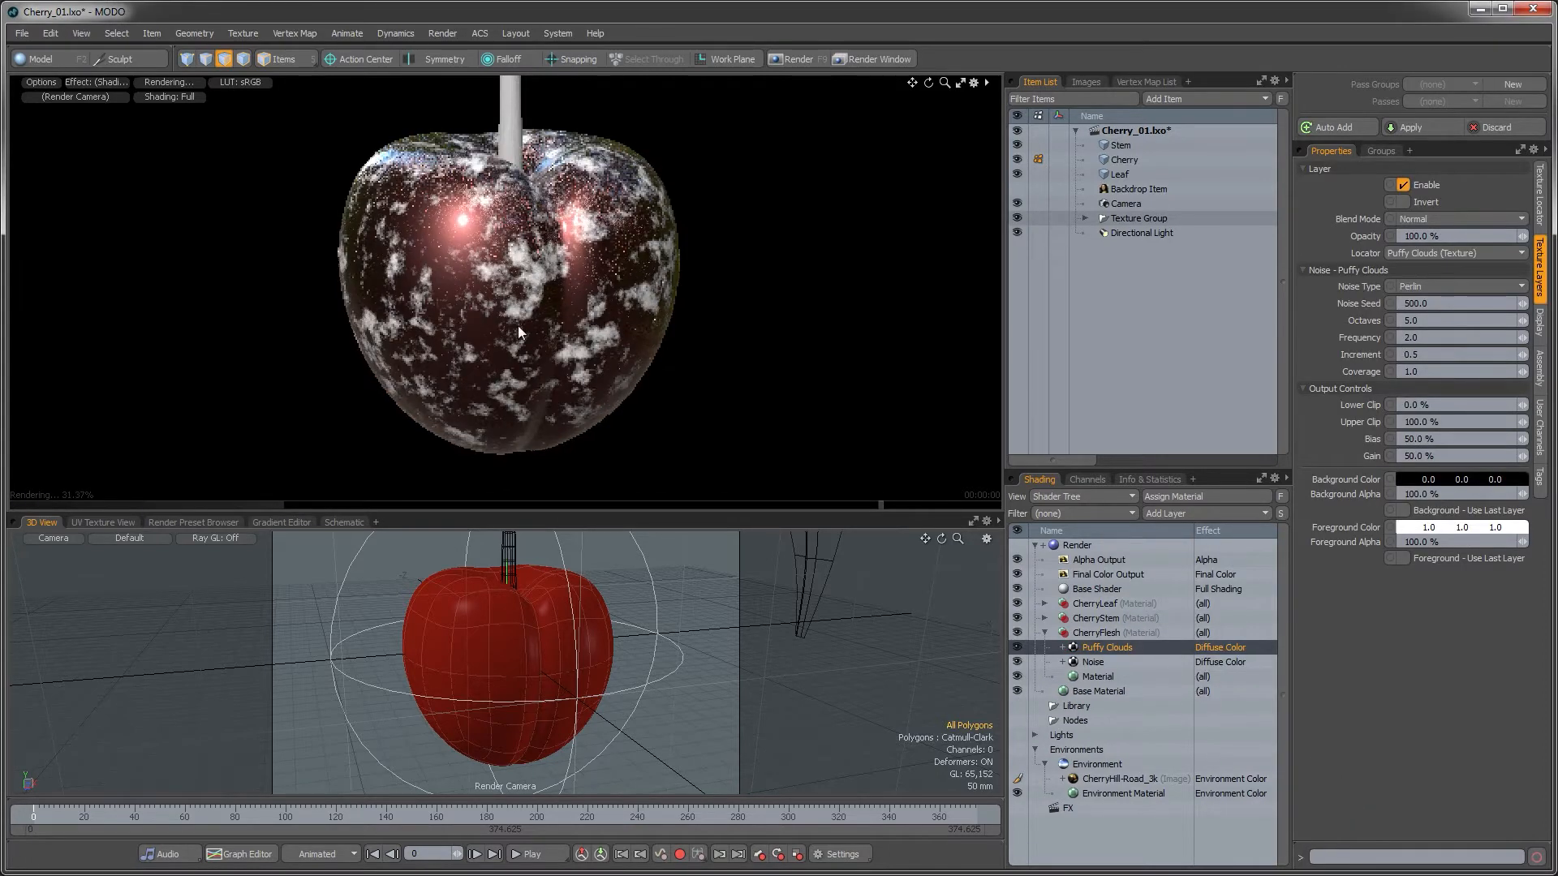
- Set the Puffy Clouds projection type to UV Map and assign the UV map named Texture
{"action": "left_click", "coordinate": [1540, 194]}
{"action": "left_click", "coordinate": [1427, 407]}
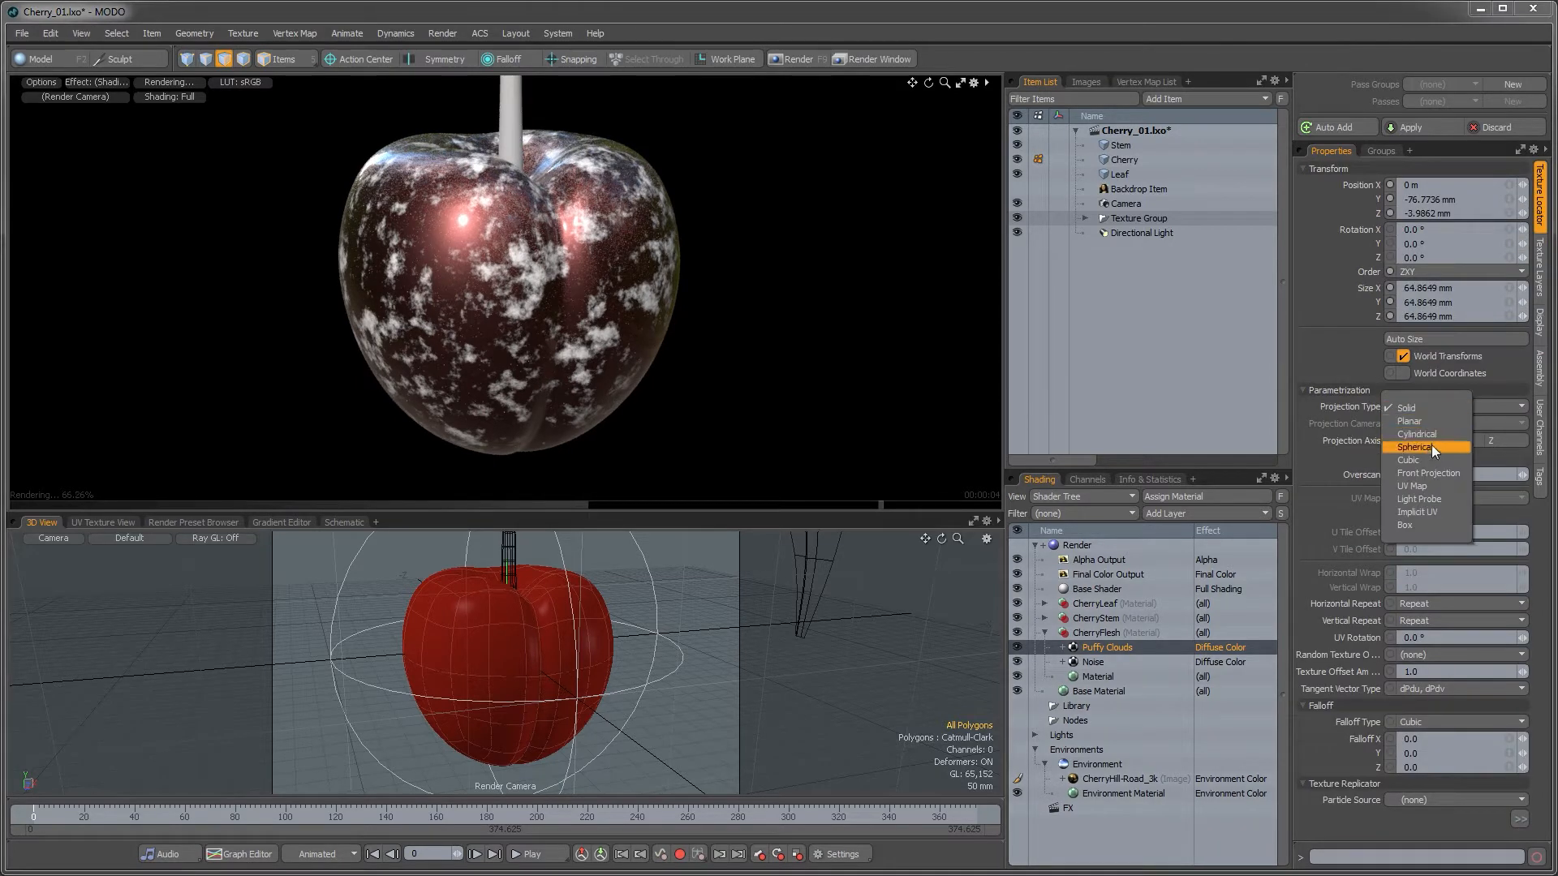
{"action": "left_click", "coordinate": [1428, 487]}
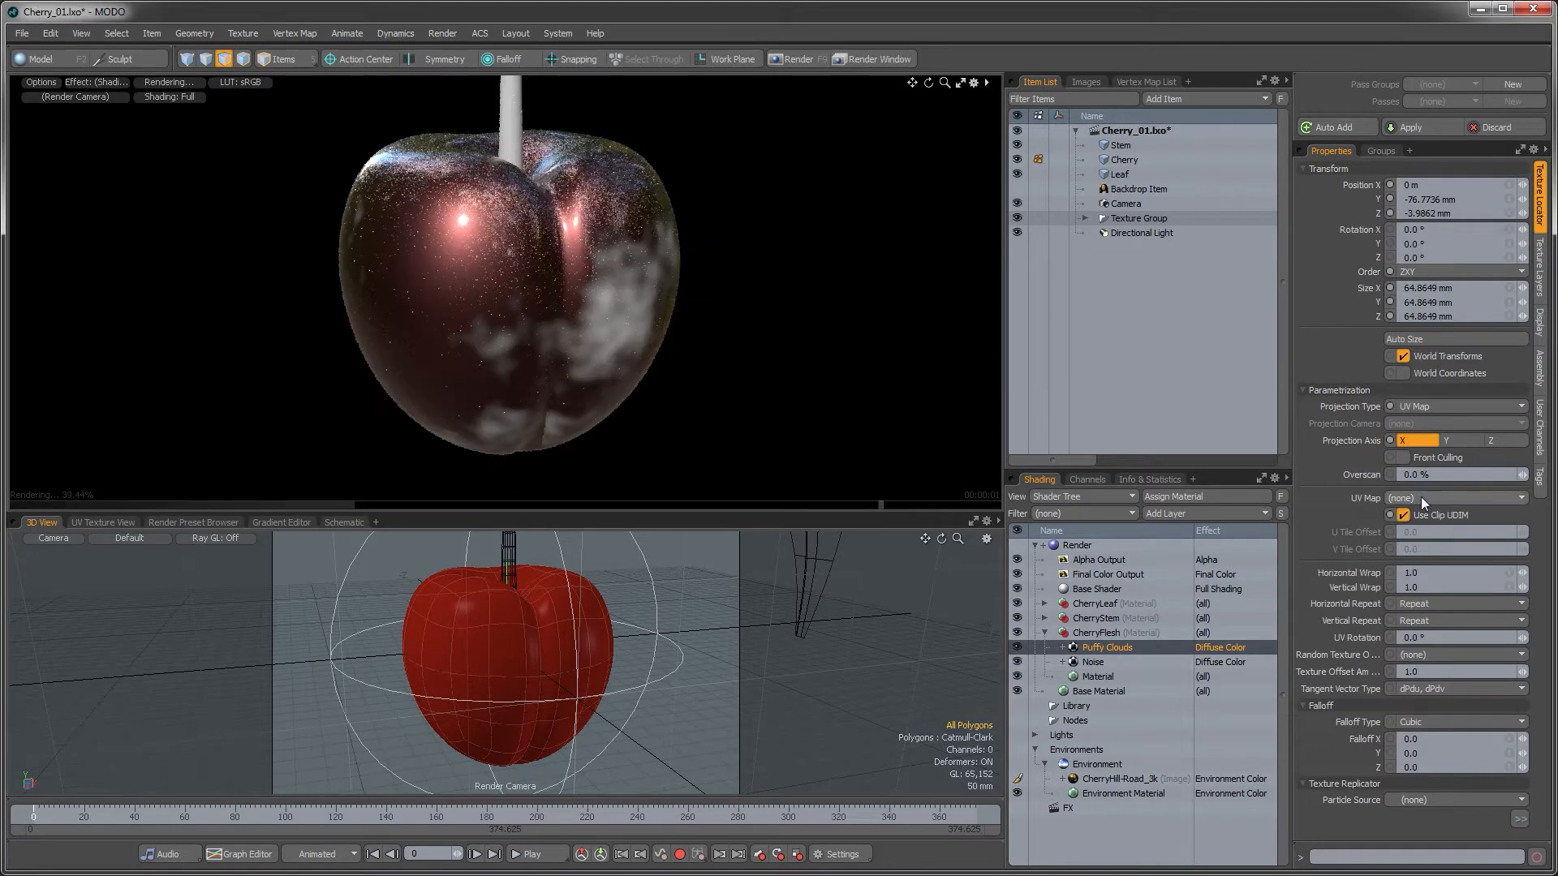
{"action": "left_click", "coordinate": [1420, 497]}
{"action": "left_click", "coordinate": [1424, 510]}
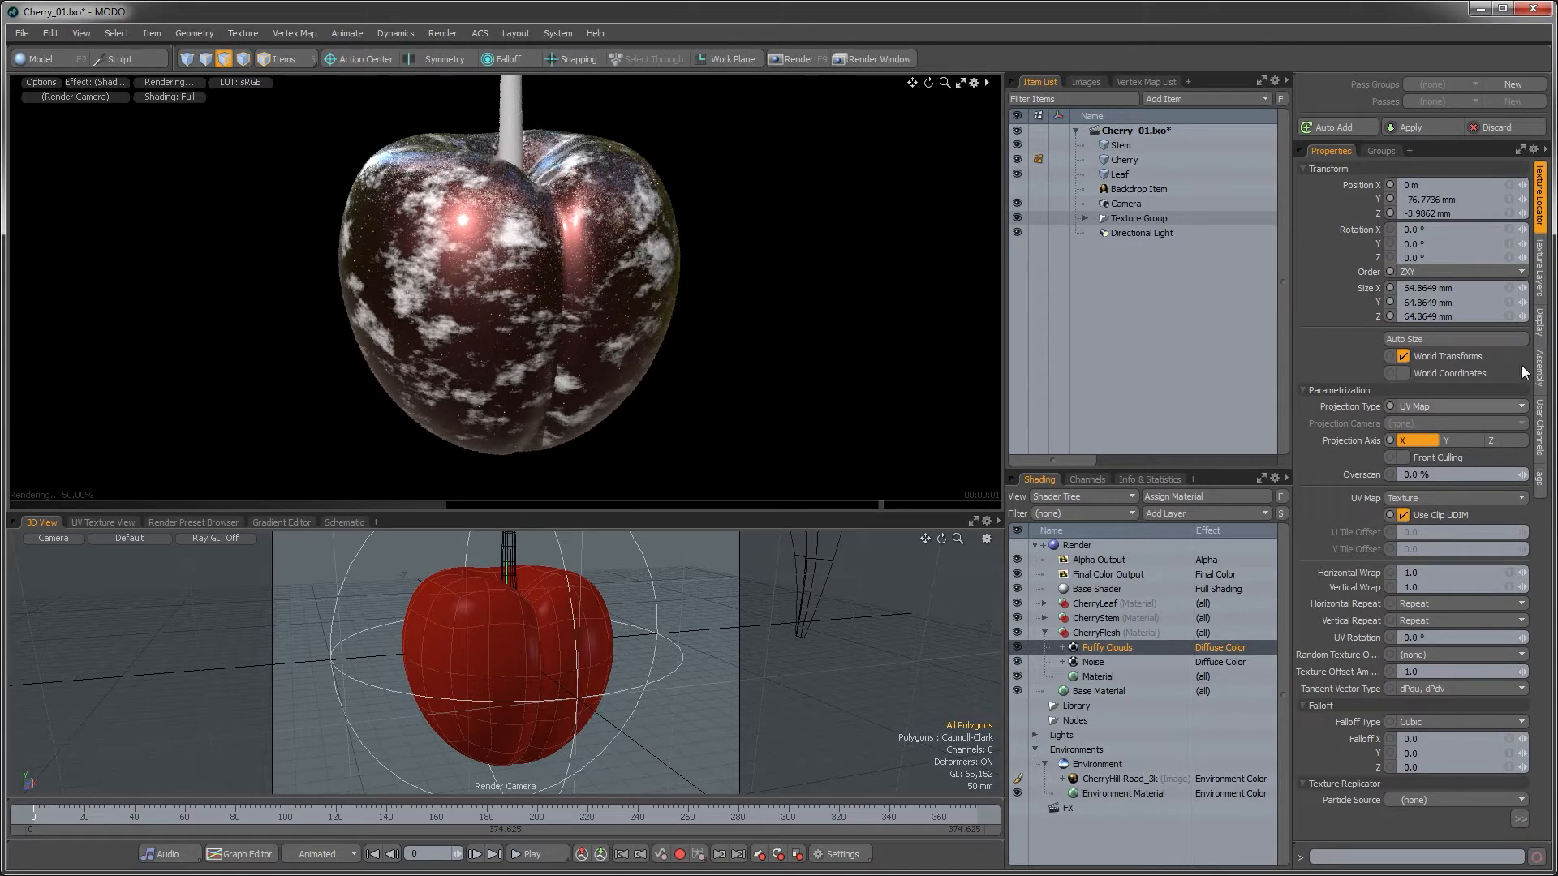
- Stretch the Puffy Clouds Y size to 453 mm, and scale all axes together to X -3.8, Y -26.5383 and Z -3.8 mm
{"action": "mouse_move", "coordinate": [1522, 303]}
{"action": "left_mouse_down"}
{"action": "mouse_move", "coordinate": [1554, 303]}
{"action": "mouse_move", "coordinate": [1531, 305]}
{"action": "left_mouse_up"}
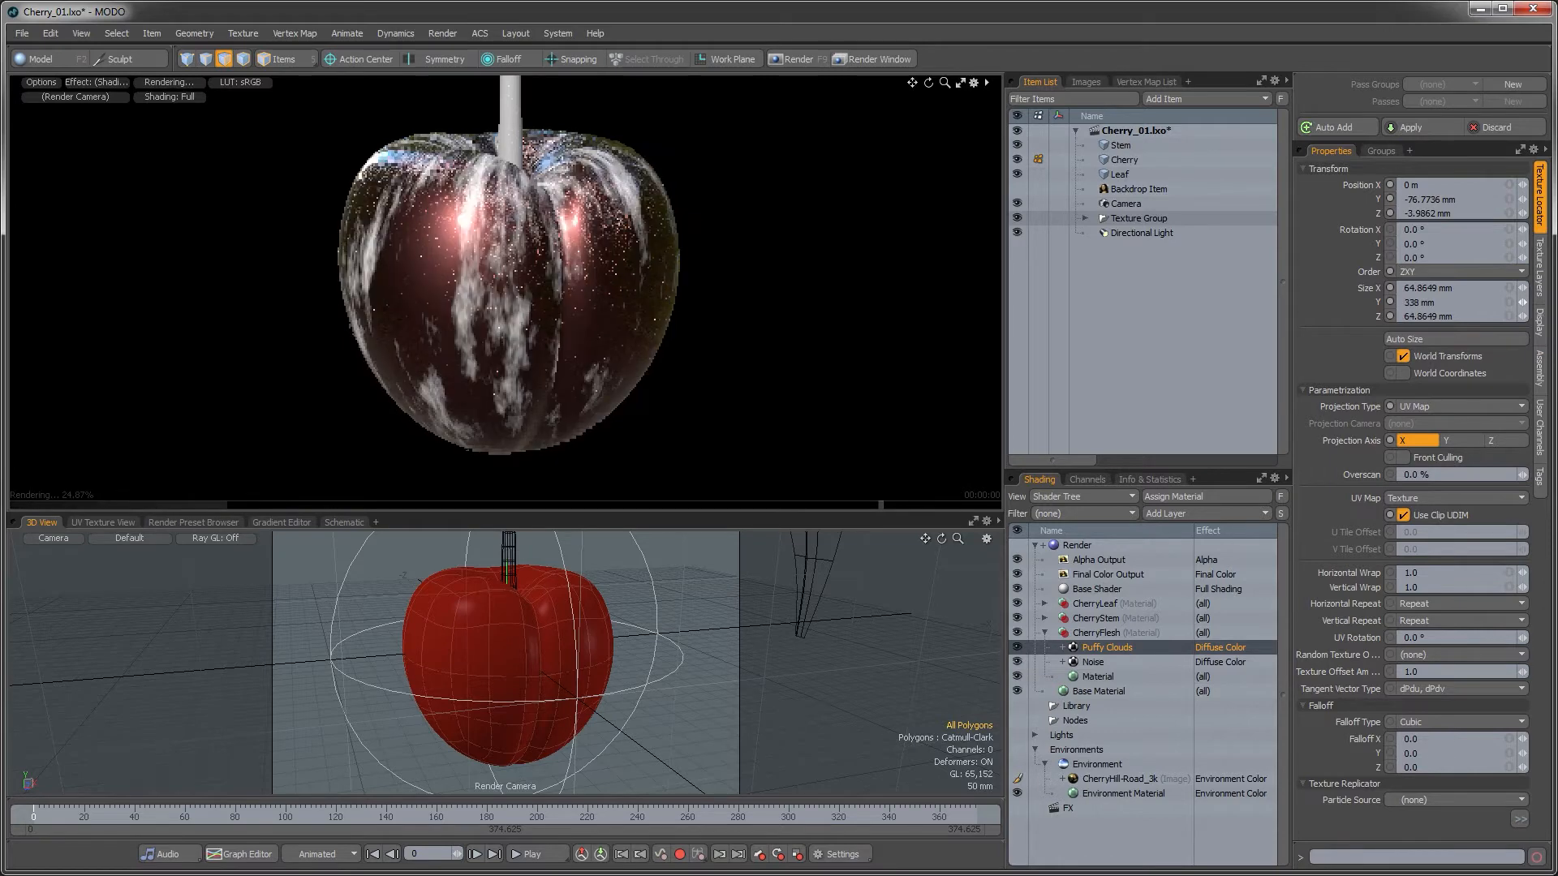
{"action": "left_click", "coordinate": [1525, 291]}
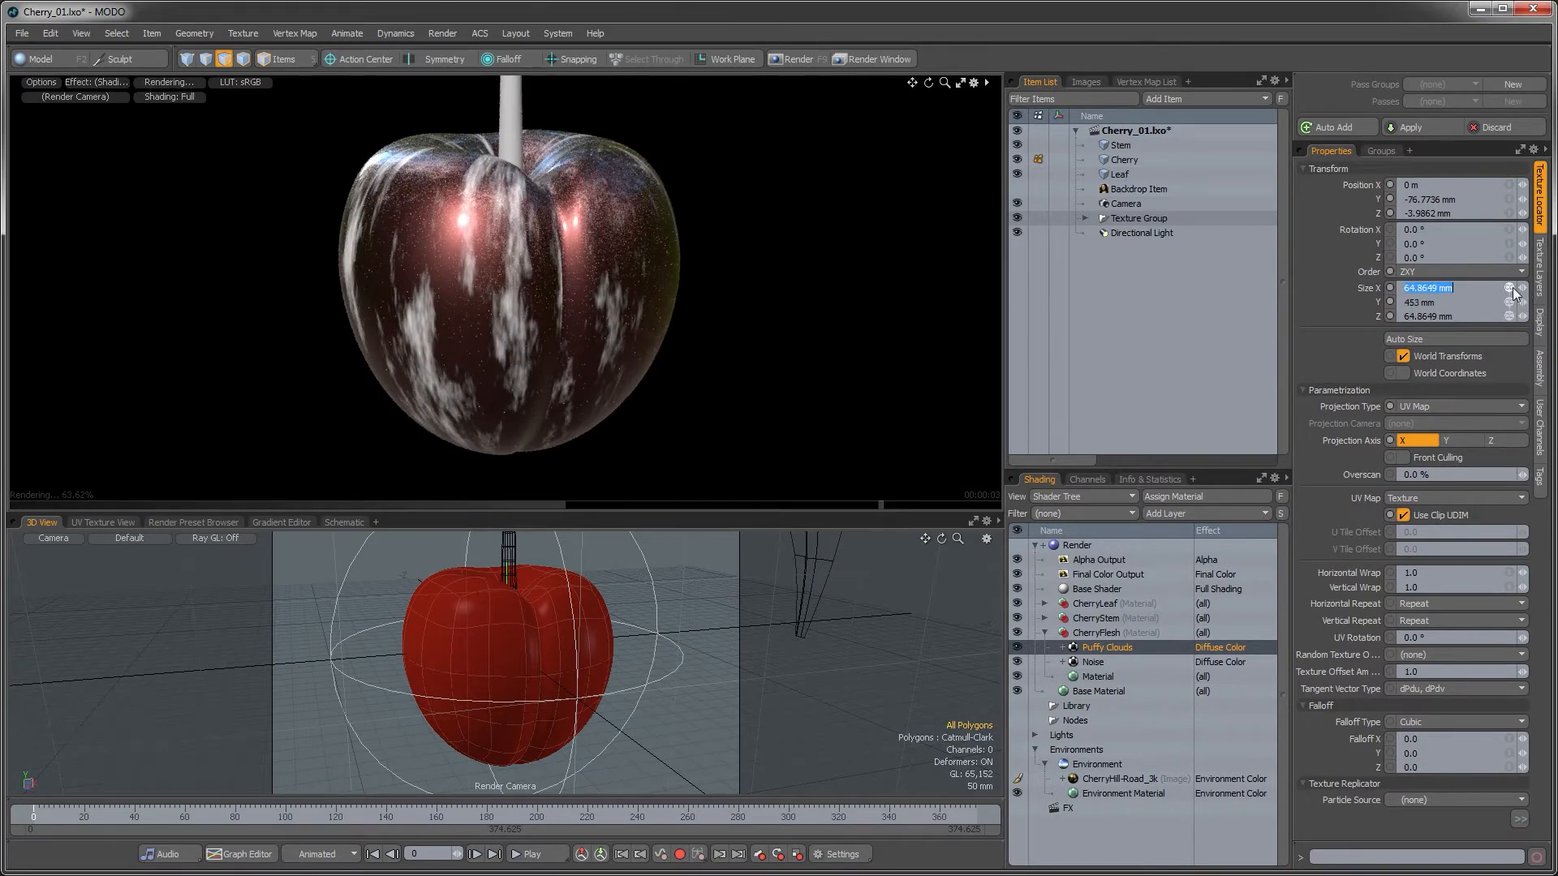
{"action": "left_click_drag", "start_coordinate": [1523, 289], "coordinate": [1466, 289]}
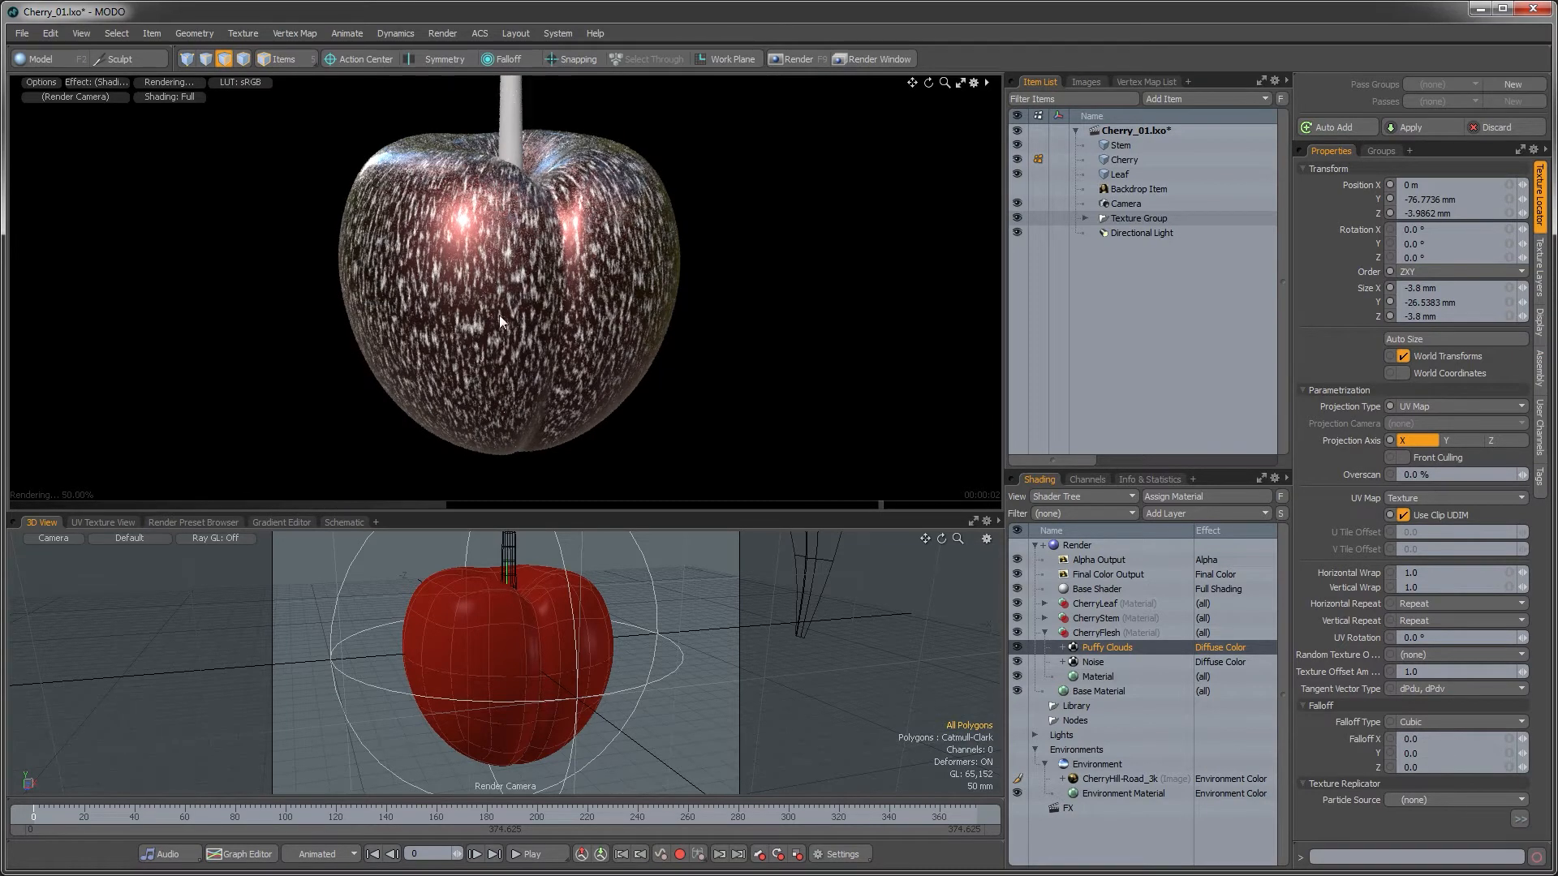
- Tune the Puffy Clouds coverage by trying 0.5, 2.0 and 1.5, and settle on 1.27
{"action": "left_click", "coordinate": [1540, 272]}
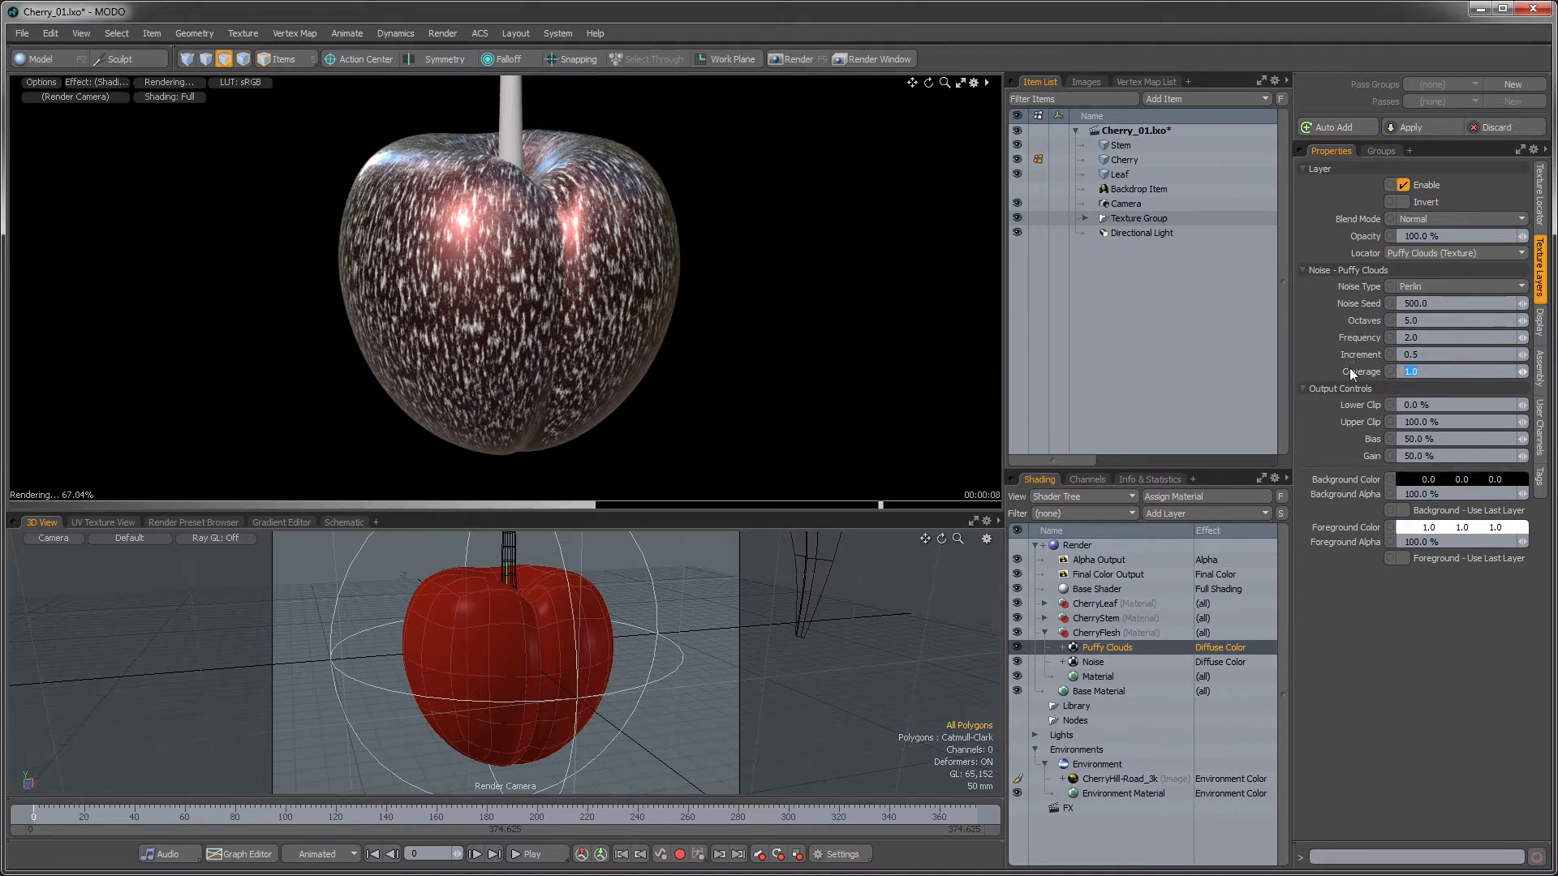
{"action": "type", "text": "0.5"}
{"action": "key", "text": "Return"}
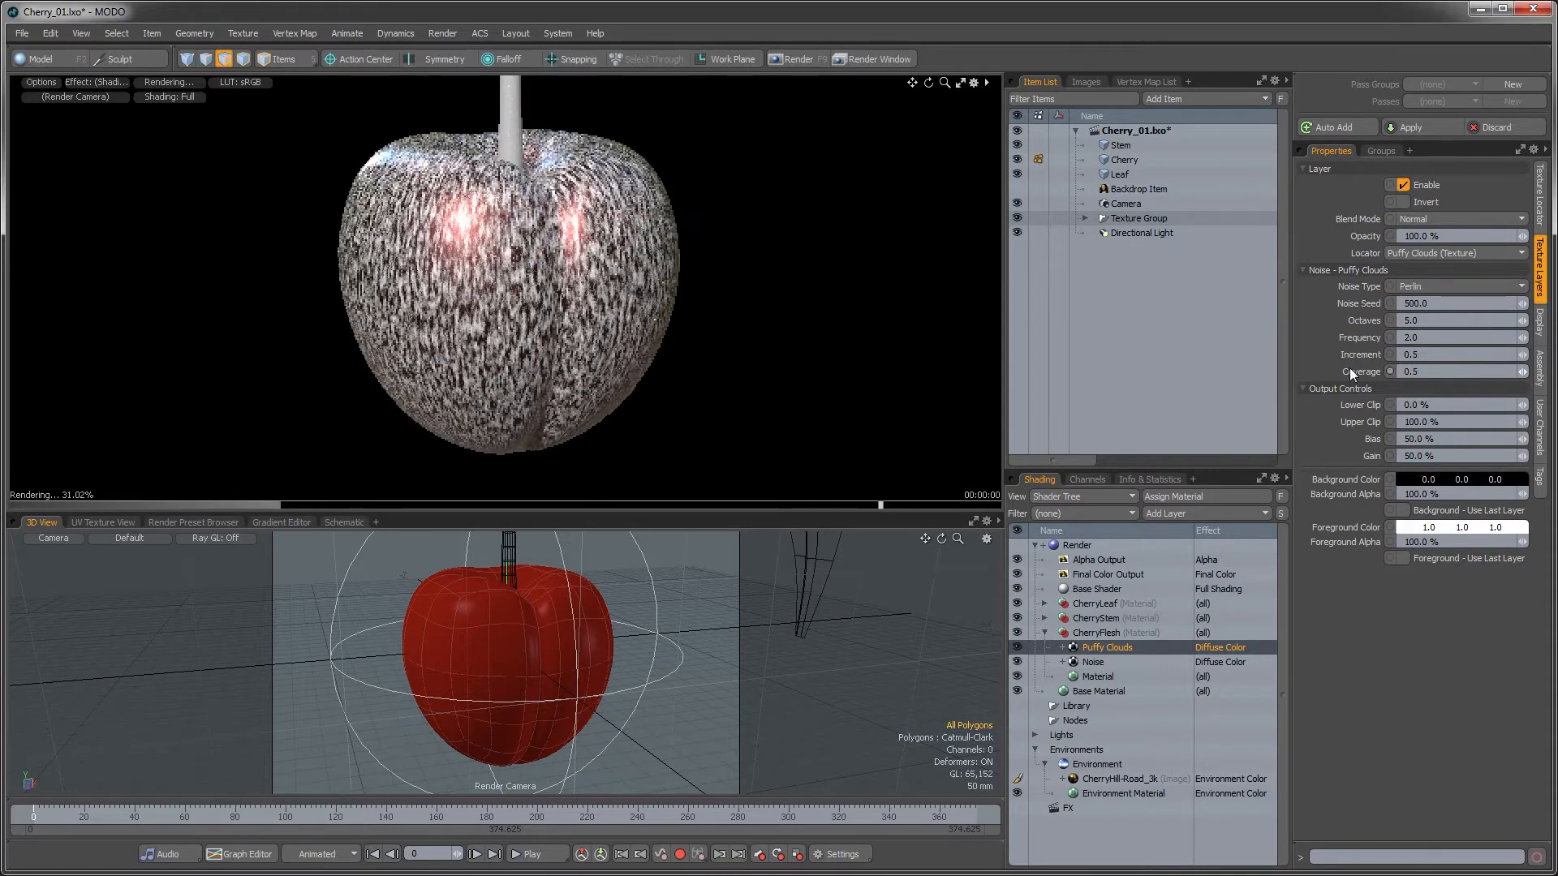
{"action": "left_click", "coordinate": [1427, 373]}
{"action": "key", "text": "Return"}
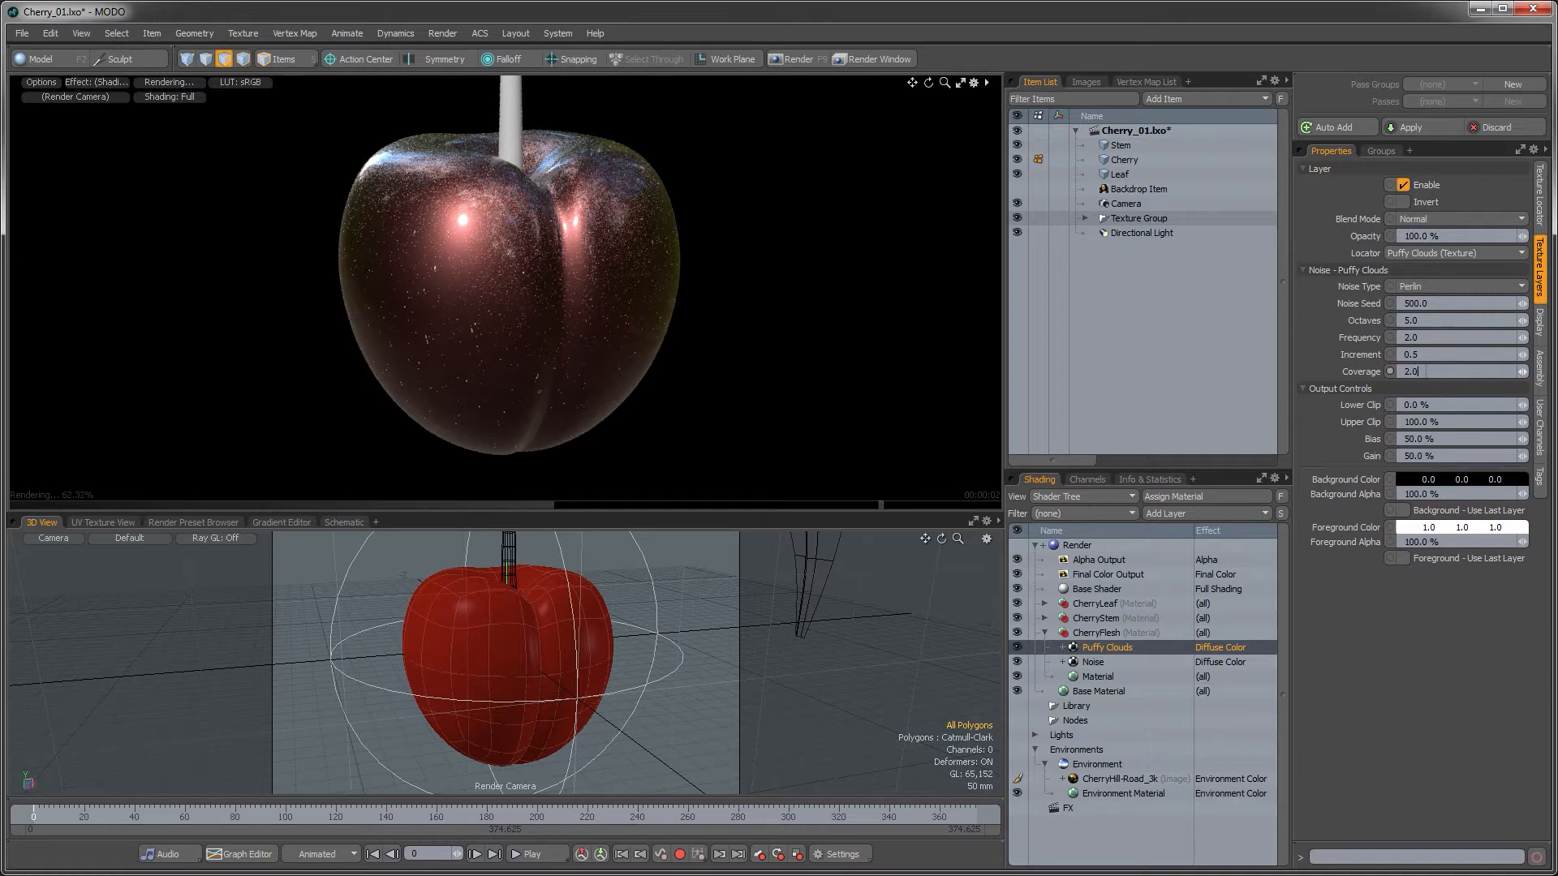
{"action": "left_click", "coordinate": [1425, 373]}
{"action": "type", "text": "1.5"}
{"action": "key", "text": "Return"}
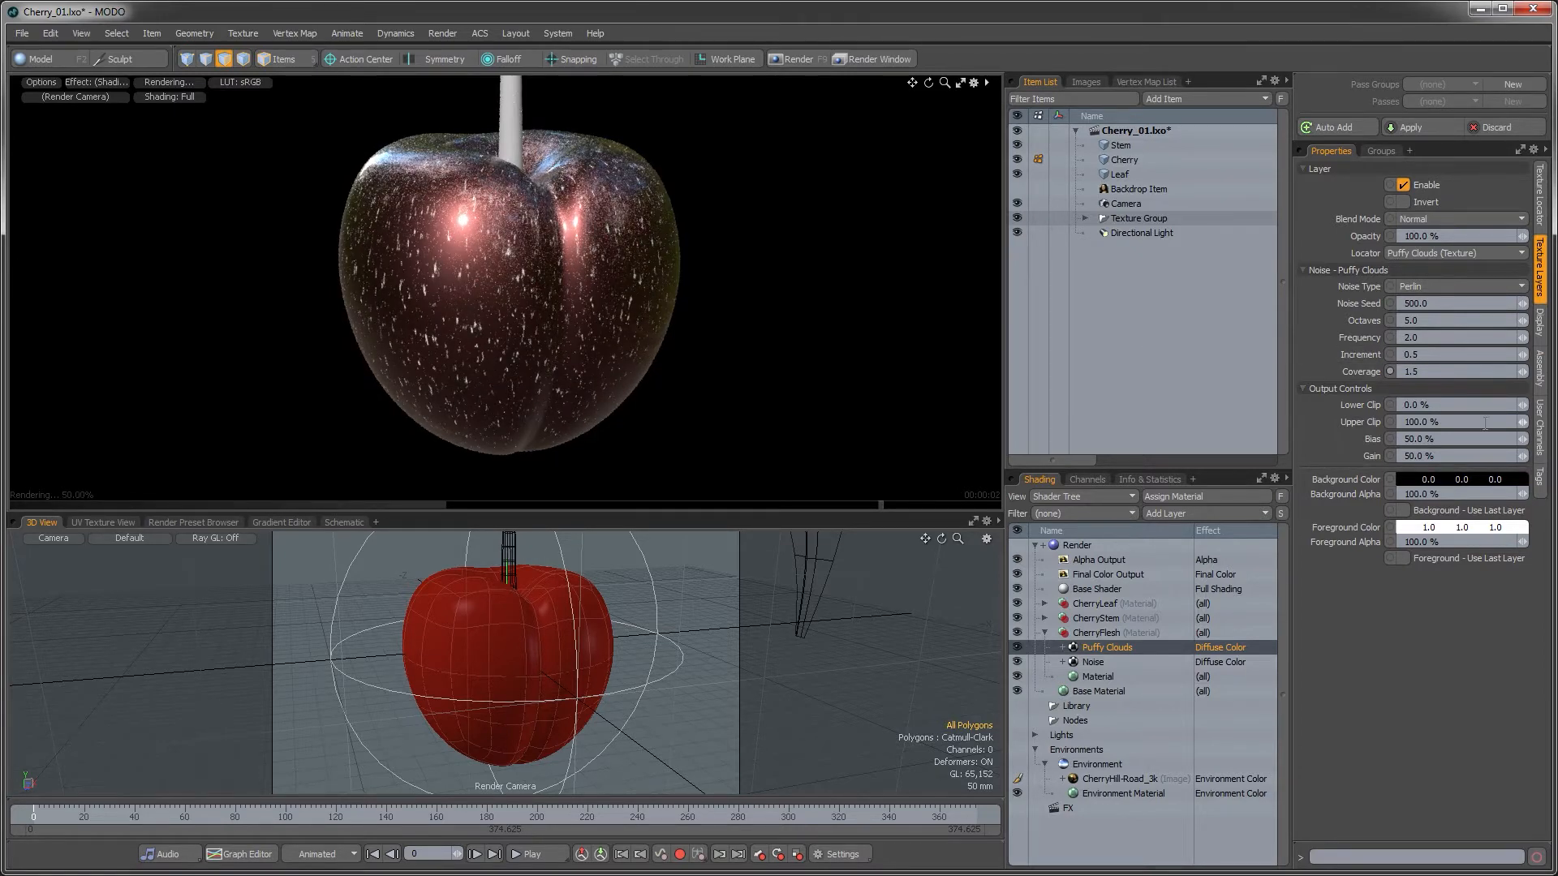
{"action": "left_click_drag", "start_coordinate": [1523, 377], "coordinate": [1493, 377]}
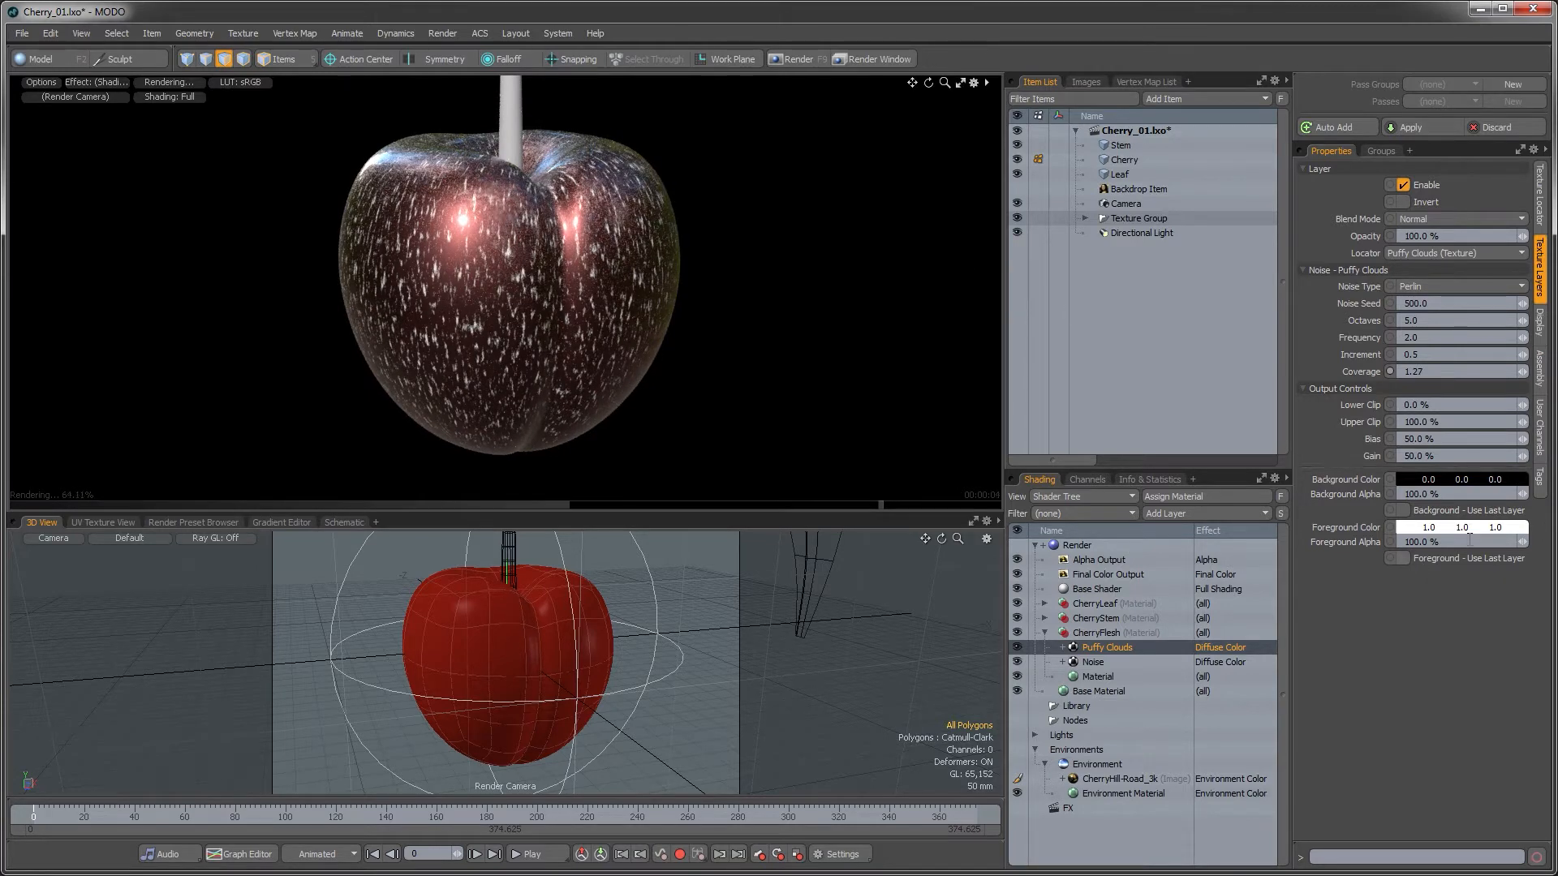
- Set the Puffy Clouds foreground color to light red (1.0, 0.28, 0.22) and its blend mode to Add
{"action": "double_click", "coordinate": [1432, 528]}
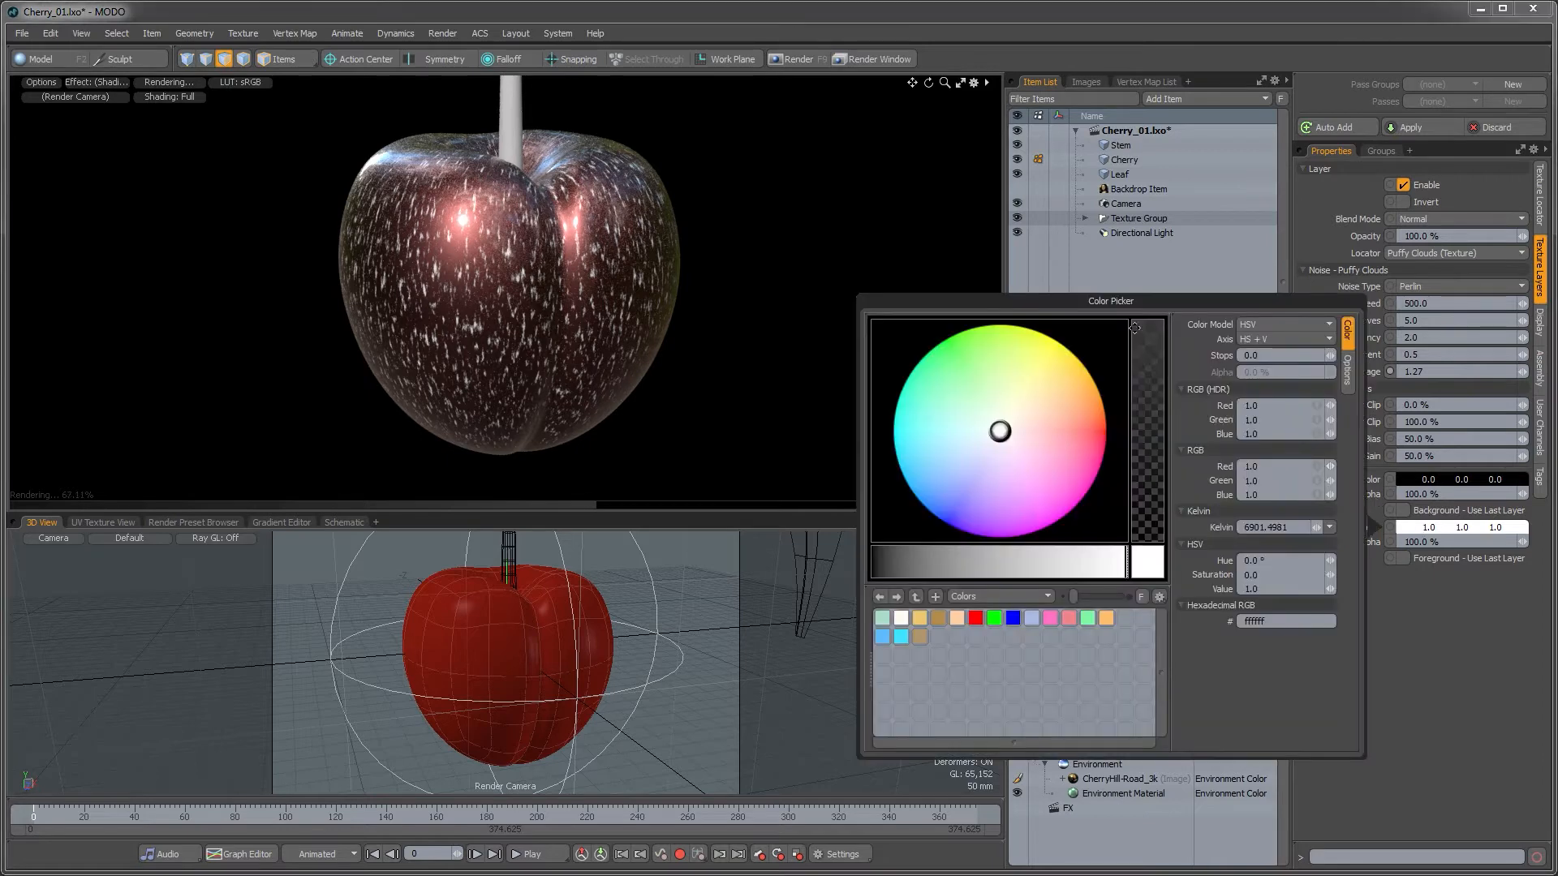
{"action": "left_click_drag", "start_coordinate": [1023, 422], "coordinate": [1084, 425]}
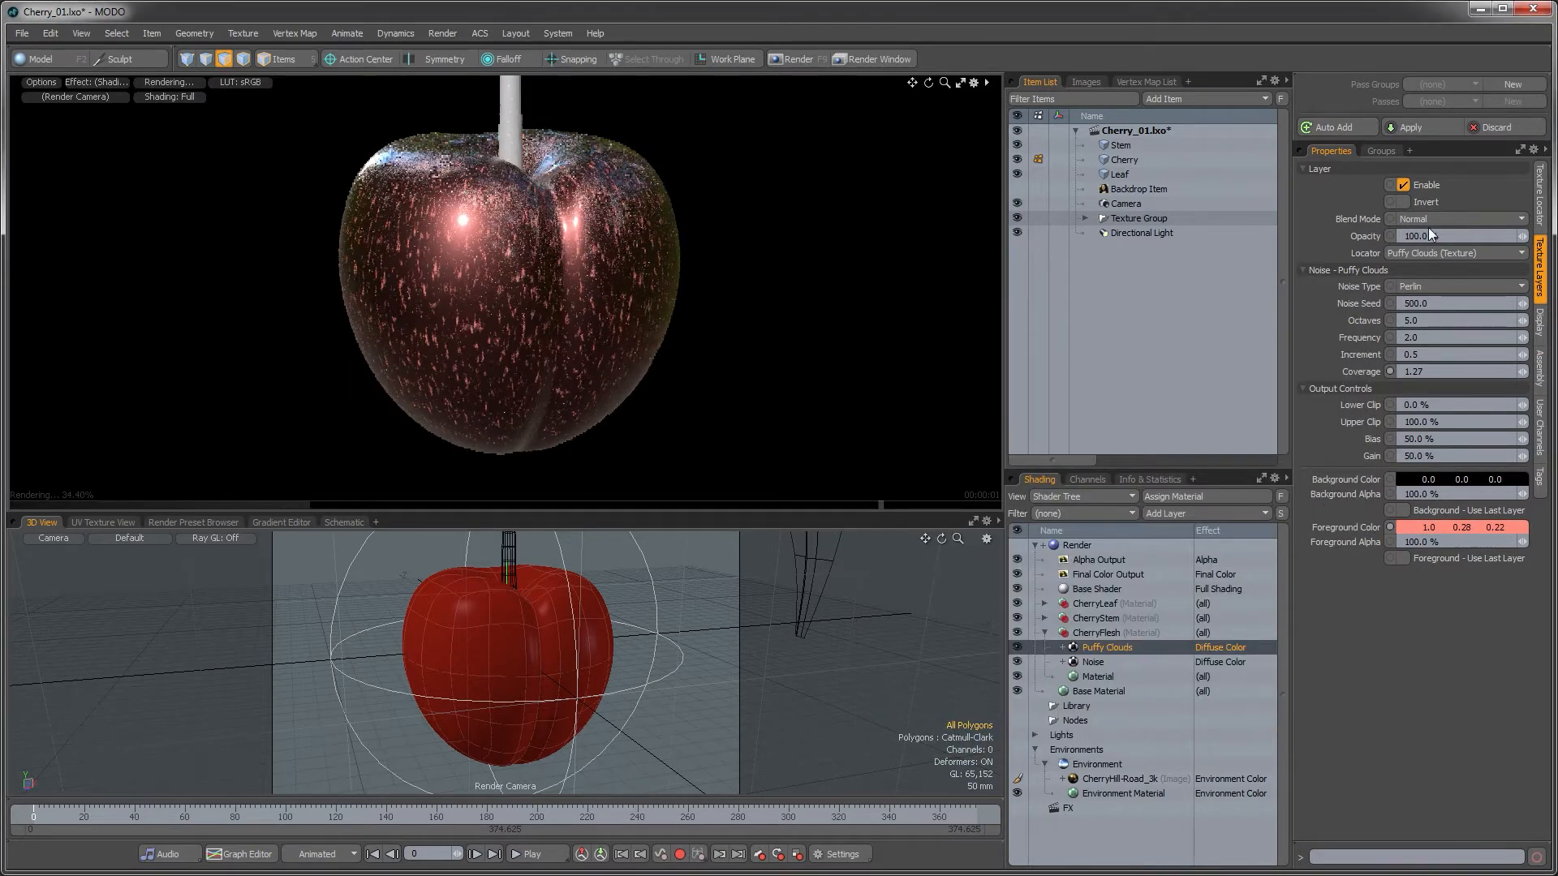
{"action": "left_click", "coordinate": [1428, 221]}
{"action": "left_click", "coordinate": [1428, 232]}
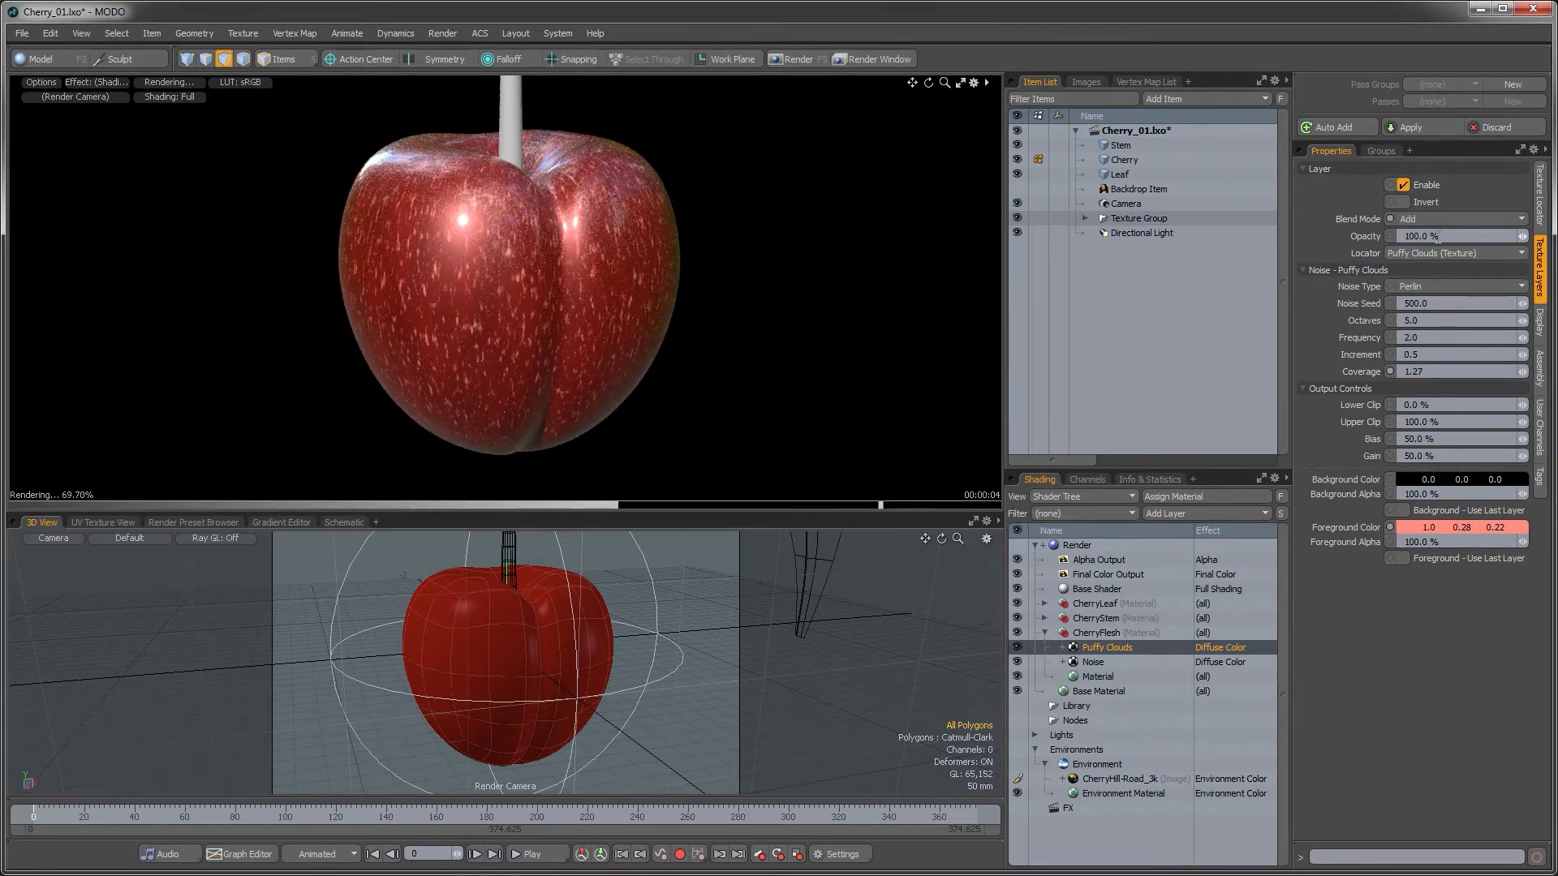
- Try a Puffy Clouds layer opacity of 15%, and raise it to 20%
{"action": "left_click", "coordinate": [1437, 236]}
{"action": "type", "text": "15"}
{"action": "key", "text": "Return"}
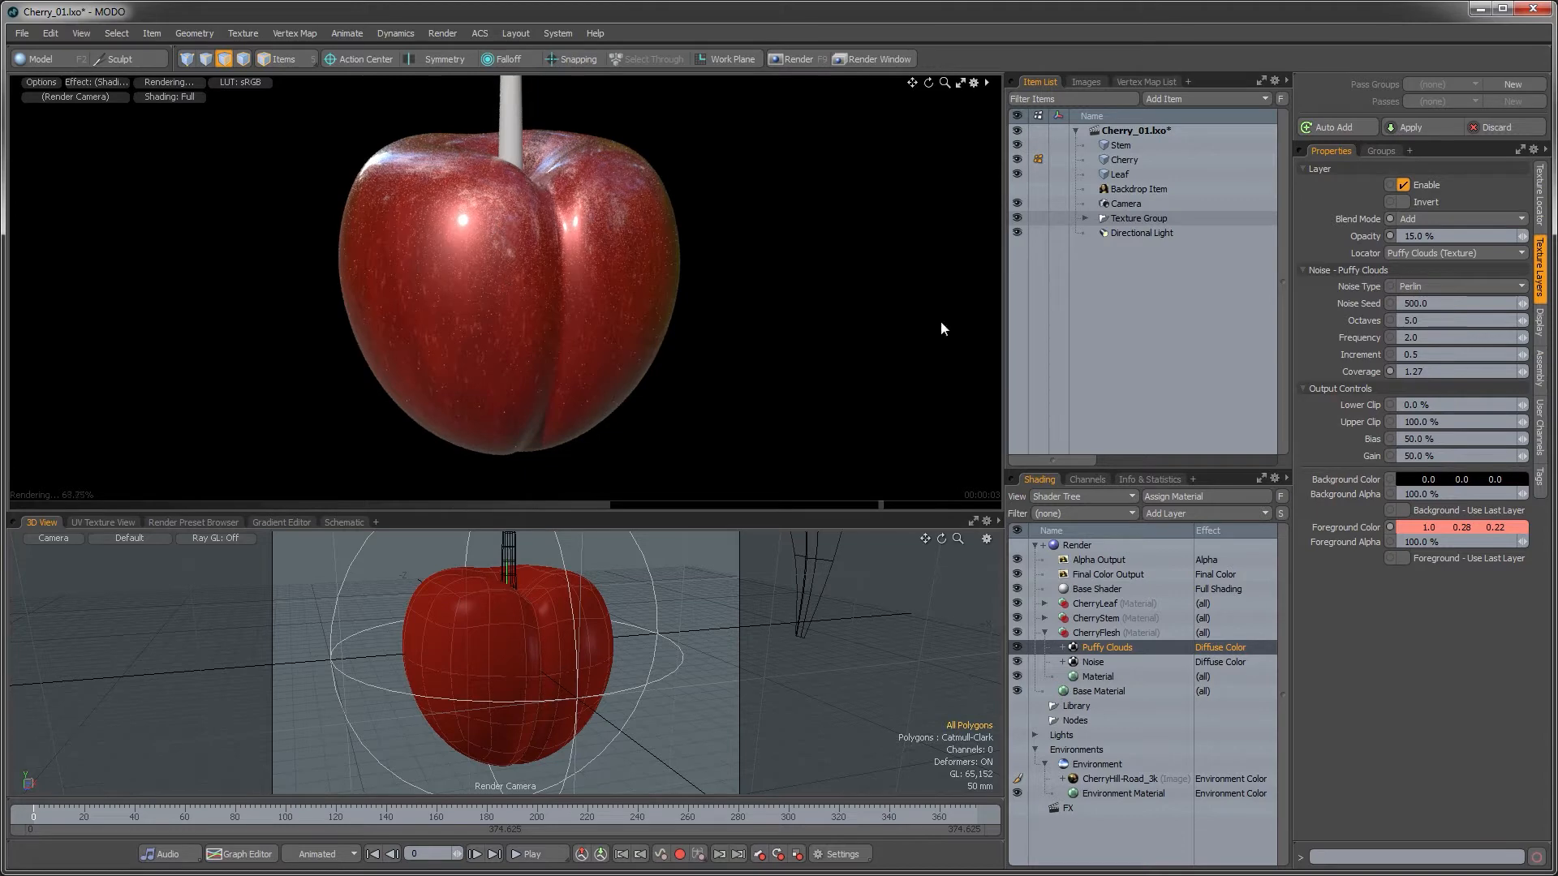
{"action": "left_click_drag", "start_coordinate": [1435, 235], "coordinate": [1386, 235]}
{"action": "type", "text": "20"}
{"action": "key", "text": "Return"}
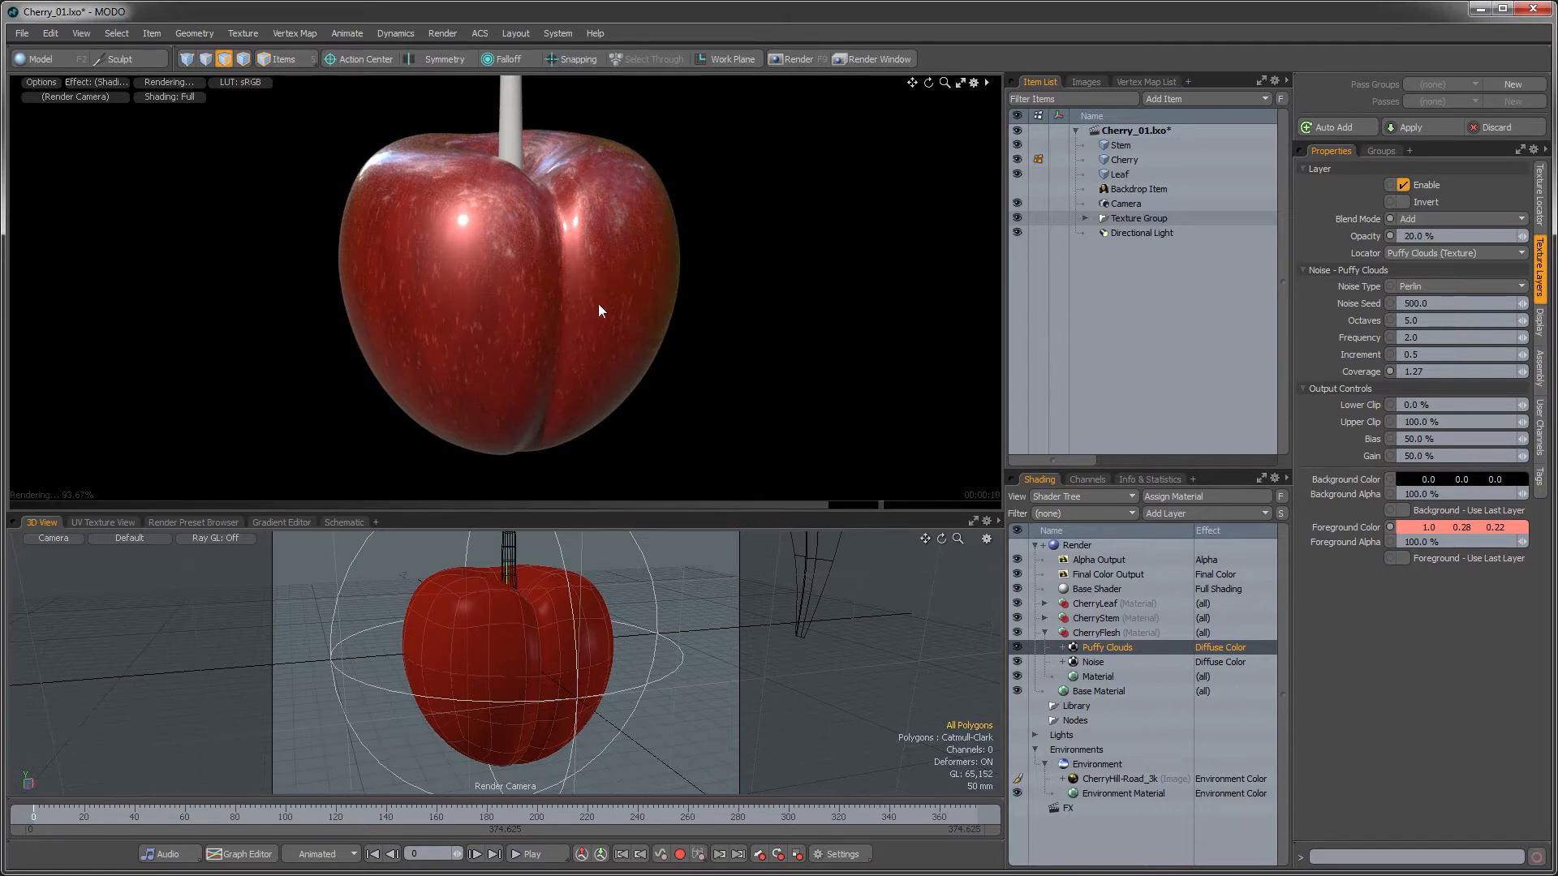
- Set the CherryFlesh material's subsurface scattering amount to 50%
{"action": "left_click_drag", "start_coordinate": [642, 284], "coordinate": [556, 287], "text": "ctrl+alt"}
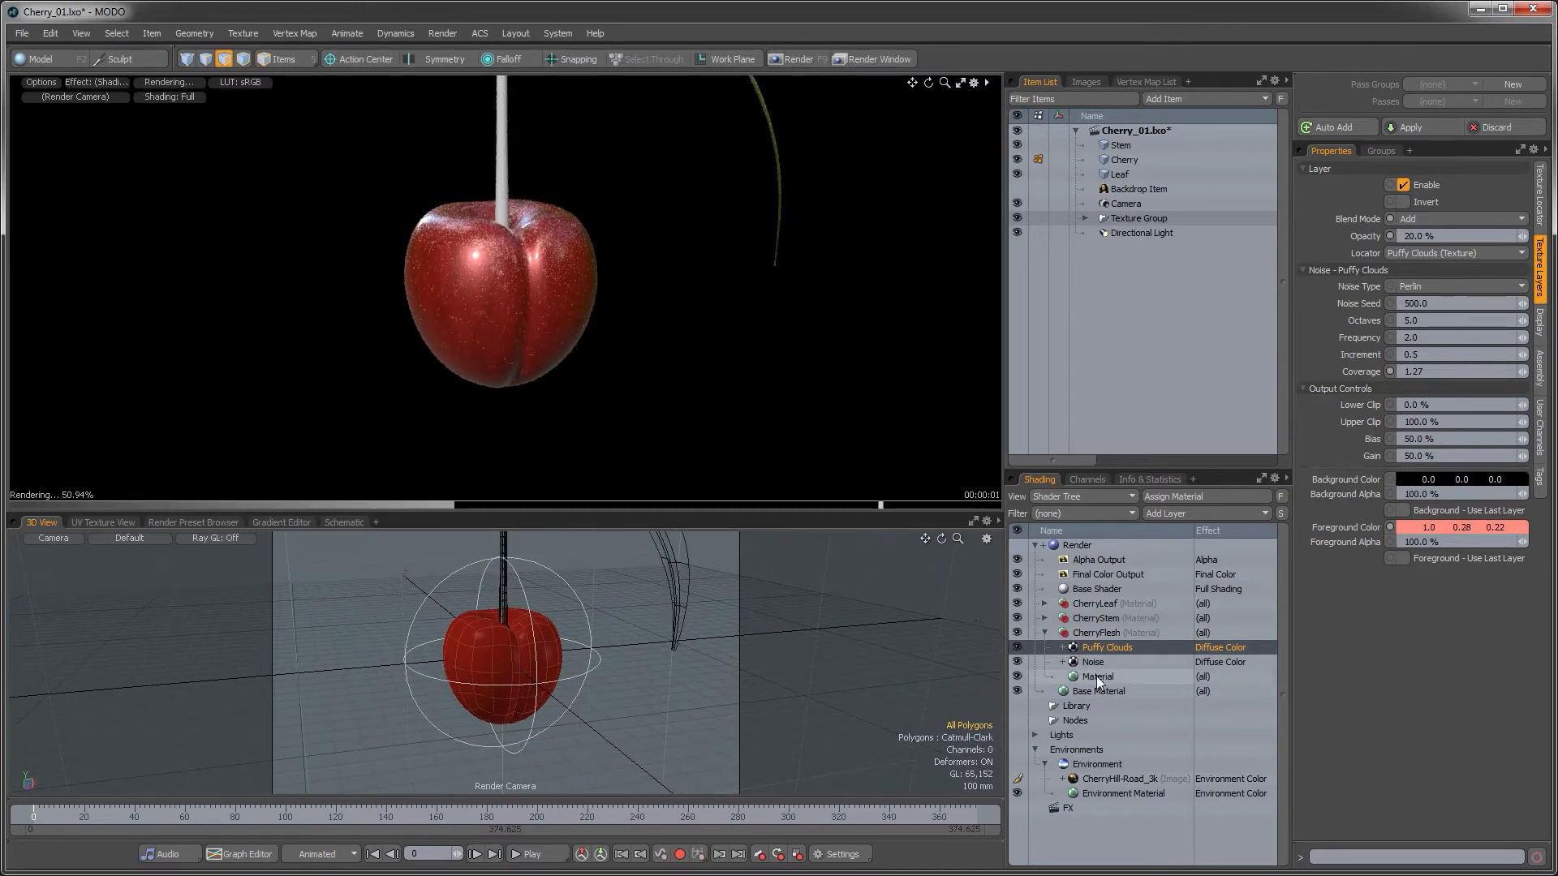
{"action": "left_click", "coordinate": [1097, 677]}
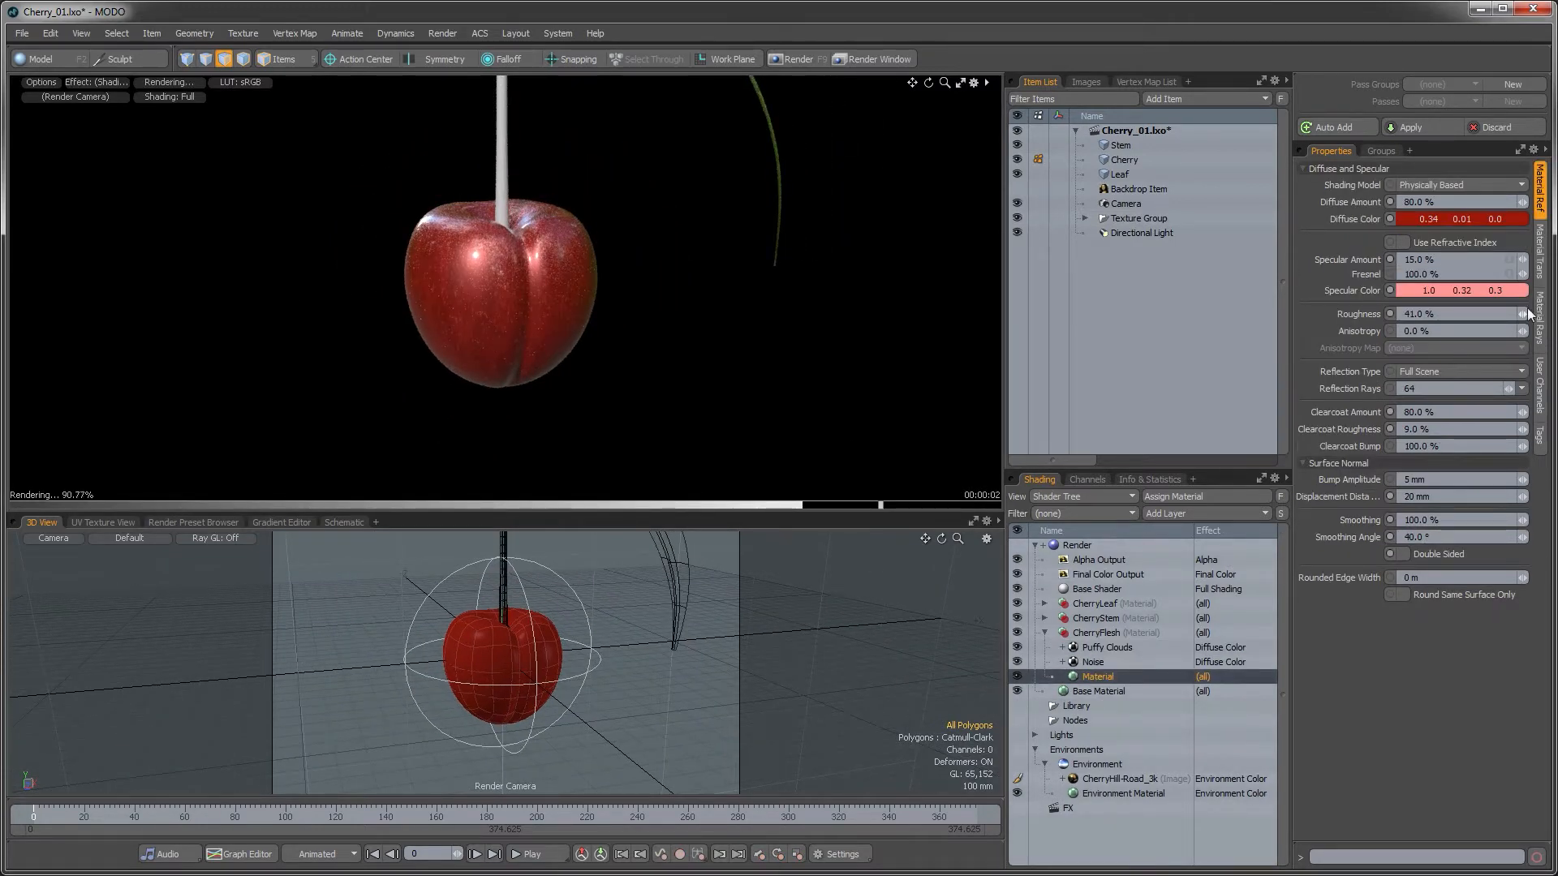
{"action": "left_click", "coordinate": [1540, 251]}
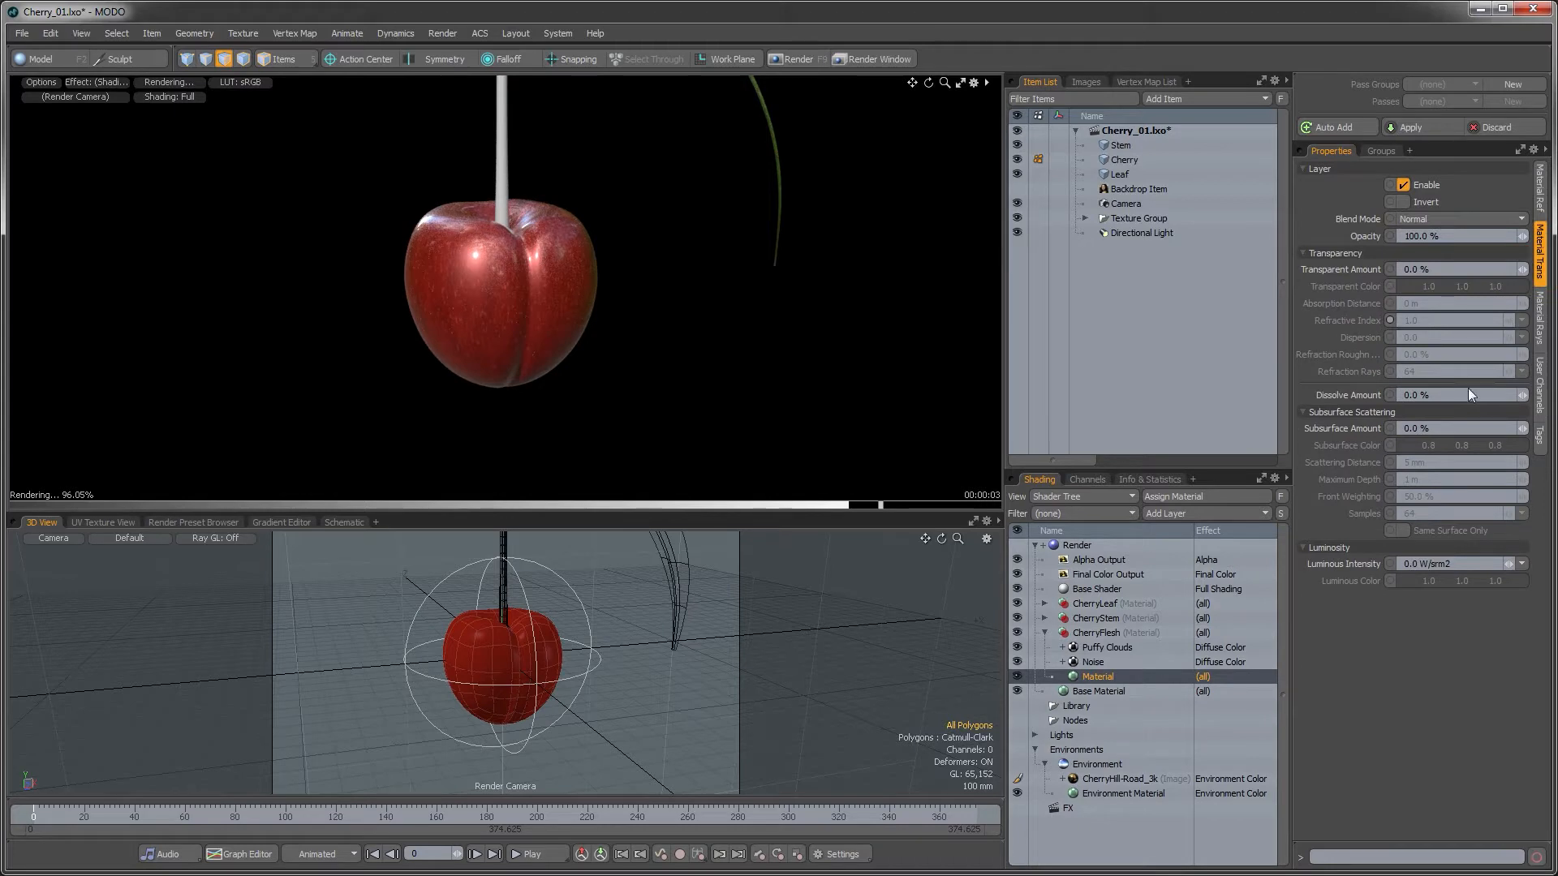
{"action": "left_click", "coordinate": [1441, 428]}
{"action": "type", "text": "50"}
{"action": "key", "text": "Return"}
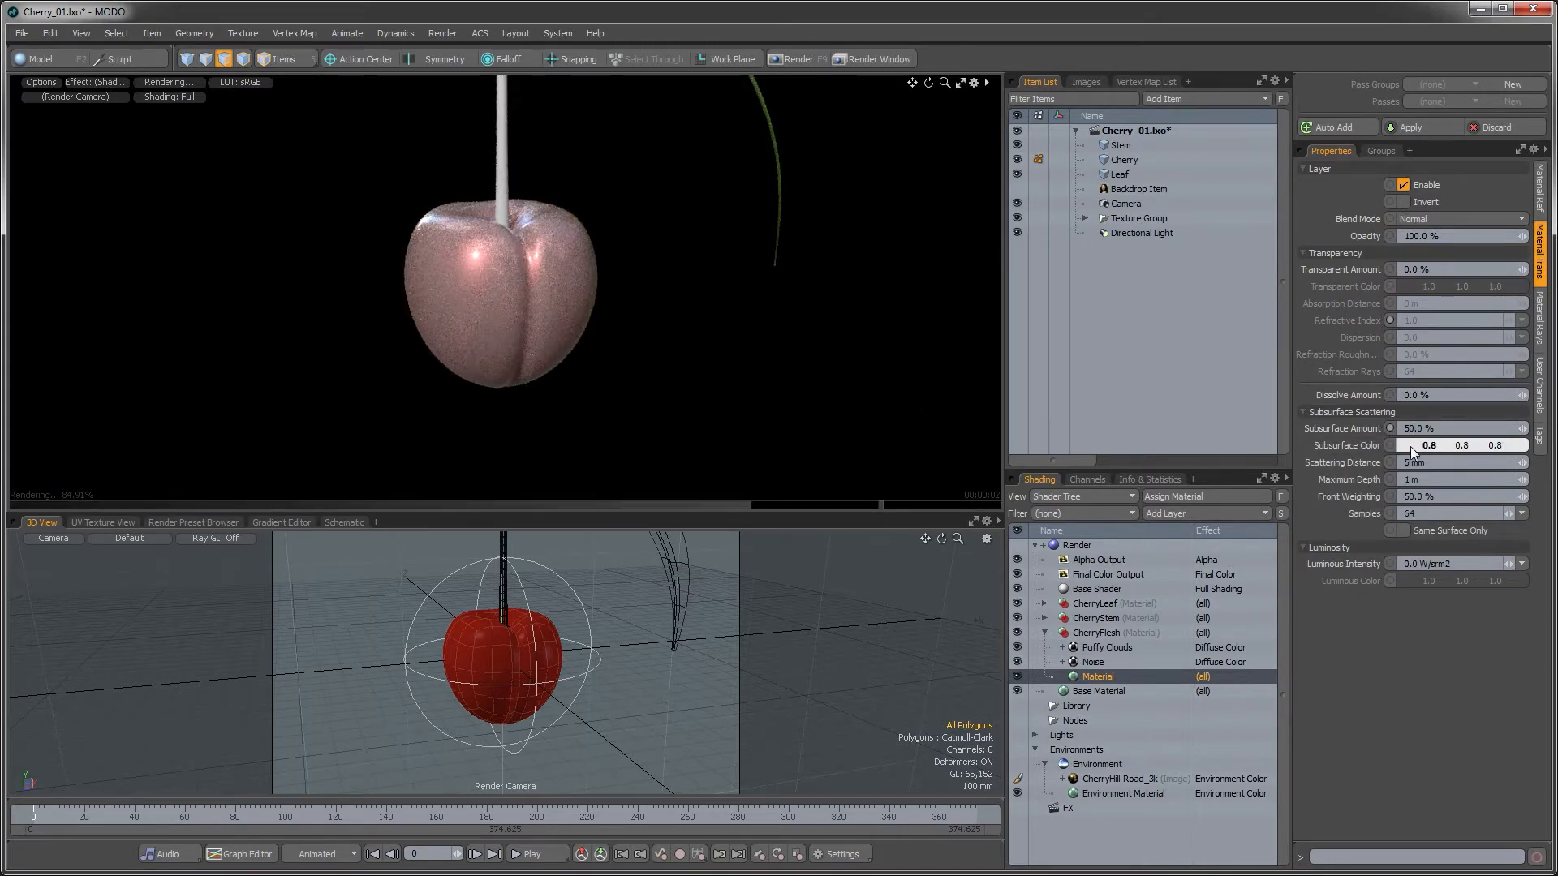
- Set the CherryFlesh material's subsurface color to deep red with RGB values 0.44, 0.02, 0.03
{"action": "double_click", "coordinate": [1408, 445]}
{"action": "left_click", "coordinate": [1095, 357]}
{"action": "left_click_drag", "start_coordinate": [1096, 357], "coordinate": [1102, 351]}
{"action": "left_click_drag", "start_coordinate": [1076, 483], "coordinate": [985, 484]}
{"action": "left_click", "coordinate": [1440, 618]}
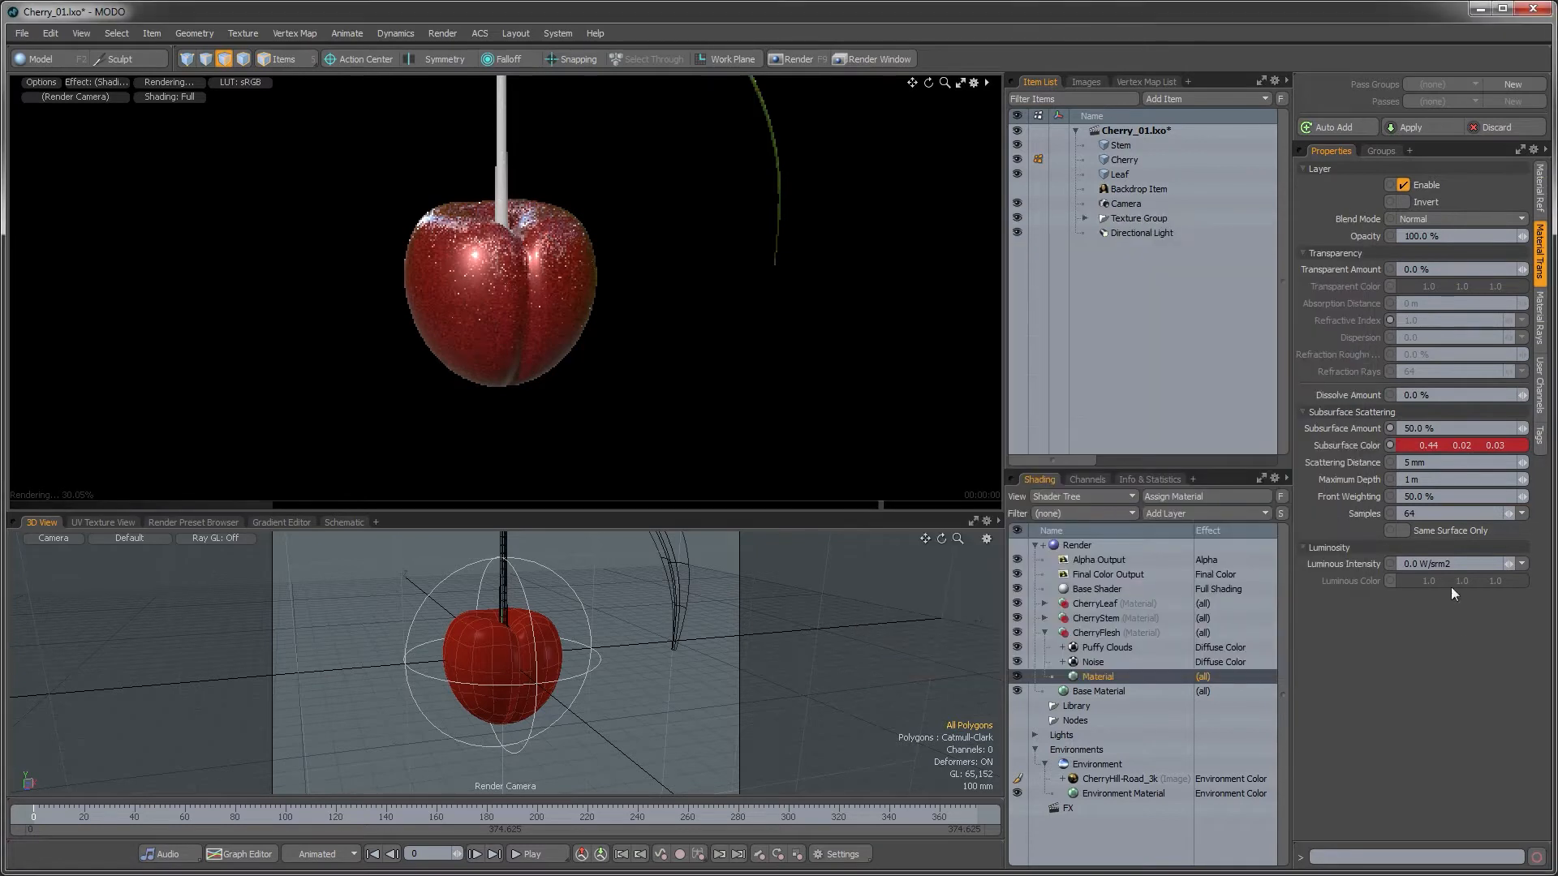
- Set the CherryFlesh material's subsurface scattering distance to 60
{"action": "double_click", "coordinate": [1415, 462]}
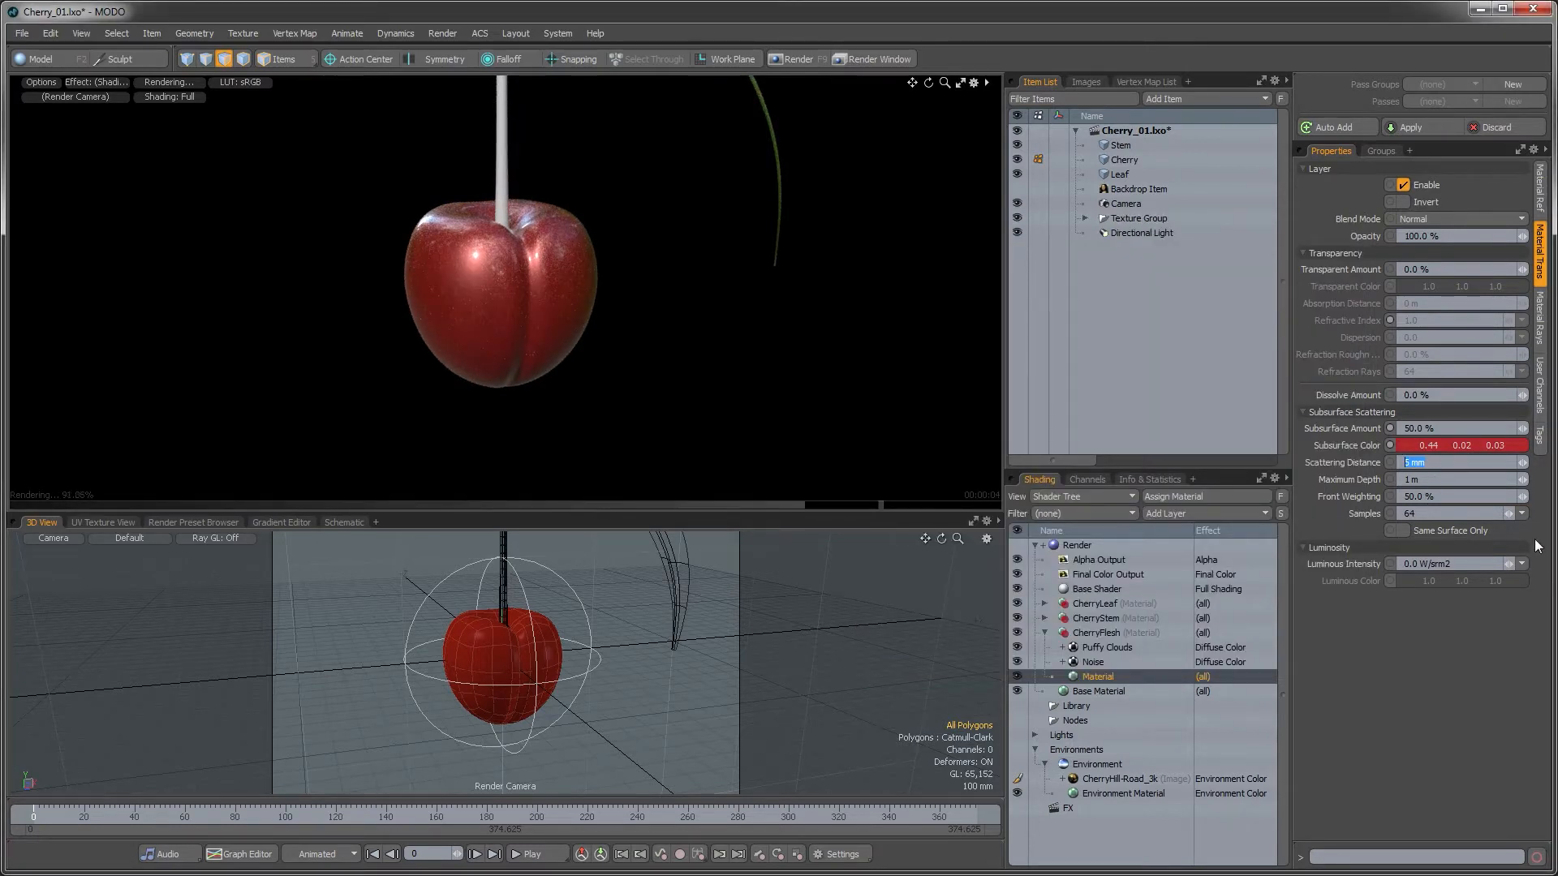
{"action": "type", "text": "60"}
{"action": "key", "text": "Return"}
- Duplicate the CherryFlesh noise texture and change the copy's effect to Subsurface Color
{"action": "left_click", "coordinate": [1095, 661]}
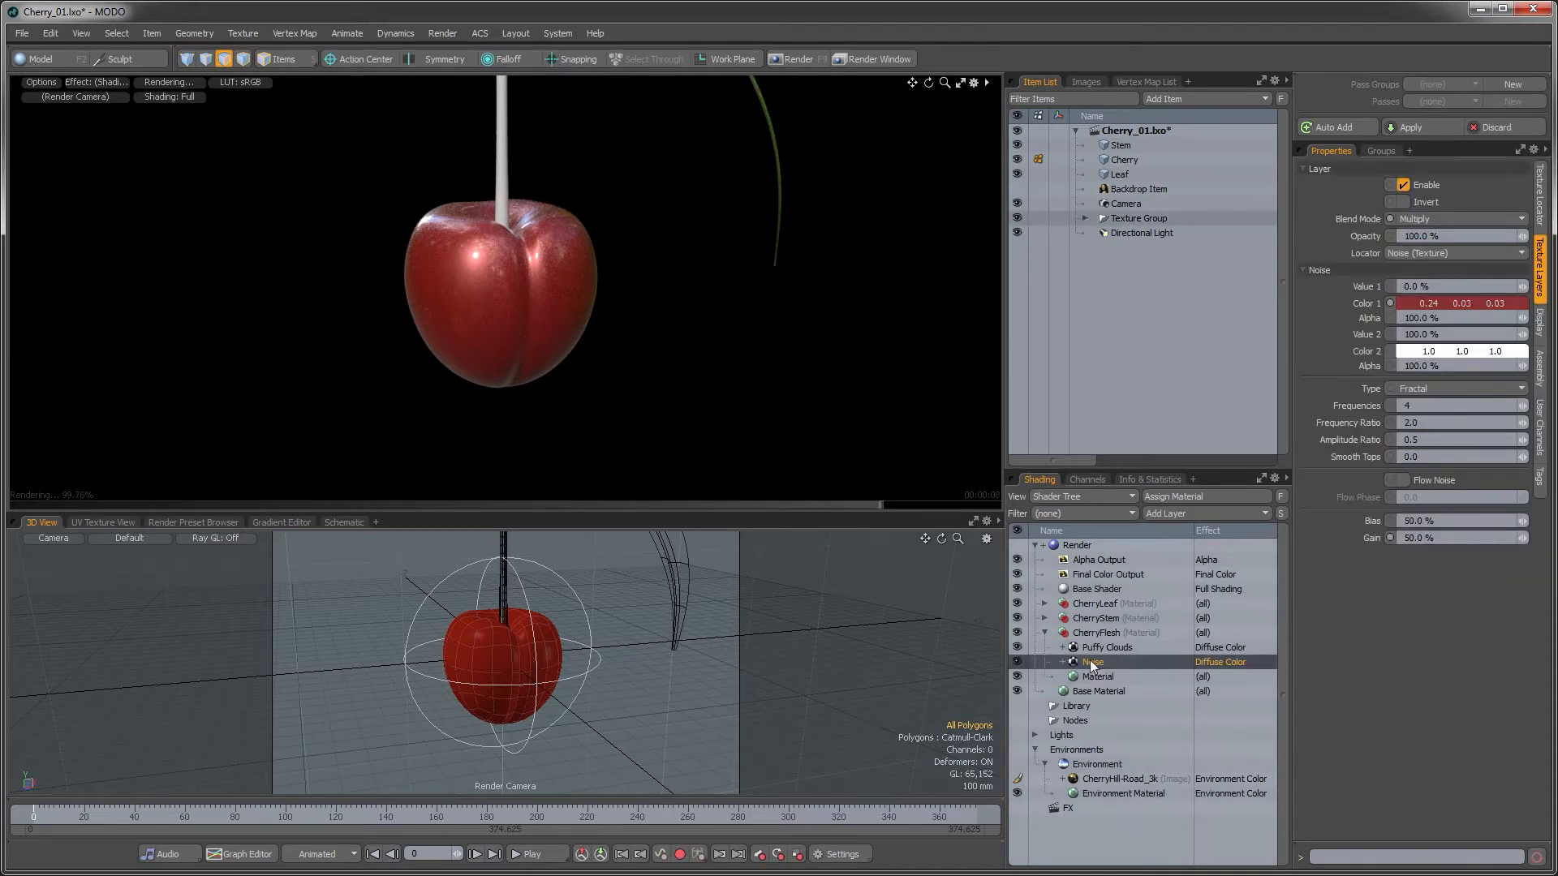
{"action": "right_click", "coordinate": [1091, 663]}
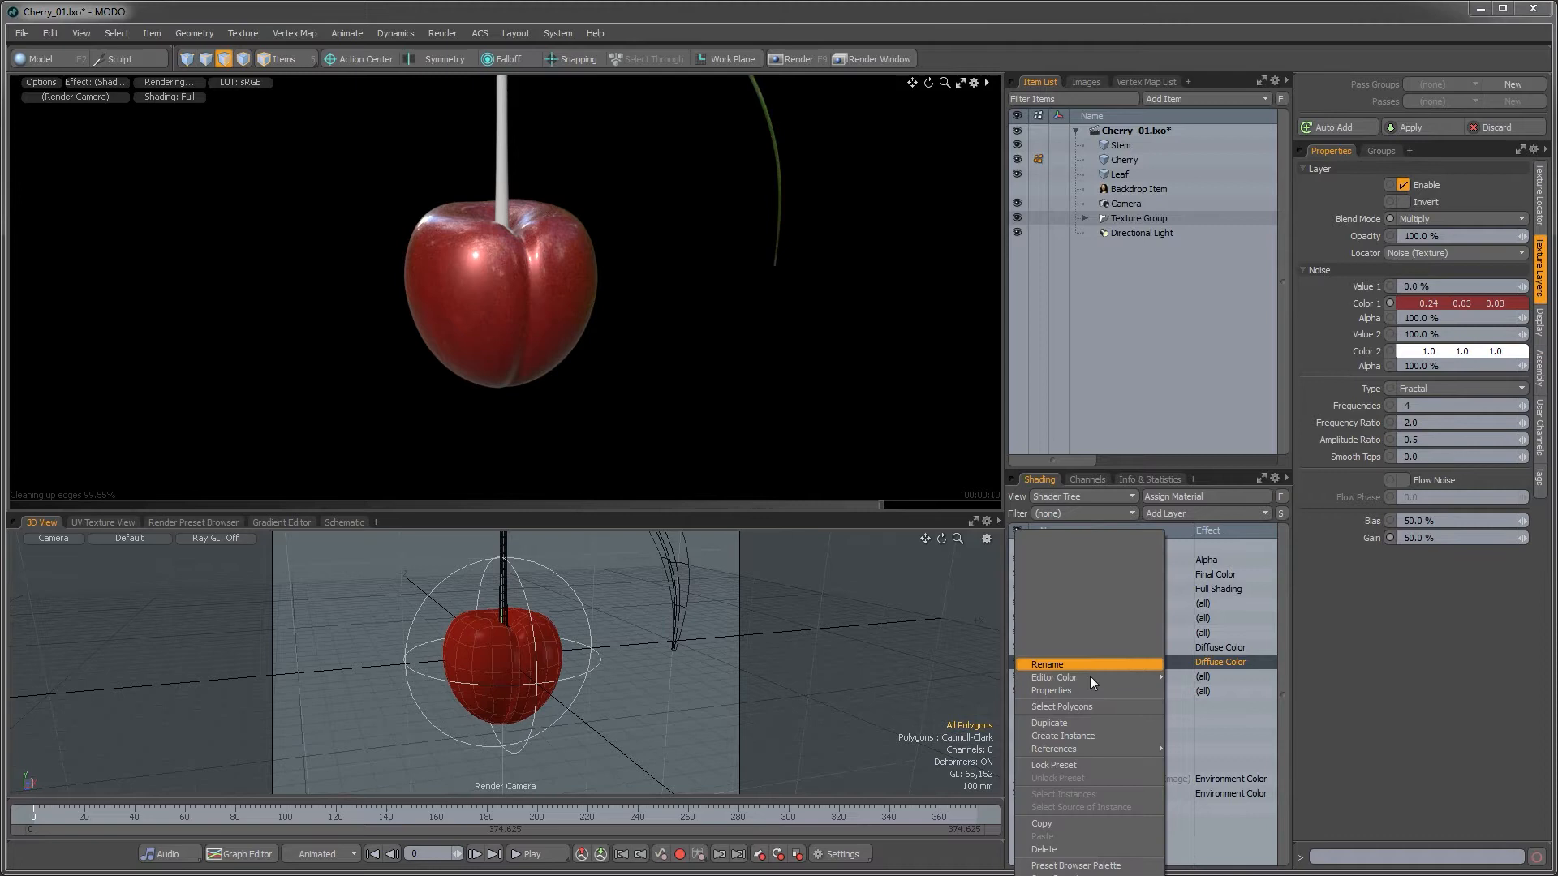
{"action": "left_click", "coordinate": [1089, 724]}
{"action": "left_click", "coordinate": [1210, 662]}
{"action": "mouse_move", "coordinate": [1227, 667]}
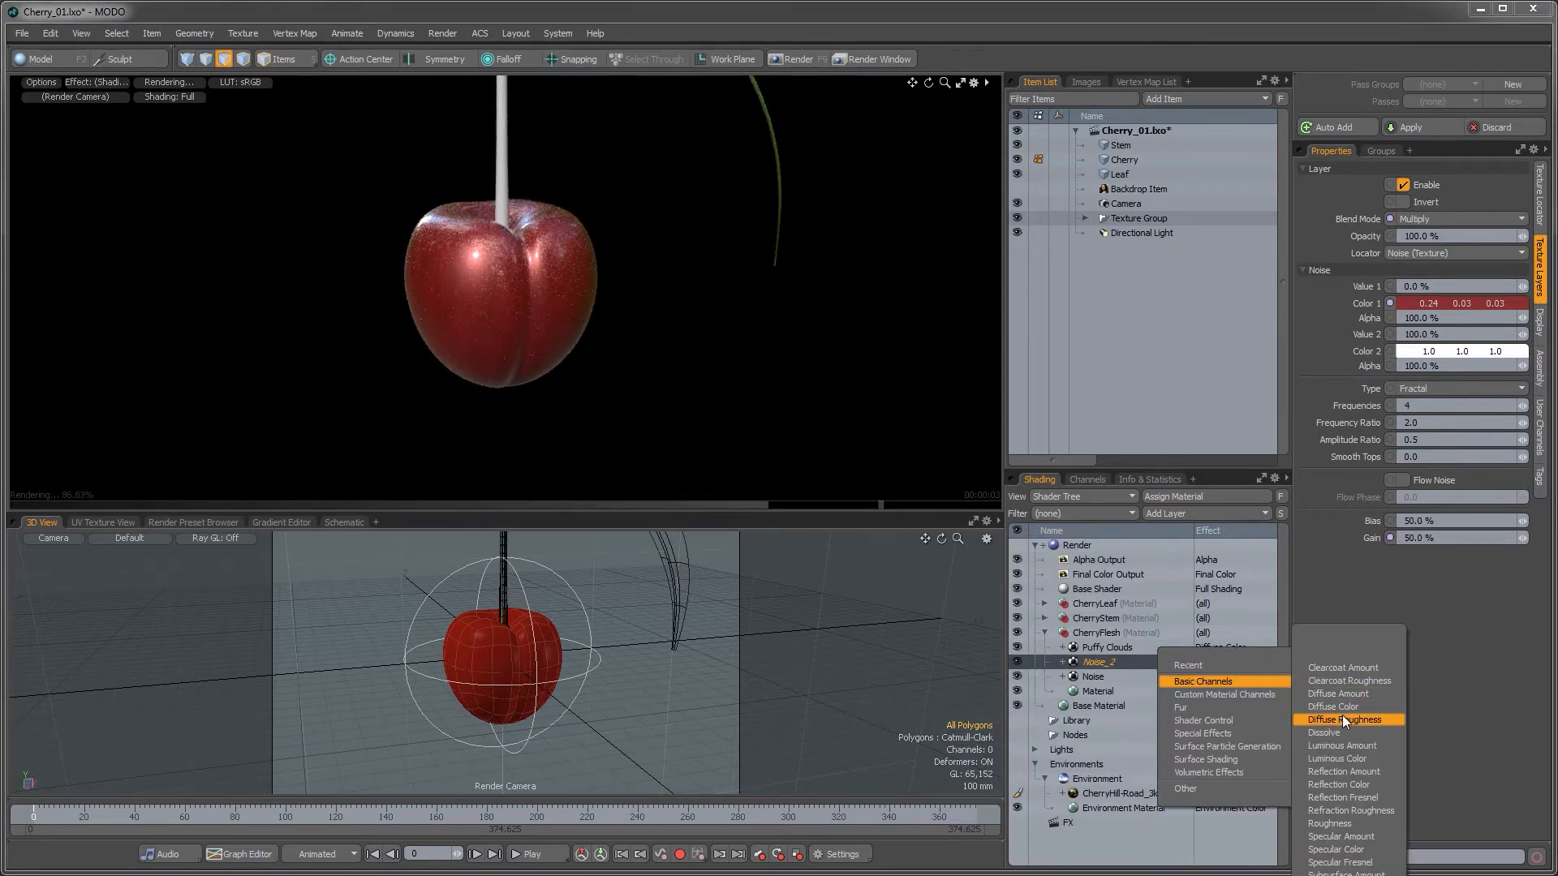
{"action": "left_click", "coordinate": [1345, 875]}
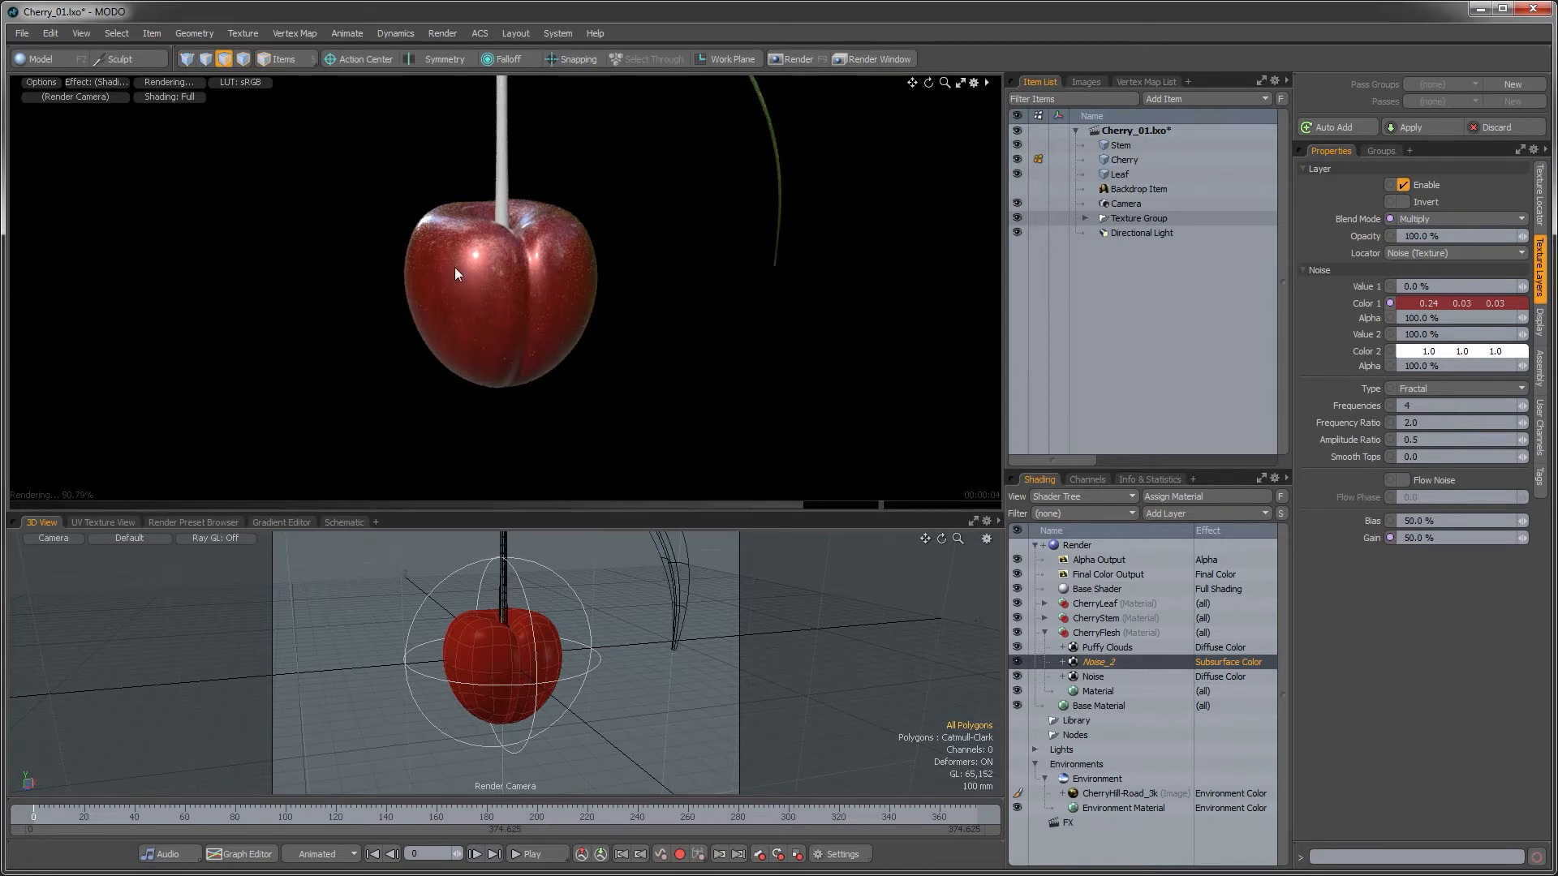
- Inspect the cherry skin up close and add another Noise texture to the CherryFlesh group
{"action": "left_click_drag", "start_coordinate": [558, 253], "coordinate": [481, 227], "text": "ctrl+alt"}
{"action": "mouse_move", "coordinate": [578, 256]}
{"action": "left_mouse_down", "text": "ctrl+alt"}
{"action": "mouse_move", "coordinate": [730, 236]}
{"action": "mouse_move", "coordinate": [599, 270]}
{"action": "left_mouse_up", "text": "ctrl+alt"}
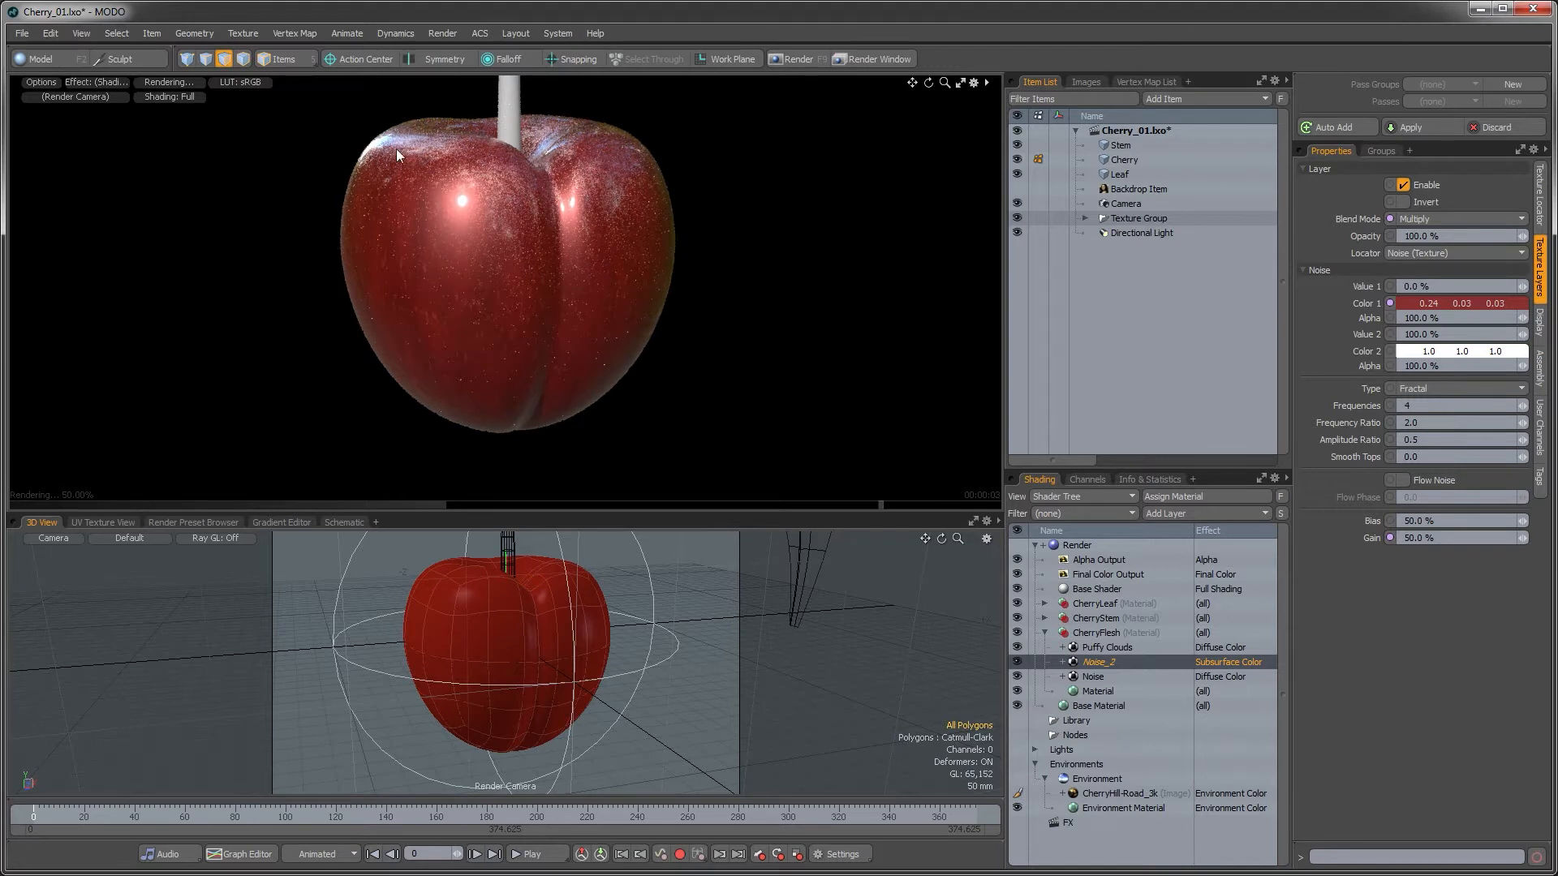
{"action": "left_click", "coordinate": [1097, 633]}
{"action": "left_click", "coordinate": [1200, 511]}
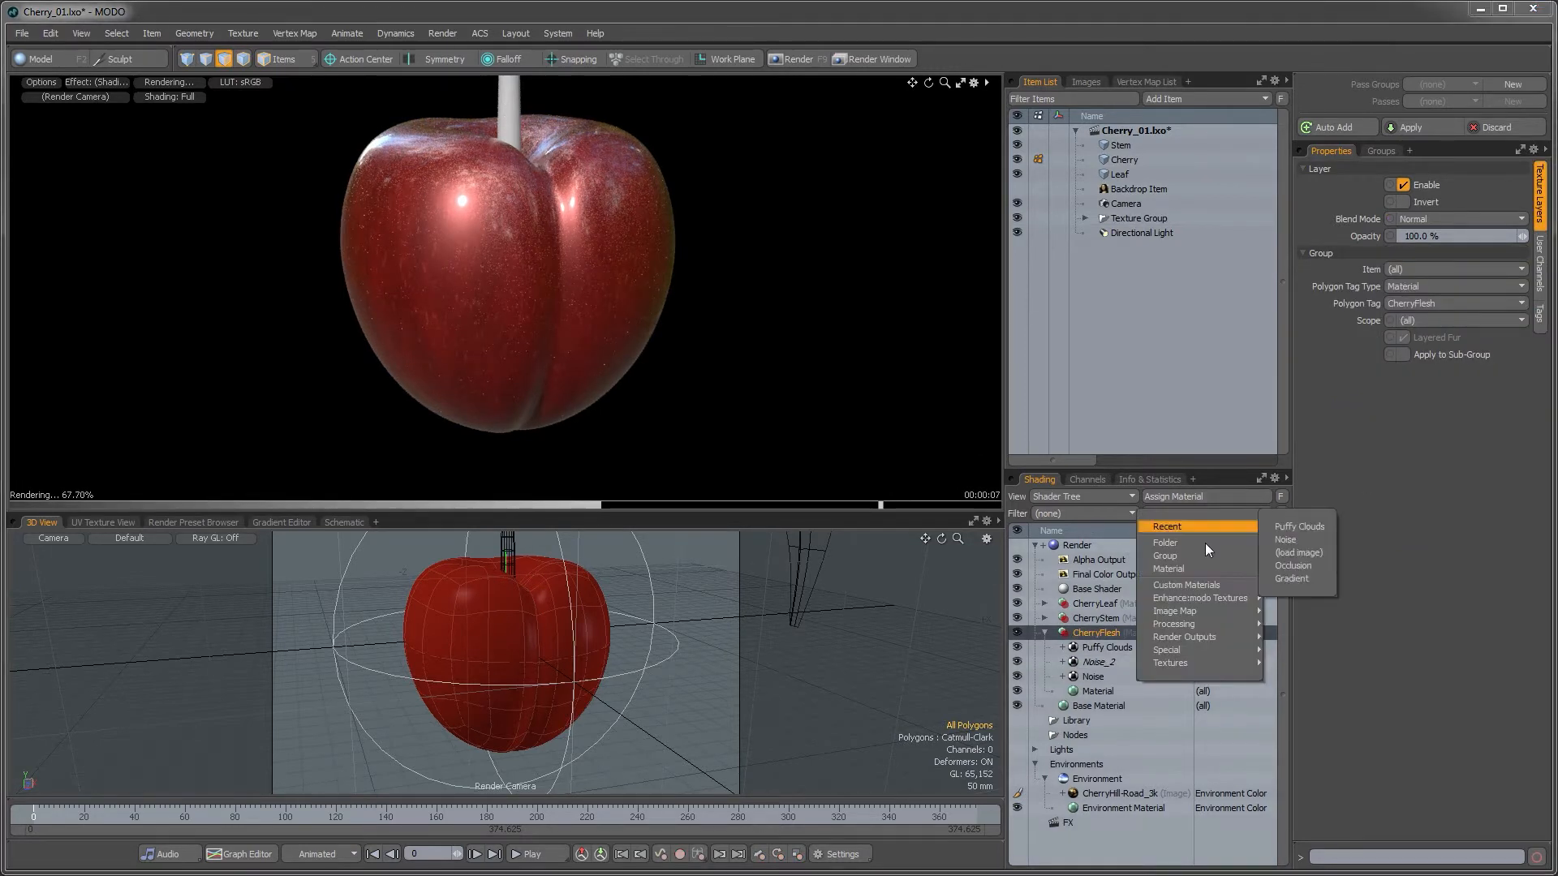
{"action": "left_click", "coordinate": [1303, 726]}
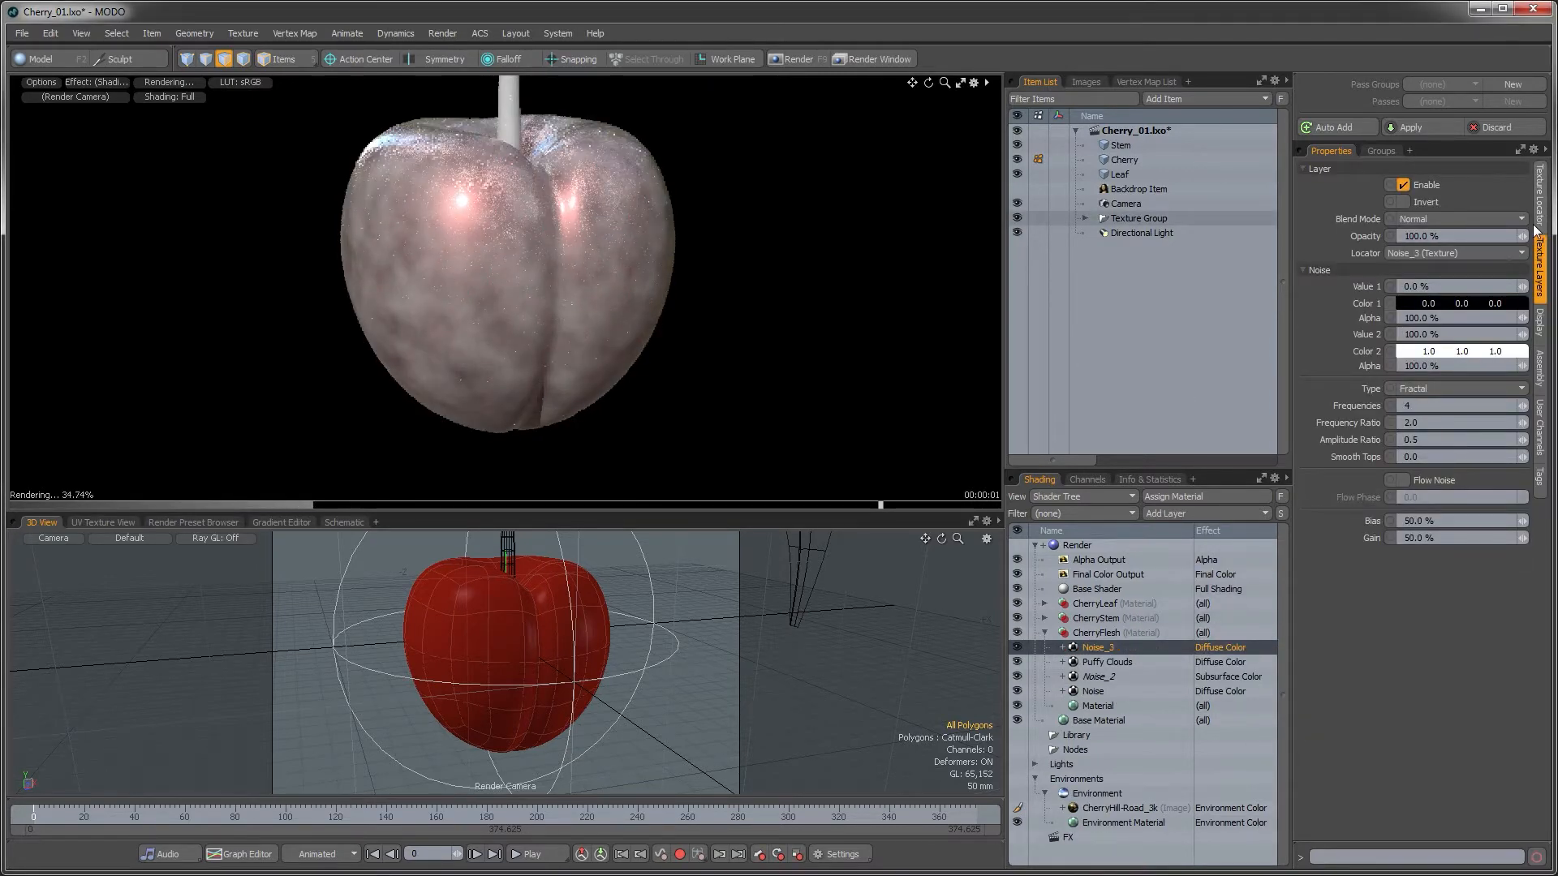
- Try a size of 1 mm on all three axes for the new diffuse noise texture of CherryFlesh
{"action": "left_click", "coordinate": [1539, 193]}
{"action": "left_click", "coordinate": [1513, 287]}
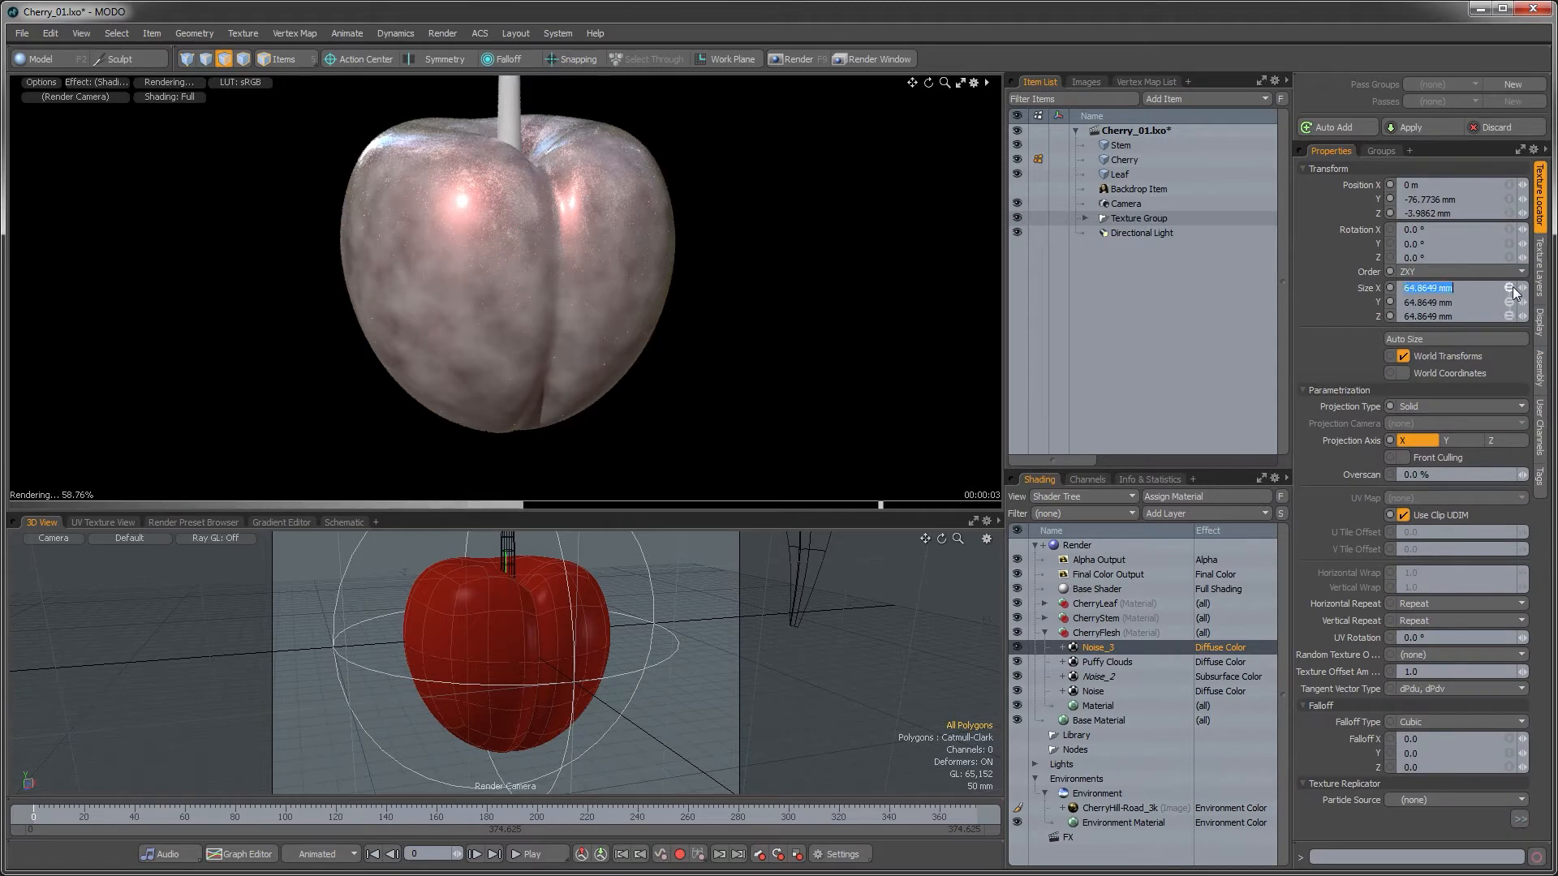
{"action": "type", "text": "1 mm"}
{"action": "key", "text": "Return"}
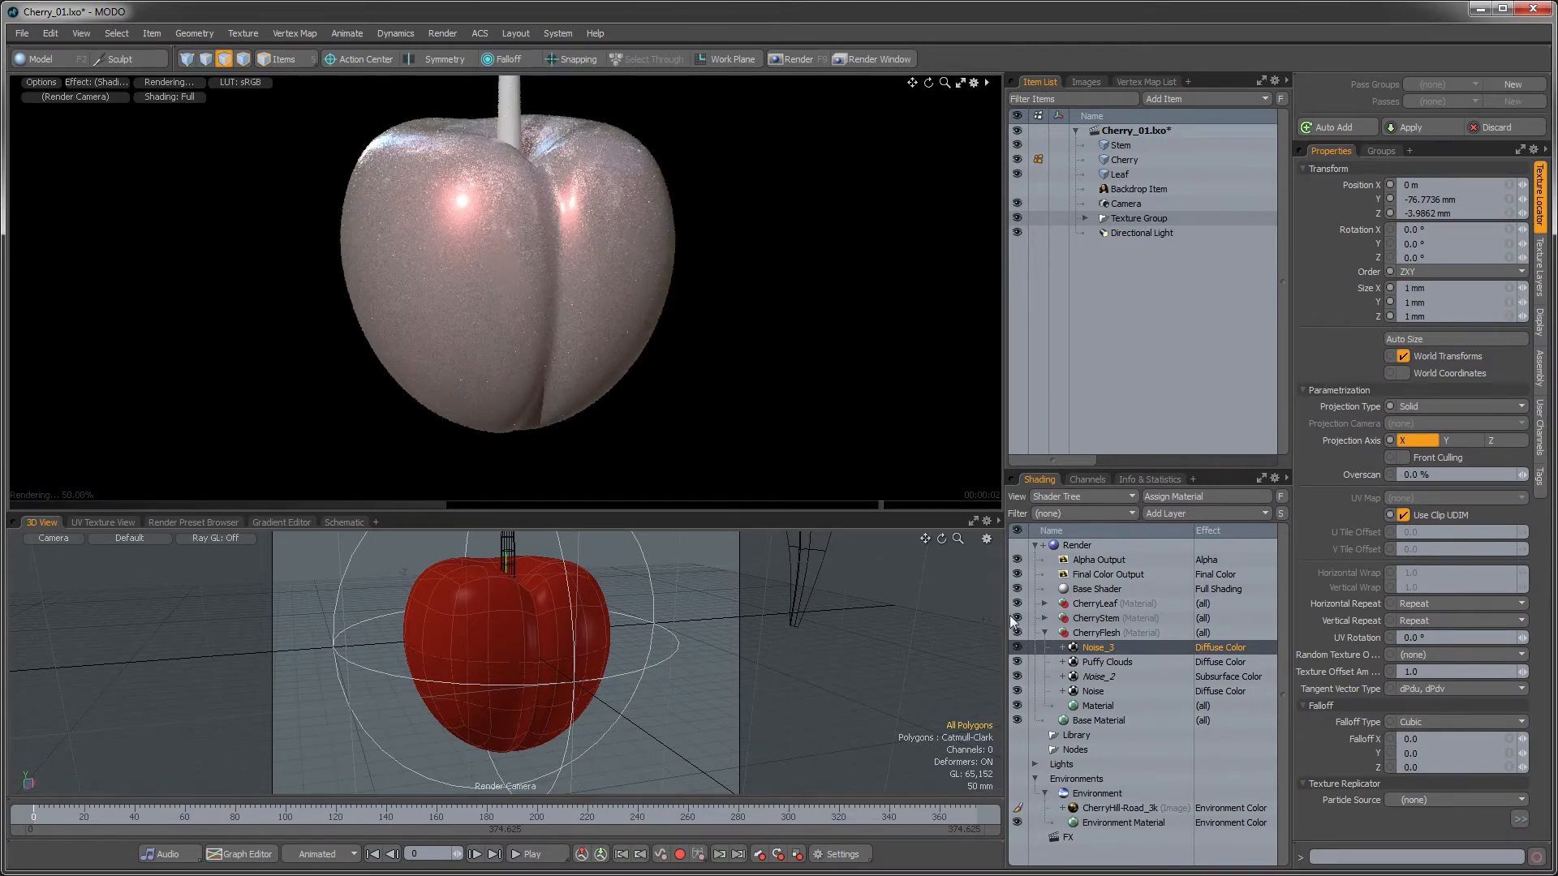
- Set the gain of the topmost CherryFlesh noise texture to 99%
{"action": "left_click", "coordinate": [1540, 297]}
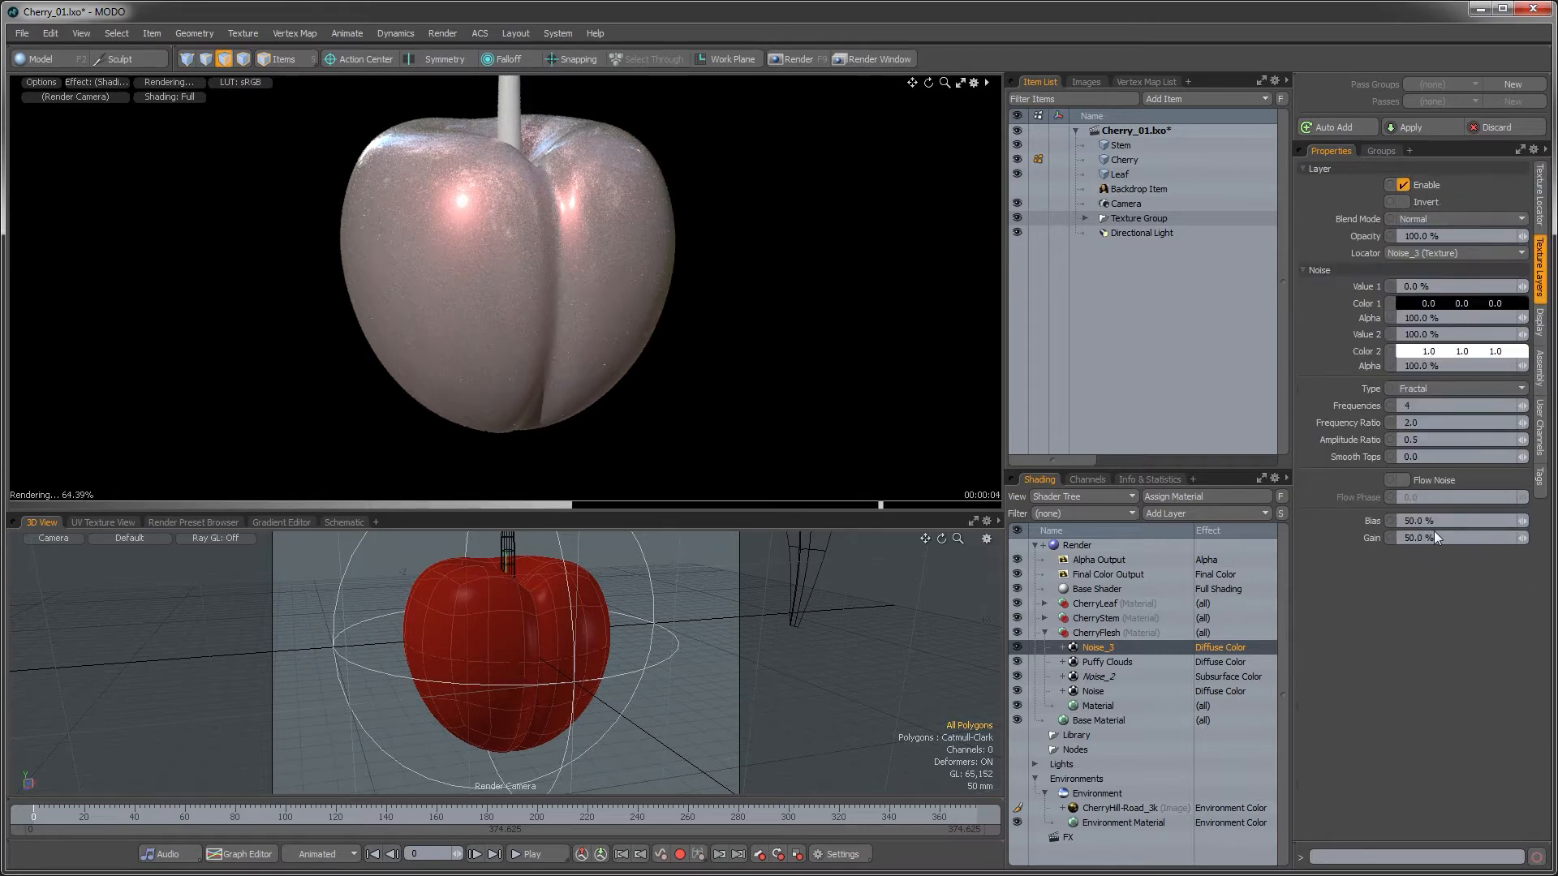
{"action": "left_click", "coordinate": [1435, 539]}
{"action": "type", "text": "99"}
{"action": "key", "text": "Return"}
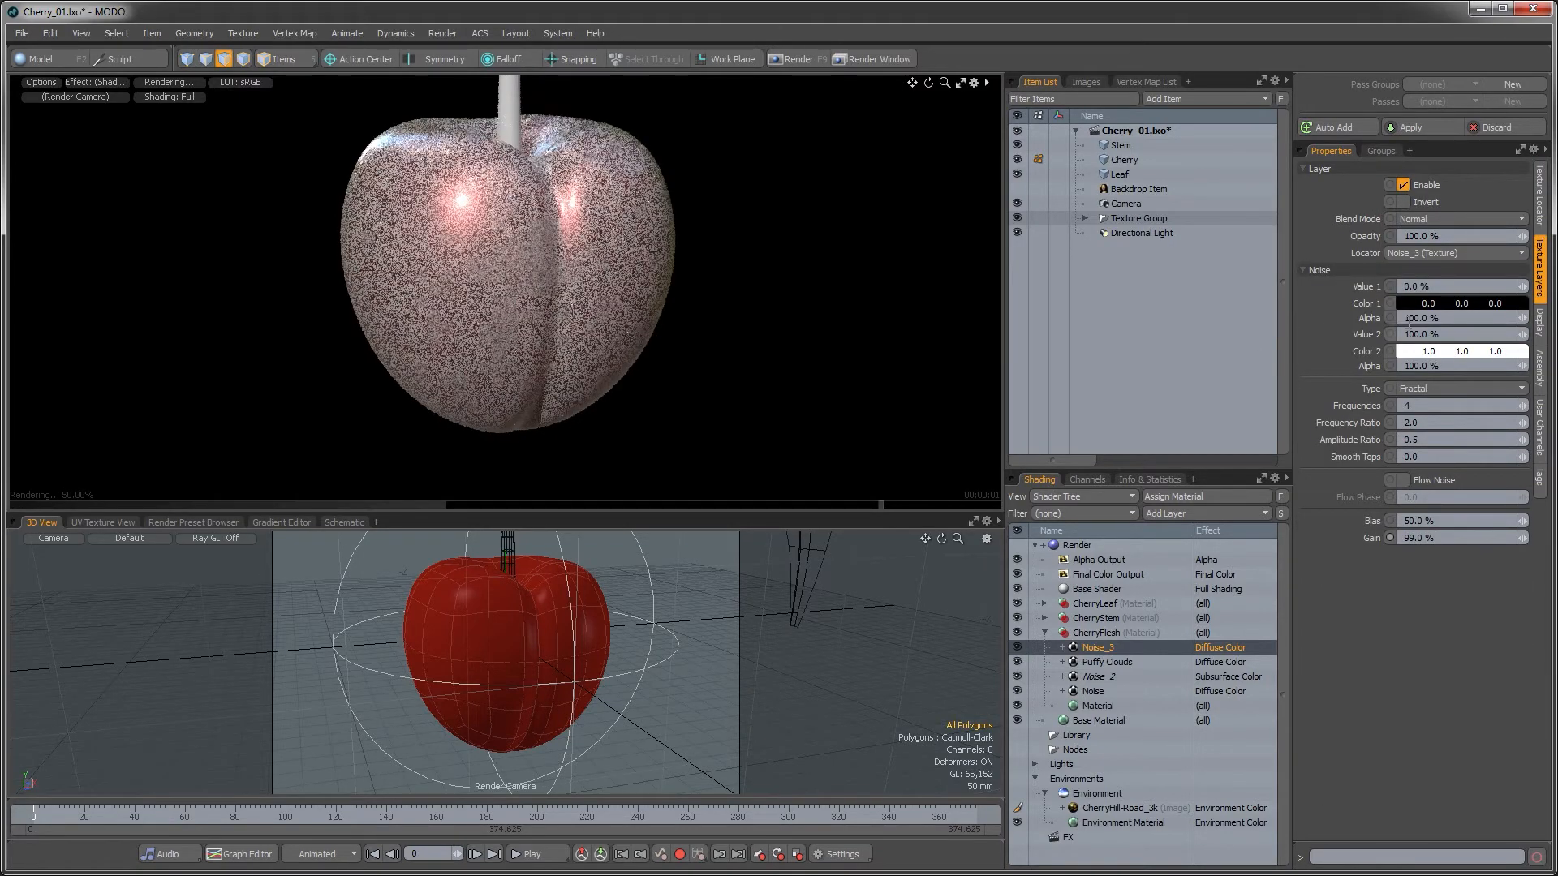
- Try a size of 3 mm on all three axes for the topmost CherryFlesh noise texture
{"action": "left_click", "coordinate": [1538, 195]}
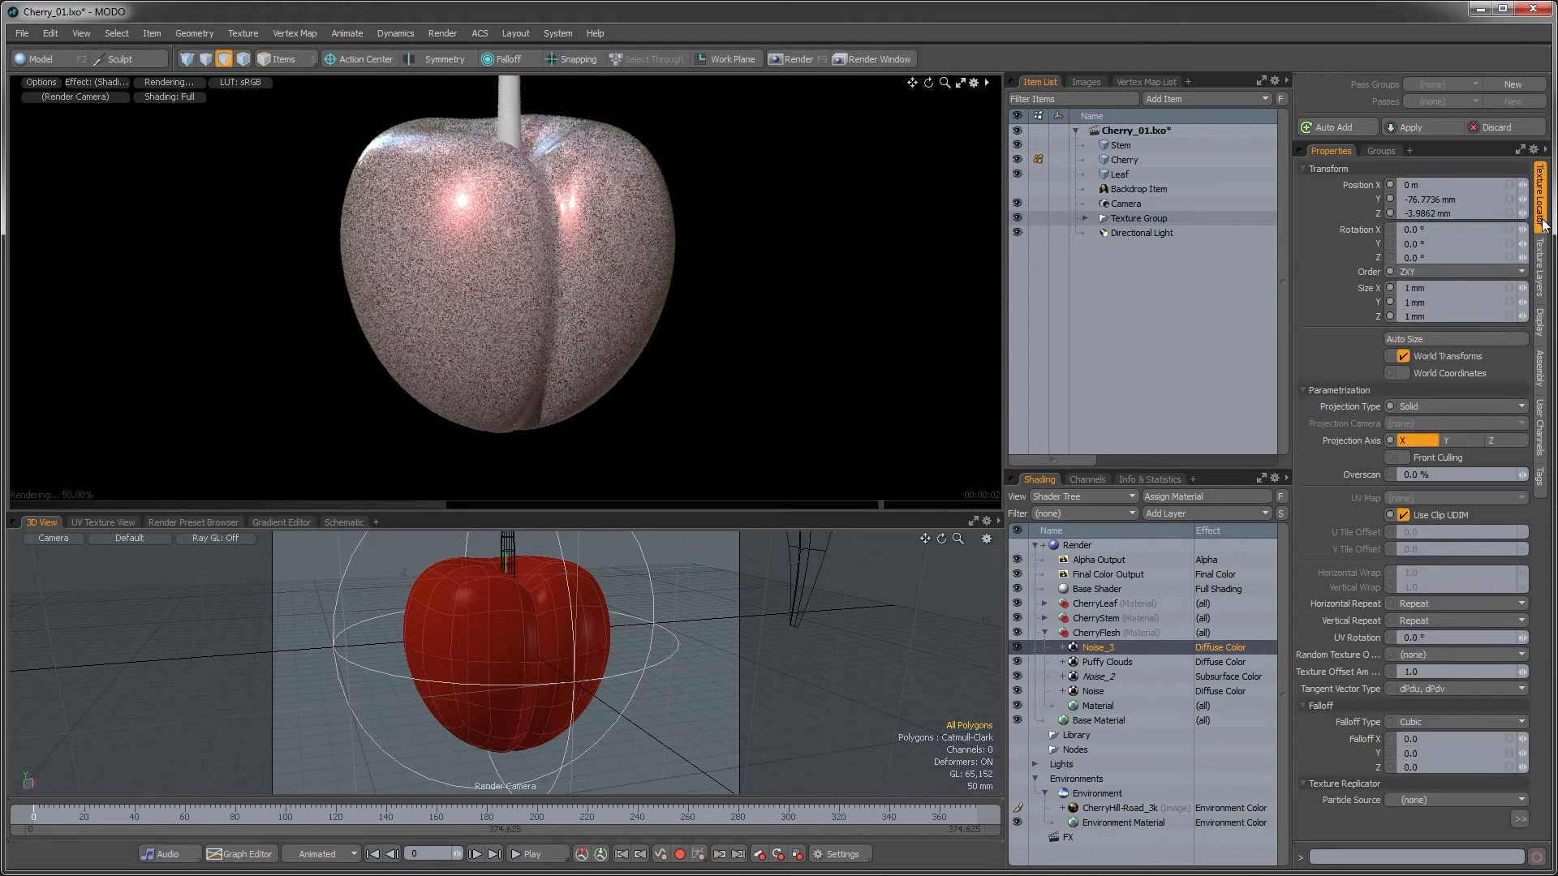
{"action": "left_click", "coordinate": [1514, 288]}
{"action": "type", "text": "3m"}
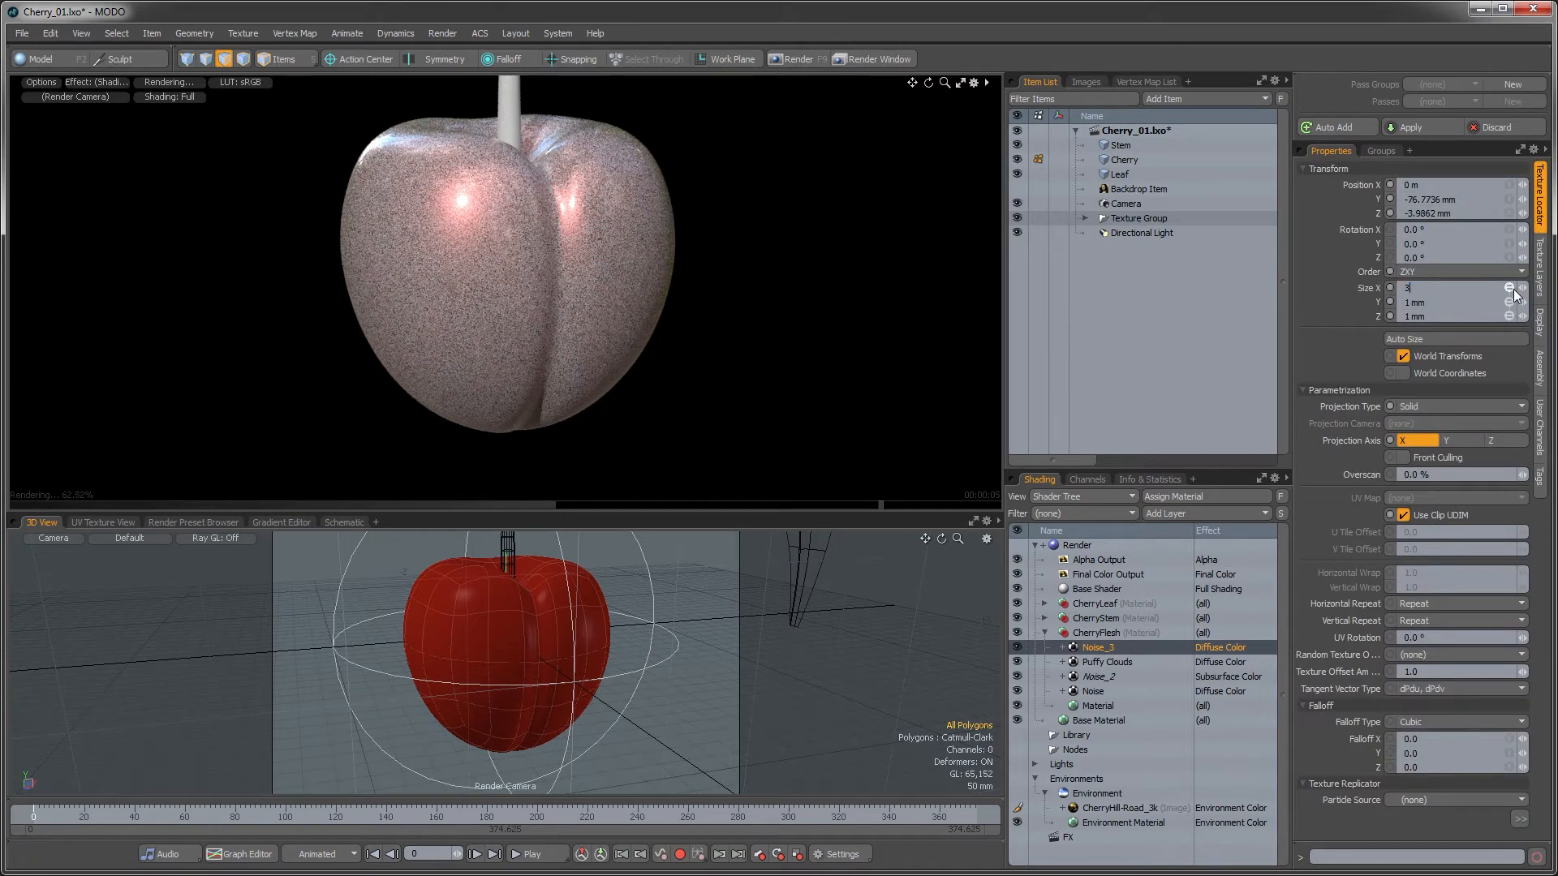
{"action": "key", "text": "Return"}
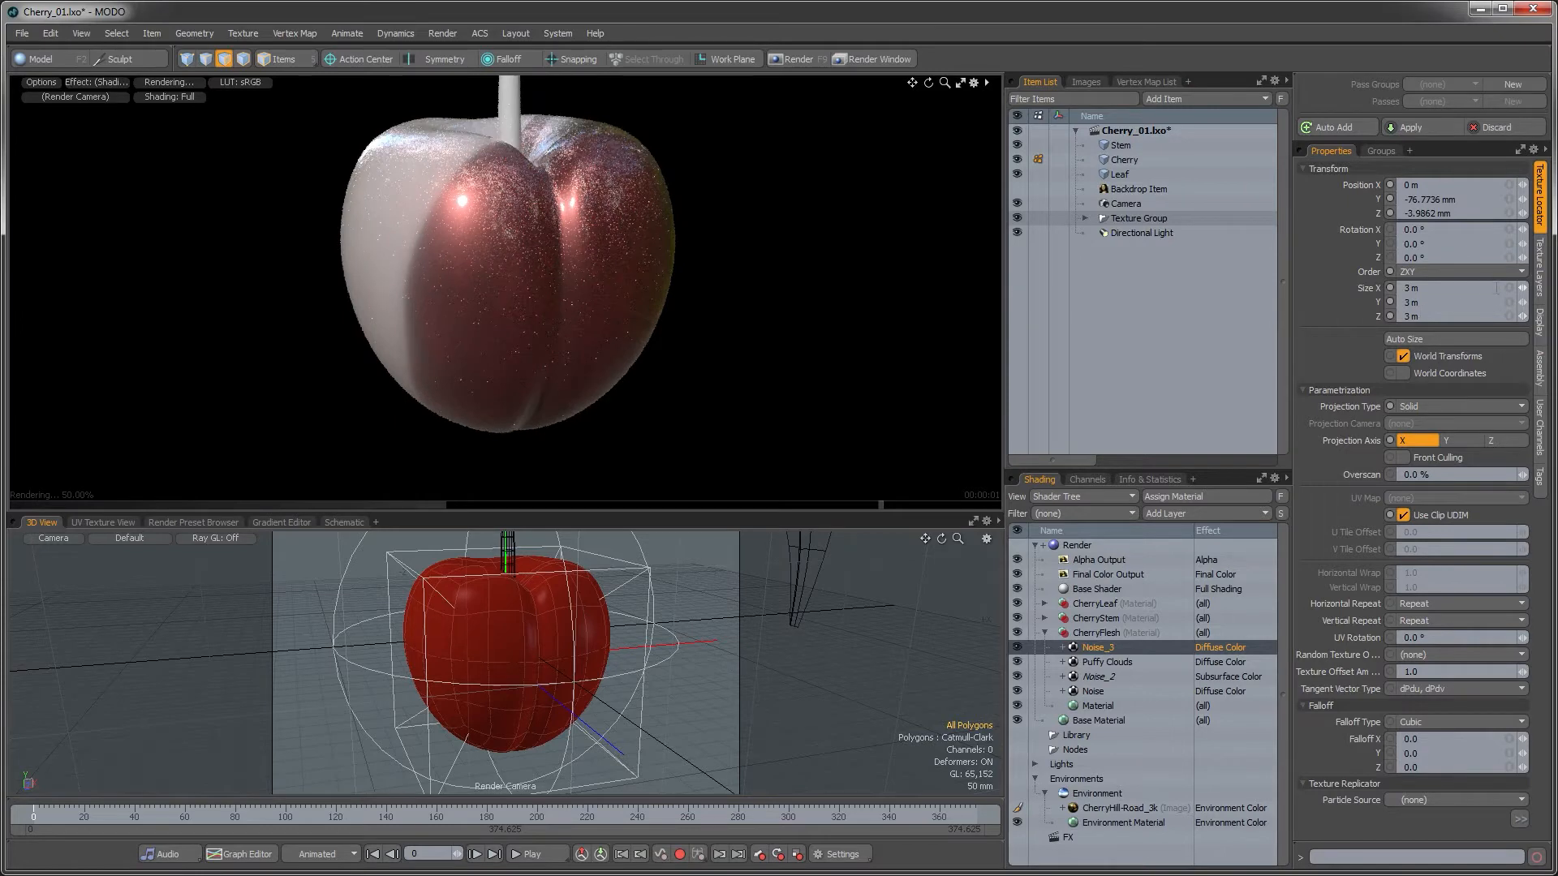
{"action": "left_click", "coordinate": [1491, 289]}
{"action": "type", "text": "3"}
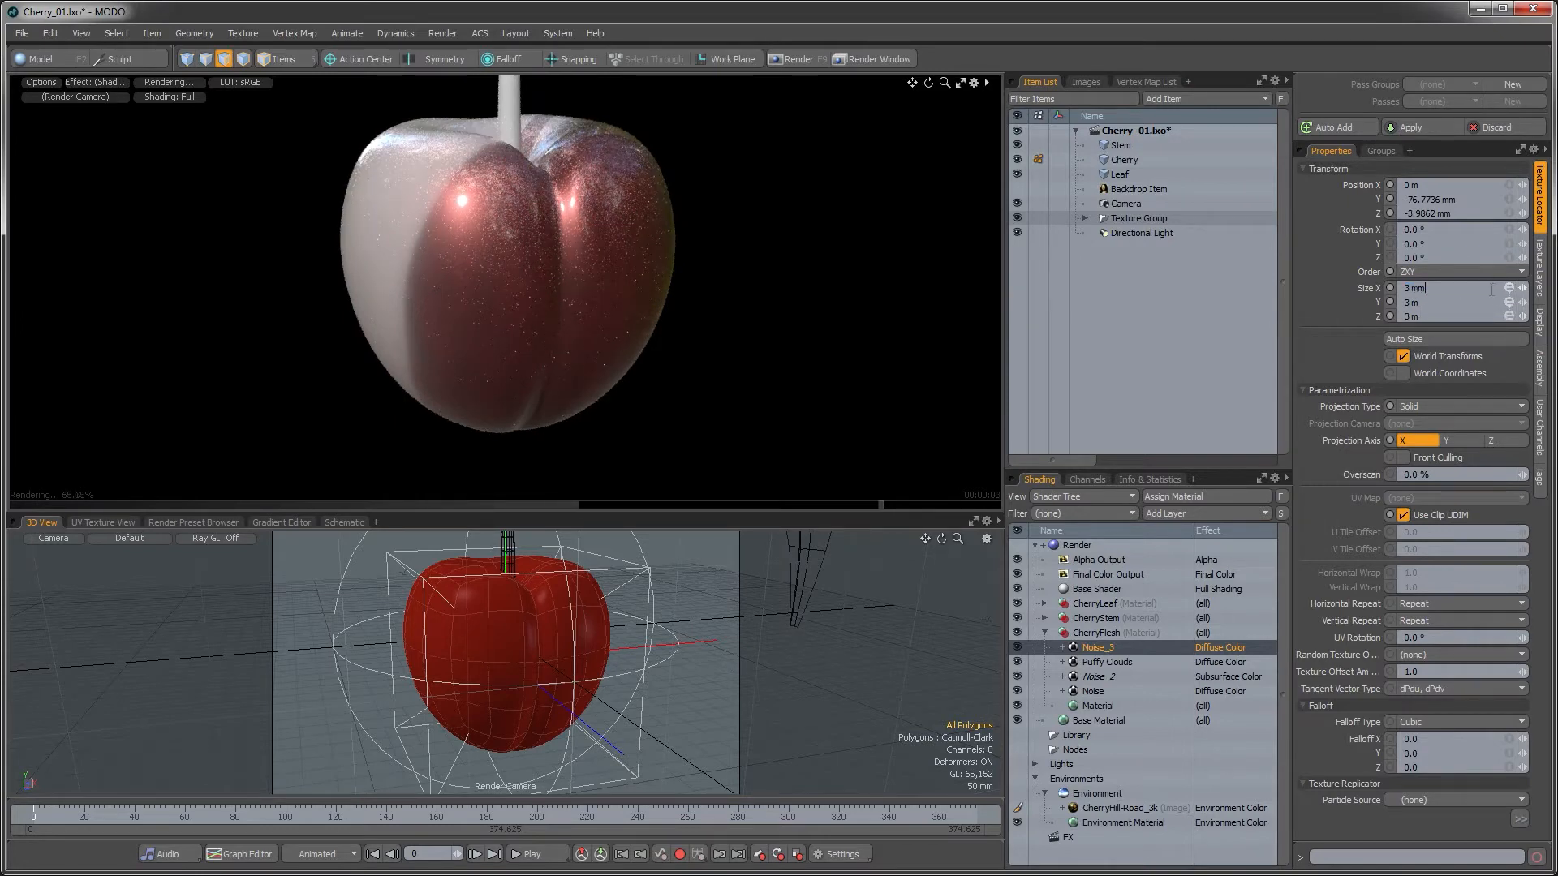
{"action": "type", "text": " mm"}
{"action": "key", "text": "Return"}
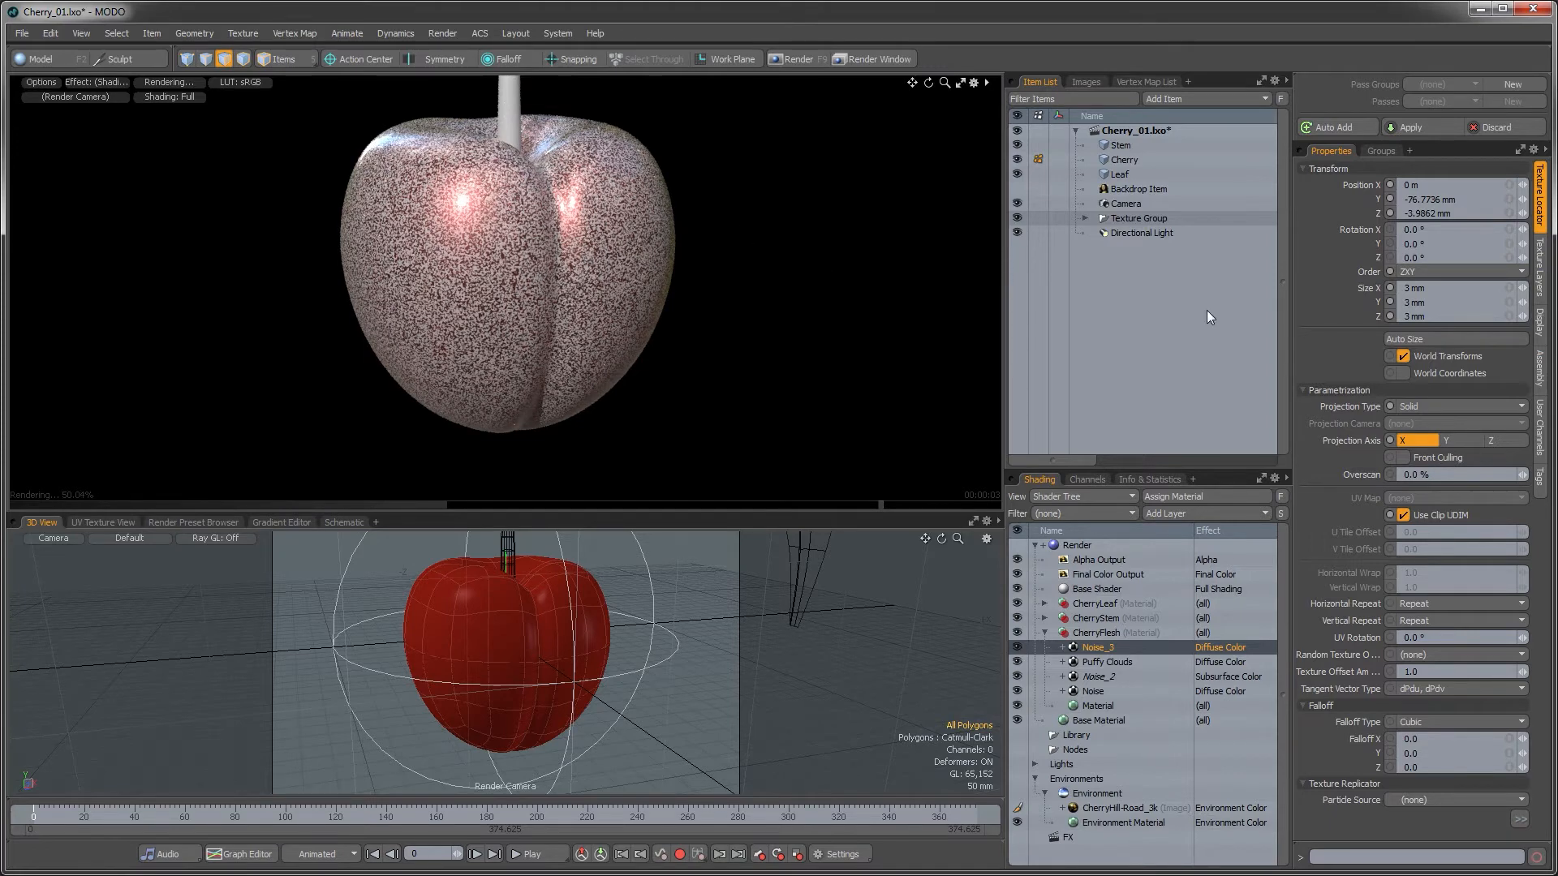
- Set the topmost CherryFlesh noise texture's size to 1.25 mm on all axes and change its effect to Bump
{"action": "left_click", "coordinate": [1493, 288]}
{"action": "type", "text": "1.25 mm"}
{"action": "left_click", "coordinate": [1509, 288]}
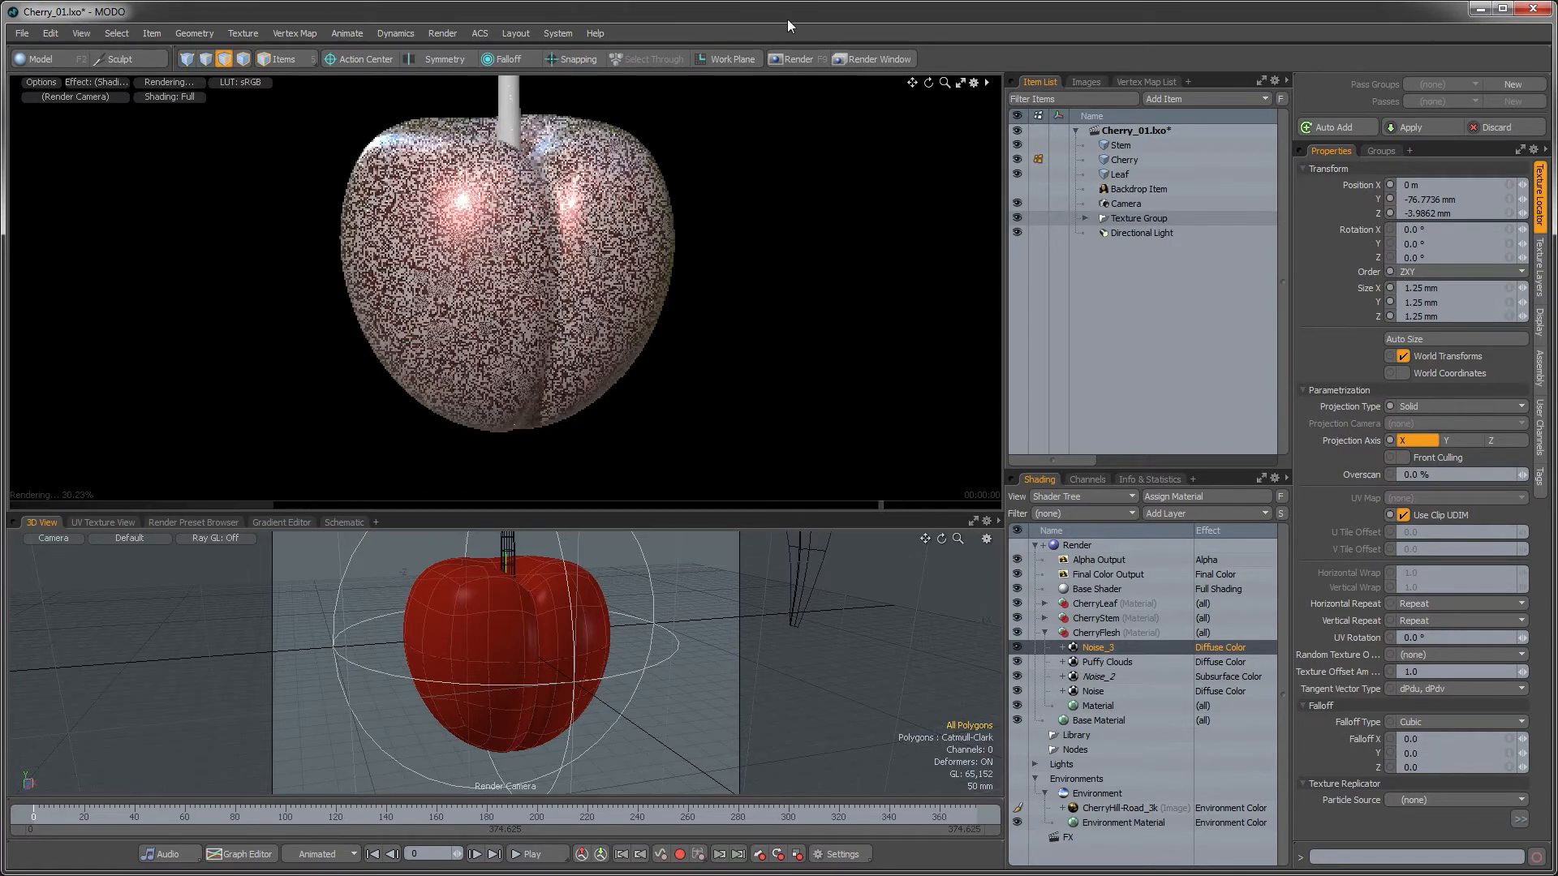
{"action": "left_click", "coordinate": [1217, 653]}
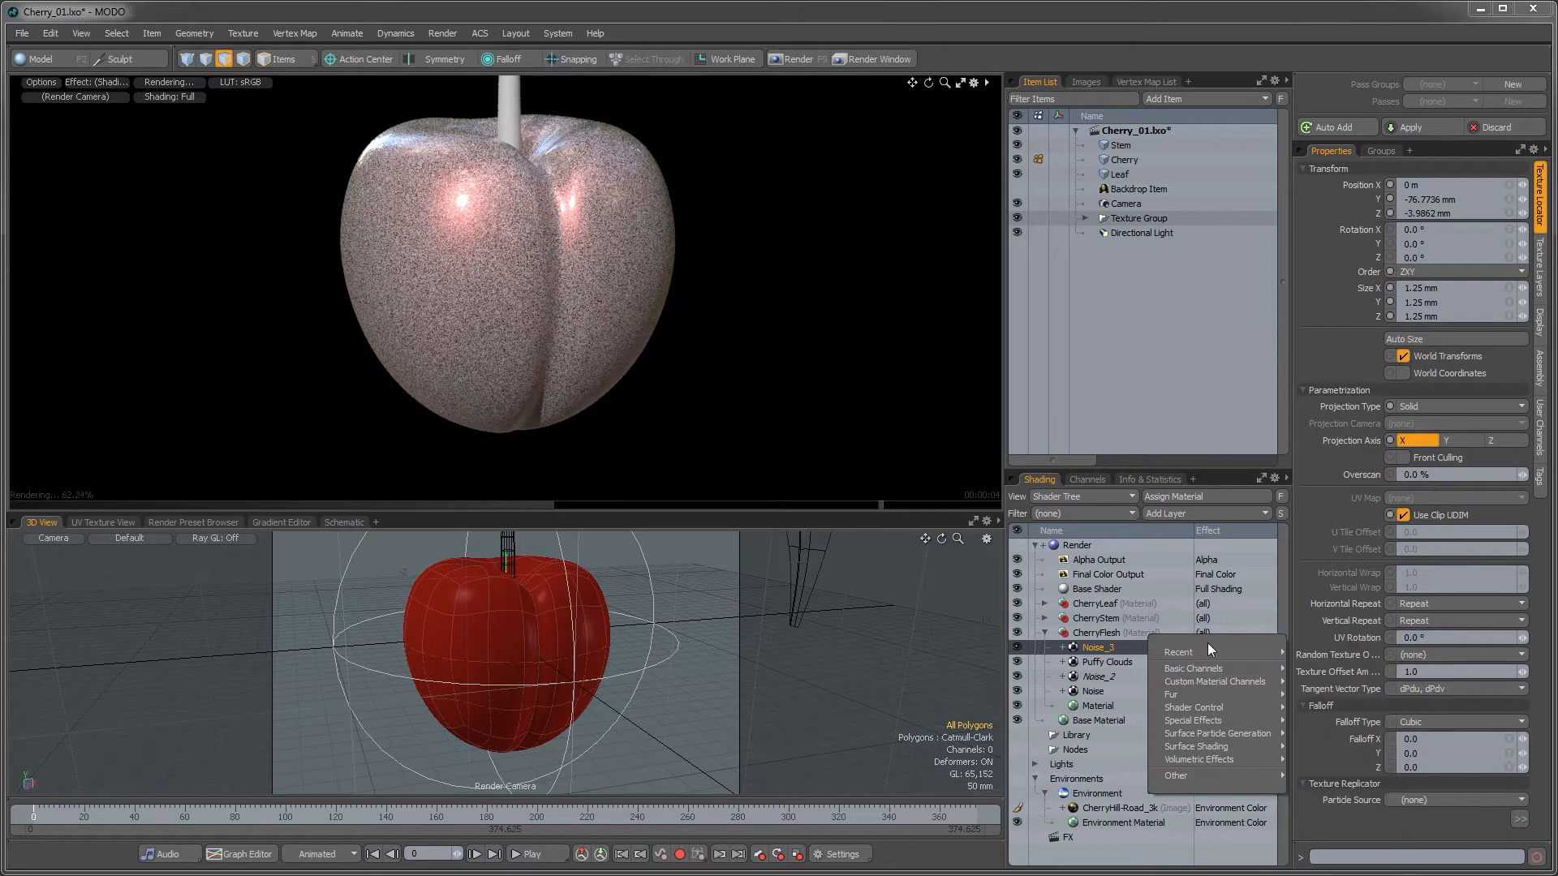
{"action": "left_click", "coordinate": [1305, 690]}
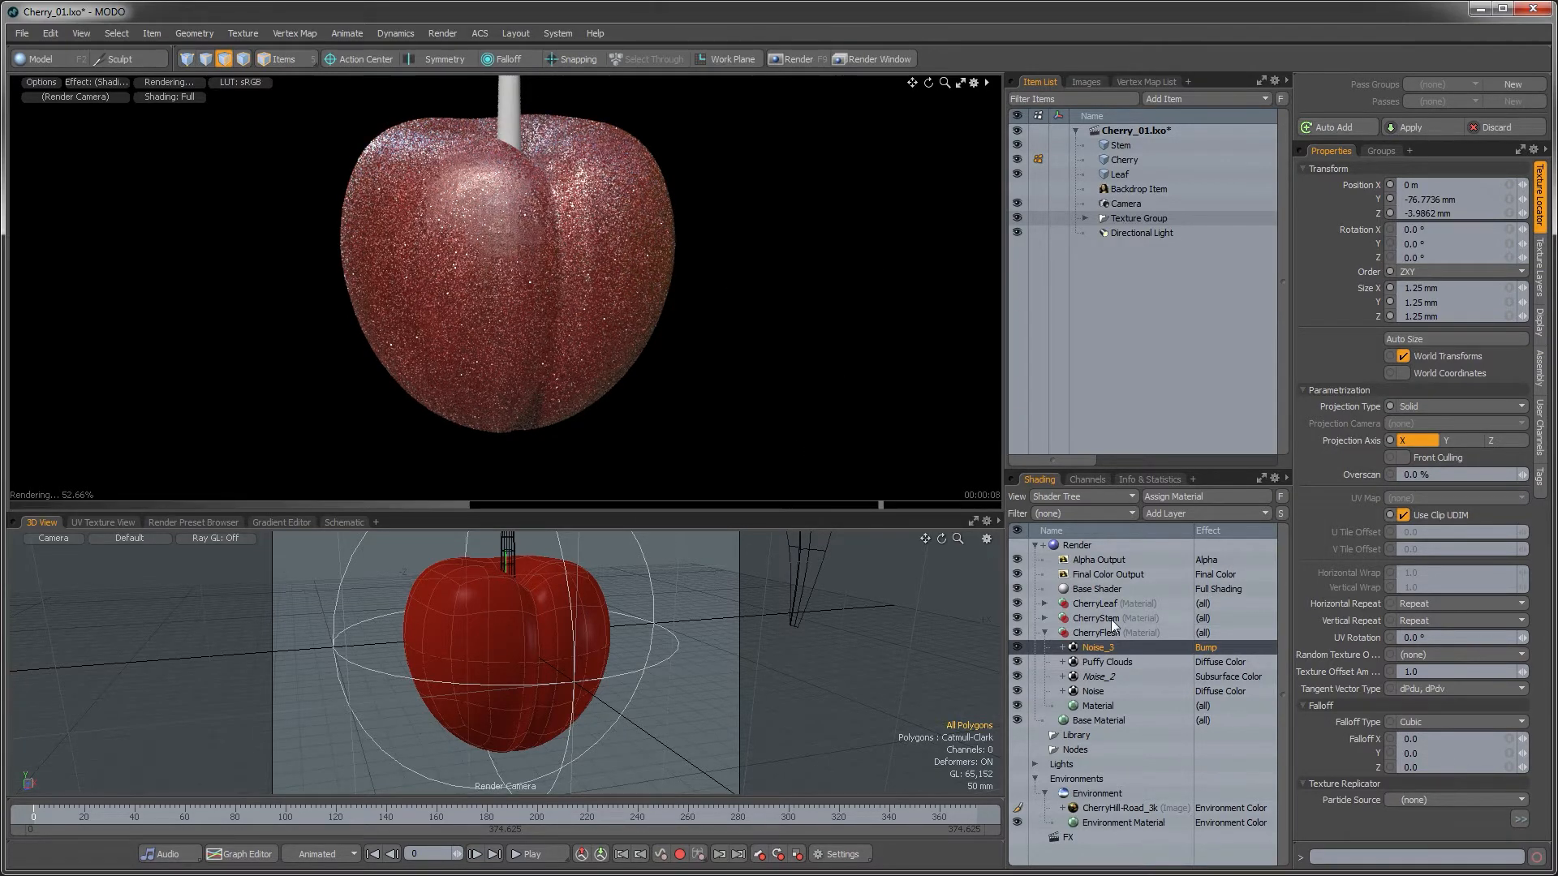
- Set the CherryFlesh material's bump amplitude to 100 um
{"action": "left_click", "coordinate": [1095, 708]}
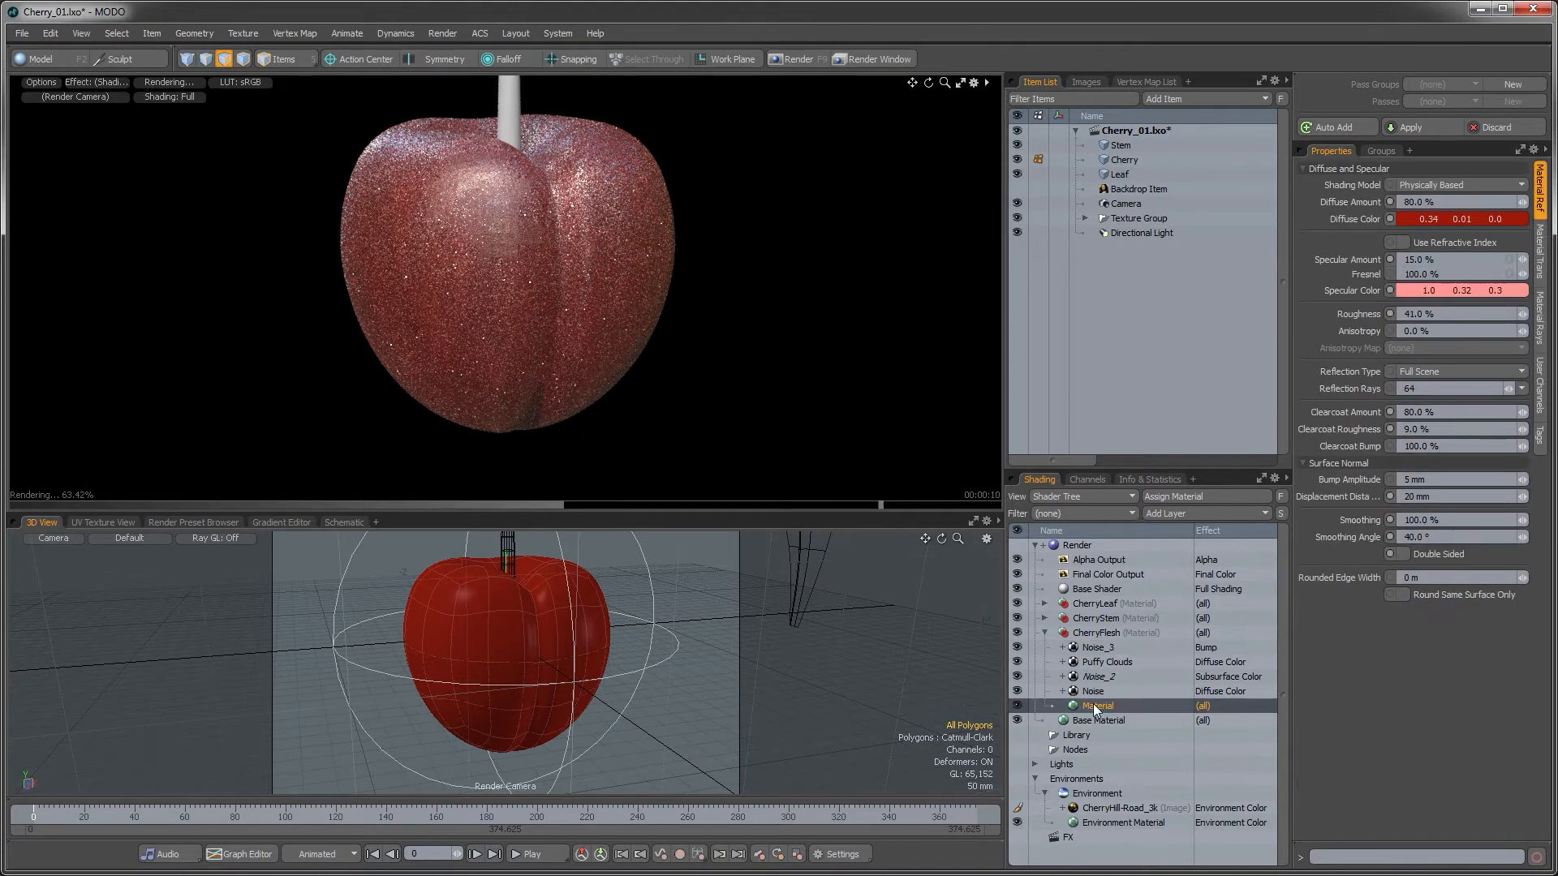
{"action": "left_click", "coordinate": [1424, 480]}
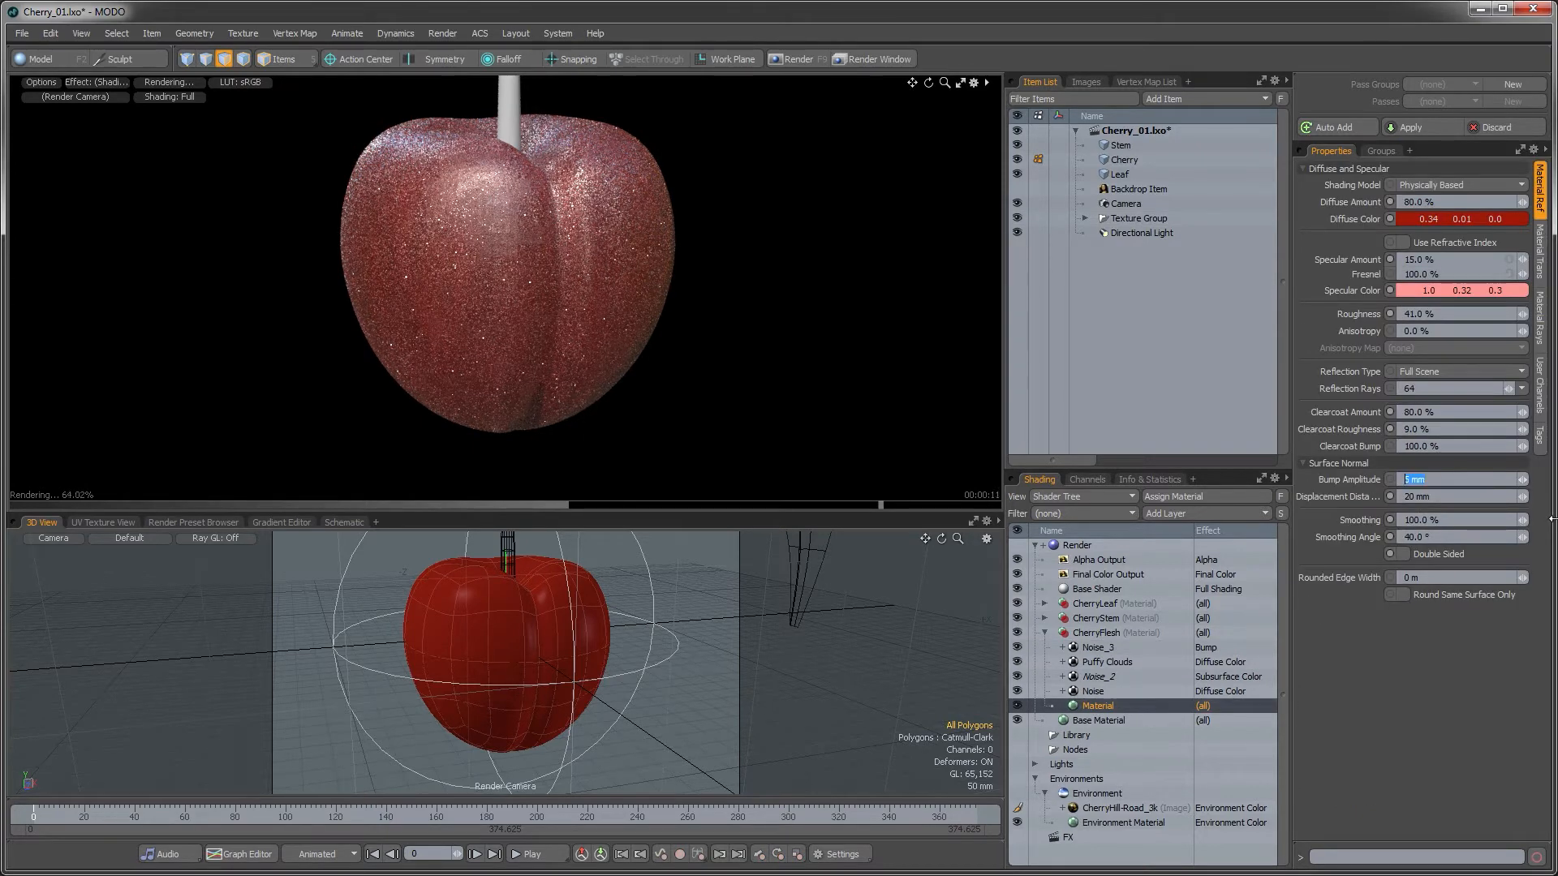
{"action": "type", "text": "200"}
{"action": "key", "text": "Return"}
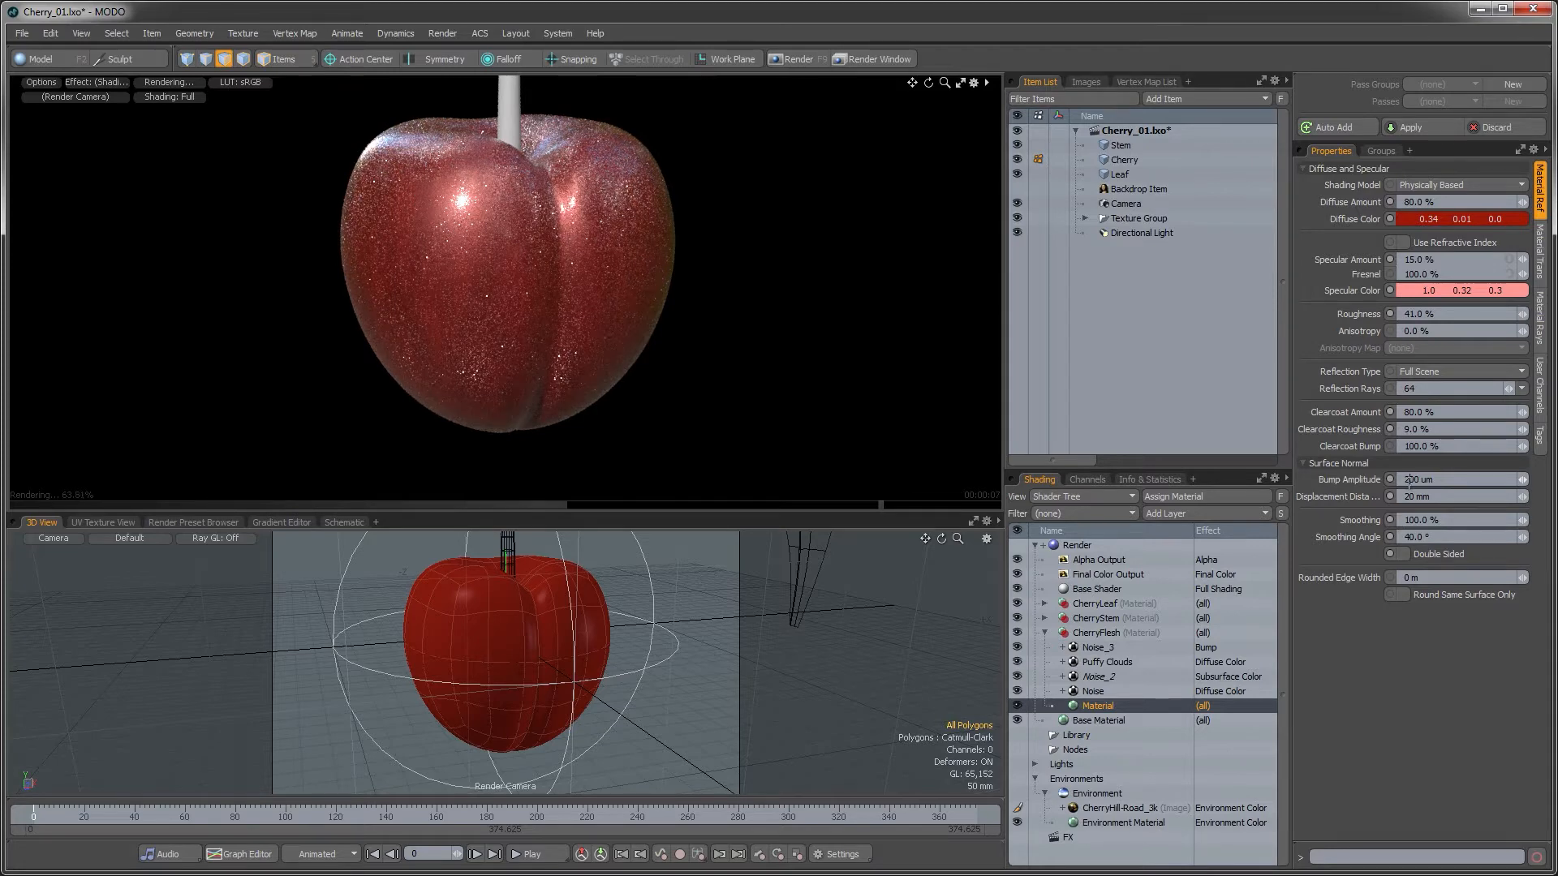
{"action": "key", "text": "Return"}
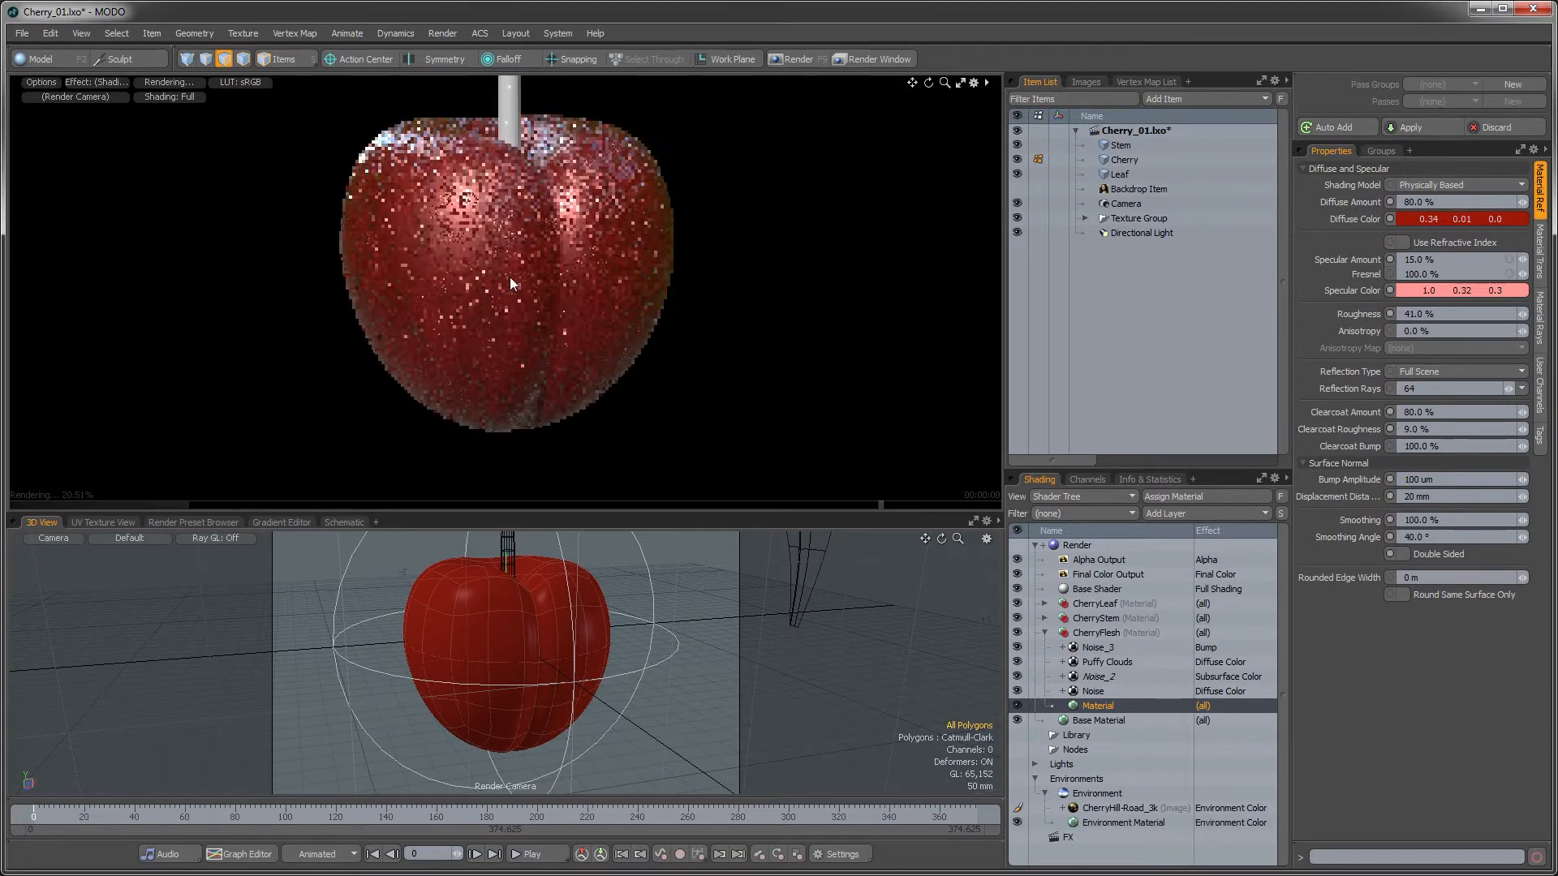
- Set the CherryFlesh material's clearcoat bump to 30%
{"action": "left_click_drag", "start_coordinate": [510, 275], "coordinate": [434, 207], "text": "ctrl+alt"}
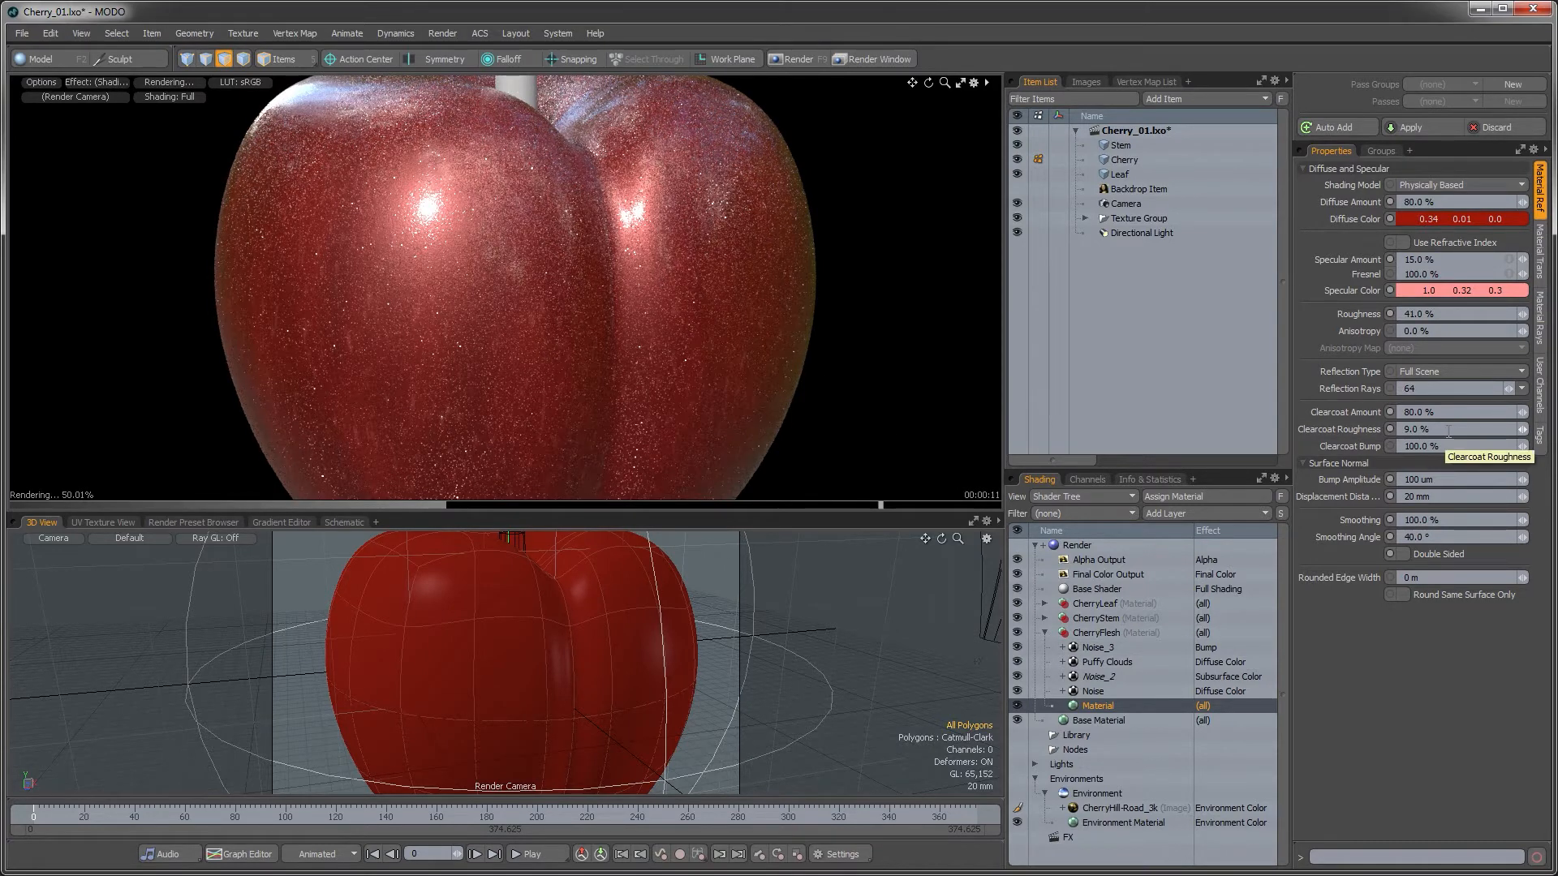
{"action": "left_click_drag", "start_coordinate": [1443, 447], "coordinate": [1372, 444]}
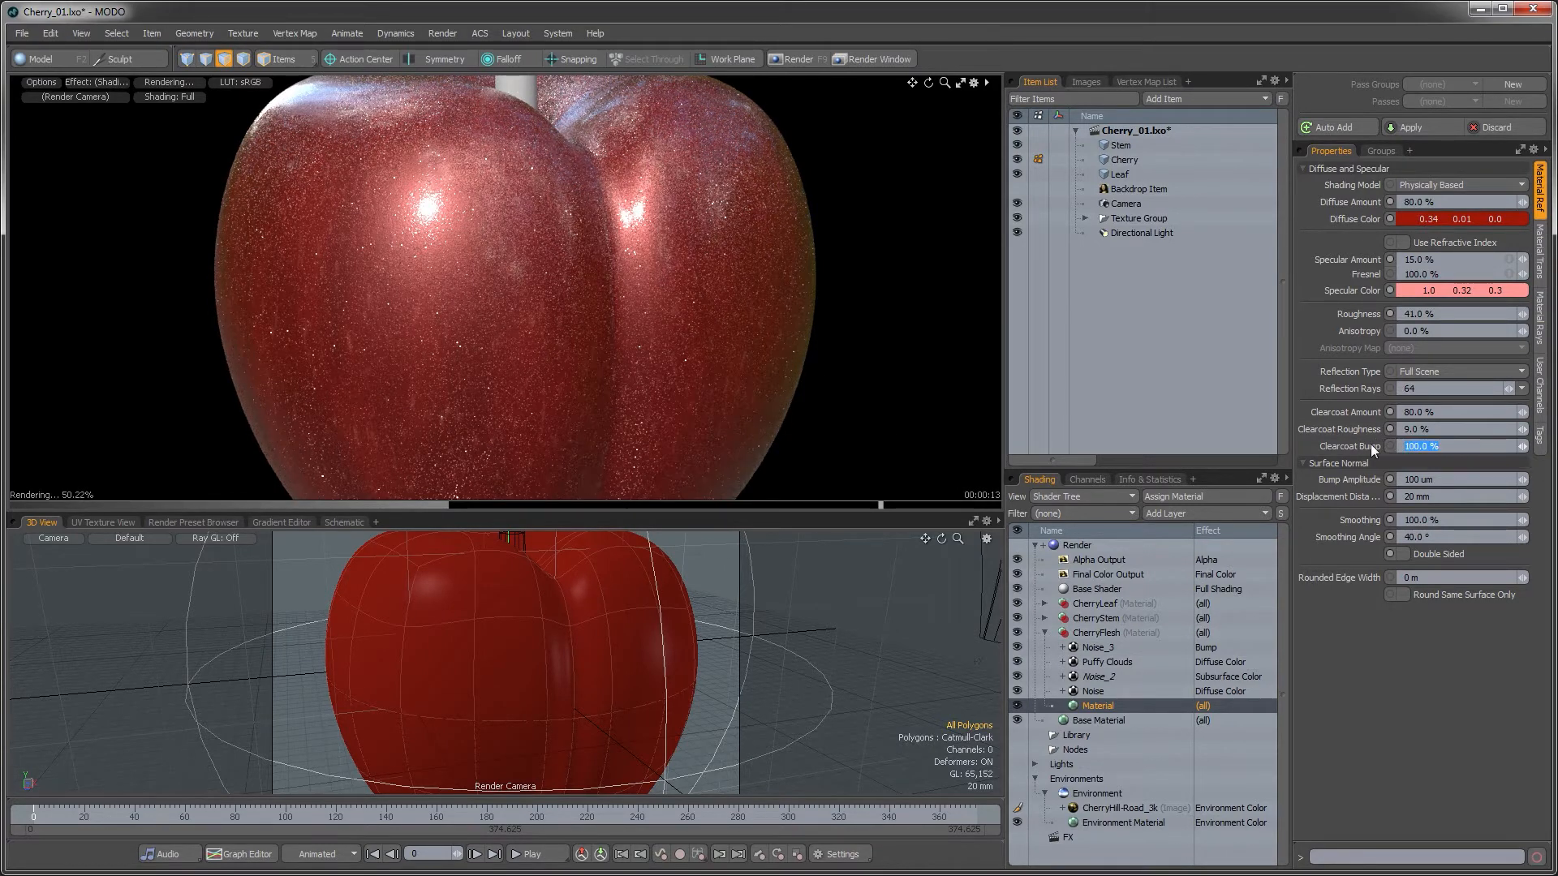
{"action": "type", "text": "30"}
{"action": "key", "text": "Return"}
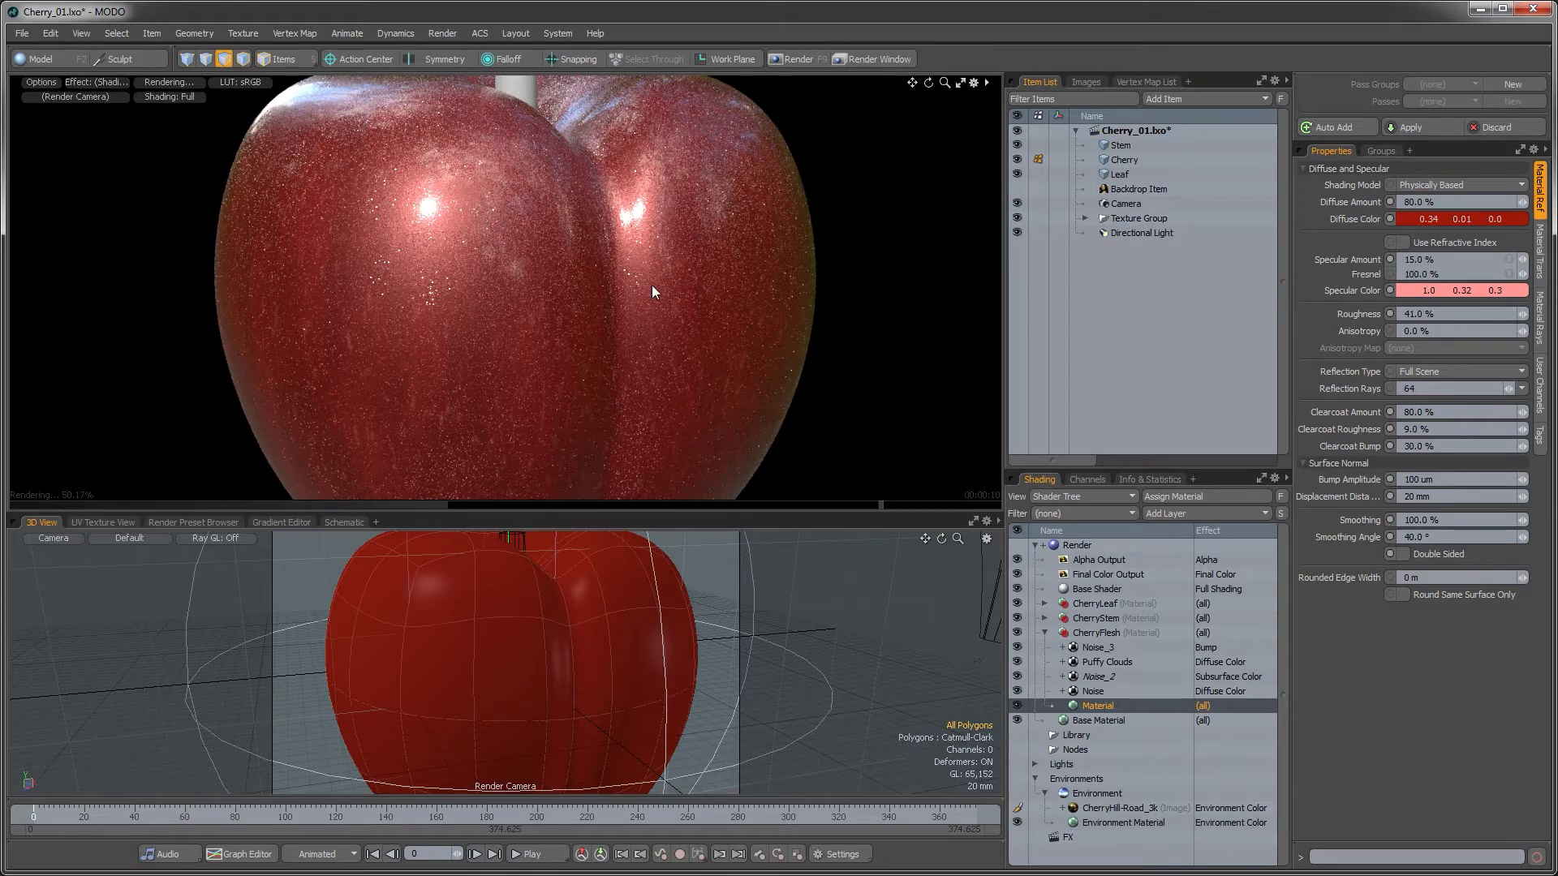
- Raise the Puffy Clouds texture's opacity to 50%
{"action": "left_click_drag", "start_coordinate": [563, 300], "coordinate": [430, 335], "text": "ctrl+alt"}
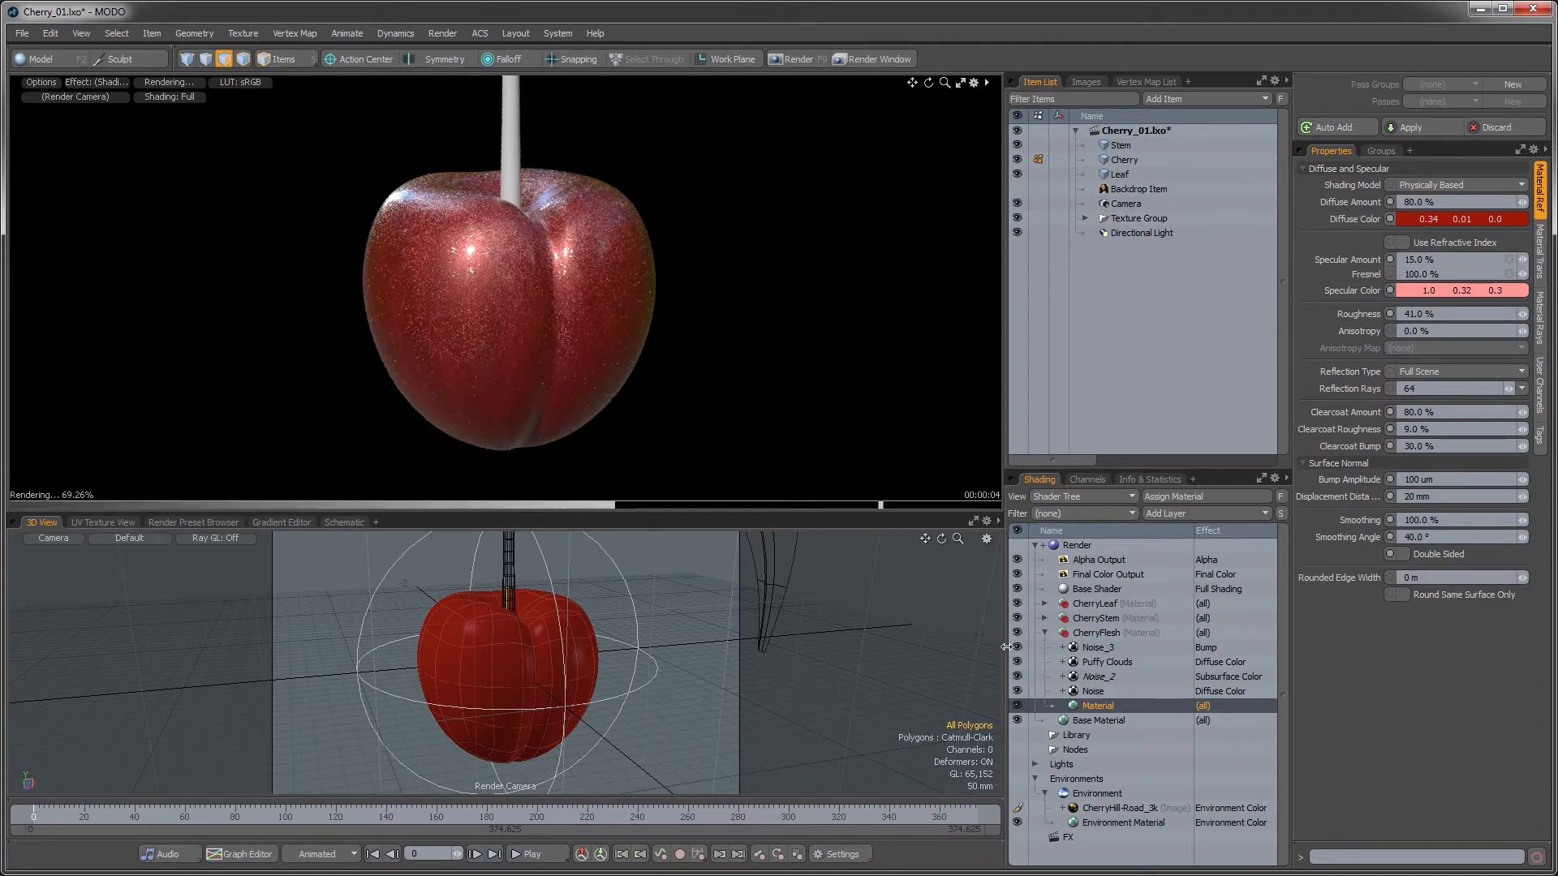
{"action": "left_click", "coordinate": [1102, 660]}
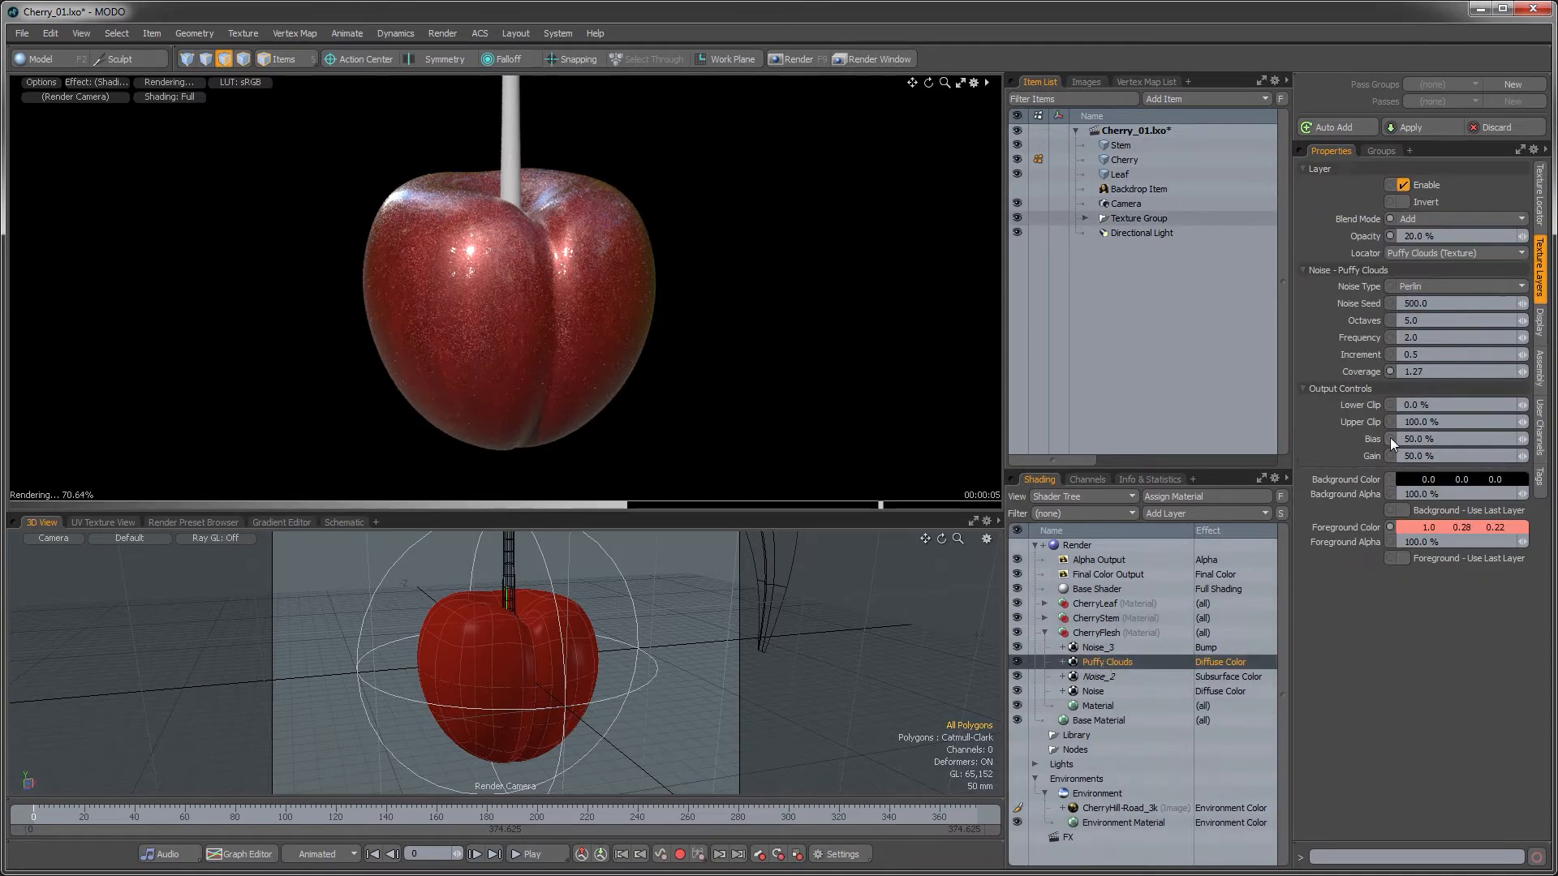
{"action": "left_click", "coordinate": [1412, 236]}
{"action": "key", "text": "Return"}
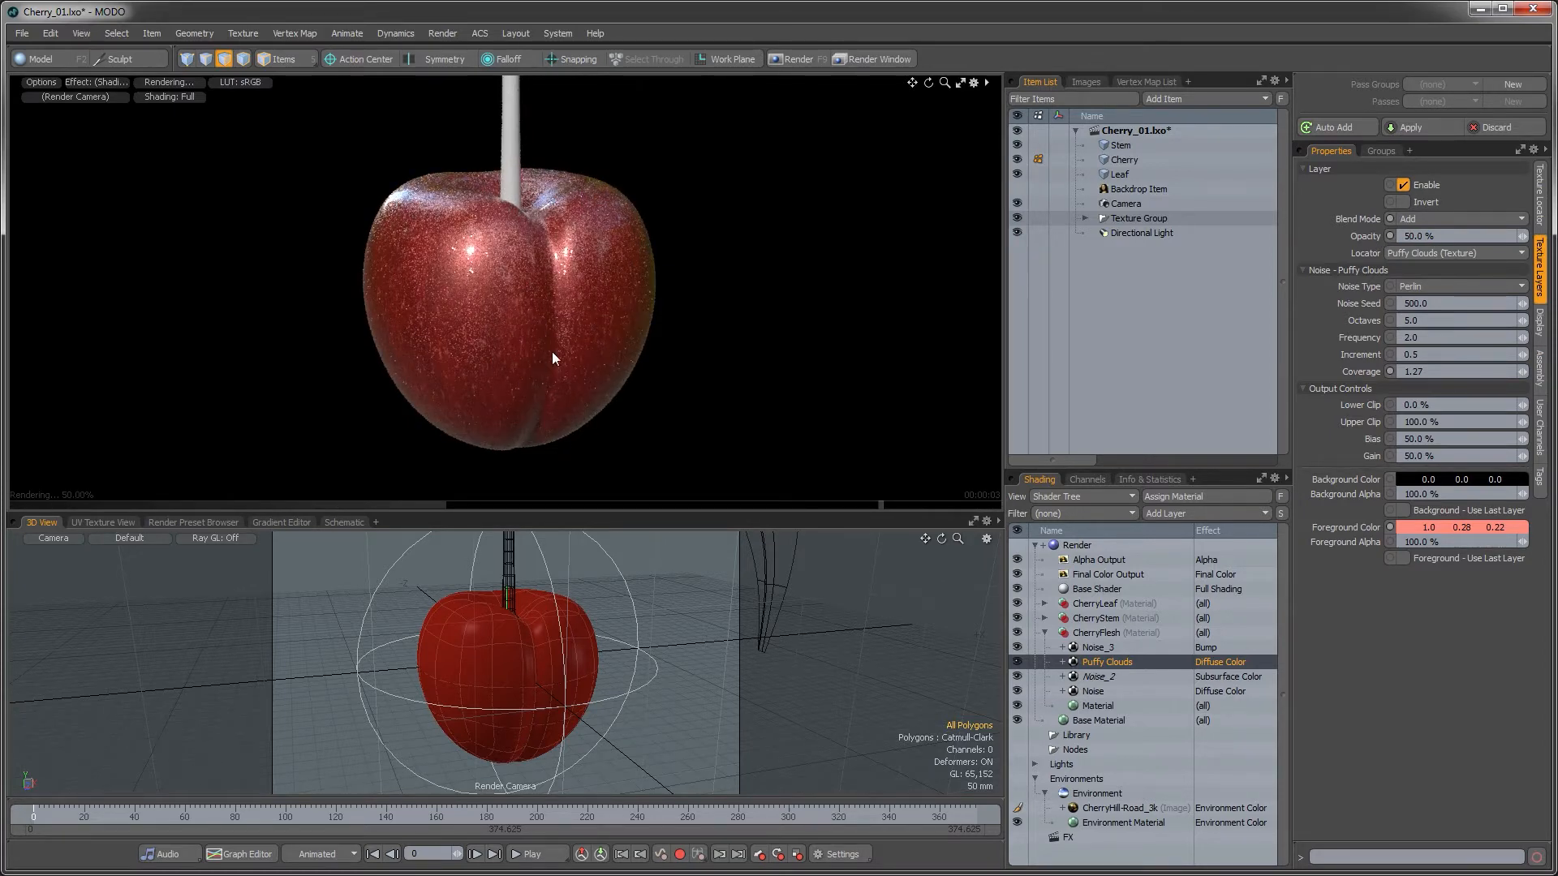
- Save the scene as Cherry_02.lxo in the Video_06 folder, replacing the existing file
{"action": "scroll", "coordinate": [680, 327], "scroll_direction": "down", "scroll_amount": 4}
{"action": "left_click_drag", "start_coordinate": [528, 343], "coordinate": [522, 392], "text": "alt+shift"}
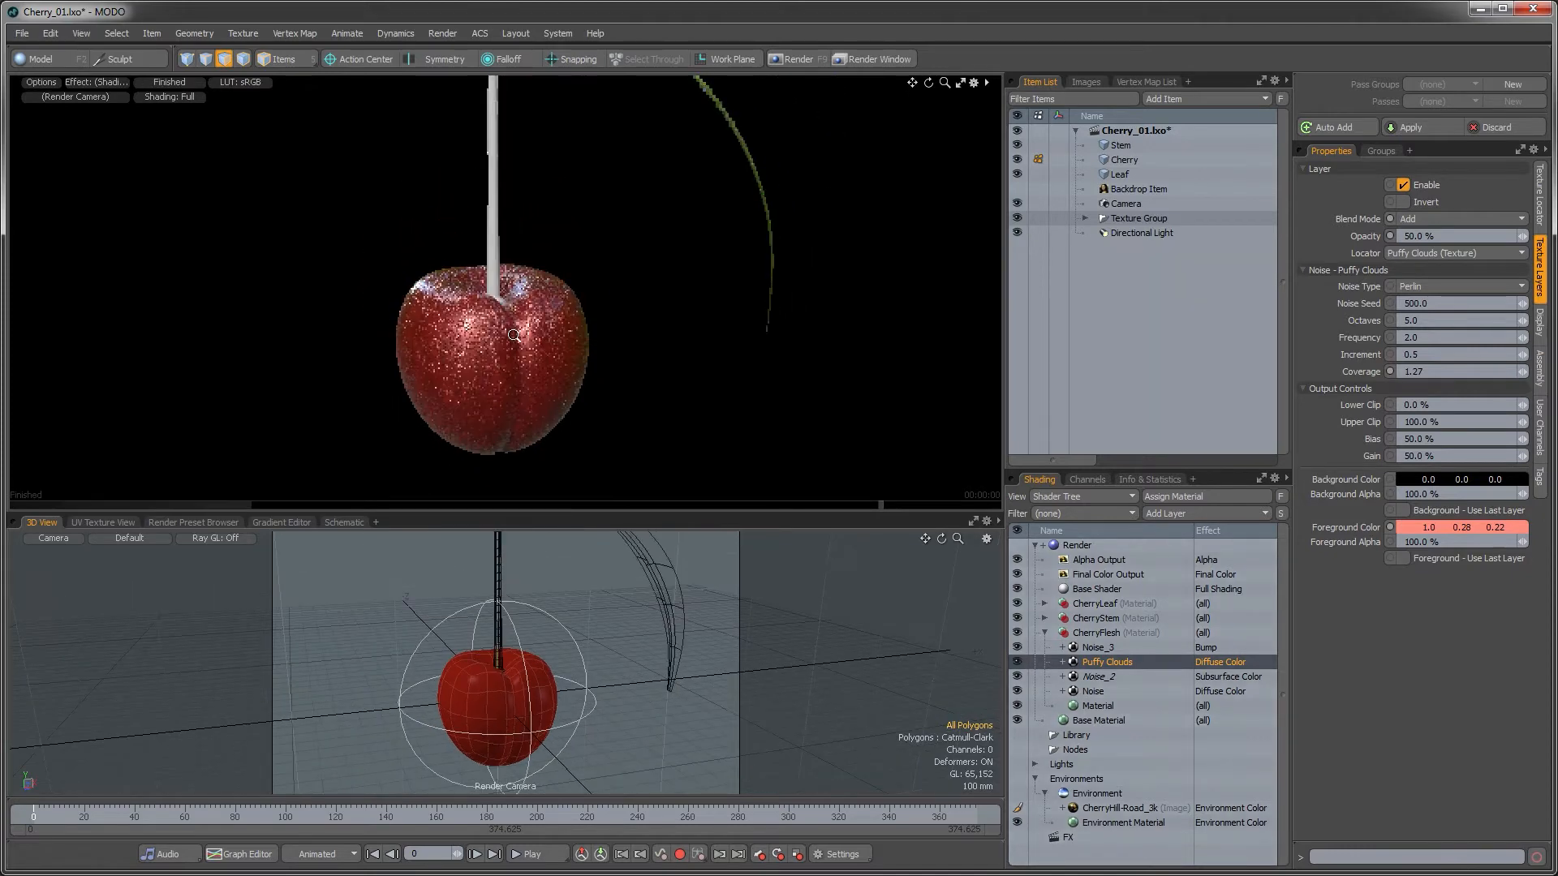
{"action": "scroll", "coordinate": [522, 392], "scroll_direction": "down", "scroll_amount": 3}
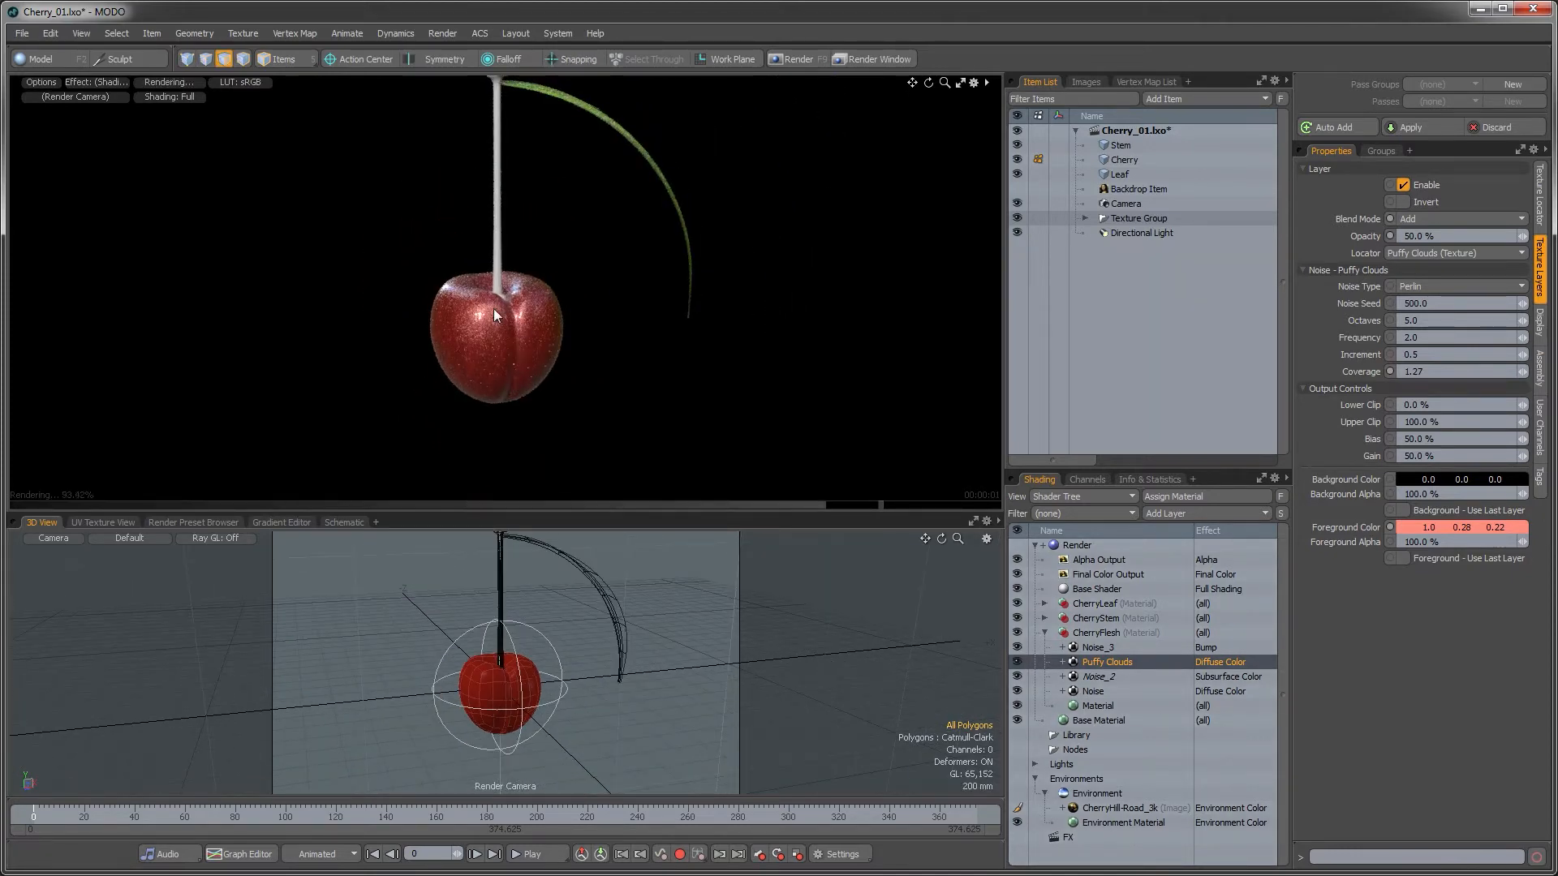
{"action": "key", "text": "3"}
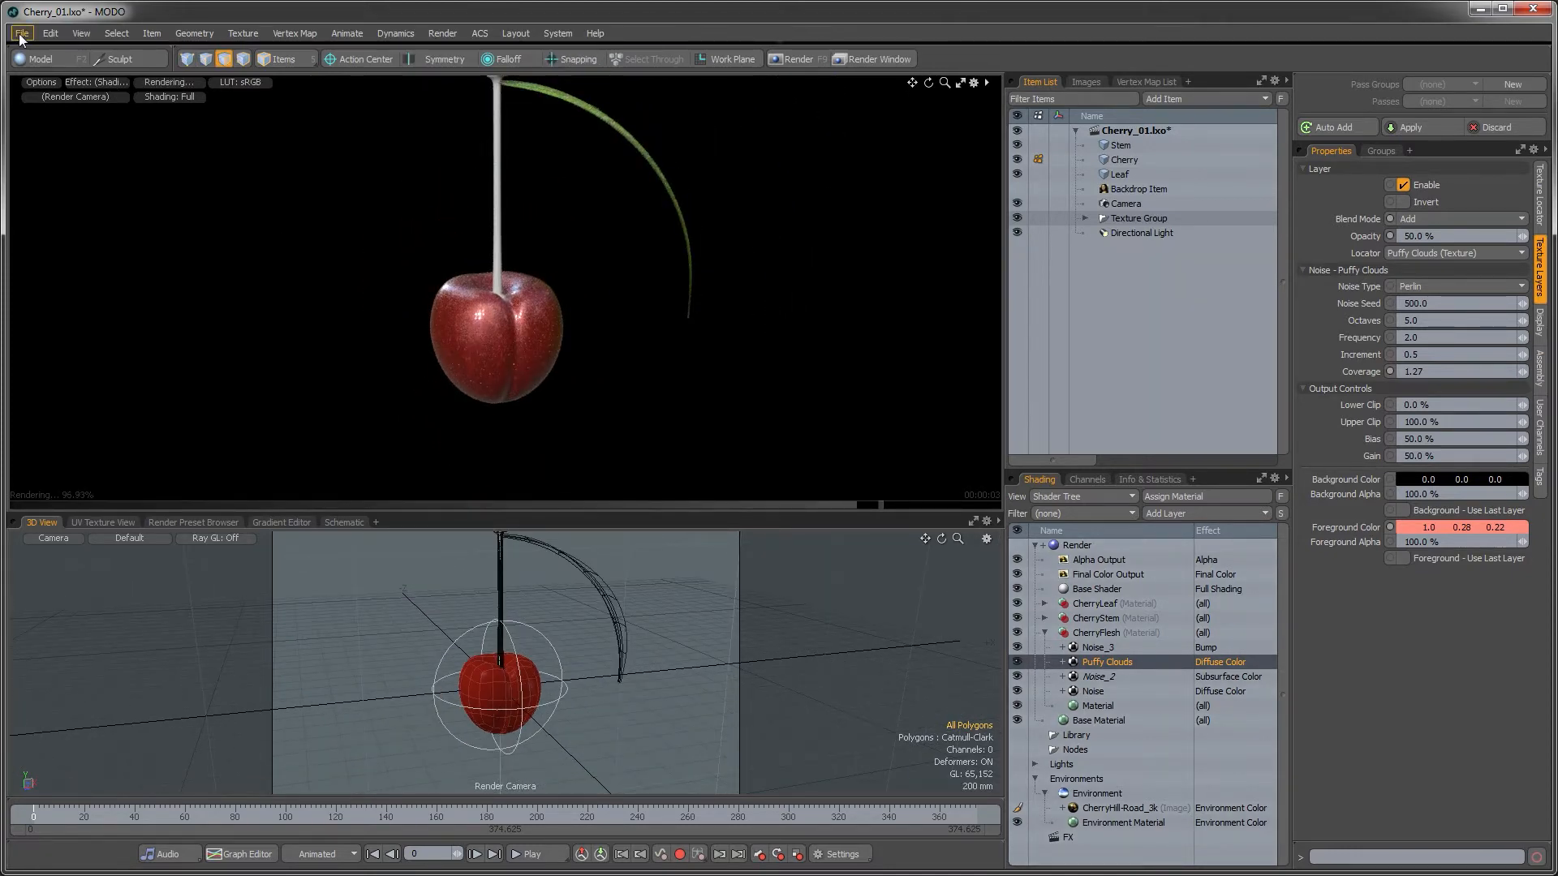
{"action": "left_click", "coordinate": [22, 33]}
{"action": "left_click", "coordinate": [48, 199]}
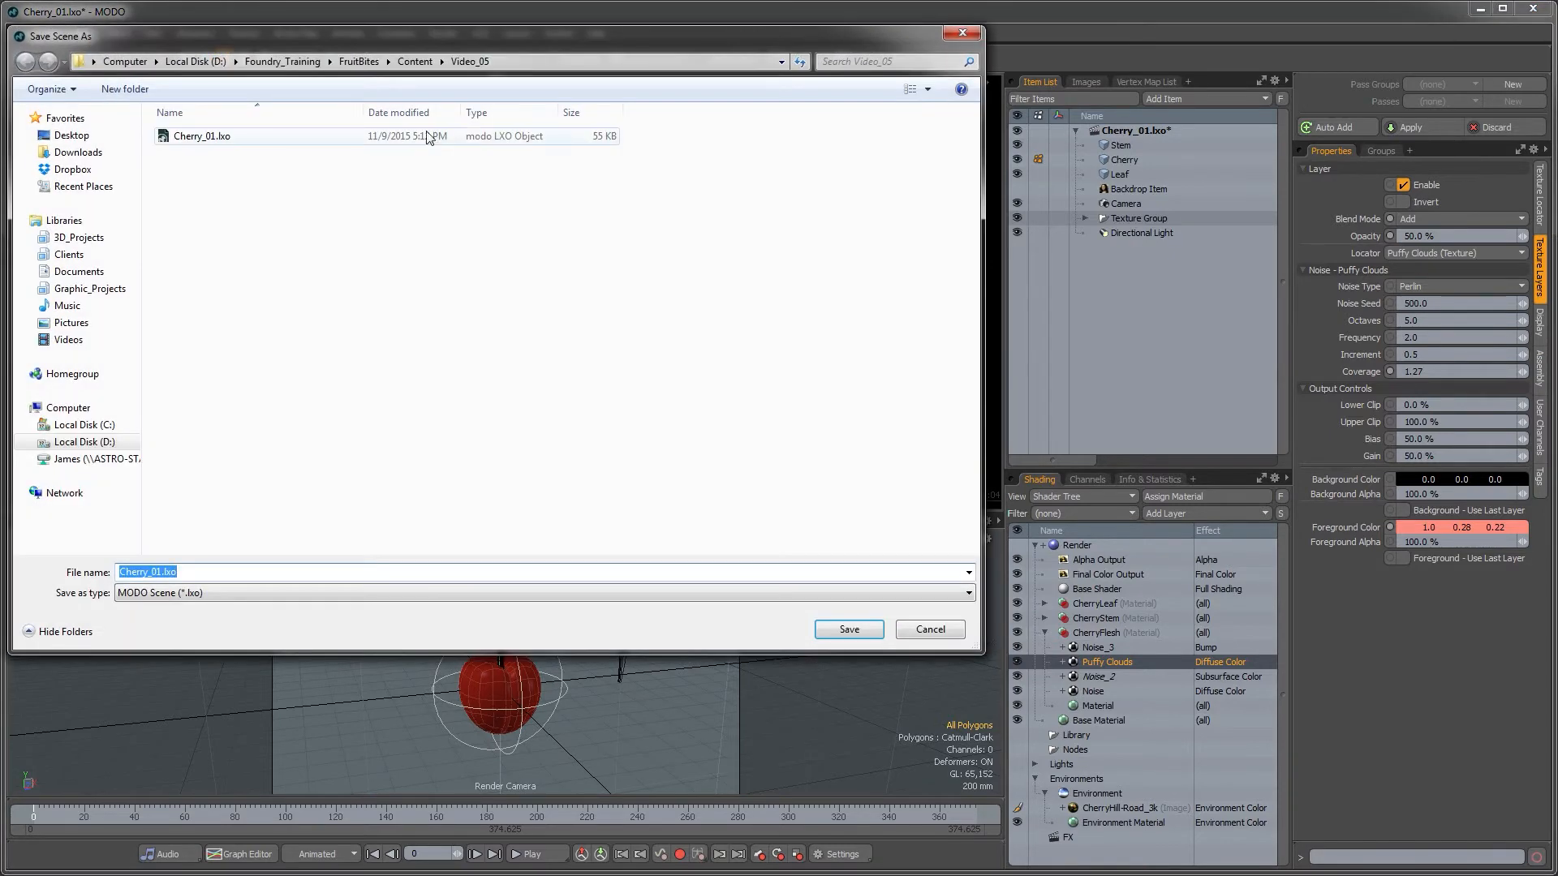
{"action": "left_click", "coordinate": [412, 68]}
{"action": "double_click", "coordinate": [195, 208]}
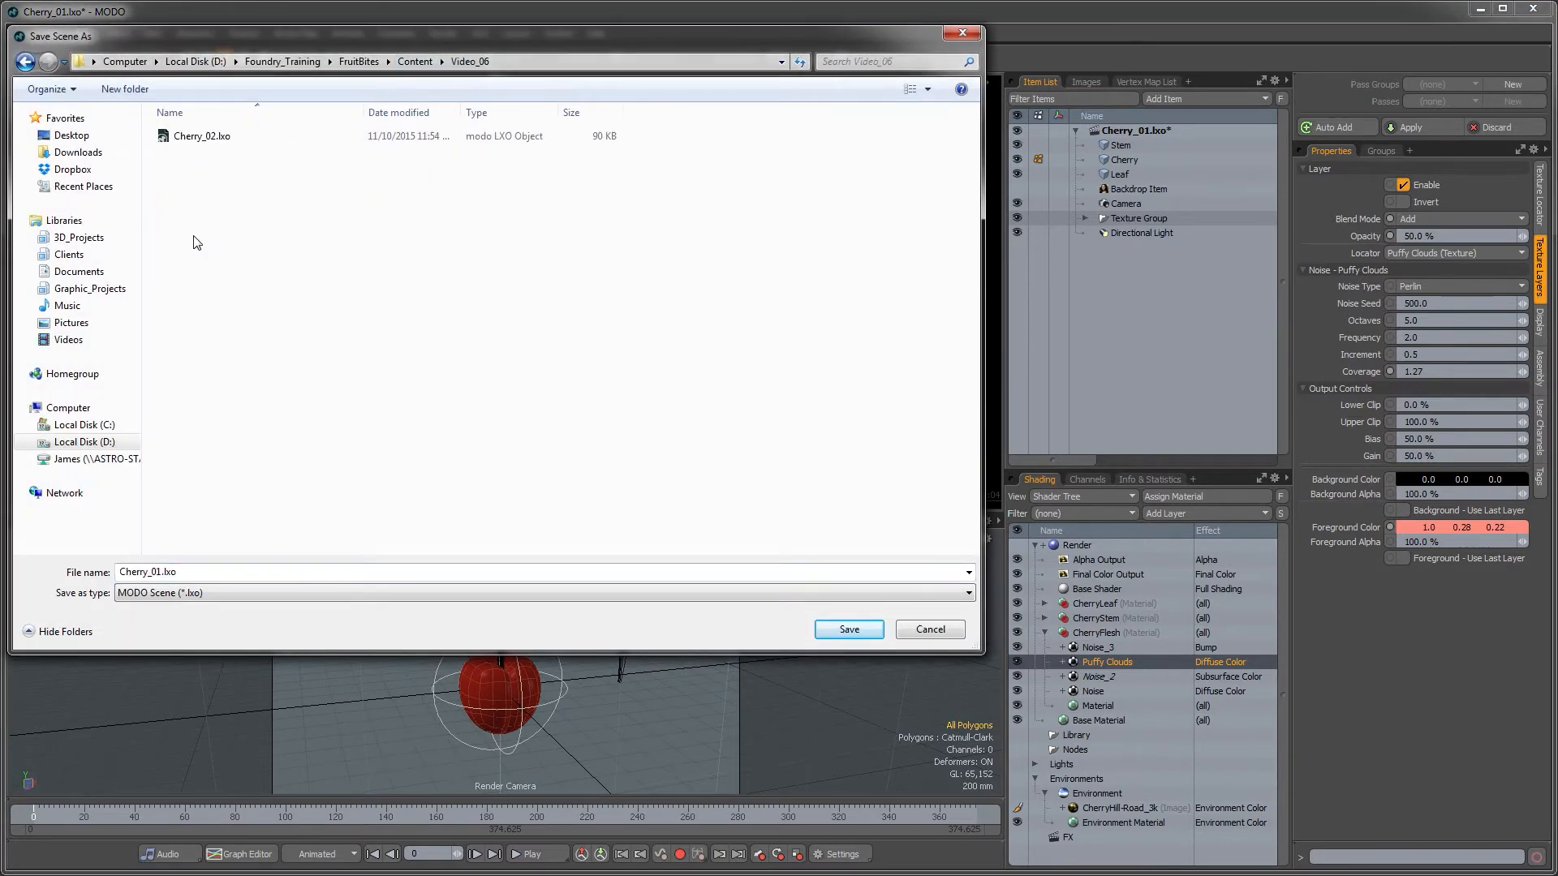
{"action": "double_click", "coordinate": [195, 136]}
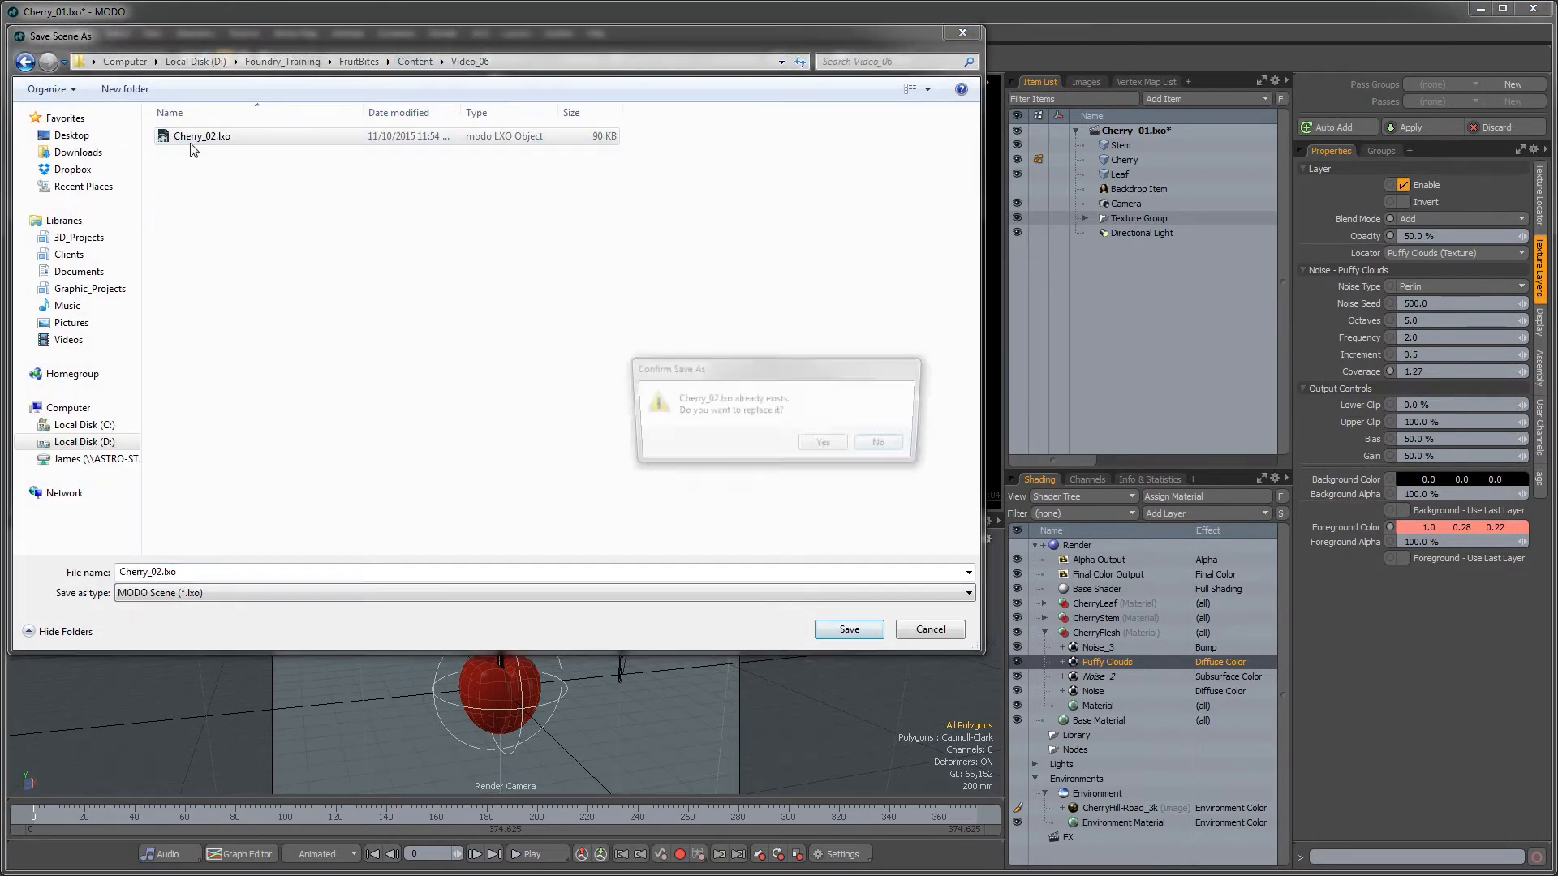
{"action": "left_click", "coordinate": [808, 451]}
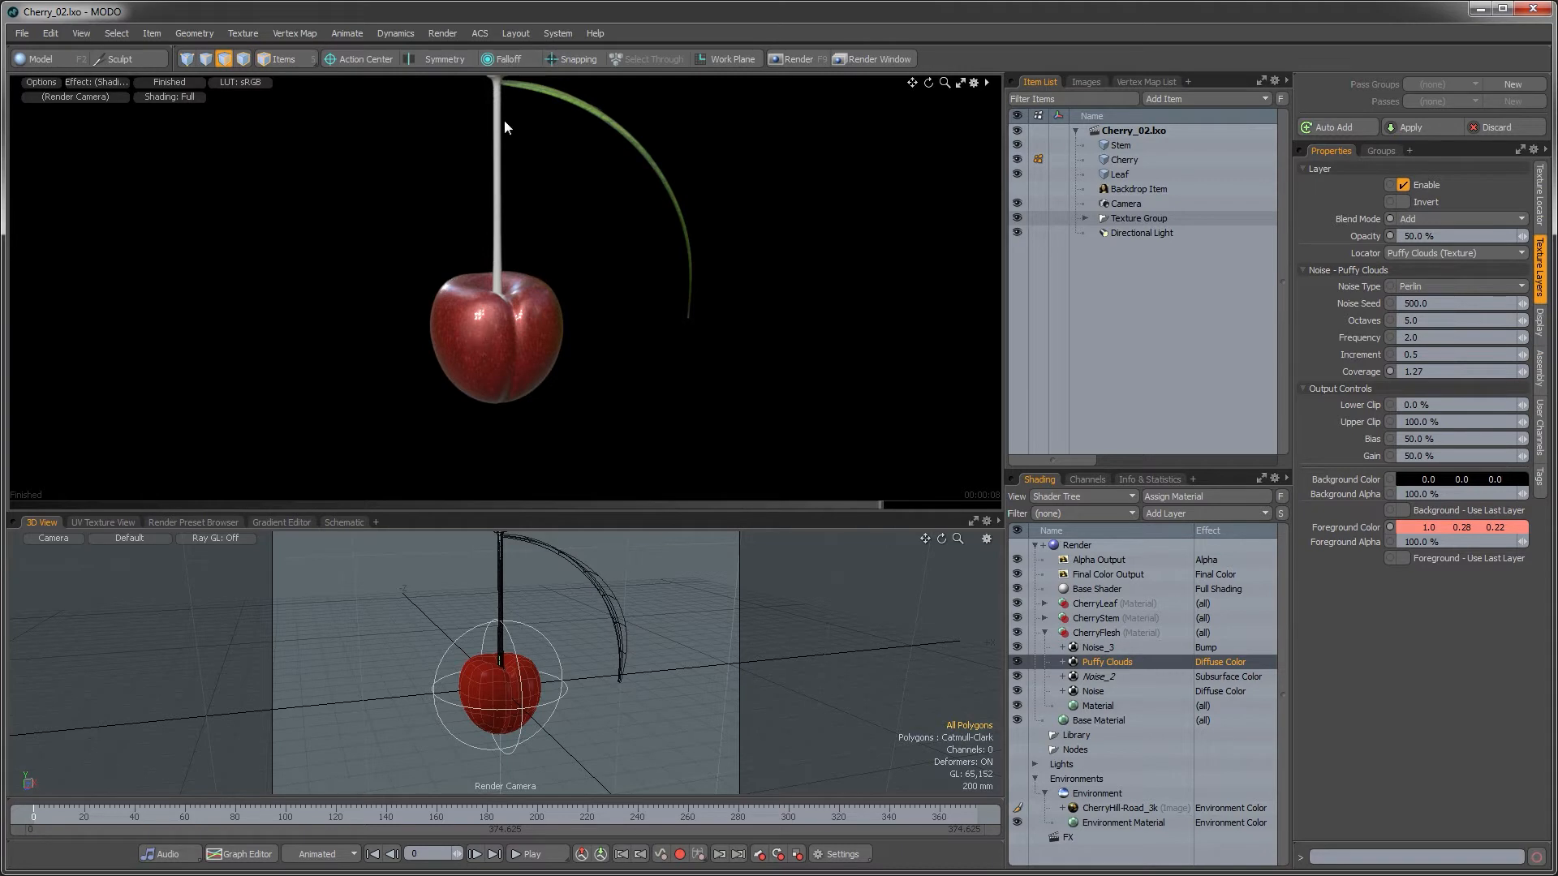
- Frame the cherry's whole stem, examine stems in the web browser's macro cherry reference photos, and return to MODO
{"action": "left_click_drag", "start_coordinate": [505, 152], "coordinate": [505, 178], "text": "alt+shift"}
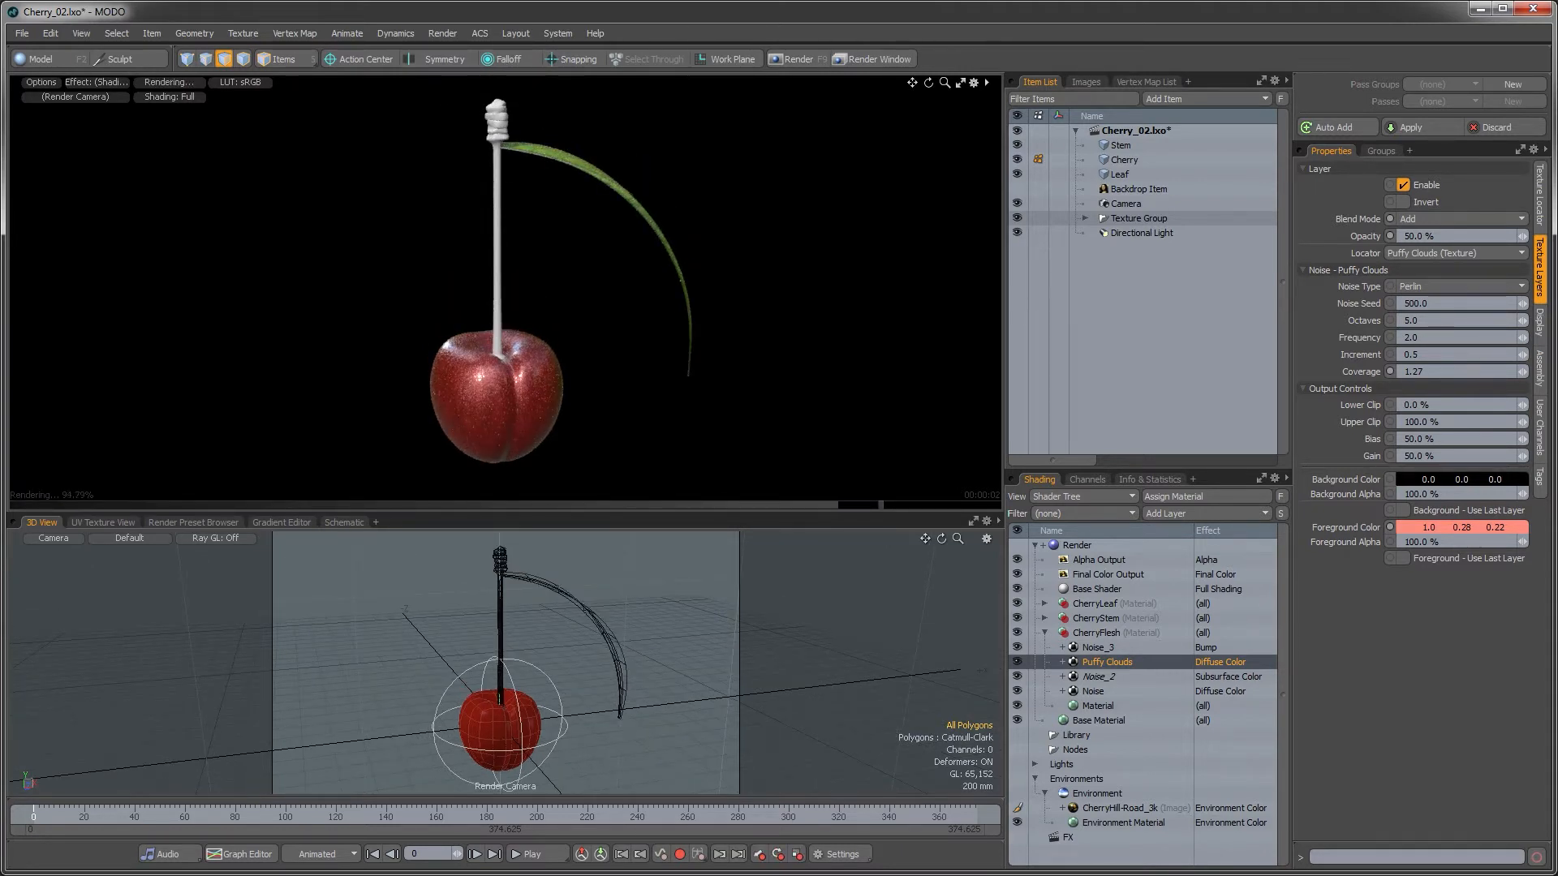
{"action": "key", "text": "alt+Tab"}
{"action": "scroll", "coordinate": [625, 395], "scroll_direction": "up", "scroll_amount": 3}
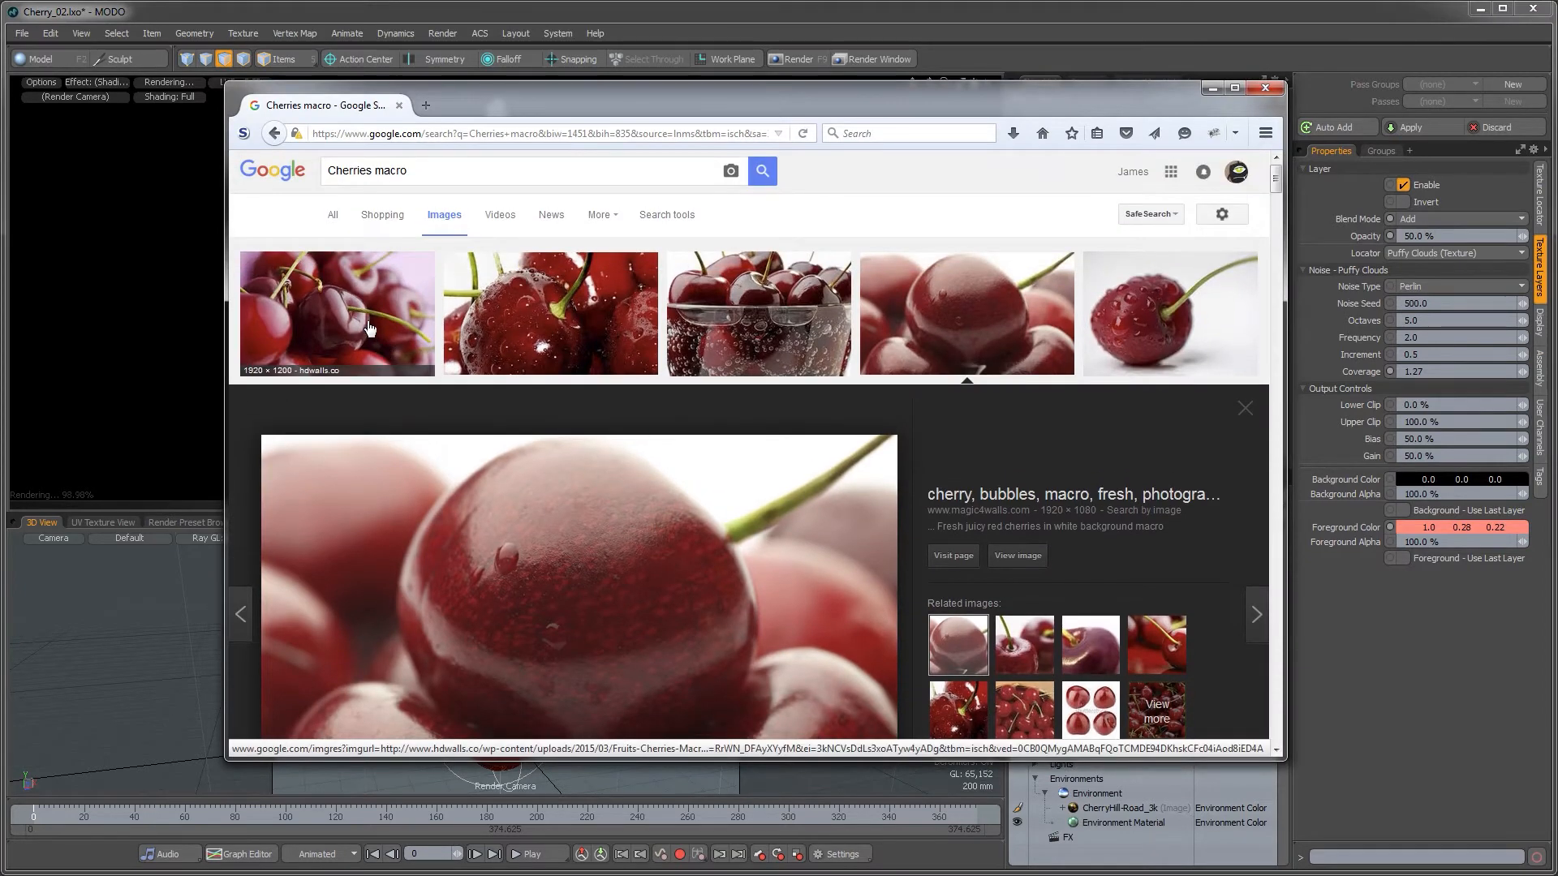
{"action": "left_click", "coordinate": [369, 328]}
{"action": "left_click", "coordinate": [572, 243]}
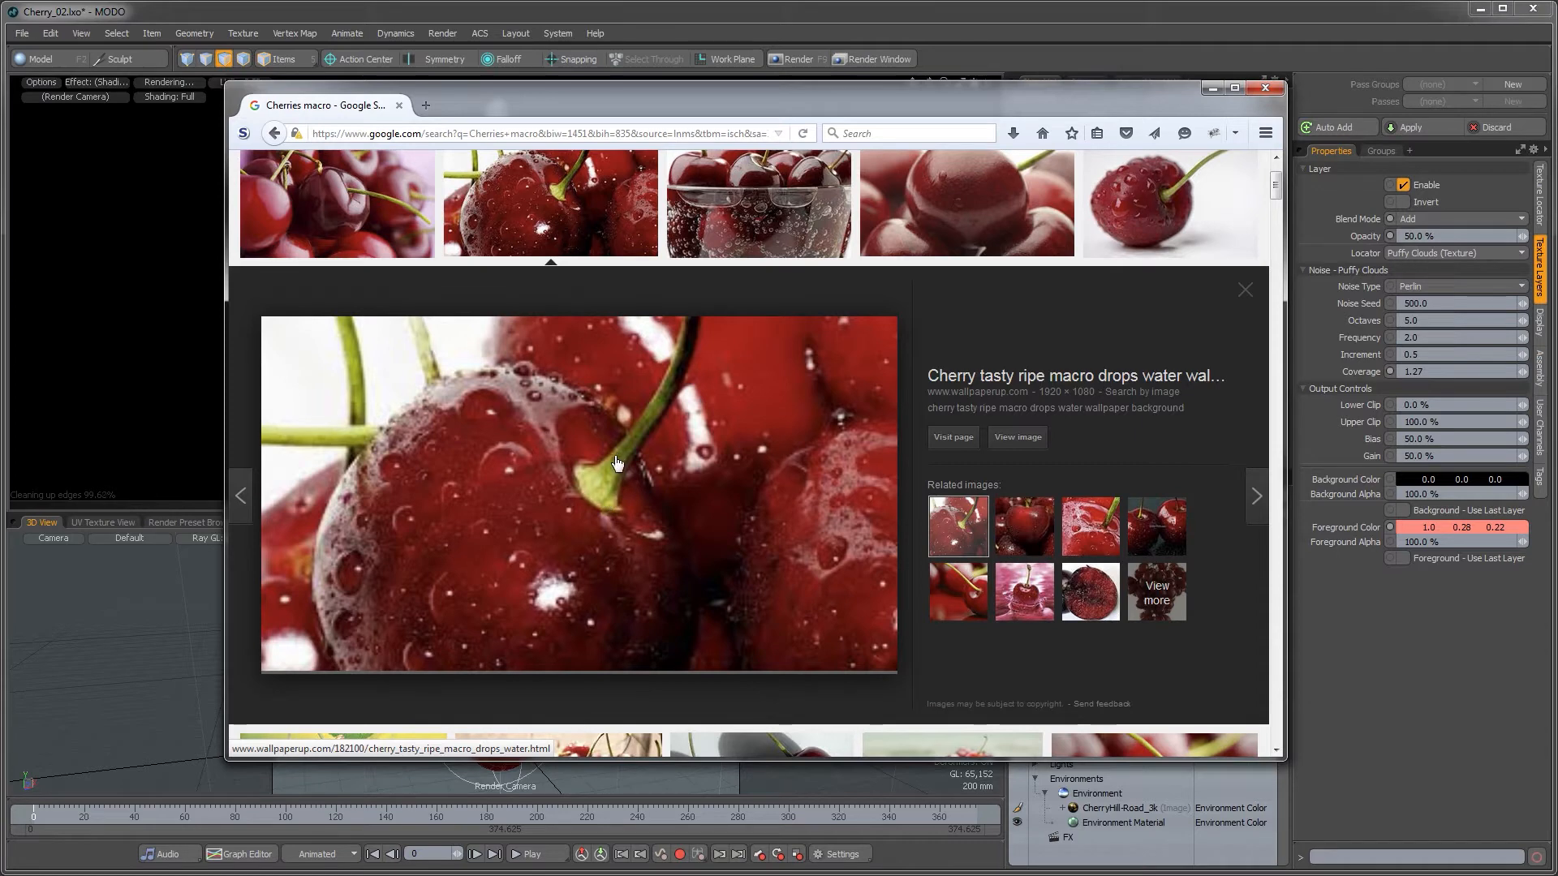
{"action": "key", "text": "Right"}
{"action": "key", "text": "Right"}
{"action": "key", "text": "Right"}
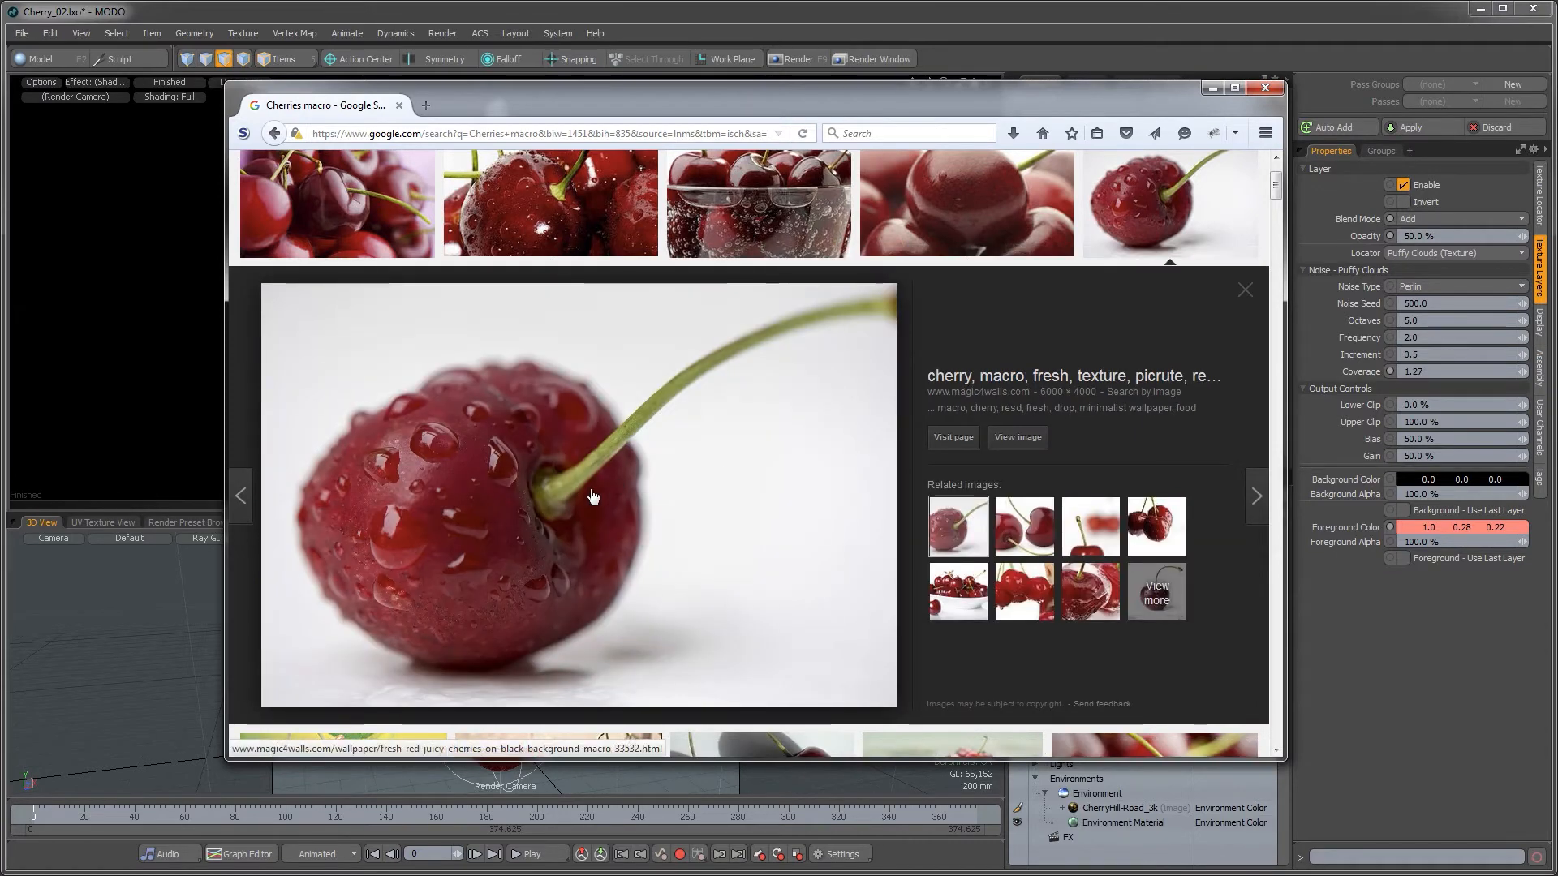
{"action": "left_click", "coordinate": [1026, 534]}
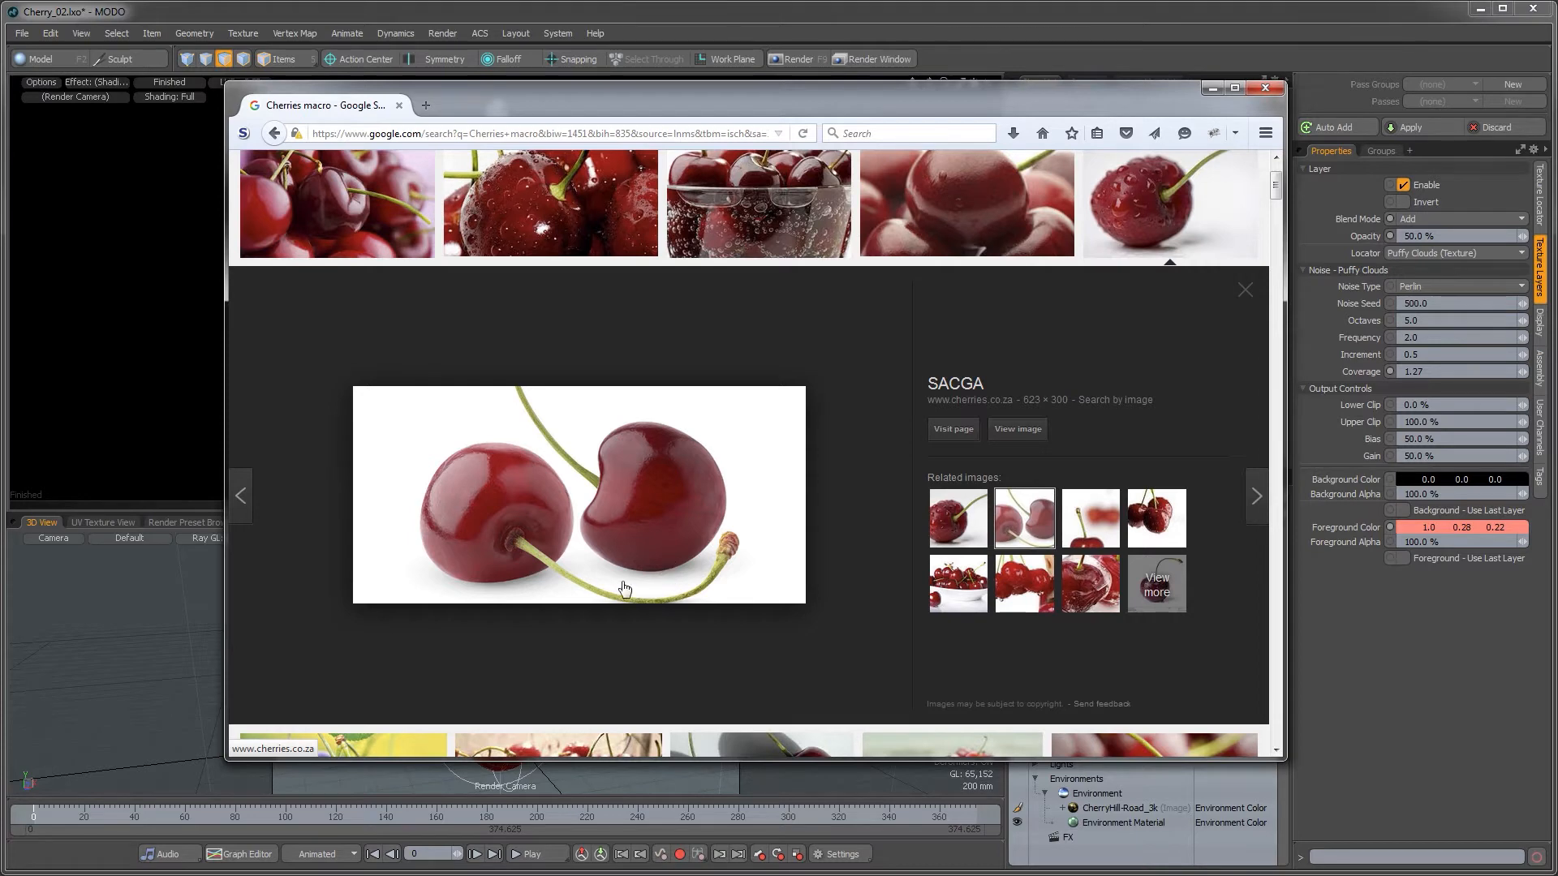
{"action": "left_click", "coordinate": [568, 19]}
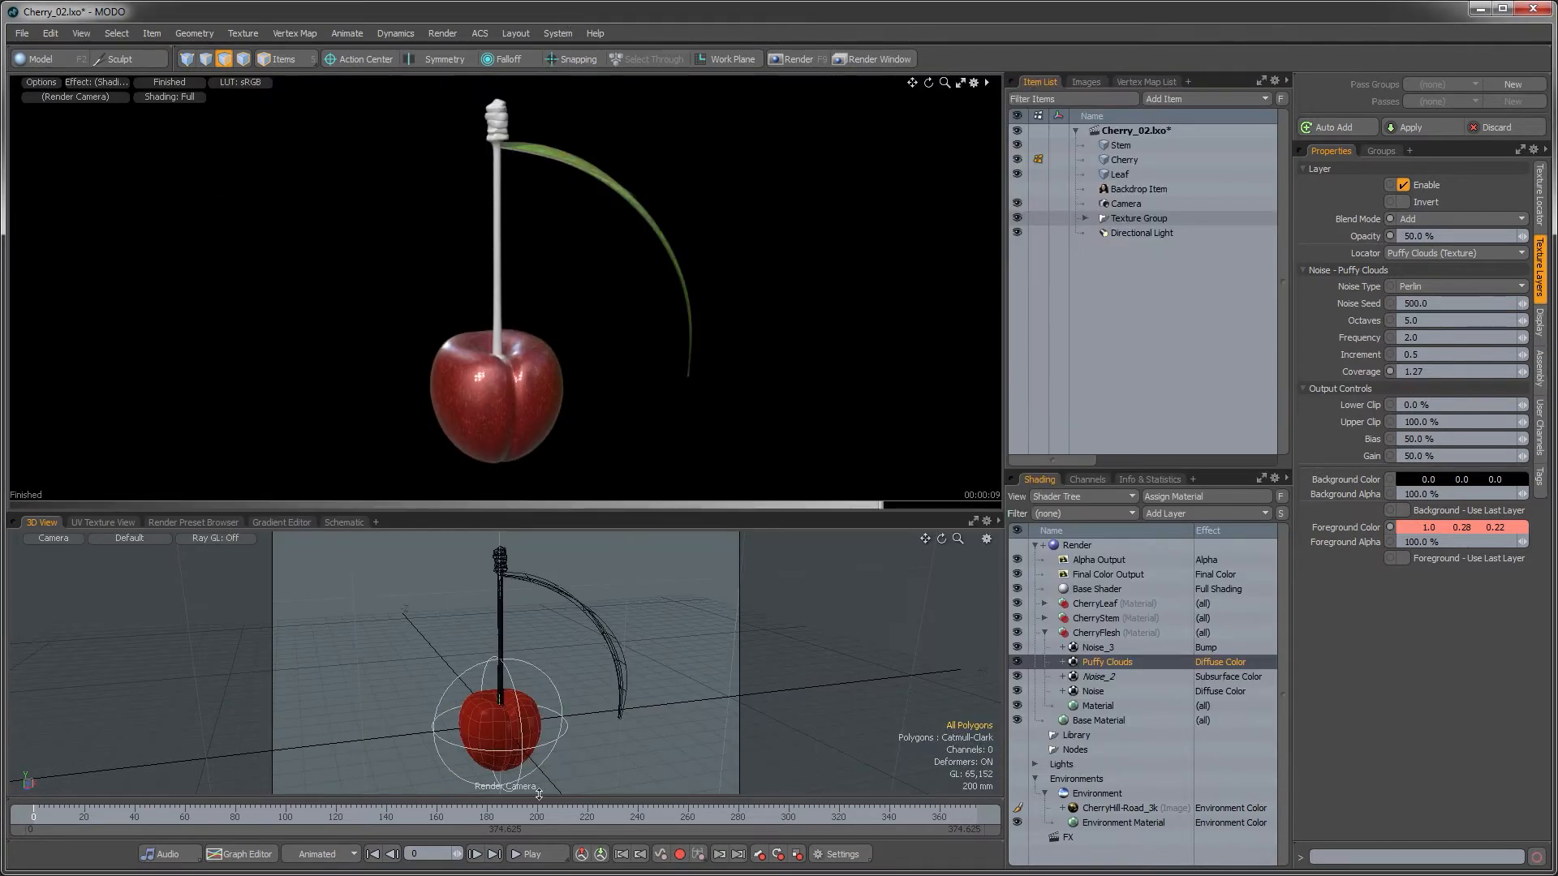
- Add a Gradient processing layer above the material in the CherryStem material group
{"action": "left_click", "coordinate": [1044, 617]}
{"action": "left_click", "coordinate": [1105, 631]}
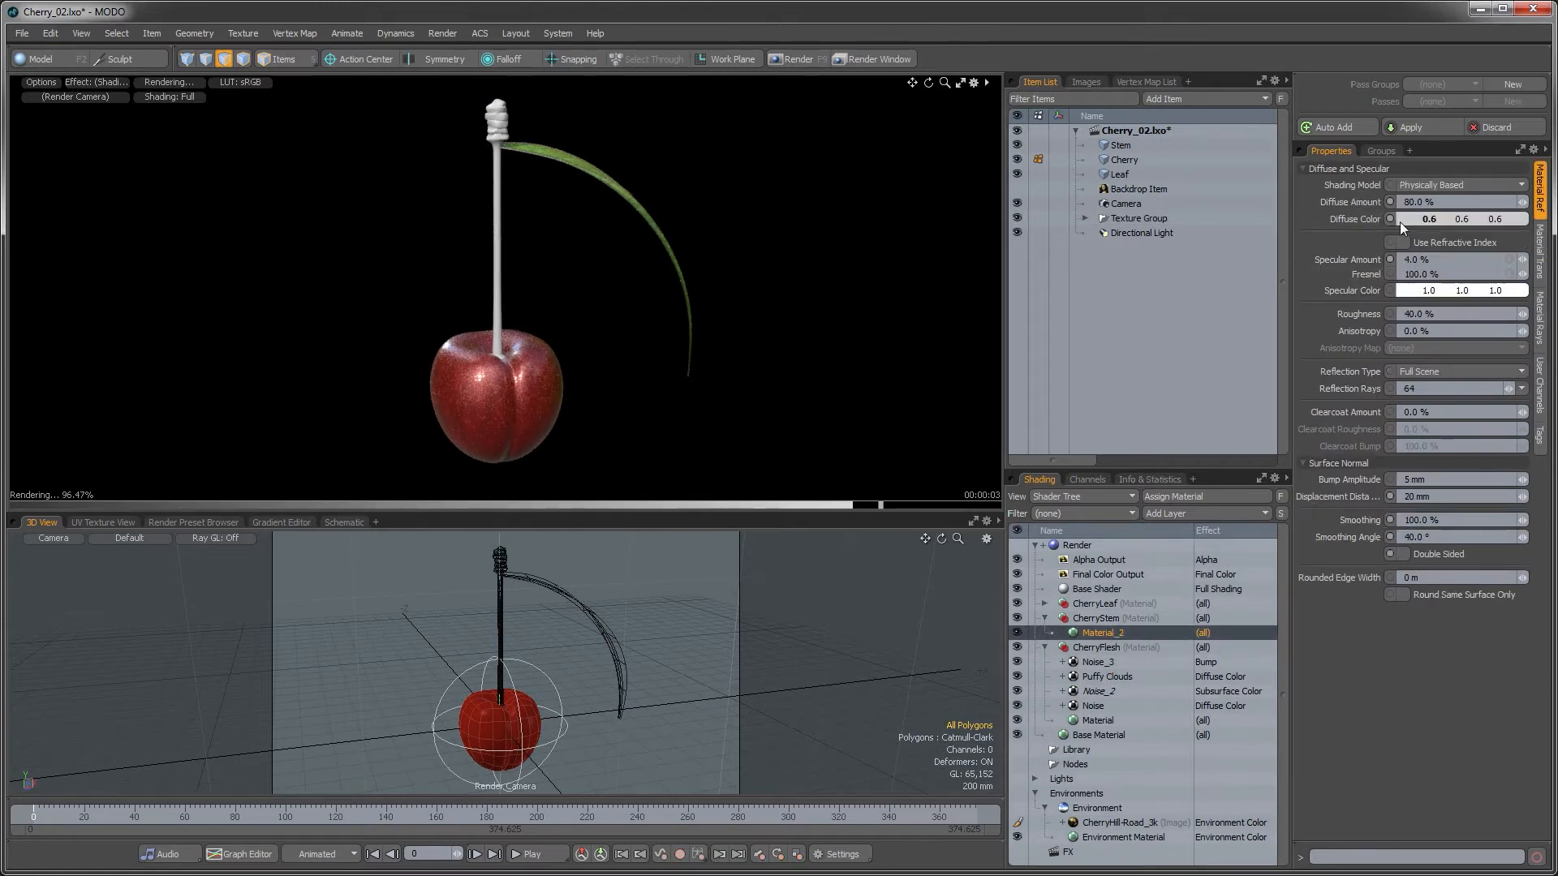
{"action": "left_click", "coordinate": [1178, 513]}
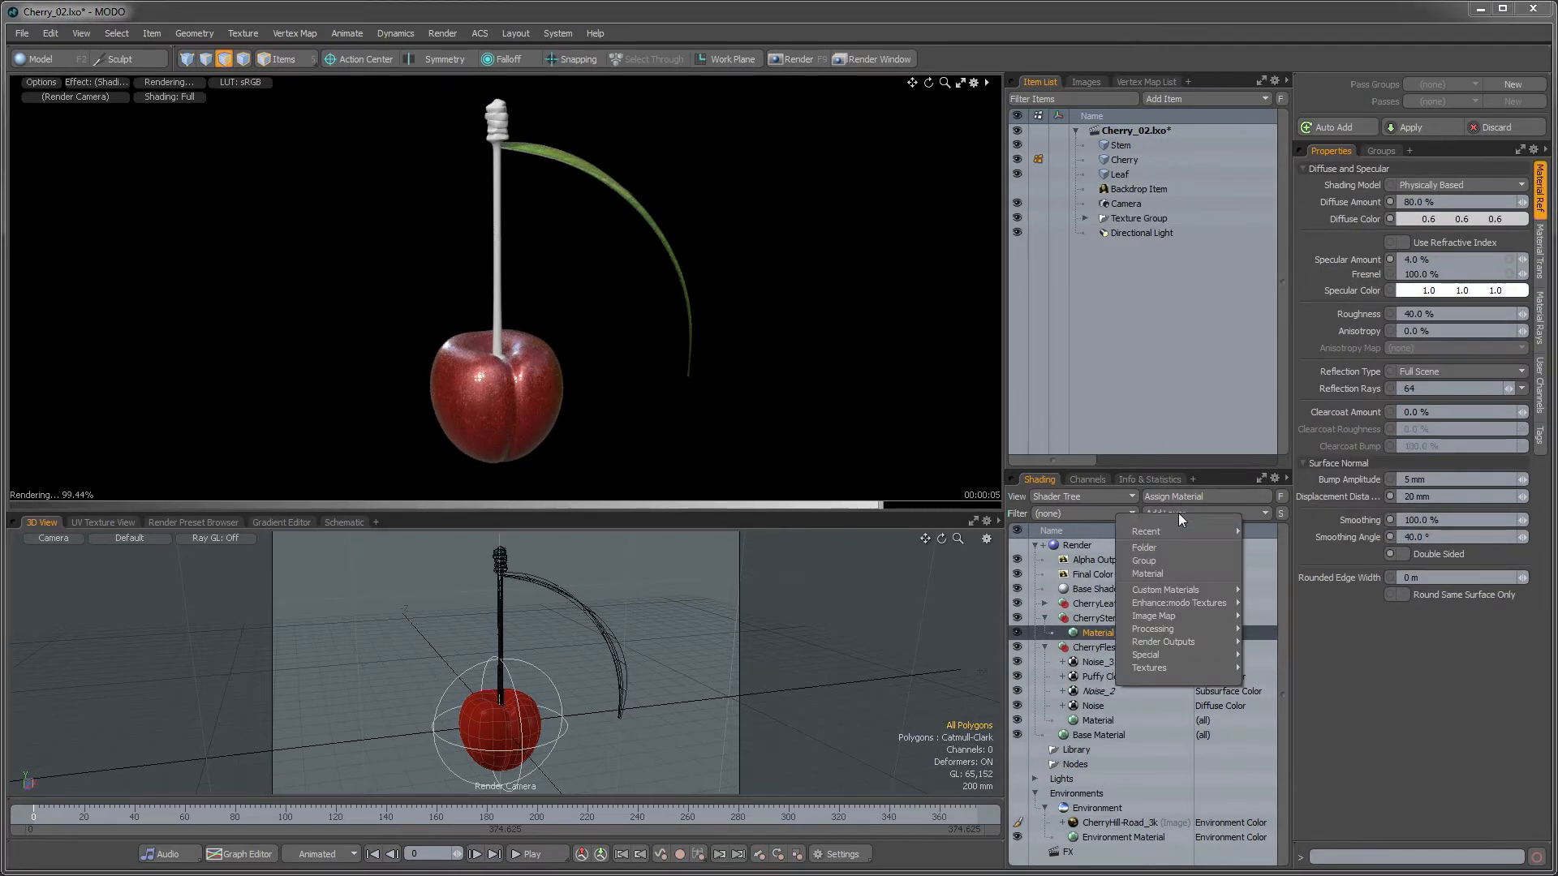
{"action": "mouse_move", "coordinate": [1181, 592]}
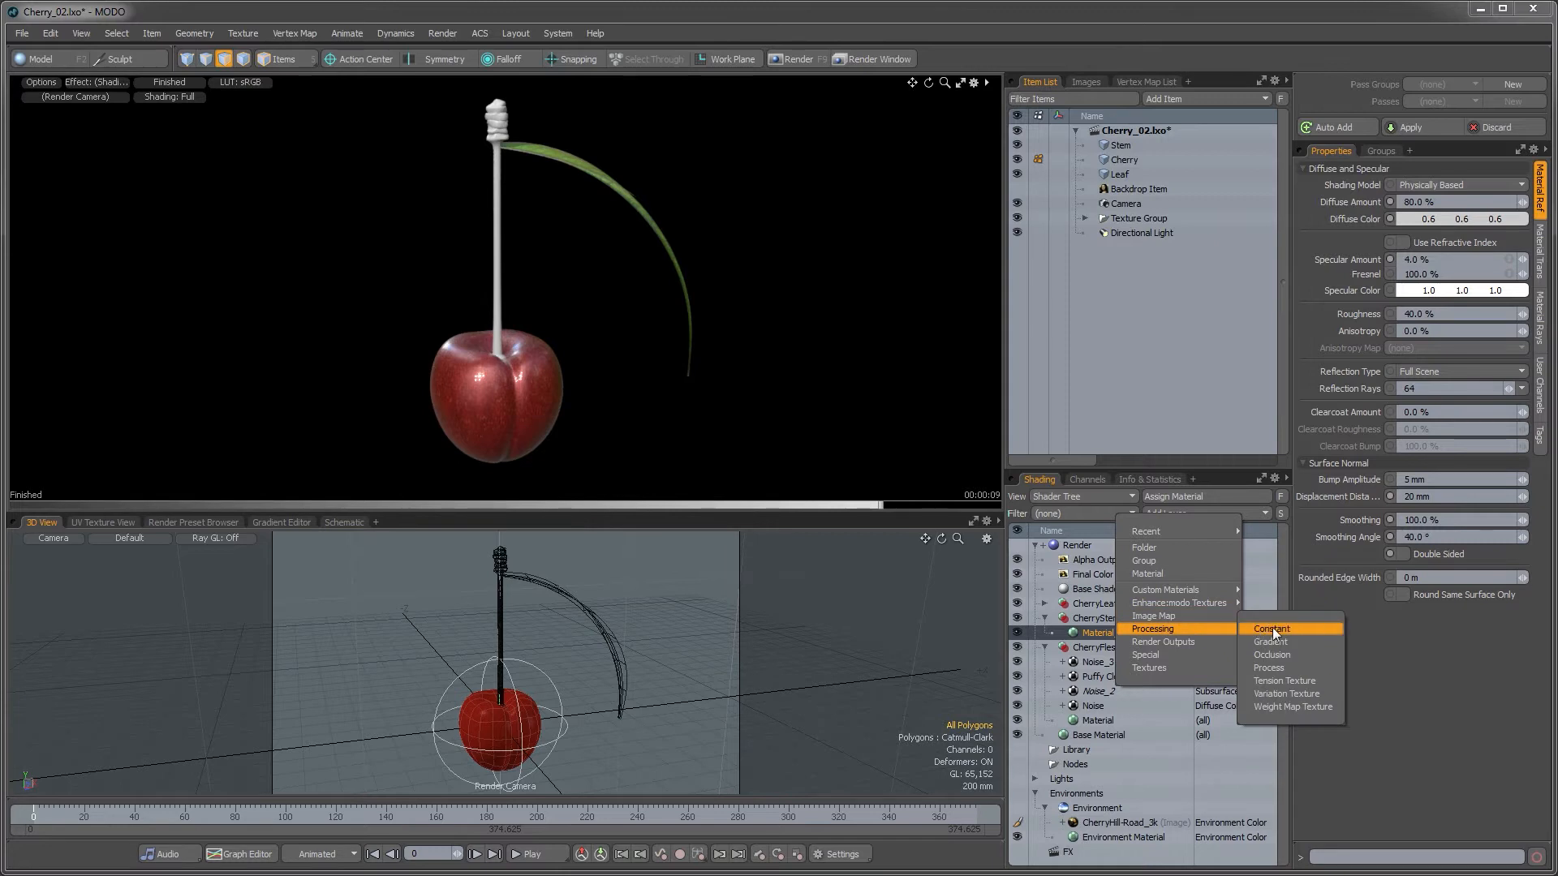
{"action": "left_click", "coordinate": [1278, 639]}
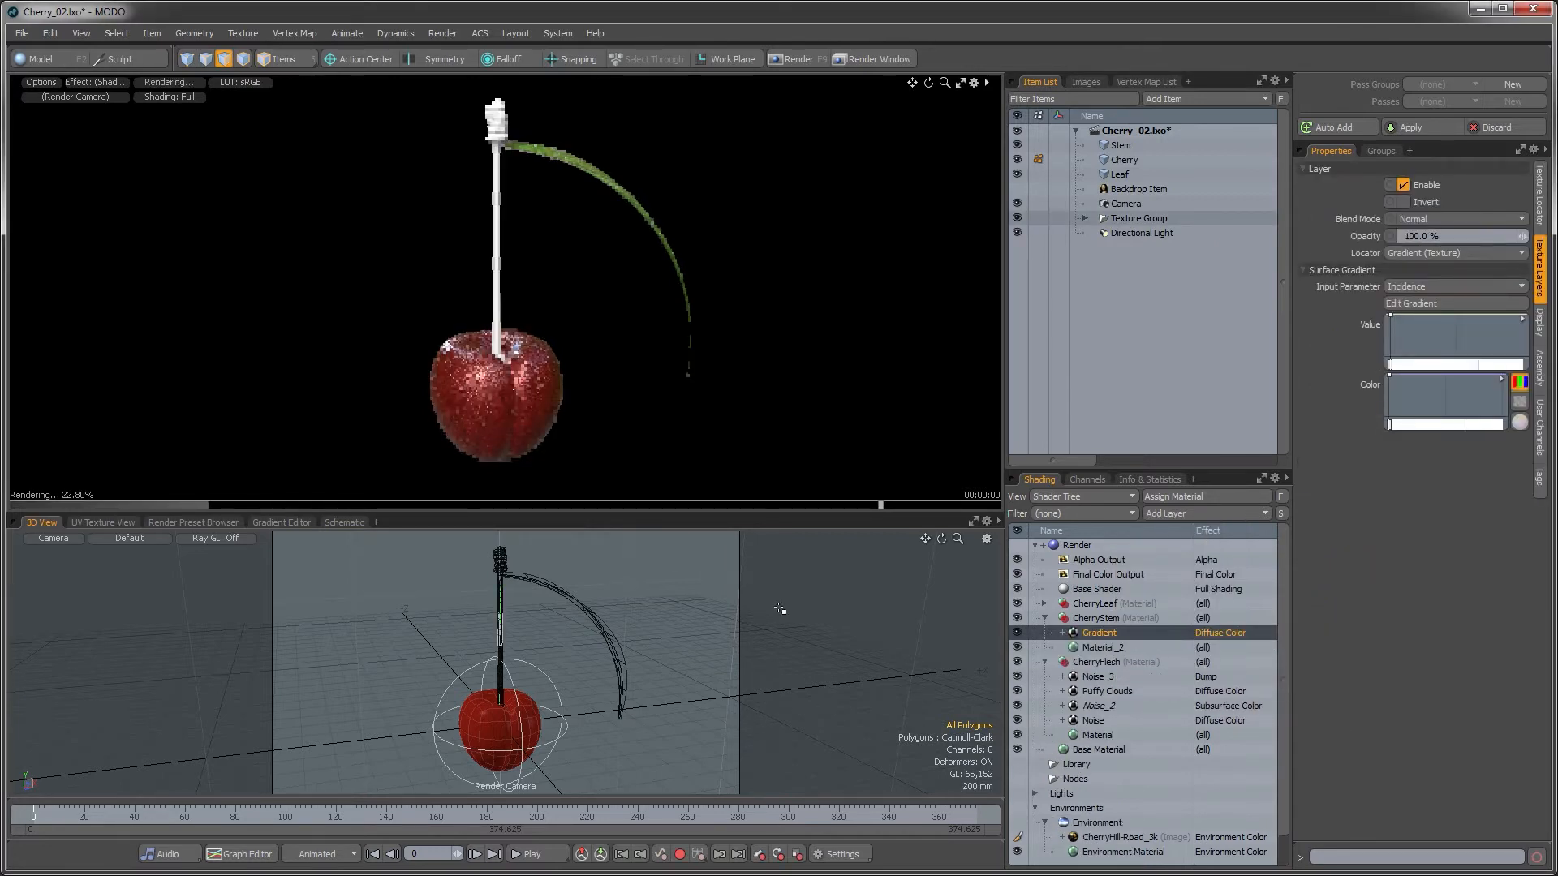
- Move the stem gradient's texture locator down the stem toward the cherry in item mode
{"action": "left_click", "coordinate": [286, 52]}
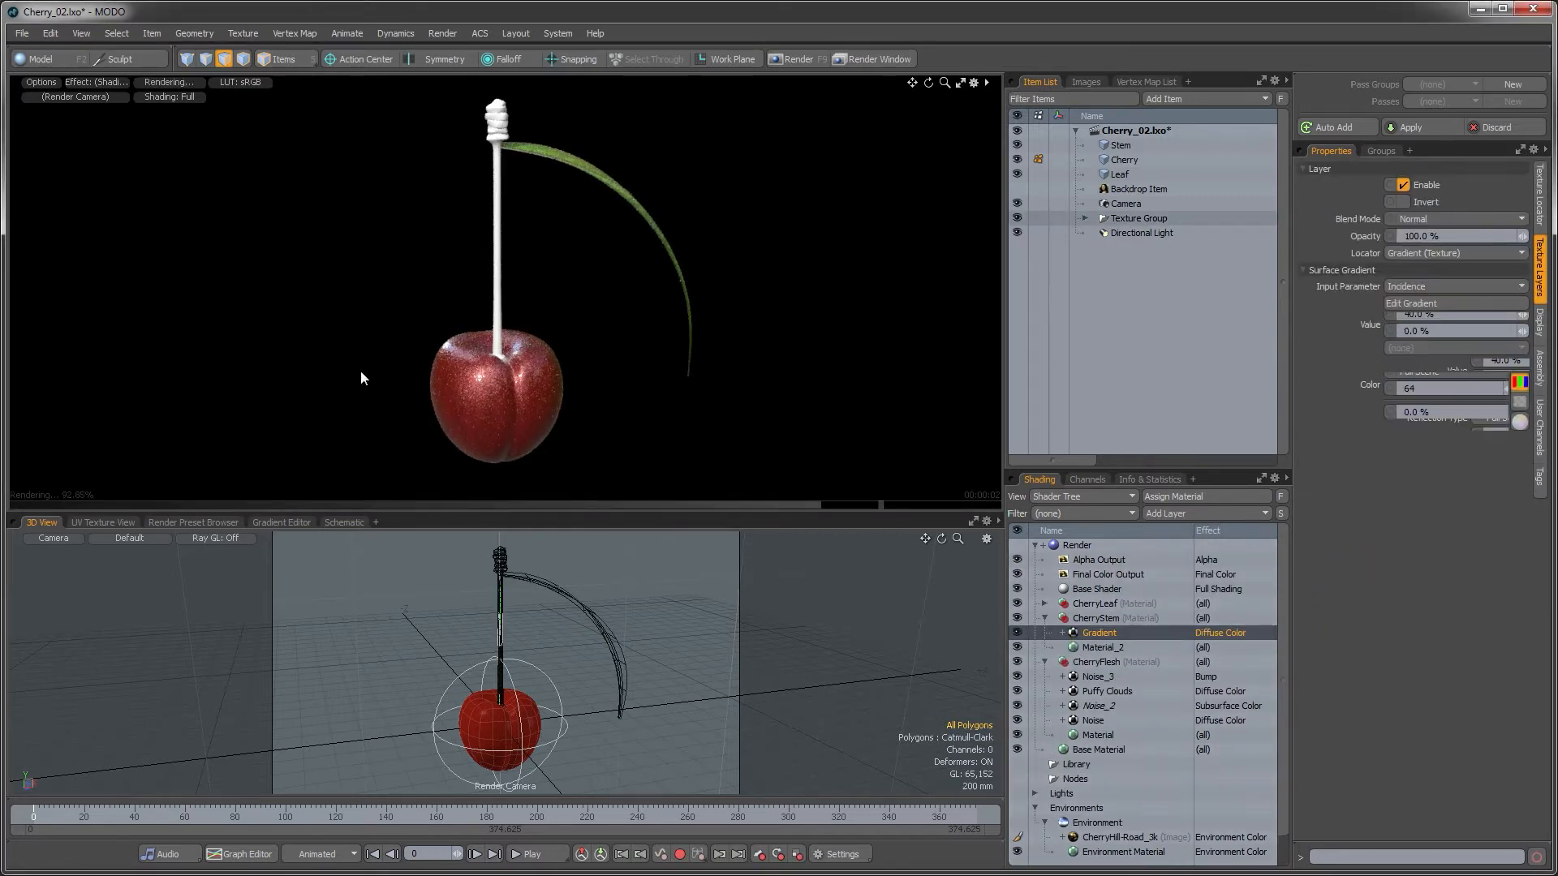
{"action": "key", "text": "w"}
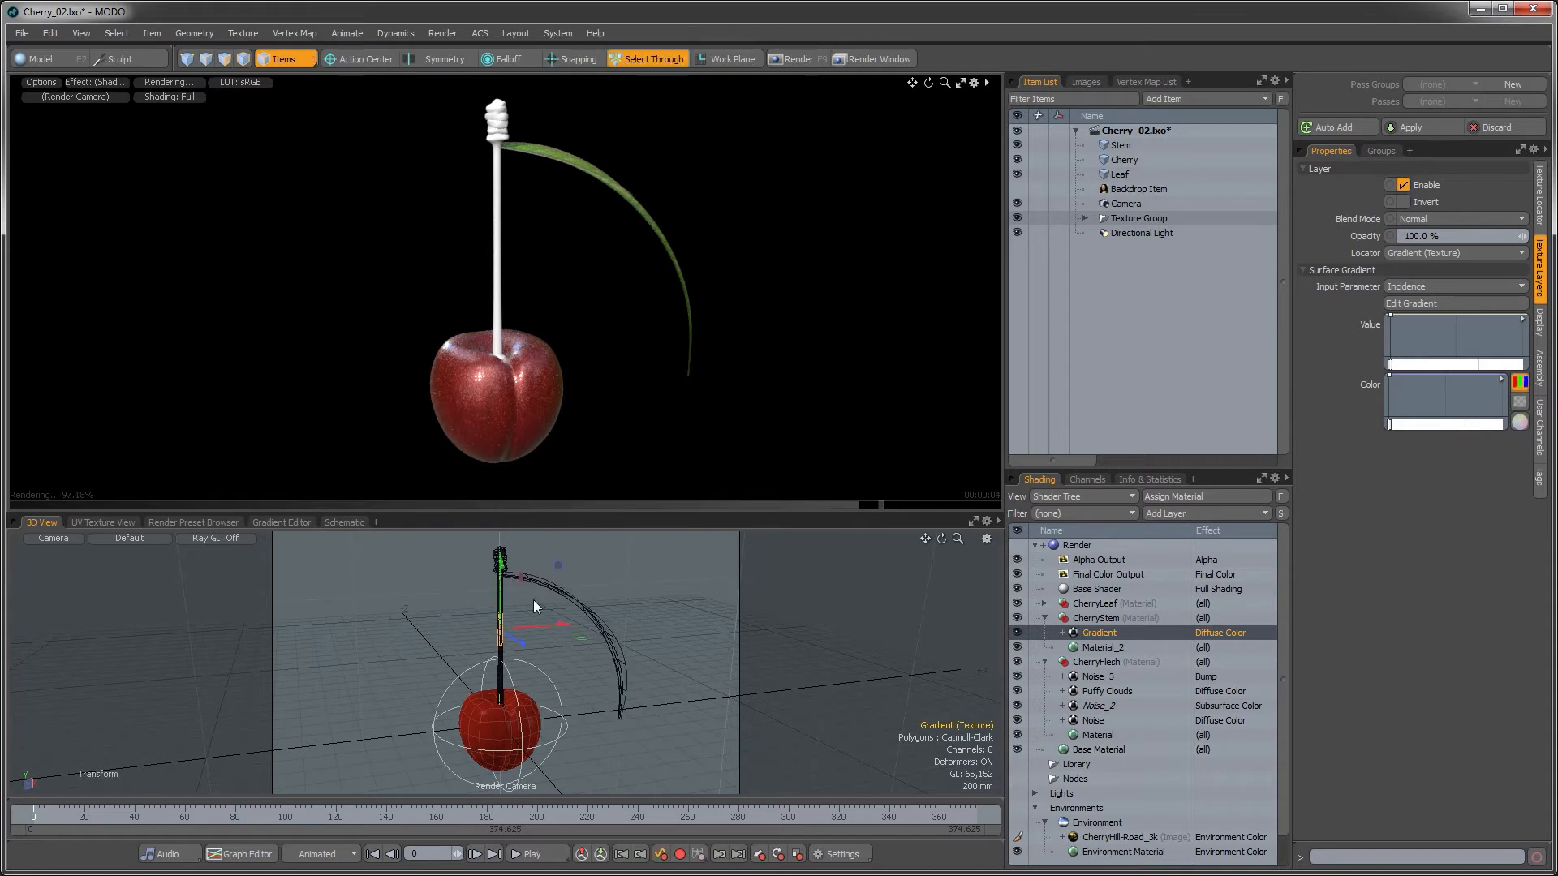
{"action": "left_click_drag", "start_coordinate": [499, 578], "coordinate": [500, 638]}
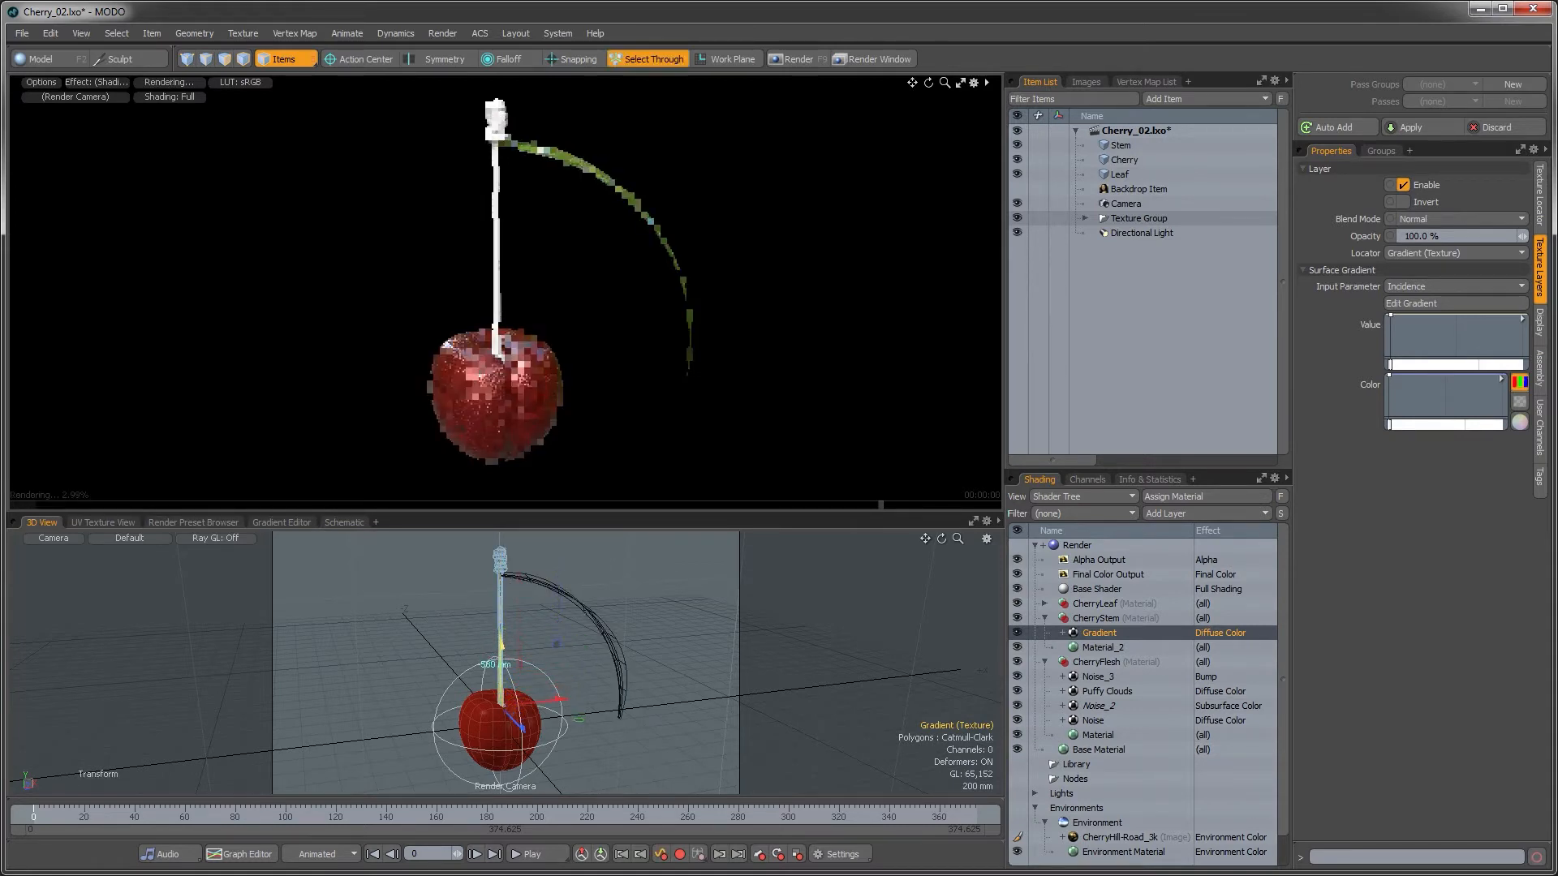
{"action": "left_click_drag", "start_coordinate": [485, 726], "coordinate": [707, 600], "text": "ctrl+alt"}
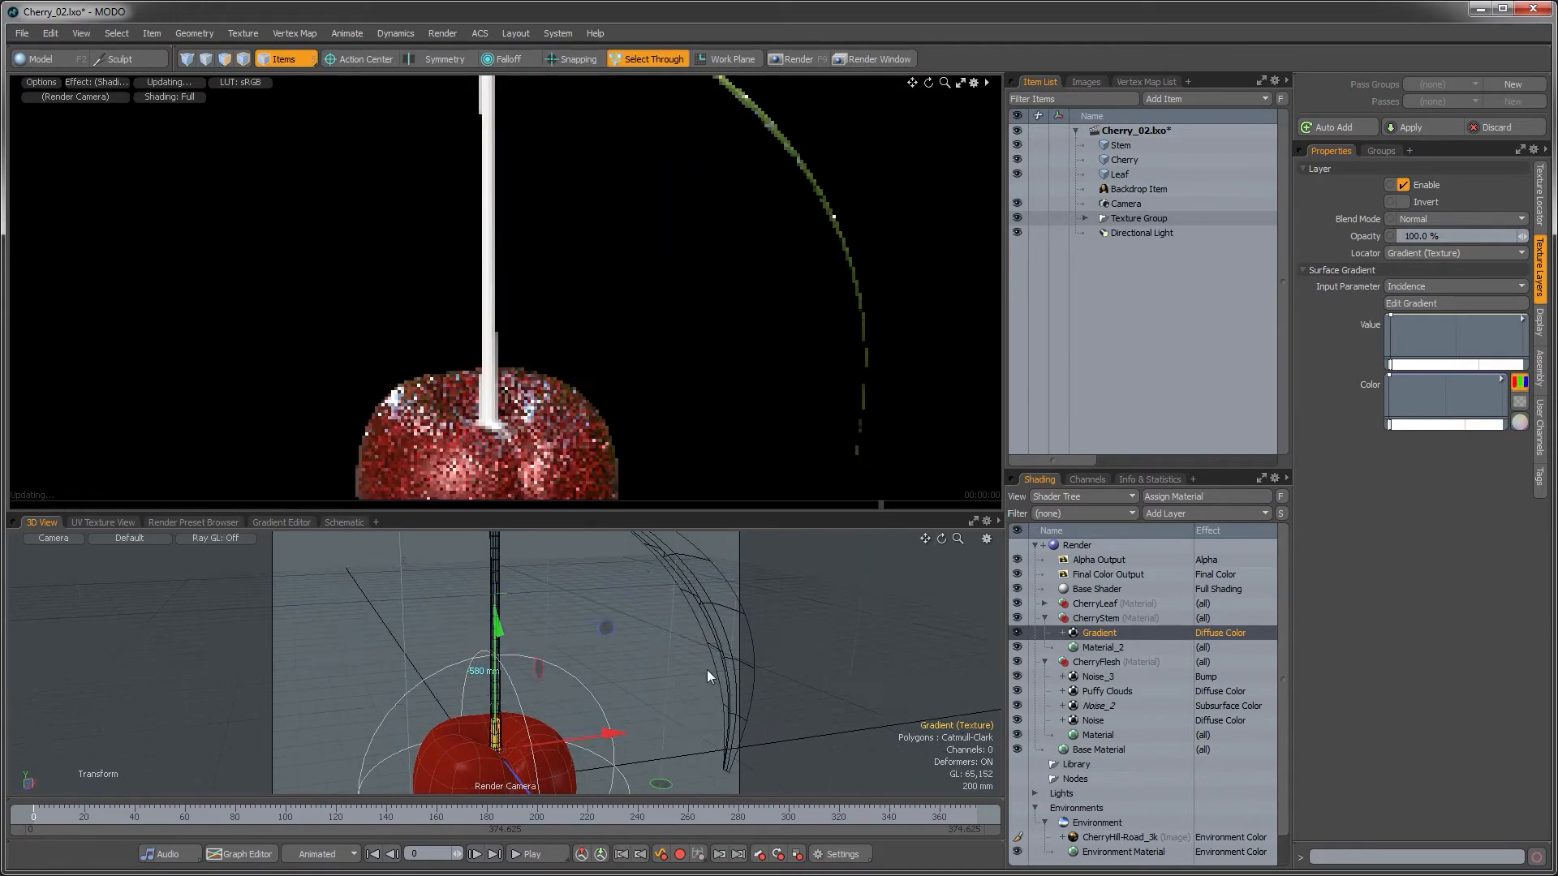
- Raise the gradient locator slightly to align it with the stem's base, return to the camera view, and deselect it
{"action": "key", "text": "ctrl+space"}
{"action": "left_click", "coordinate": [562, 622]}
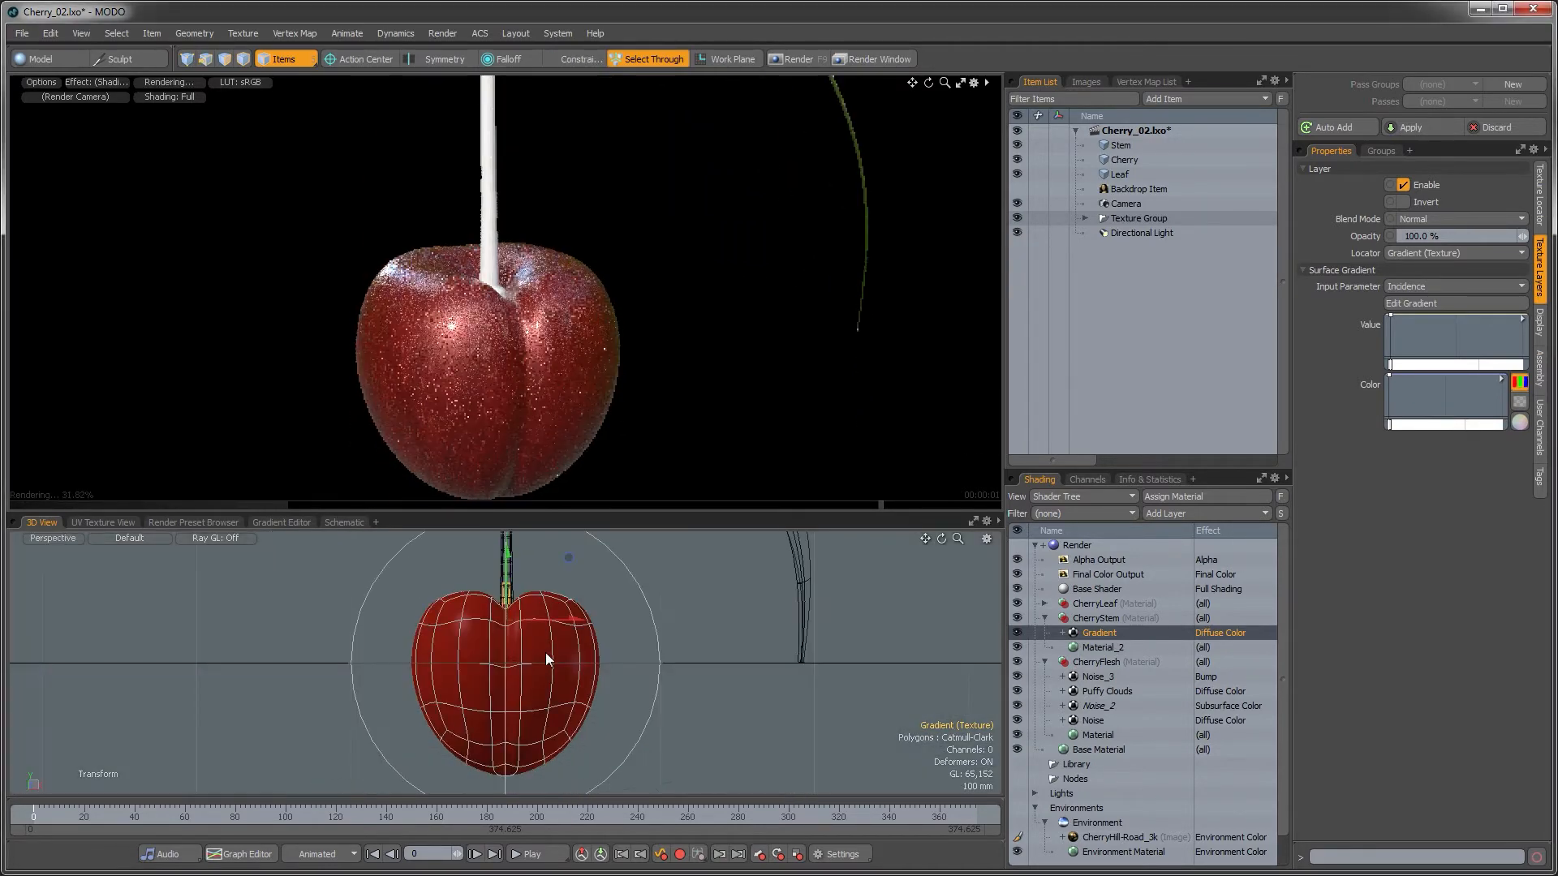
{"action": "left_click_drag", "start_coordinate": [546, 659], "coordinate": [604, 600], "text": "ctrl+alt"}
{"action": "left_click_drag", "start_coordinate": [605, 600], "coordinate": [607, 646], "text": "alt+shift"}
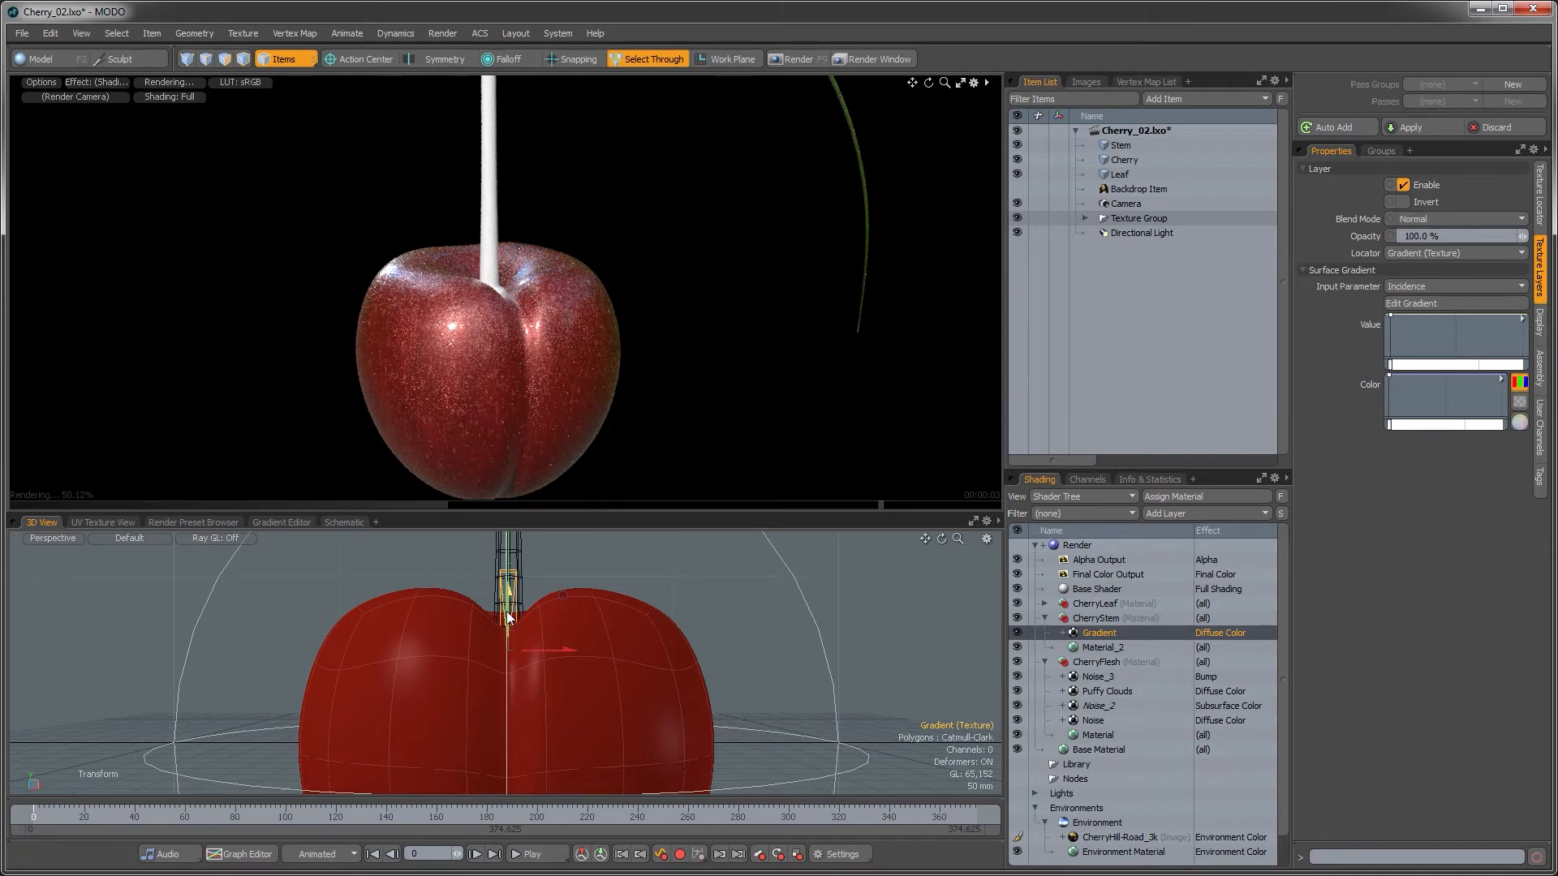
{"action": "left_click_drag", "start_coordinate": [509, 619], "coordinate": [508, 591]}
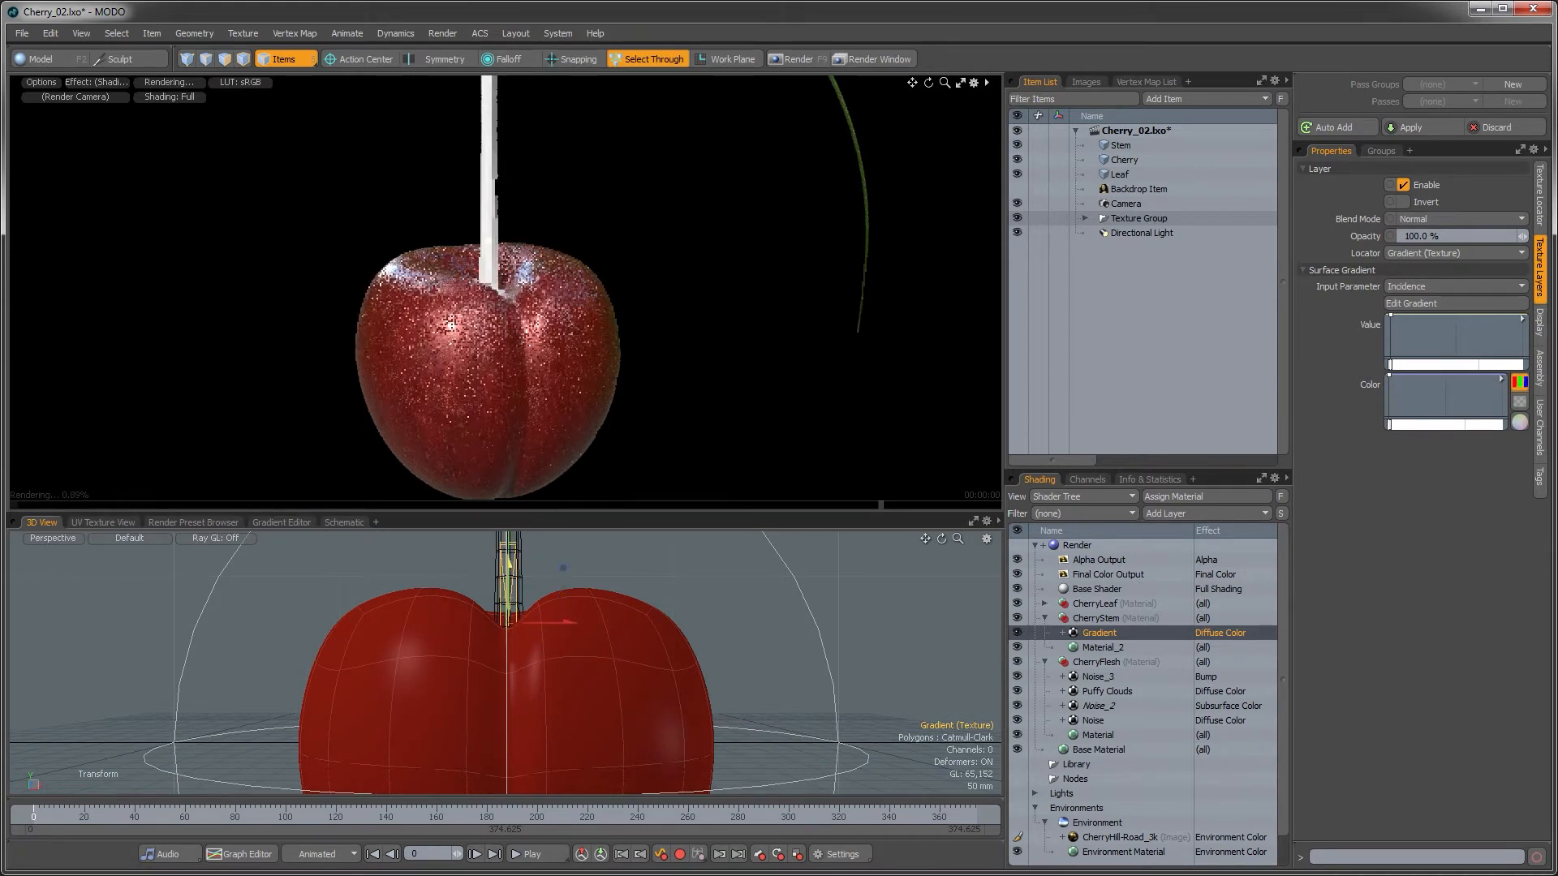
{"action": "key", "text": "ctrl+space"}
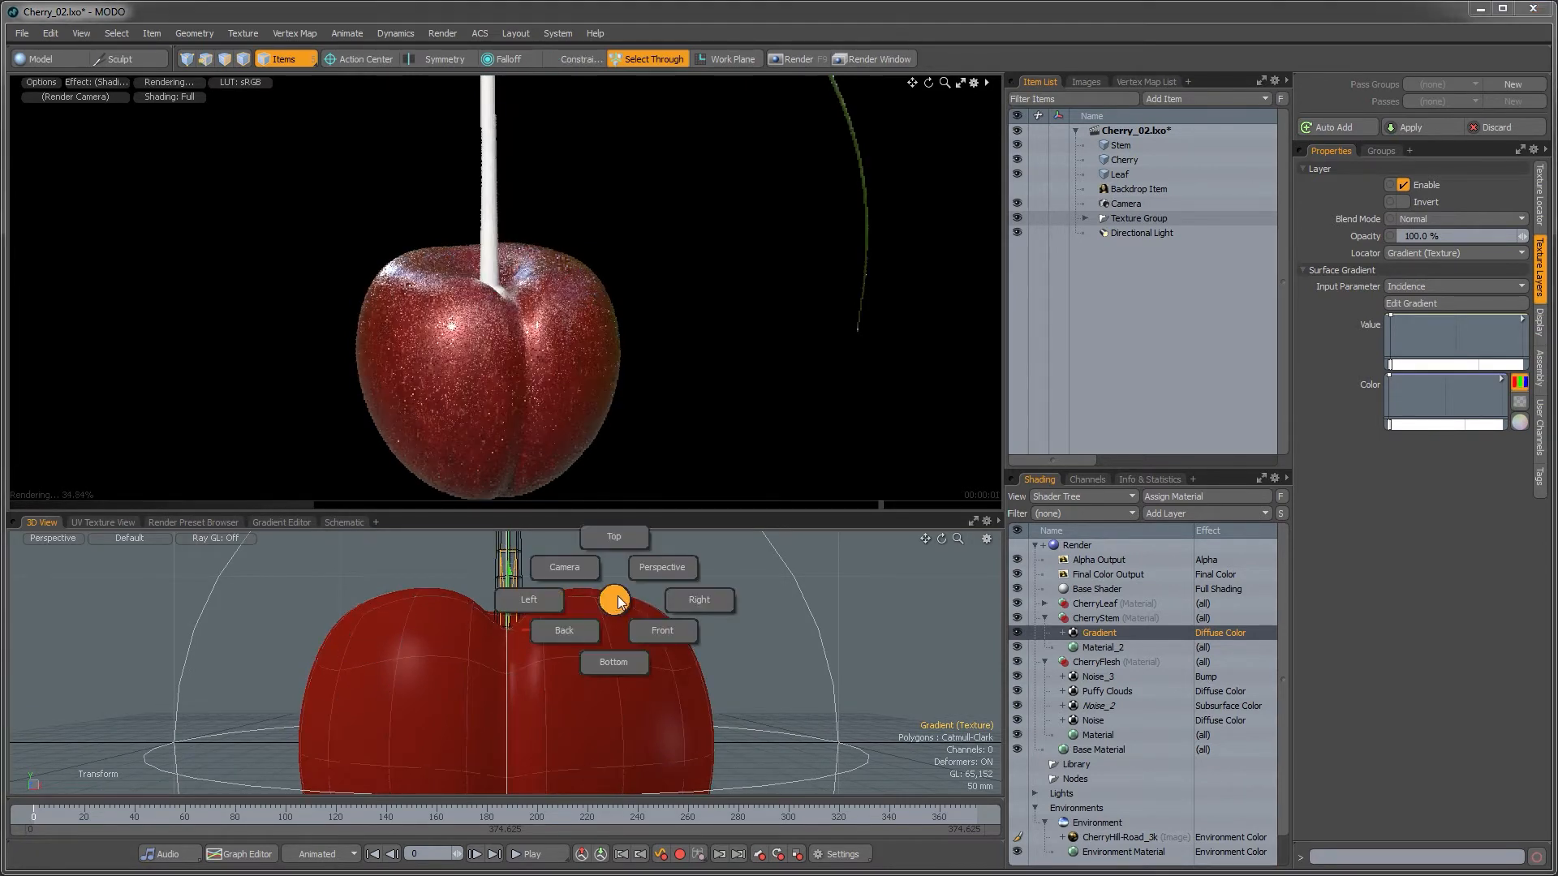
{"action": "left_click", "coordinate": [564, 567]}
{"action": "left_click_drag", "start_coordinate": [503, 652], "coordinate": [304, 659], "text": "ctrl+alt"}
{"action": "left_click_drag", "start_coordinate": [452, 612], "coordinate": [456, 671], "text": "alt+shift"}
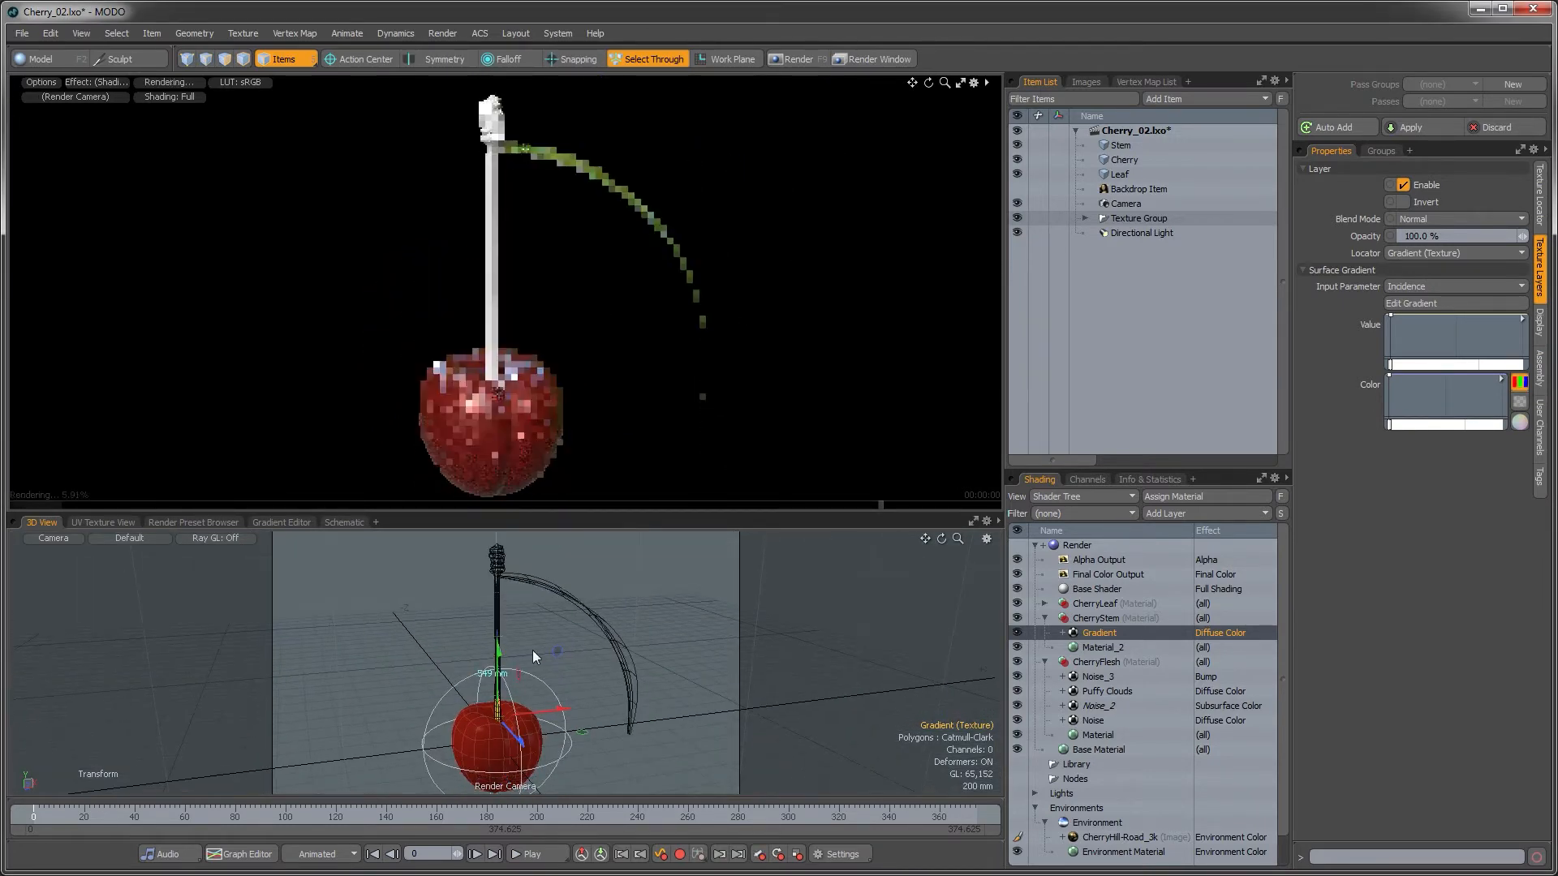
{"action": "left_click", "coordinate": [576, 647]}
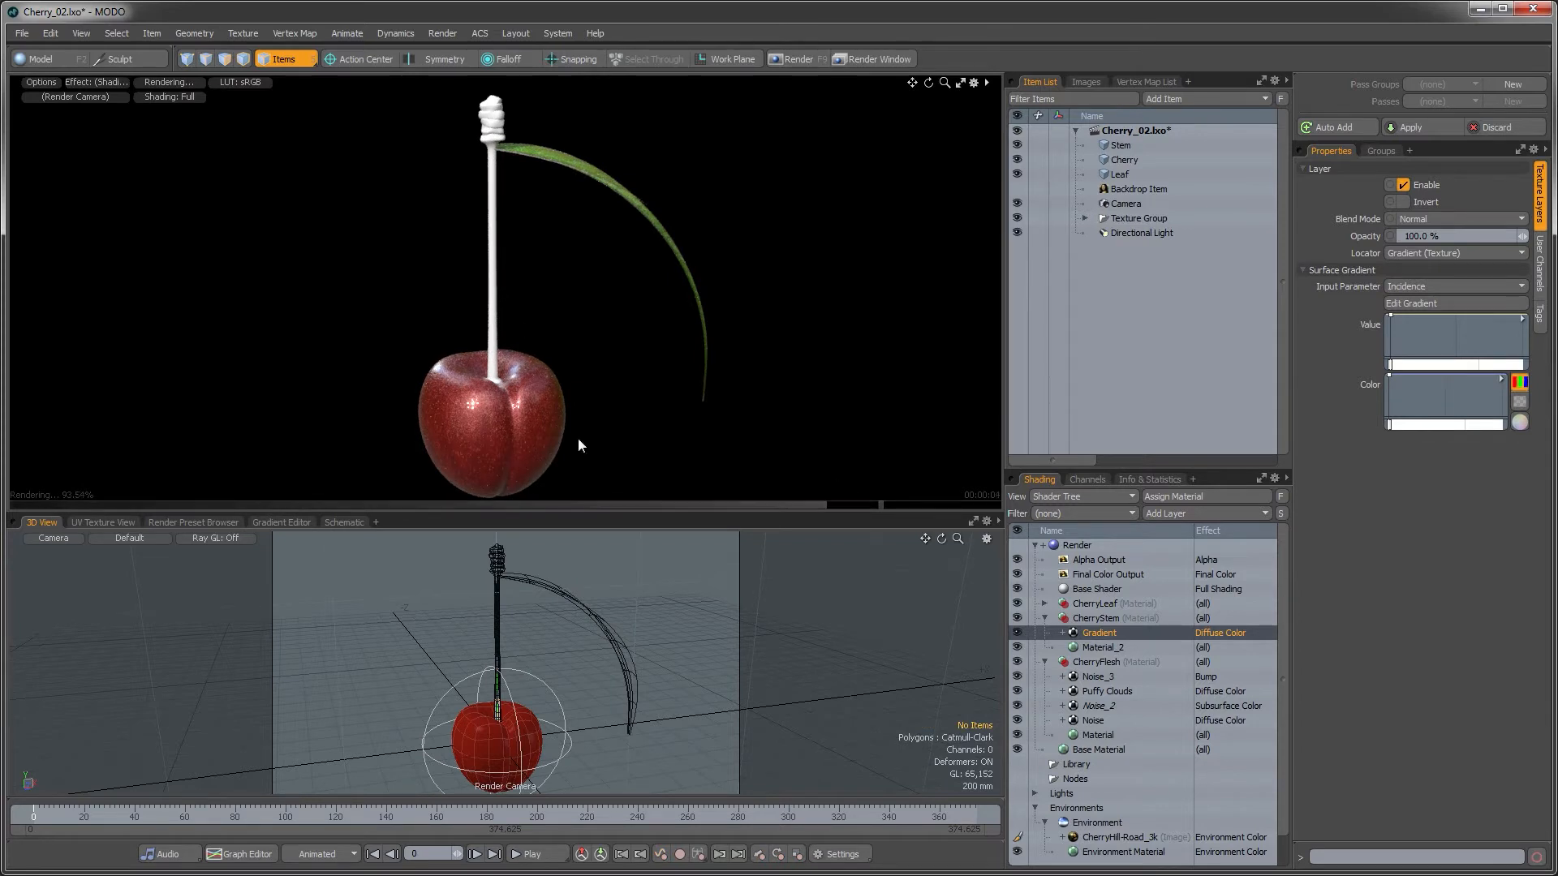
- Set the stem gradient's input parameter to Distance to Locator
{"action": "left_click", "coordinate": [1426, 285]}
{"action": "mouse_move", "coordinate": [1424, 334]}
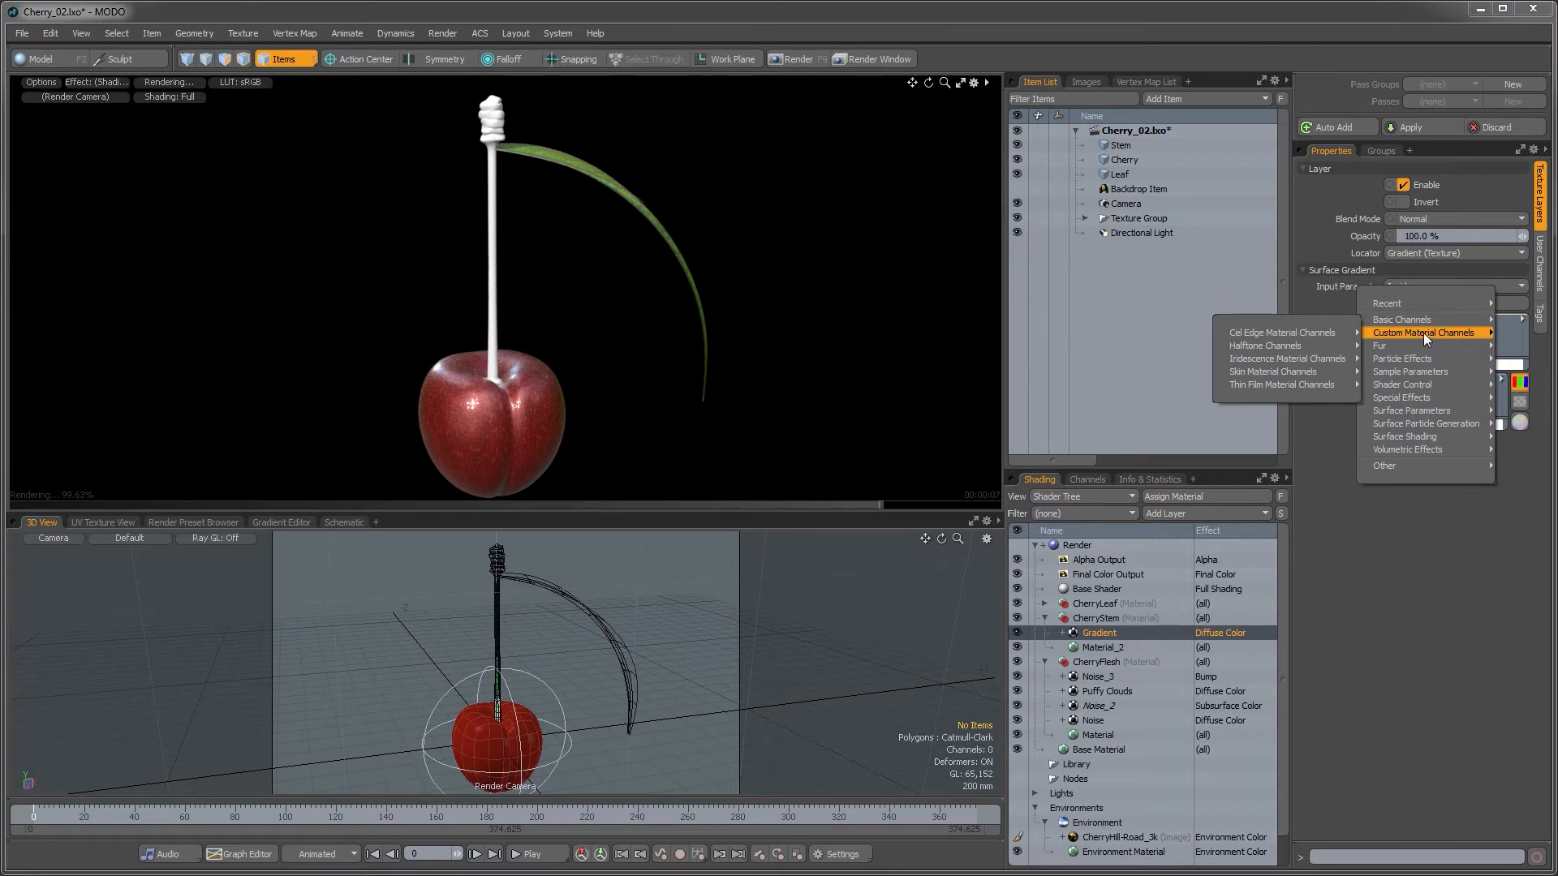
{"action": "mouse_move", "coordinate": [1425, 373]}
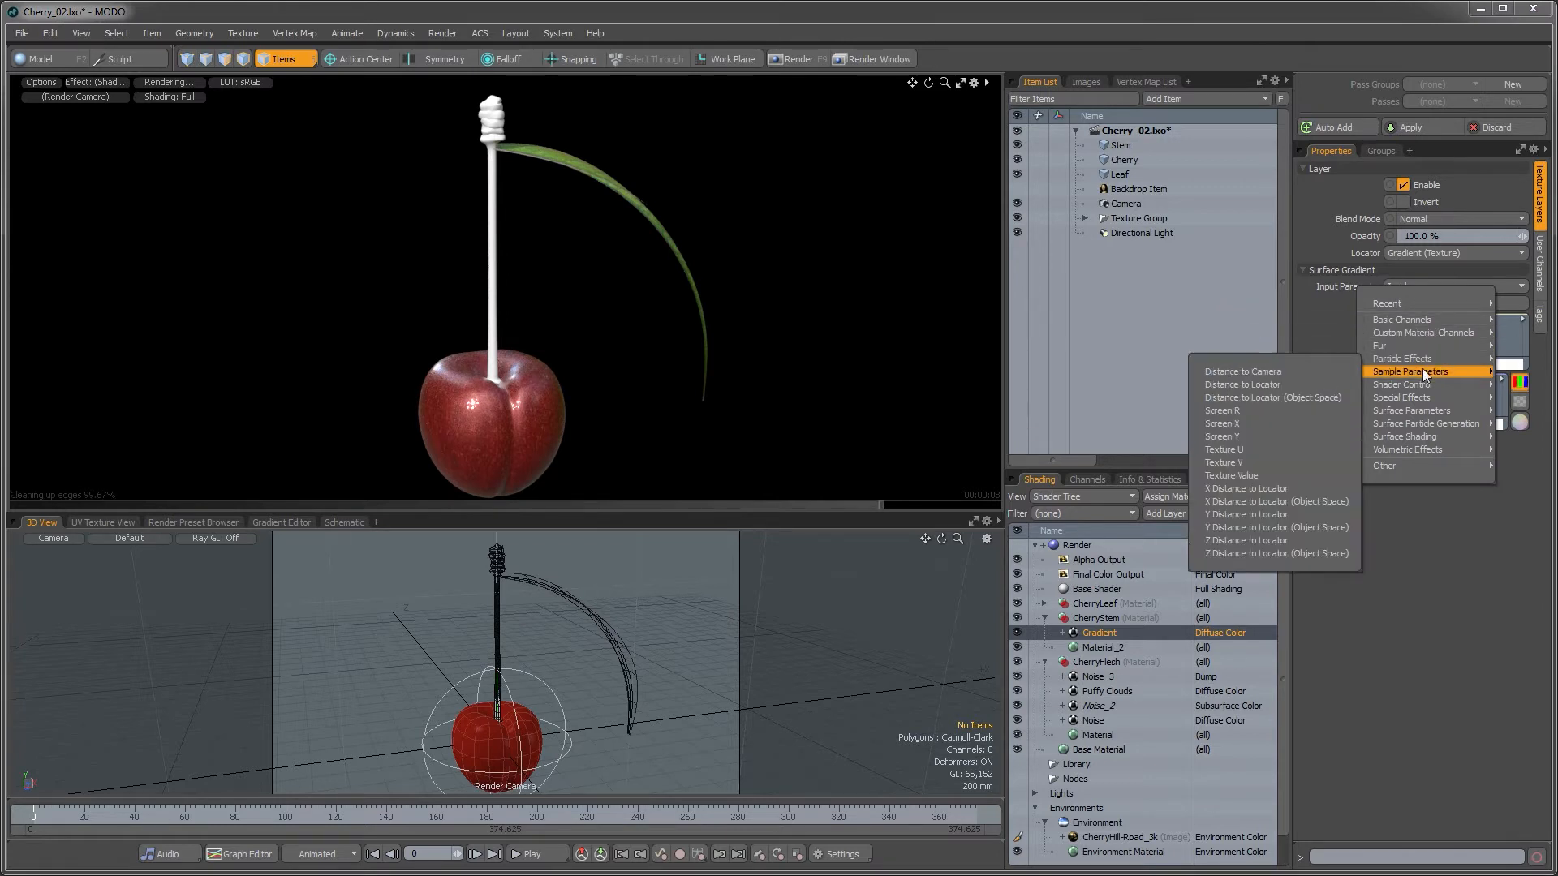
{"action": "left_click", "coordinate": [1292, 386]}
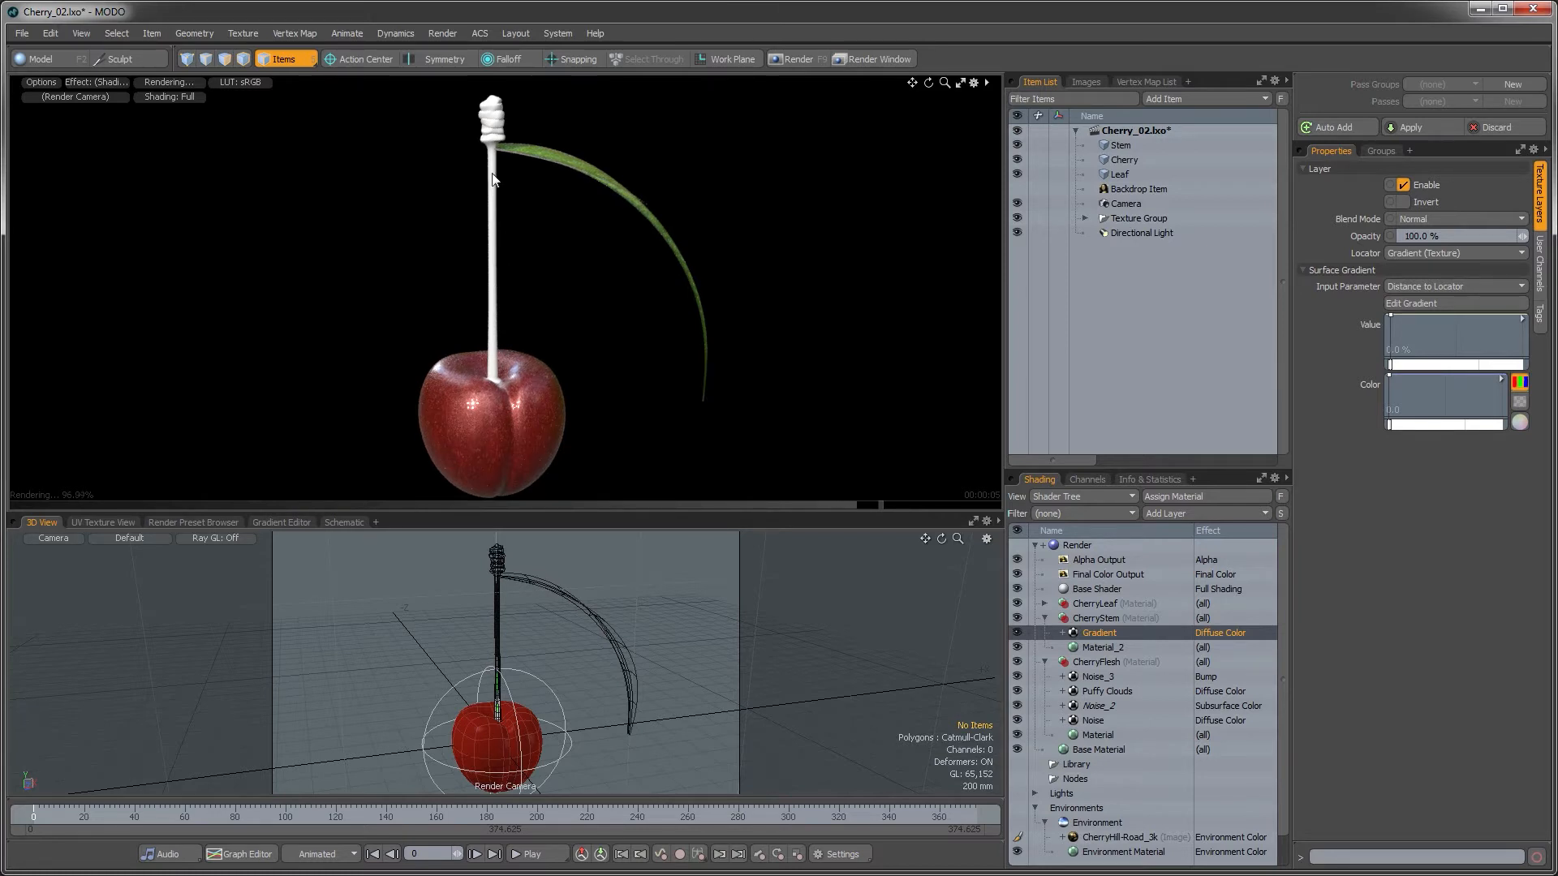
- Open the stem gradient's colour in the Gradient Editor and give the 0 m key a dark brownish yellow
{"action": "left_click", "coordinate": [1499, 378]}
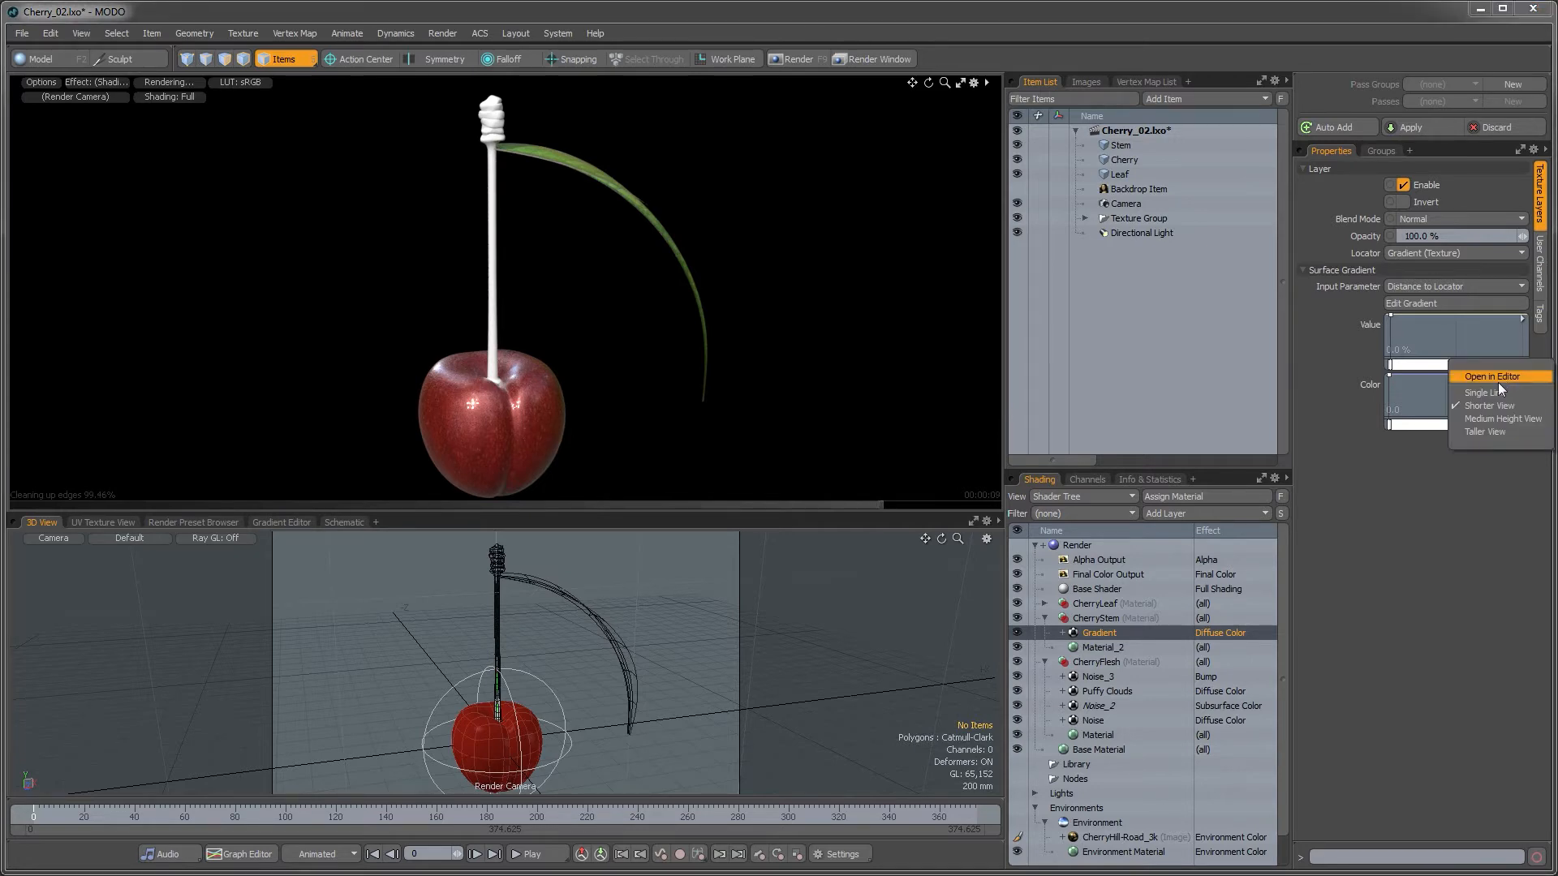
{"action": "left_click", "coordinate": [1498, 379]}
{"action": "left_click_drag", "start_coordinate": [694, 456], "coordinate": [937, 391]}
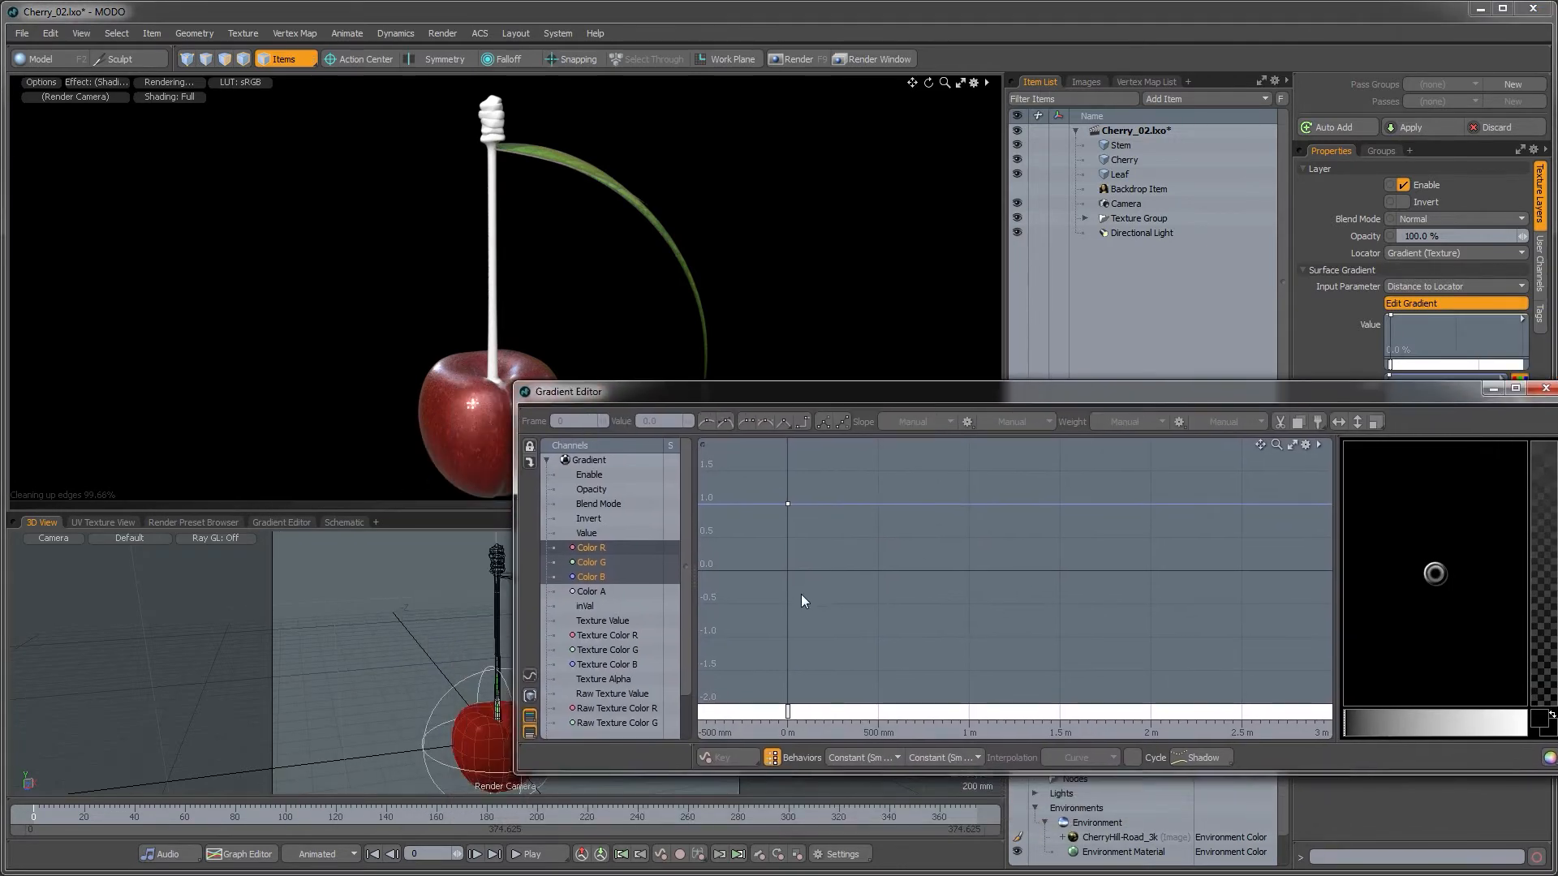
{"action": "left_click_drag", "start_coordinate": [752, 474], "coordinate": [754, 478]}
{"action": "left_click", "coordinate": [1386, 499]}
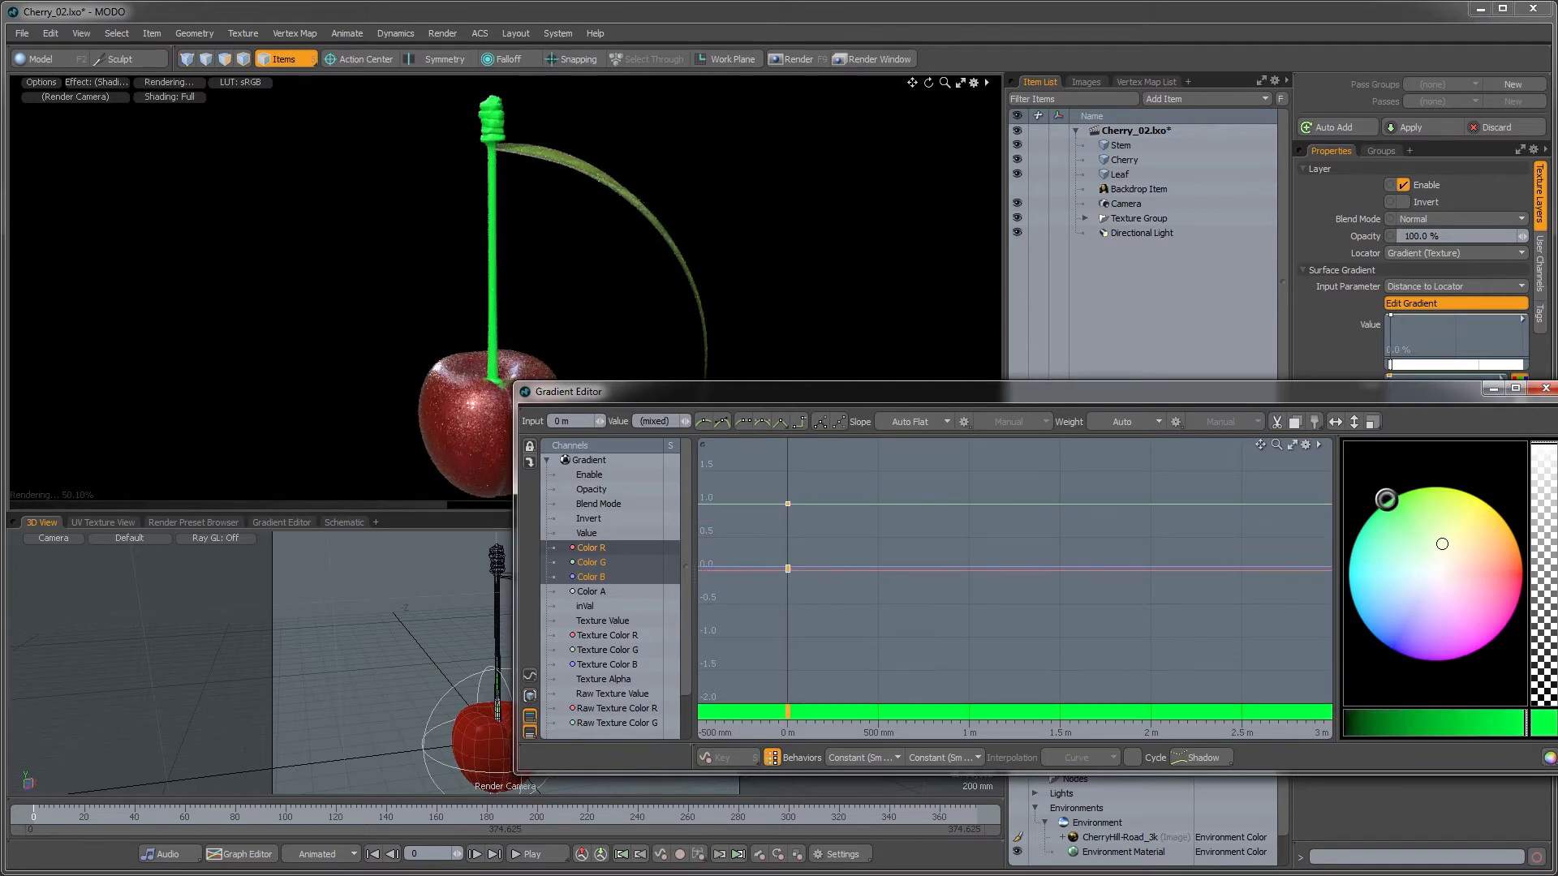
{"action": "left_click_drag", "start_coordinate": [1442, 543], "coordinate": [1489, 520]}
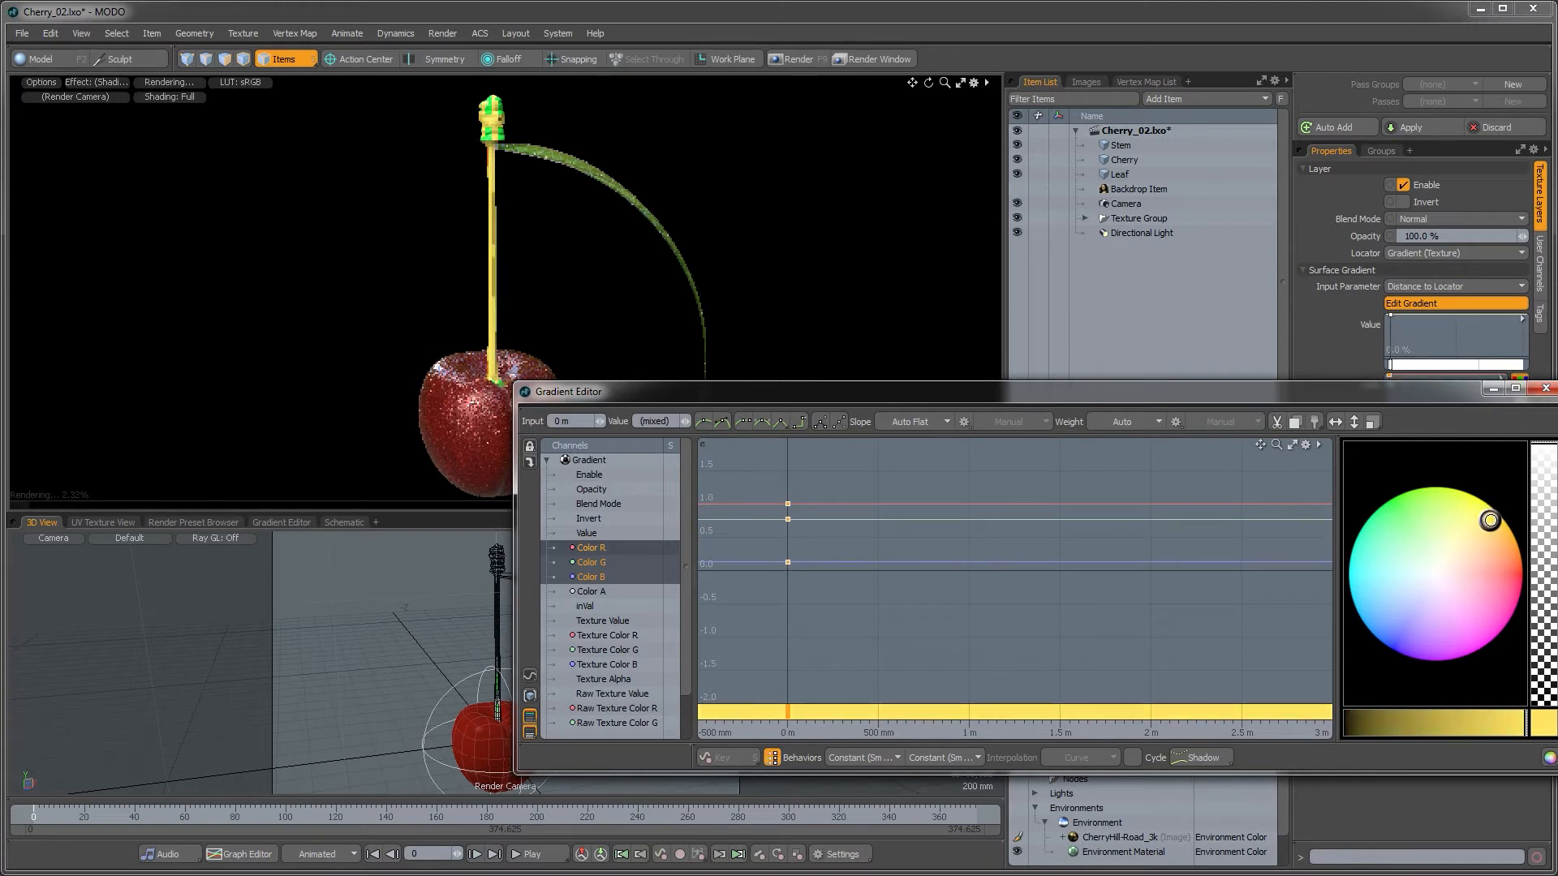
{"action": "left_click_drag", "start_coordinate": [1436, 720], "coordinate": [1405, 720]}
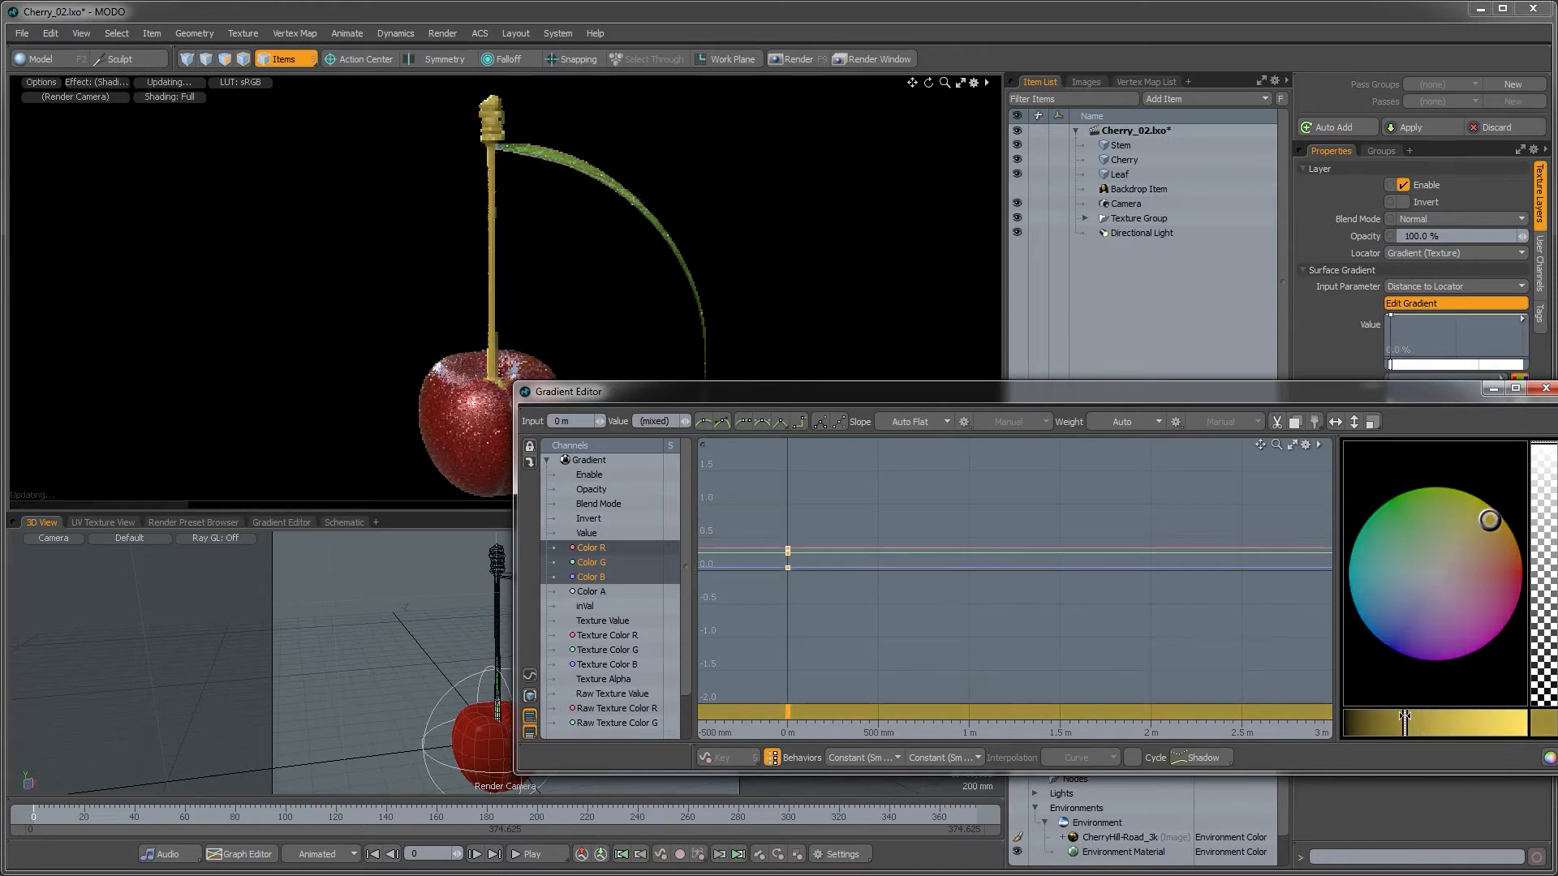
{"action": "left_click_drag", "start_coordinate": [836, 390], "coordinate": [807, 373]}
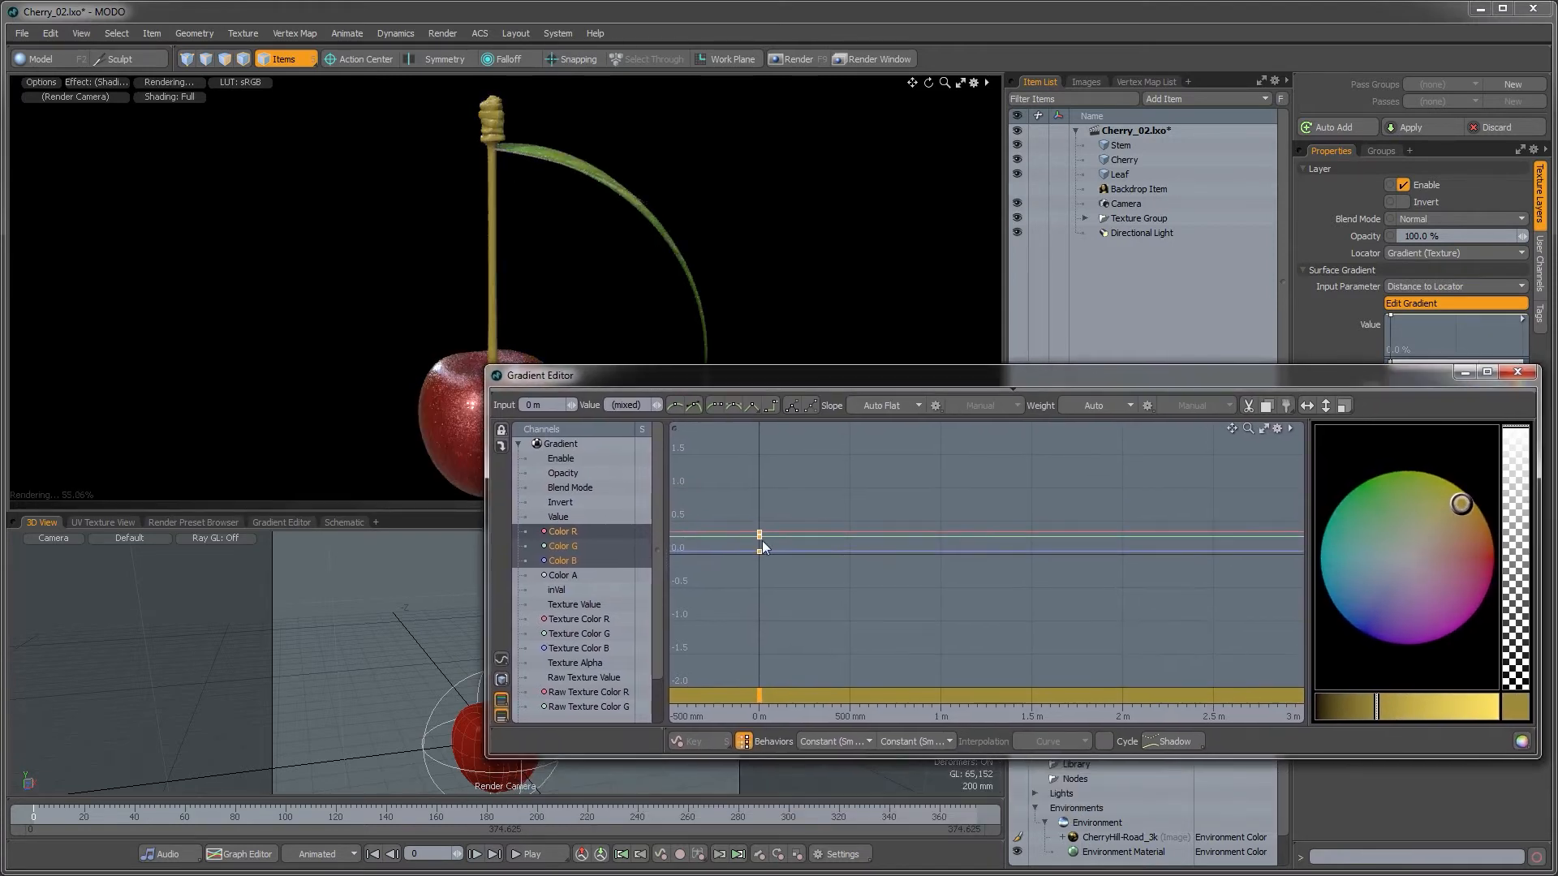
- Add a second colour key at 190 mm on the gradient and colour it dark blue as a test colour
{"action": "left_click", "coordinate": [793, 693]}
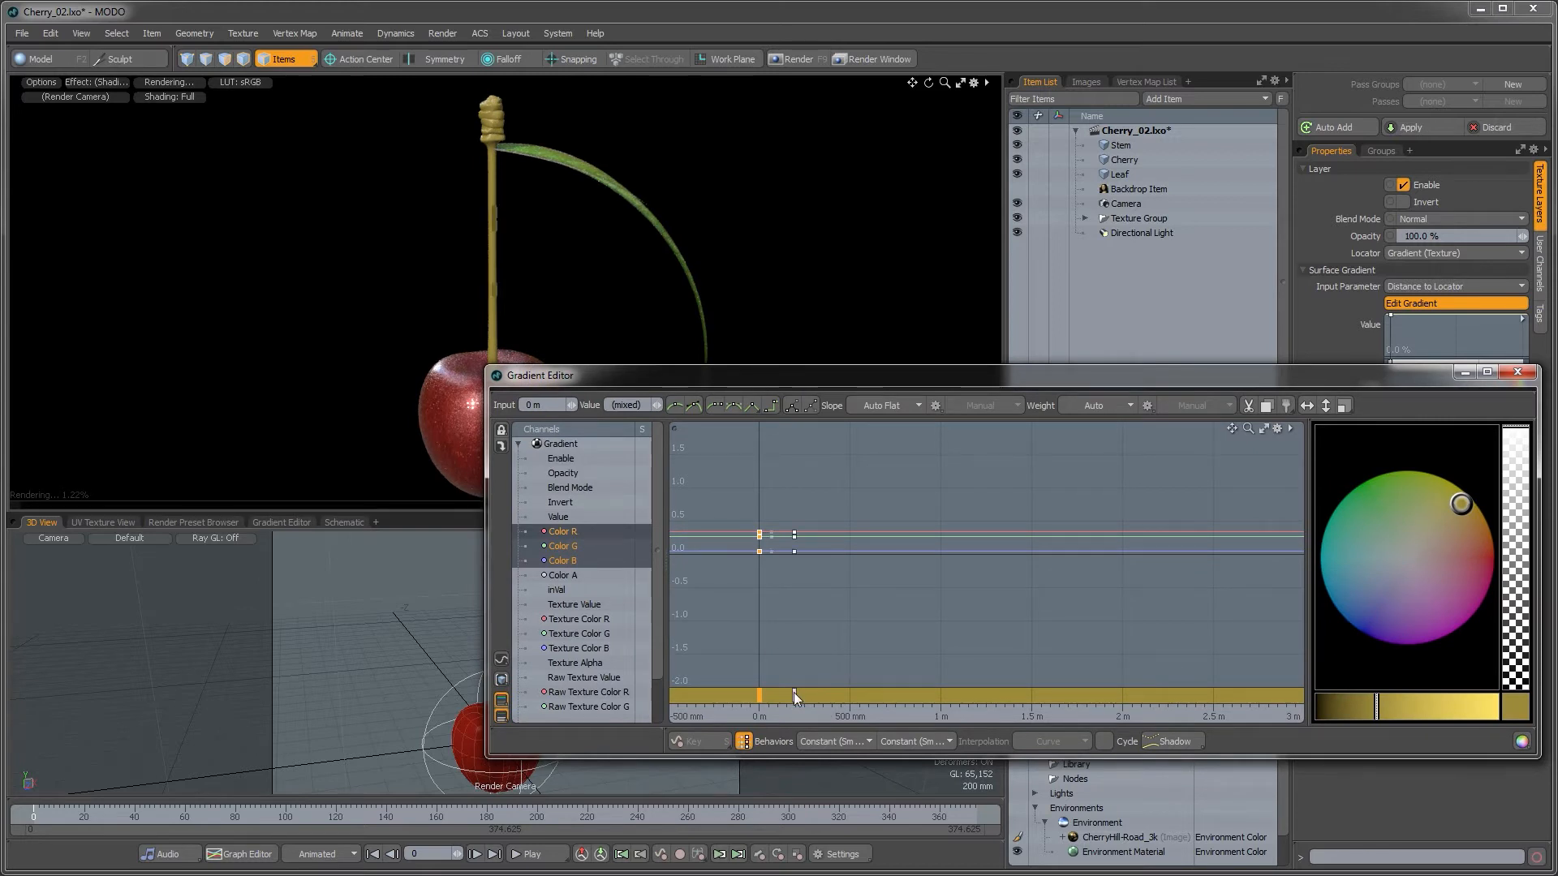
{"action": "left_click_drag", "start_coordinate": [812, 556], "coordinate": [786, 576]}
{"action": "left_click", "coordinate": [1419, 488]}
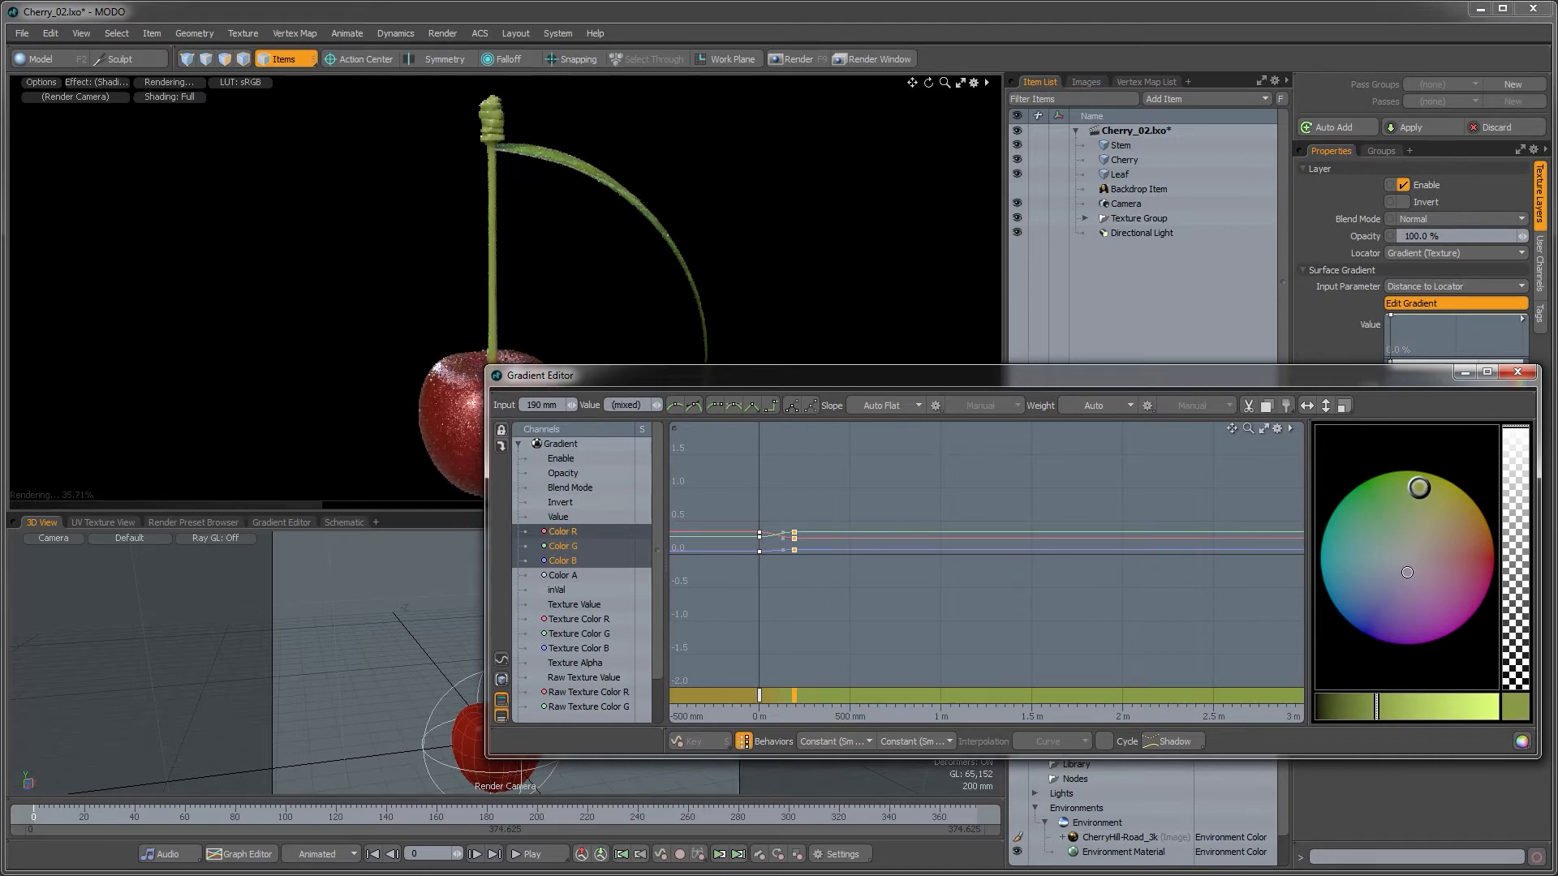
{"action": "mouse_move", "coordinate": [1419, 488]}
{"action": "left_mouse_down"}
{"action": "mouse_move", "coordinate": [1377, 626]}
{"action": "mouse_move", "coordinate": [1352, 638]}
{"action": "left_mouse_up"}
{"action": "left_click_drag", "start_coordinate": [646, 376], "coordinate": [698, 367]}
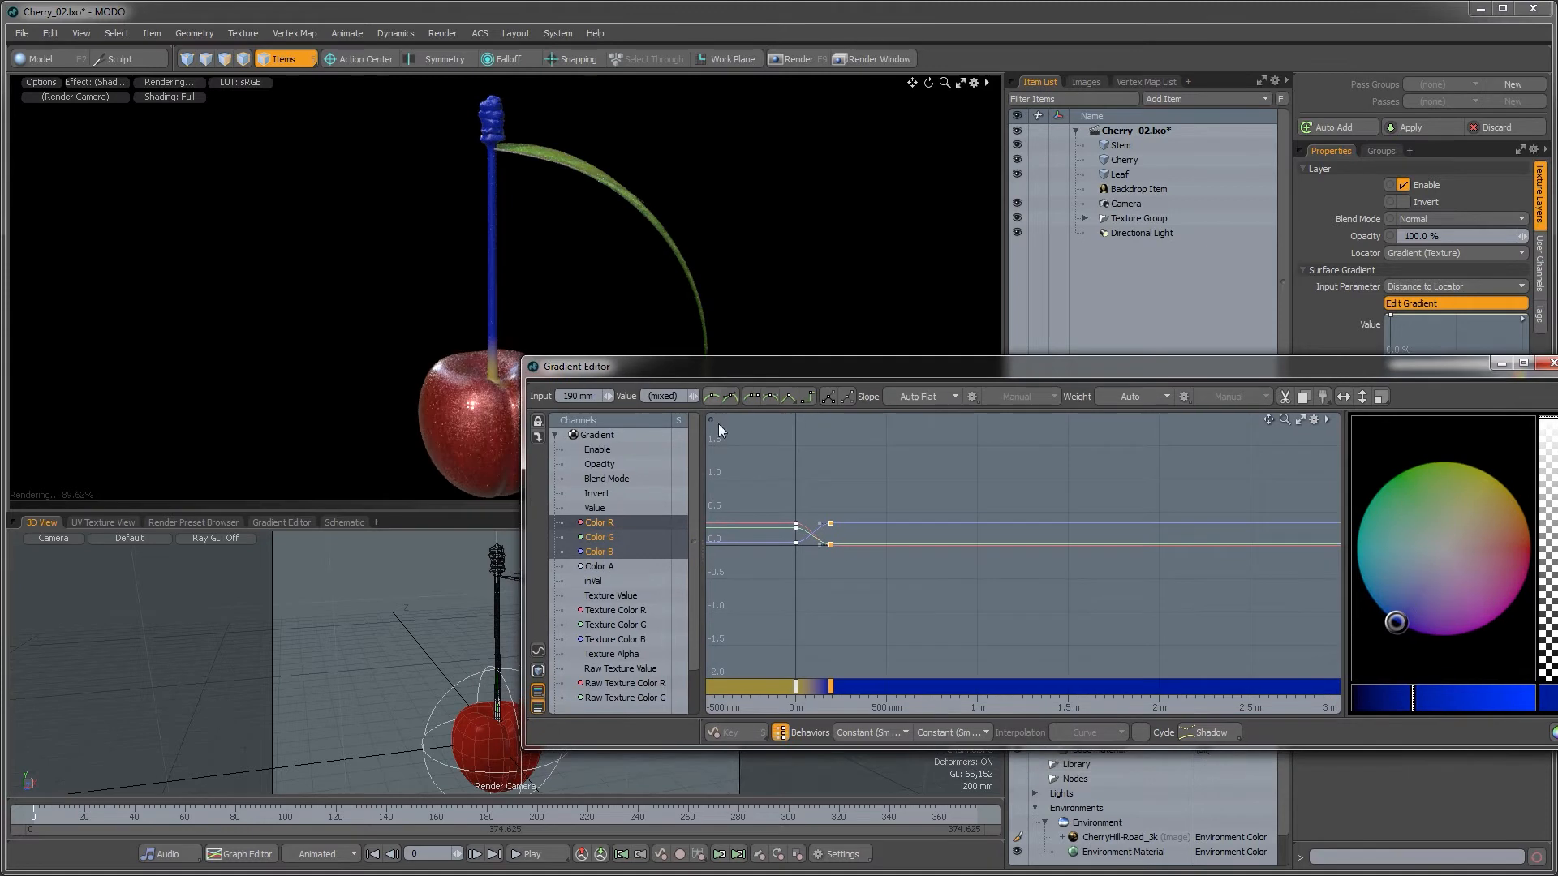
- Move the blue key out to 958 mm, using Stepped slope to locate the stem's thick end, and set its slope to Auto
{"action": "left_click", "coordinate": [830, 600]}
{"action": "key", "text": "a"}
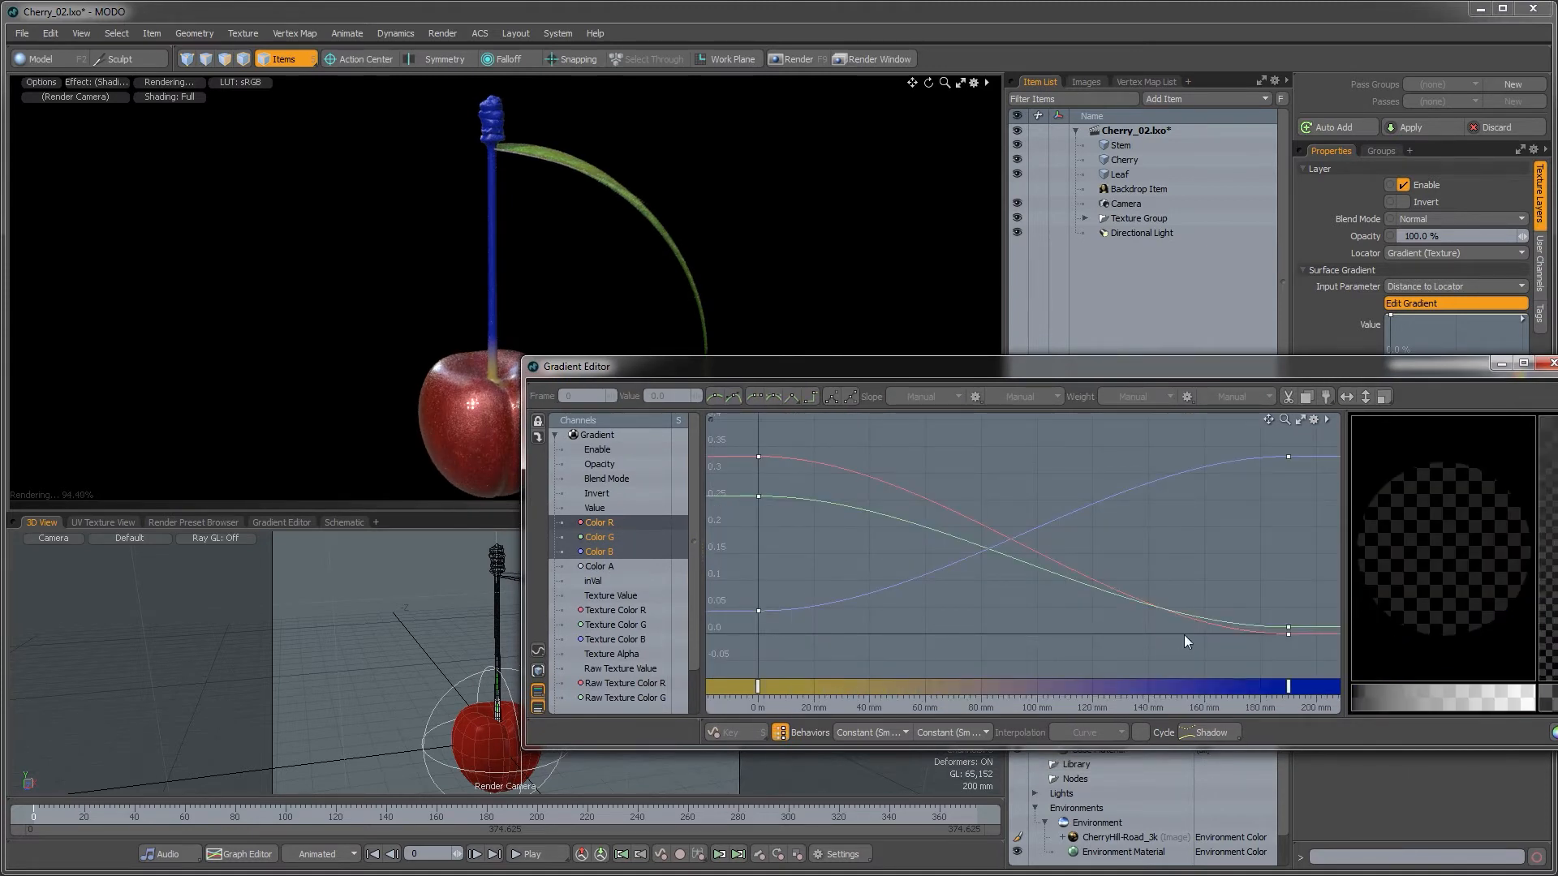
{"action": "left_click_drag", "start_coordinate": [1185, 636], "coordinate": [1055, 645], "text": "ctrl+alt"}
{"action": "left_click_drag", "start_coordinate": [1201, 623], "coordinate": [1283, 688], "text": "alt"}
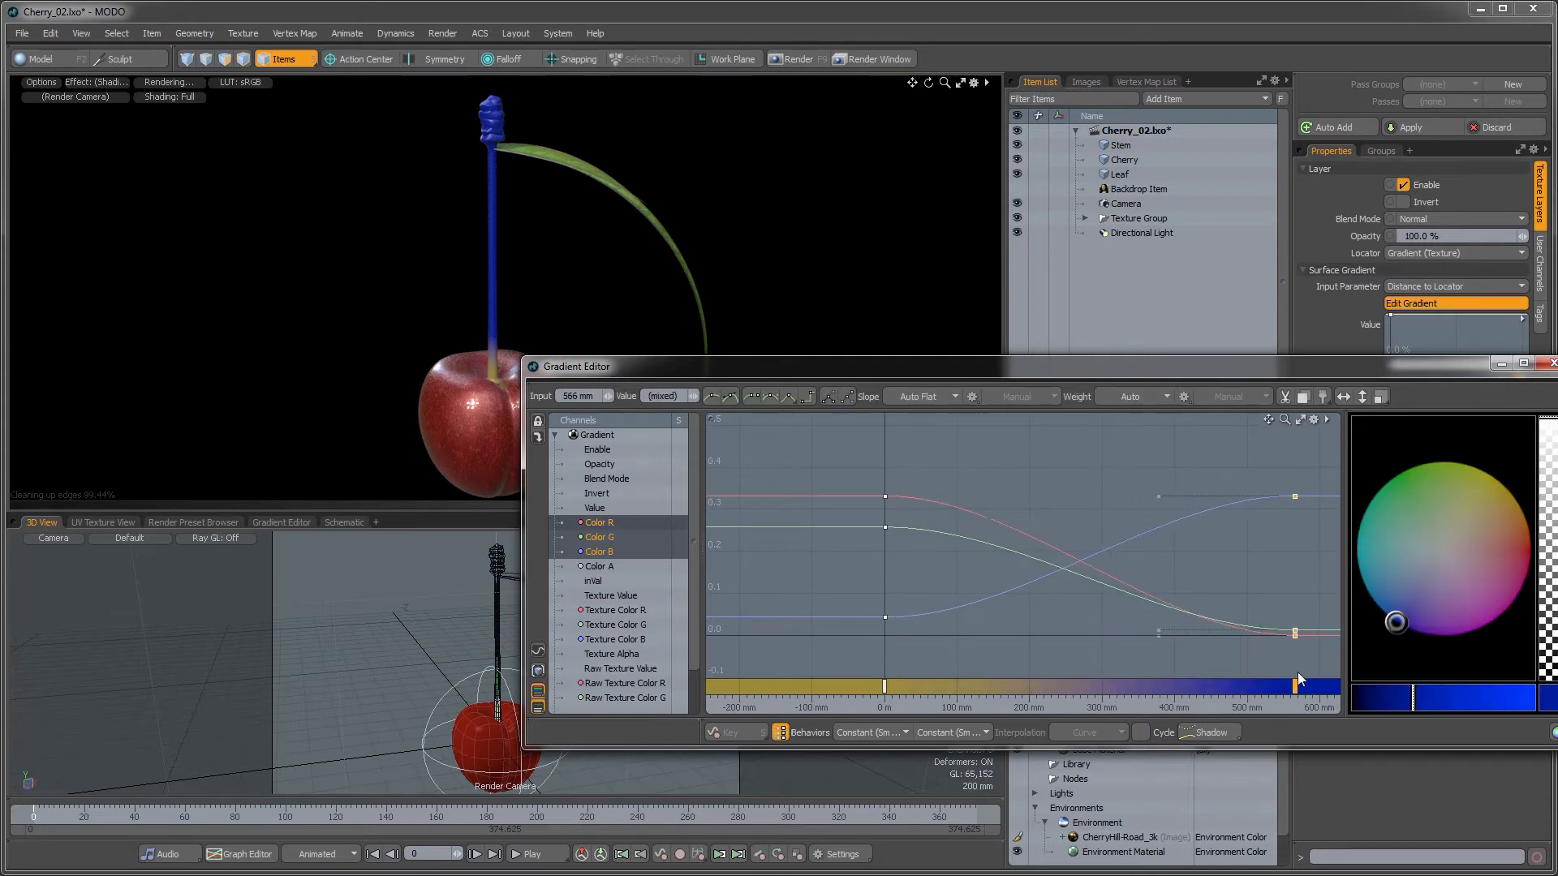
{"action": "key", "text": "a"}
{"action": "left_click_drag", "start_coordinate": [1168, 642], "coordinate": [1089, 636], "text": "alt"}
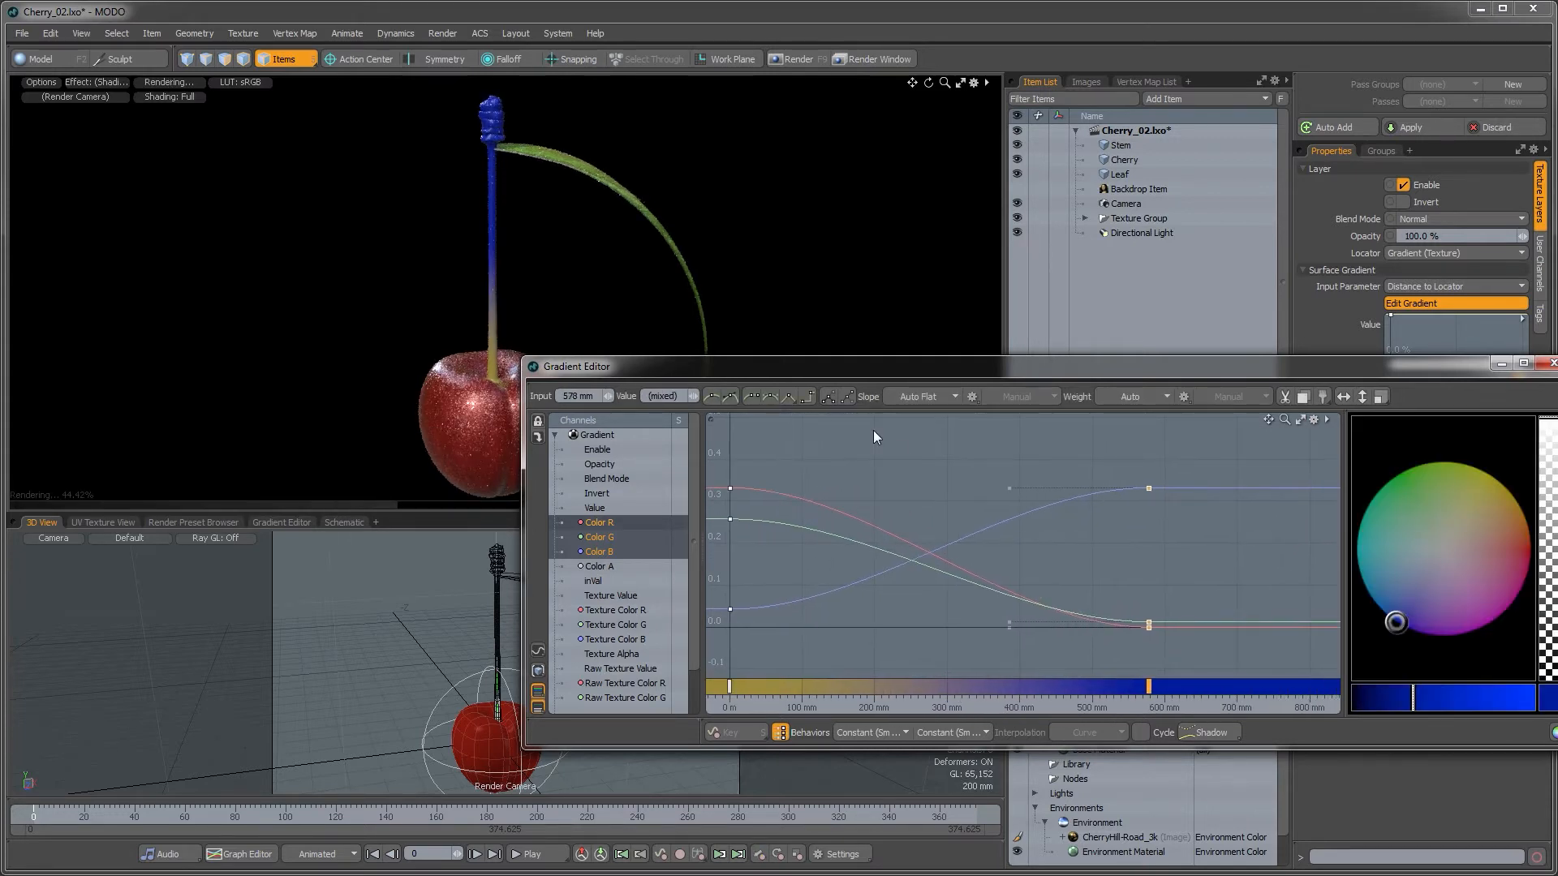
{"action": "left_click", "coordinate": [808, 396]}
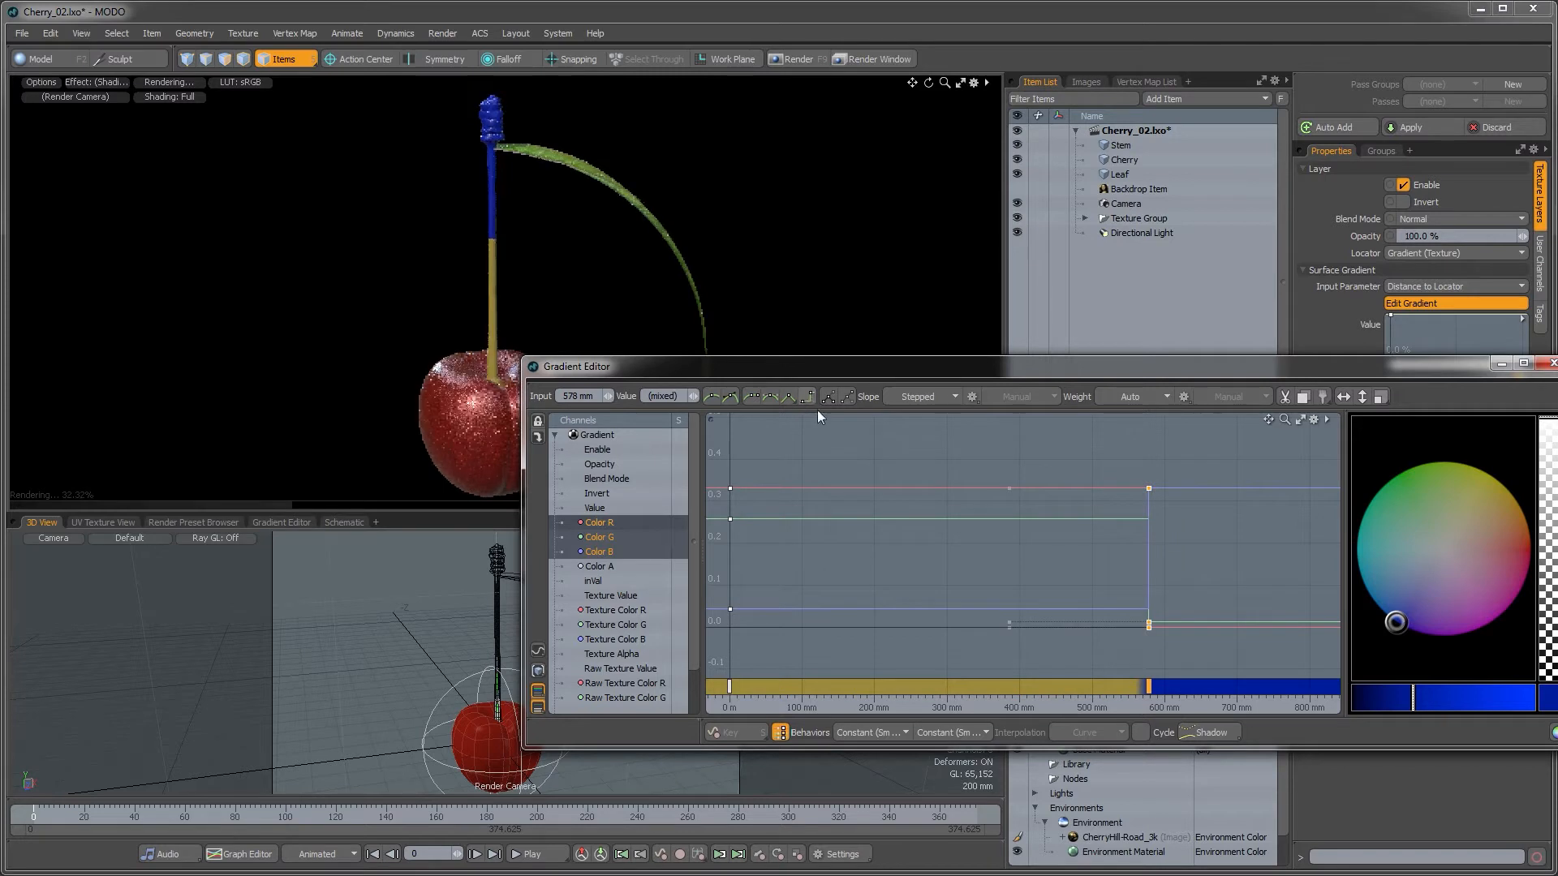
{"action": "left_click_drag", "start_coordinate": [1011, 569], "coordinate": [982, 619], "text": "ctrl+alt"}
{"action": "left_click_drag", "start_coordinate": [1071, 687], "coordinate": [1218, 688]}
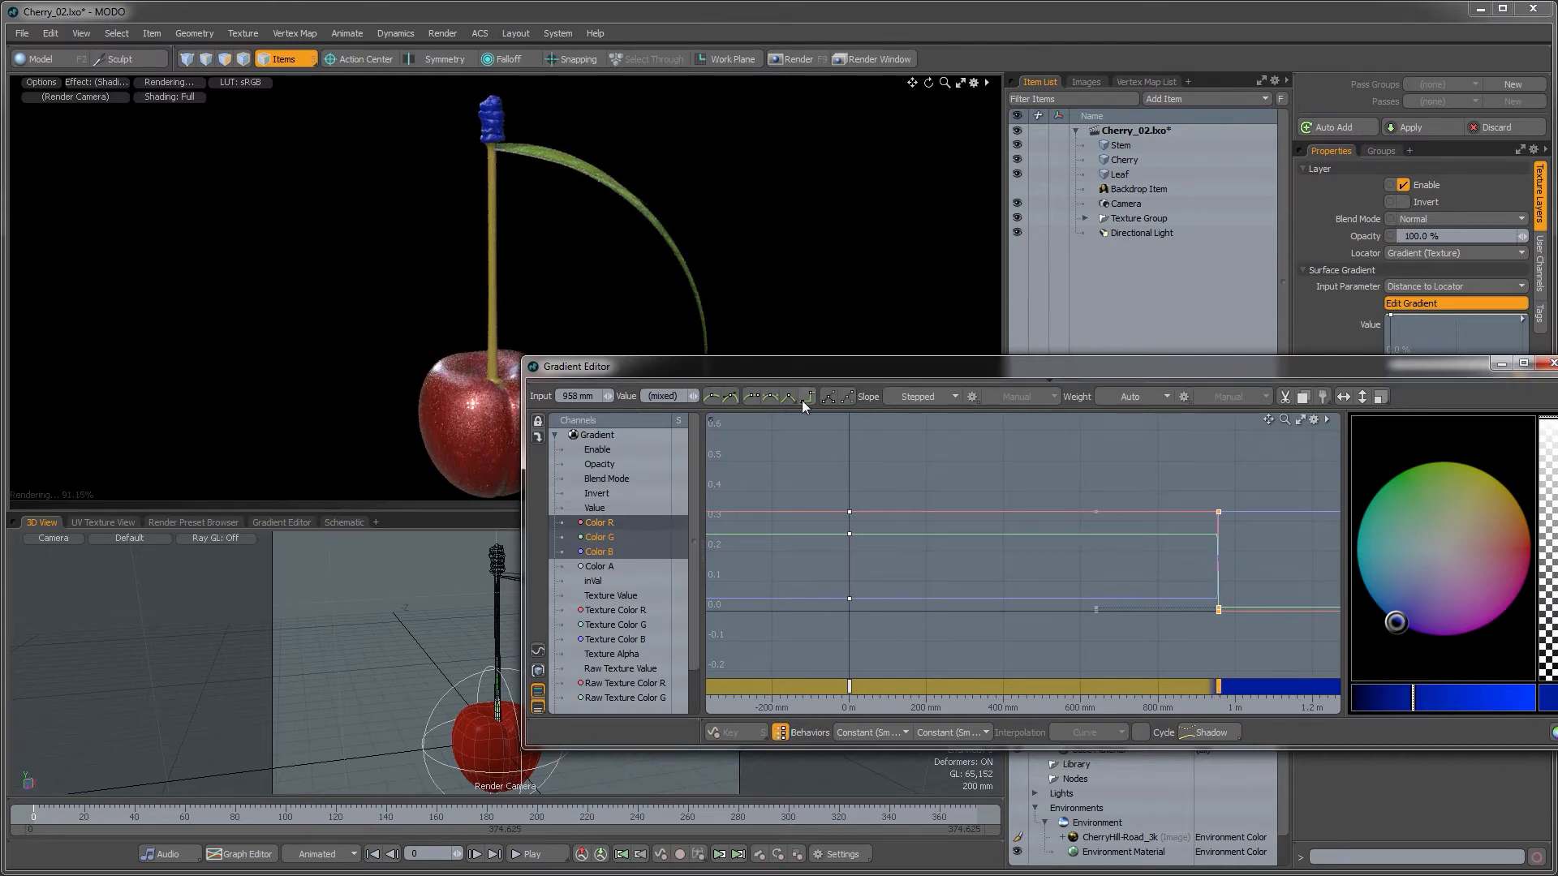
{"action": "left_click", "coordinate": [714, 396]}
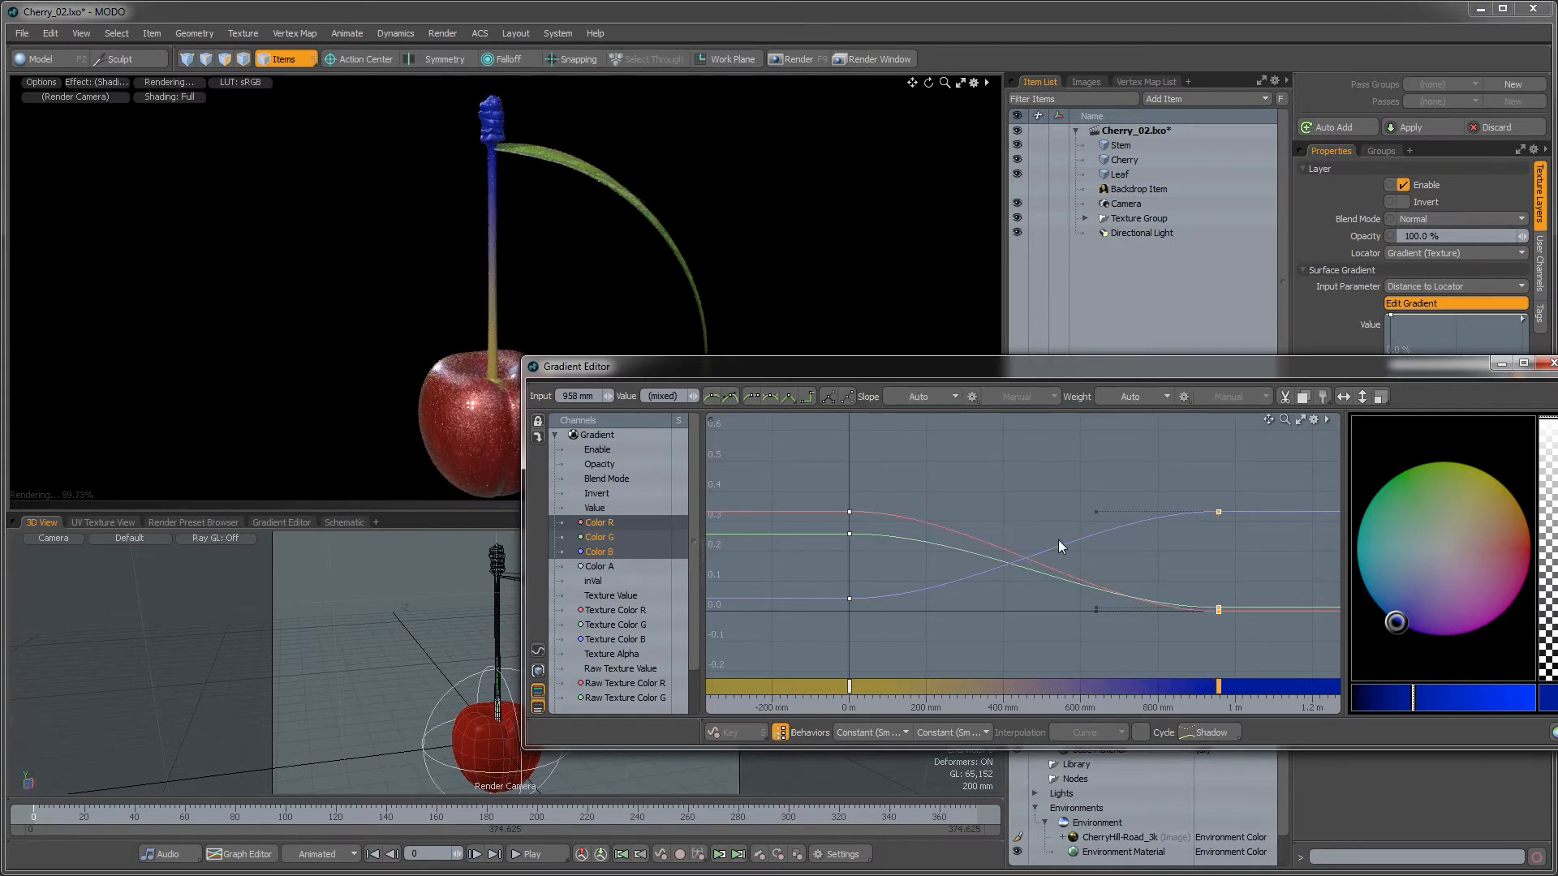
- Add a colour key at 45 mm on the stem gradient and shift it to a yellowish green
{"action": "mouse_move", "coordinate": [917, 374]}
{"action": "left_mouse_down"}
{"action": "mouse_move", "coordinate": [946, 375]}
{"action": "mouse_move", "coordinate": [923, 354]}
{"action": "left_mouse_up"}
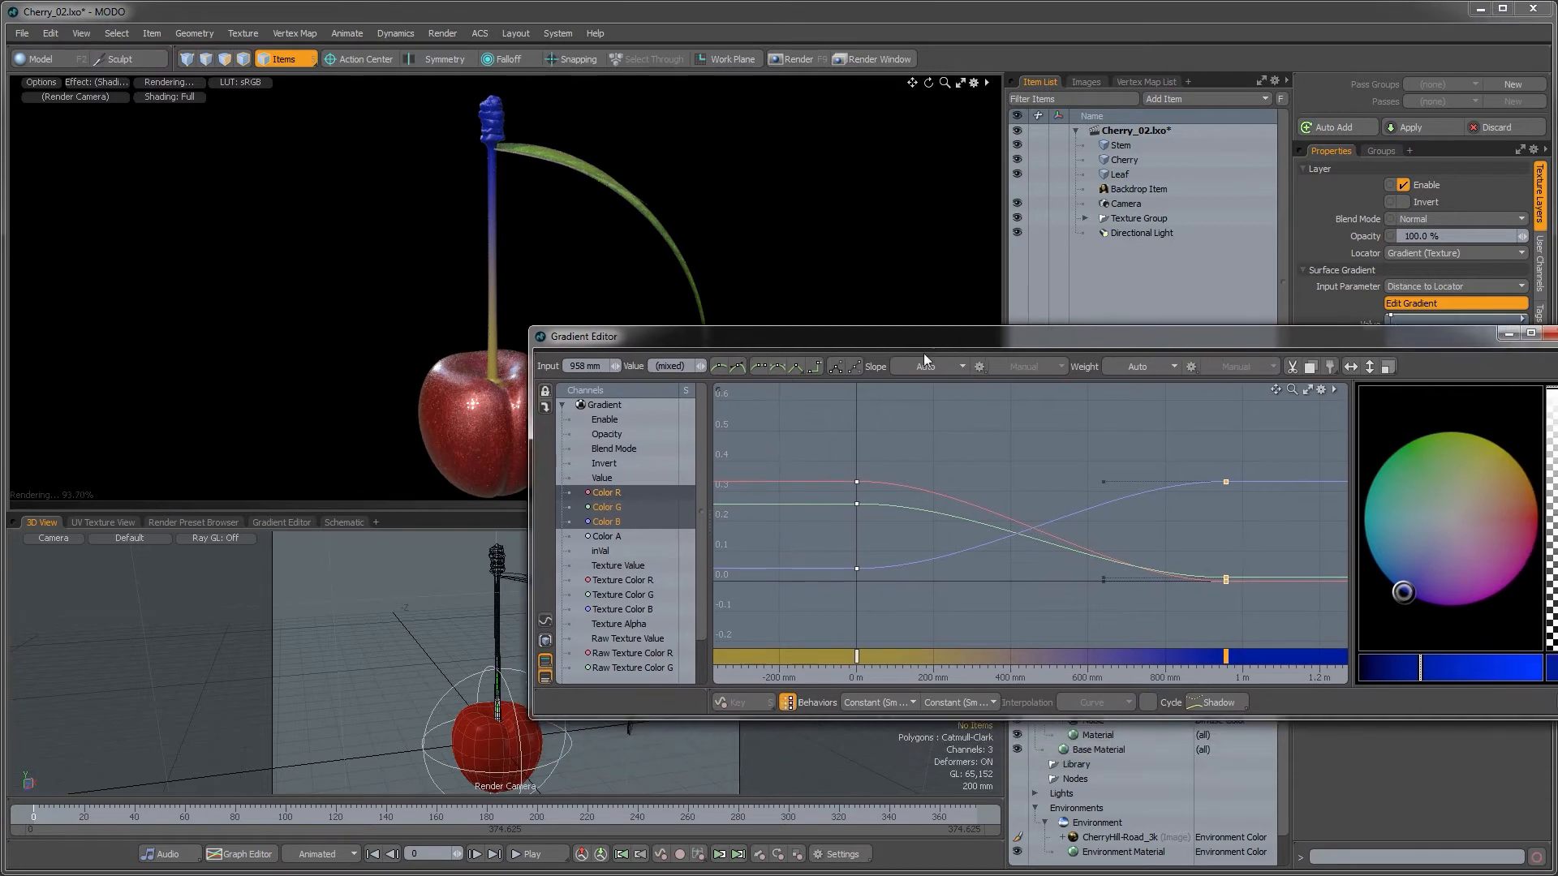
{"action": "middle_click", "coordinate": [874, 568]}
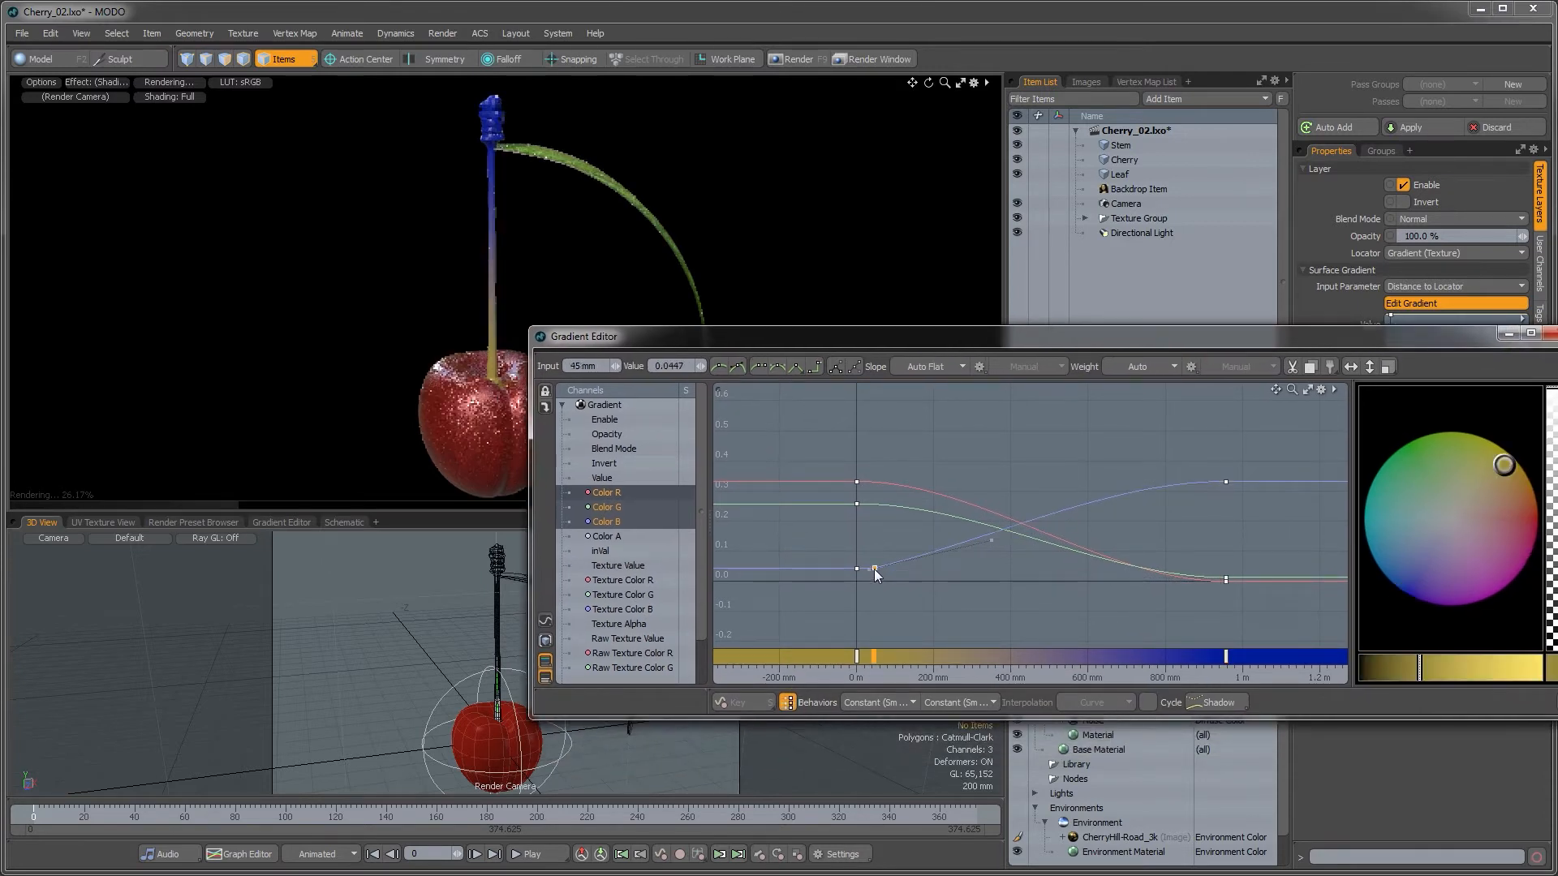
{"action": "left_click_drag", "start_coordinate": [1410, 595], "coordinate": [1465, 460]}
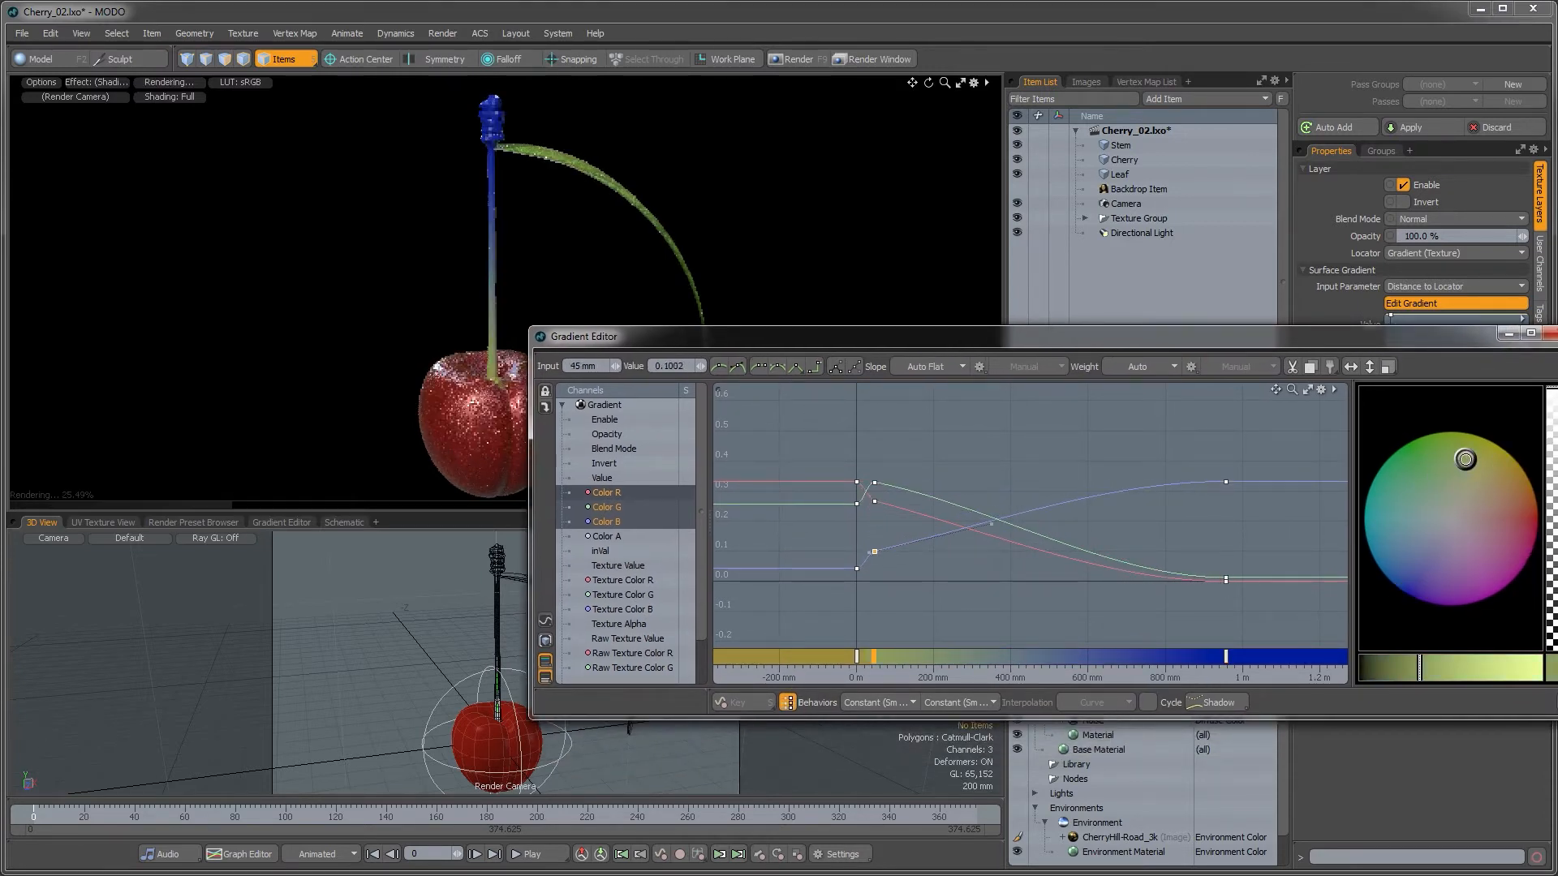
- Brighten the yellowish green of the 45 mm key and slightly darken the brownish yellow key at 0 m
{"action": "left_click_drag", "start_coordinate": [1419, 667], "coordinate": [1439, 666]}
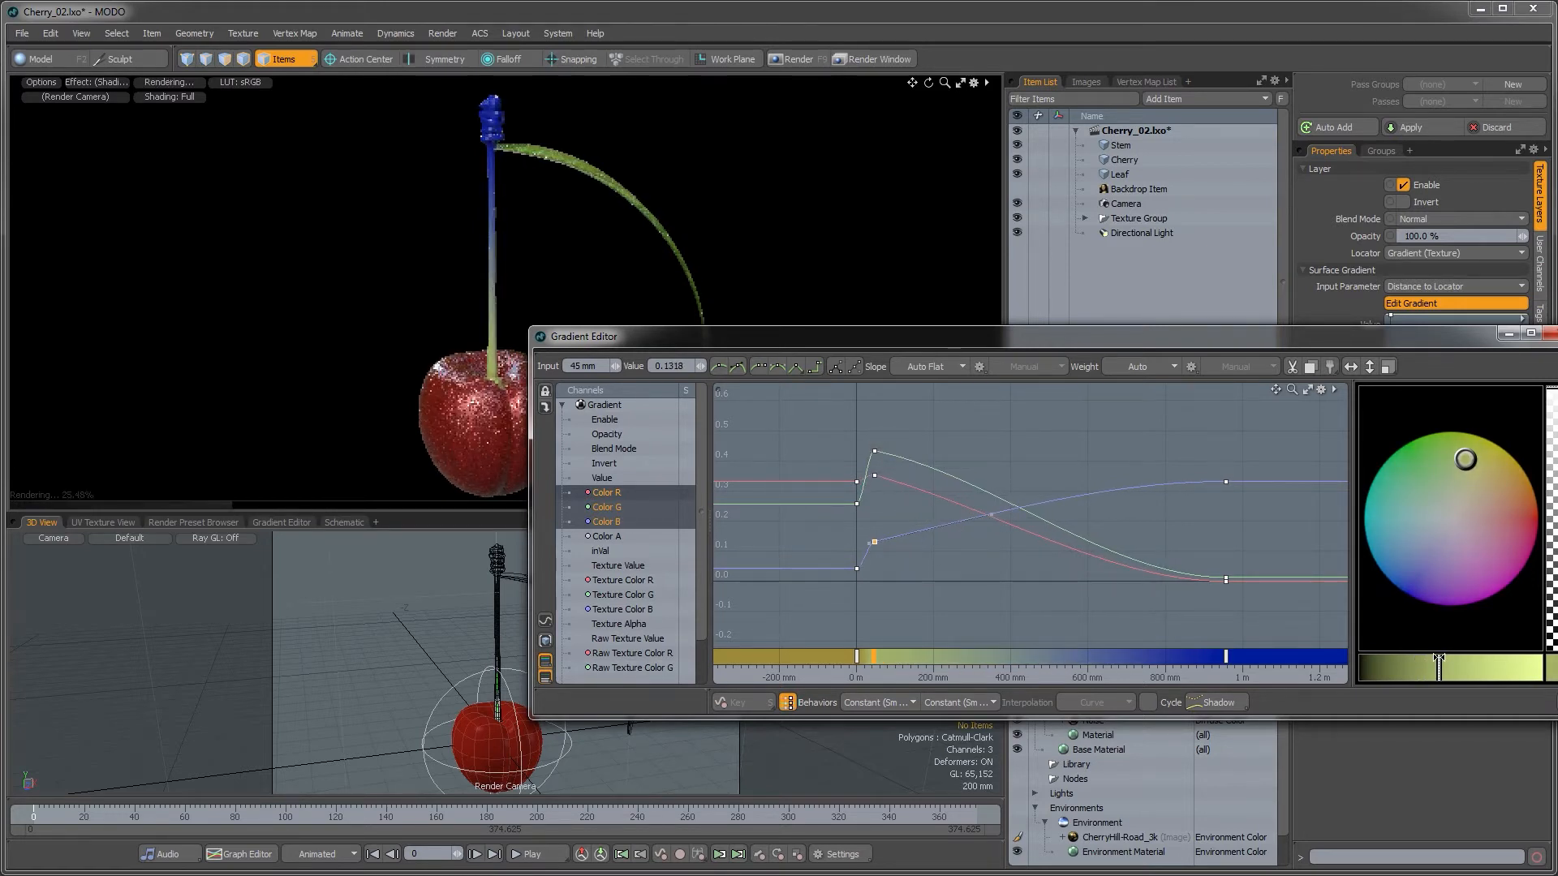
{"action": "left_click", "coordinate": [857, 655]}
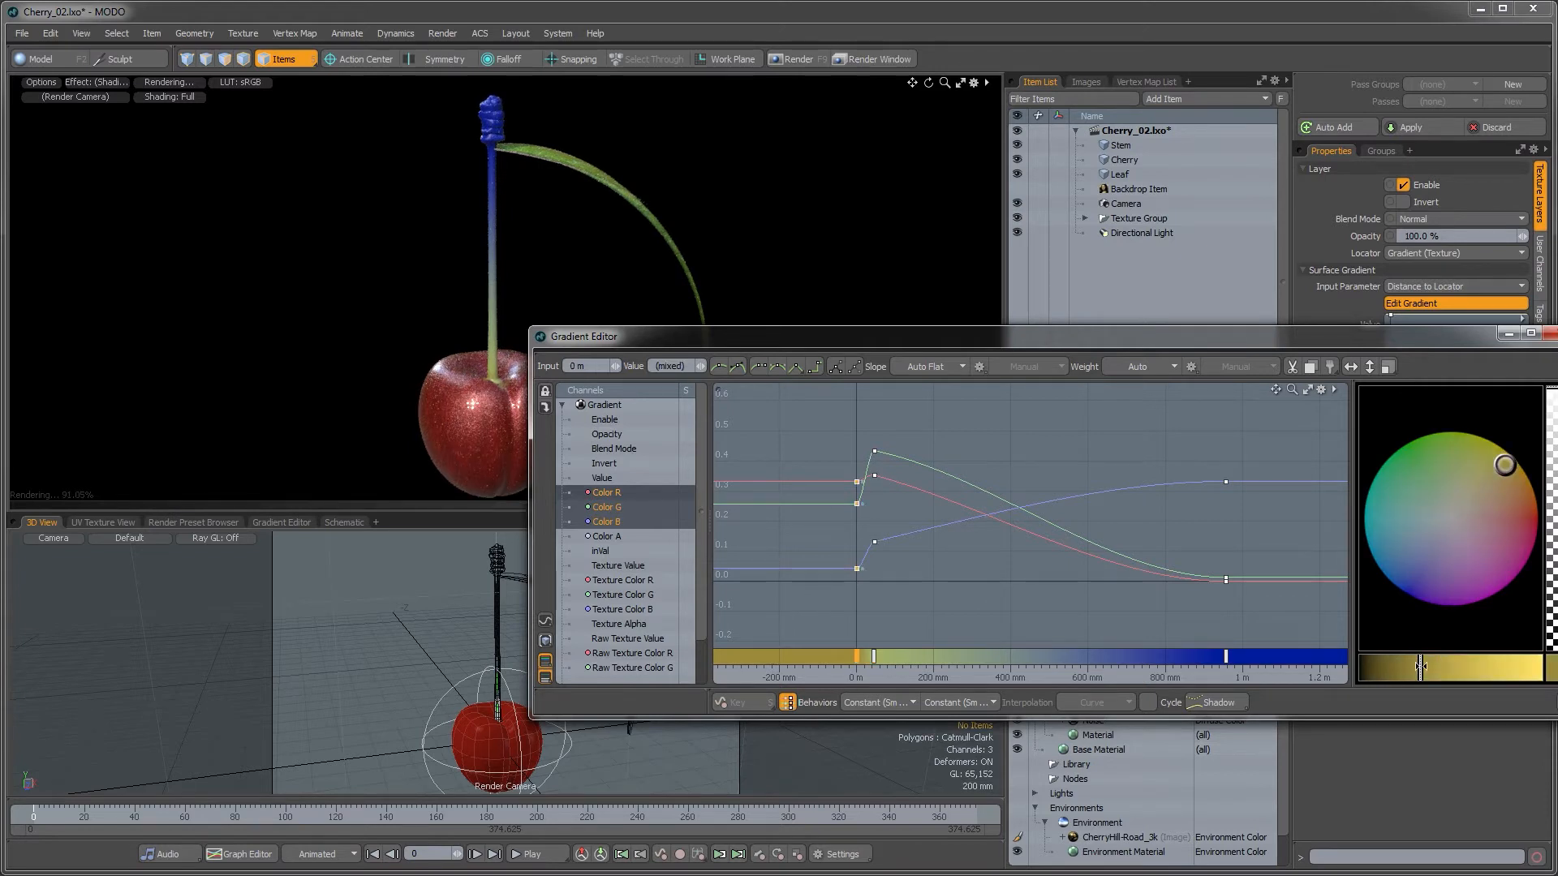
{"action": "left_click_drag", "start_coordinate": [1419, 667], "coordinate": [1413, 667]}
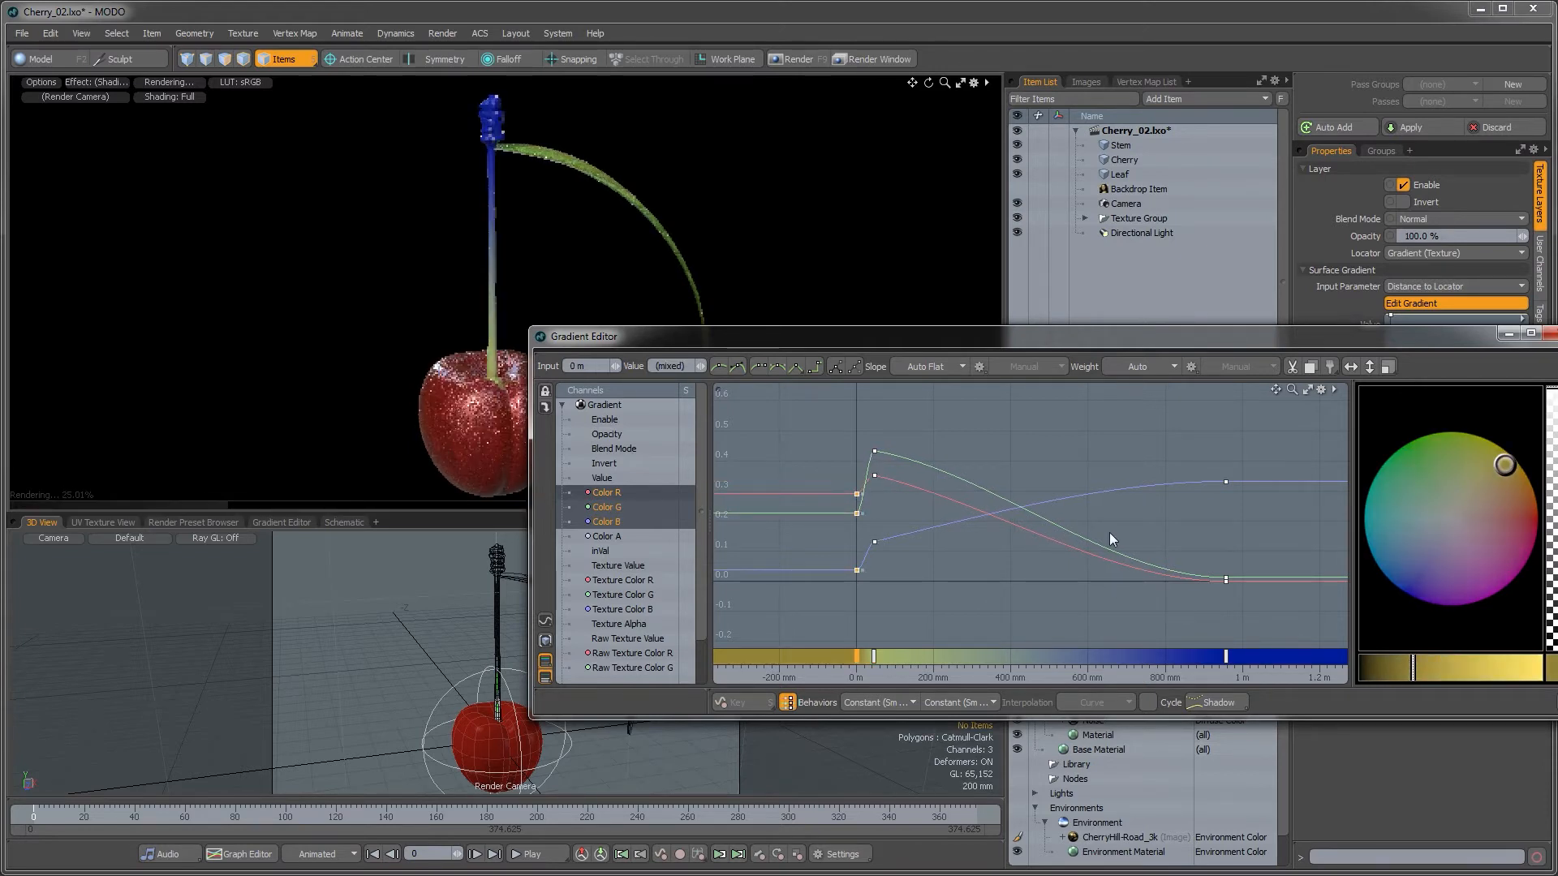
- Add a green colour key at 480 mm on the stem gradient and recolour the 958 mm key green
{"action": "left_click", "coordinate": [1043, 533], "text": "ctrl"}
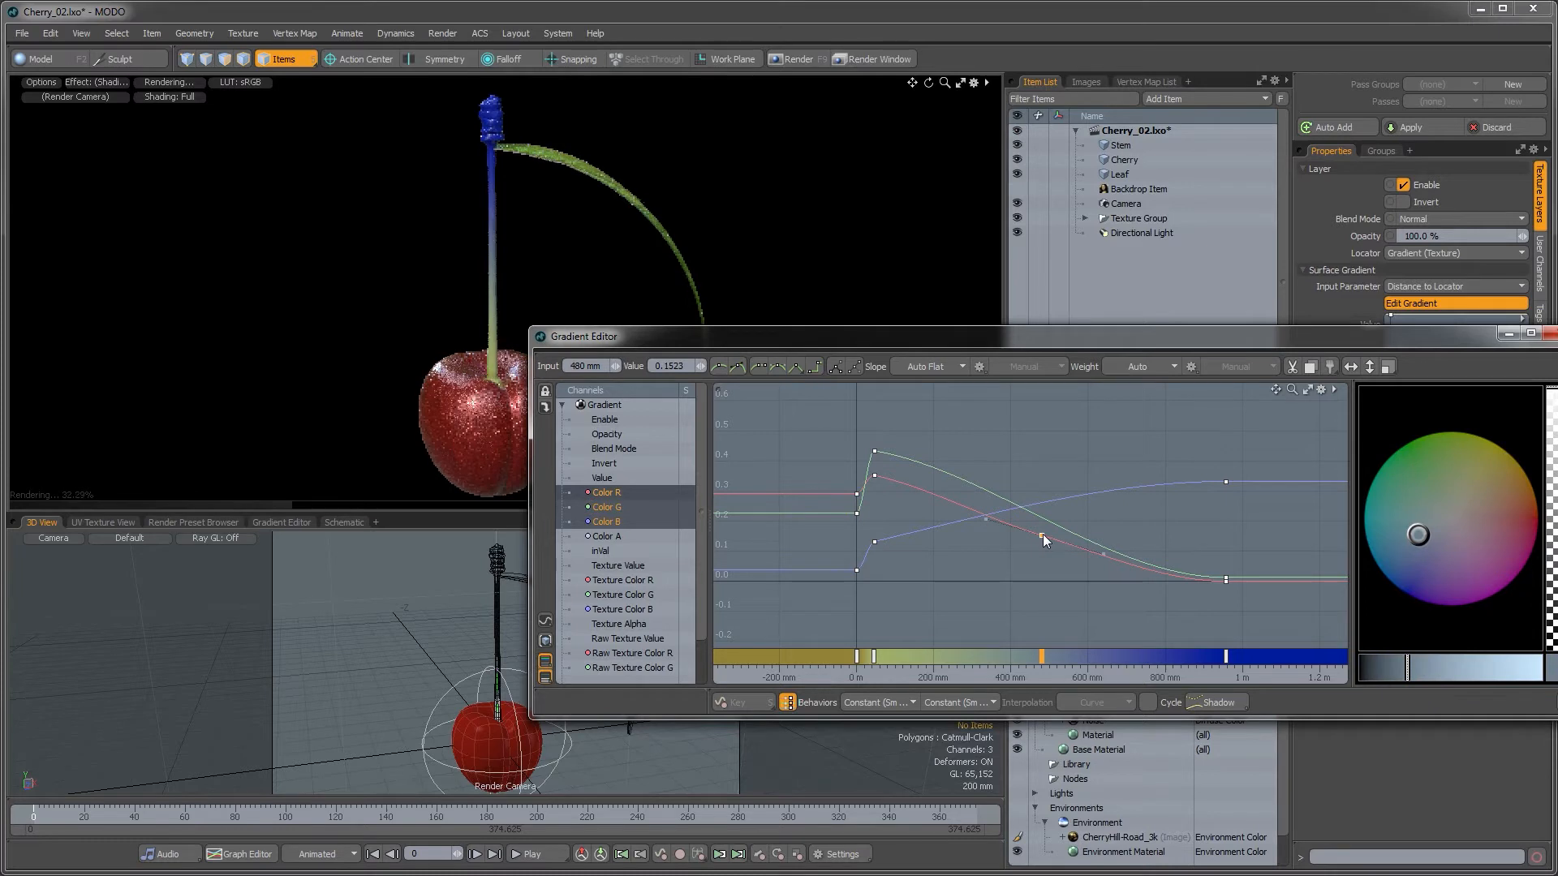
{"action": "left_click_drag", "start_coordinate": [1419, 535], "coordinate": [1436, 461]}
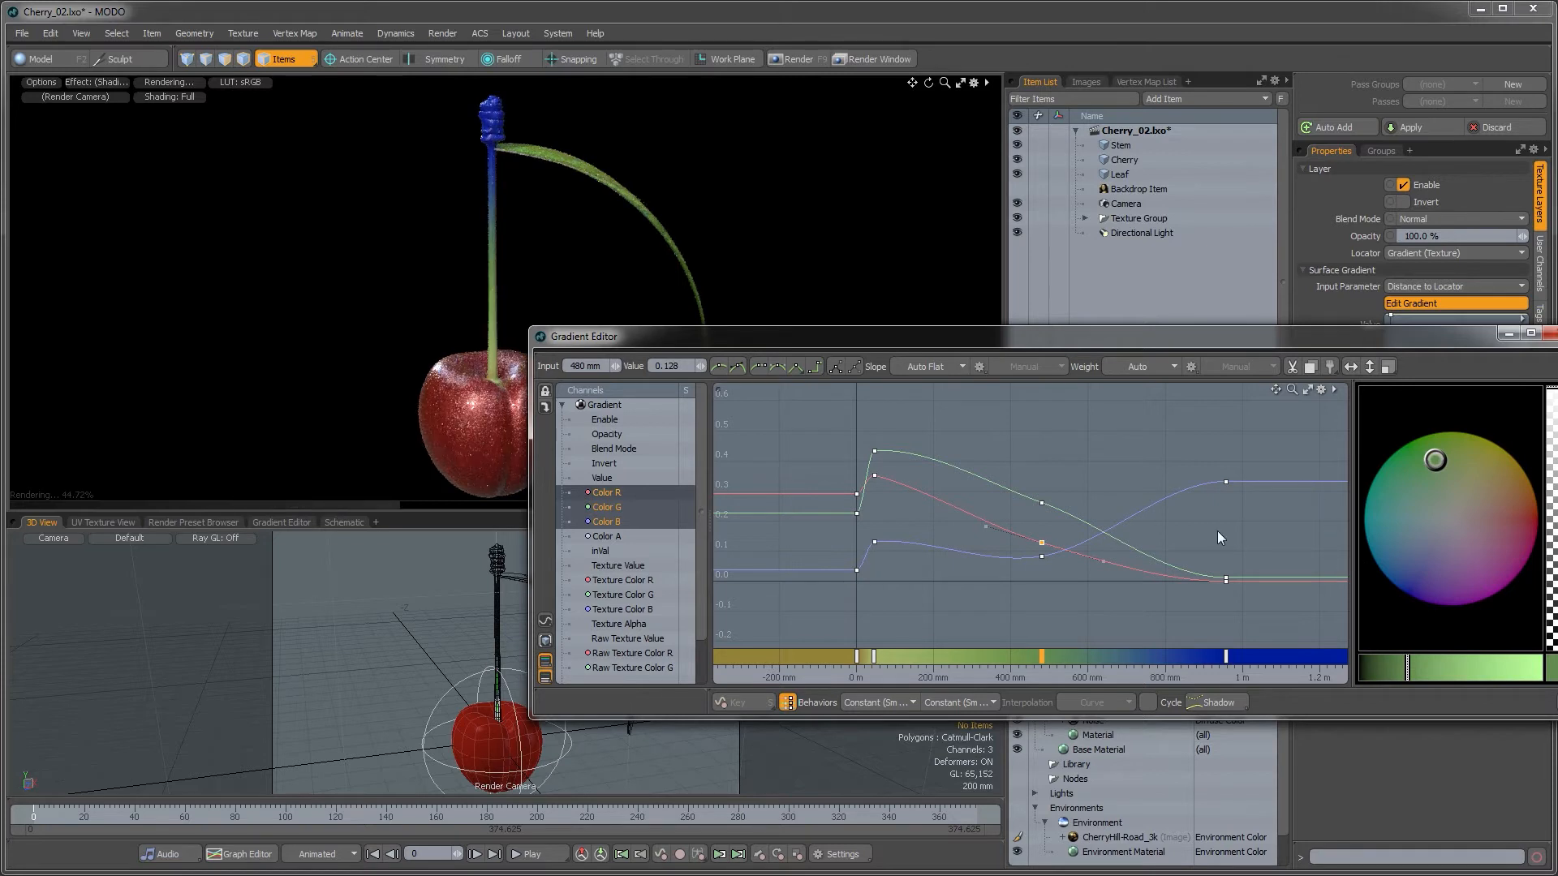
{"action": "left_click_drag", "start_coordinate": [1189, 435], "coordinate": [1271, 595]}
{"action": "left_click_drag", "start_coordinate": [1402, 583], "coordinate": [1435, 458]}
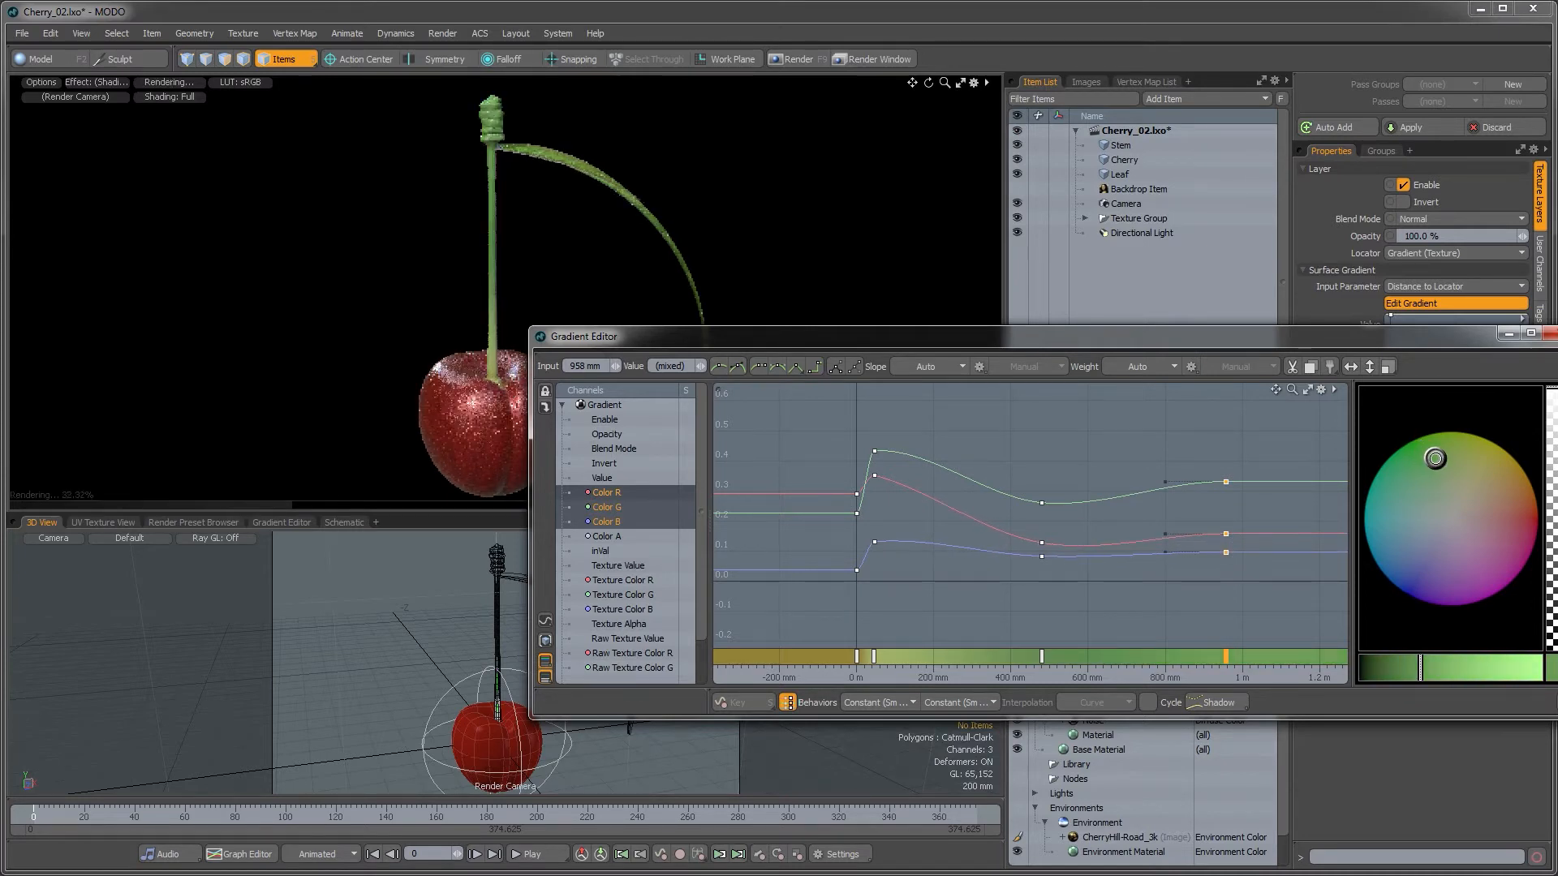
- Add a reddish-brown end key for the stem's tip beyond a green key at 850 mm, and close the Gradient Editor
{"action": "left_click", "coordinate": [1232, 654]}
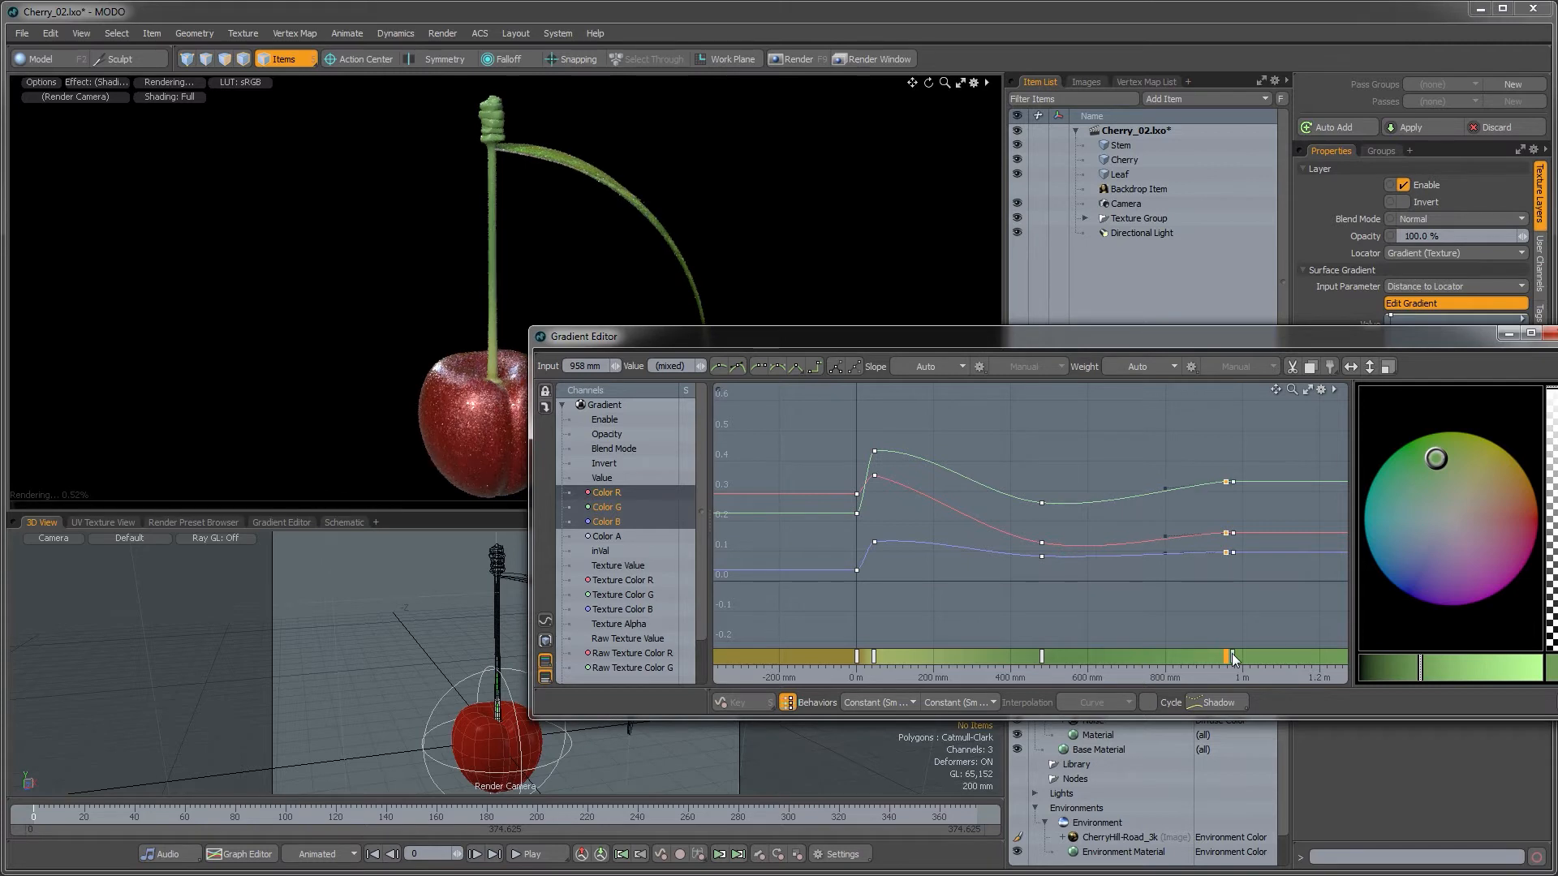
{"action": "left_click", "coordinate": [1515, 503]}
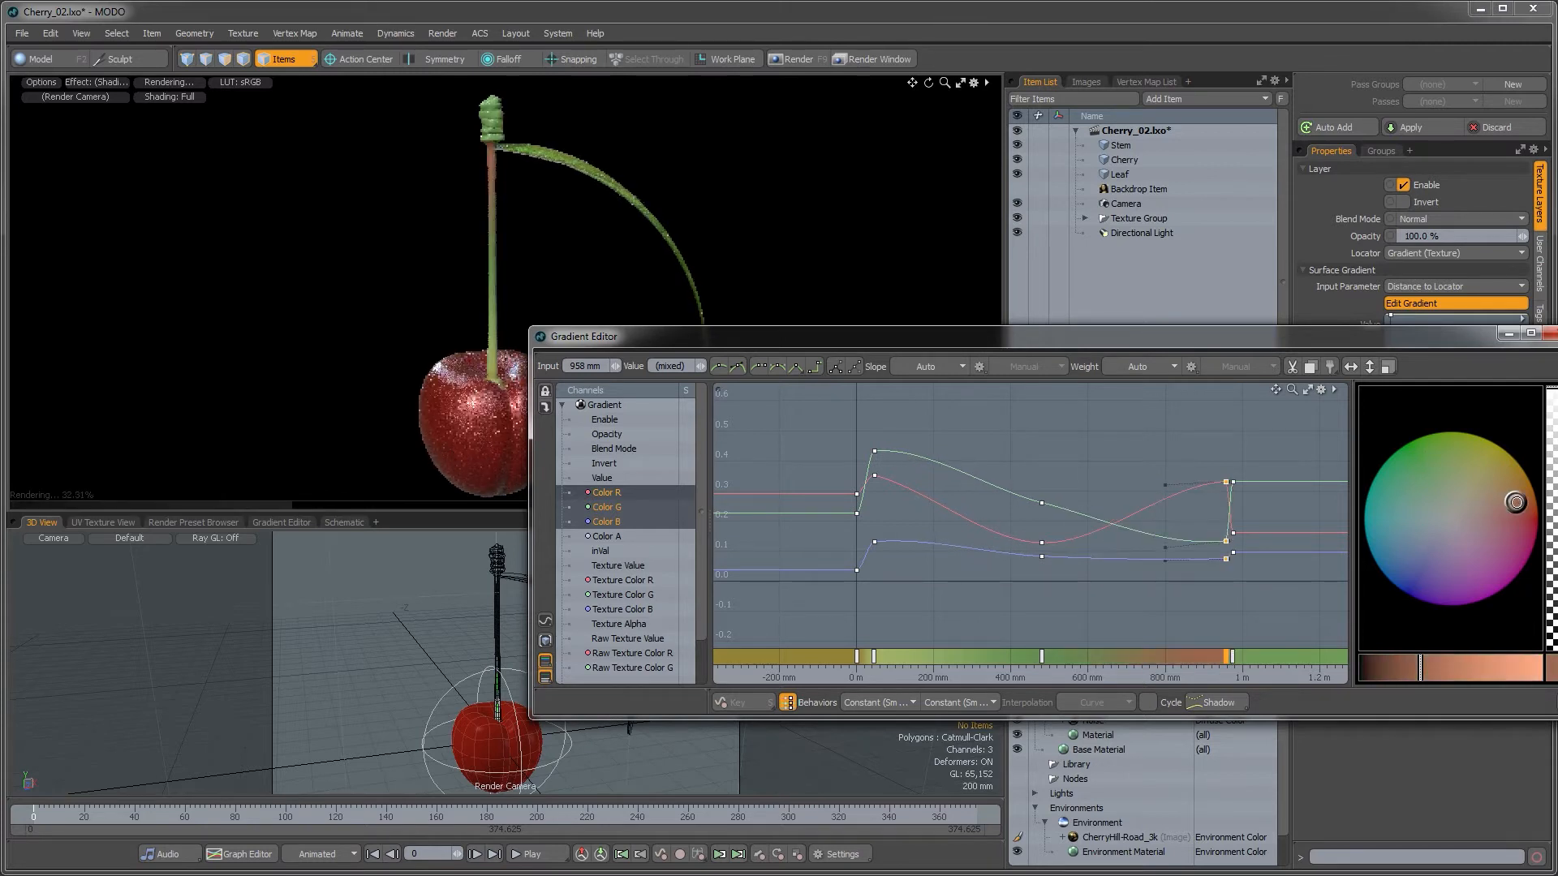
{"action": "left_click_drag", "start_coordinate": [1227, 654], "coordinate": [1229, 656]}
{"action": "left_click", "coordinate": [1240, 655]}
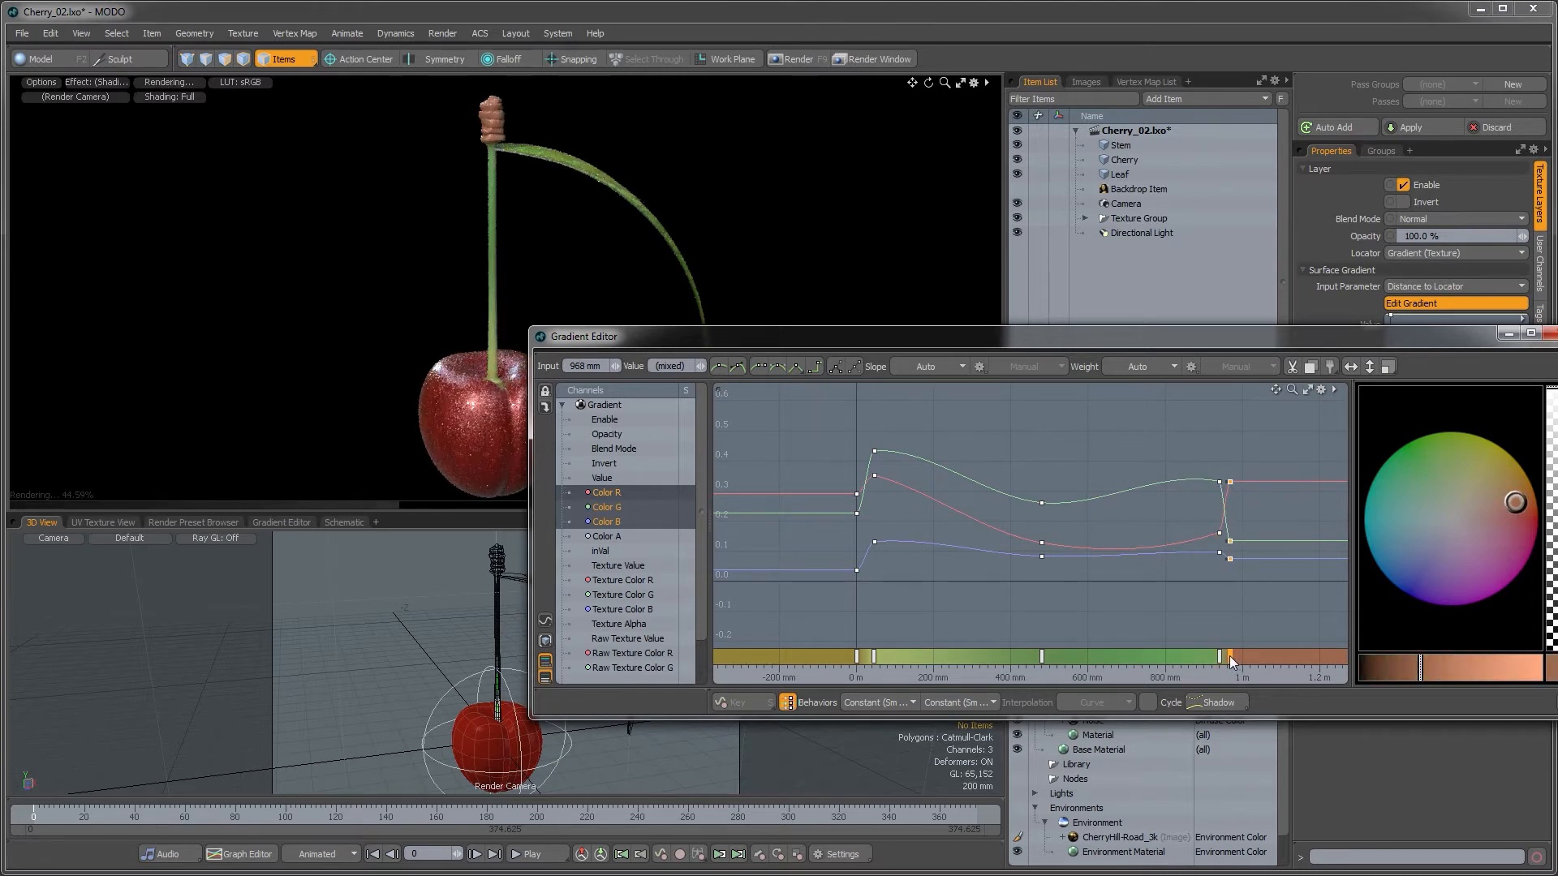
{"action": "left_click_drag", "start_coordinate": [1229, 654], "coordinate": [1185, 654]}
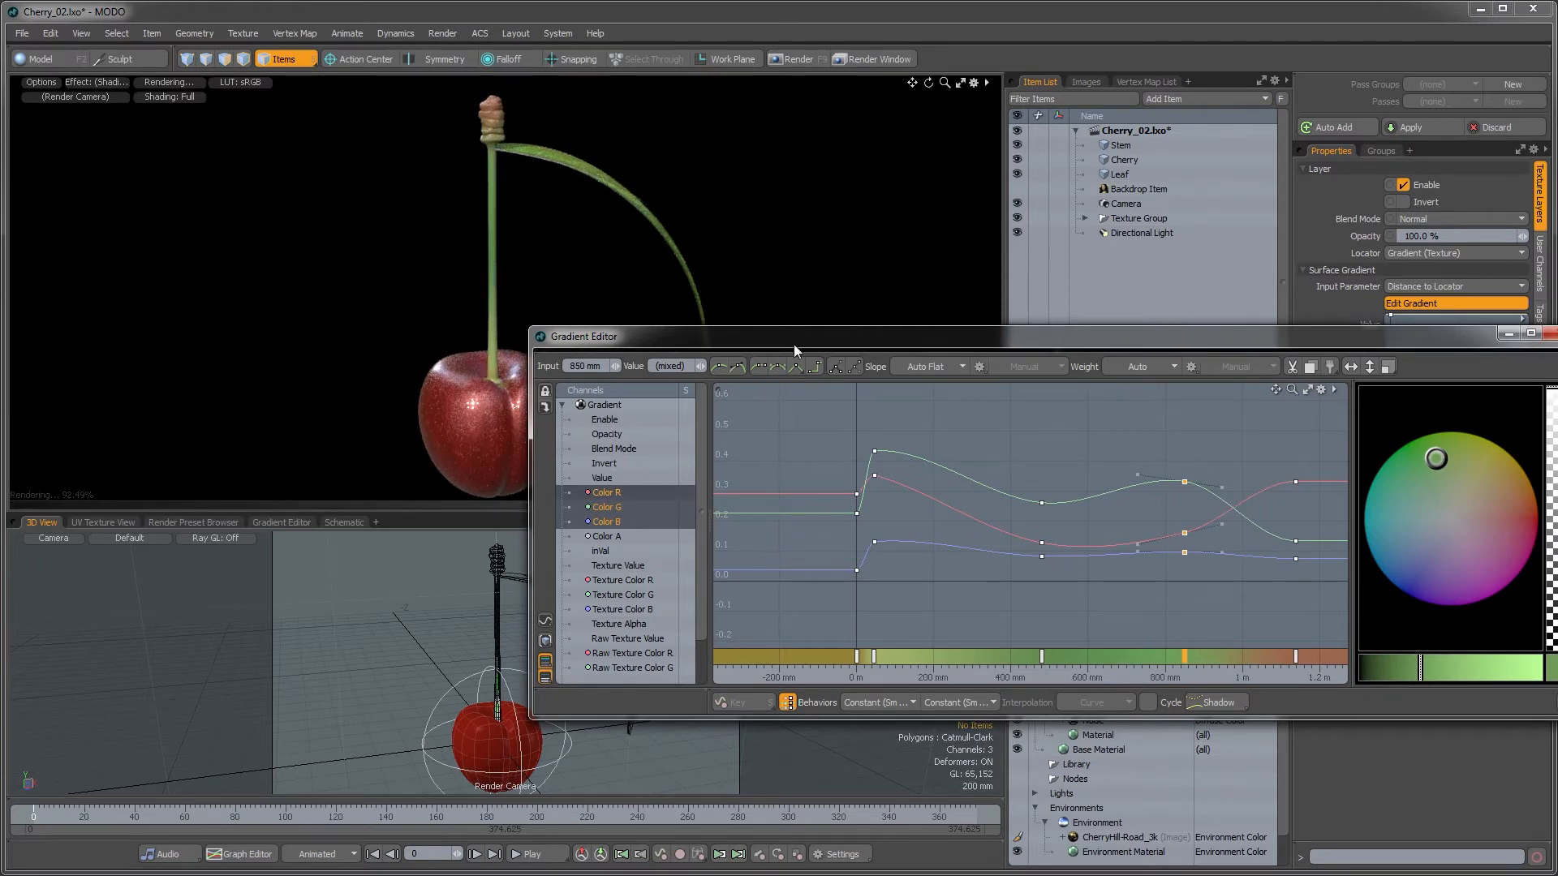
{"action": "left_click_drag", "start_coordinate": [788, 341], "coordinate": [605, 300]}
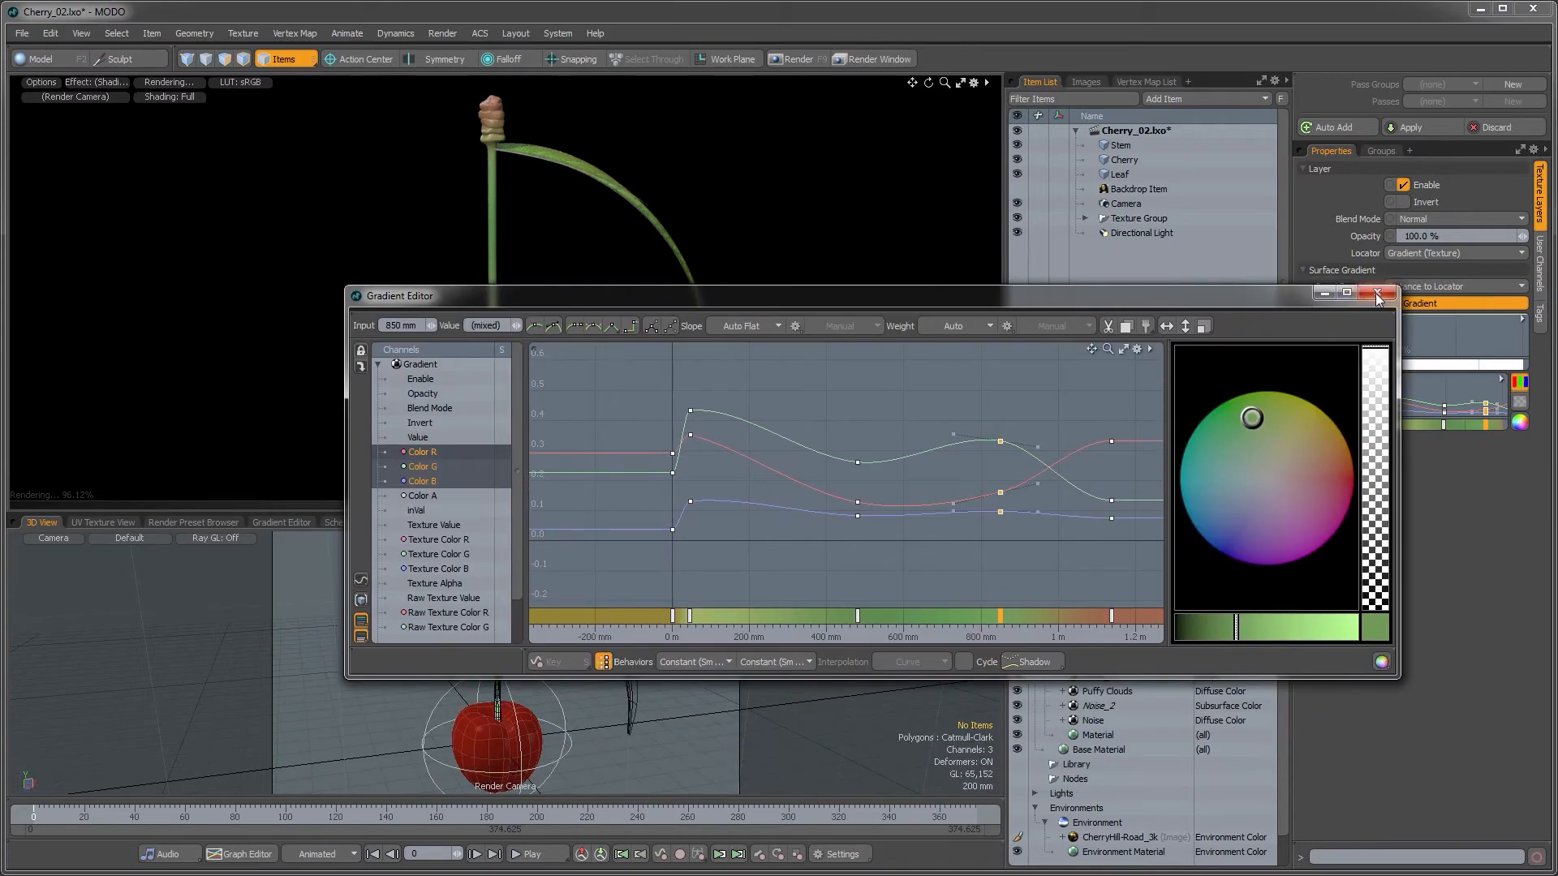
{"action": "left_click", "coordinate": [1376, 294]}
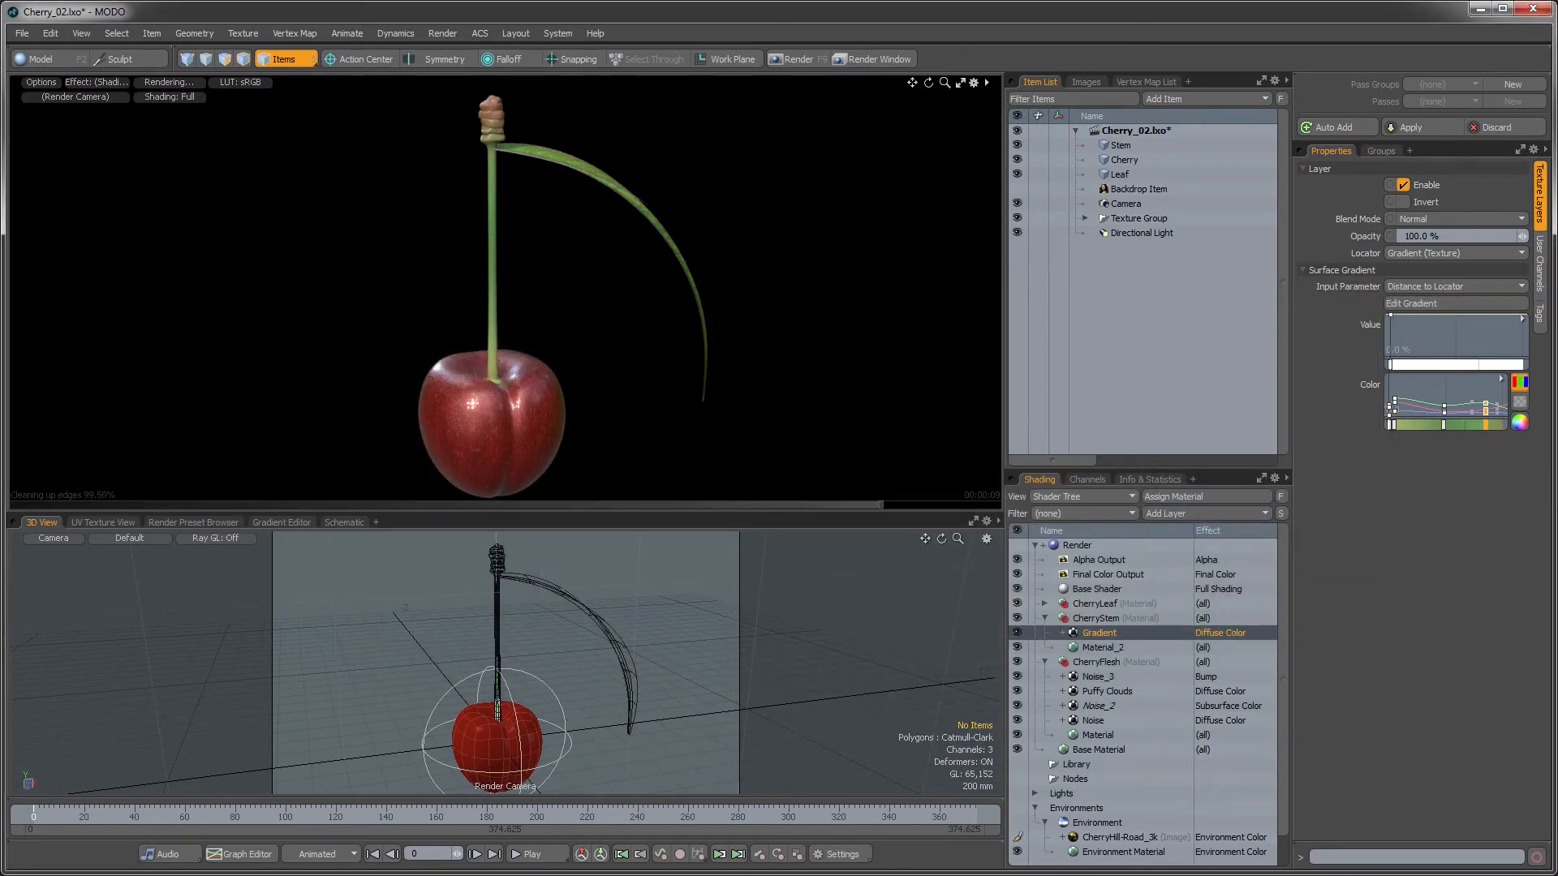
- Switch to the browser's cherry reference photos and examine the stem's colour and surface where it meets the fruit
{"action": "key", "text": "alt+Tab"}
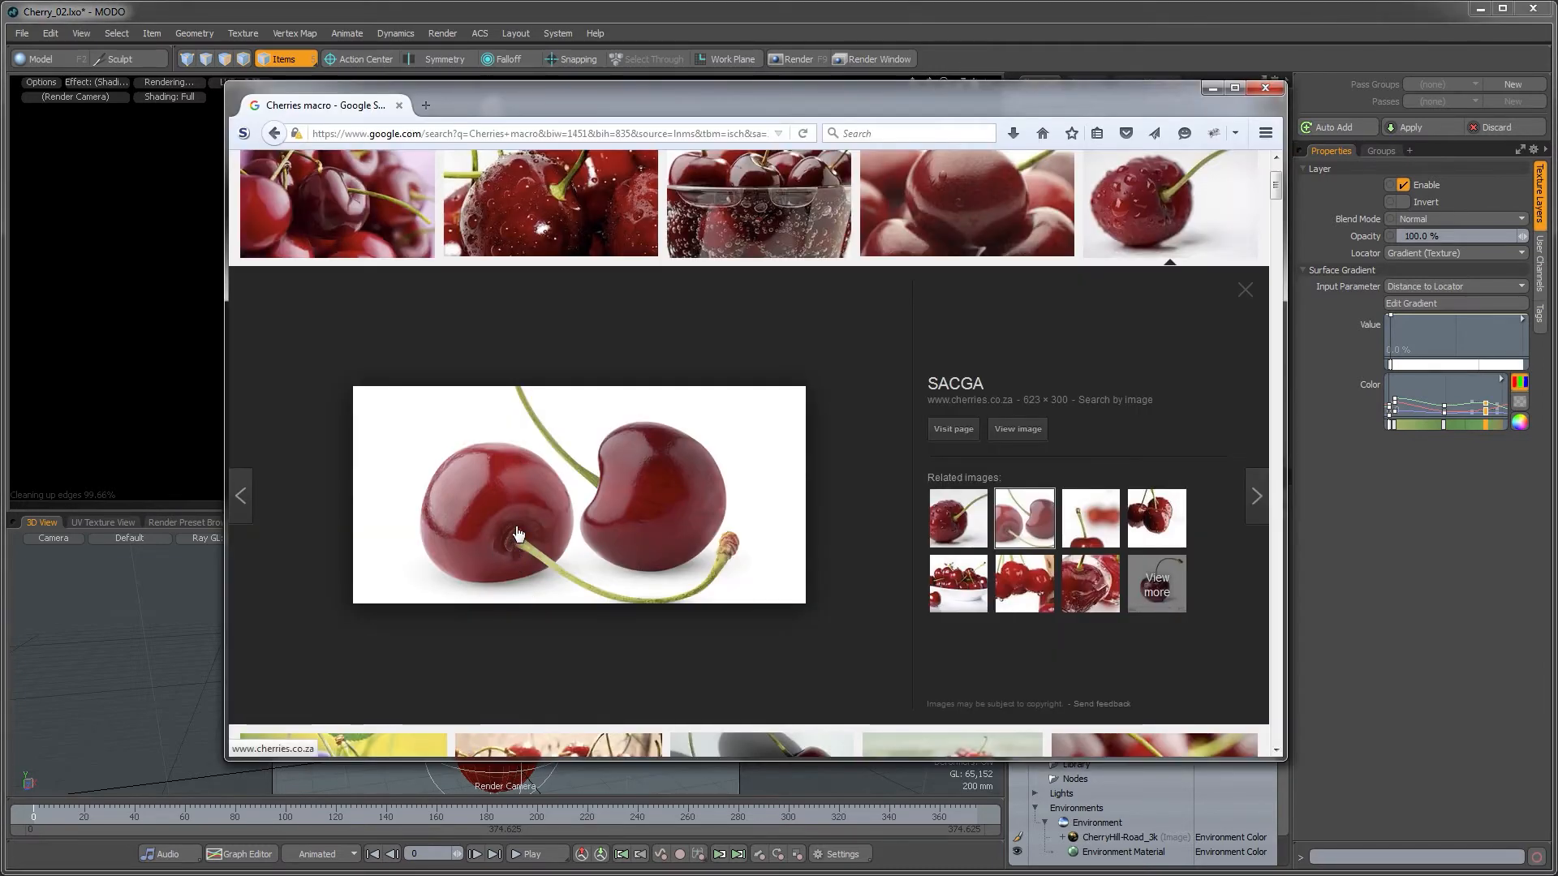
{"action": "left_click", "coordinate": [519, 235]}
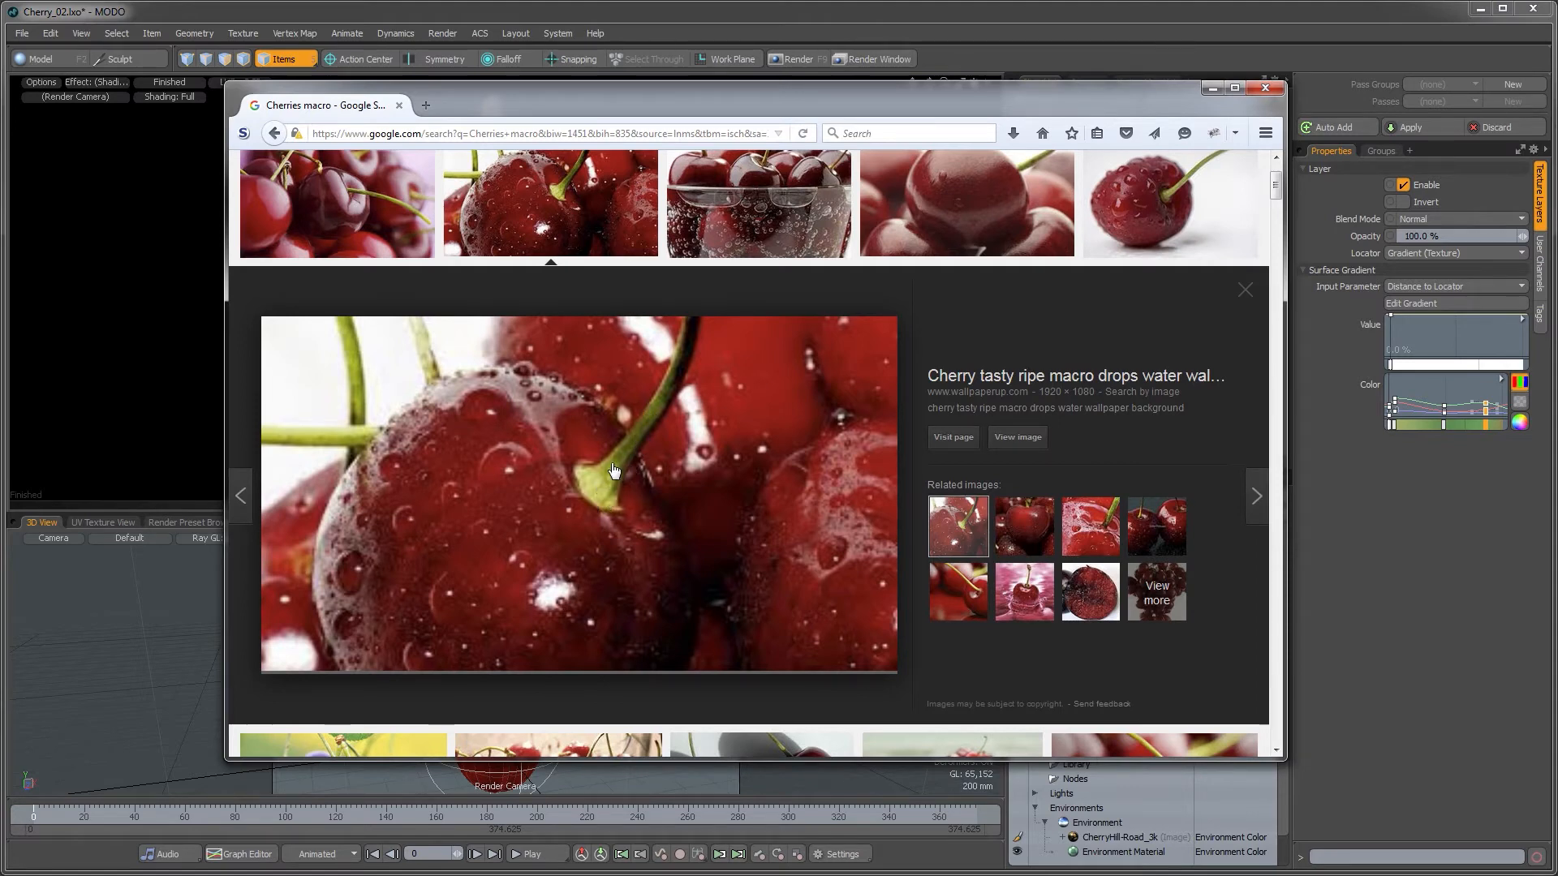
{"action": "left_click", "coordinate": [958, 592]}
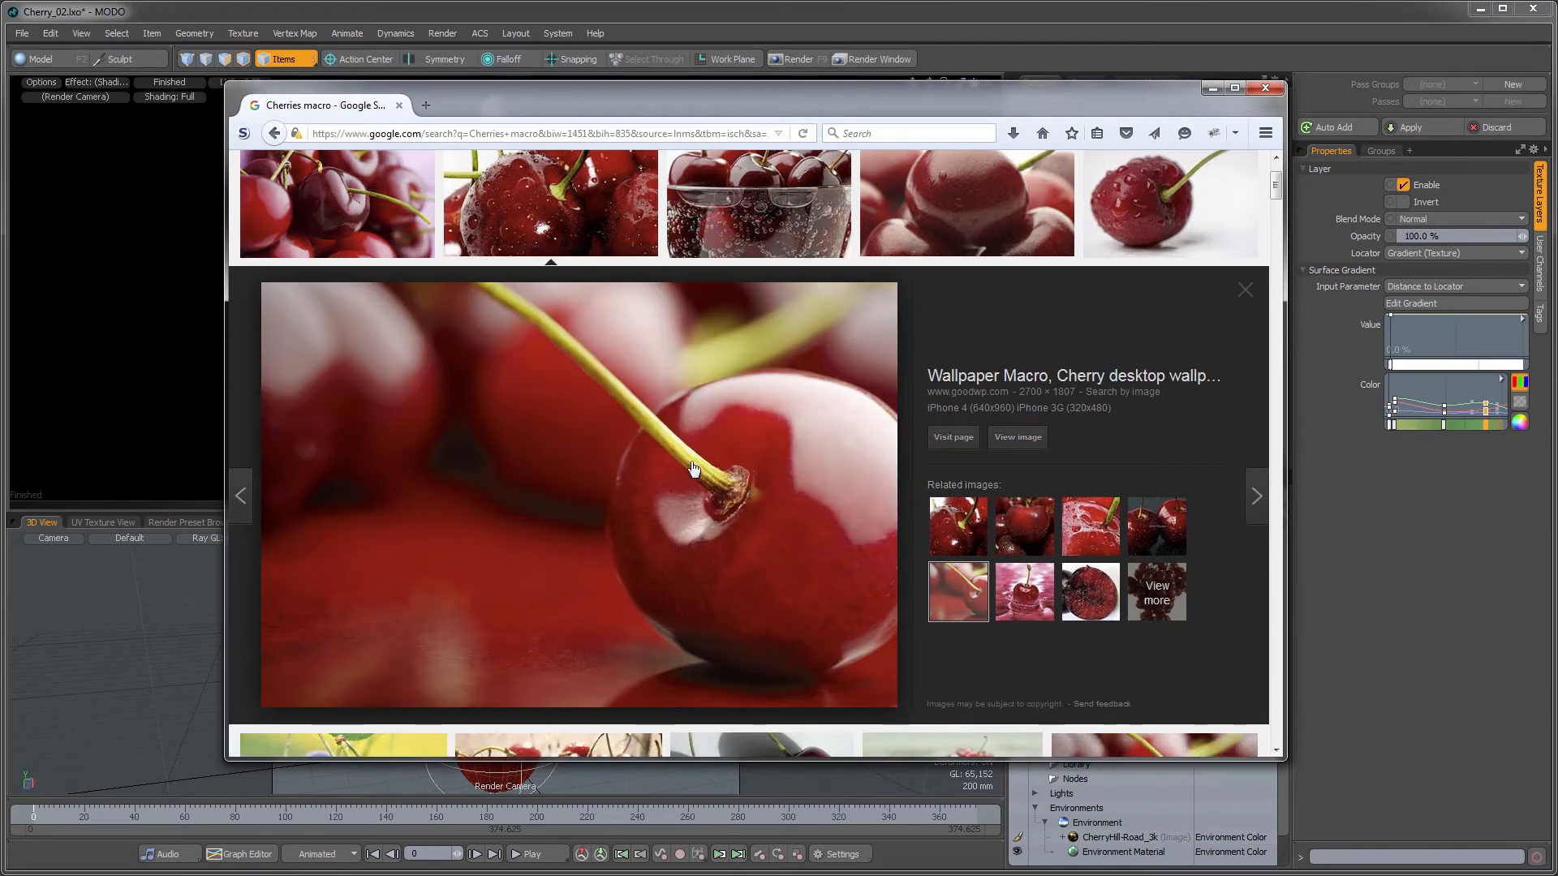
{"action": "left_click", "coordinate": [675, 18]}
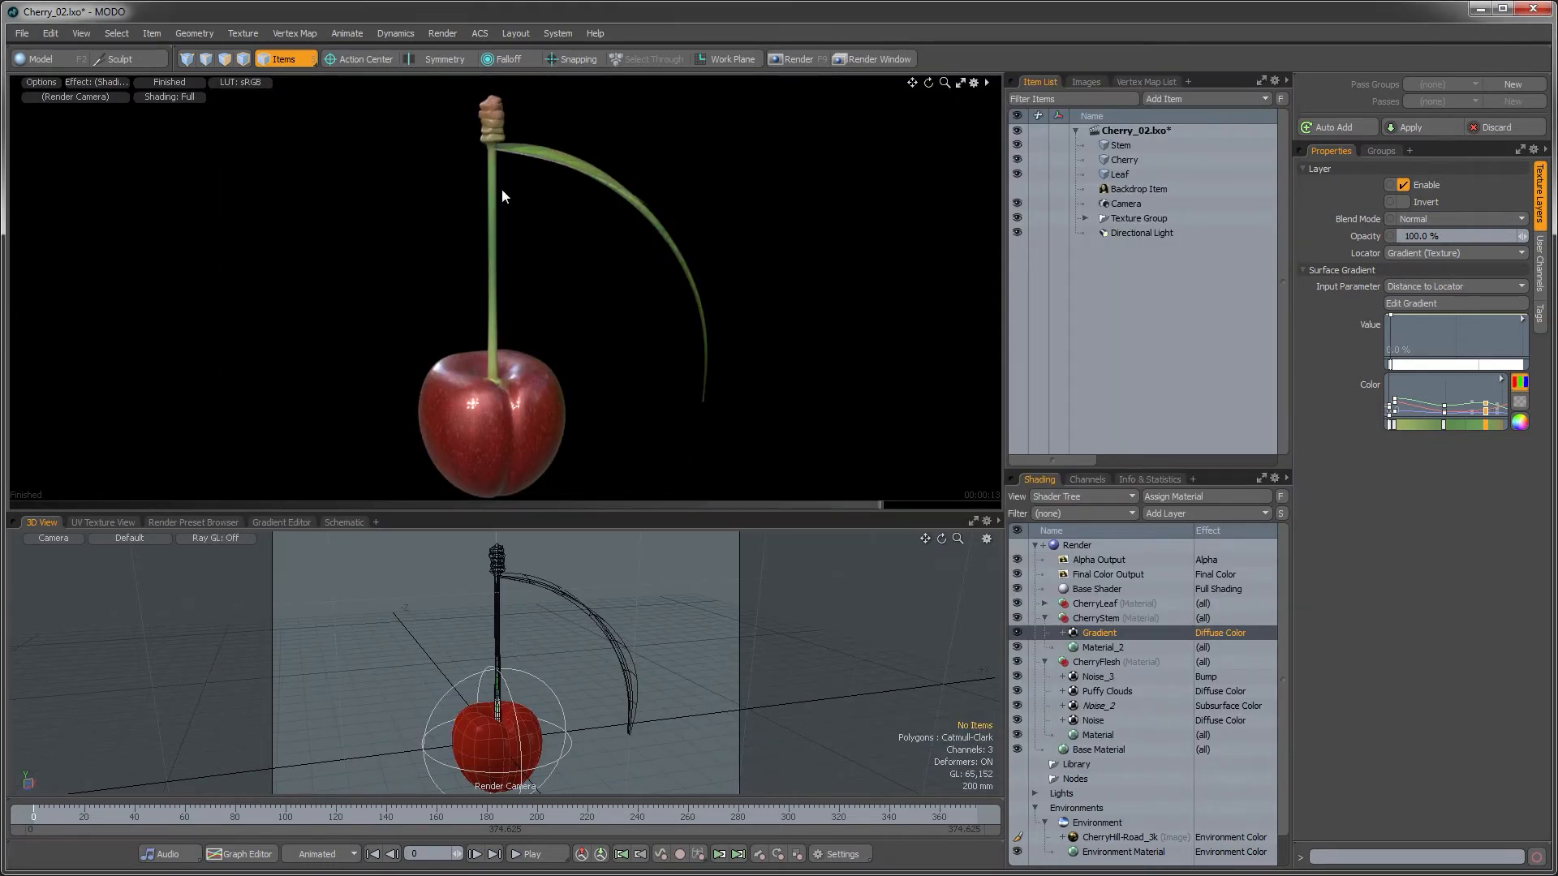
- Add a Noise texture above the gradient in the CherryStem material and set its Gain to 99%
{"action": "left_click_drag", "start_coordinate": [528, 698], "coordinate": [711, 628], "text": "ctrl+alt"}
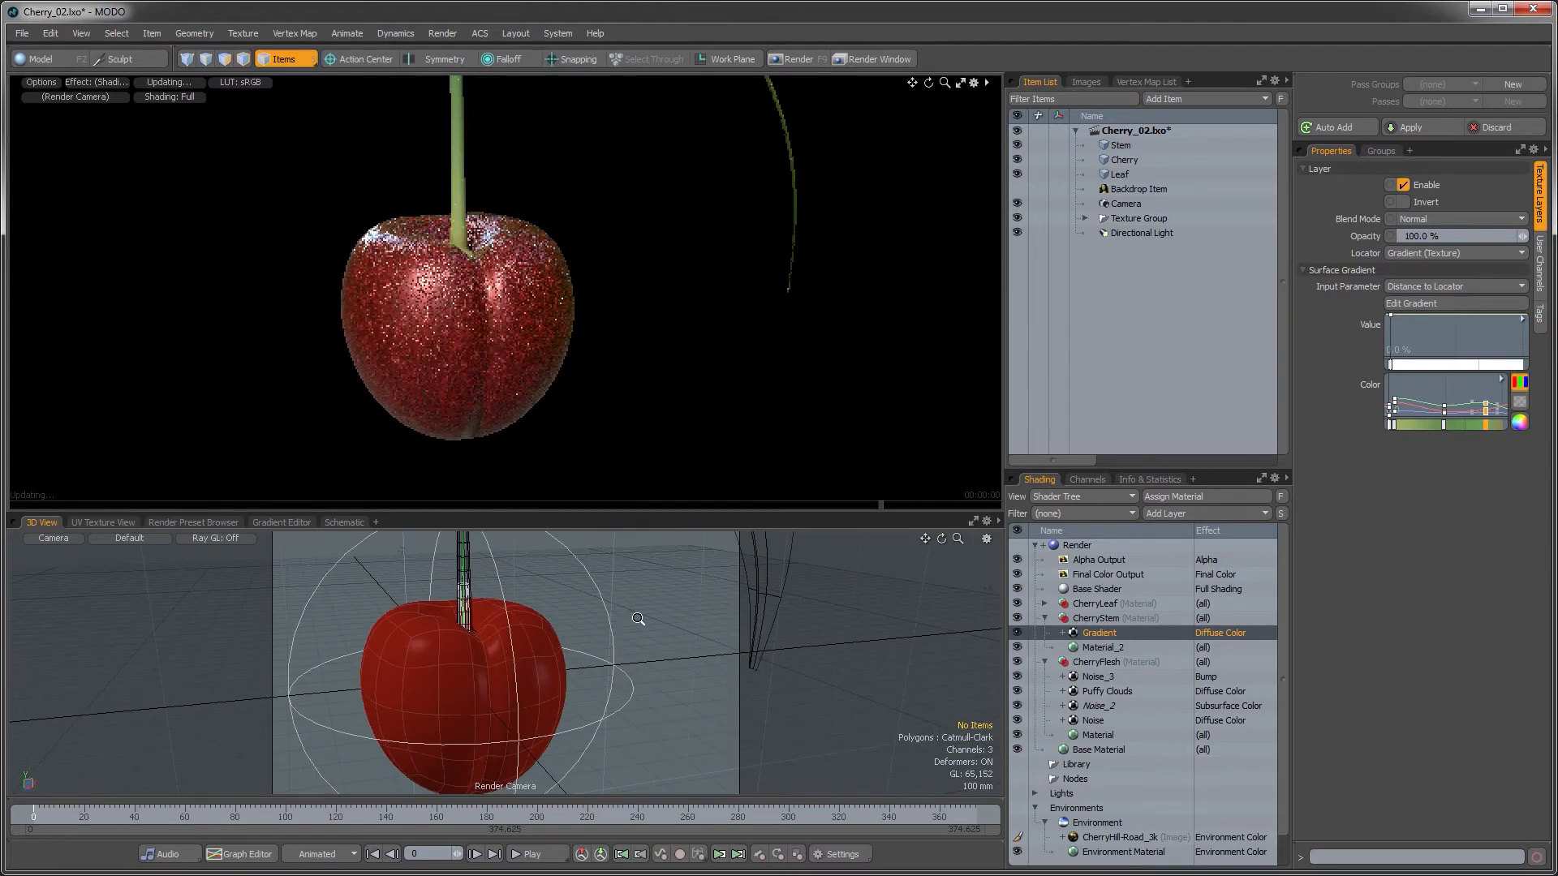
{"action": "left_click_drag", "start_coordinate": [489, 596], "coordinate": [504, 756], "text": "alt+shift"}
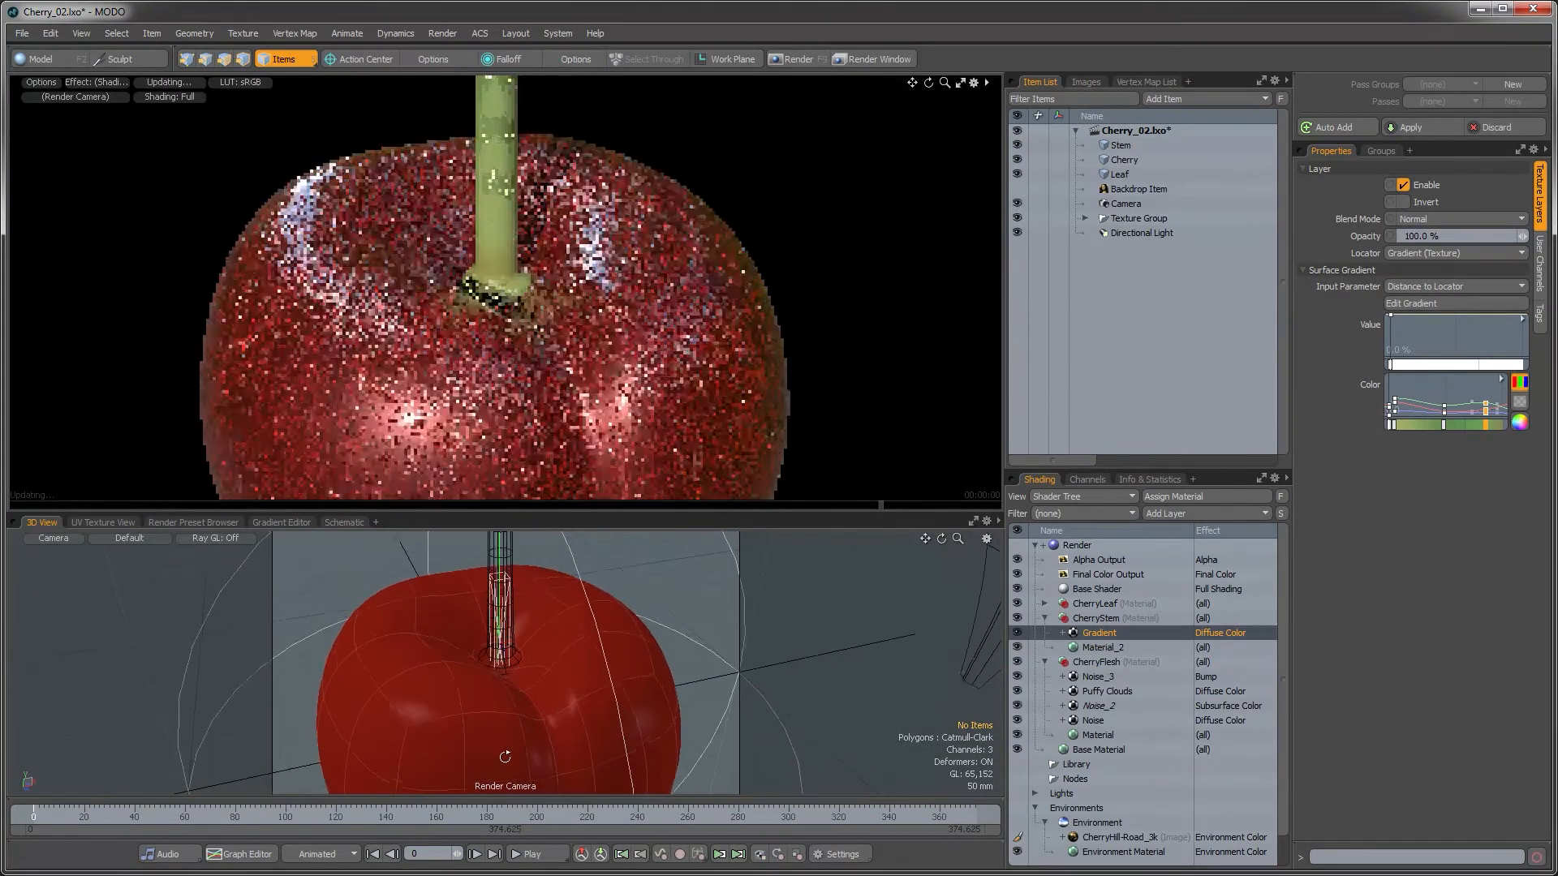
{"action": "left_click_drag", "start_coordinate": [545, 665], "coordinate": [629, 661], "text": "ctrl+alt"}
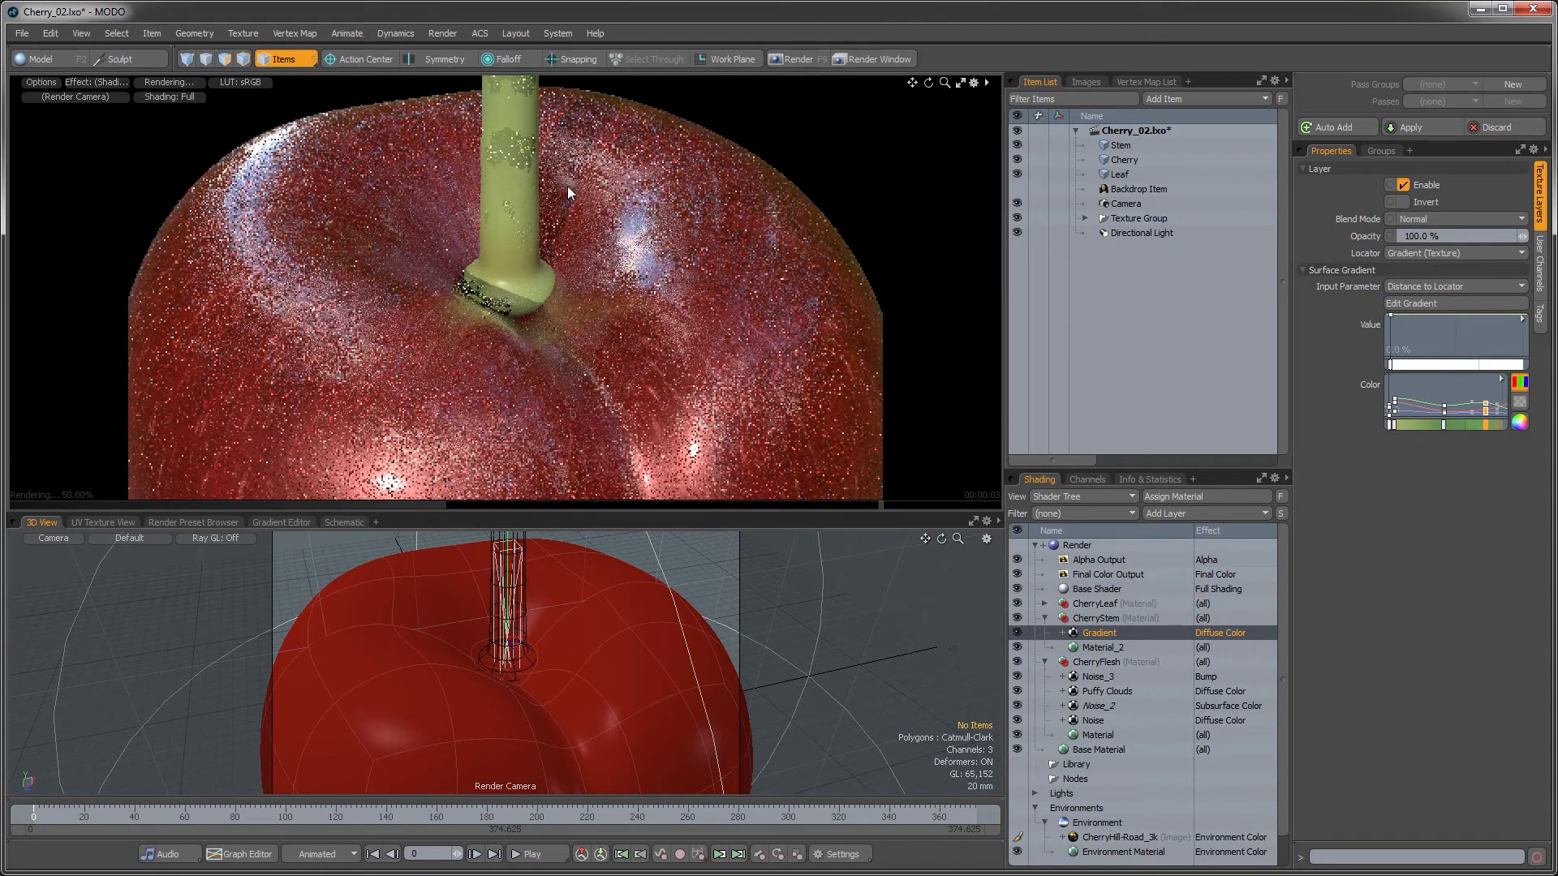
{"action": "left_click", "coordinate": [1178, 516]}
{"action": "mouse_move", "coordinate": [1166, 669]}
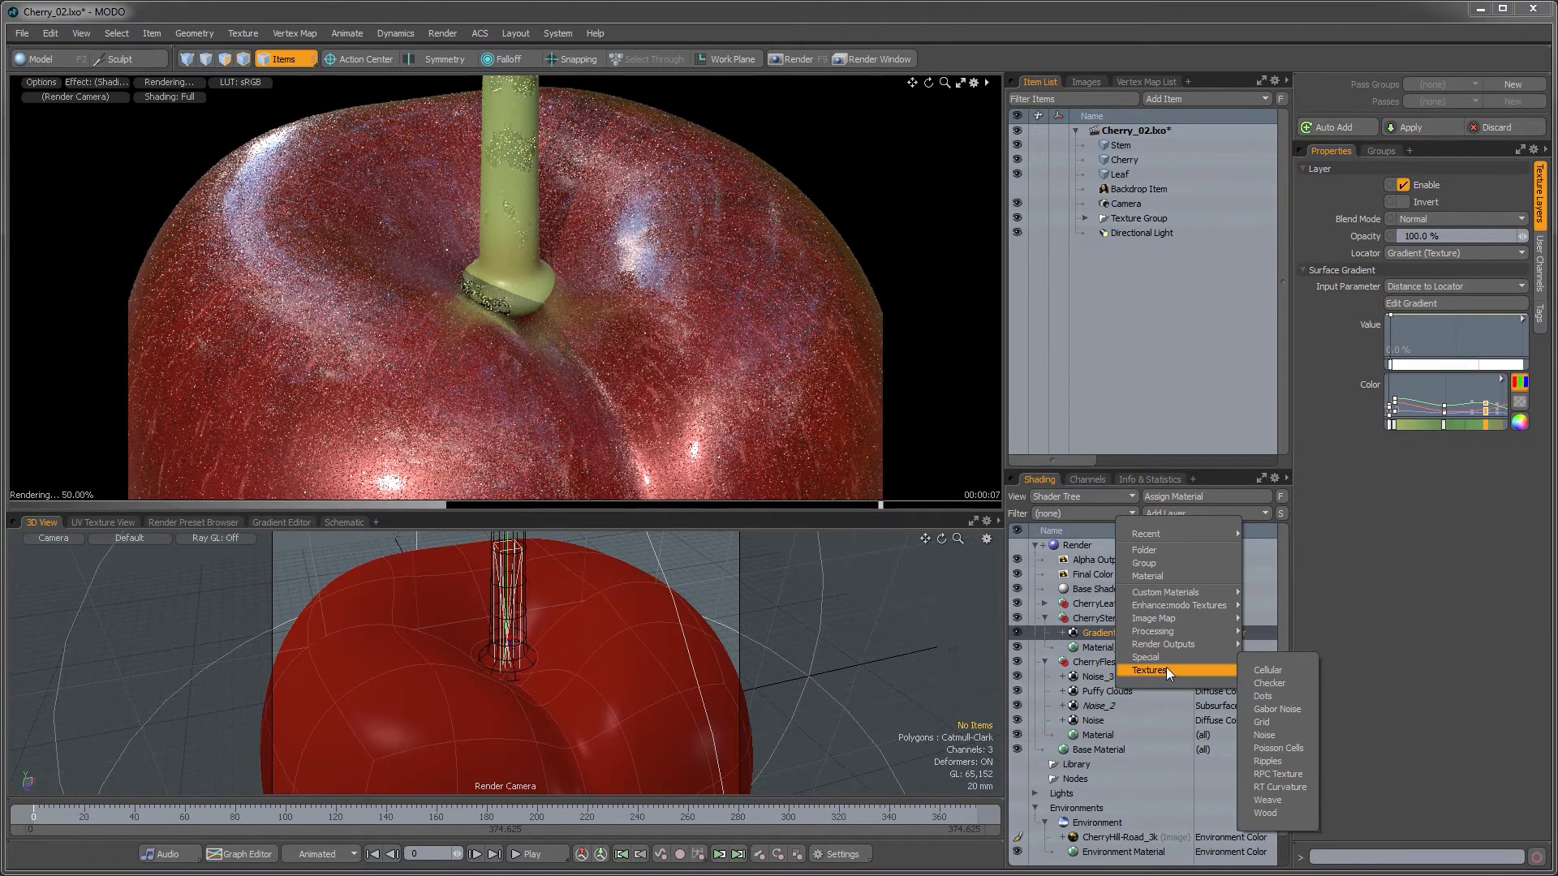
{"action": "left_click", "coordinate": [1269, 733]}
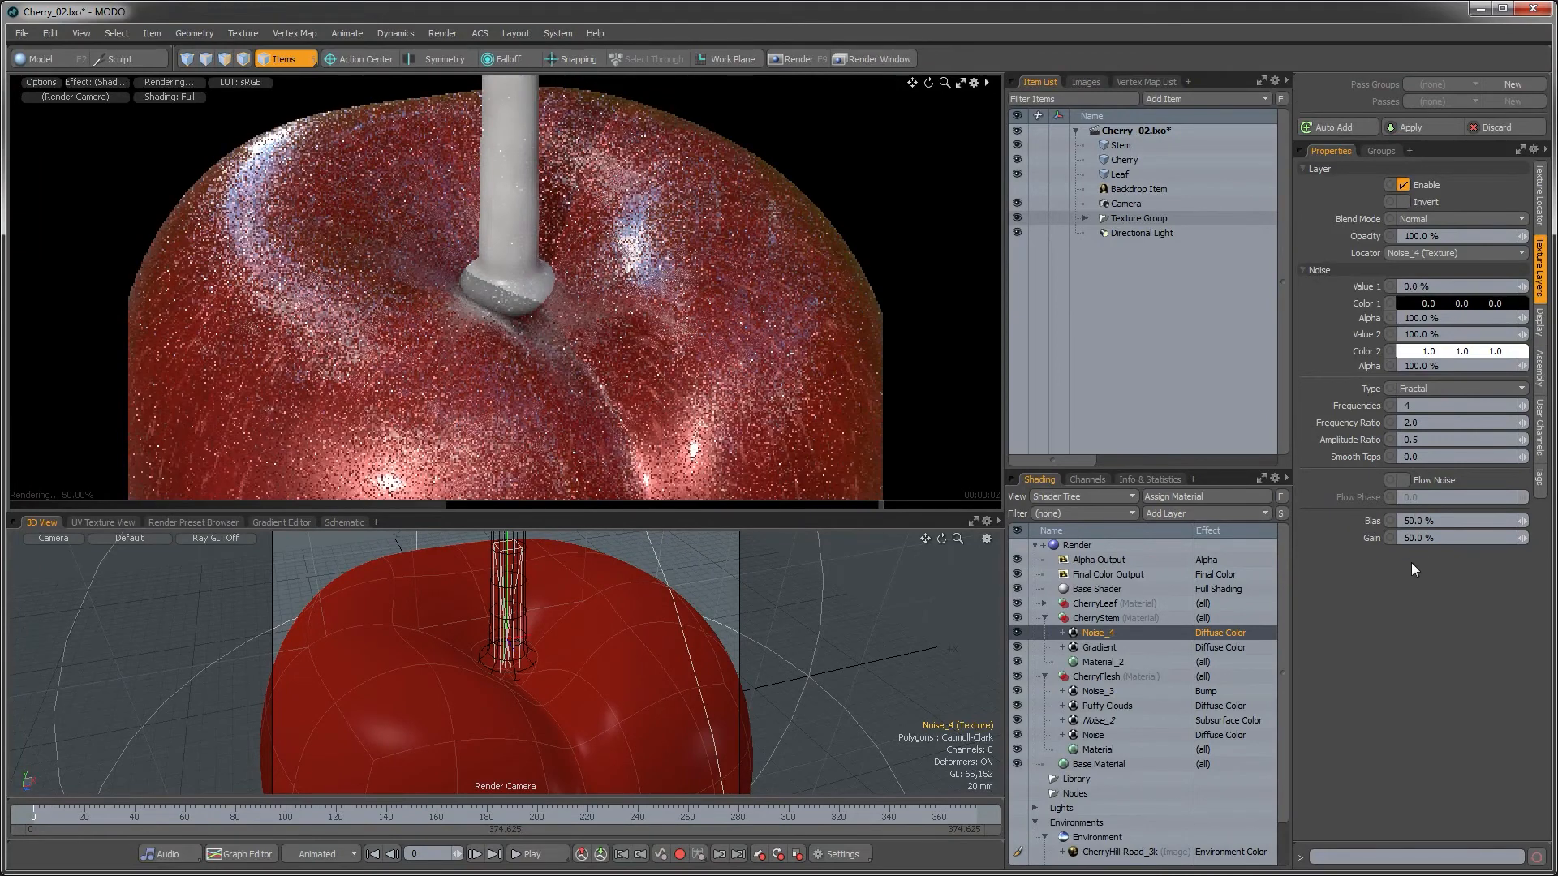
{"action": "left_click", "coordinate": [1408, 538]}
{"action": "type", "text": "99"}
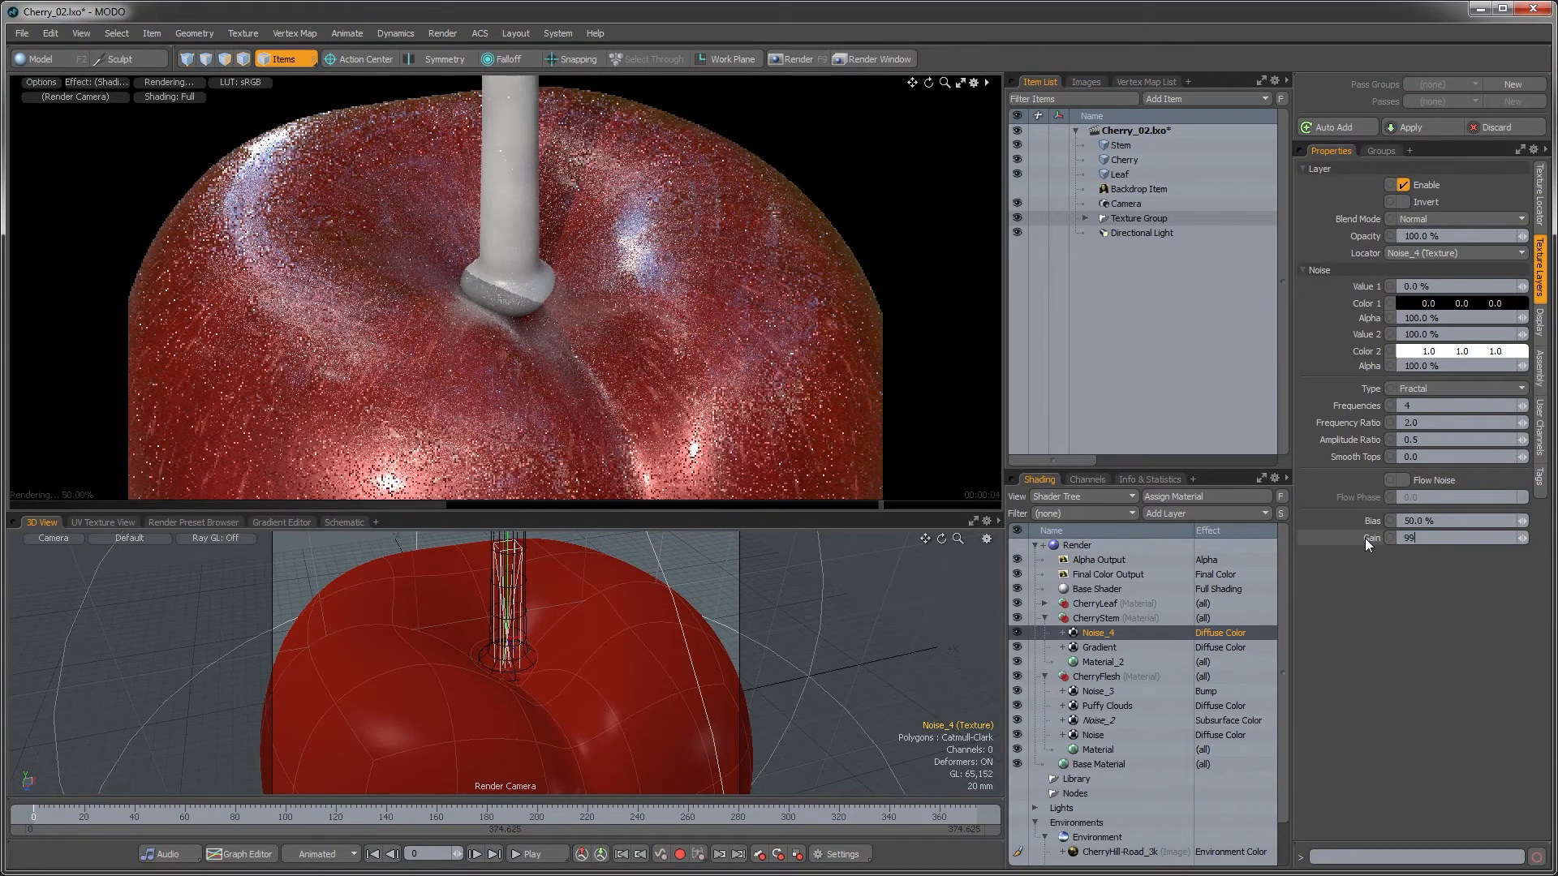
{"action": "key", "text": "Return"}
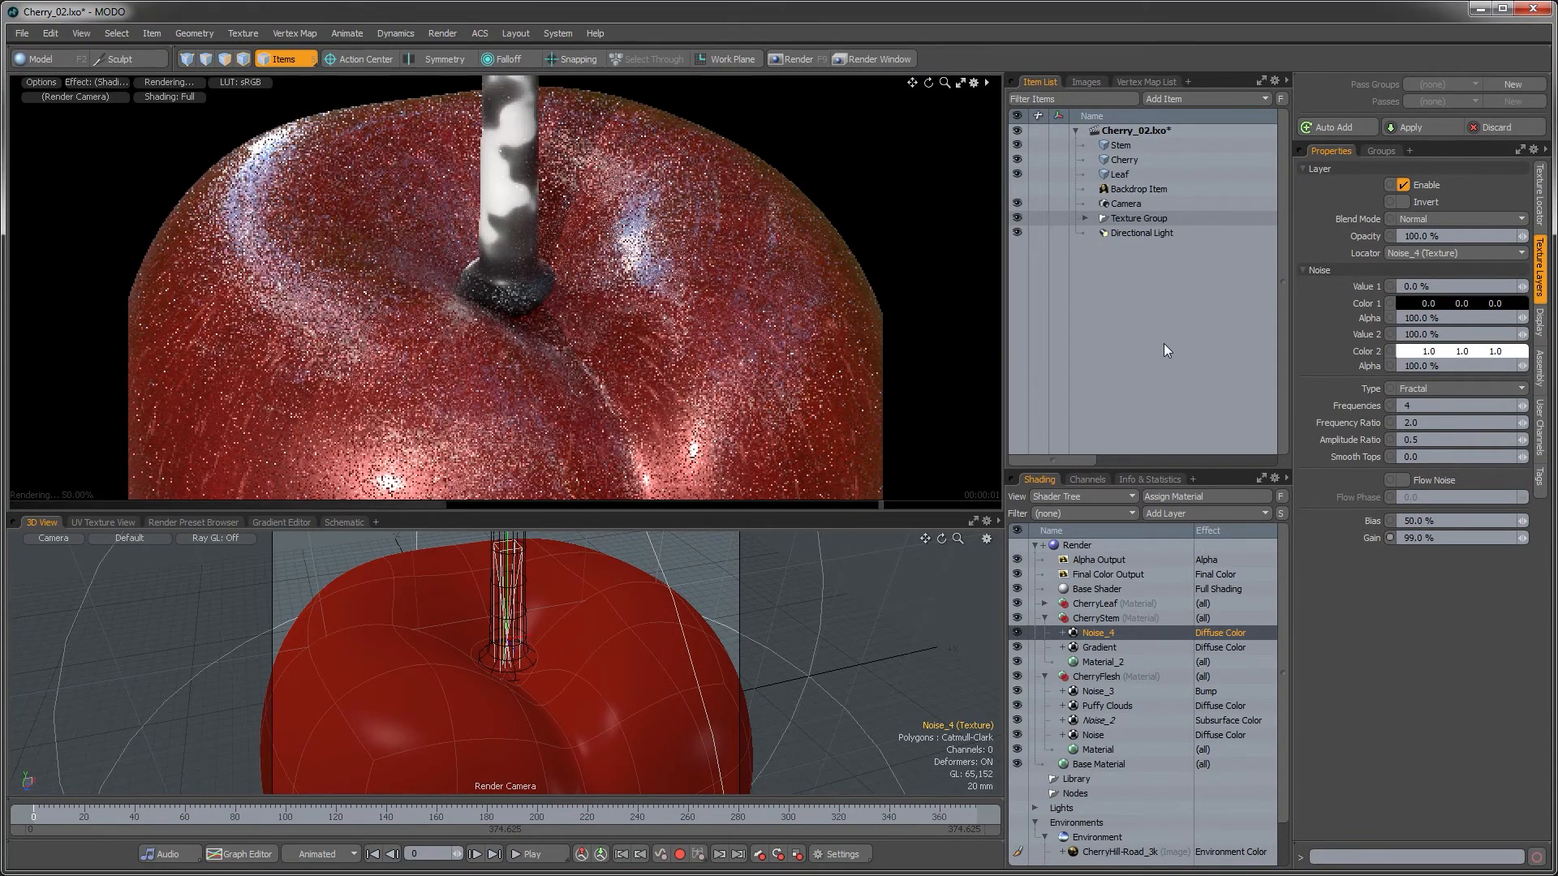
- Change the stem noise's projection type to UV Map, using the UV map named Texture
{"action": "left_click", "coordinate": [1541, 205]}
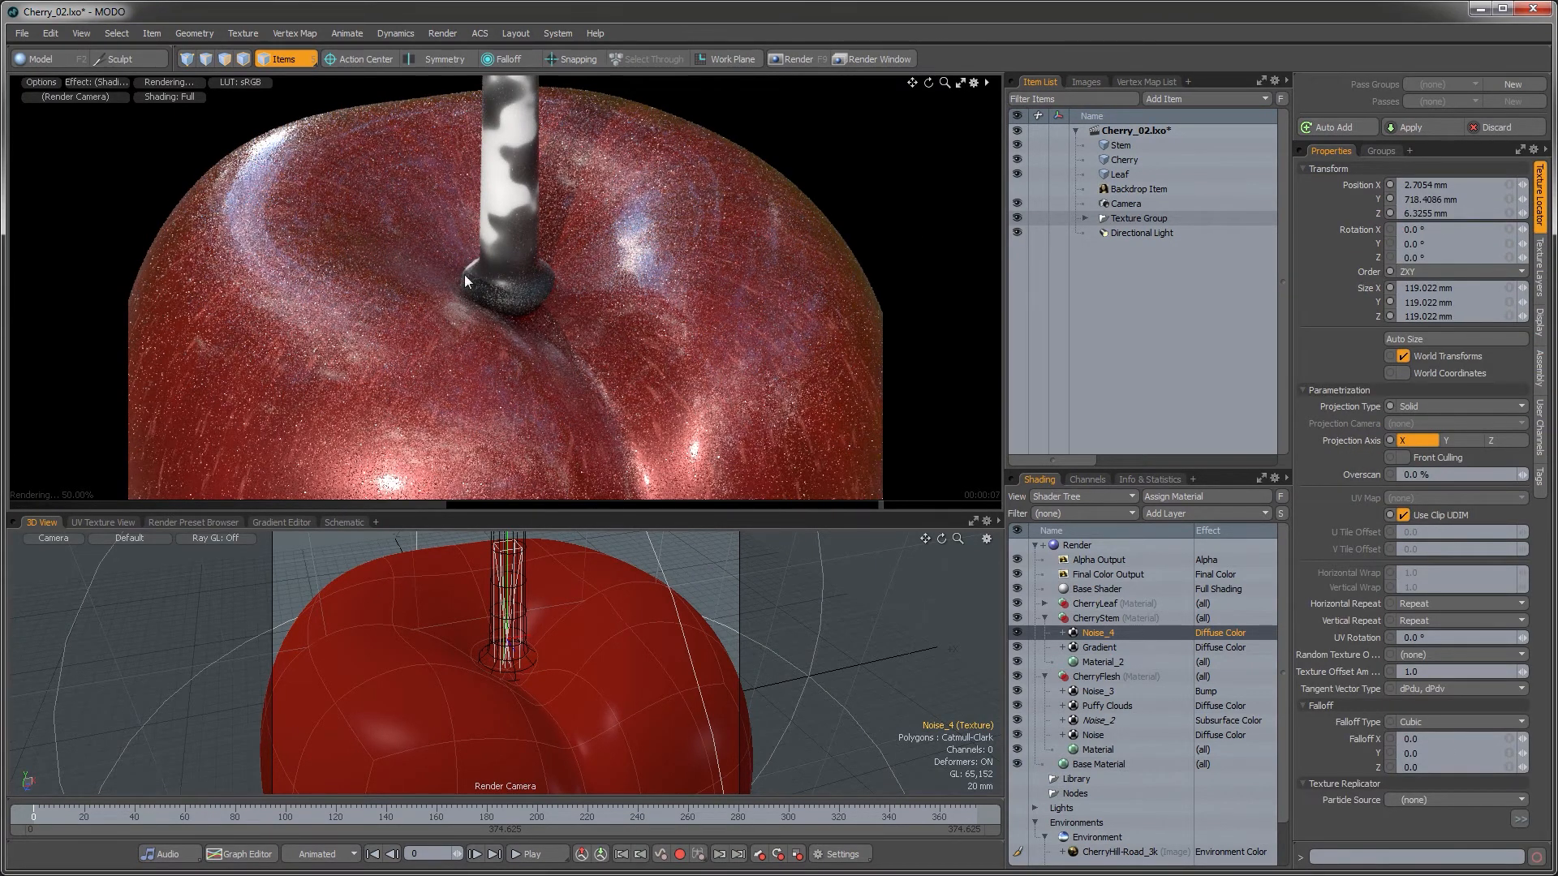
{"action": "left_click", "coordinate": [1429, 405]}
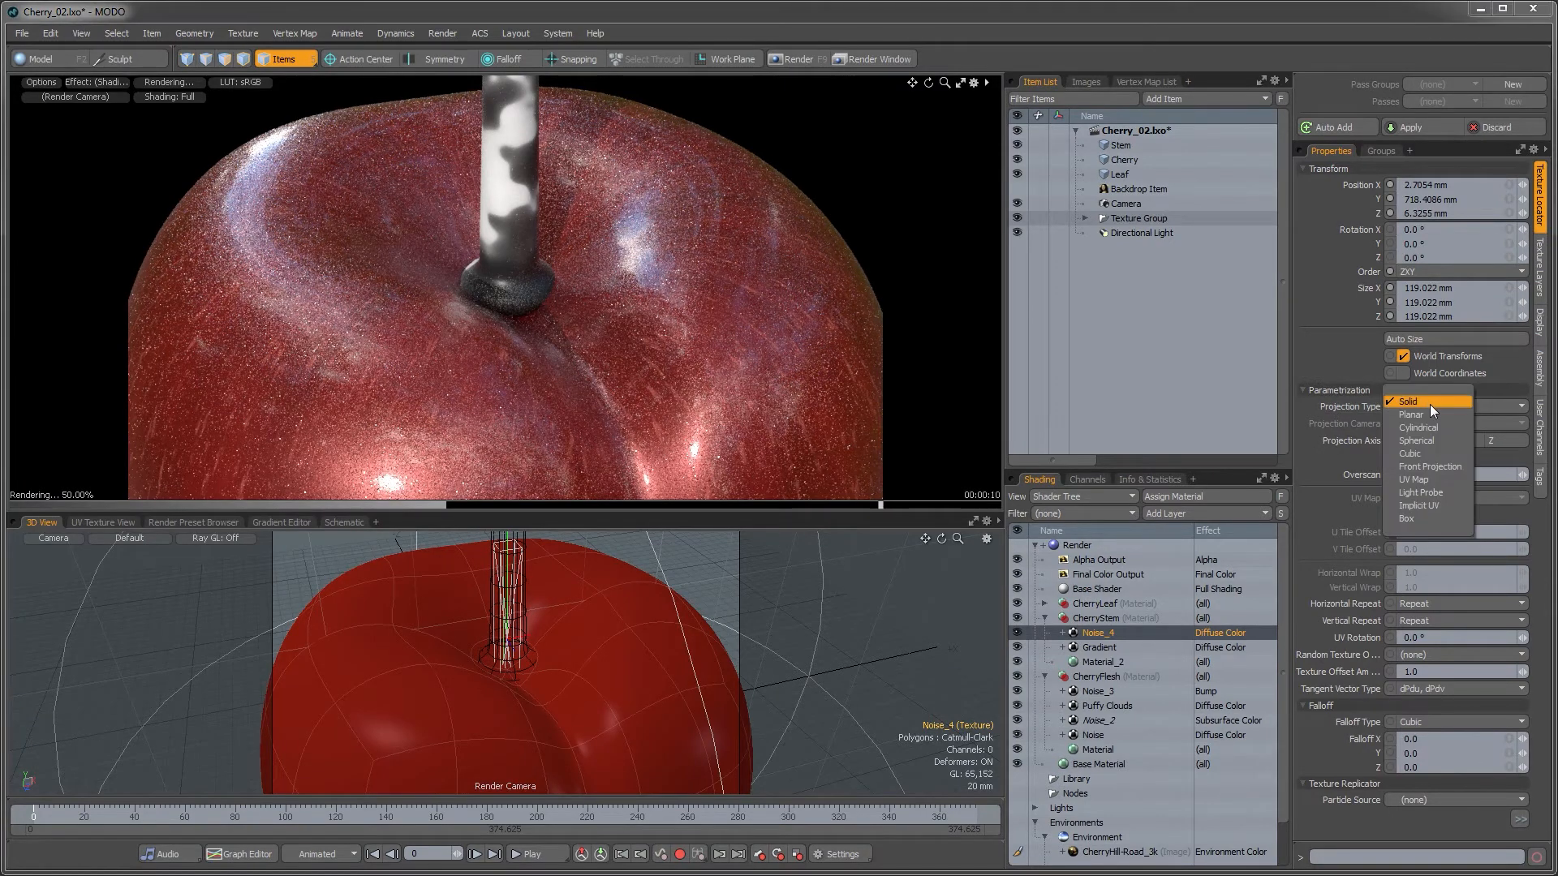
{"action": "left_click", "coordinate": [1425, 479]}
{"action": "left_click", "coordinate": [1424, 496]}
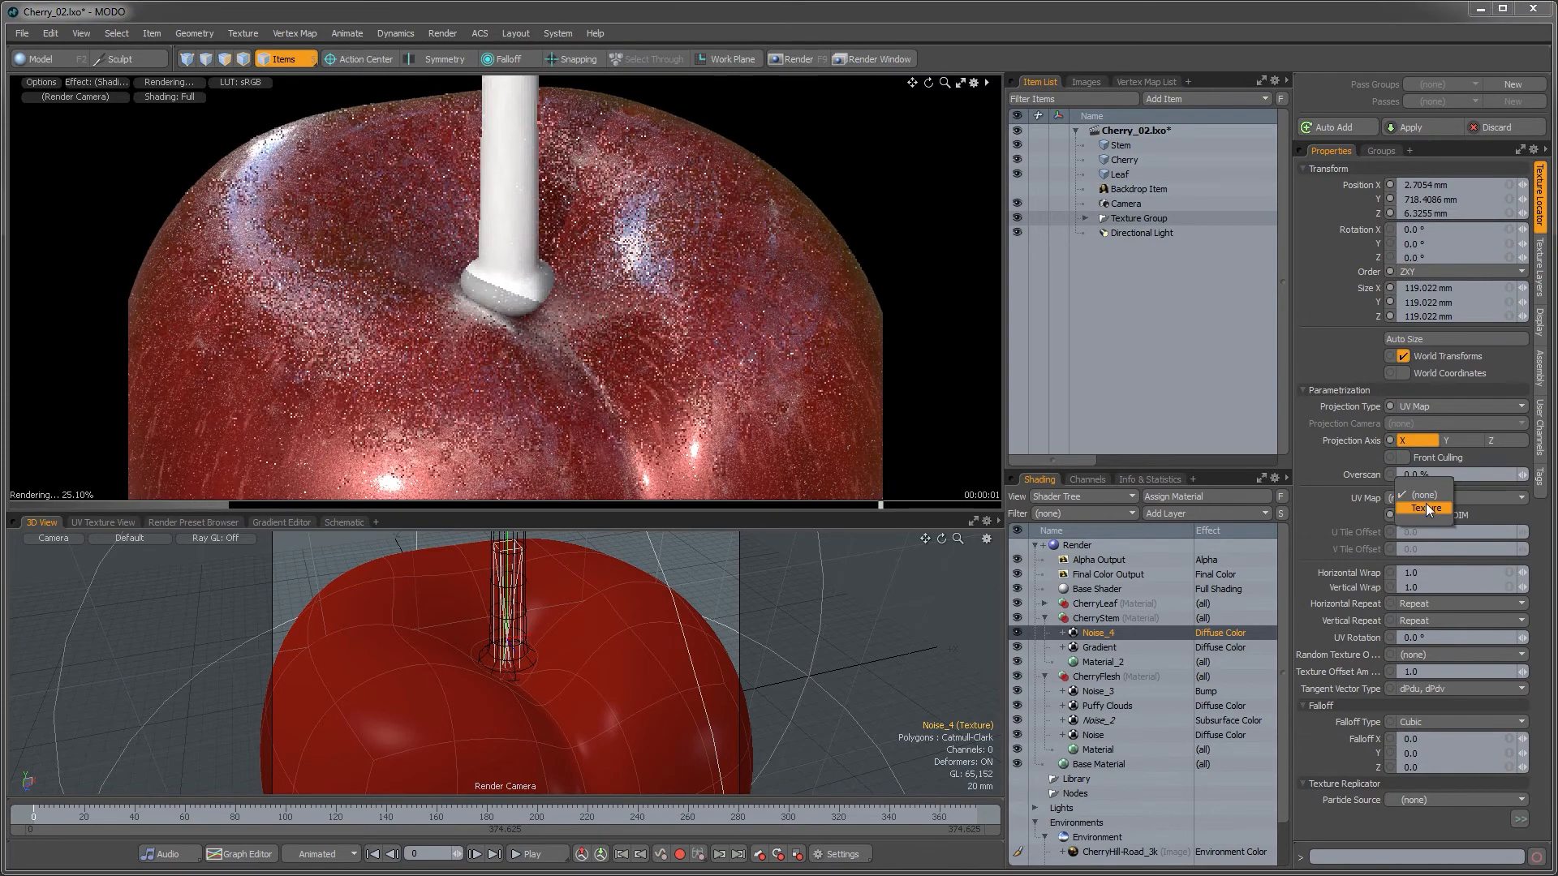
{"action": "left_click", "coordinate": [1426, 508]}
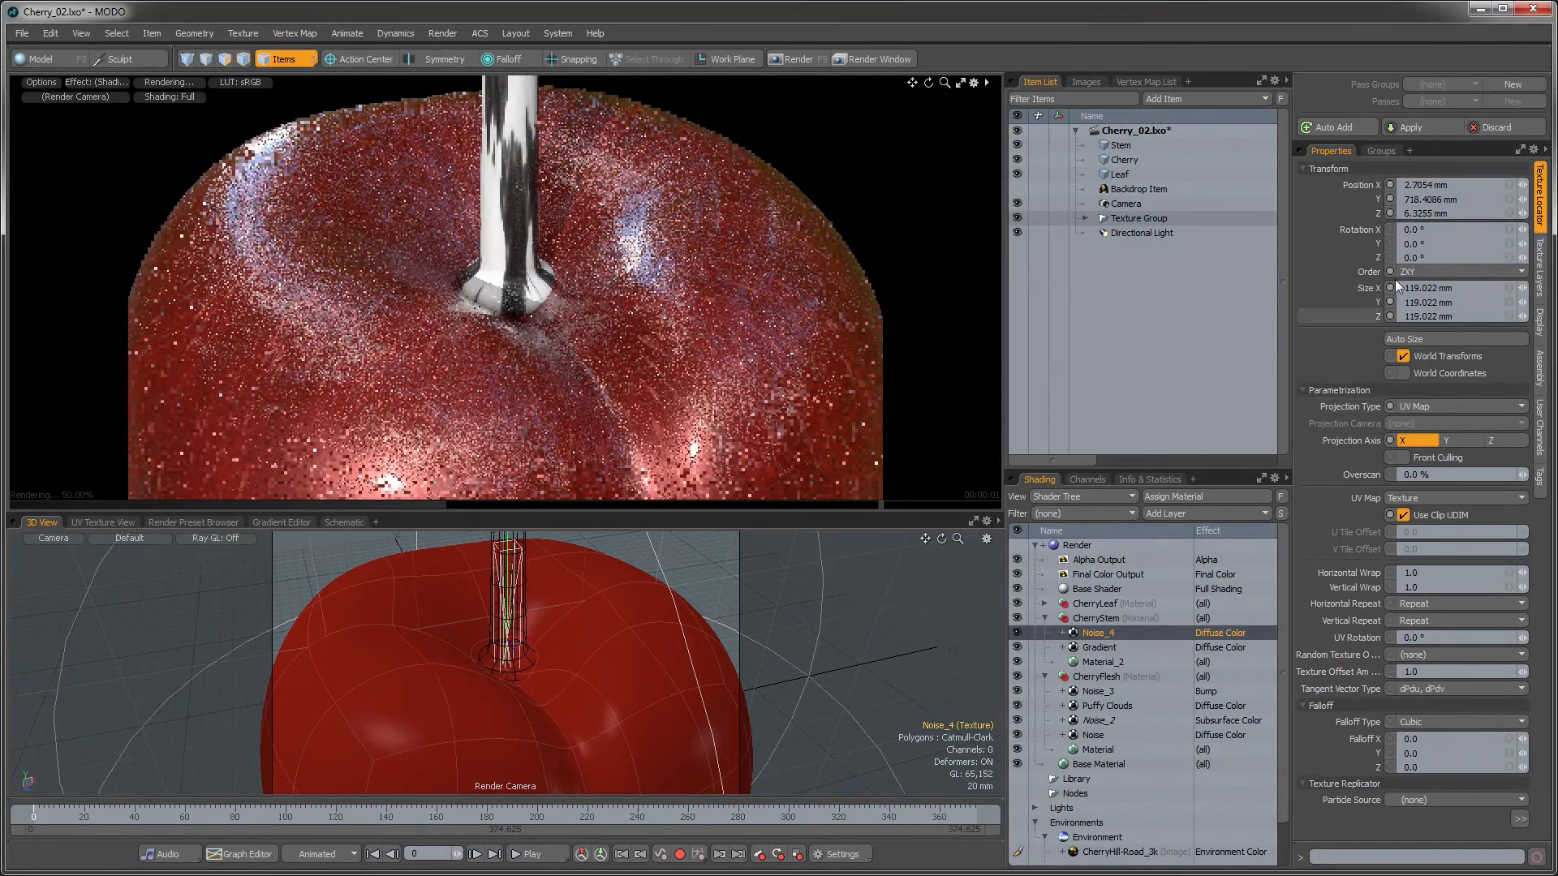
- Scale the stem noise down to a size of 9 mm on all three axes
{"action": "left_click", "coordinate": [1509, 289]}
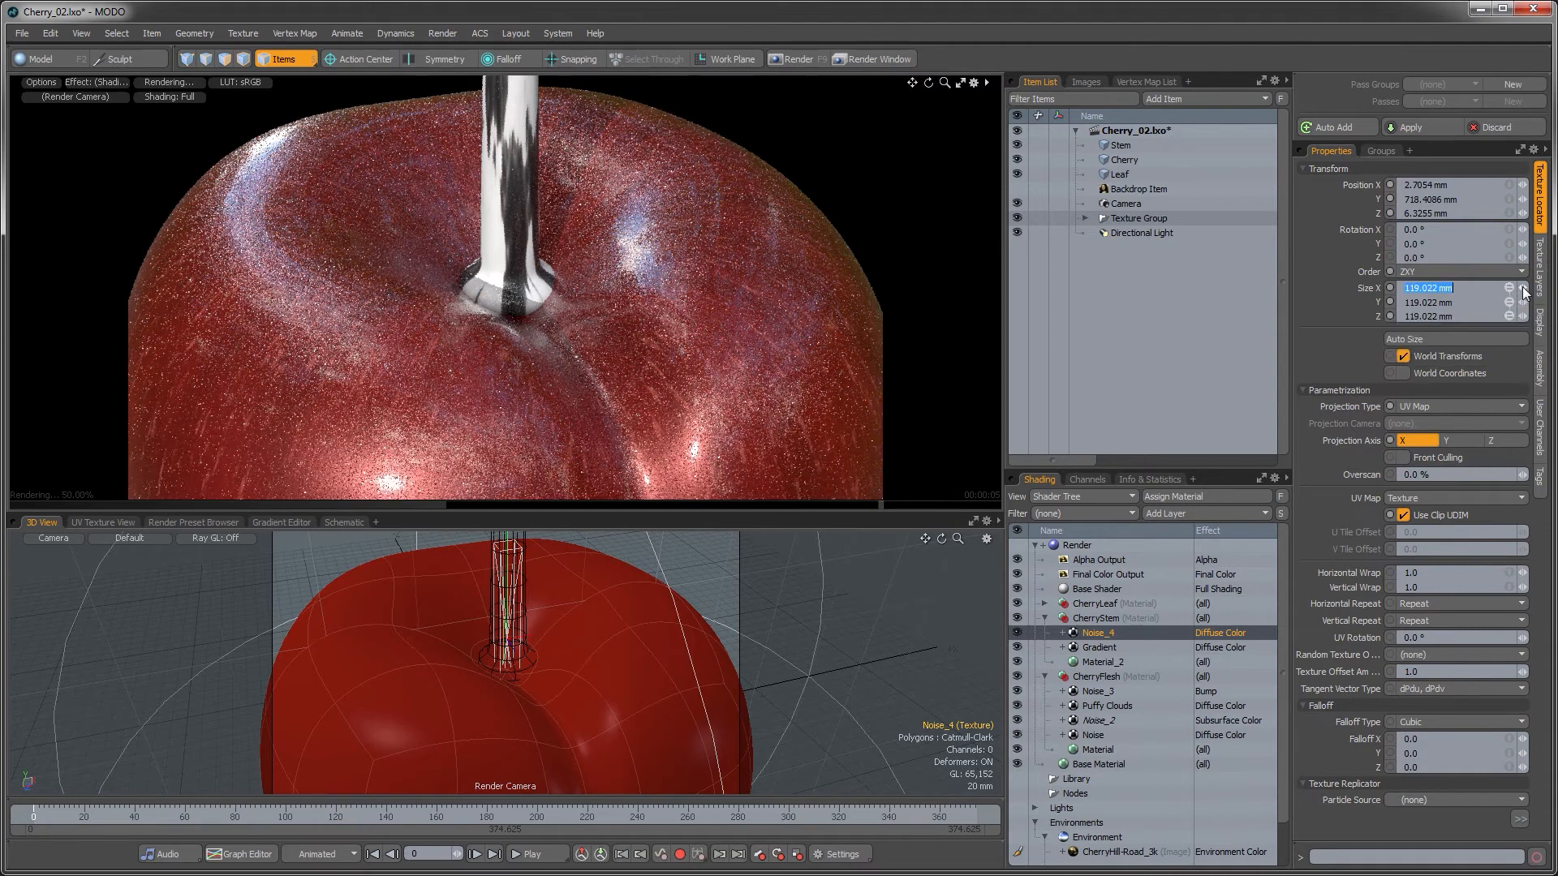
{"action": "type", "text": "21.1"}
{"action": "key", "text": "Return"}
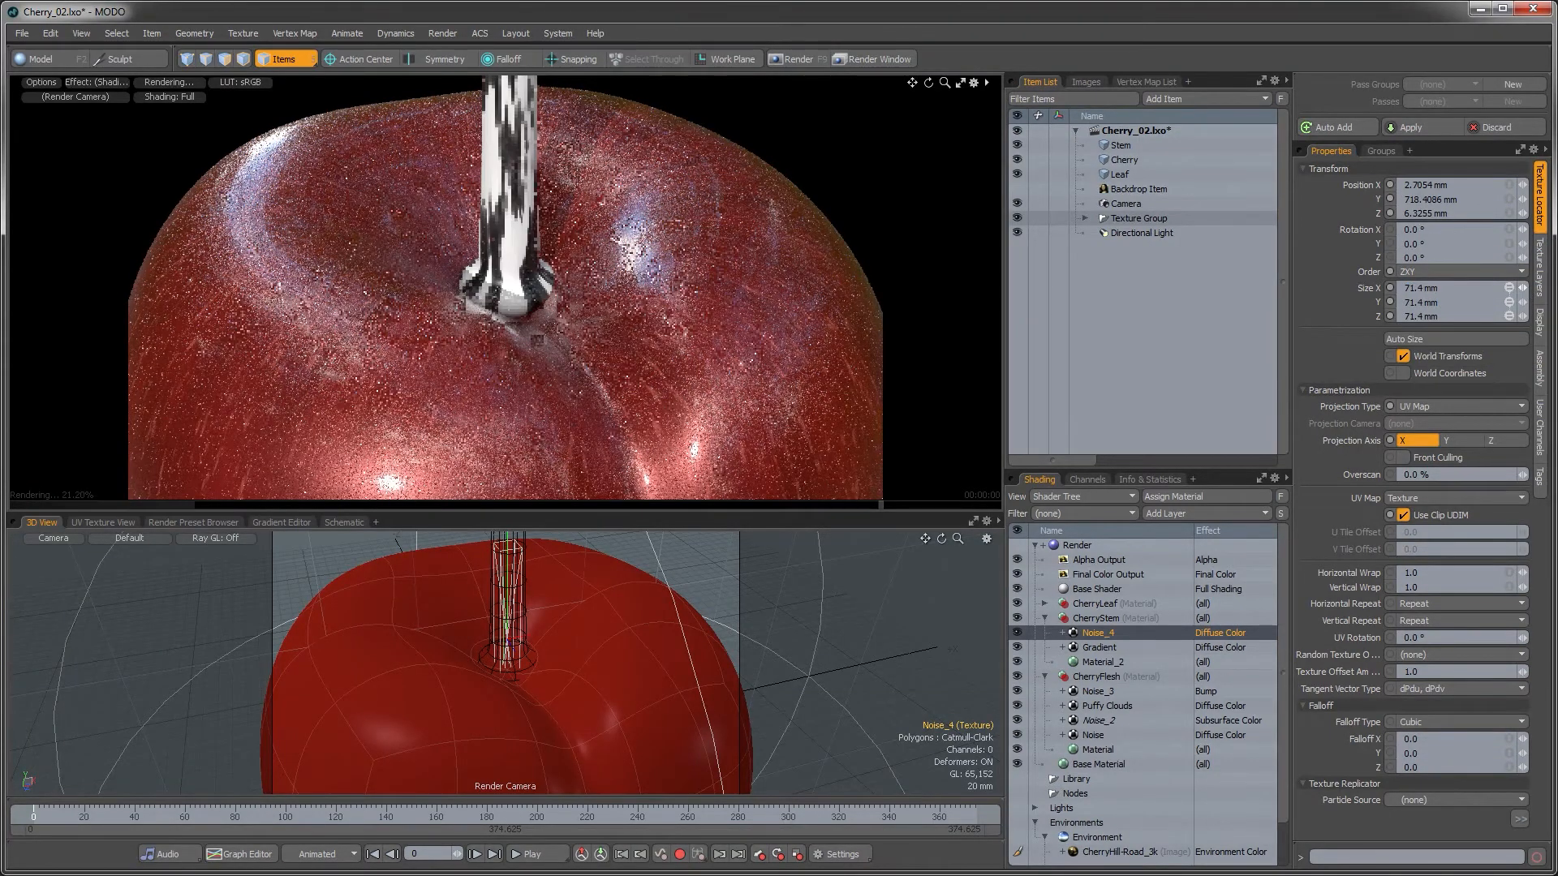
{"action": "type", "text": "3"}
{"action": "key", "text": "Return"}
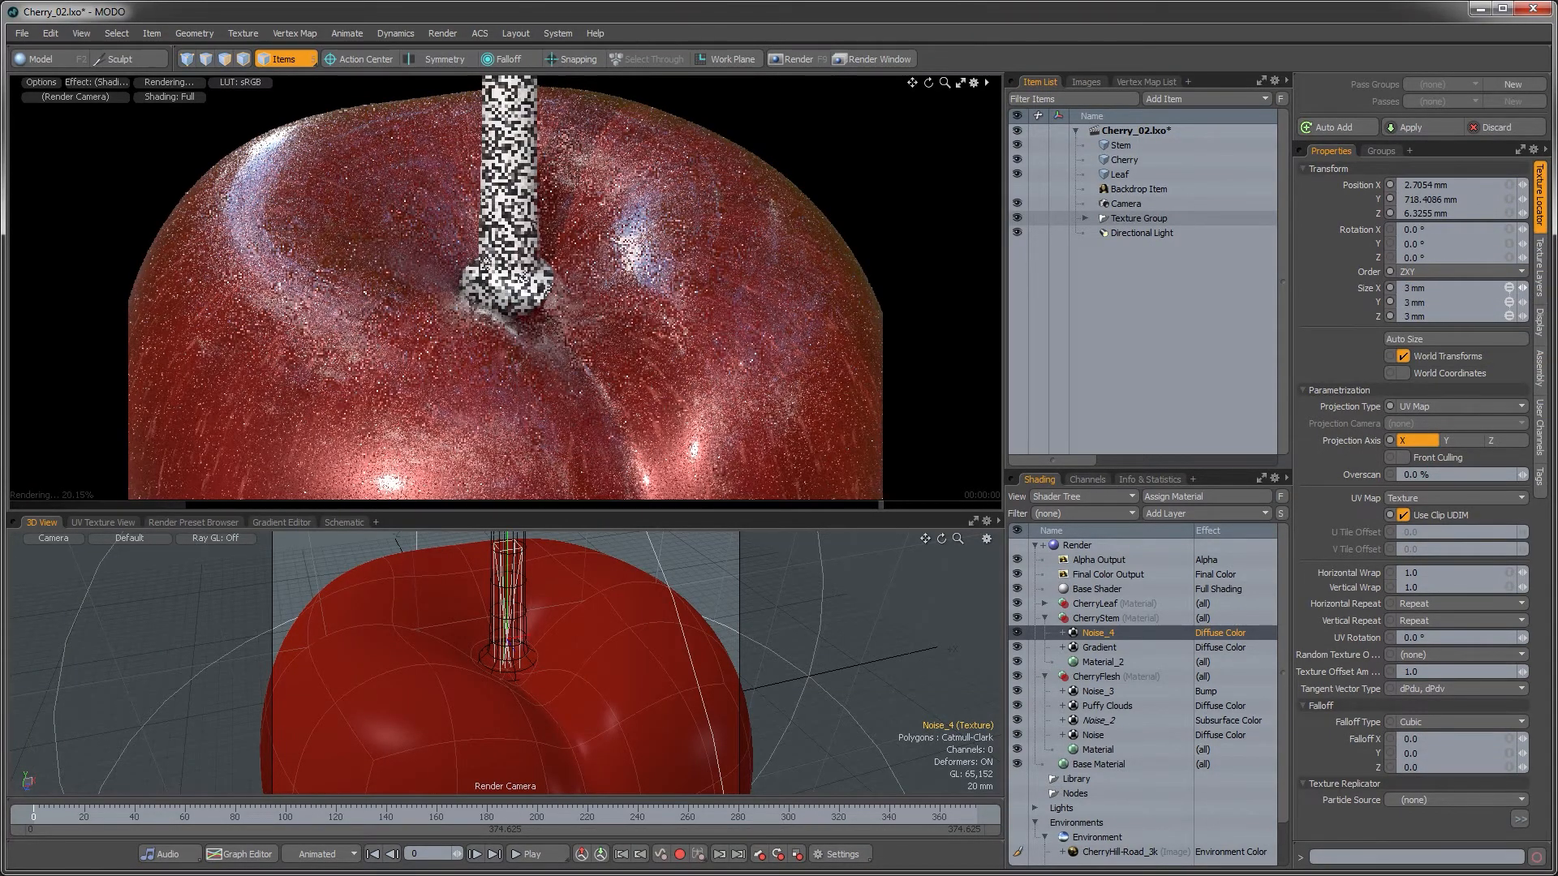
{"action": "type", "text": "9"}
{"action": "key", "text": "Return"}
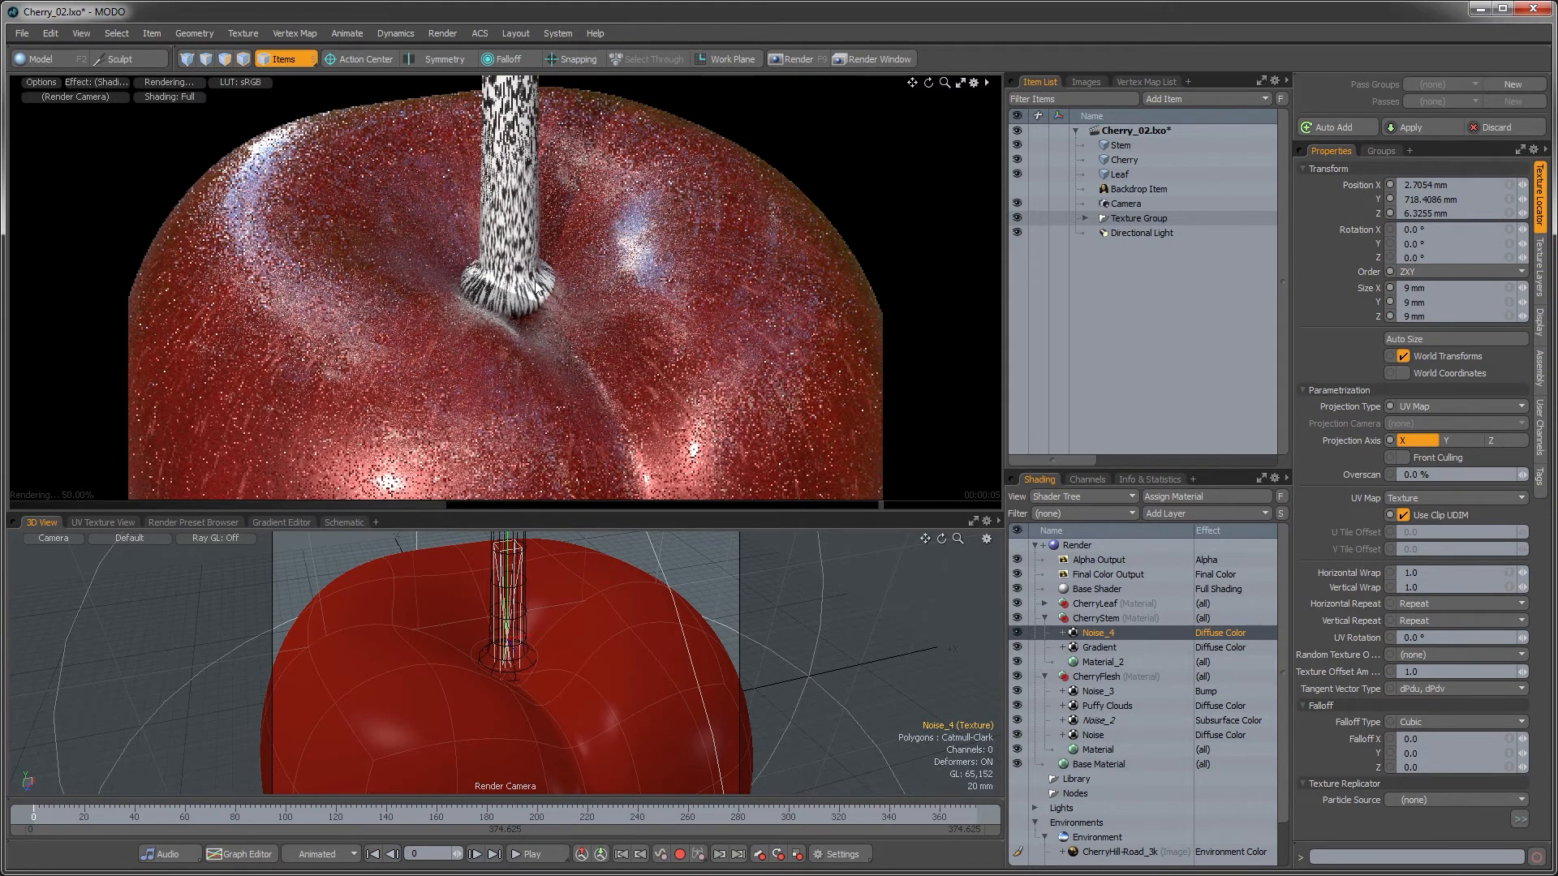
- Stretch the noise into long fibres along the stem with a Y size of 80.3 mm, and reopen its noise layer settings
{"action": "left_click", "coordinate": [1458, 317]}
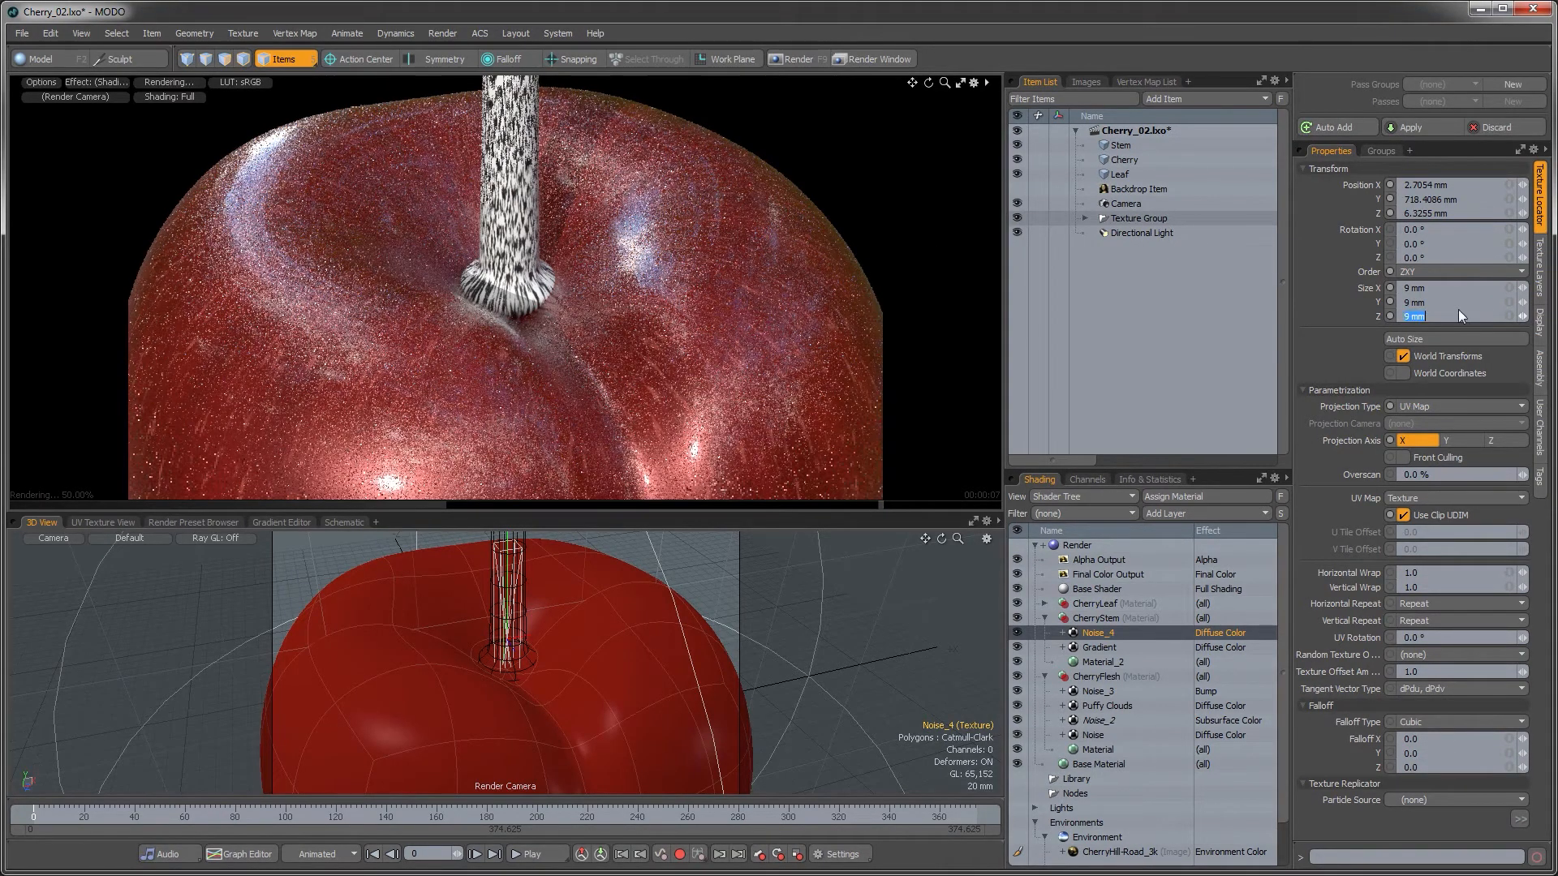
{"action": "mouse_move", "coordinate": [1523, 304]}
{"action": "left_mouse_down"}
{"action": "mouse_move", "coordinate": [1523, 280]}
{"action": "mouse_move", "coordinate": [1529, 302]}
{"action": "mouse_move", "coordinate": [1550, 302]}
{"action": "mouse_move", "coordinate": [1523, 308]}
{"action": "left_mouse_up"}
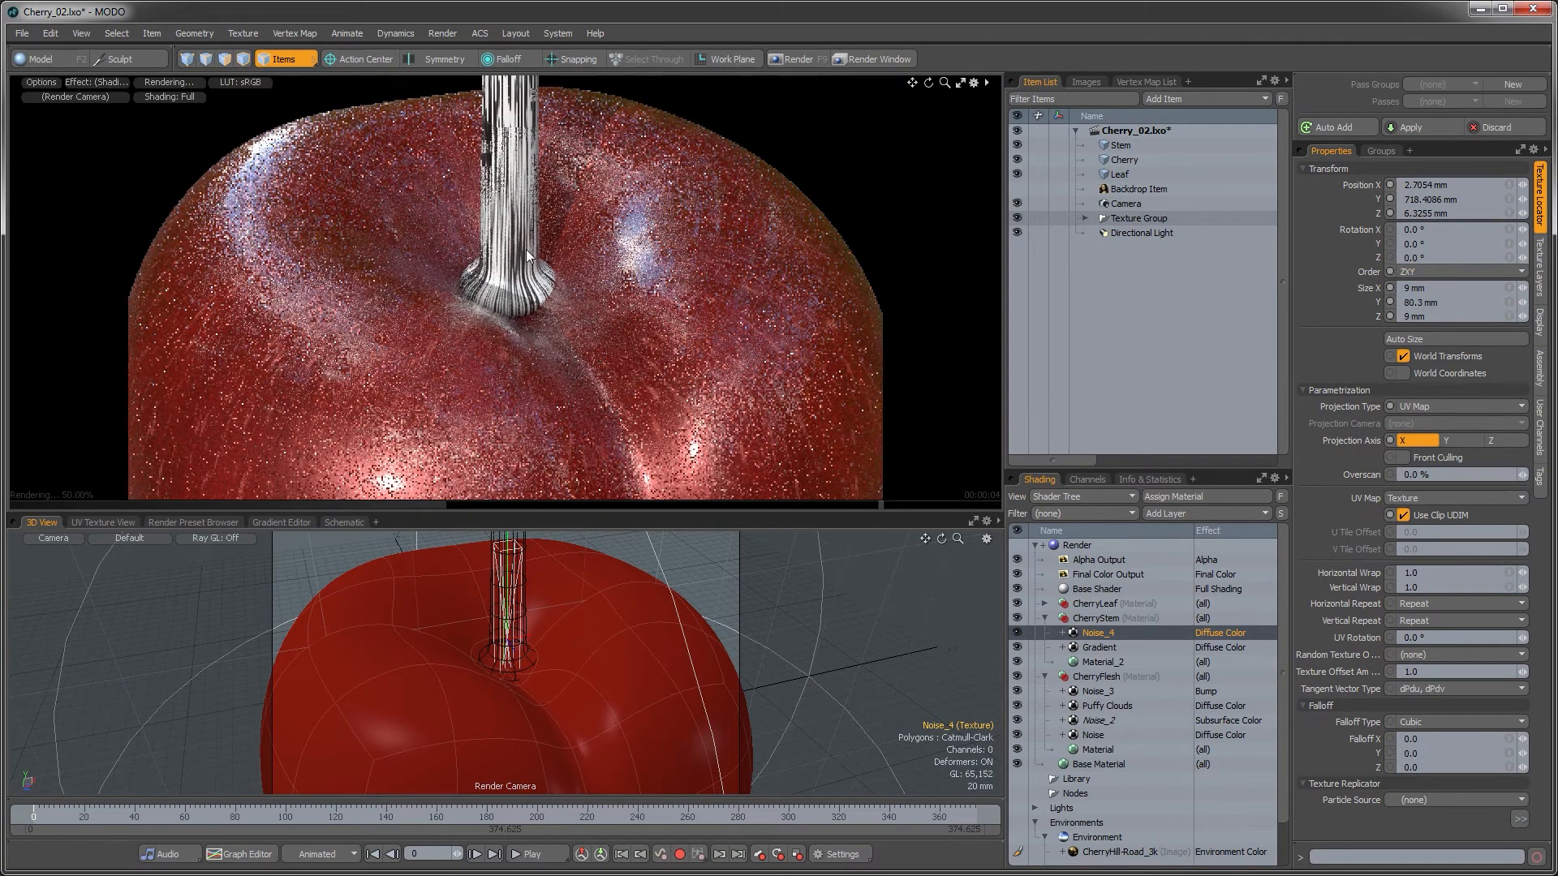
{"action": "scroll", "coordinate": [526, 257], "scroll_direction": "down", "scroll_amount": 3}
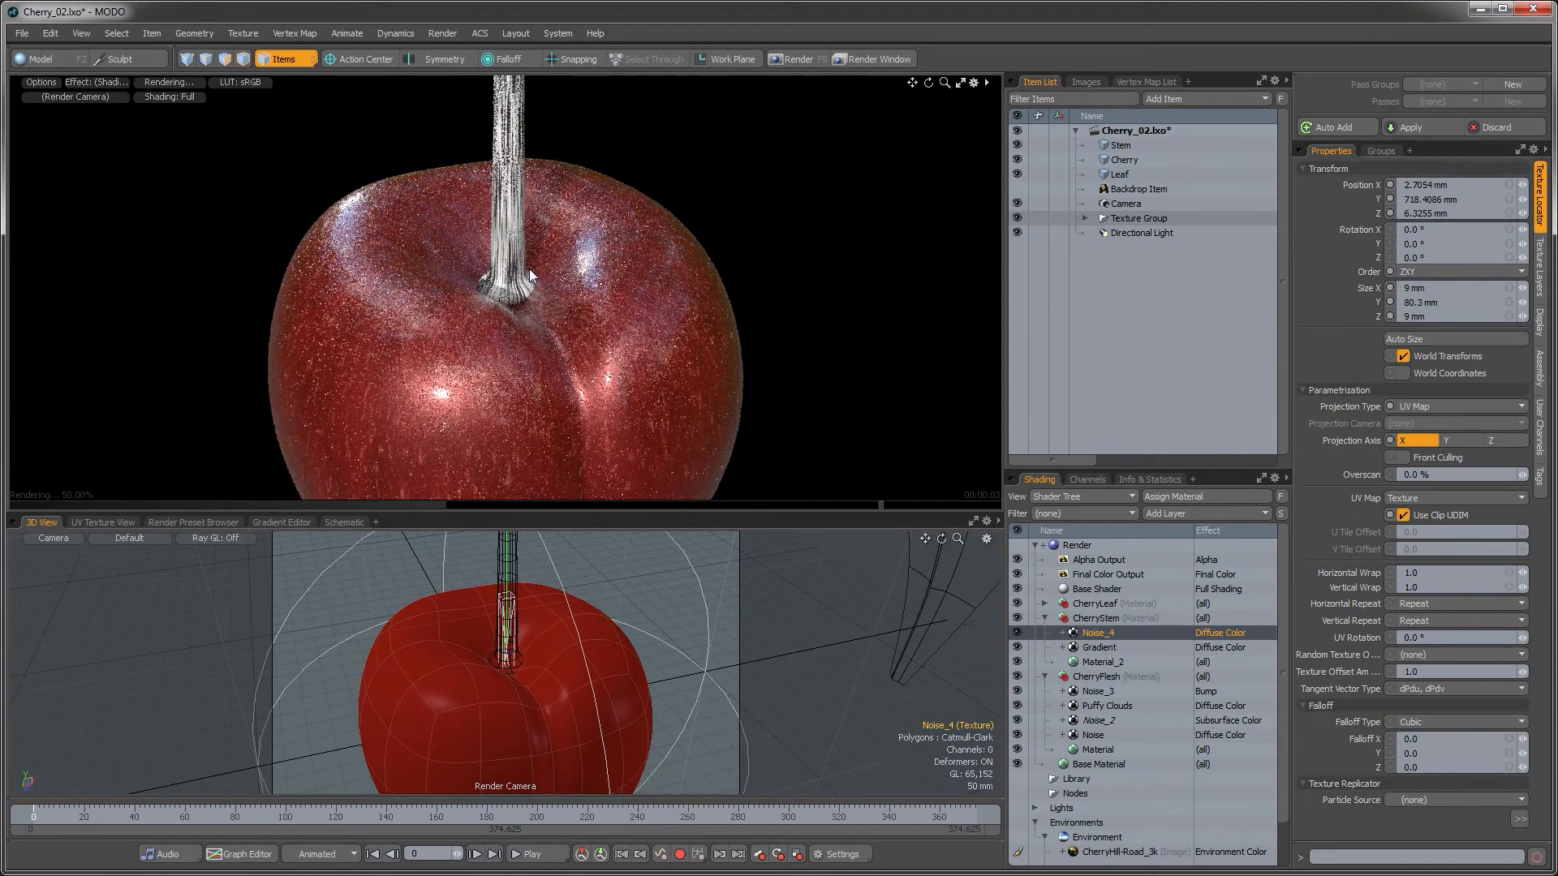
{"action": "left_click", "coordinate": [1540, 293]}
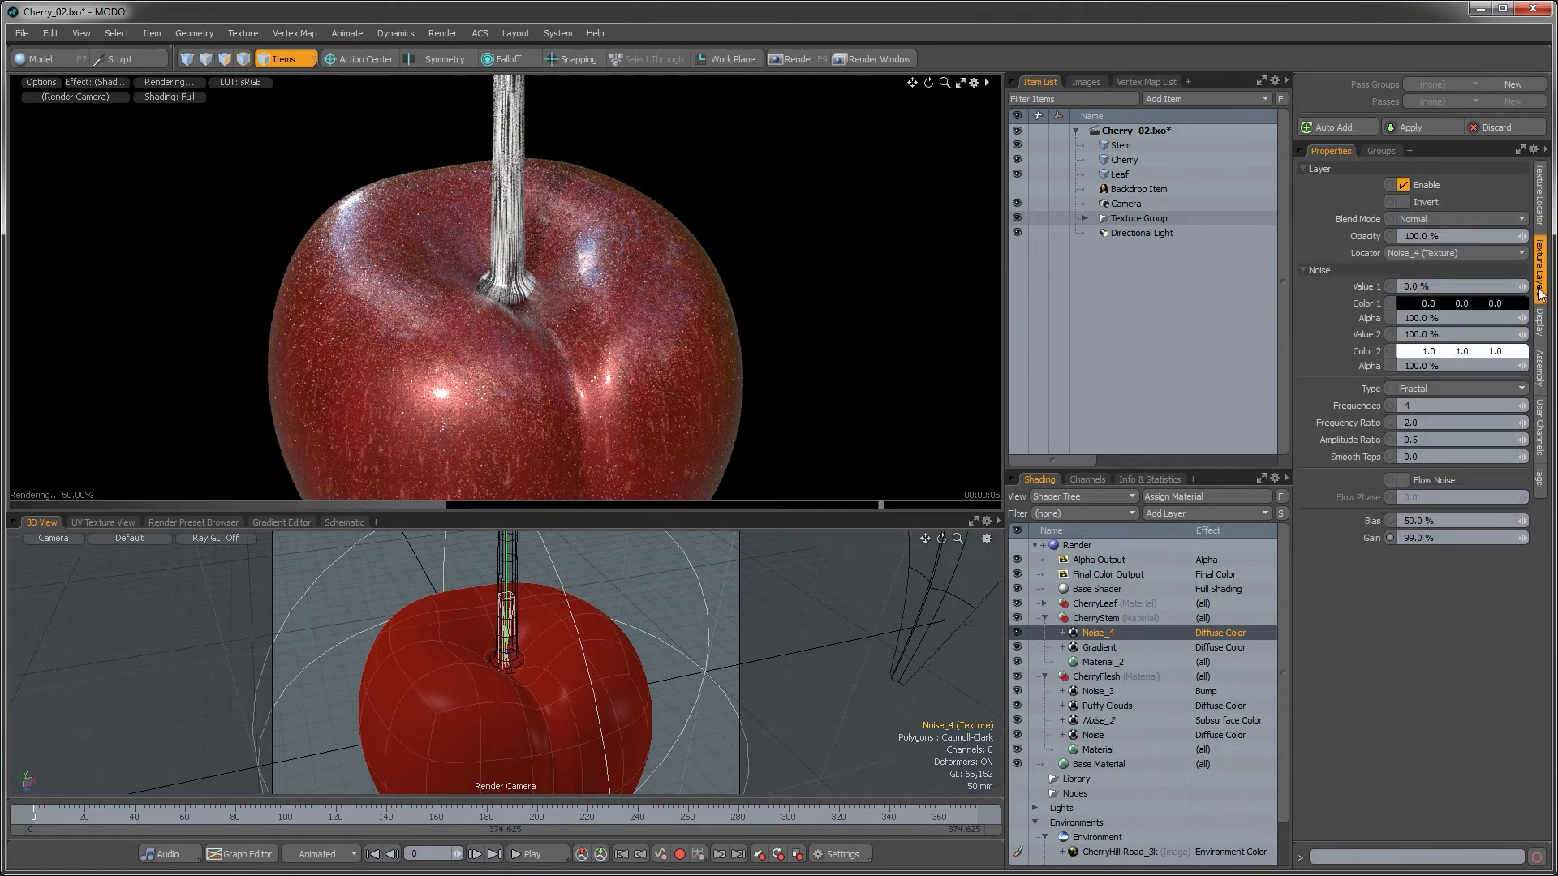
- Lower the stem noise's Gain to 60% and change its effect to Displacement
{"action": "left_click", "coordinate": [1387, 540]}
{"action": "type", "text": "60"}
{"action": "key", "text": "Return"}
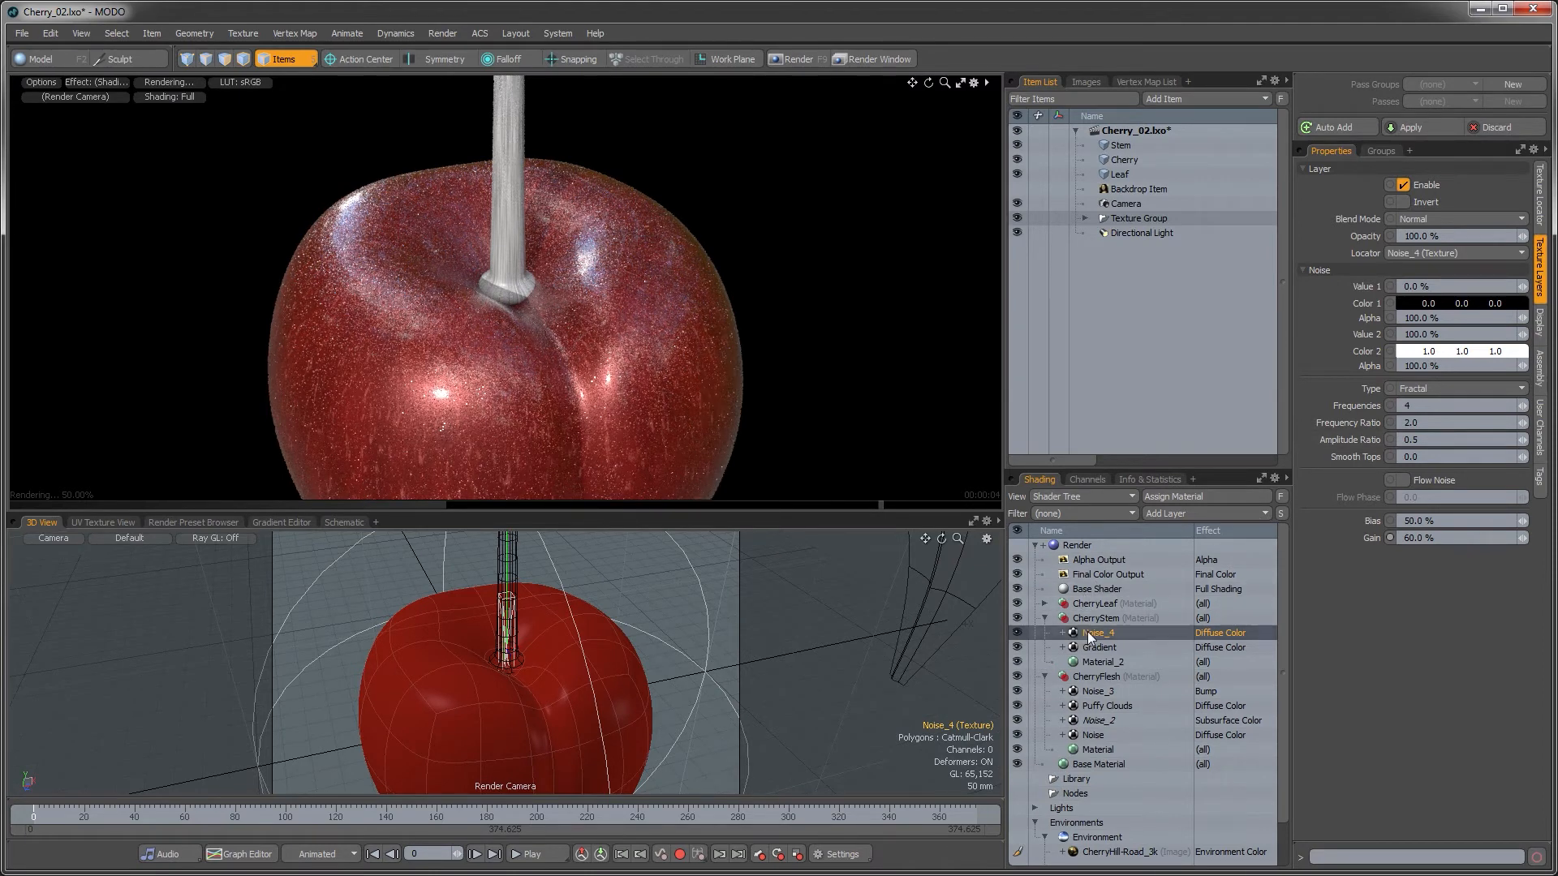
{"action": "left_click", "coordinate": [1215, 633]}
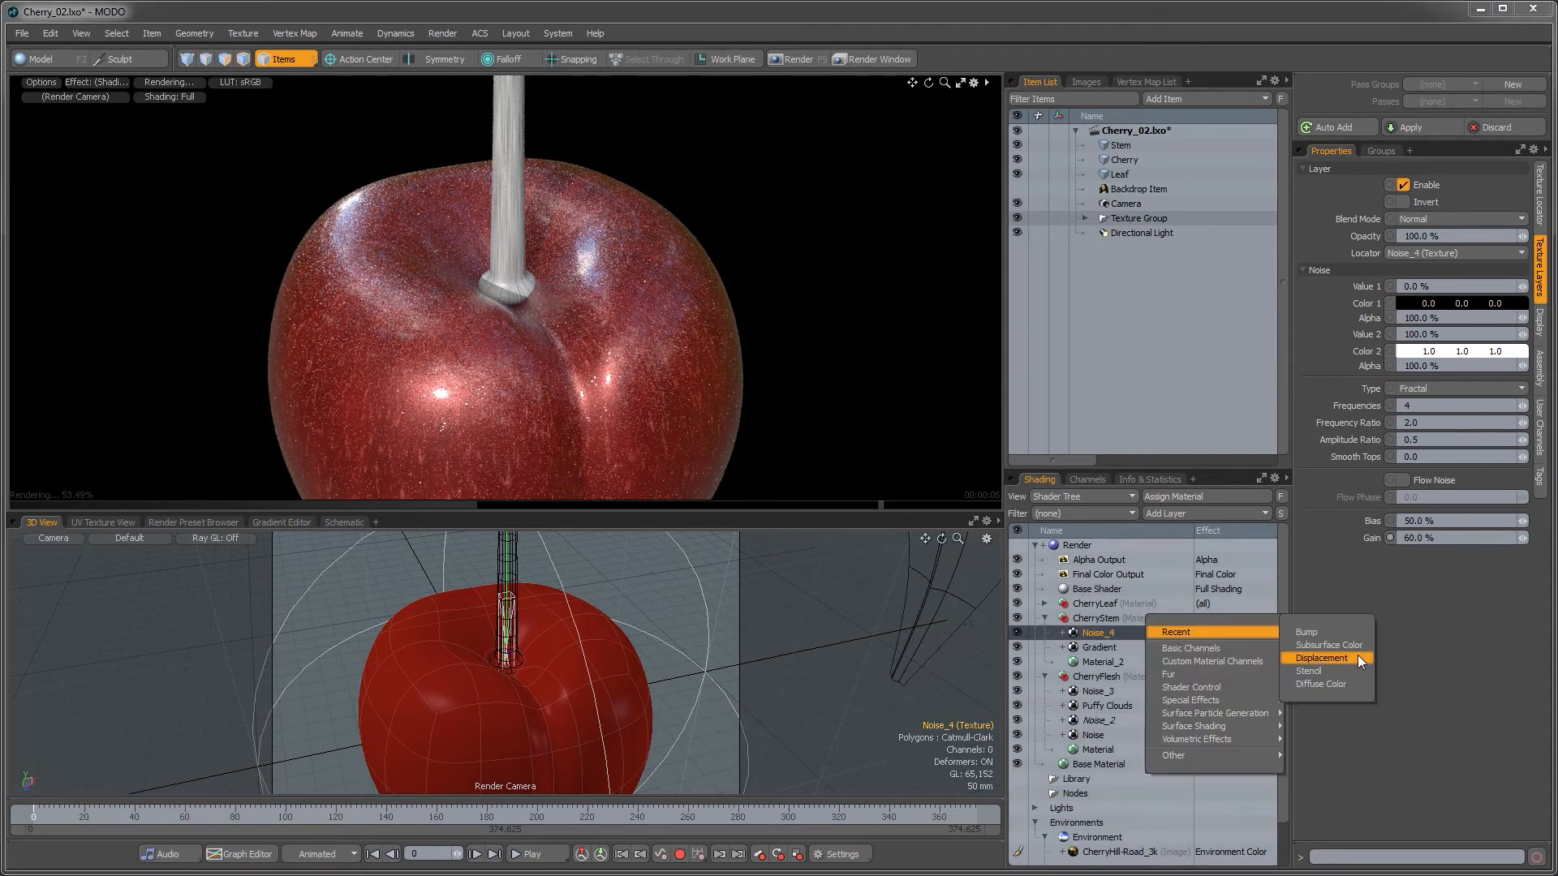
{"action": "left_click", "coordinate": [1357, 654]}
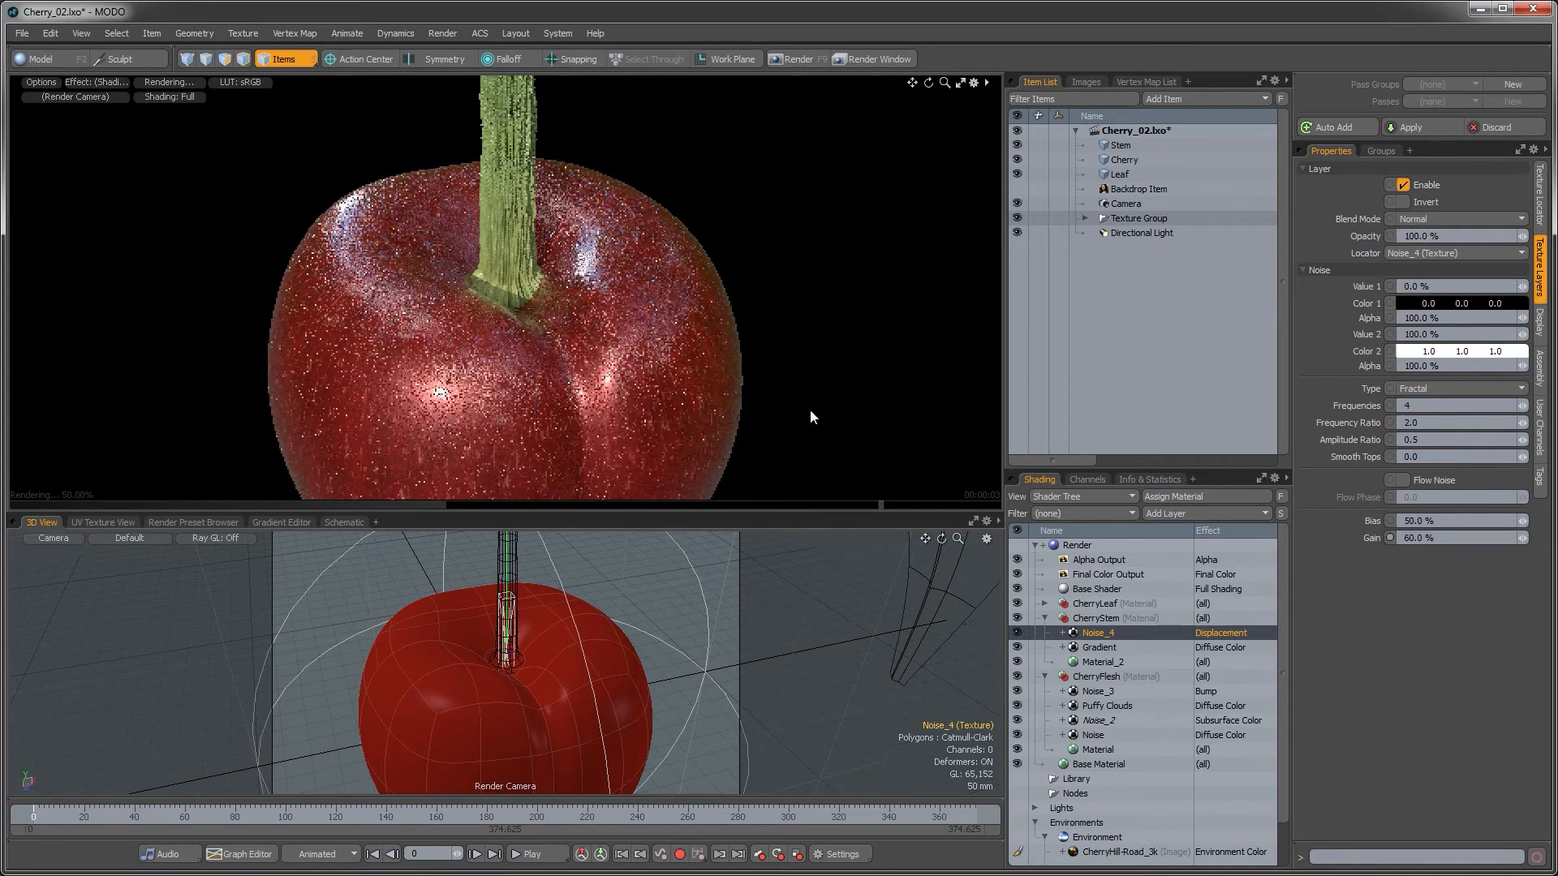
- Set the displacement distance of the CherryStem group's base material to 1 mm
{"action": "left_click", "coordinate": [1105, 664]}
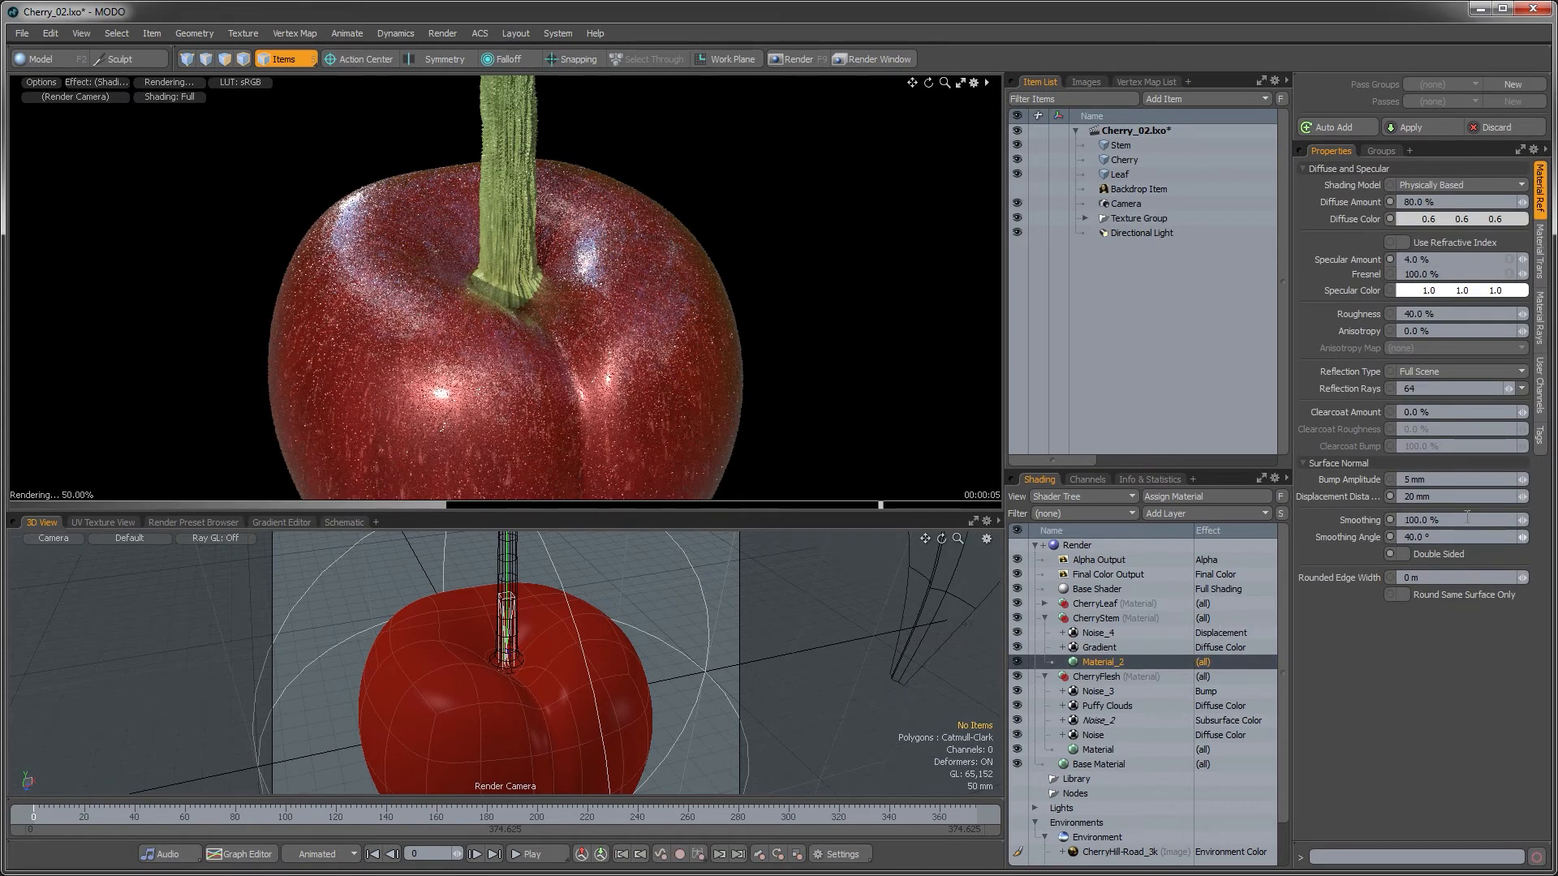
{"action": "type", "text": "1"}
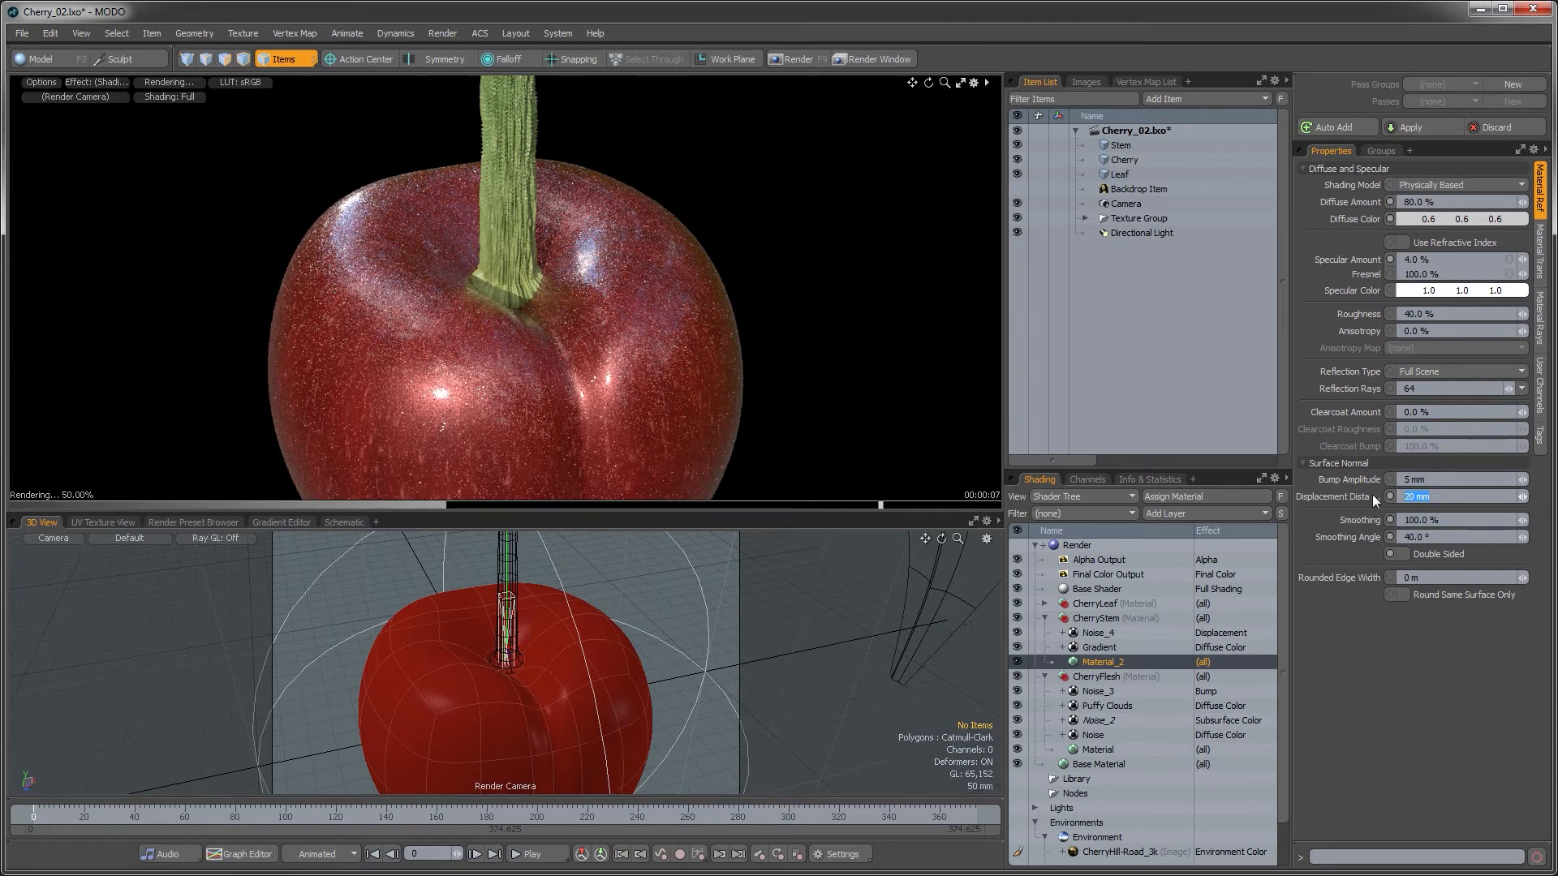
{"action": "key", "text": "Return"}
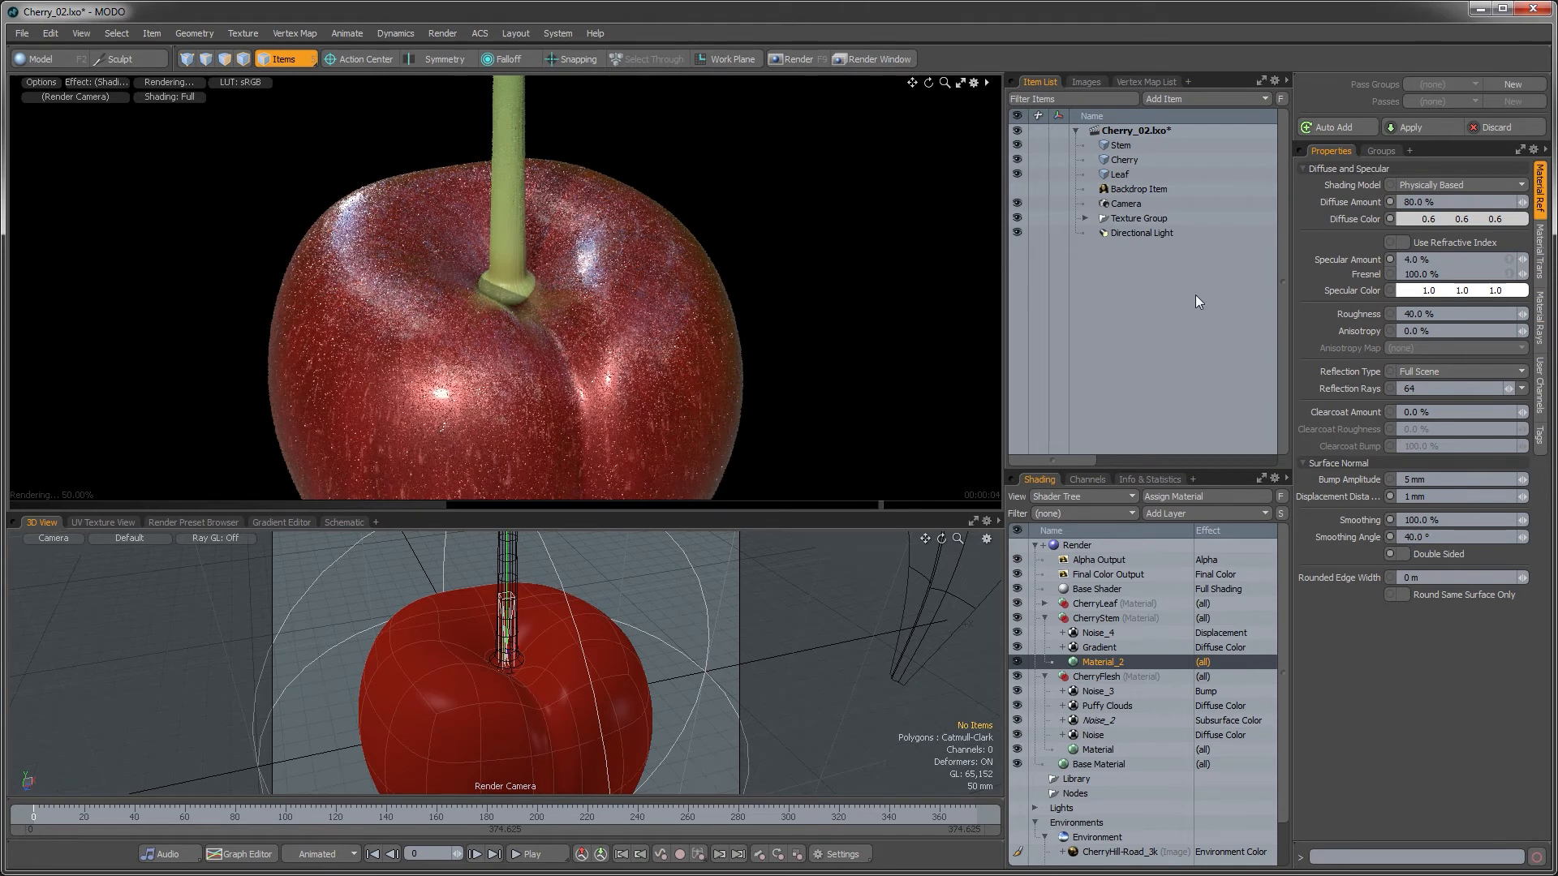
- Set Value 1 of the stem's displacement noise to -100% and reset the preview render
{"action": "left_click", "coordinate": [1095, 633]}
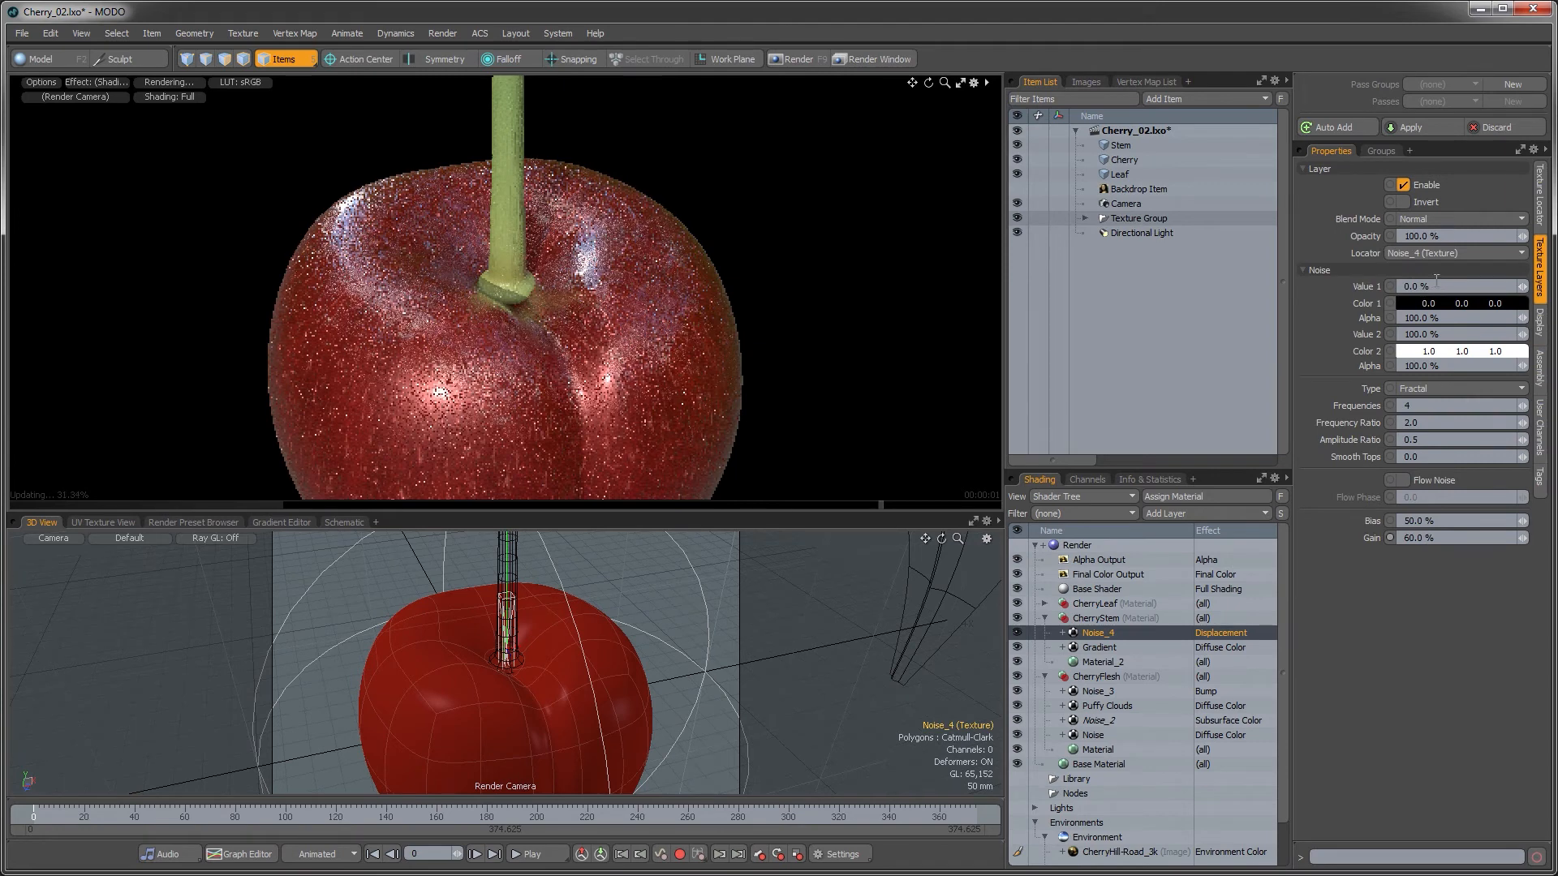
{"action": "left_click", "coordinate": [1412, 287]}
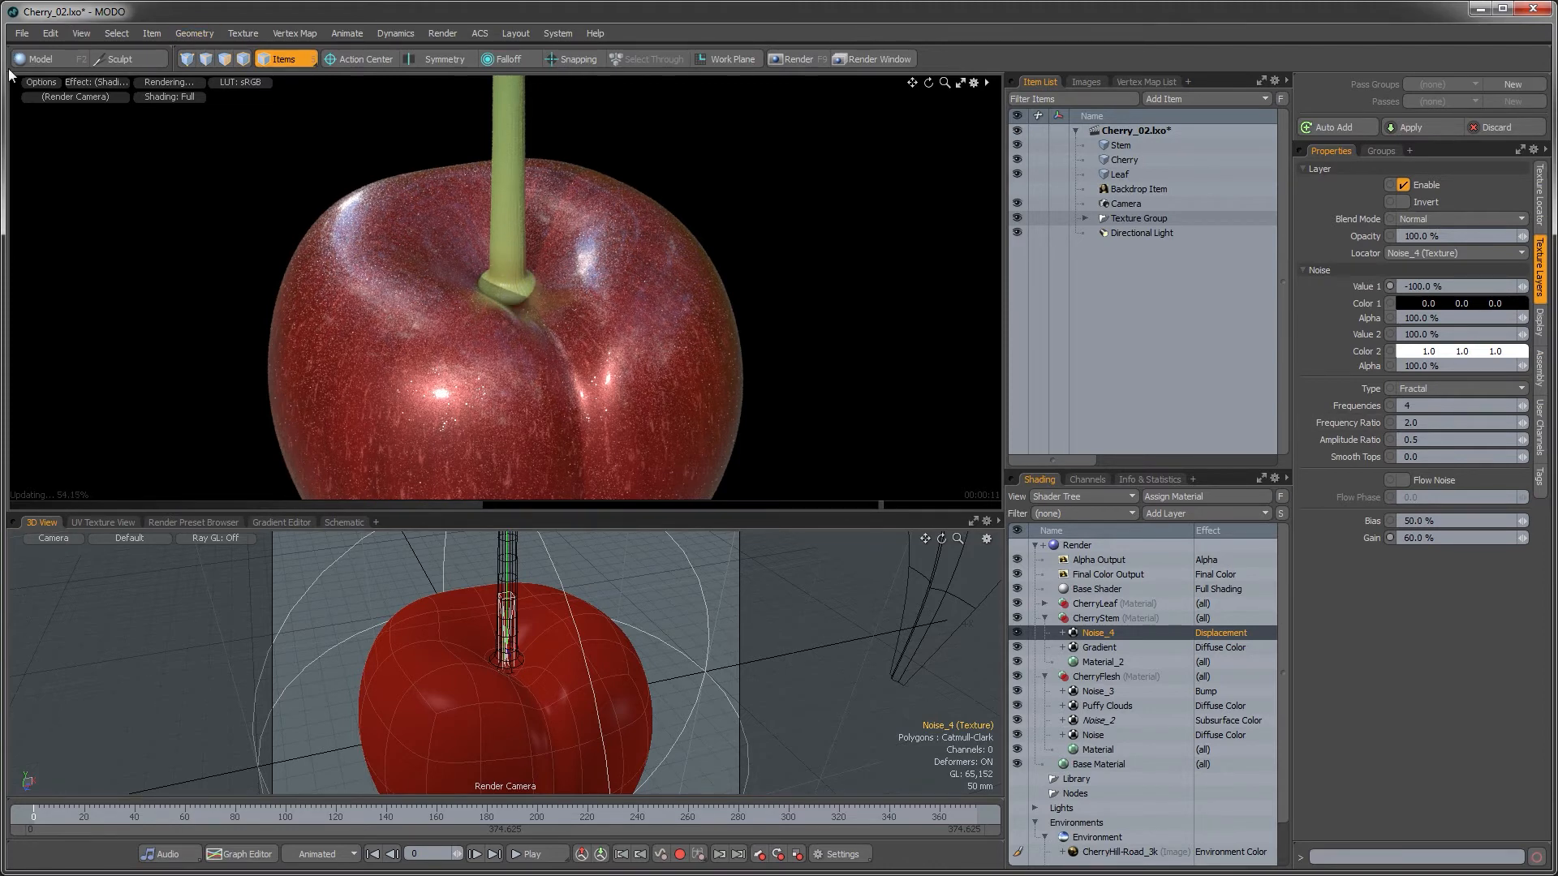
{"action": "left_click", "coordinate": [38, 82]}
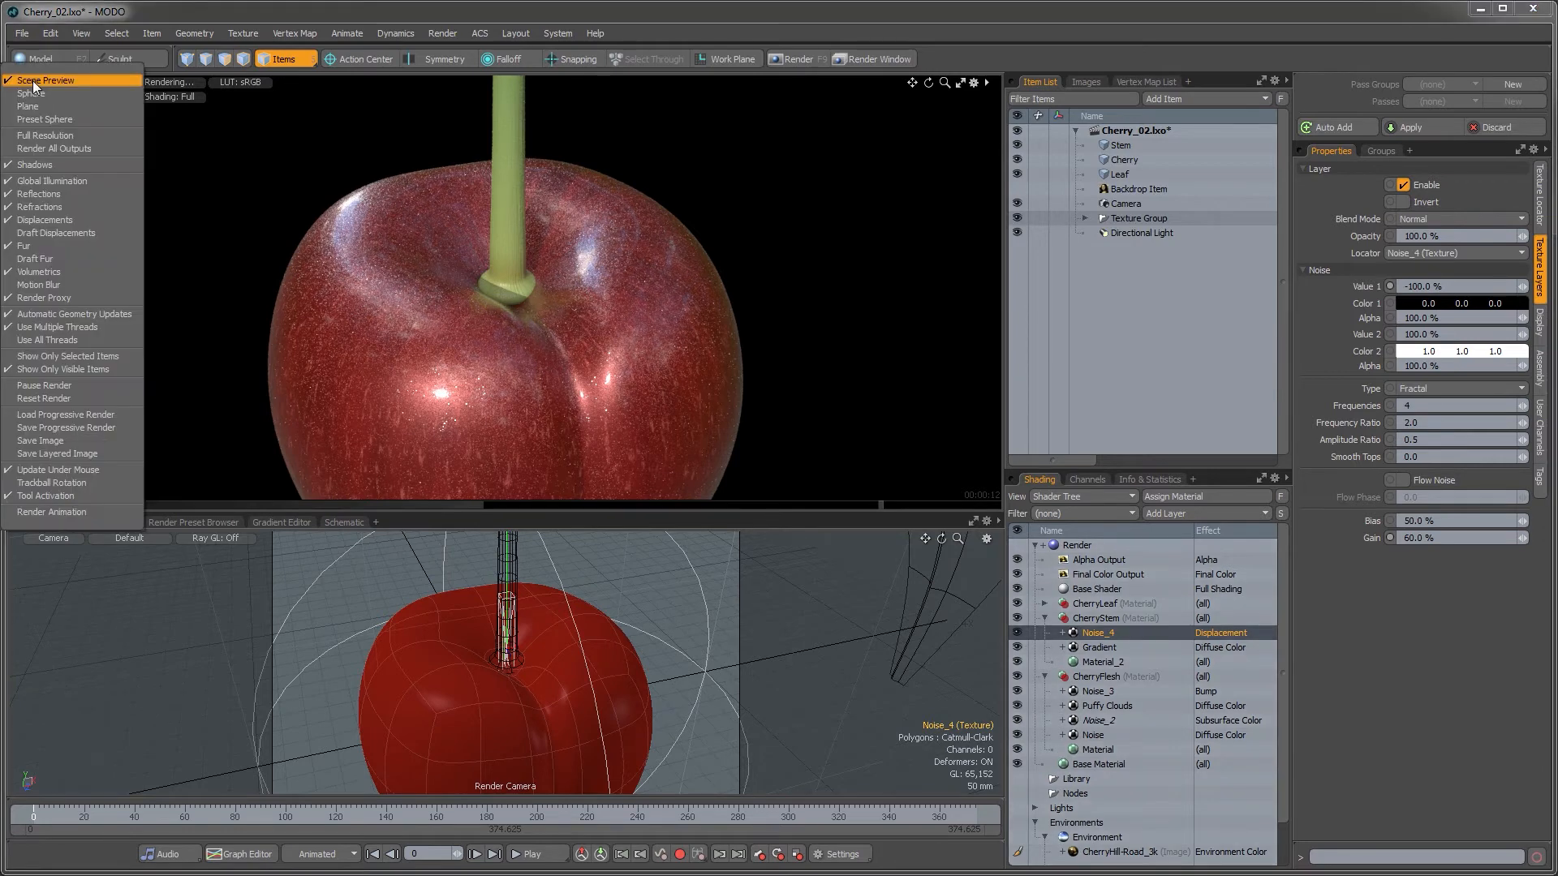
{"action": "left_click", "coordinate": [49, 397]}
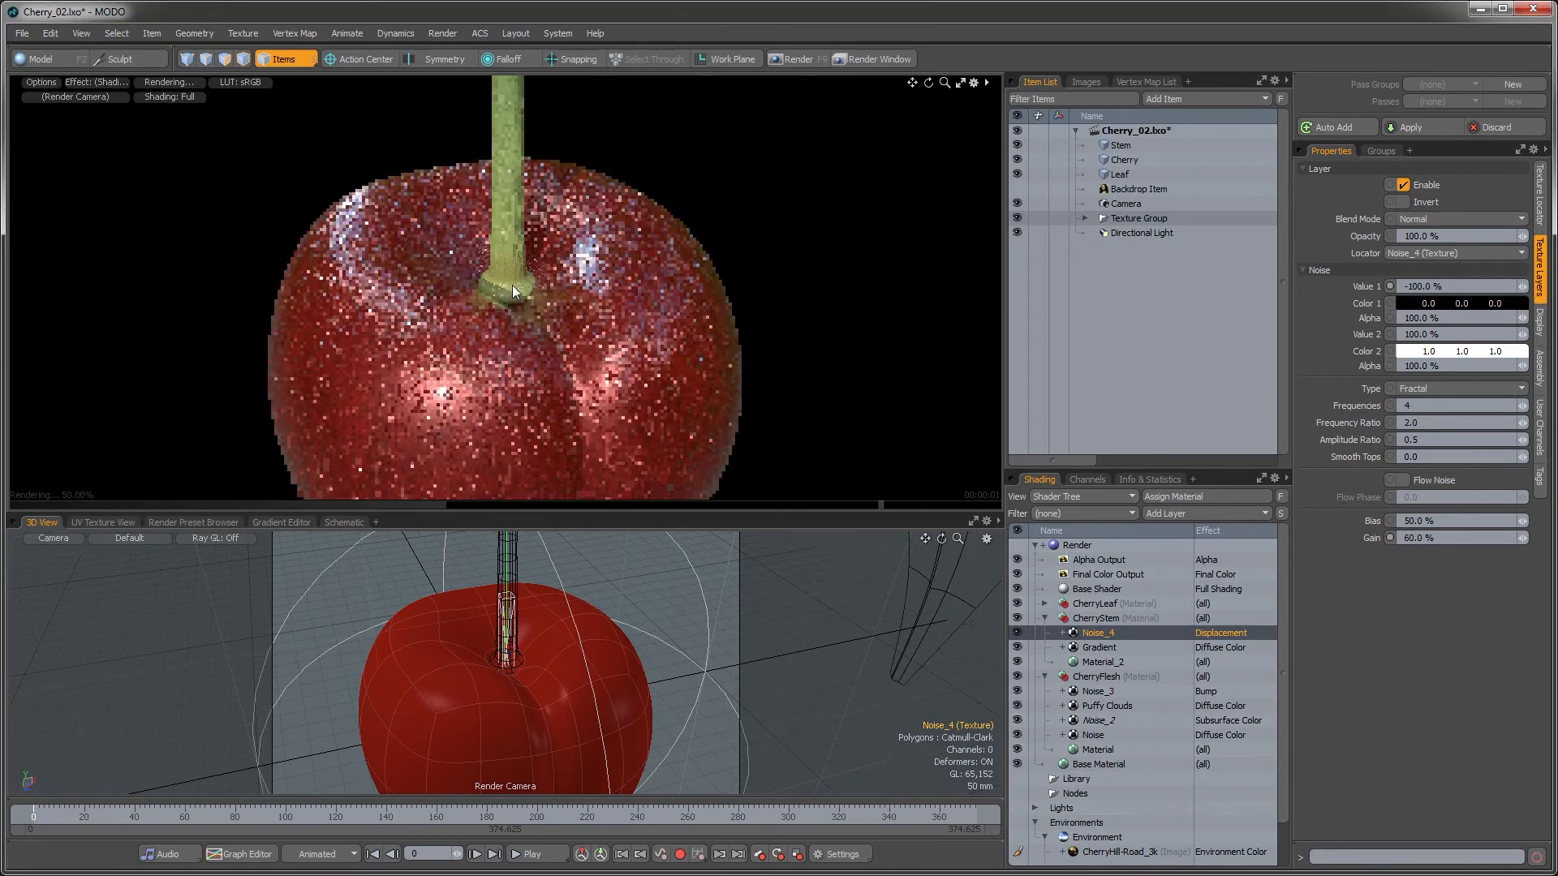
- Add an Occlusion texture to the CherryStem material, using the Concavity type and a max cavity angle of 2°
{"action": "left_click_drag", "start_coordinate": [513, 285], "coordinate": [524, 262], "text": "ctrl+alt"}
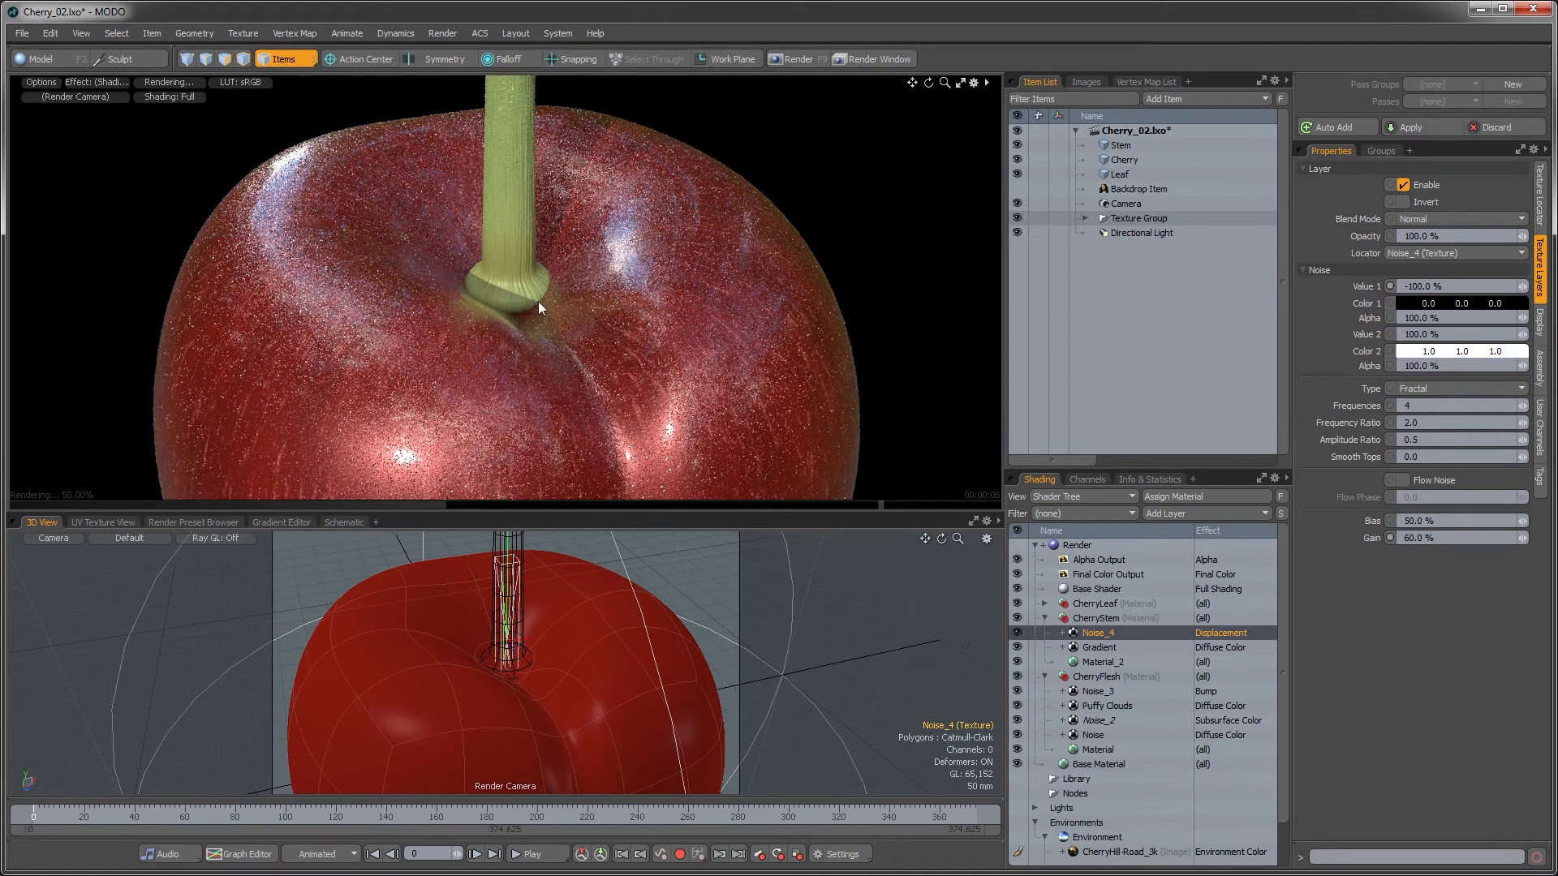
{"action": "left_click", "coordinate": [1103, 617]}
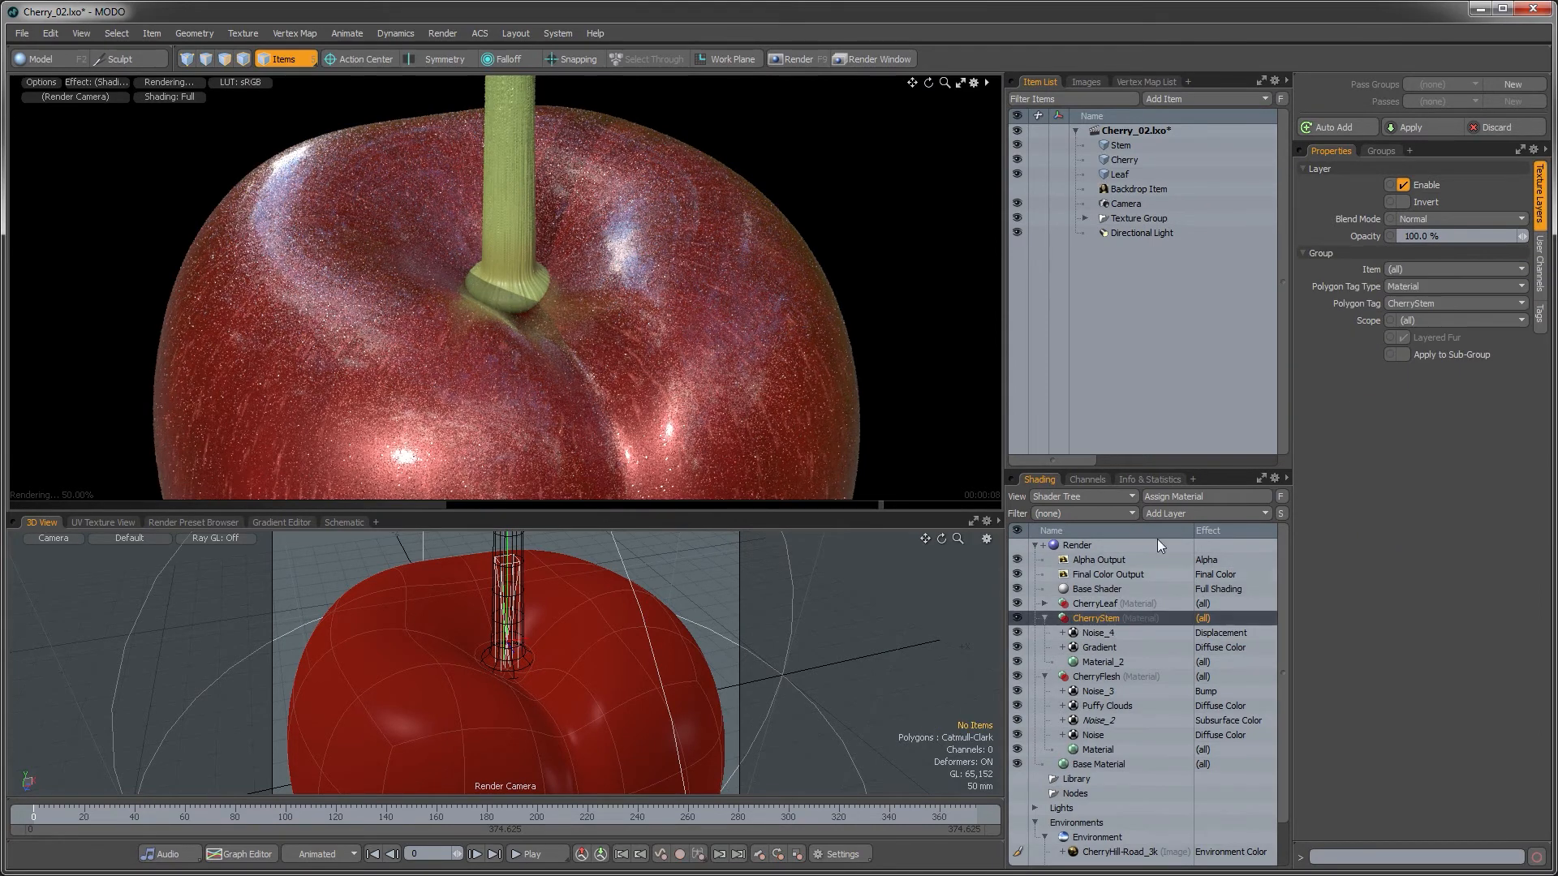
{"action": "left_click", "coordinate": [1170, 516]}
{"action": "mouse_move", "coordinate": [1156, 636]}
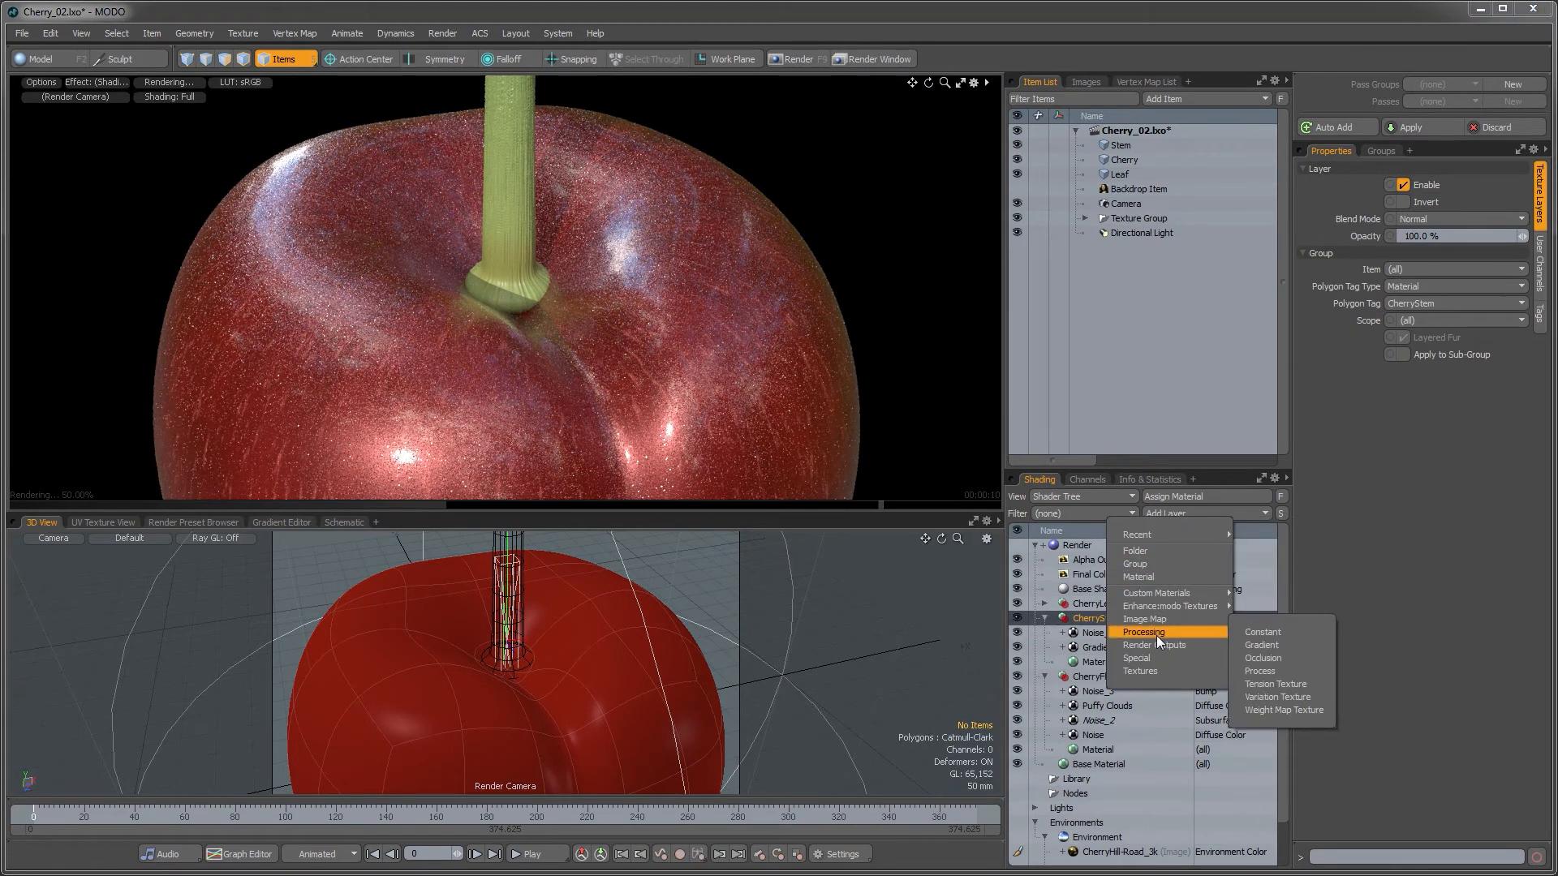
{"action": "left_click", "coordinate": [1293, 659]}
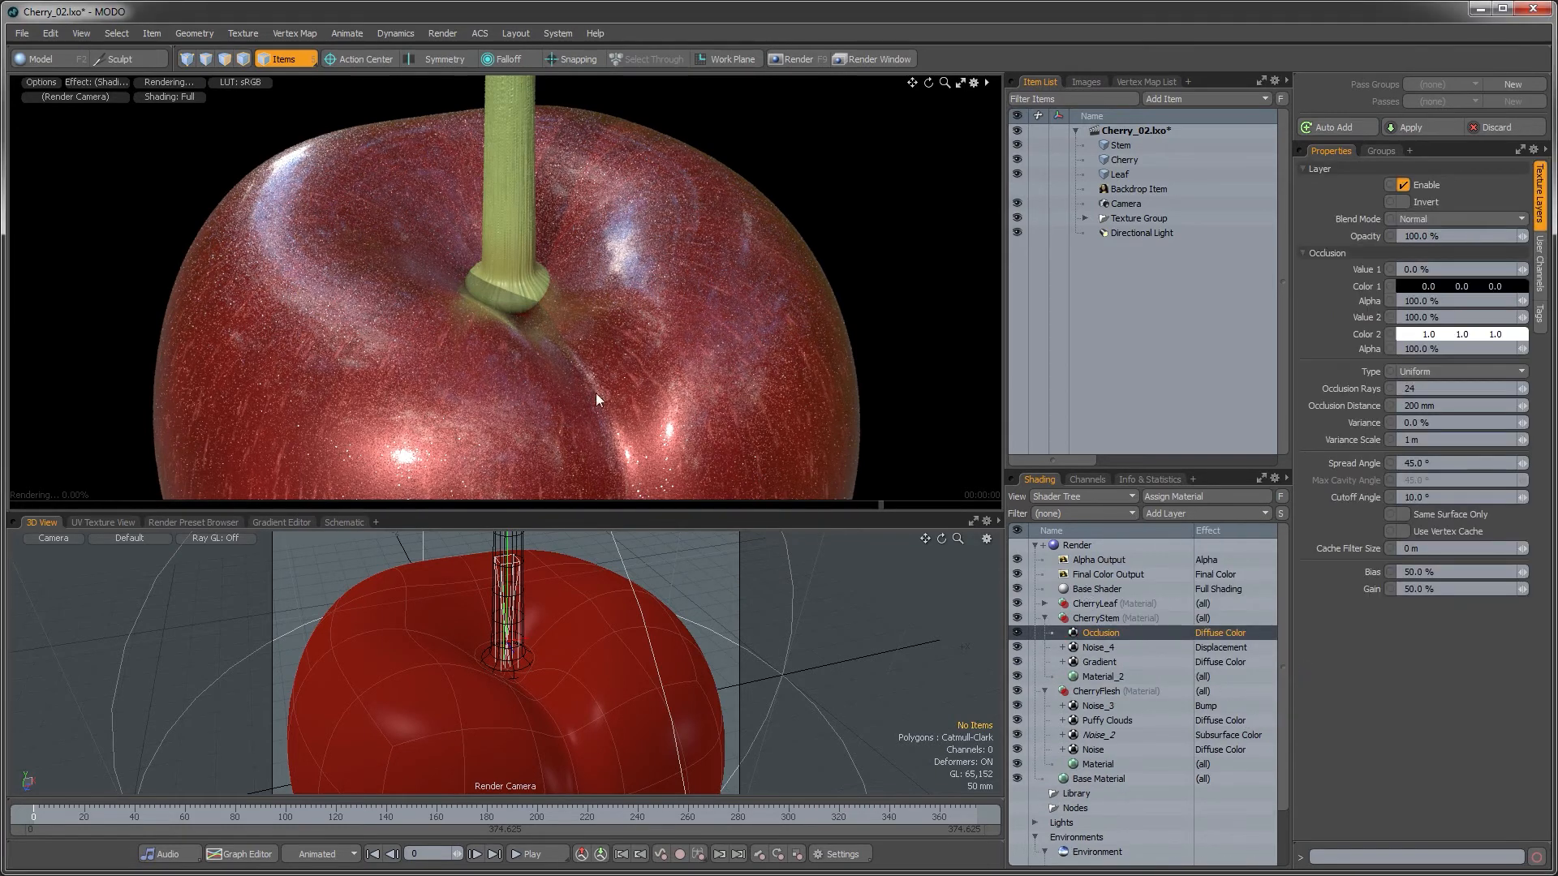
{"action": "left_click", "coordinate": [1420, 371]}
{"action": "left_click", "coordinate": [1403, 422]}
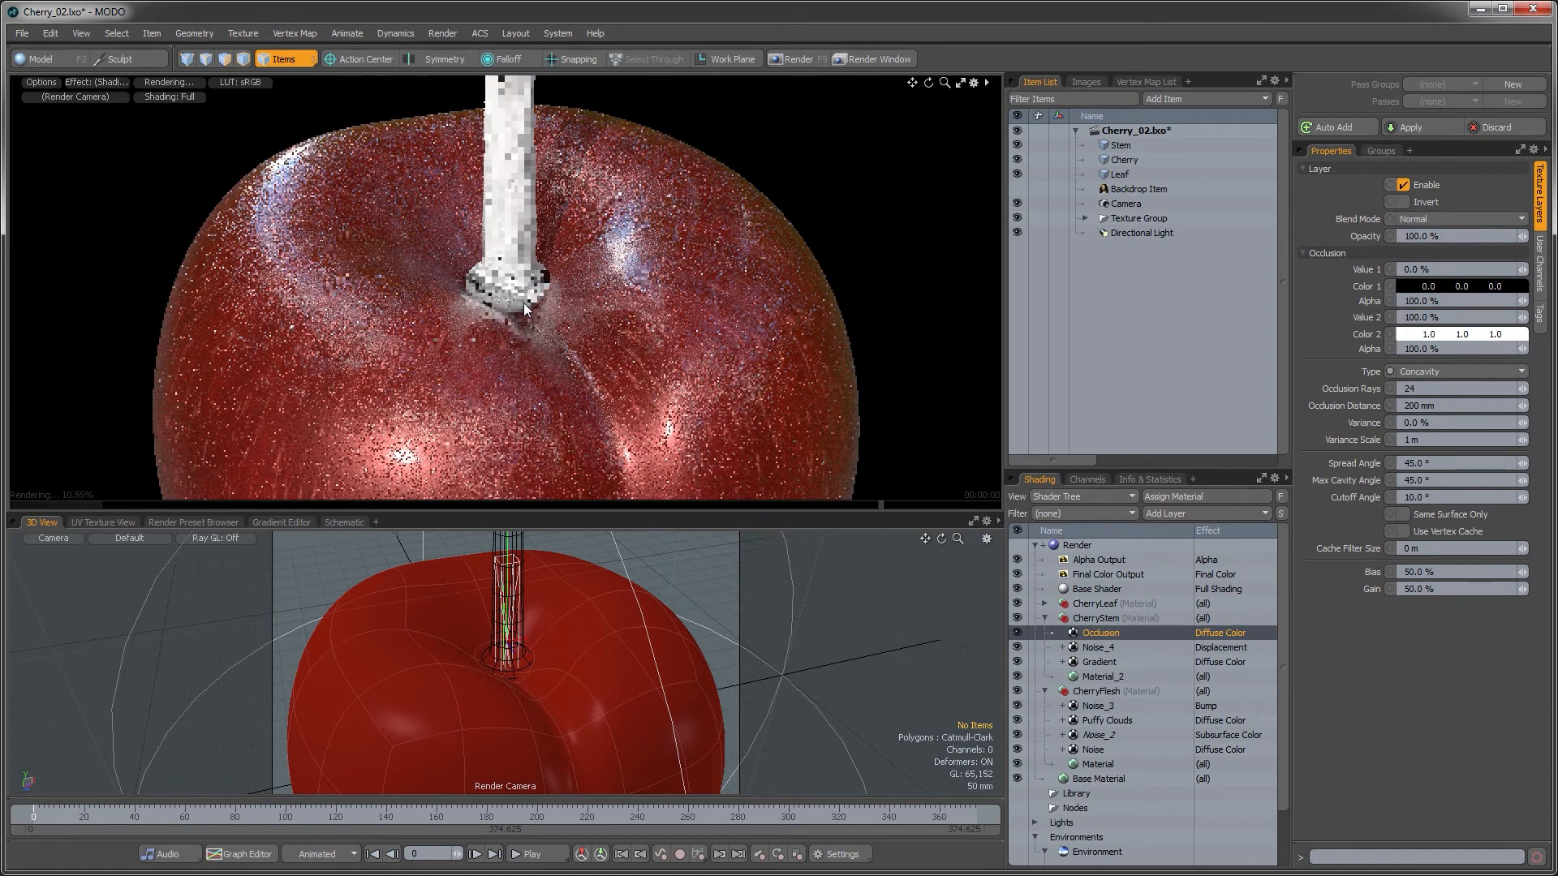
{"action": "left_click", "coordinate": [1416, 481]}
{"action": "type", "text": "2"}
{"action": "key", "text": "Return"}
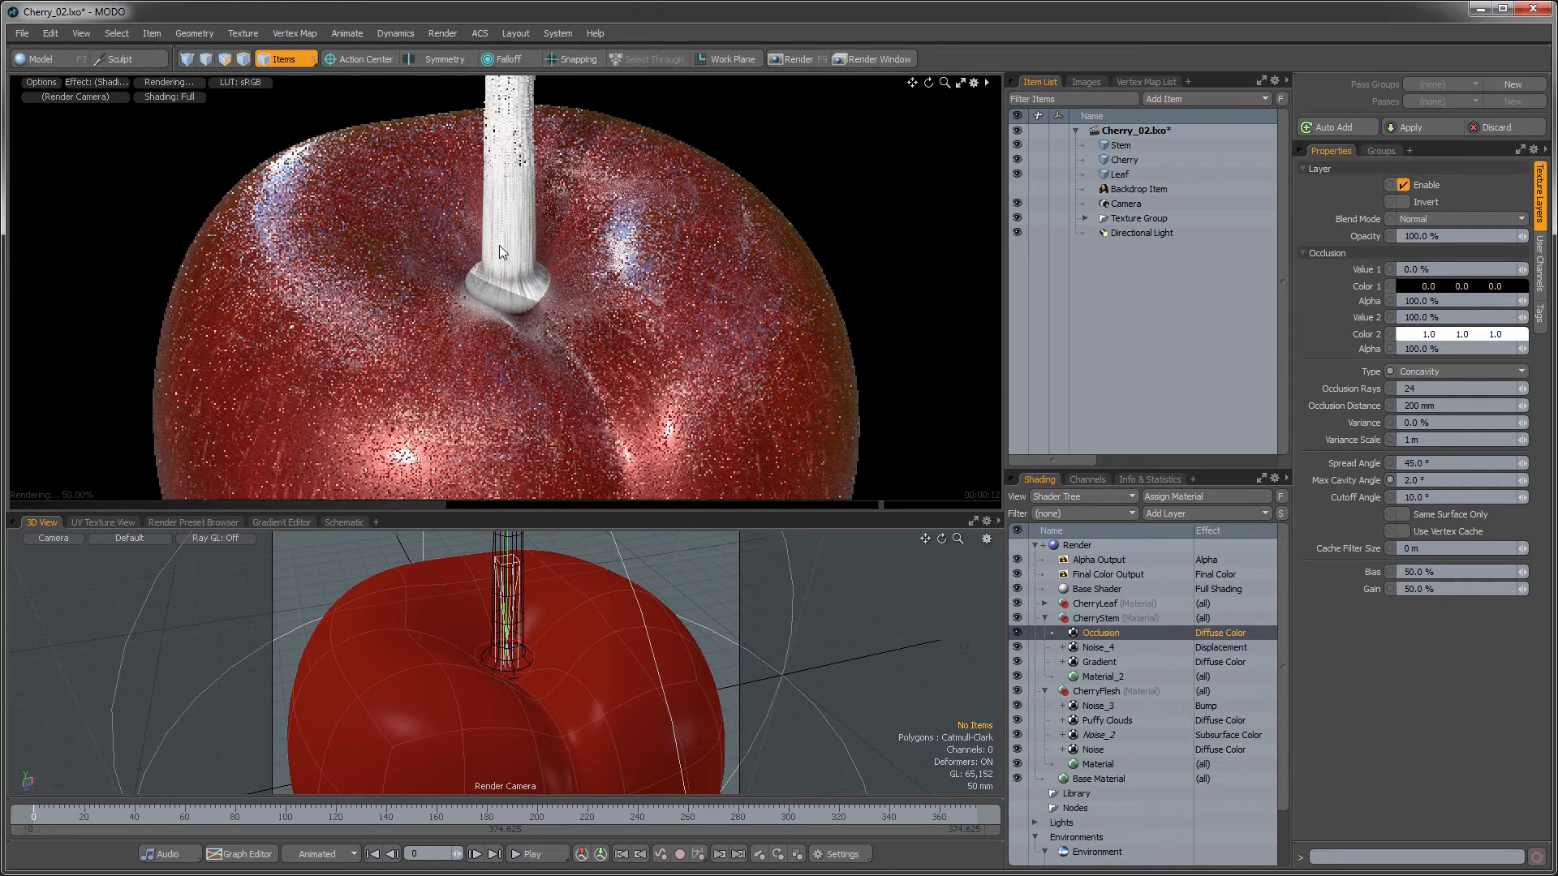
- Change the occlusion's Color 1 to a very dark green with RGB values 0.04, 0.08, 0.05
{"action": "left_click", "coordinate": [1411, 286]}
{"action": "left_click_drag", "start_coordinate": [893, 321], "coordinate": [925, 320]}
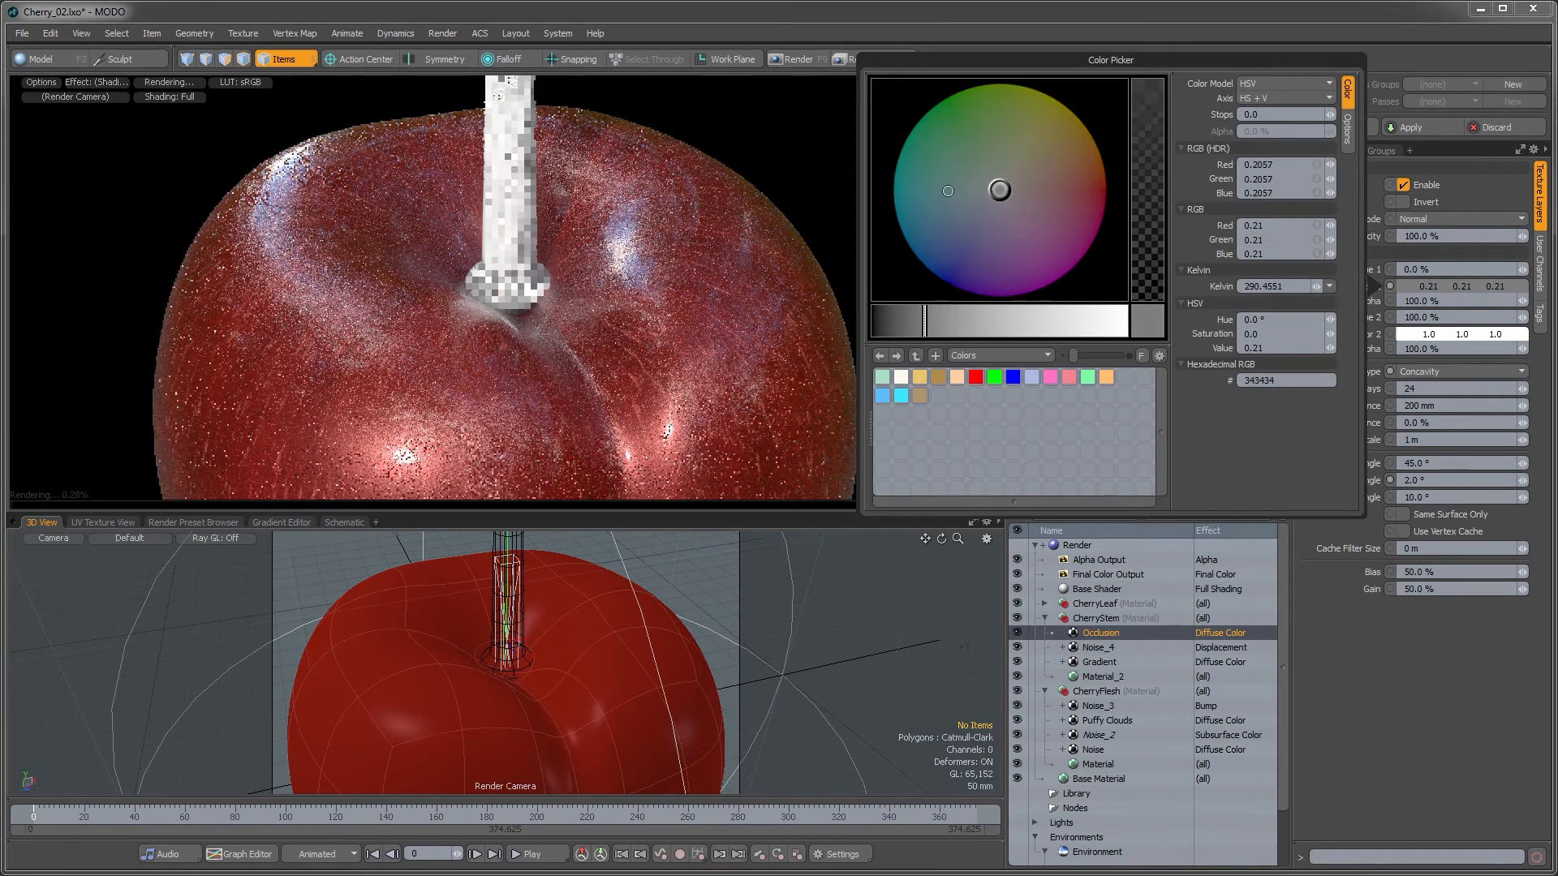
{"action": "left_click", "coordinate": [933, 128]}
{"action": "left_click_drag", "start_coordinate": [929, 128], "coordinate": [958, 143]}
{"action": "left_click_drag", "start_coordinate": [917, 313], "coordinate": [891, 317]}
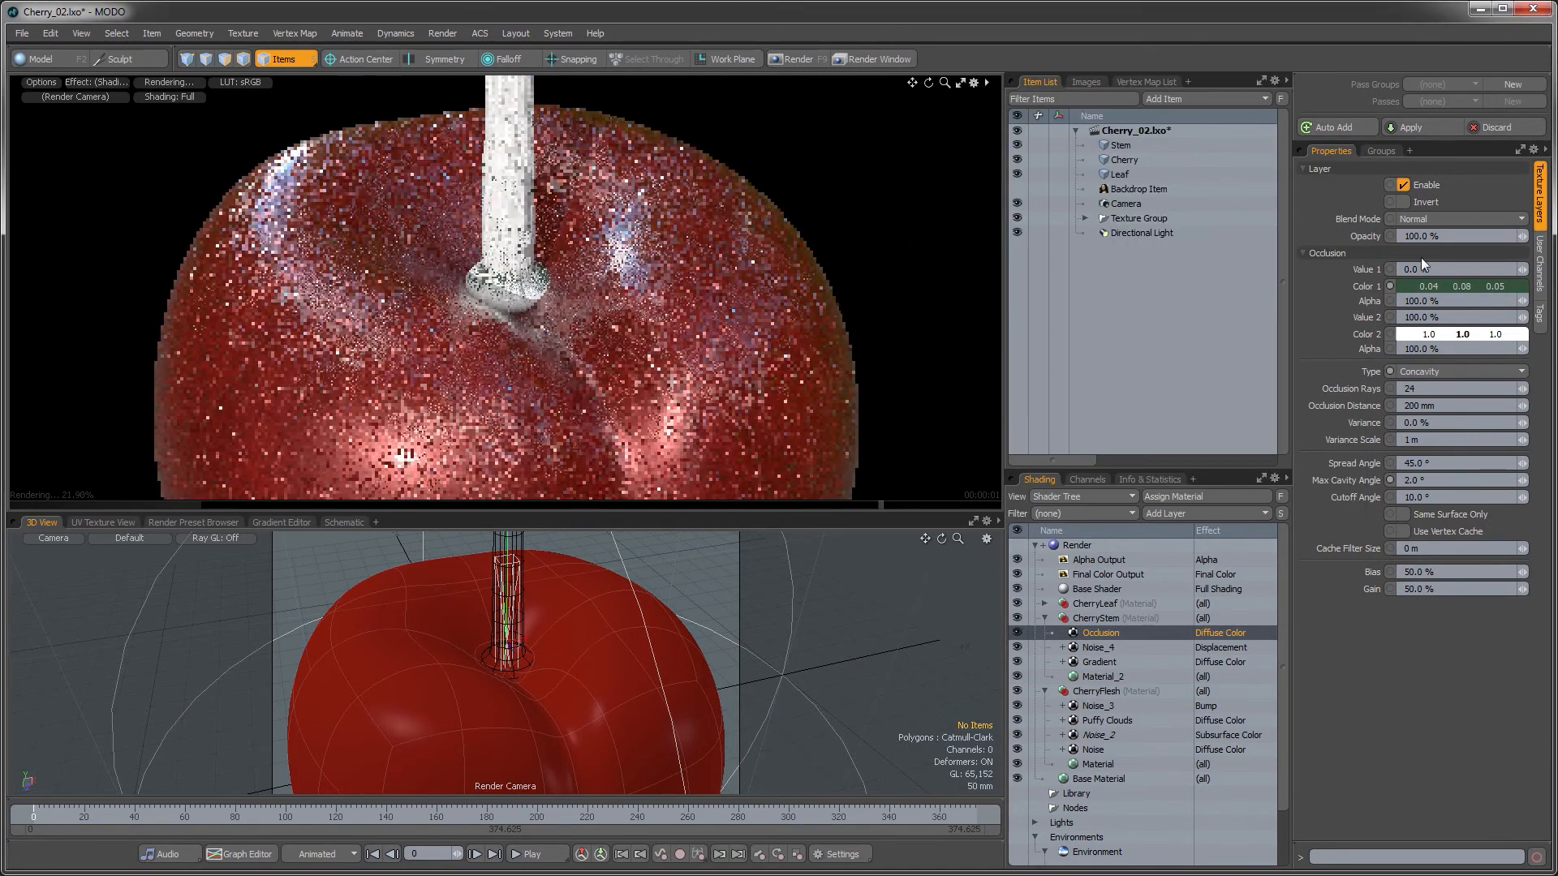
- Set the occlusion layer's blend mode to Multiply and its max cavity angle to 4°
{"action": "left_click", "coordinate": [1428, 219]}
{"action": "left_click", "coordinate": [1402, 292]}
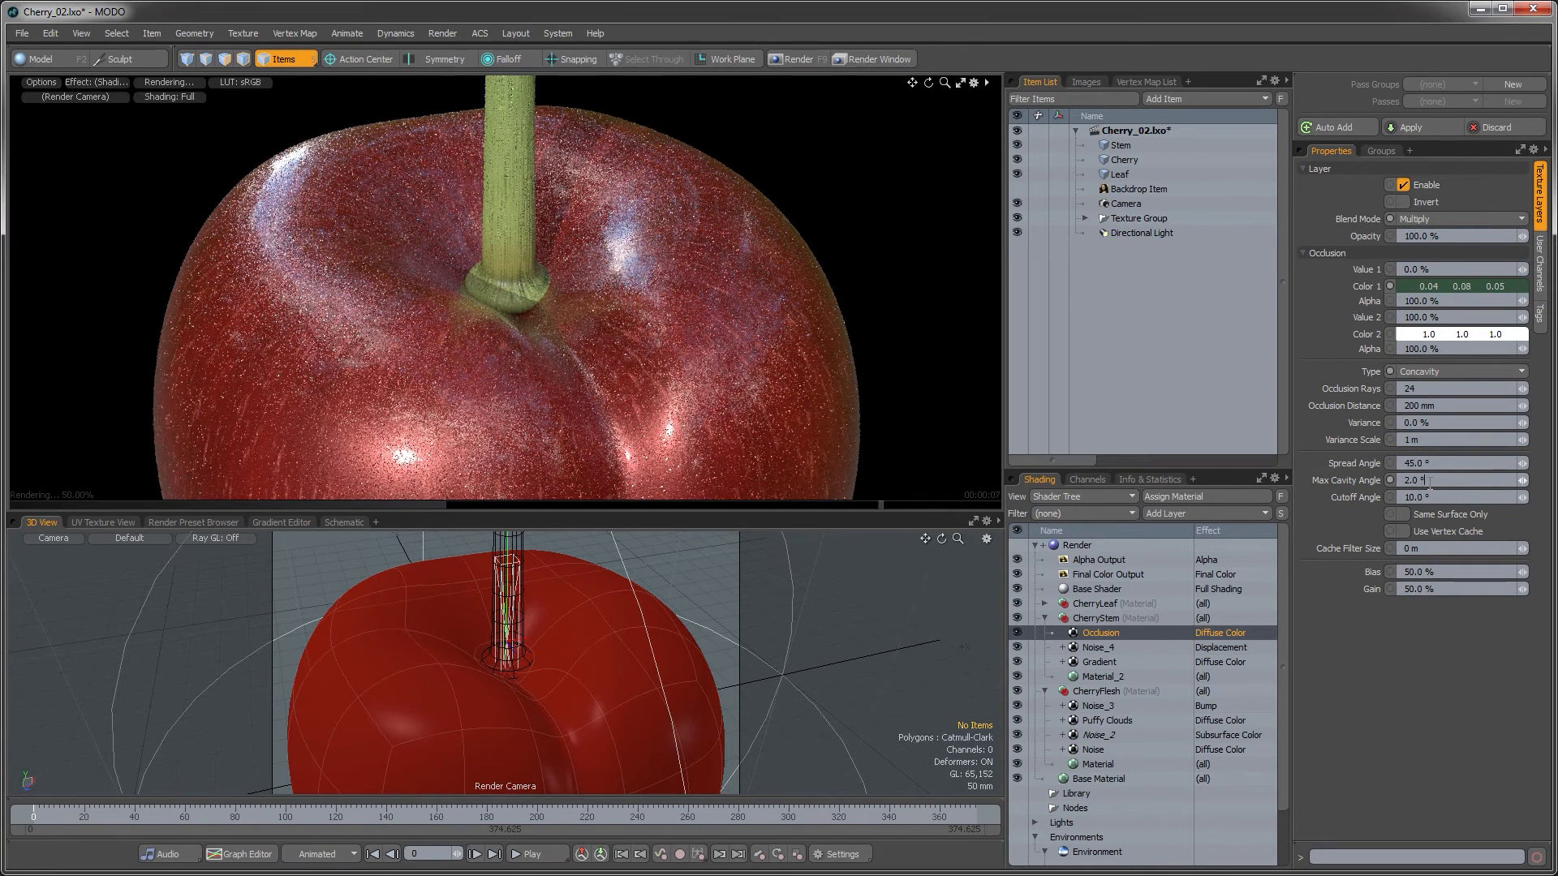
{"action": "key", "text": "Return"}
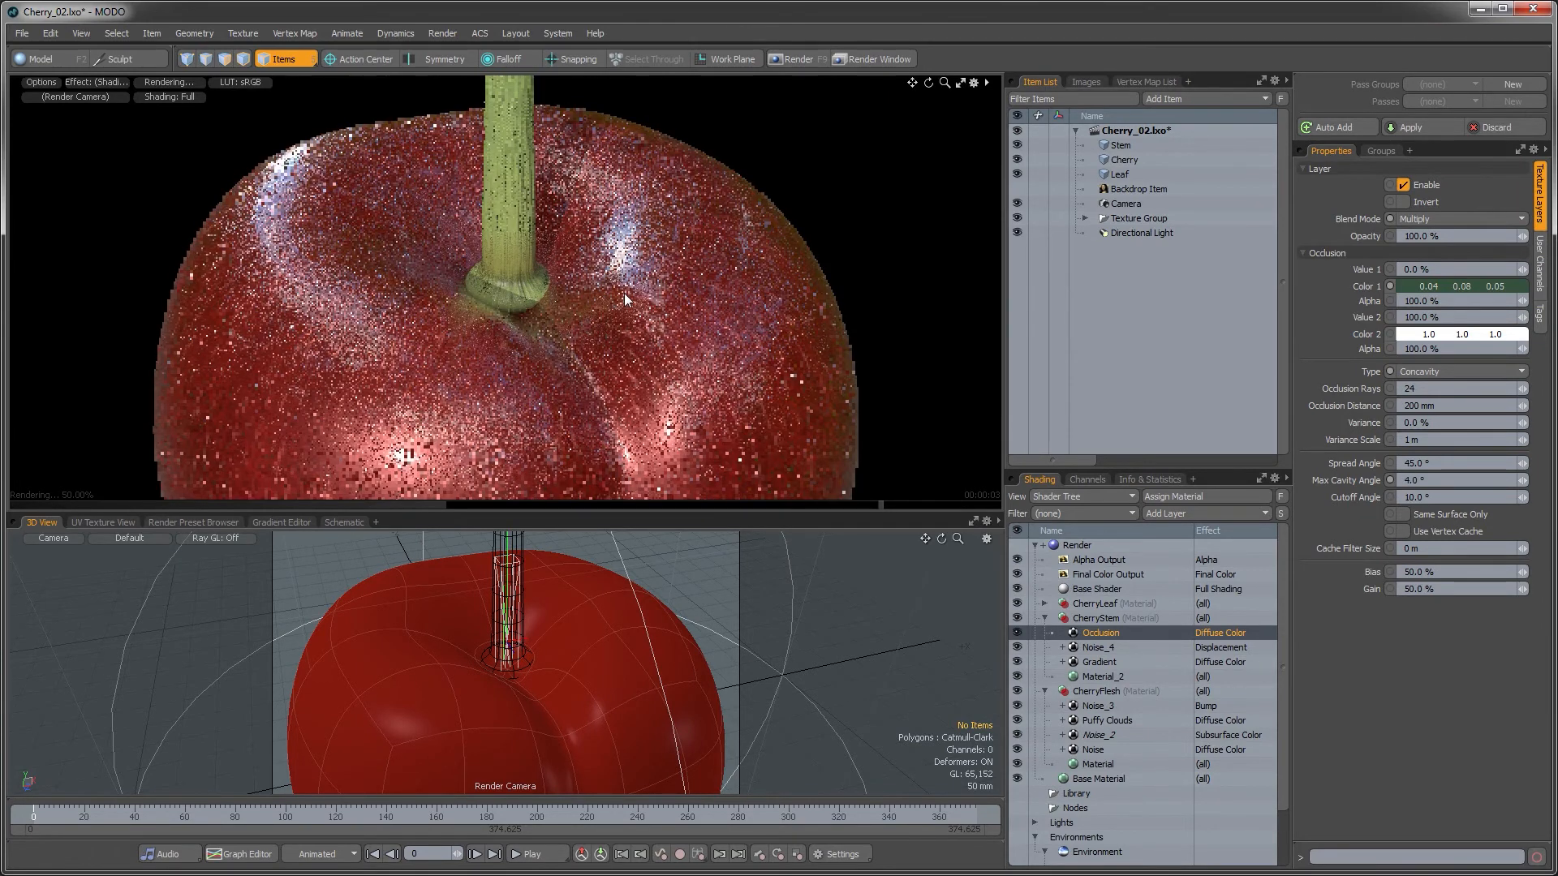
- Check the concavity occlusion at the stem's knobbly tip and set its occlusion distance to 30 mm
{"action": "left_click_drag", "start_coordinate": [558, 284], "coordinate": [471, 122], "text": "ctrl+alt"}
{"action": "left_click_drag", "start_coordinate": [472, 121], "coordinate": [358, 195], "text": "alt+shift"}
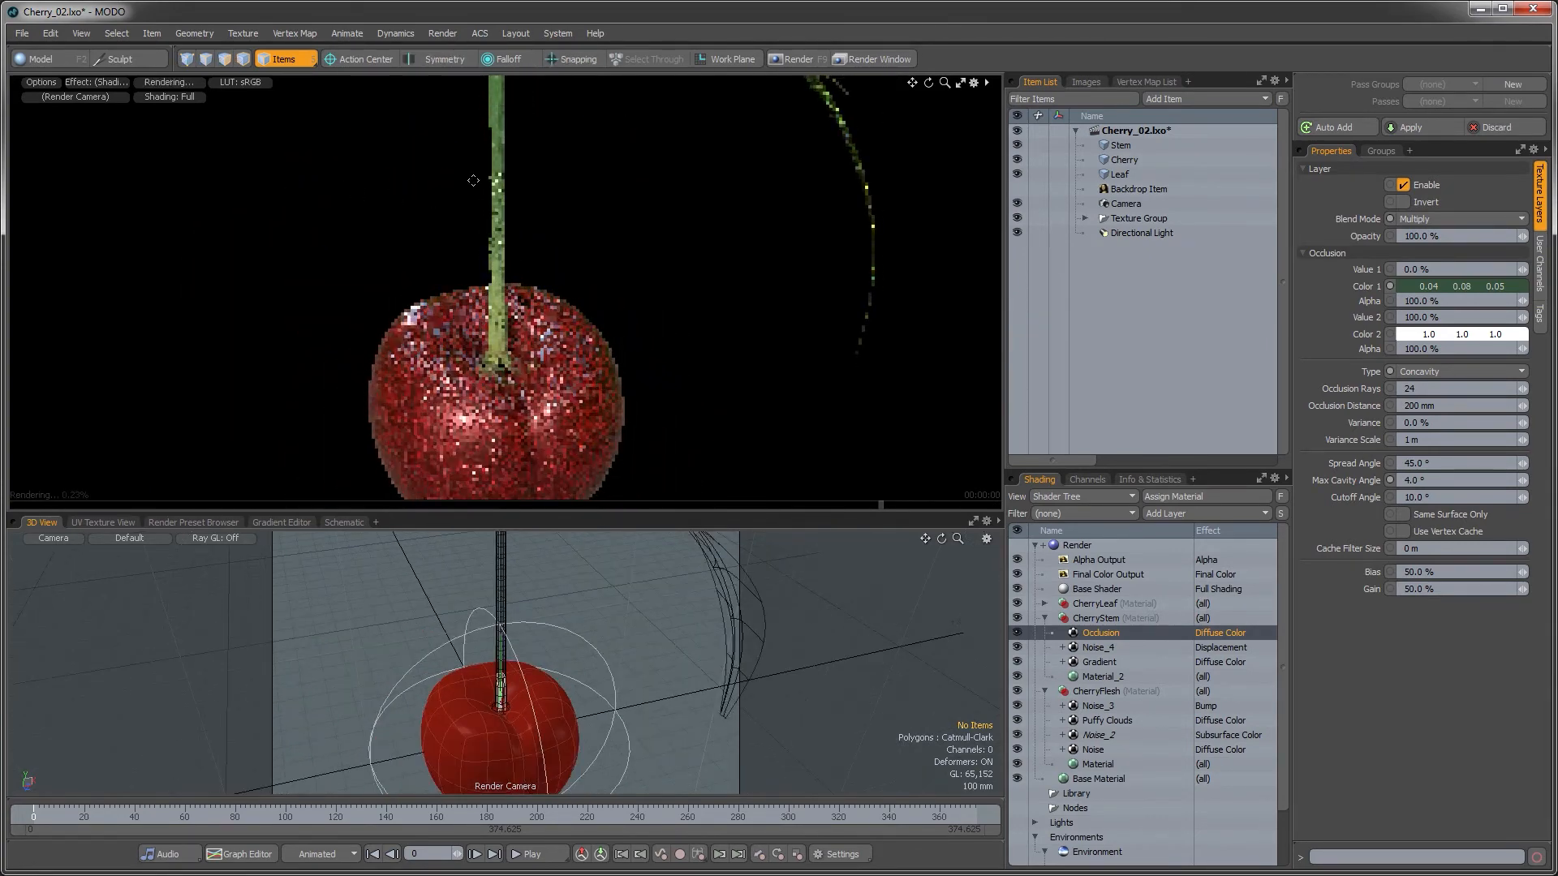
{"action": "left_click_drag", "start_coordinate": [473, 177], "coordinate": [489, 438], "text": "alt+shift"}
{"action": "left_click_drag", "start_coordinate": [499, 219], "coordinate": [680, 210], "text": "ctrl+alt"}
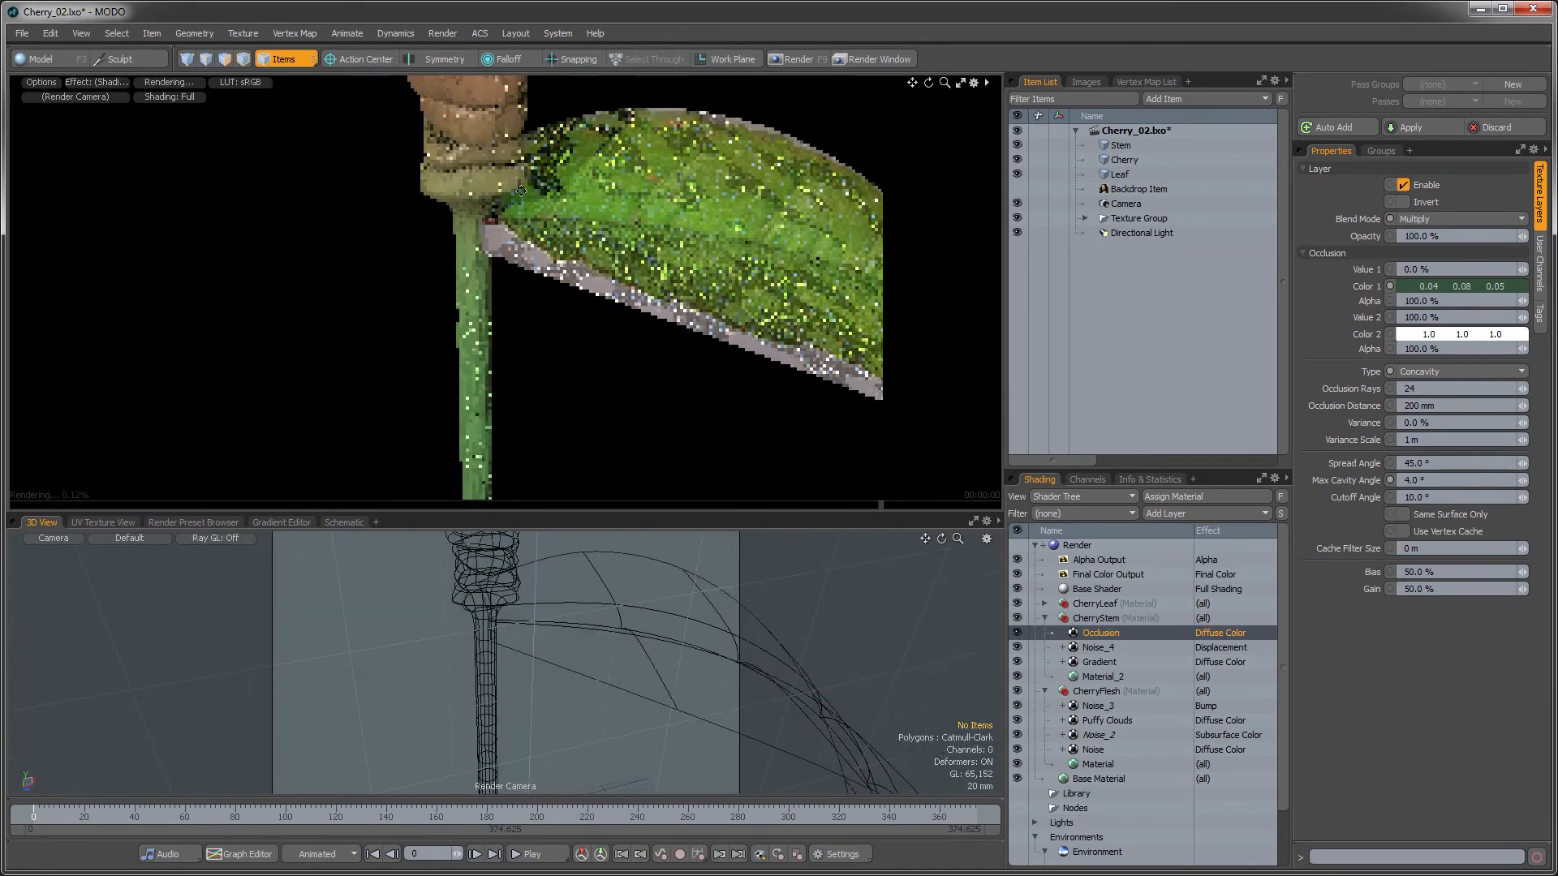
{"action": "left_click_drag", "start_coordinate": [629, 158], "coordinate": [664, 273], "text": "alt+shift"}
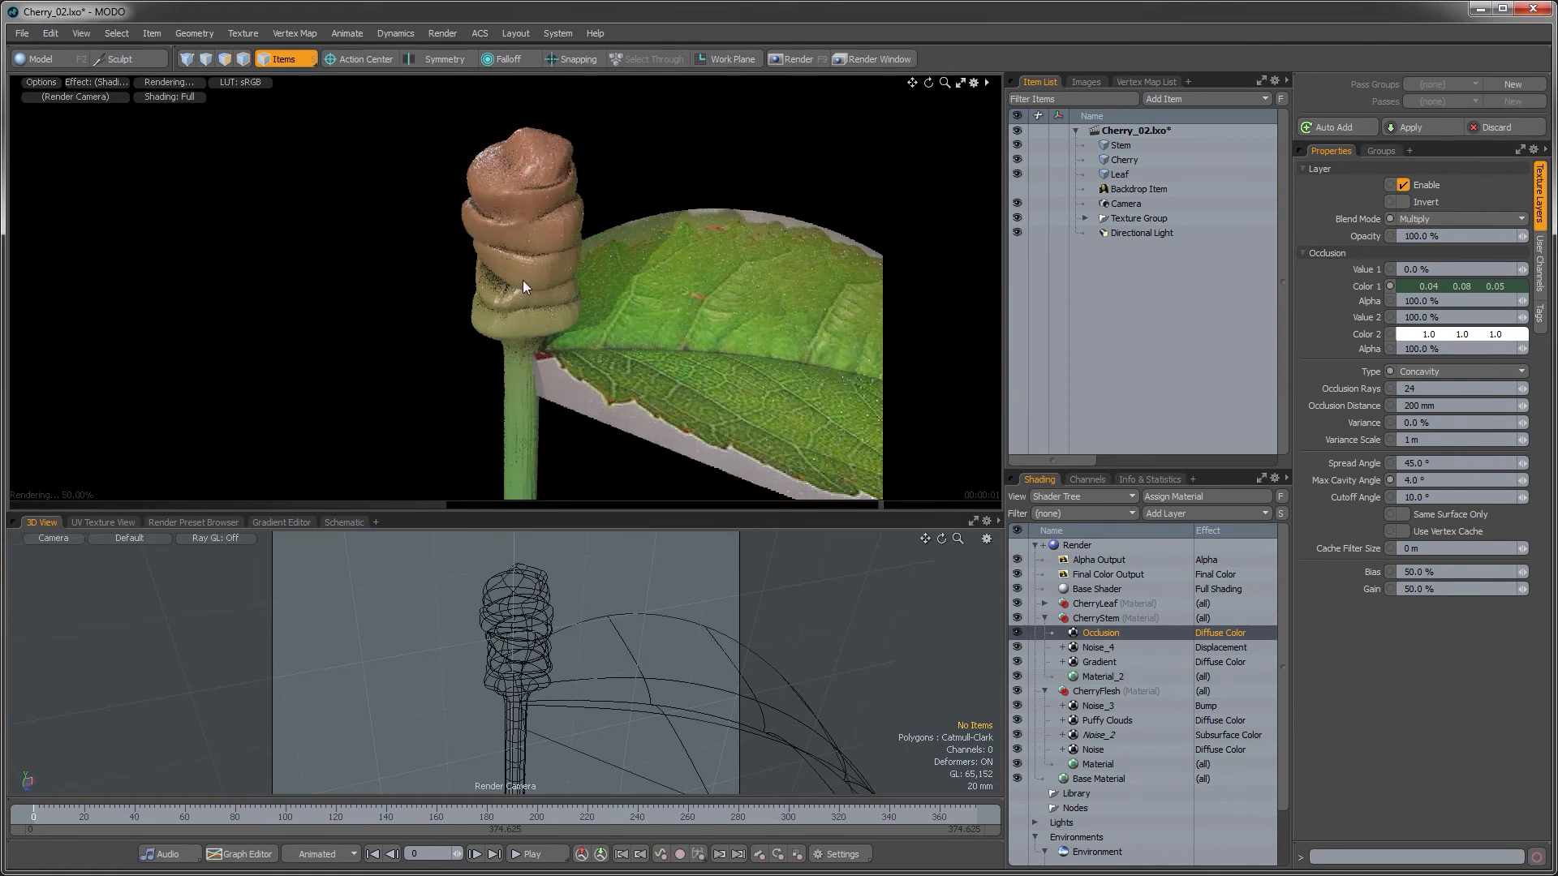
{"action": "left_click", "coordinate": [1439, 408]}
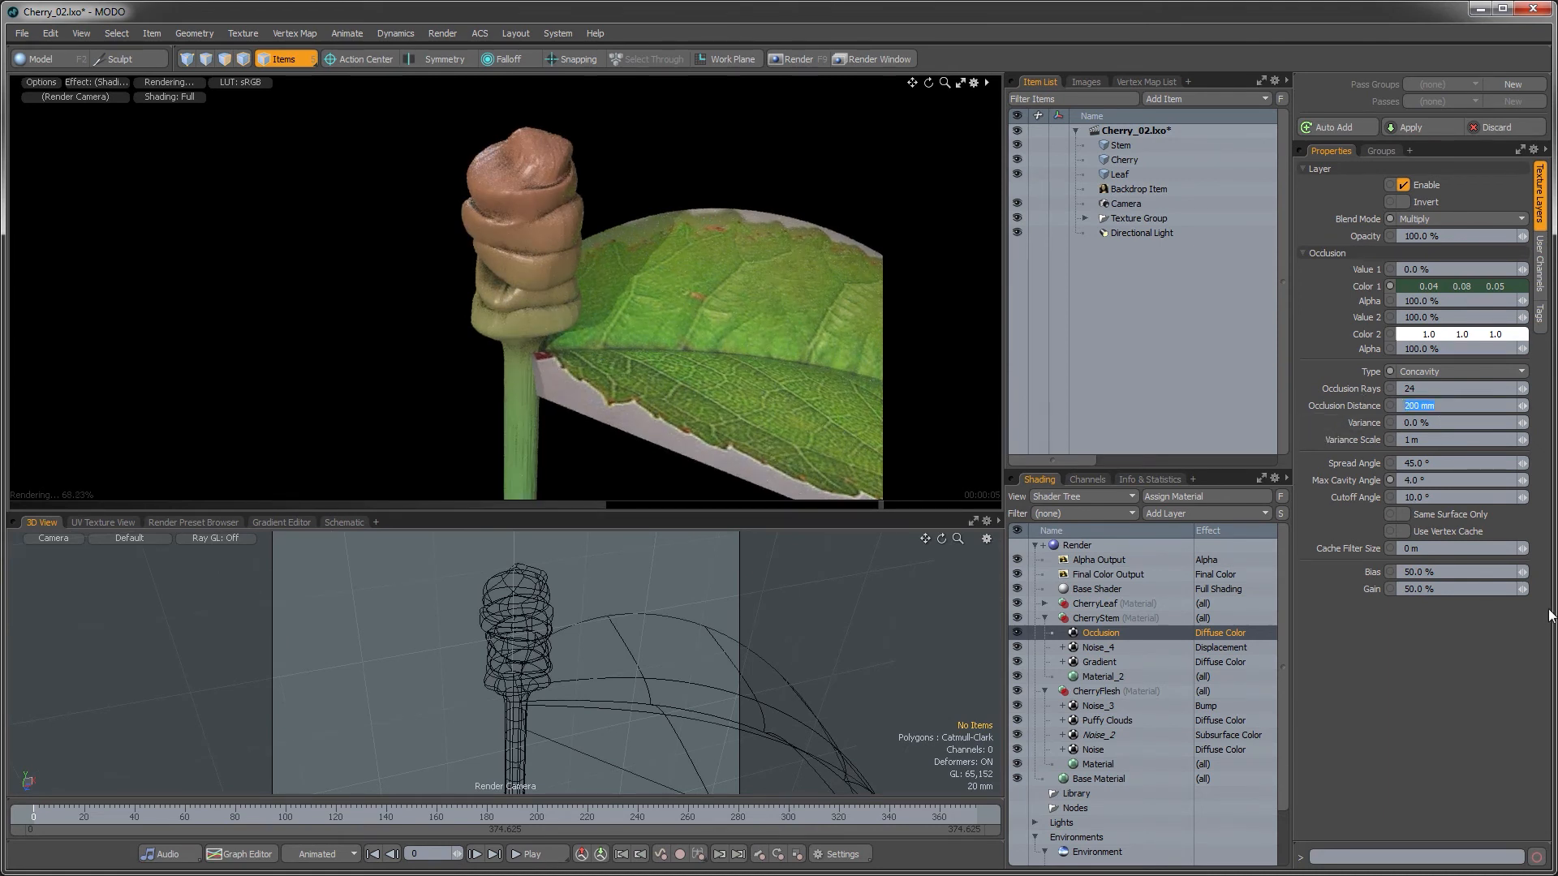
{"action": "type", "text": "30 mm"}
{"action": "key", "text": "Return"}
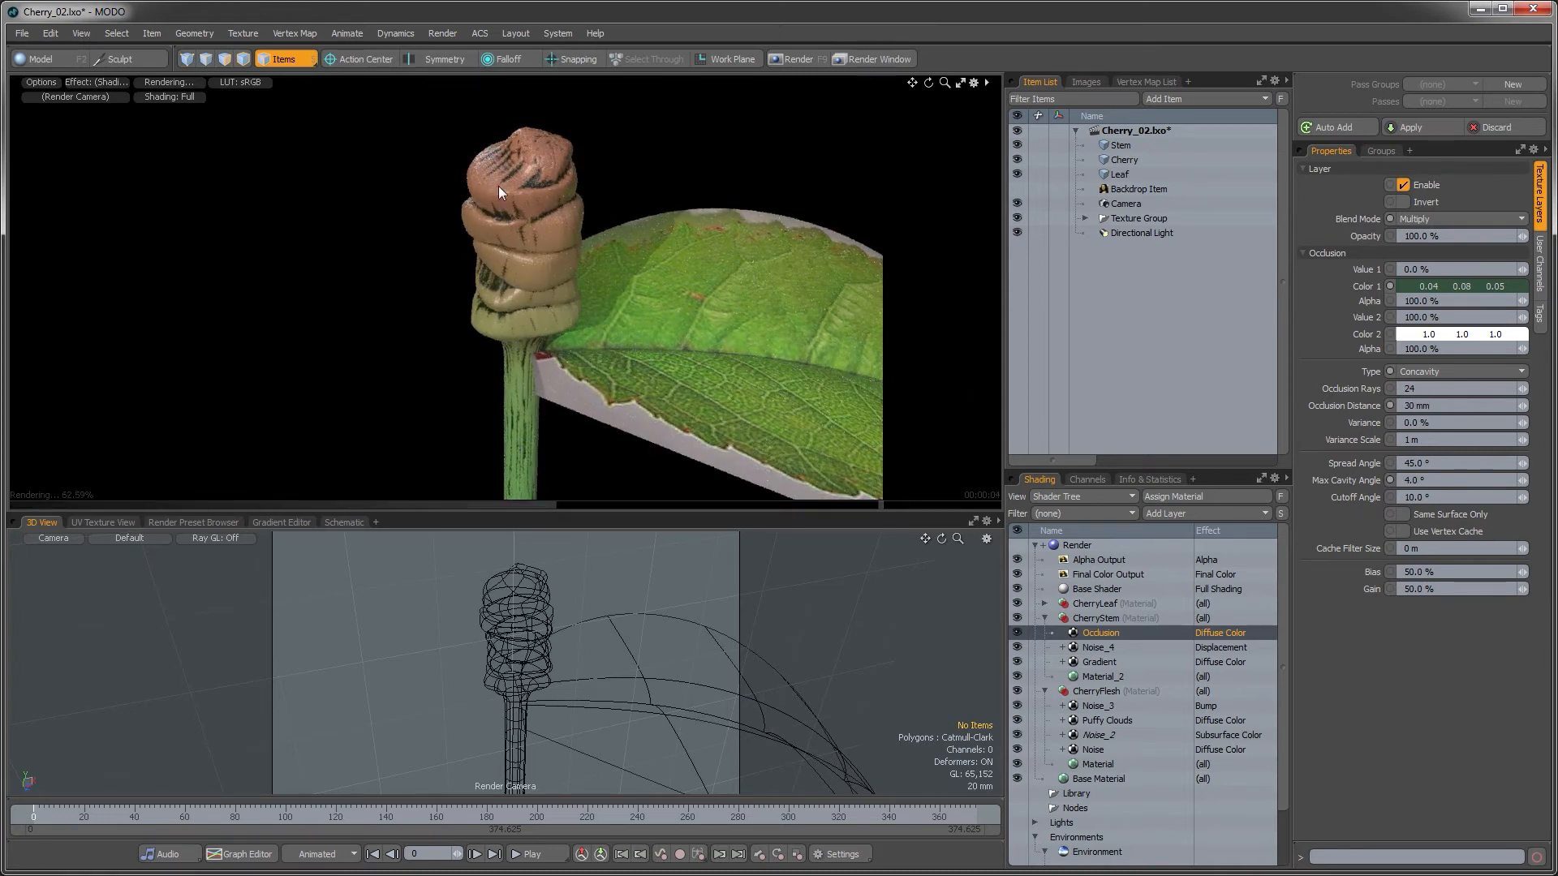
- Add a second Occlusion texture to the CherryStem material and set its type to Convexity
{"action": "left_click_drag", "start_coordinate": [581, 362], "coordinate": [317, 275], "text": "ctrl+alt"}
{"action": "left_click_drag", "start_coordinate": [551, 438], "coordinate": [519, 211], "text": "alt+shift"}
{"action": "left_click_drag", "start_coordinate": [560, 325], "coordinate": [441, 330], "text": "ctrl+alt"}
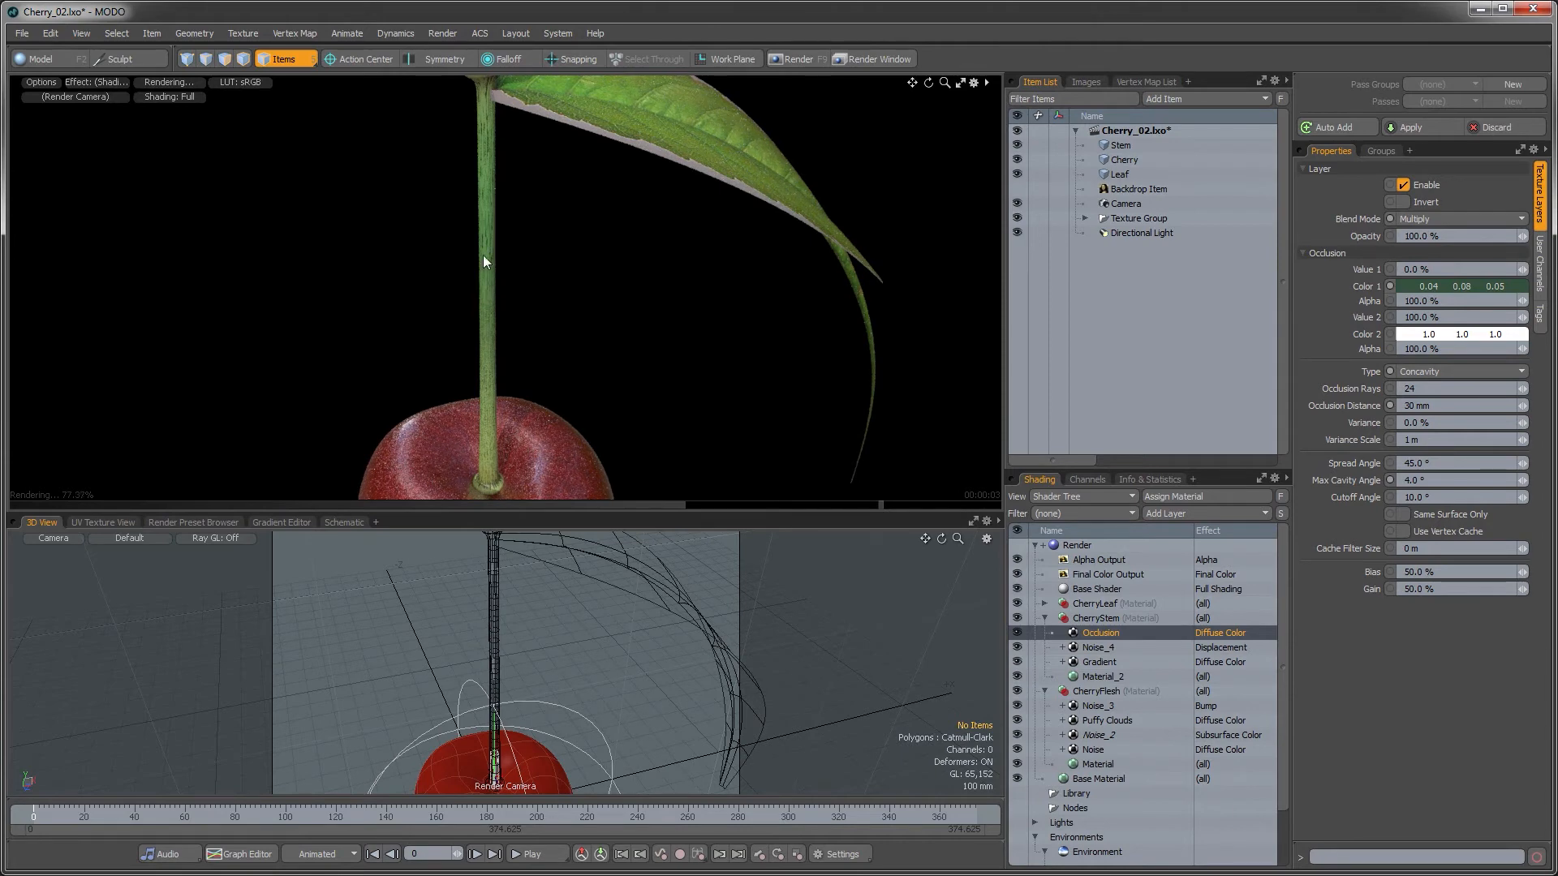
{"action": "left_click_drag", "start_coordinate": [487, 304], "coordinate": [390, 296], "text": "ctrl+alt"}
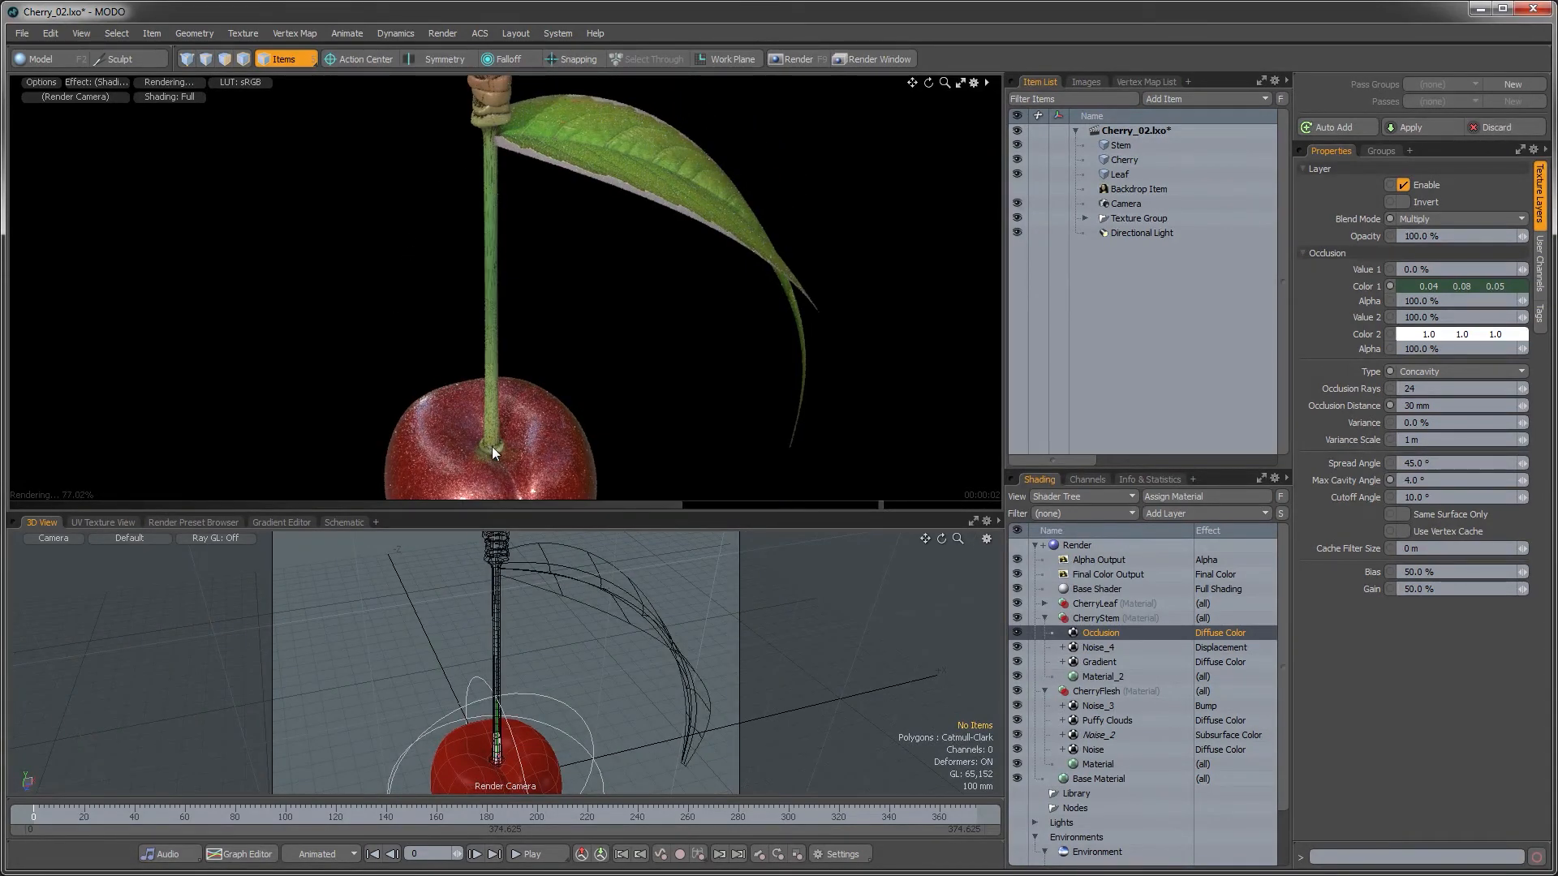
{"action": "left_click_drag", "start_coordinate": [496, 95], "coordinate": [505, 157], "text": "alt+shift"}
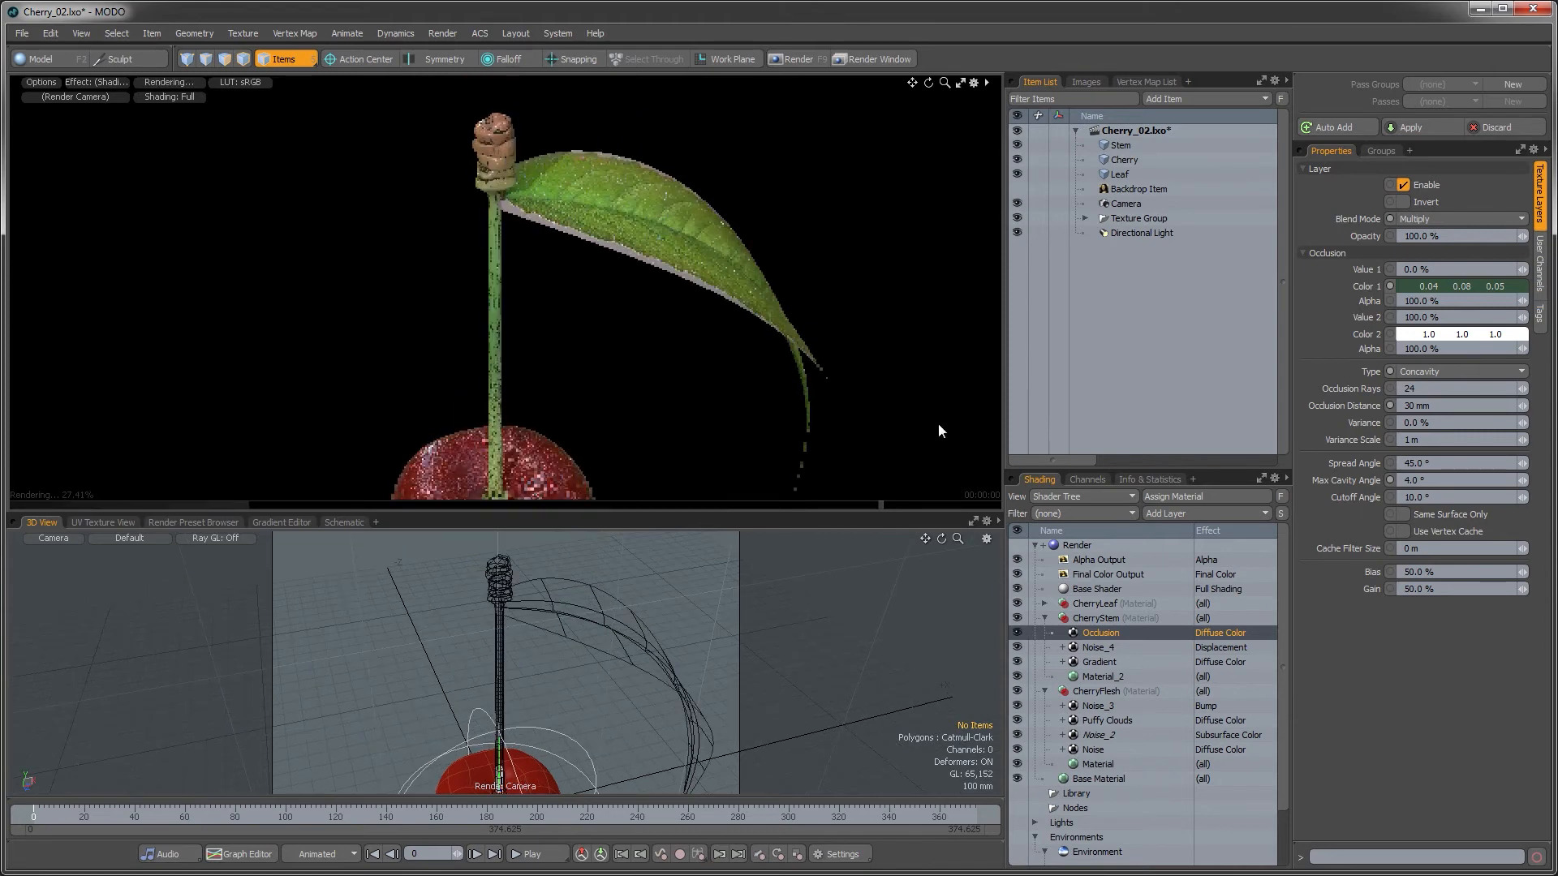
{"action": "left_click", "coordinate": [1144, 513]}
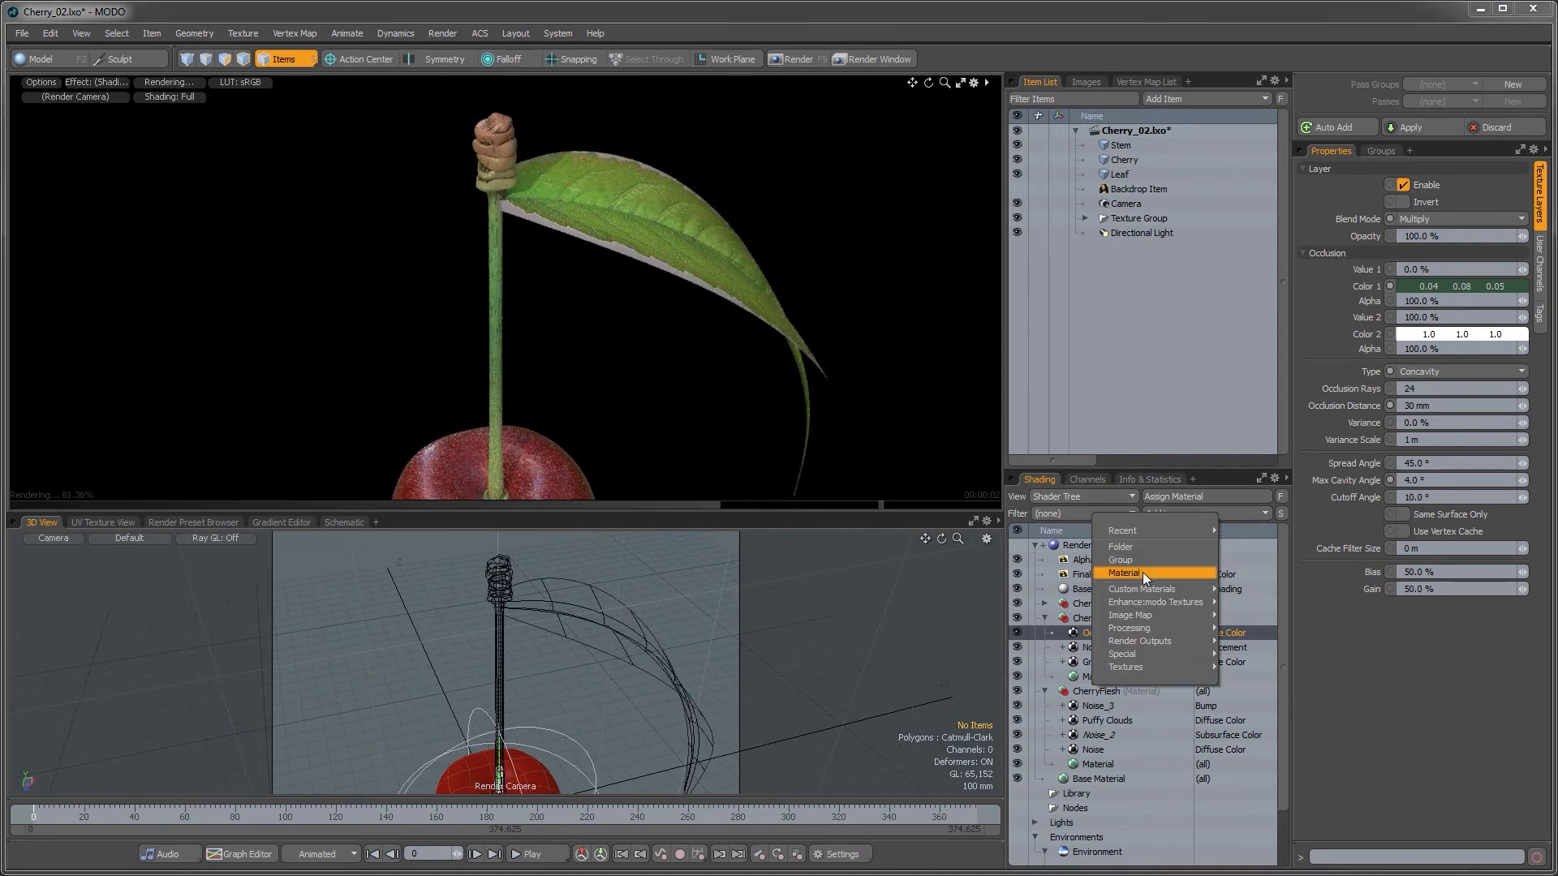
{"action": "mouse_move", "coordinate": [1141, 641]}
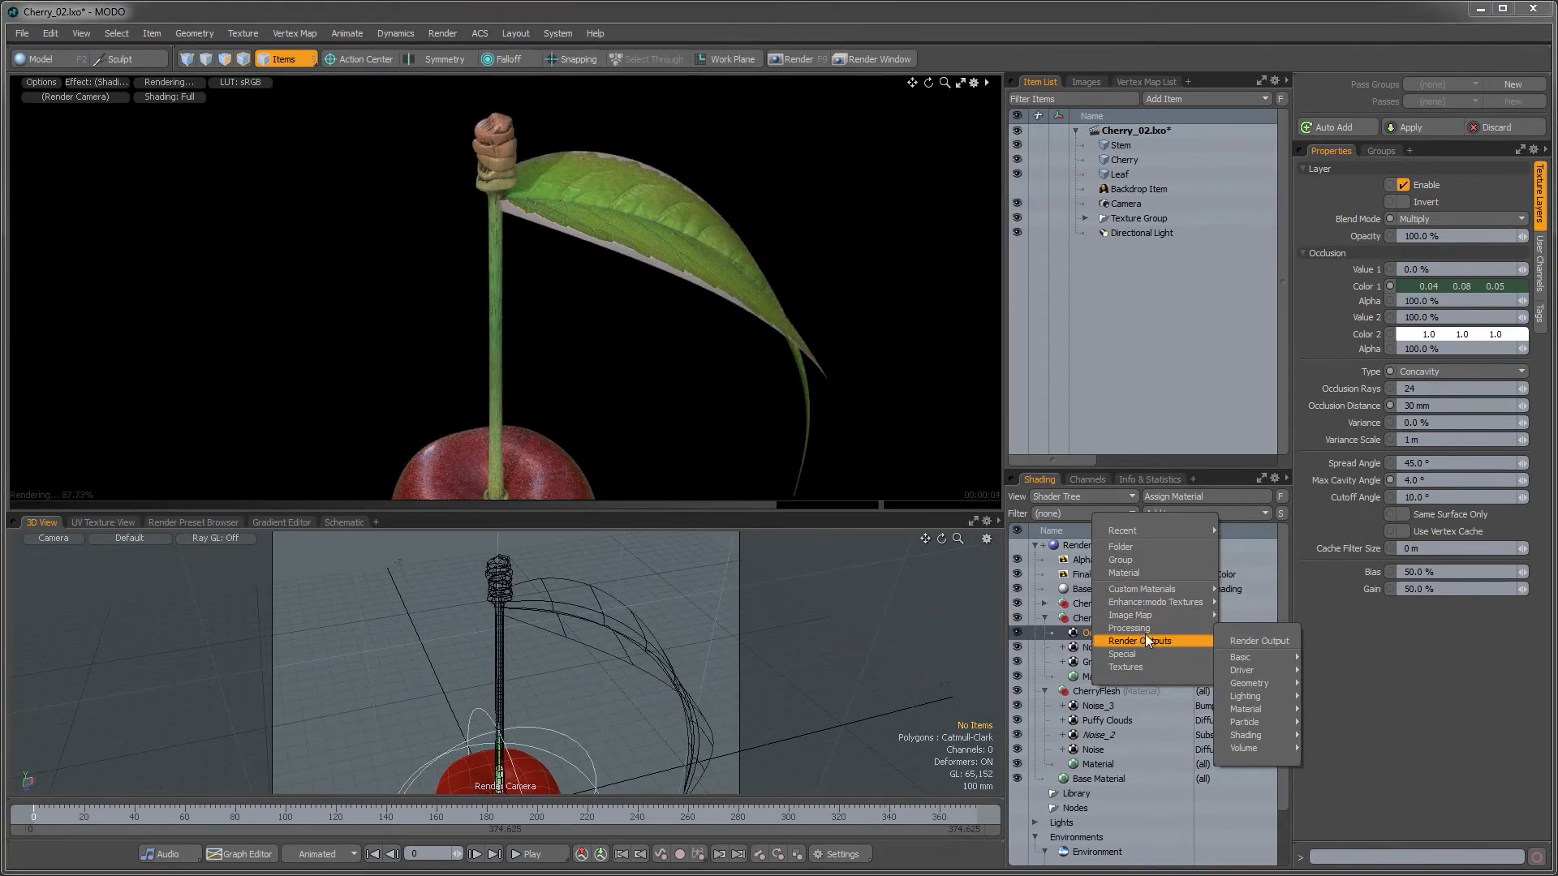
{"action": "left_click", "coordinate": [1269, 652]}
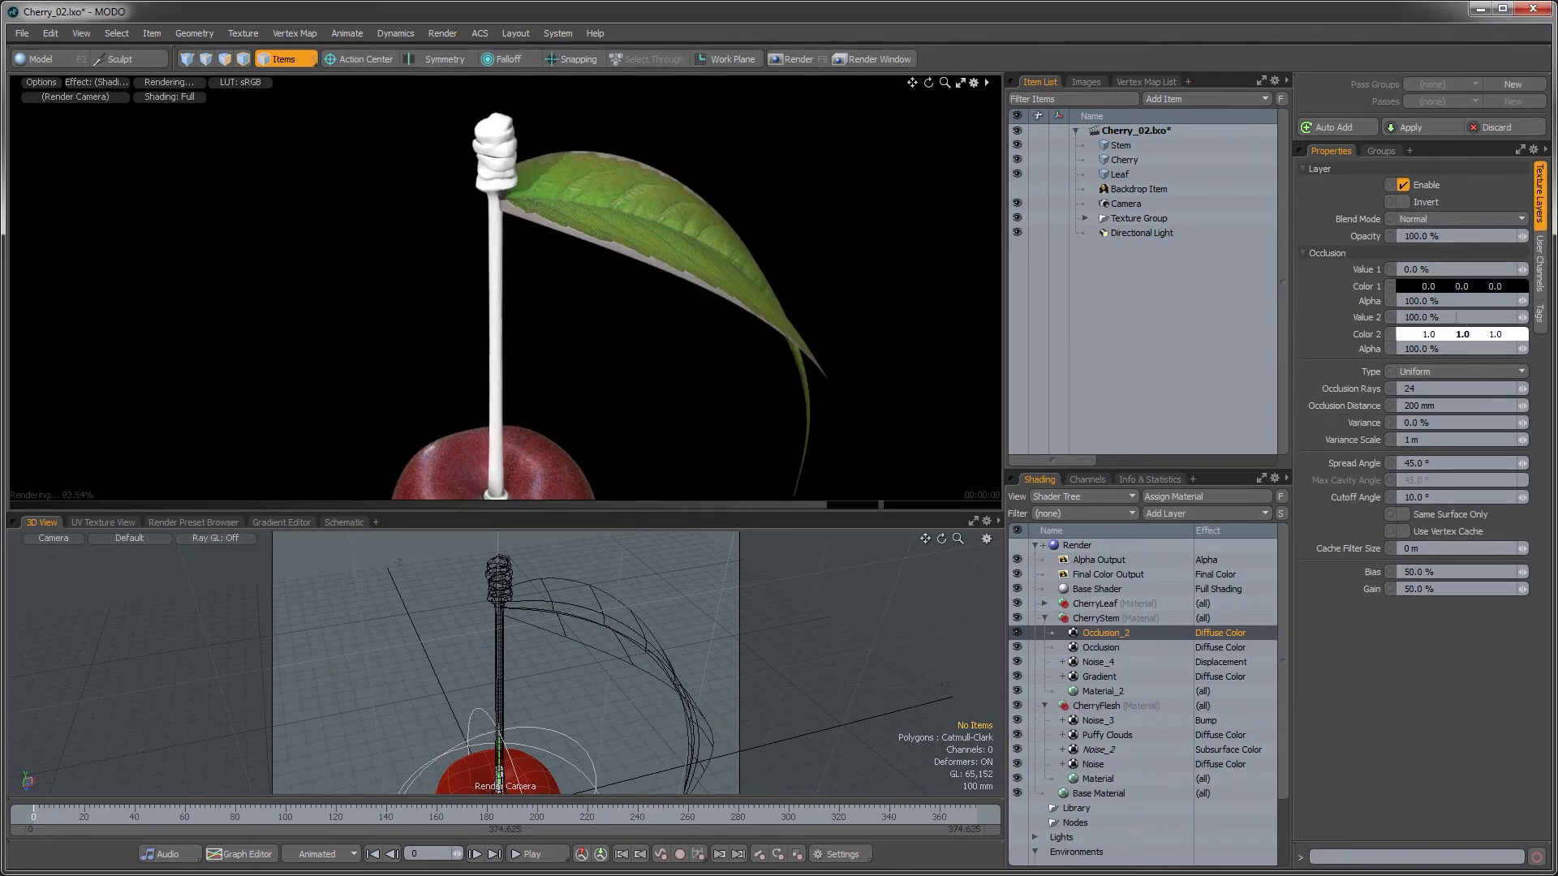
{"action": "left_click", "coordinate": [1410, 369]}
{"action": "left_click", "coordinate": [1401, 430]}
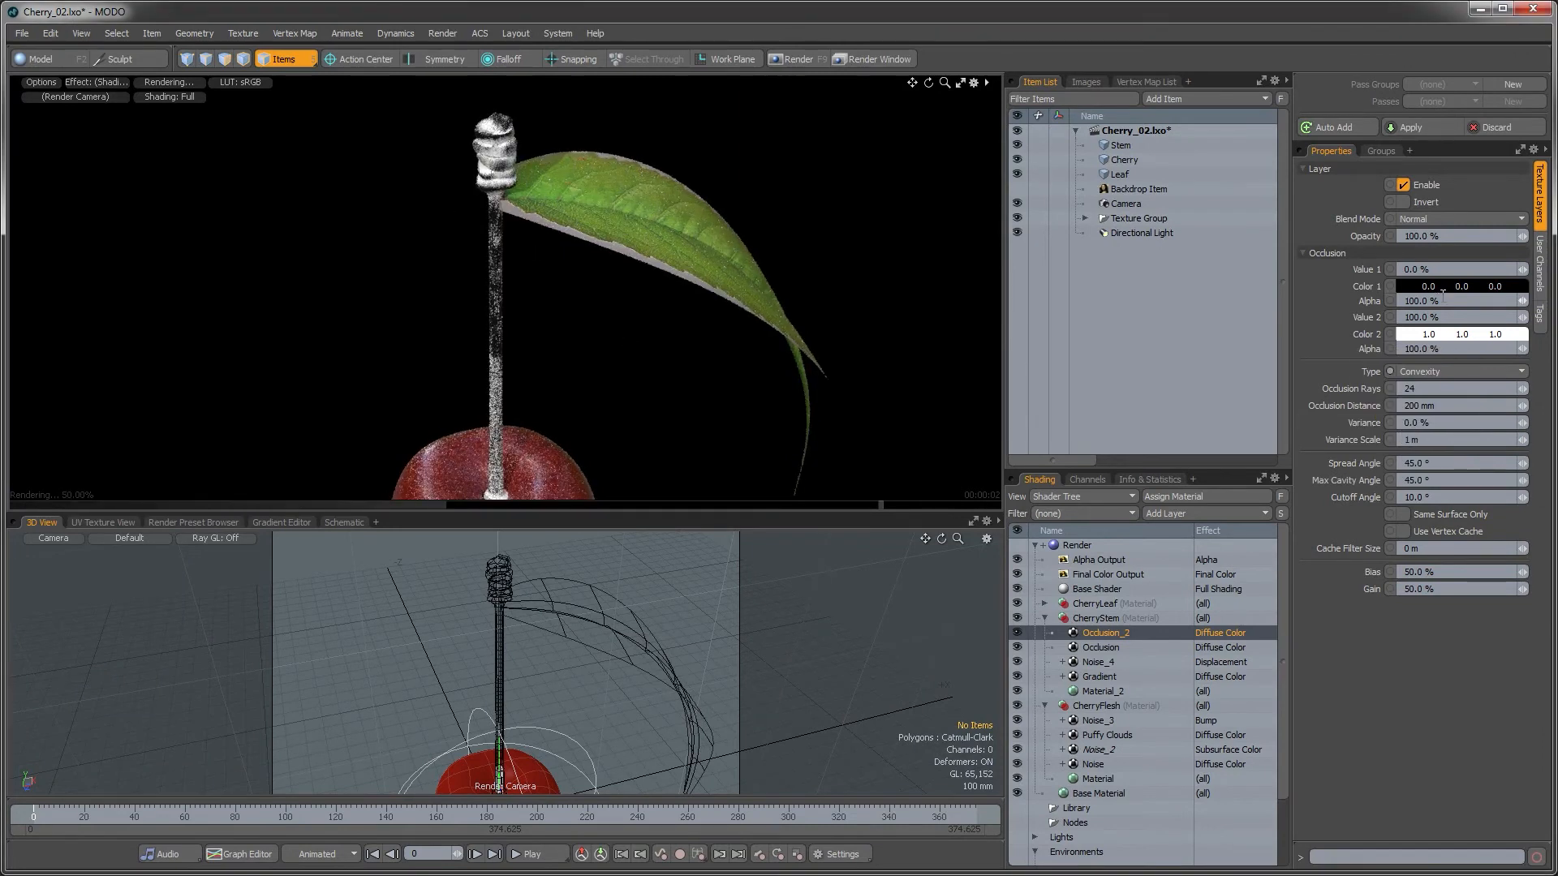
- Set the convexity occlusion's occlusion distance to 50 mm and its bias to 90%
{"action": "left_click", "coordinate": [1433, 405]}
{"action": "type", "text": "5"}
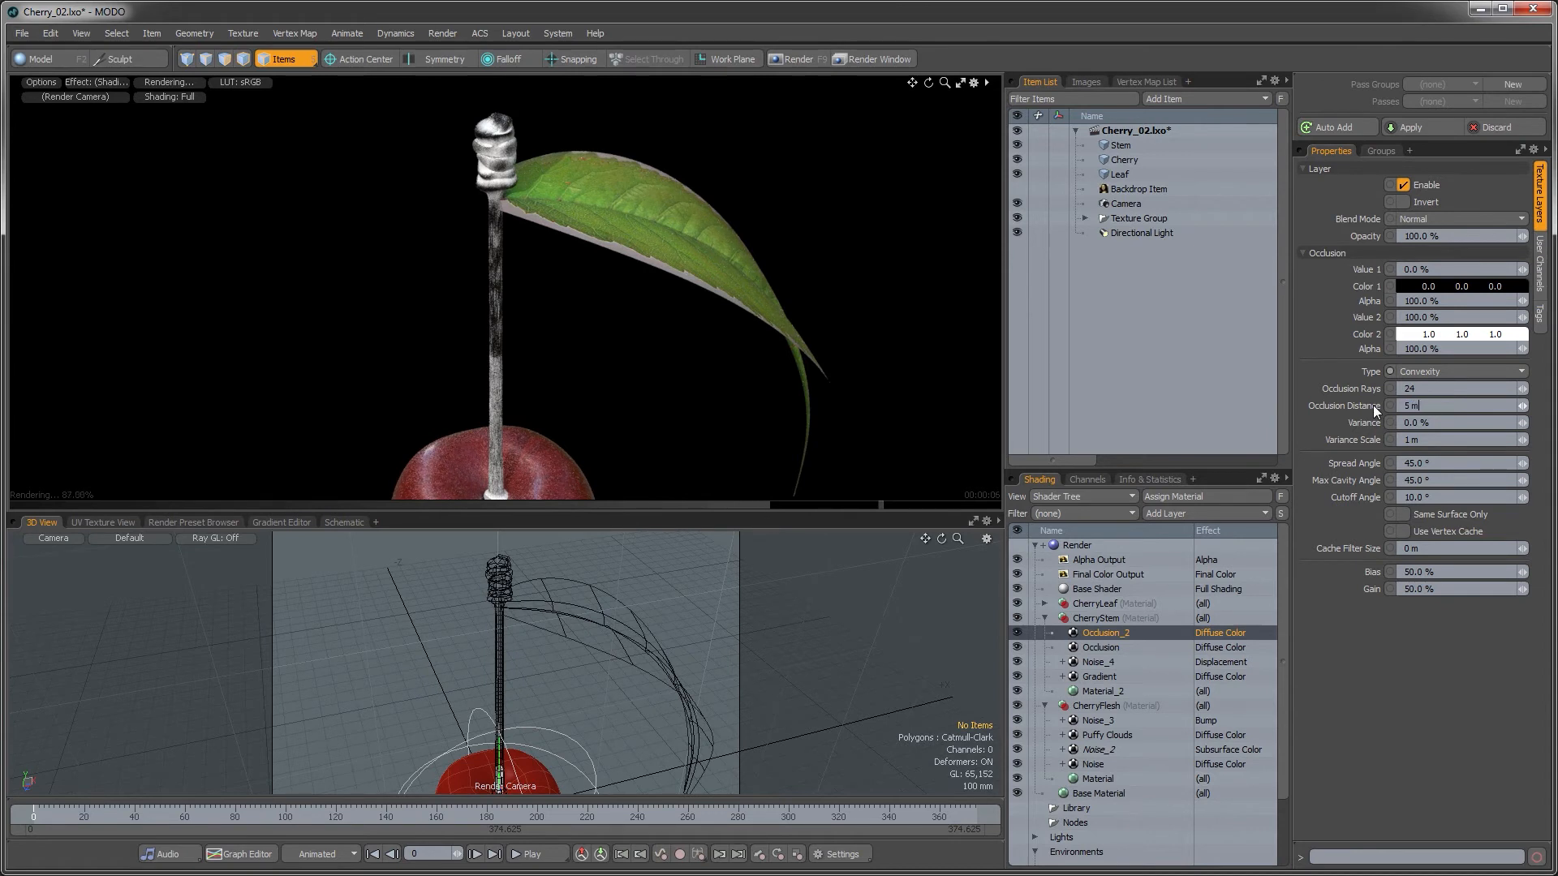
{"action": "key", "text": "Return"}
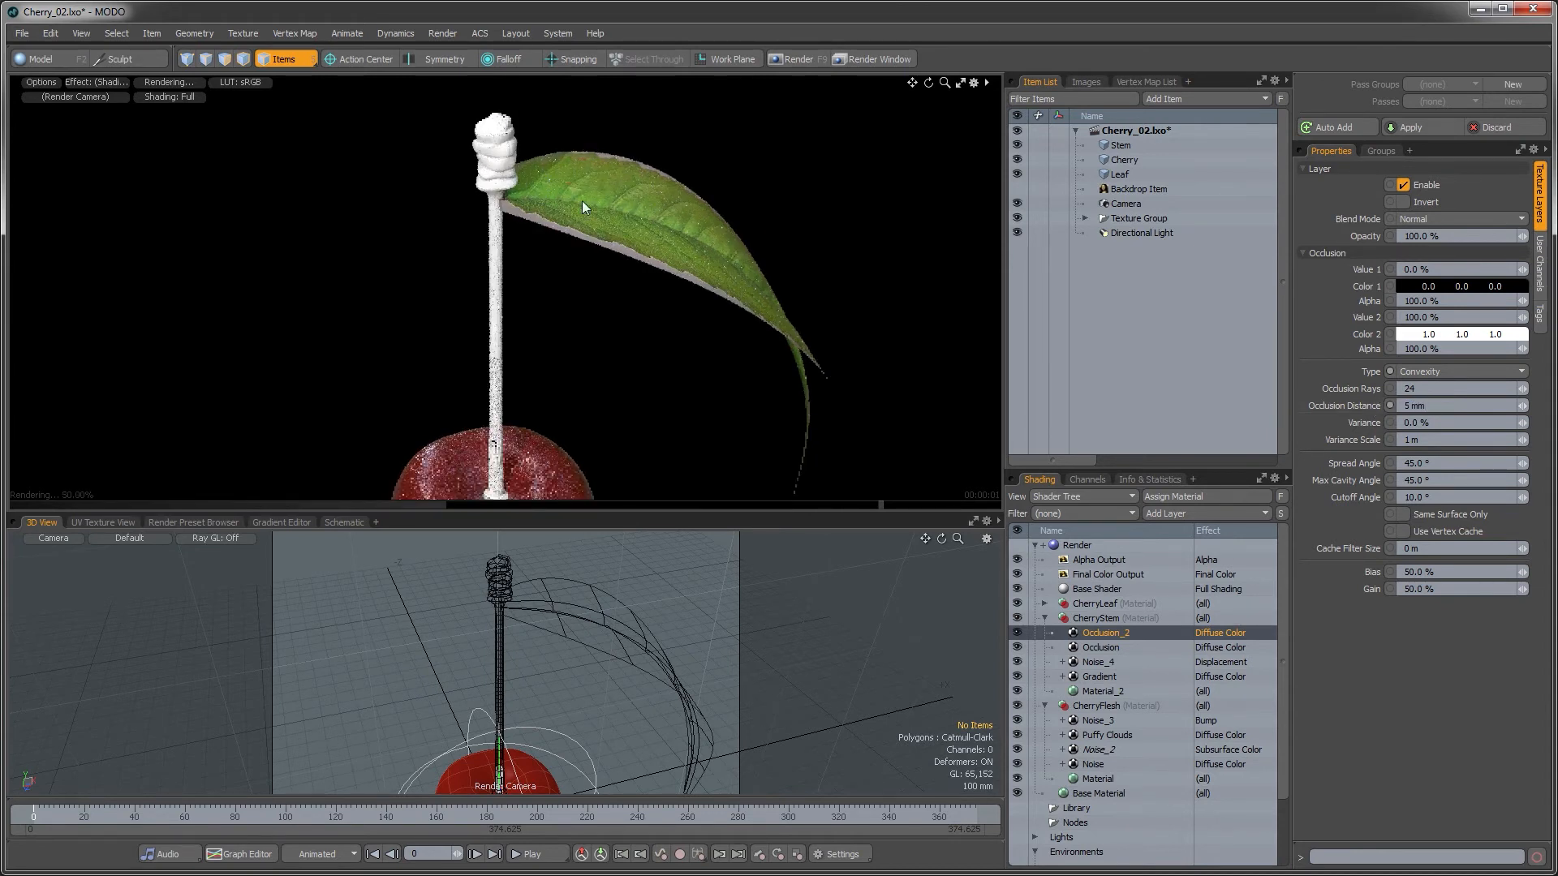
{"action": "left_click", "coordinate": [1433, 406]}
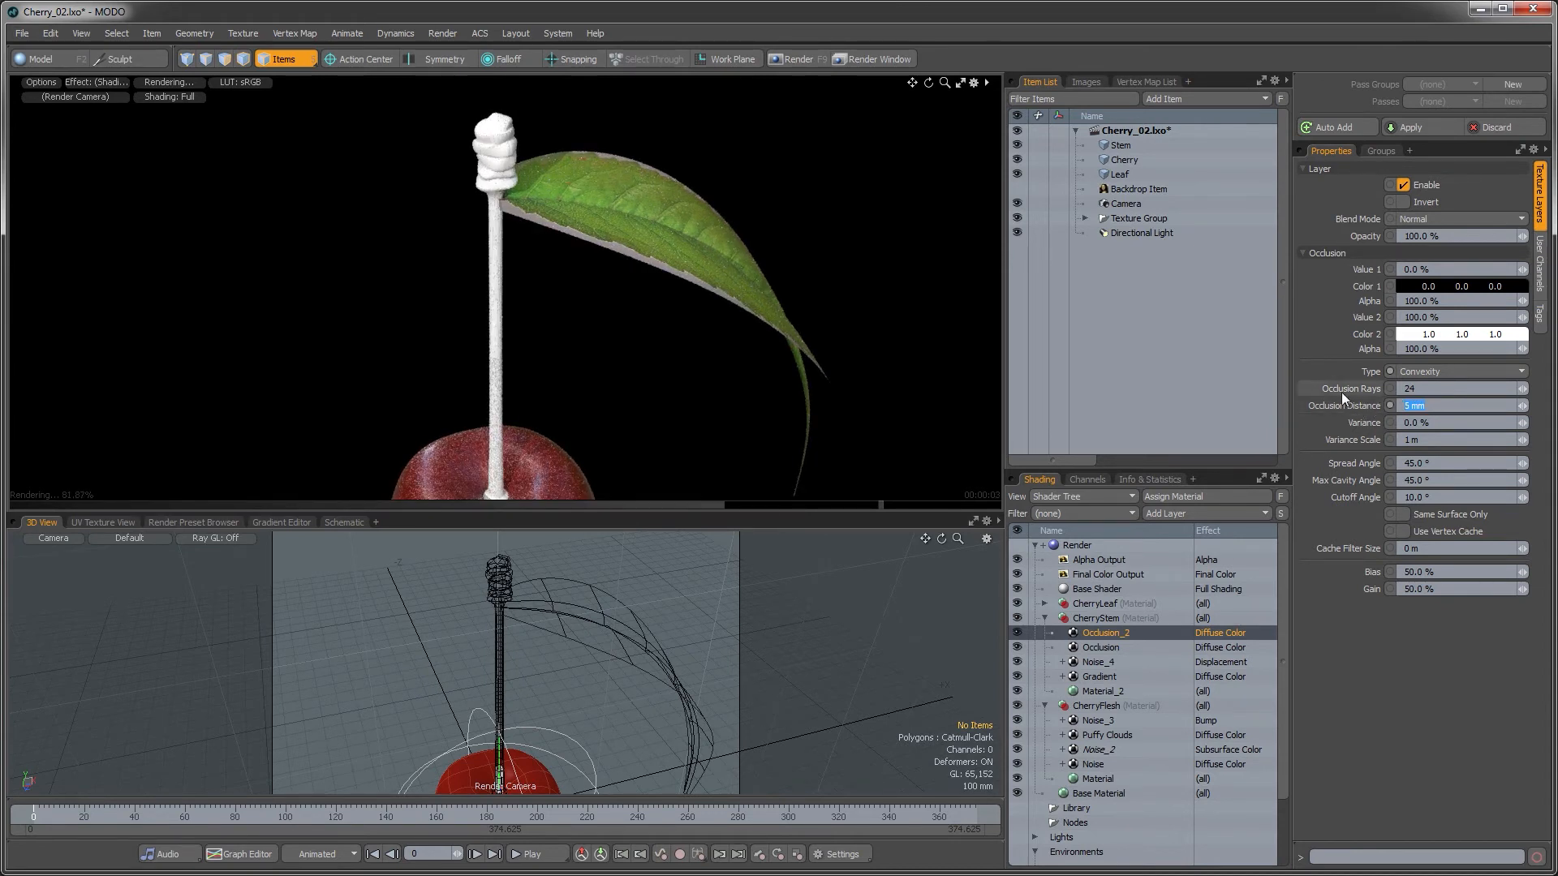
{"action": "type", "text": "50 mm"}
{"action": "key", "text": "Return"}
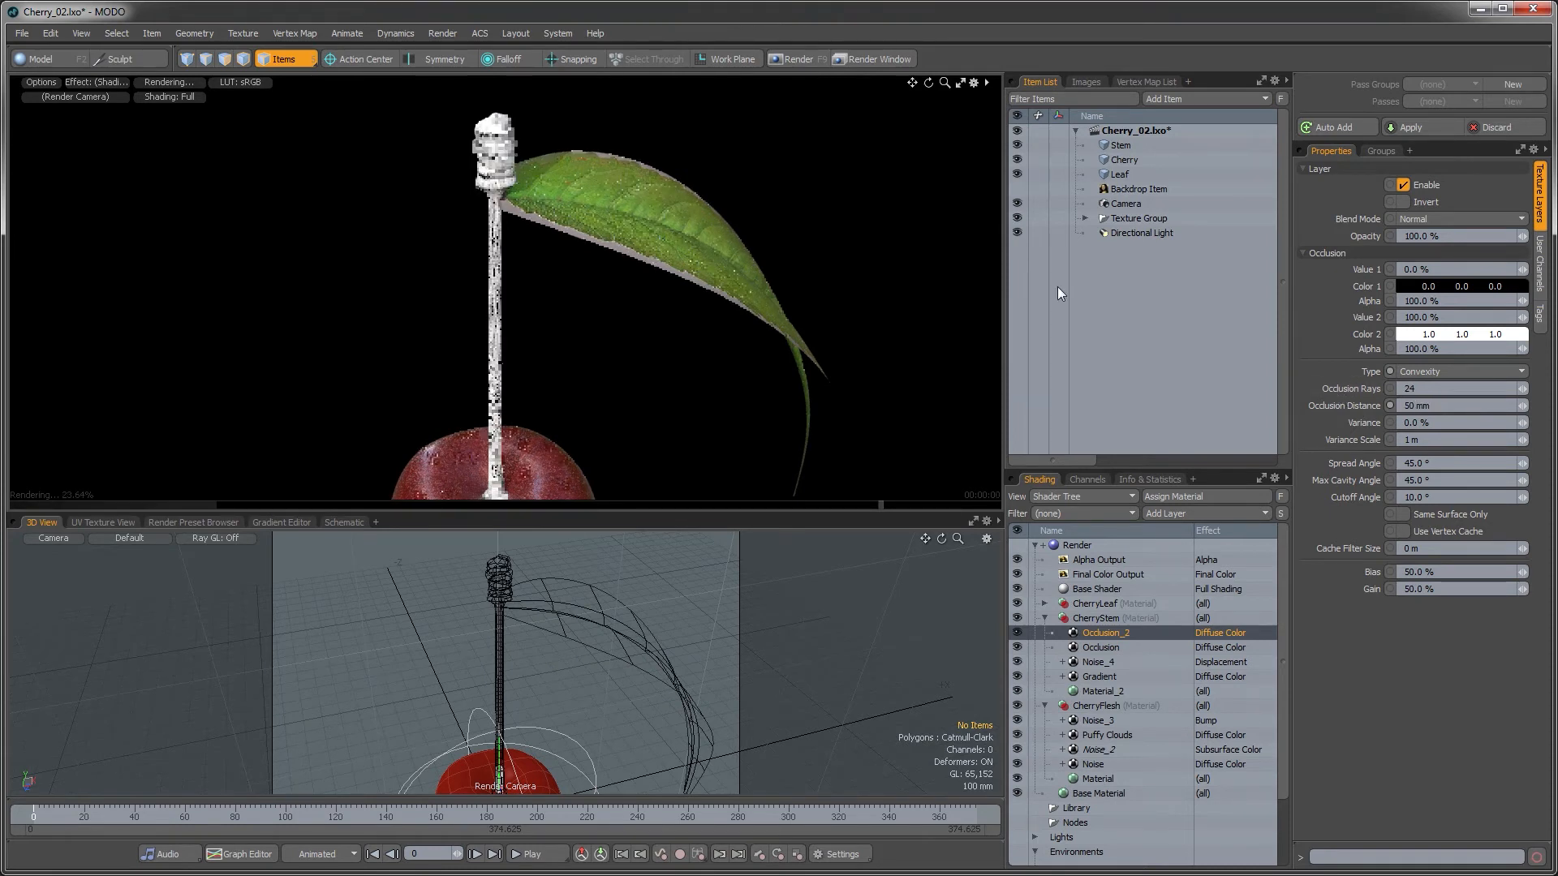
{"action": "left_click_drag", "start_coordinate": [1522, 571], "coordinate": [1535, 571]}
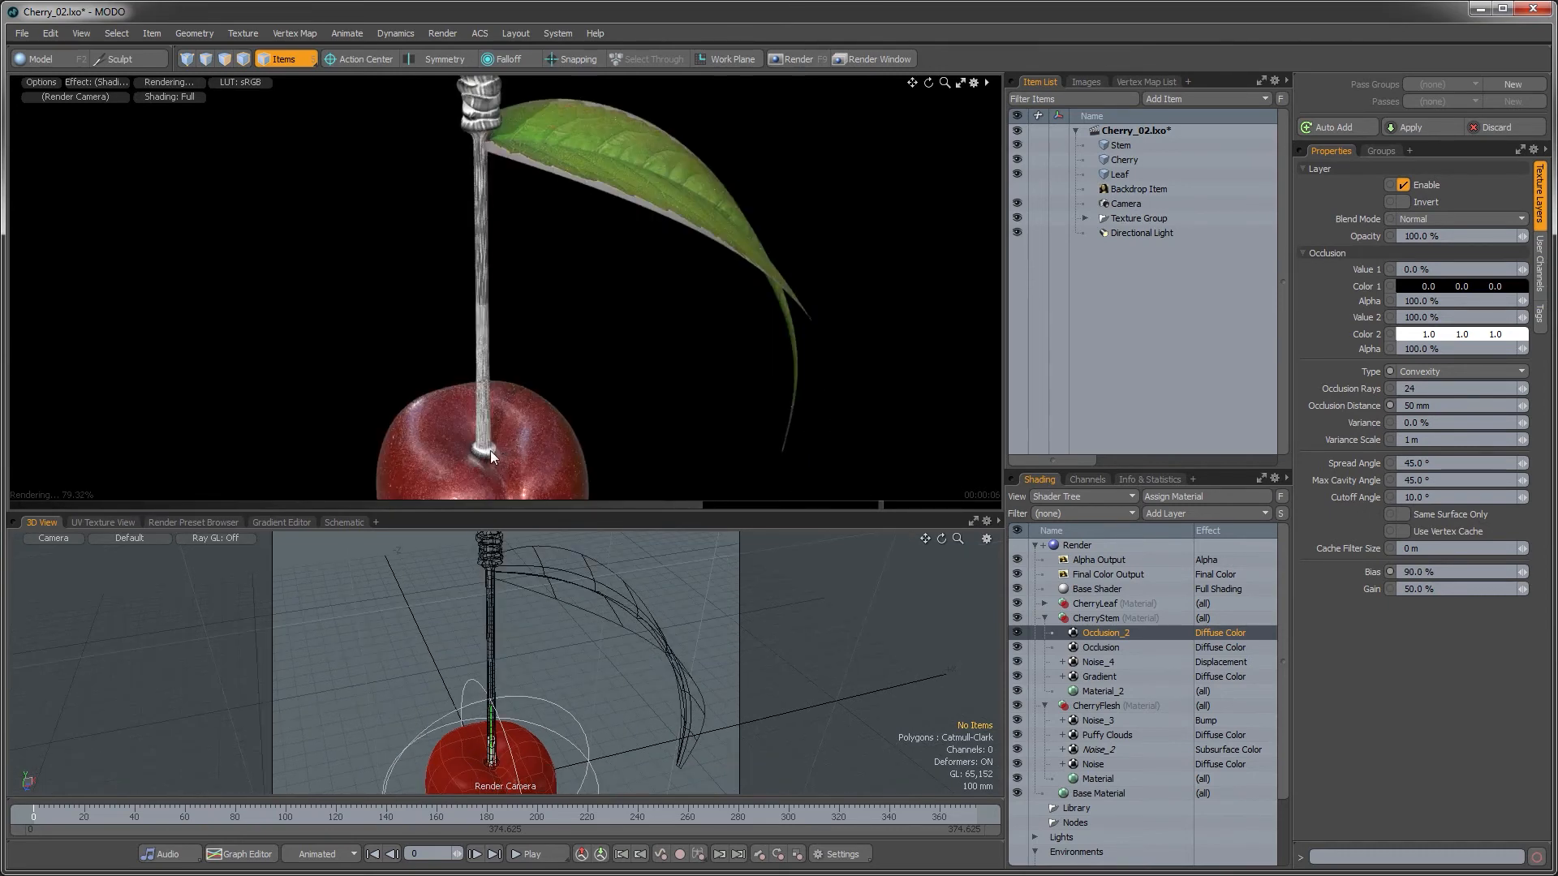
- Change the convexity occlusion's Color 1 to the golden-brown swatch with RGB values 0.44, 0.26, 0.07 and its Color 2 to black
{"action": "left_click_drag", "start_coordinate": [482, 160], "coordinate": [536, 219], "text": "alt+shift"}
{"action": "left_click_drag", "start_coordinate": [520, 105], "coordinate": [525, 198], "text": "alt+shift"}
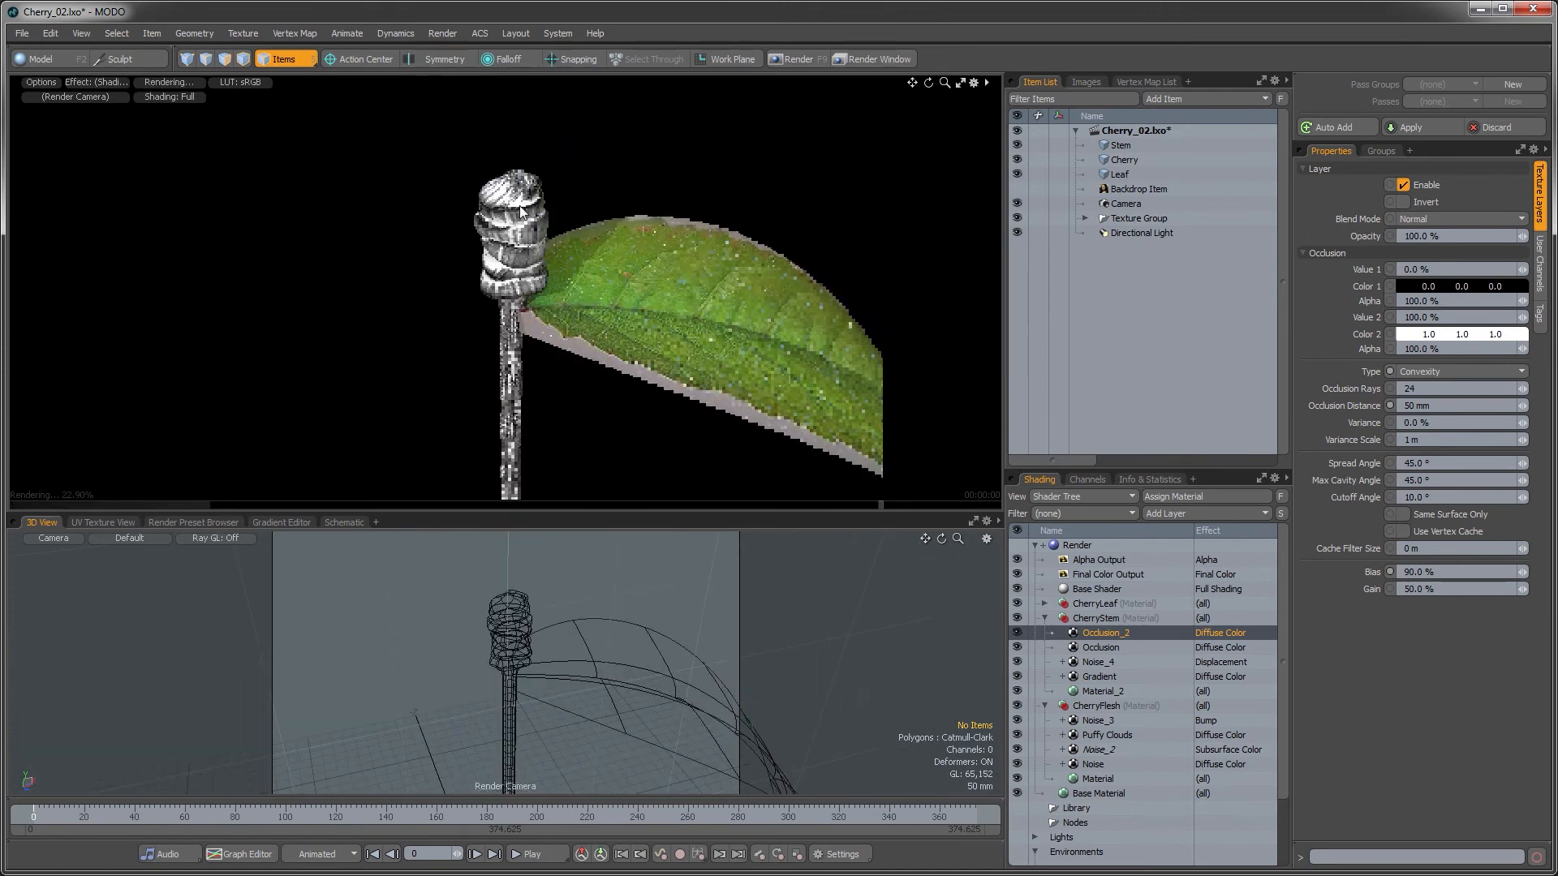
{"action": "double_click", "coordinate": [1410, 285]}
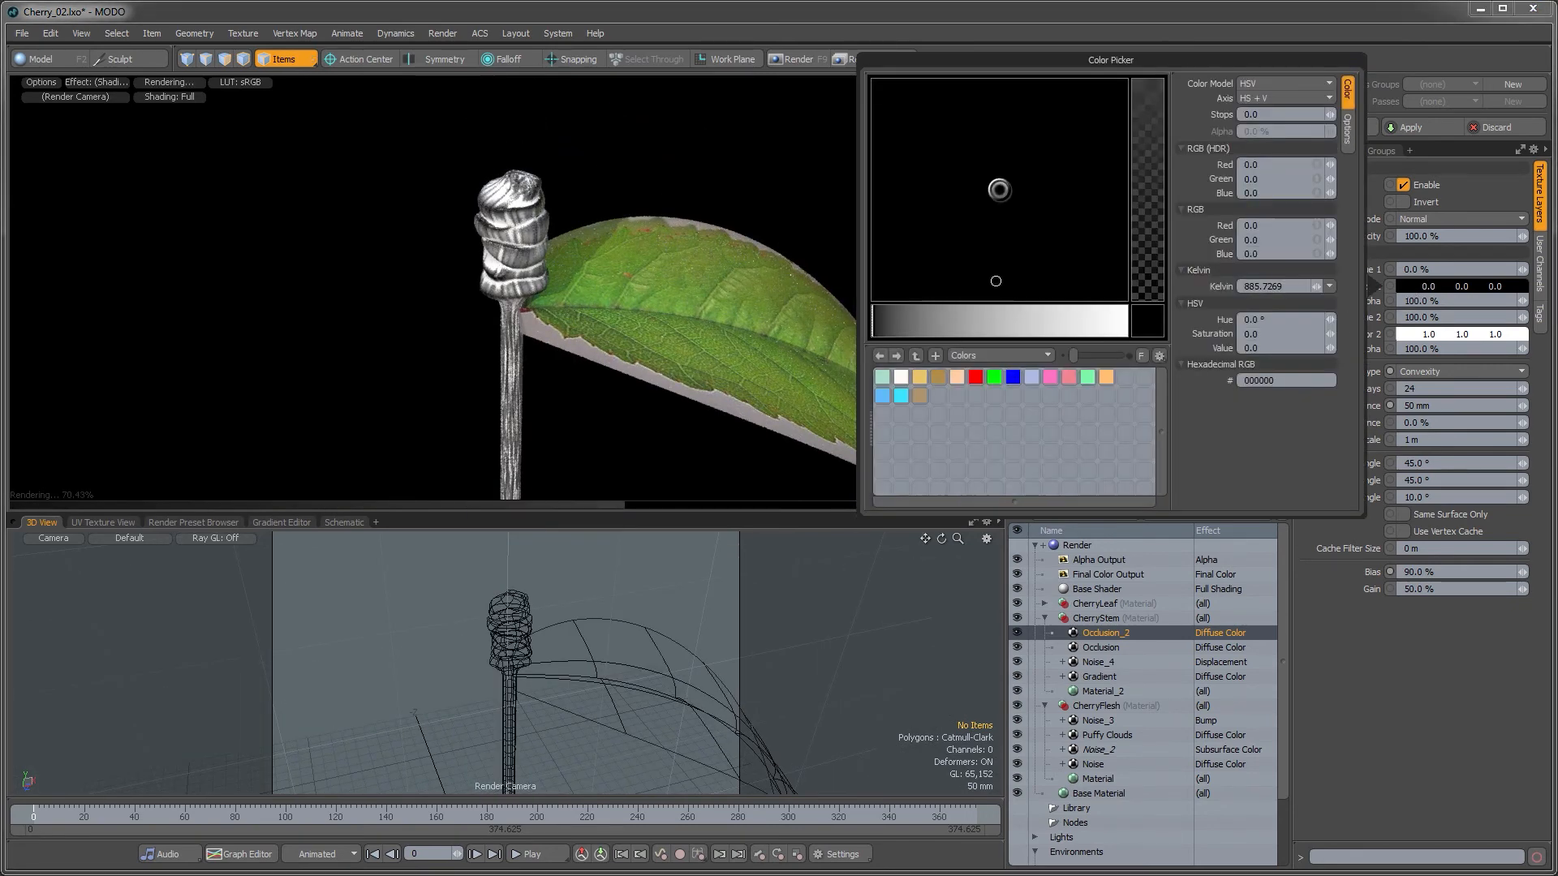
{"action": "left_click", "coordinate": [993, 320]}
{"action": "left_click", "coordinate": [938, 375]}
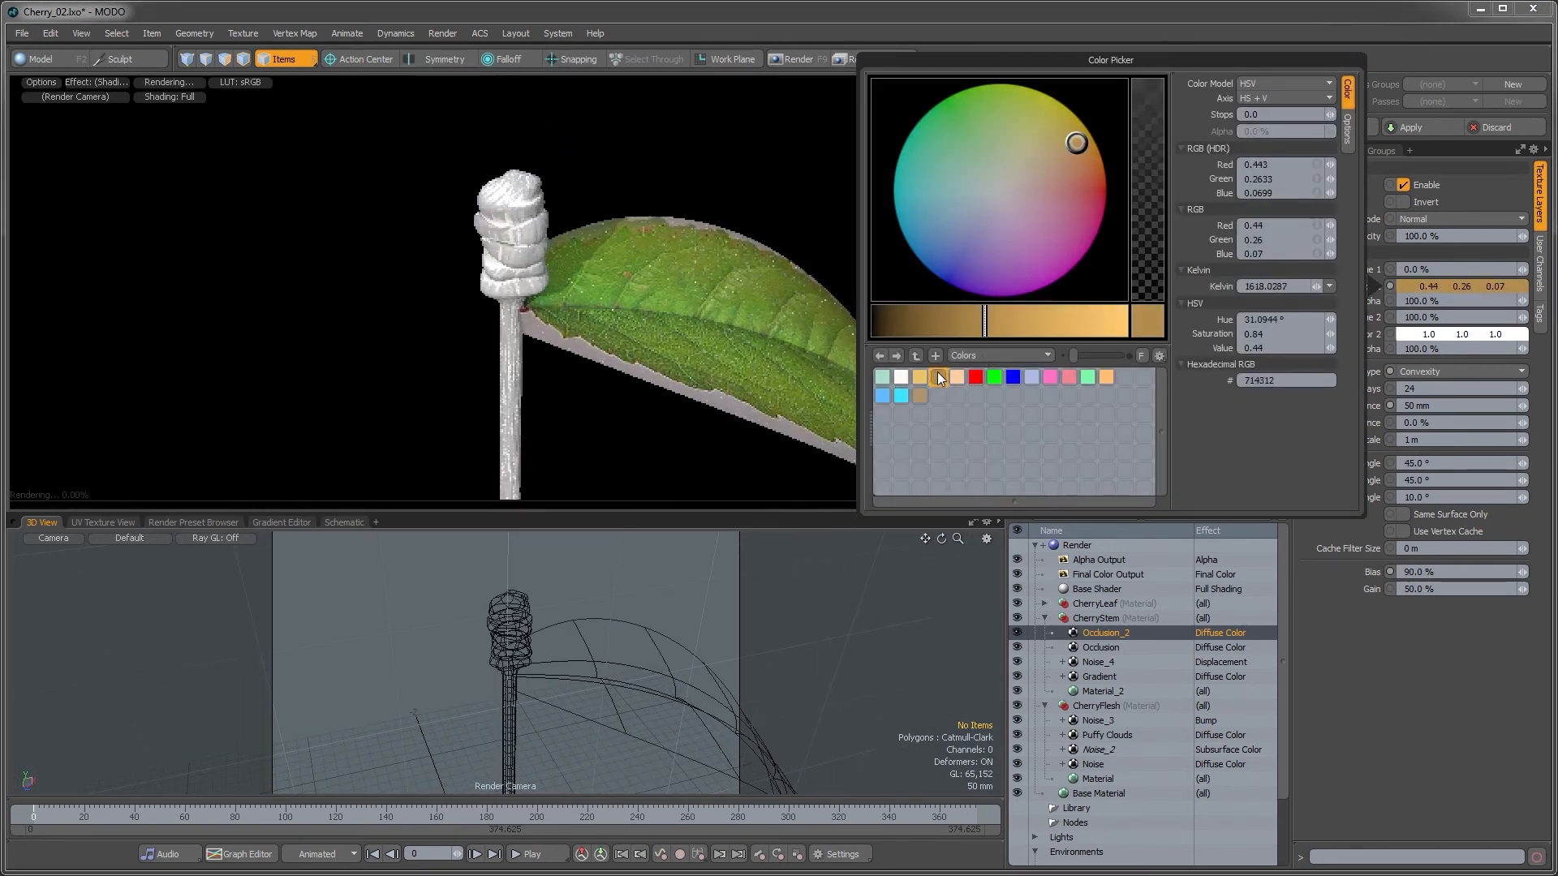
{"action": "left_click", "coordinate": [1422, 688]}
{"action": "left_click", "coordinate": [1406, 334]}
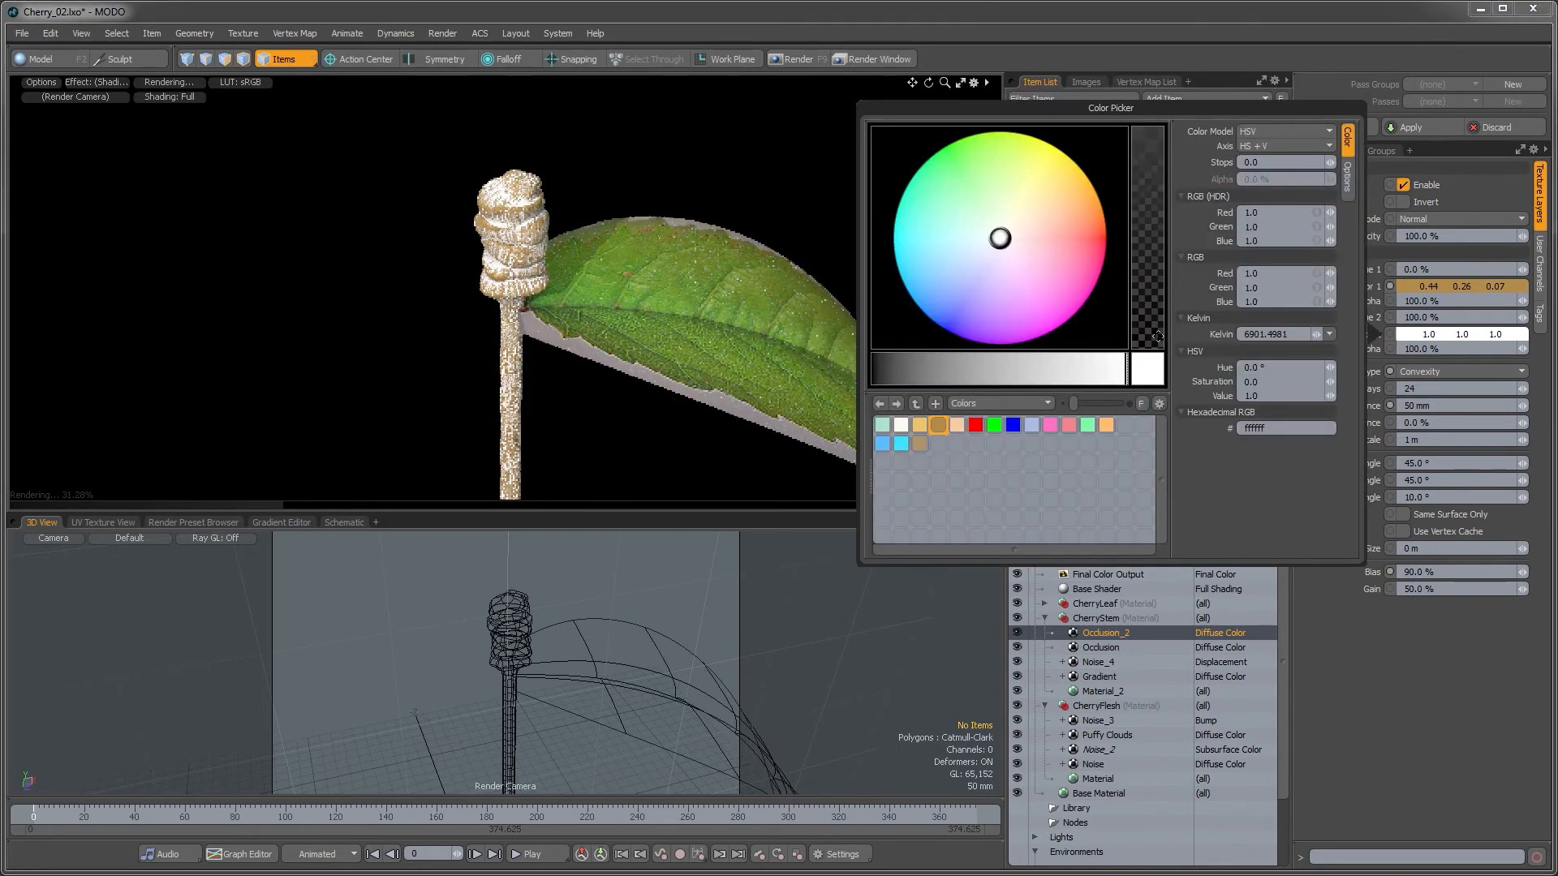
{"action": "left_click_drag", "start_coordinate": [1008, 368], "coordinate": [870, 370]}
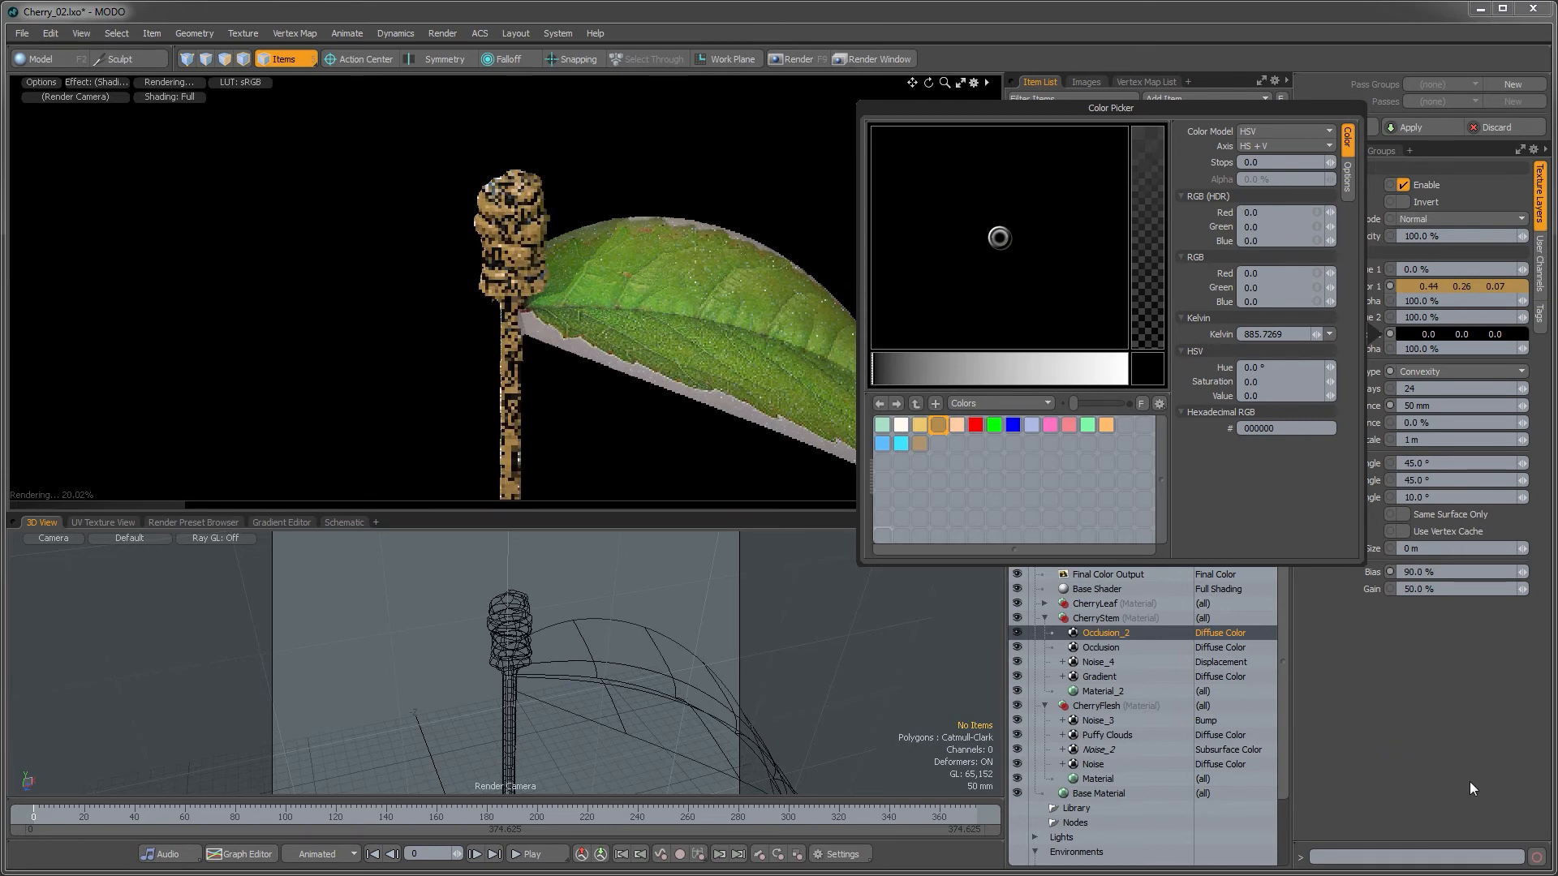
{"action": "left_click", "coordinate": [1468, 781]}
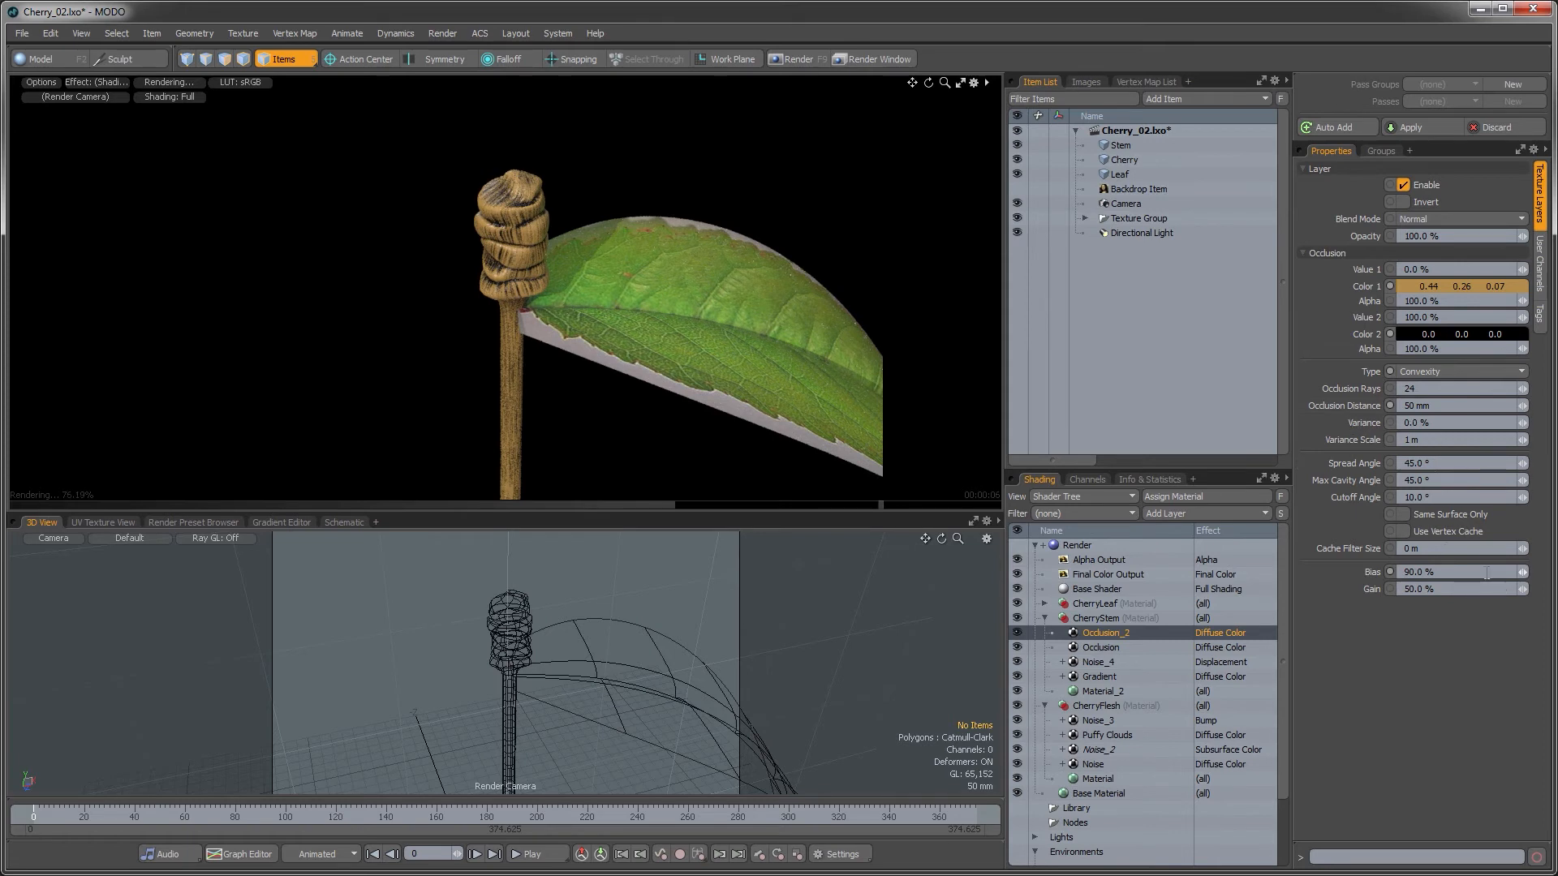
- Lower the convexity occlusion's bias to 30.5% and set the layer's blend mode to Add
{"action": "left_click_drag", "start_coordinate": [1523, 572], "coordinate": [1426, 573]}
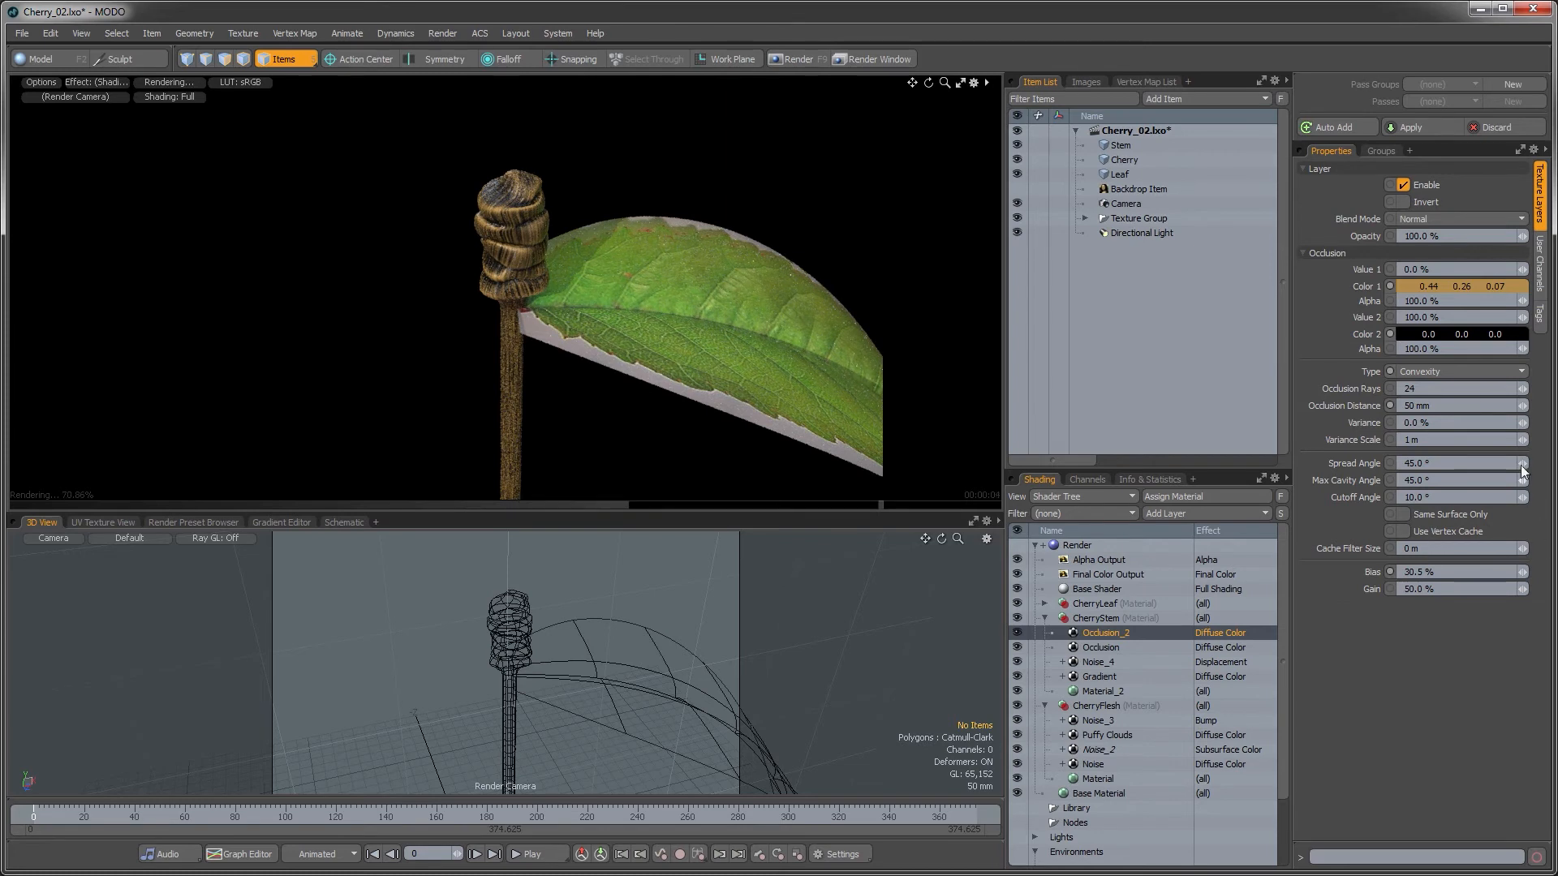
{"action": "left_click", "coordinate": [1423, 219]}
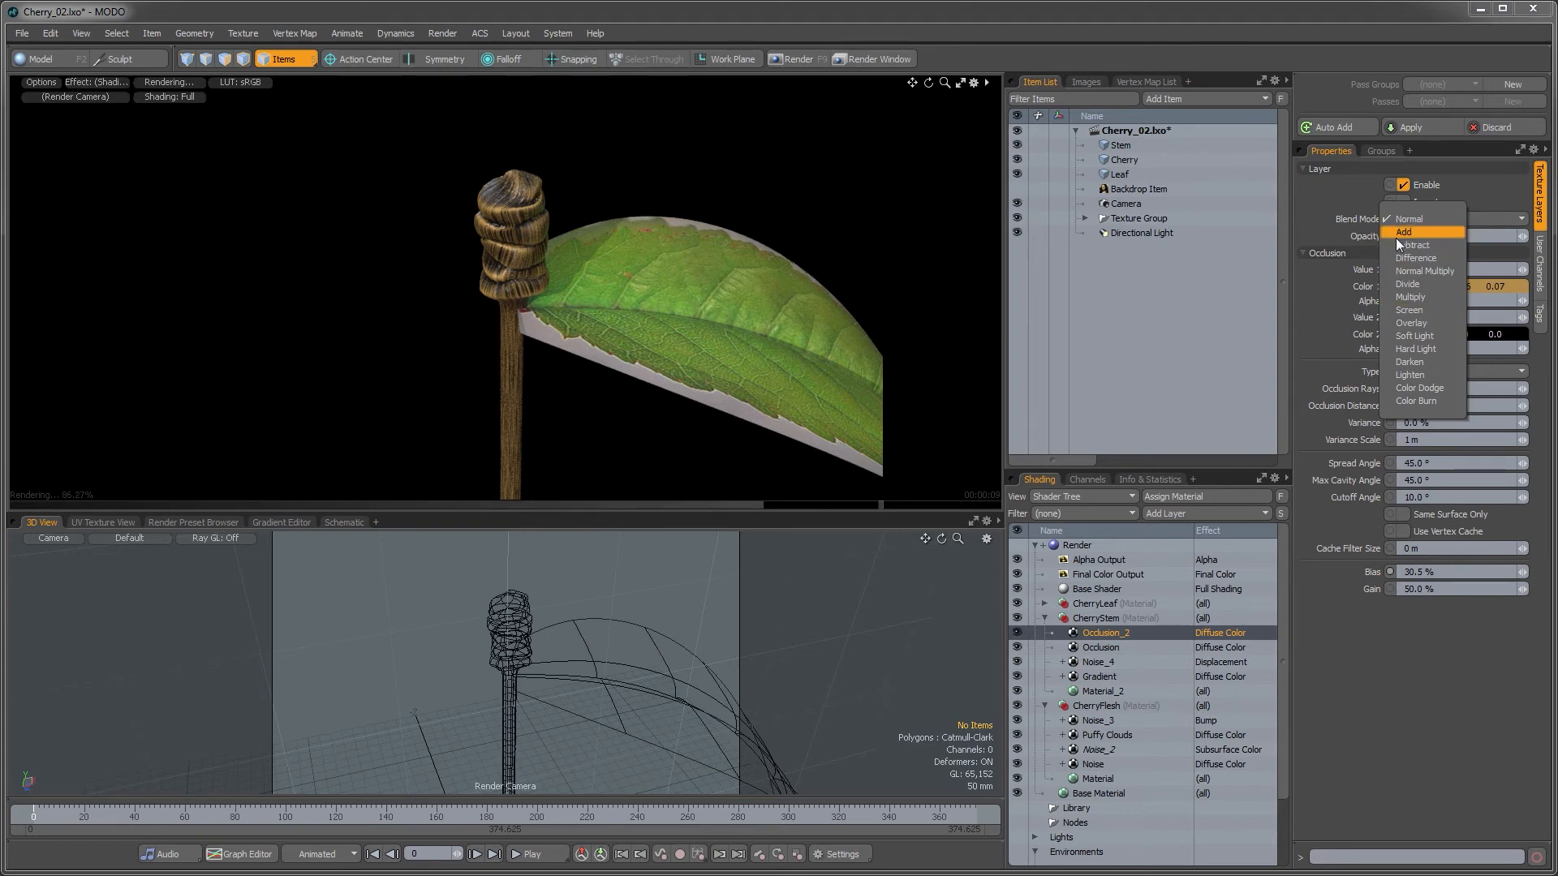
{"action": "left_click", "coordinate": [1406, 232]}
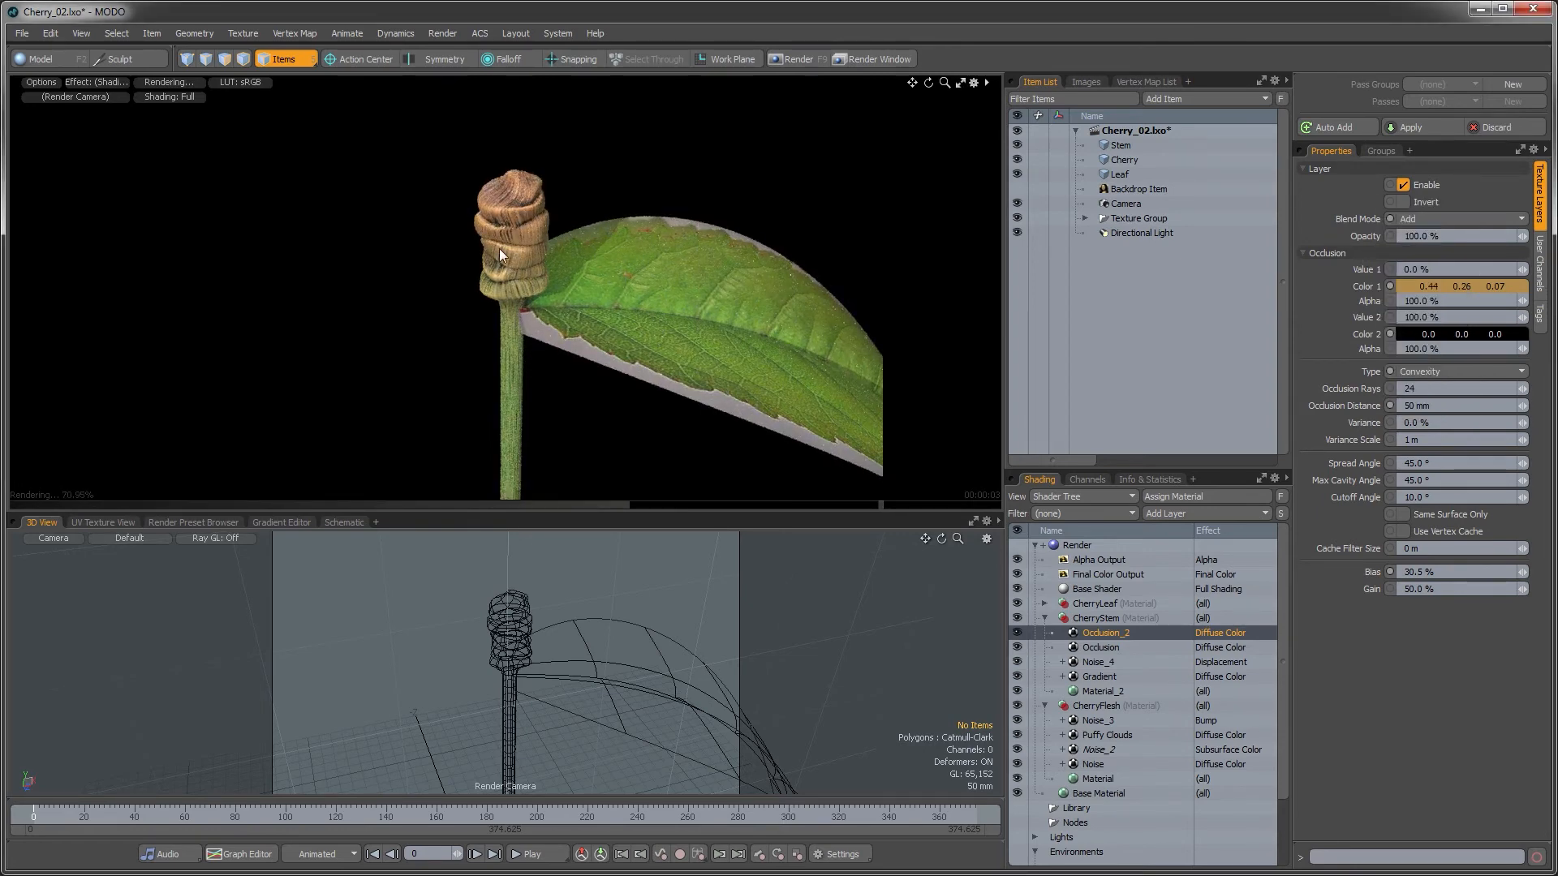
- Examine the shaded stem, its knobbly tip and the whole cherry from several angles in the render preview
{"action": "left_click_drag", "start_coordinate": [543, 355], "coordinate": [536, 314], "text": "ctrl+alt"}
{"action": "left_click_drag", "start_coordinate": [476, 365], "coordinate": [512, 300], "text": "ctrl+alt"}
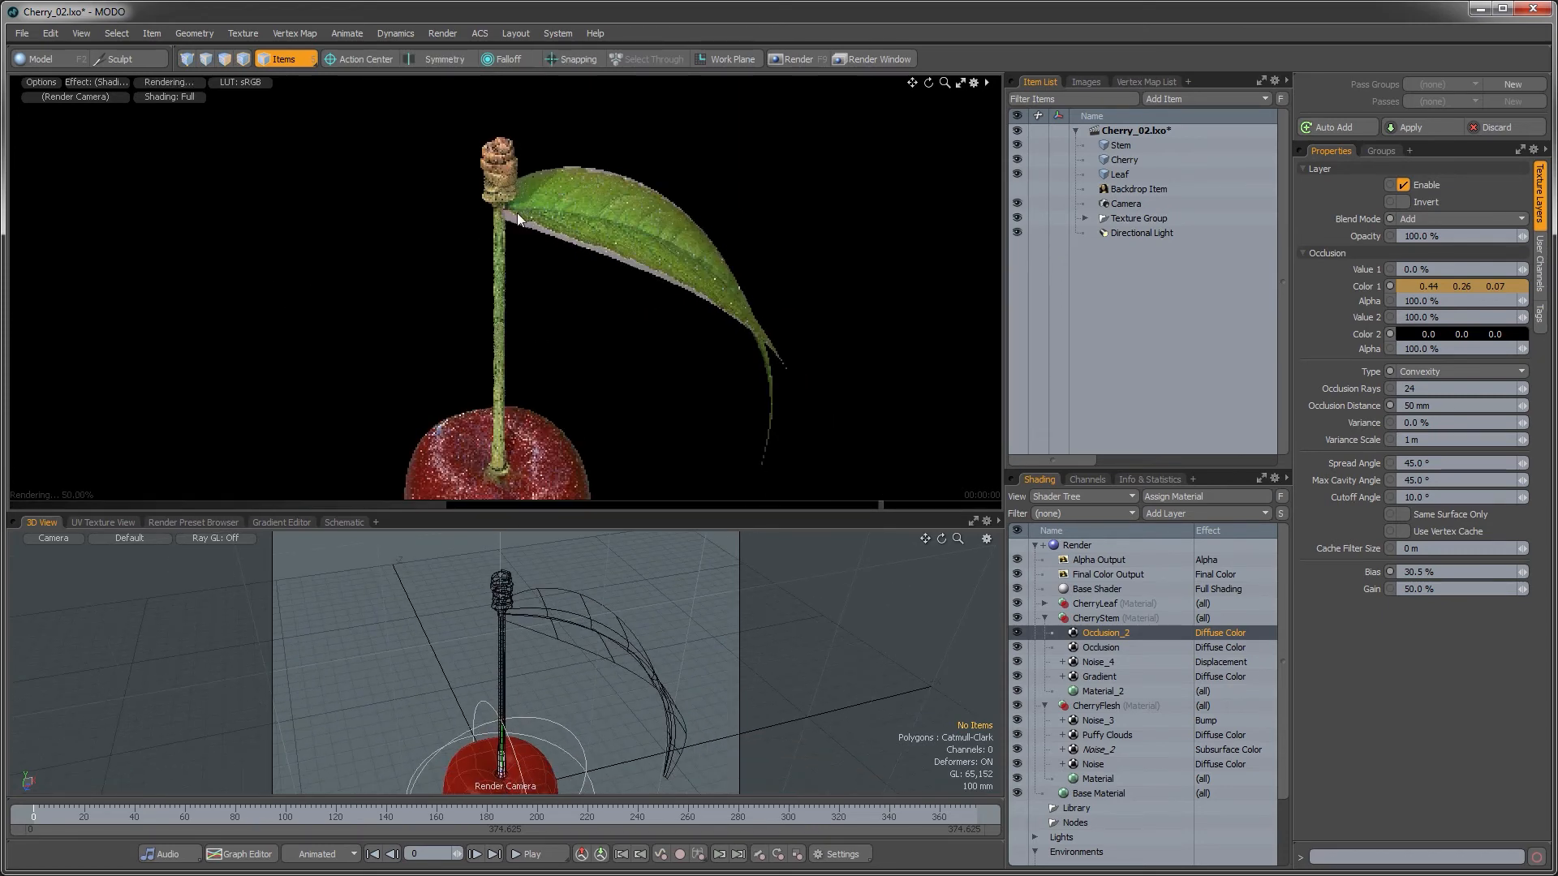
{"action": "left_click_drag", "start_coordinate": [479, 243], "coordinate": [398, 254], "text": "ctrl+alt"}
{"action": "left_click_drag", "start_coordinate": [507, 357], "coordinate": [529, 275], "text": "alt"}
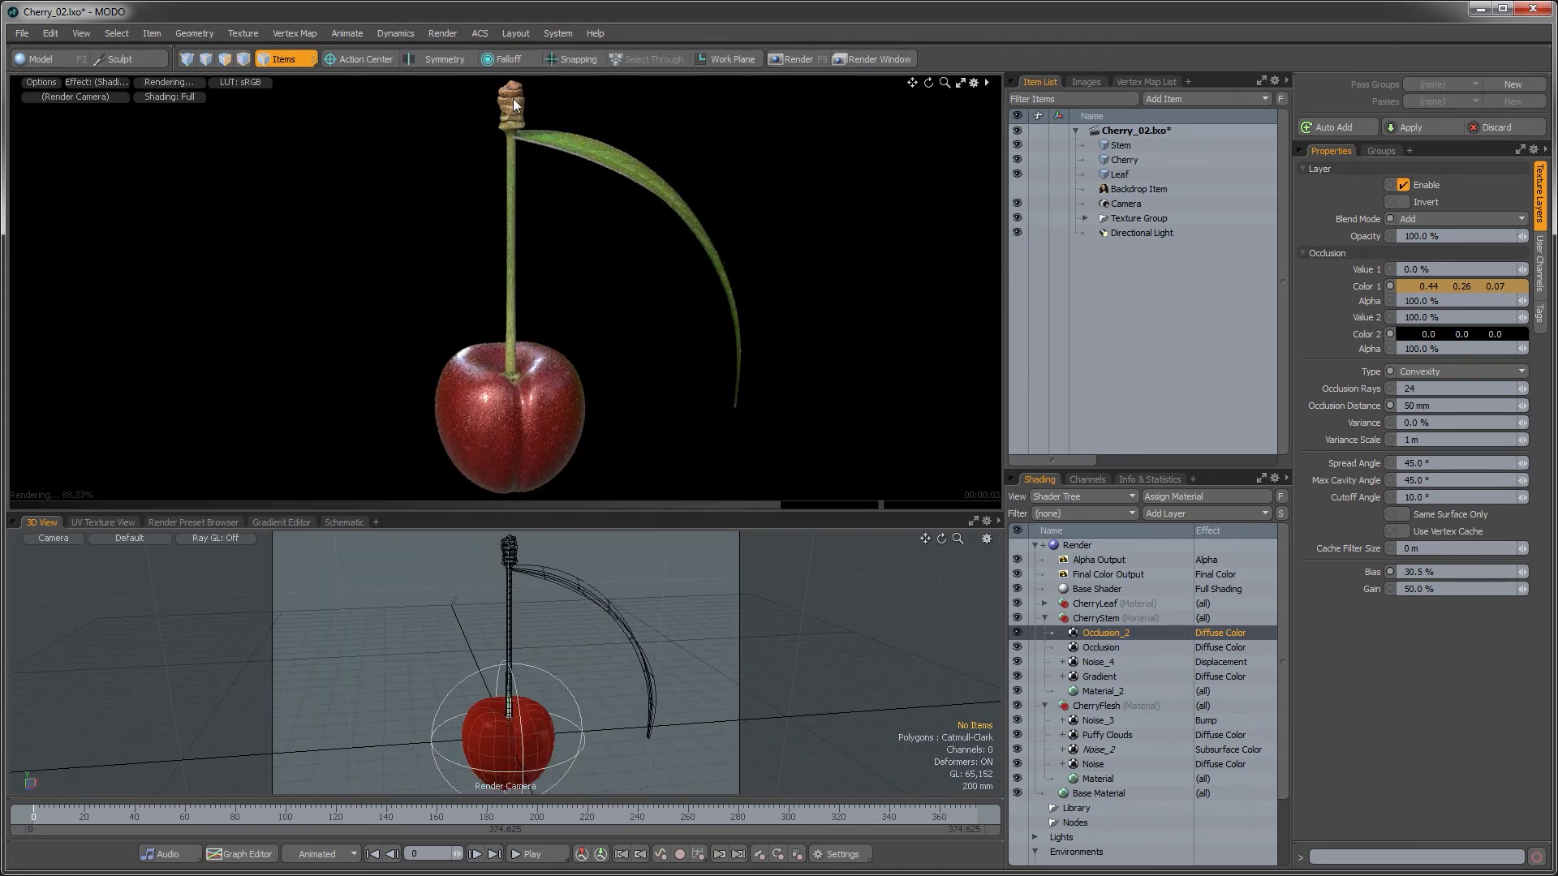
{"action": "left_click_drag", "start_coordinate": [545, 173], "coordinate": [484, 160], "text": "ctrl+alt"}
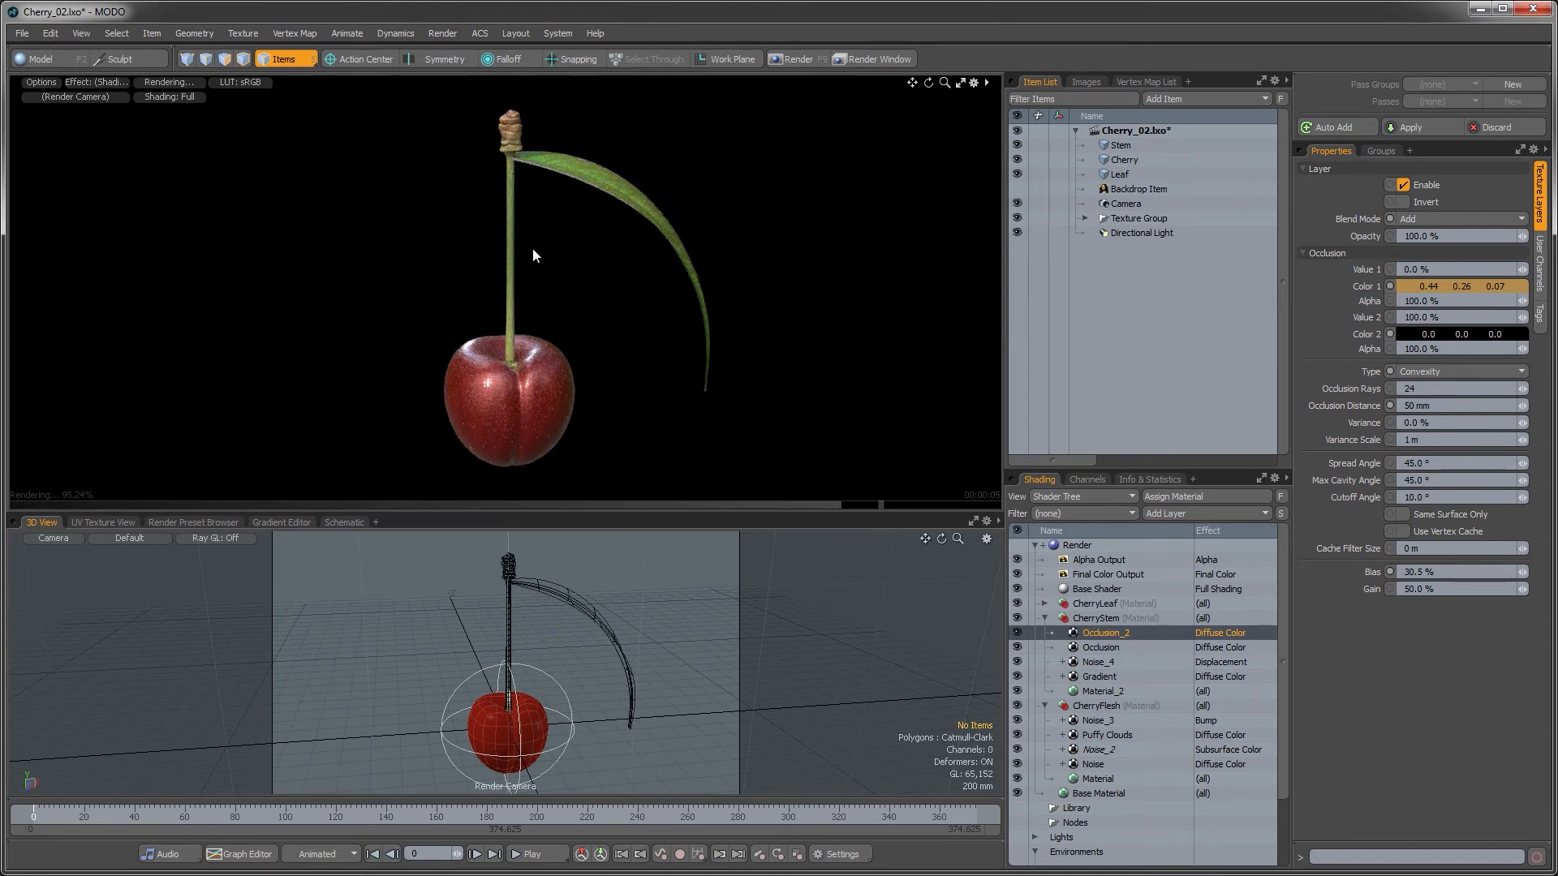
{"action": "left_click_drag", "start_coordinate": [598, 320], "coordinate": [529, 341], "text": "alt"}
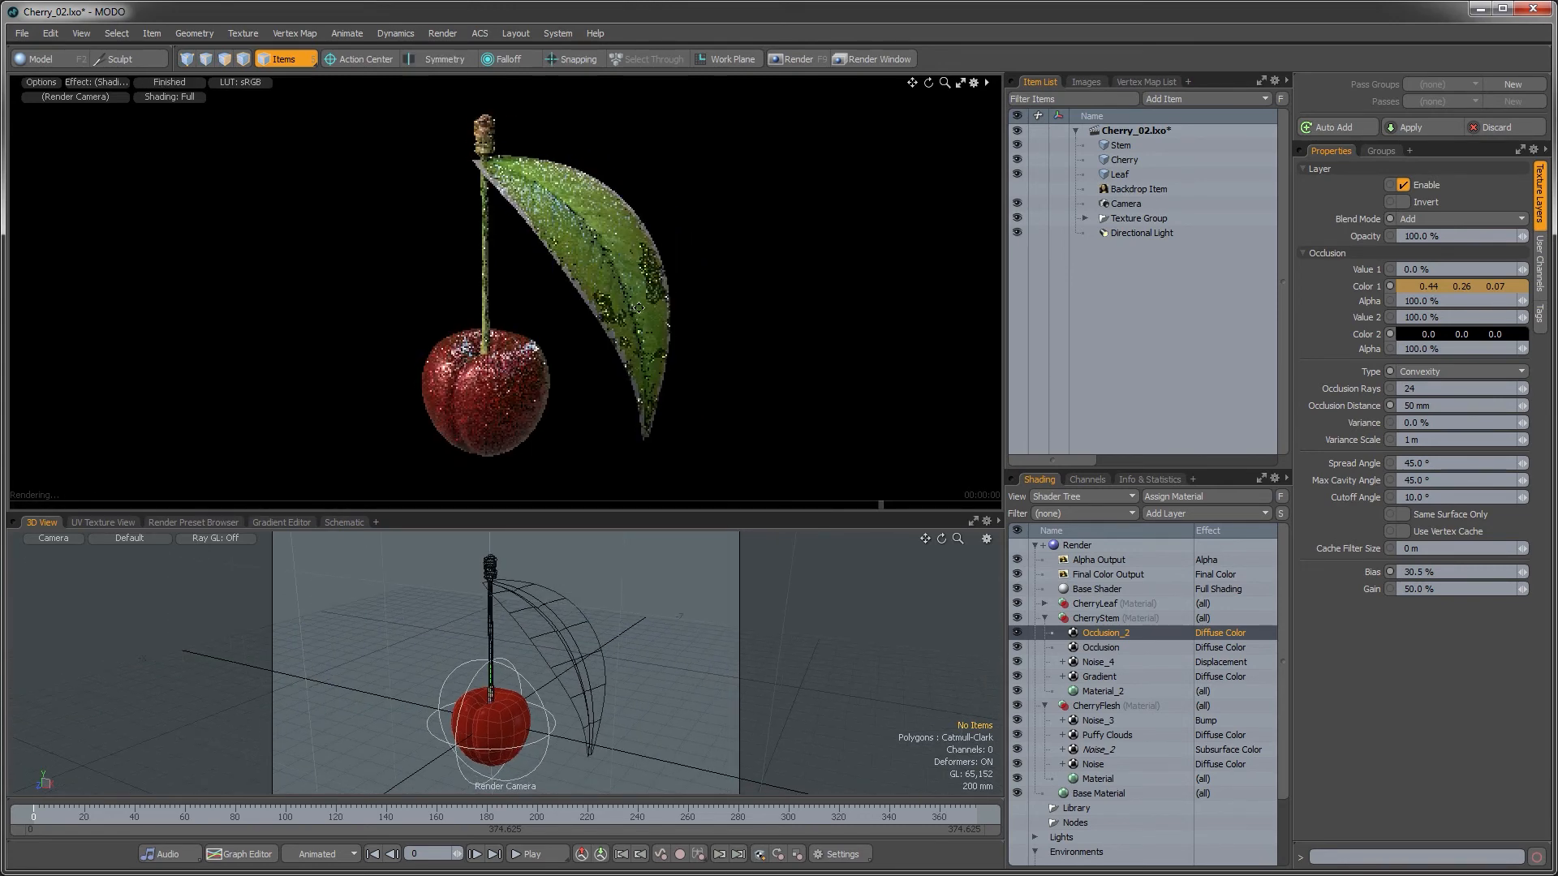
{"action": "left_click_drag", "start_coordinate": [531, 168], "coordinate": [544, 181], "text": "alt+shift"}
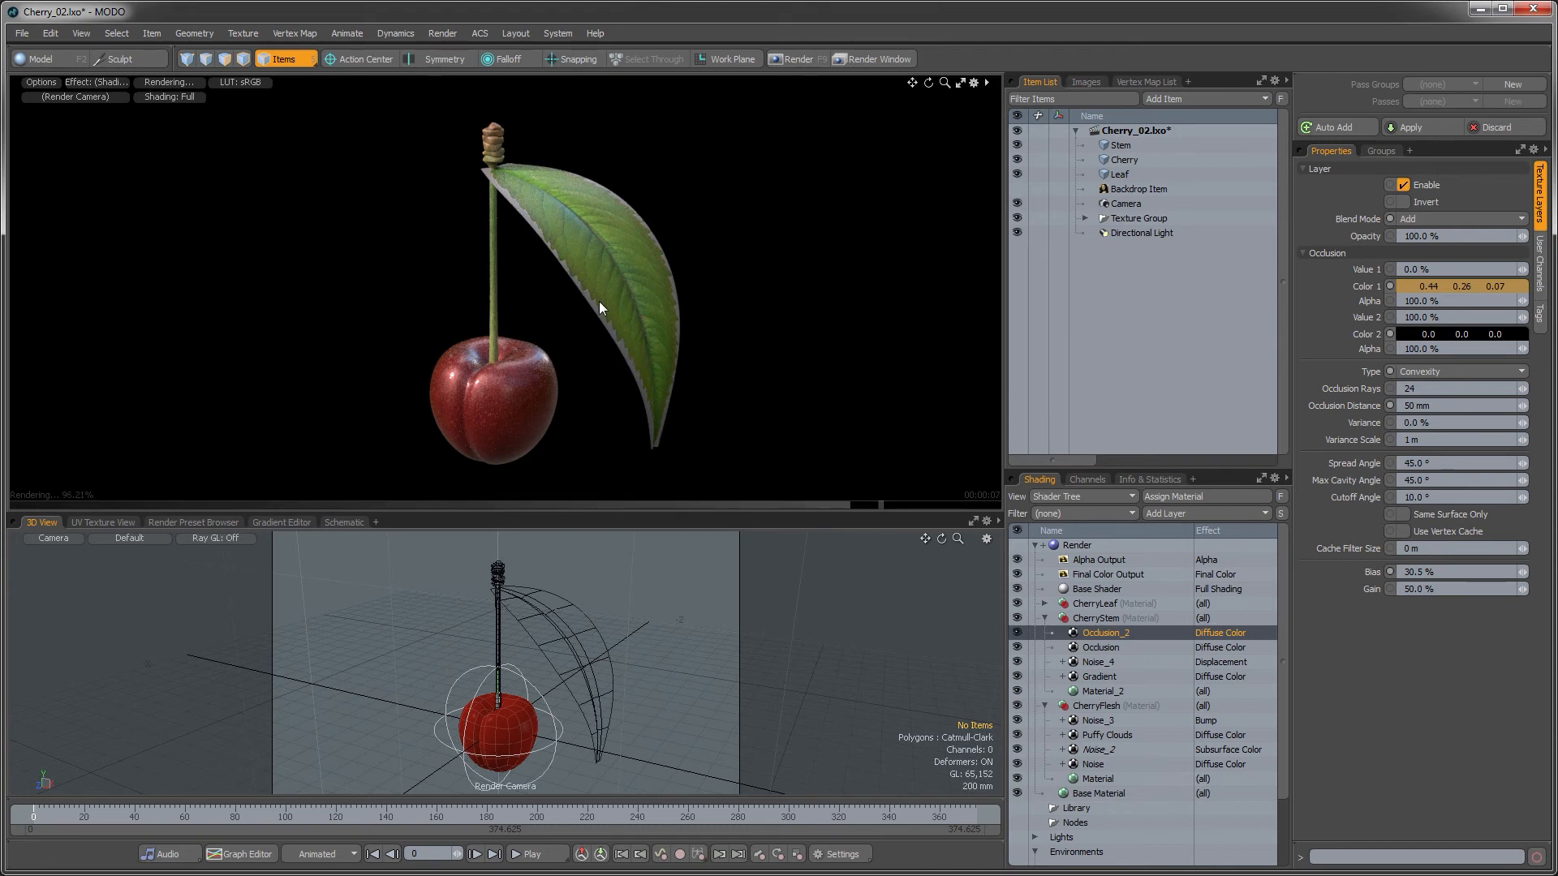
- Load the Young_Cherry_leaf_Mask image from the Textures folder as an image map in the CherryLeaf material
{"action": "left_click", "coordinate": [578, 635]}
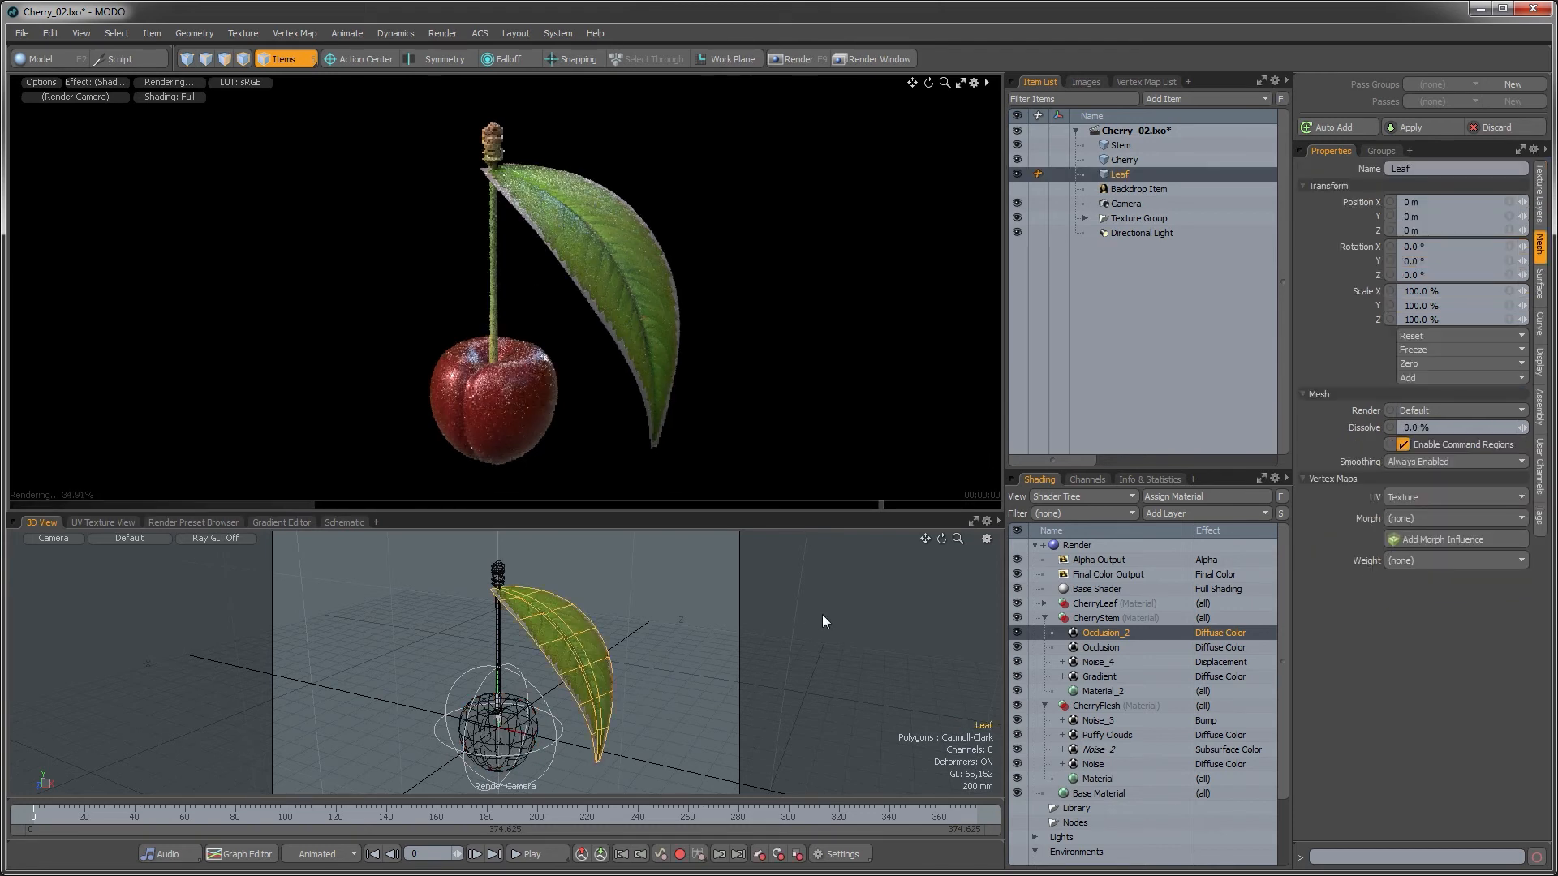
{"action": "left_click", "coordinate": [1045, 604]}
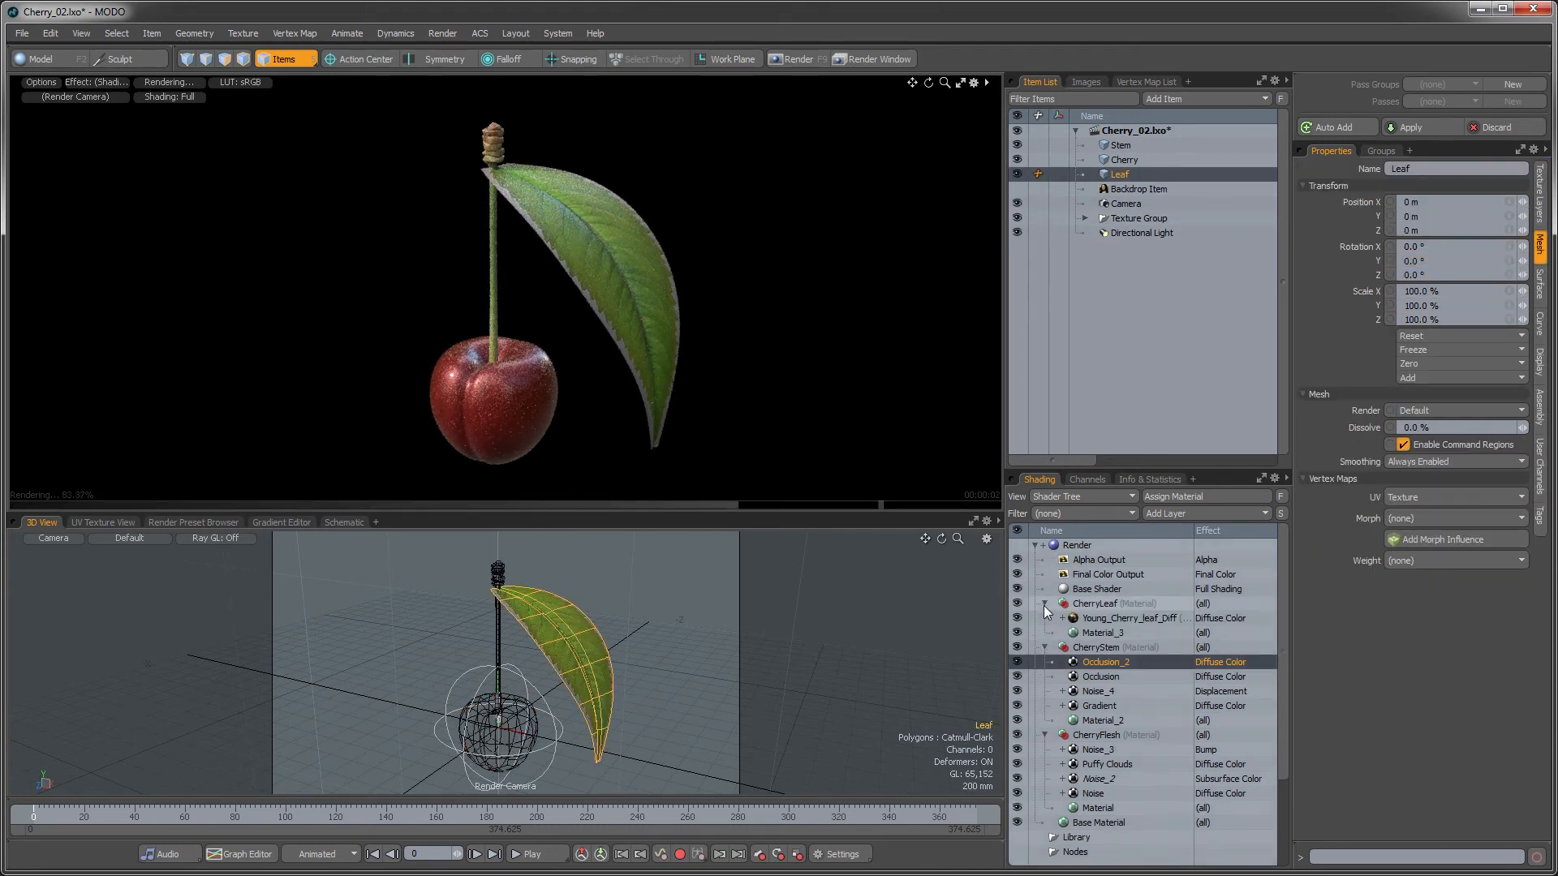
{"action": "left_click", "coordinate": [1093, 604]}
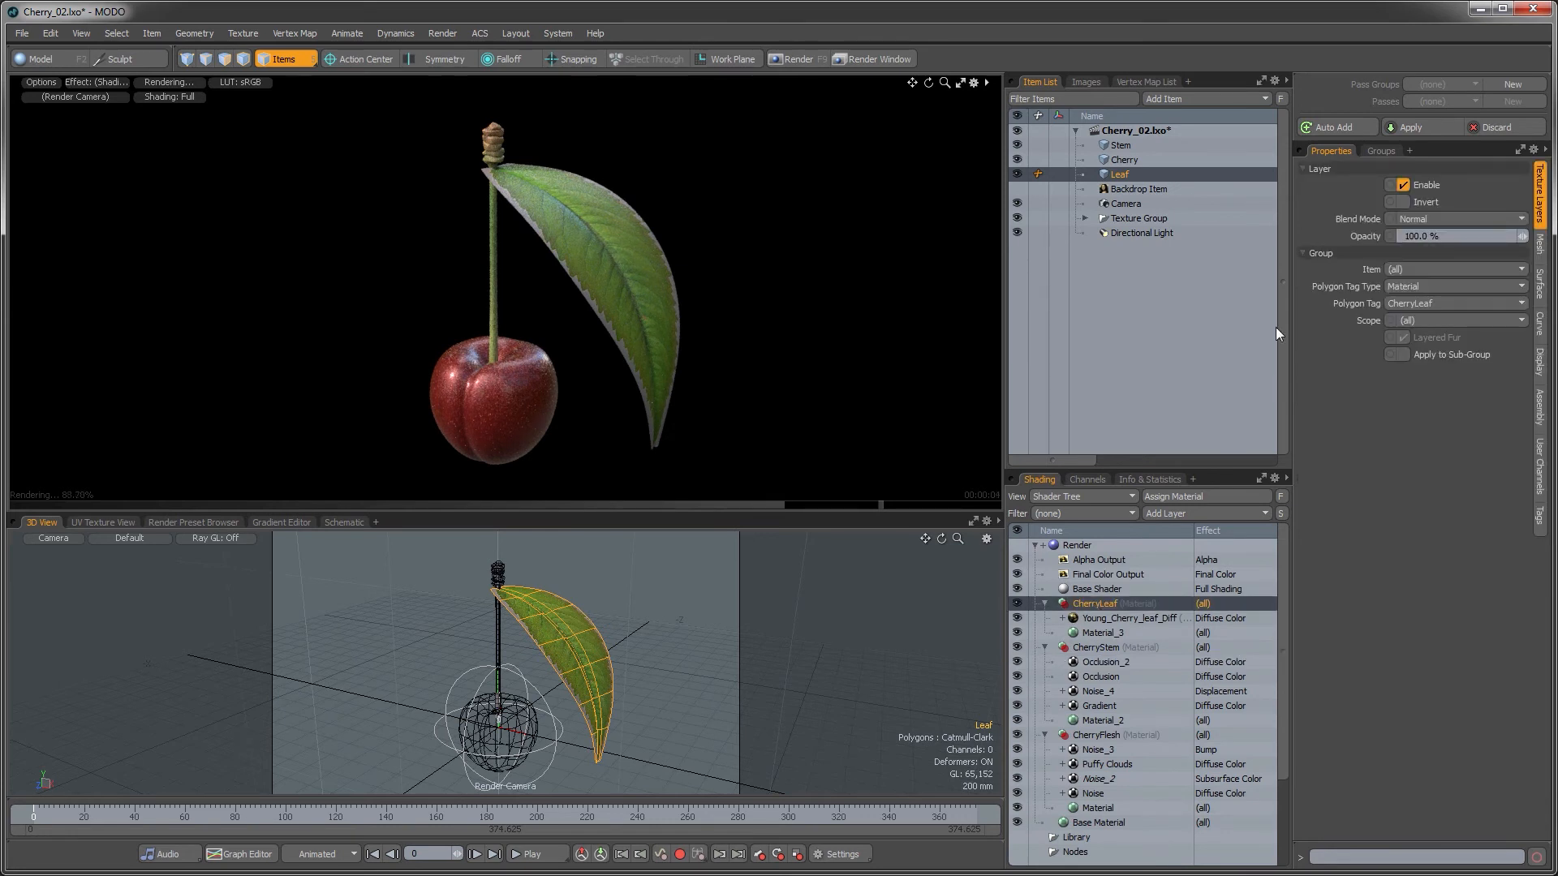
{"action": "left_click", "coordinate": [1194, 514]}
{"action": "mouse_move", "coordinate": [1190, 620]}
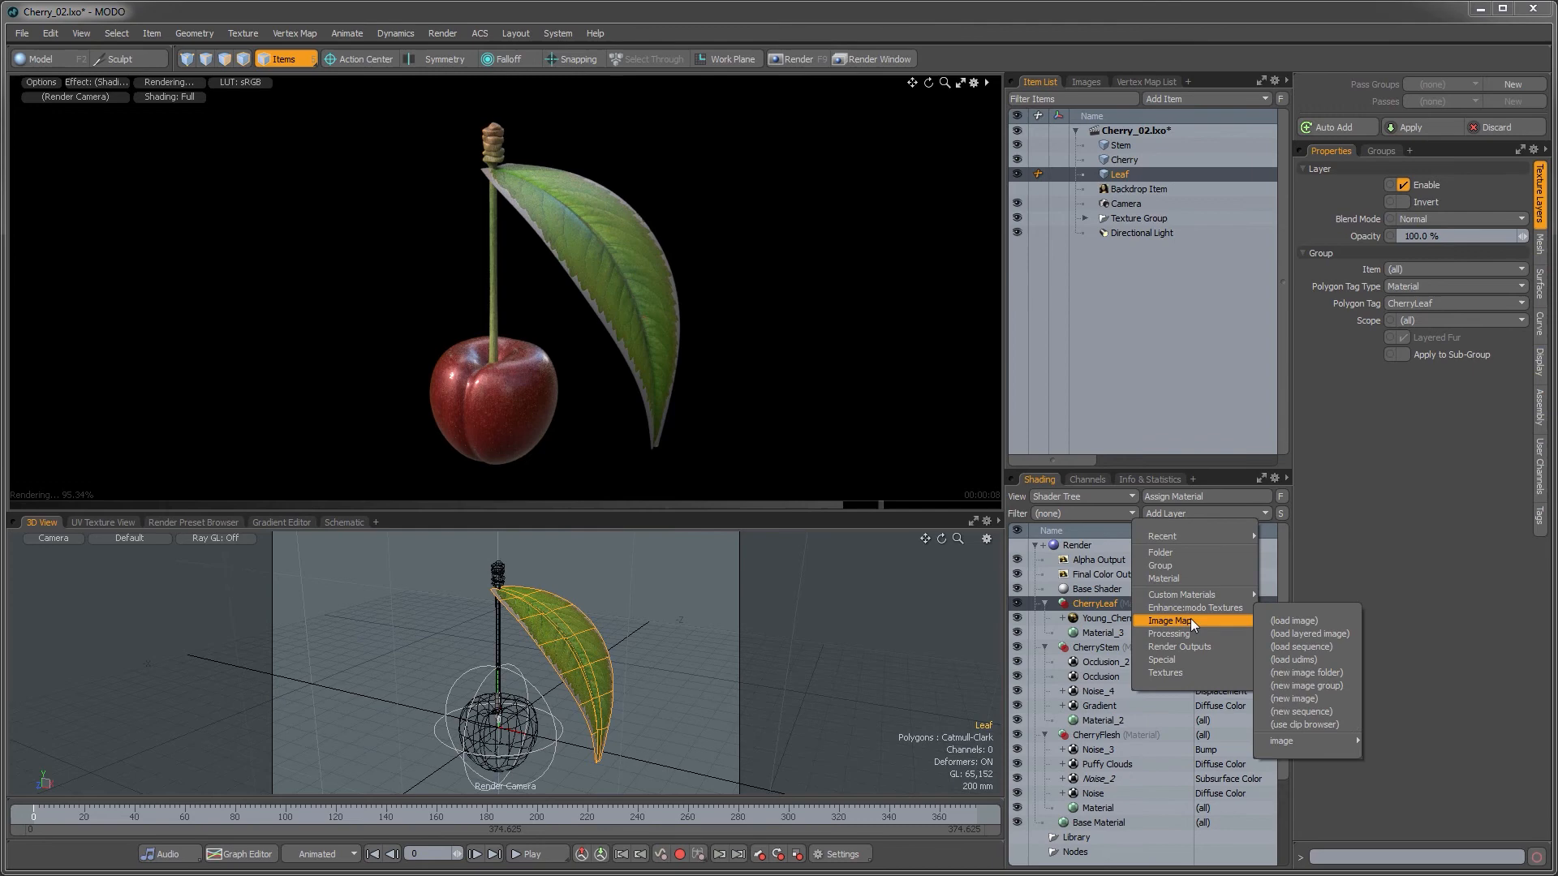
{"action": "left_click", "coordinate": [1281, 624]}
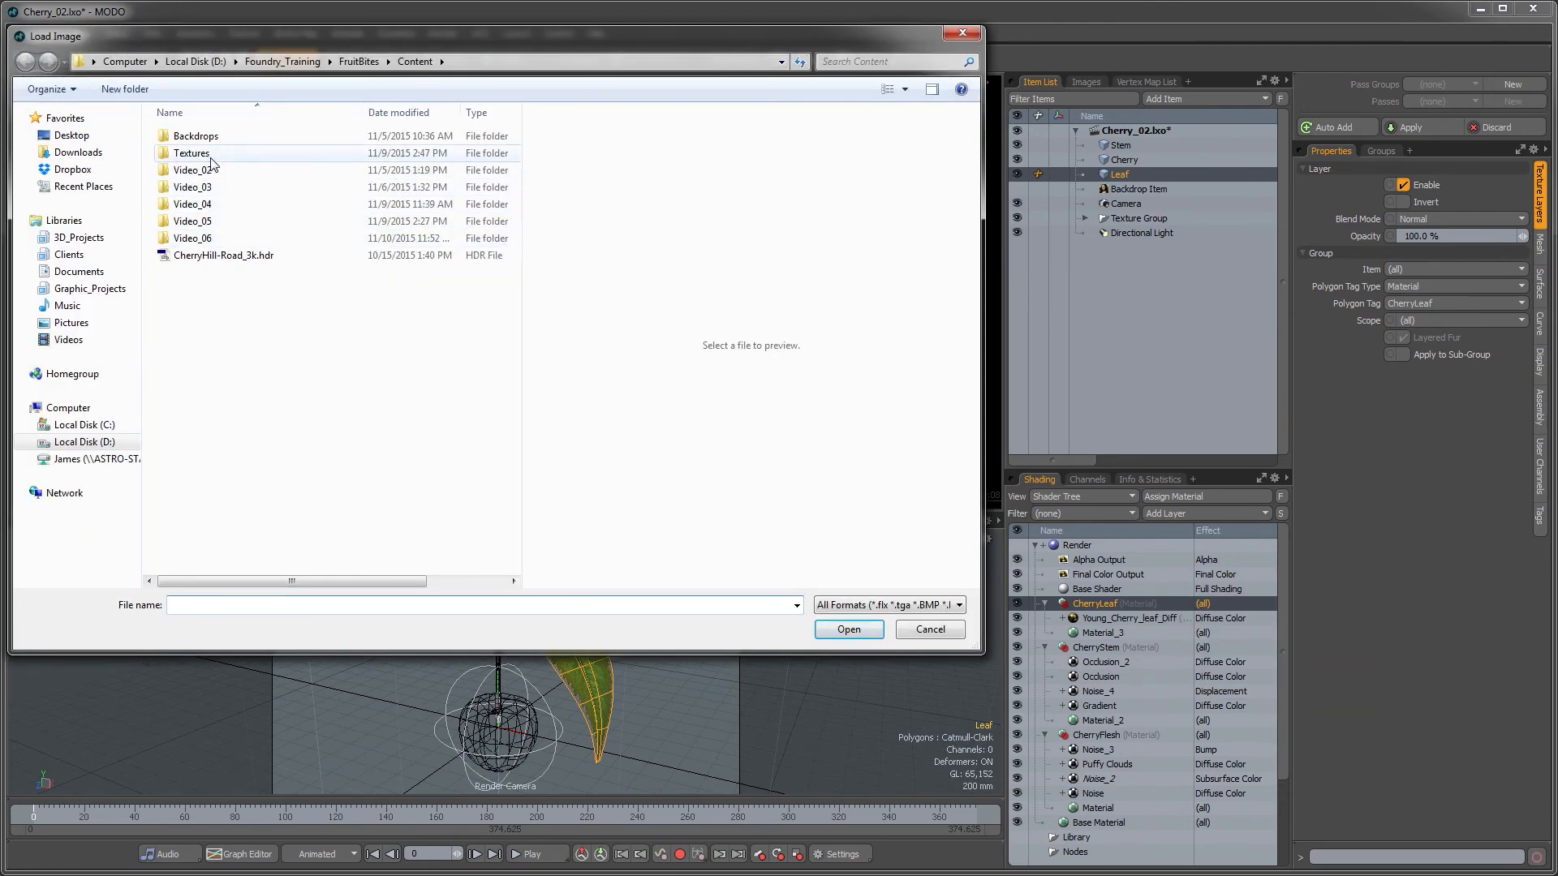
{"action": "double_click", "coordinate": [219, 153]}
{"action": "left_click", "coordinate": [471, 169]}
{"action": "left_click", "coordinate": [849, 630]}
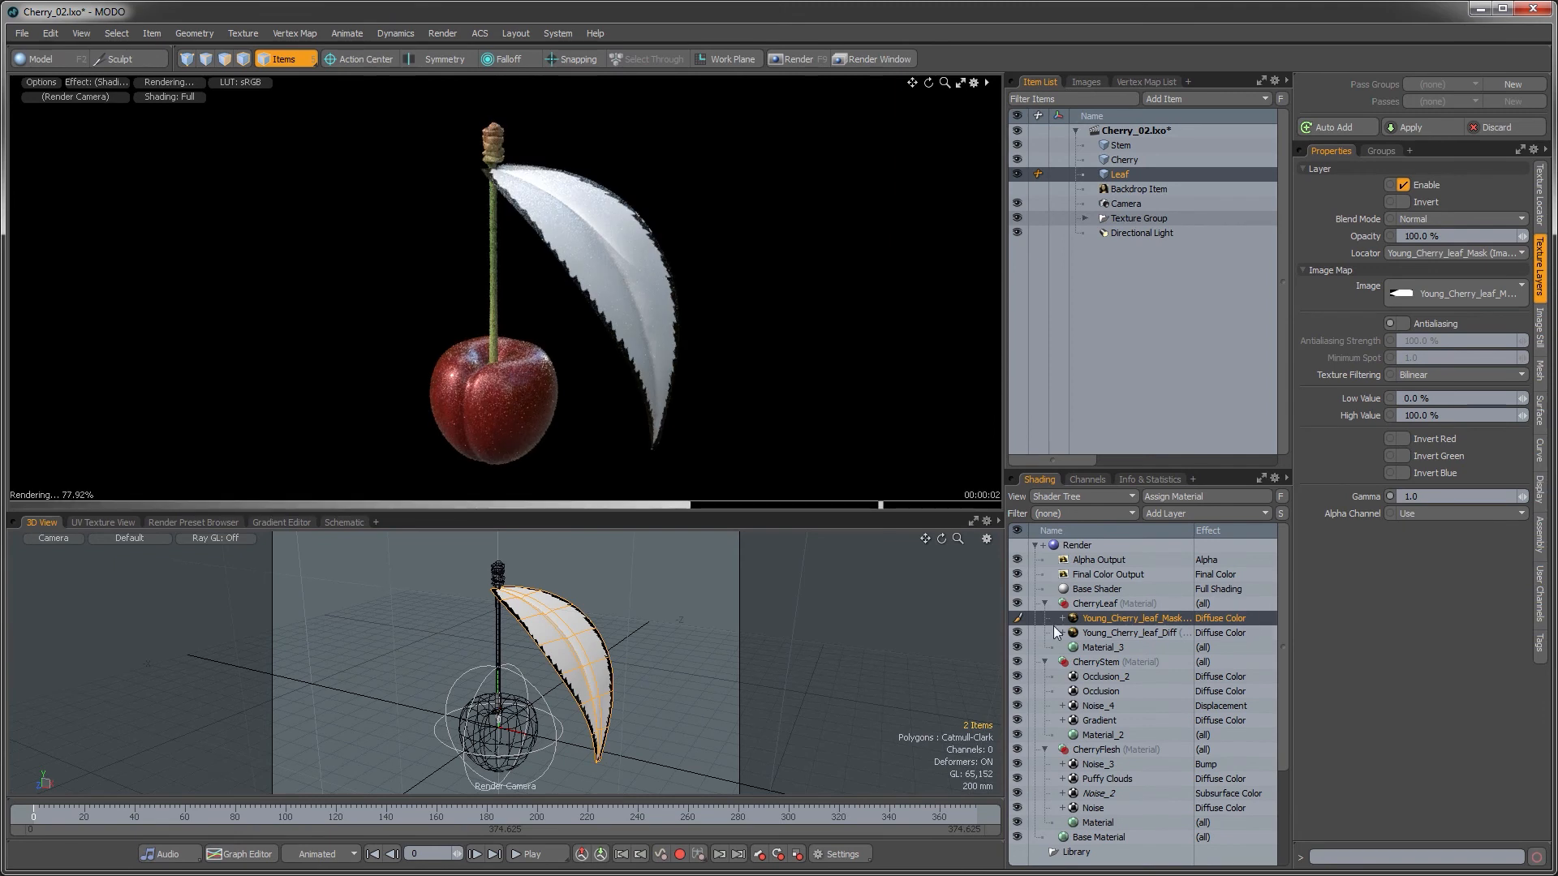
- Set the leaf mask image's effect to Stencil and invert the layer
{"action": "right_click", "coordinate": [1177, 607]}
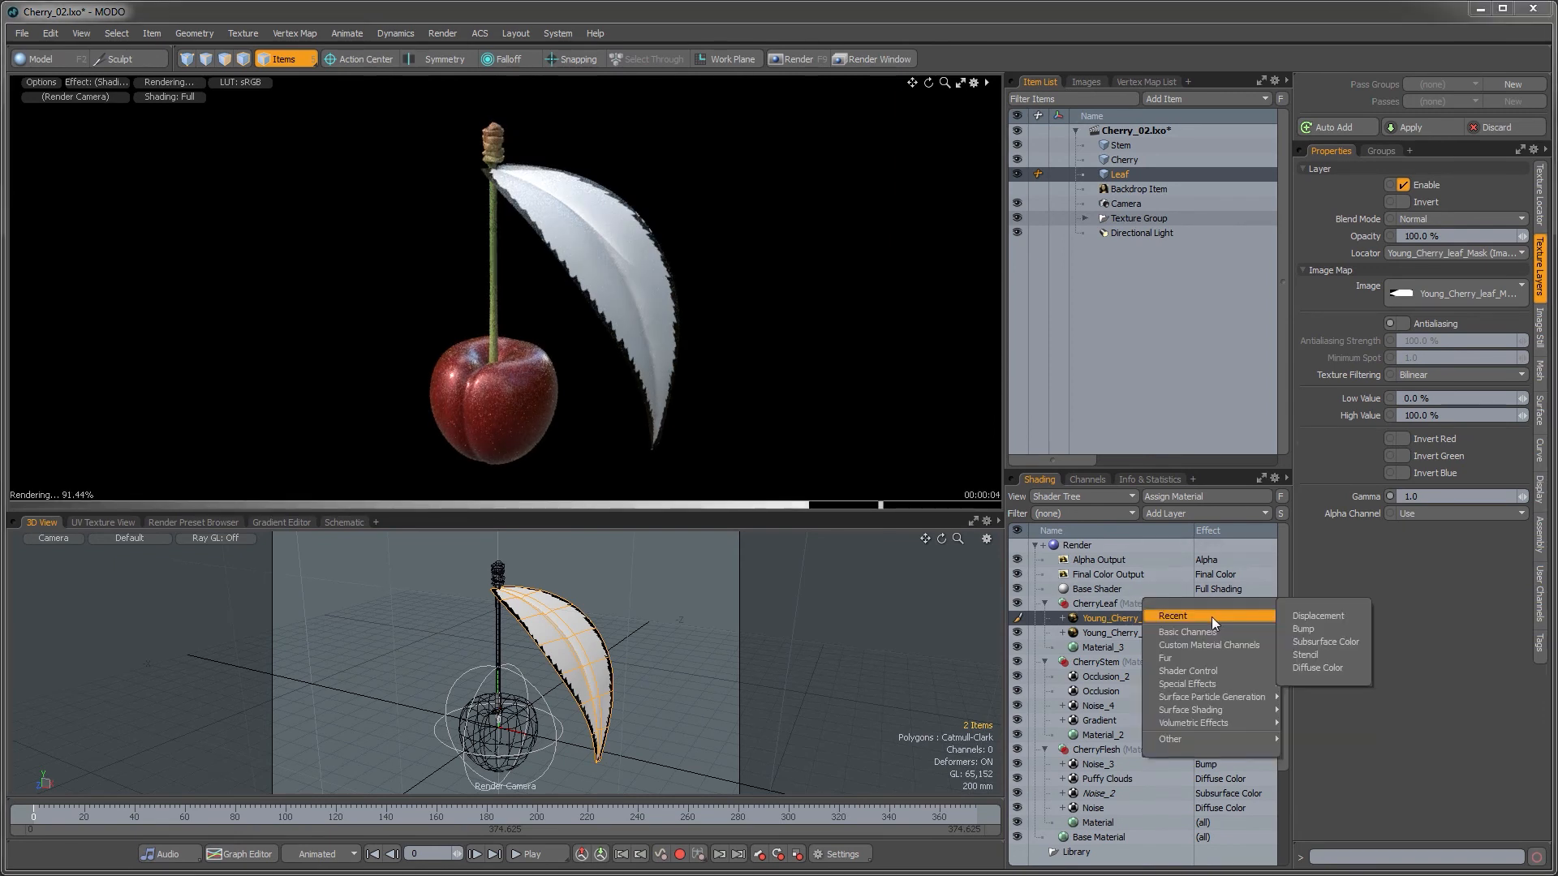
{"action": "mouse_move", "coordinate": [1208, 667]}
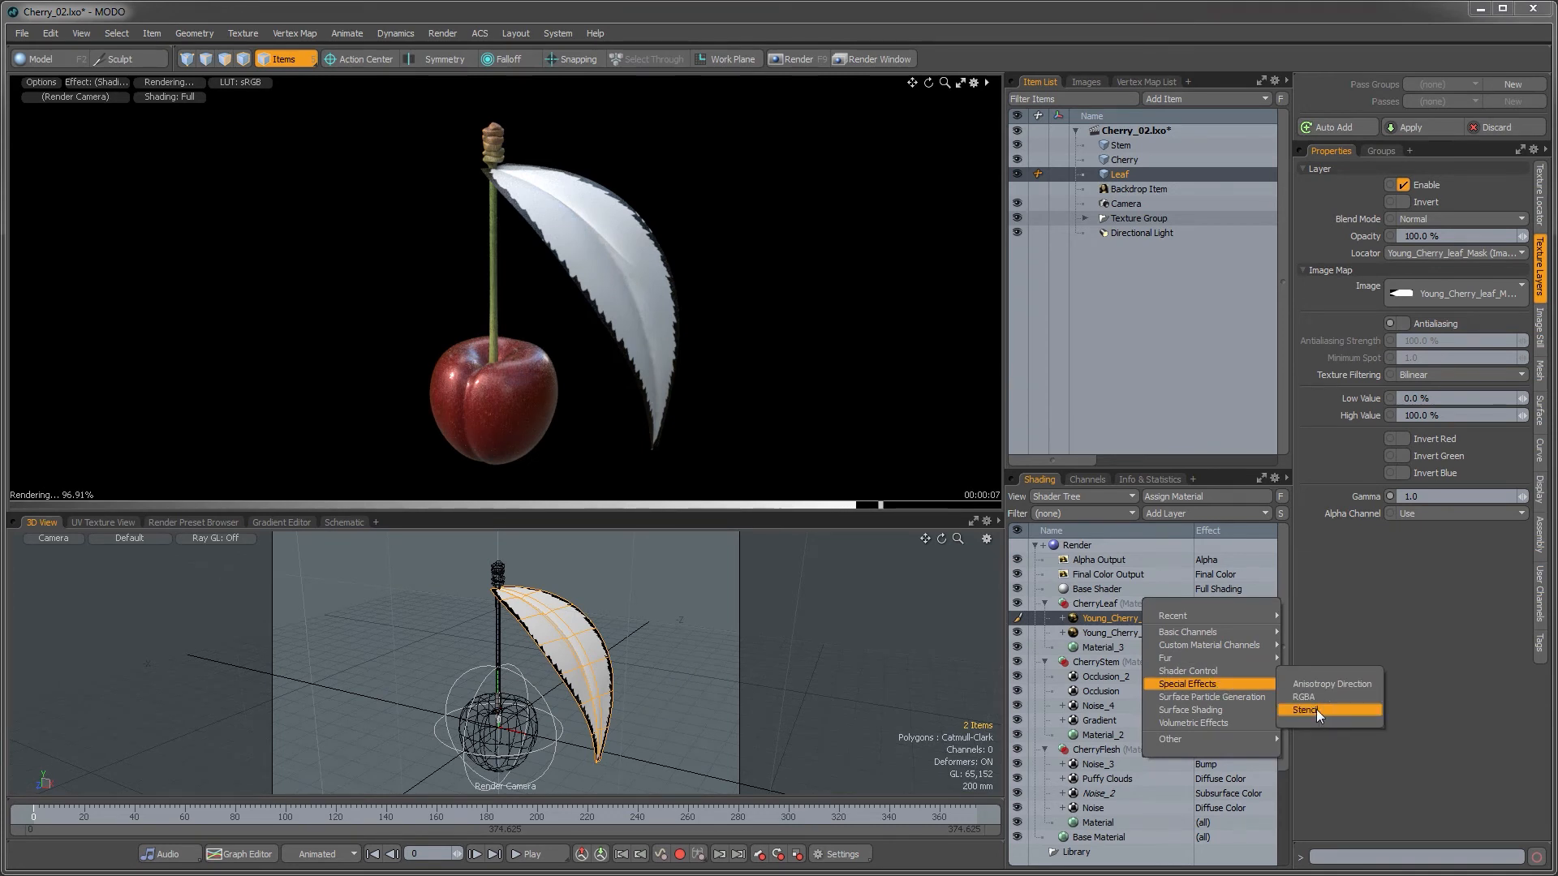
{"action": "left_click", "coordinate": [1316, 709]}
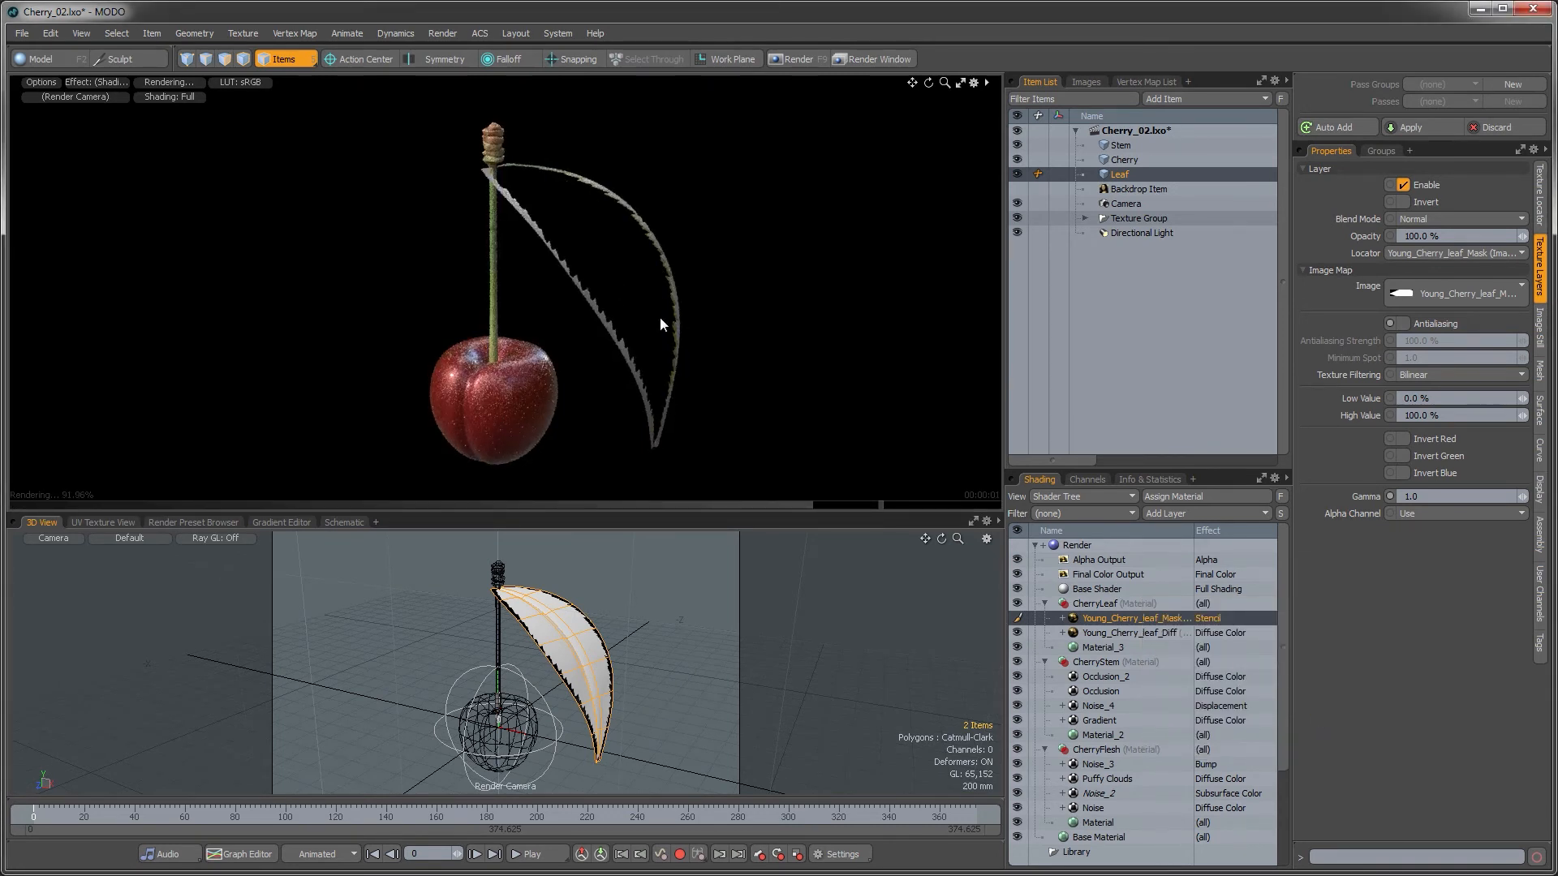
{"action": "left_click", "coordinate": [1399, 203]}
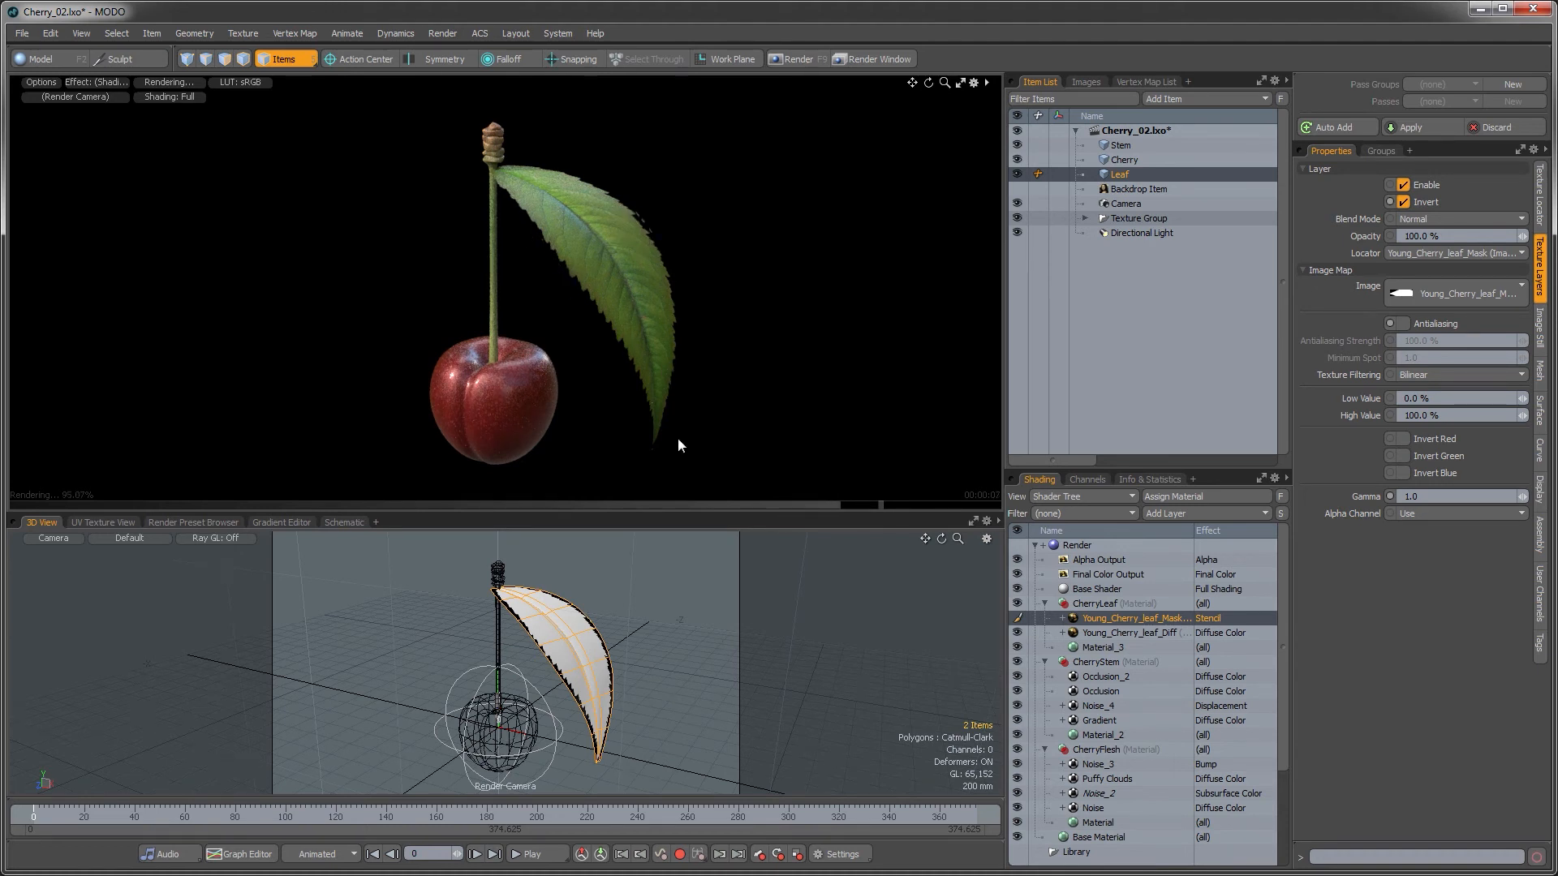
- Set the horizontal and vertical repeat of both the leaf mask and leaf diffuse images to Edge, then deselect the leaf
{"action": "left_click", "coordinate": [1117, 633], "text": "ctrl"}
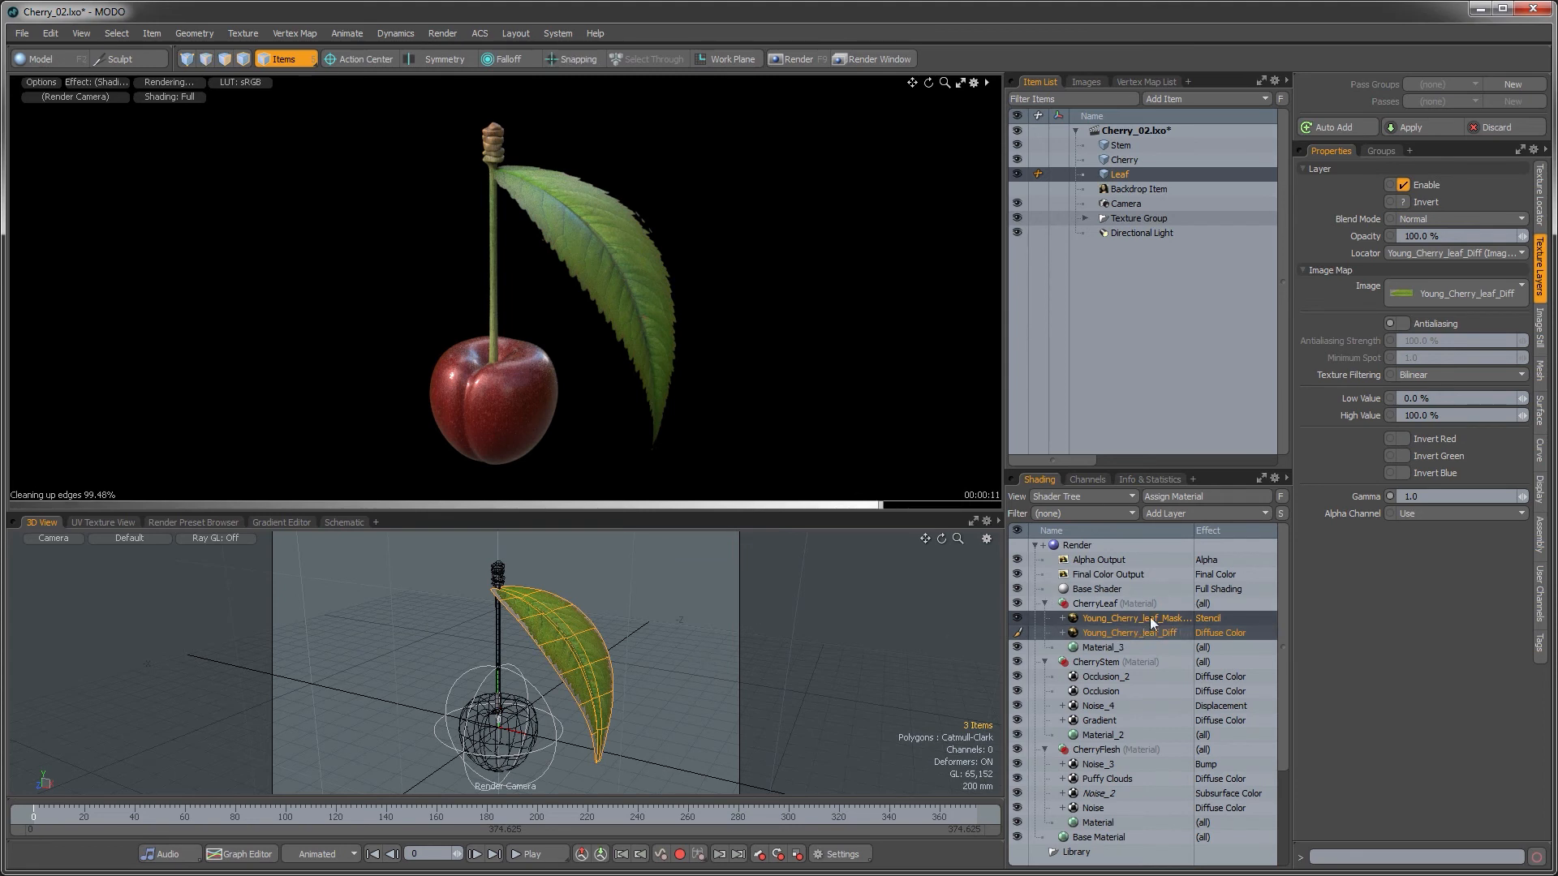
{"action": "left_click", "coordinate": [1540, 216]}
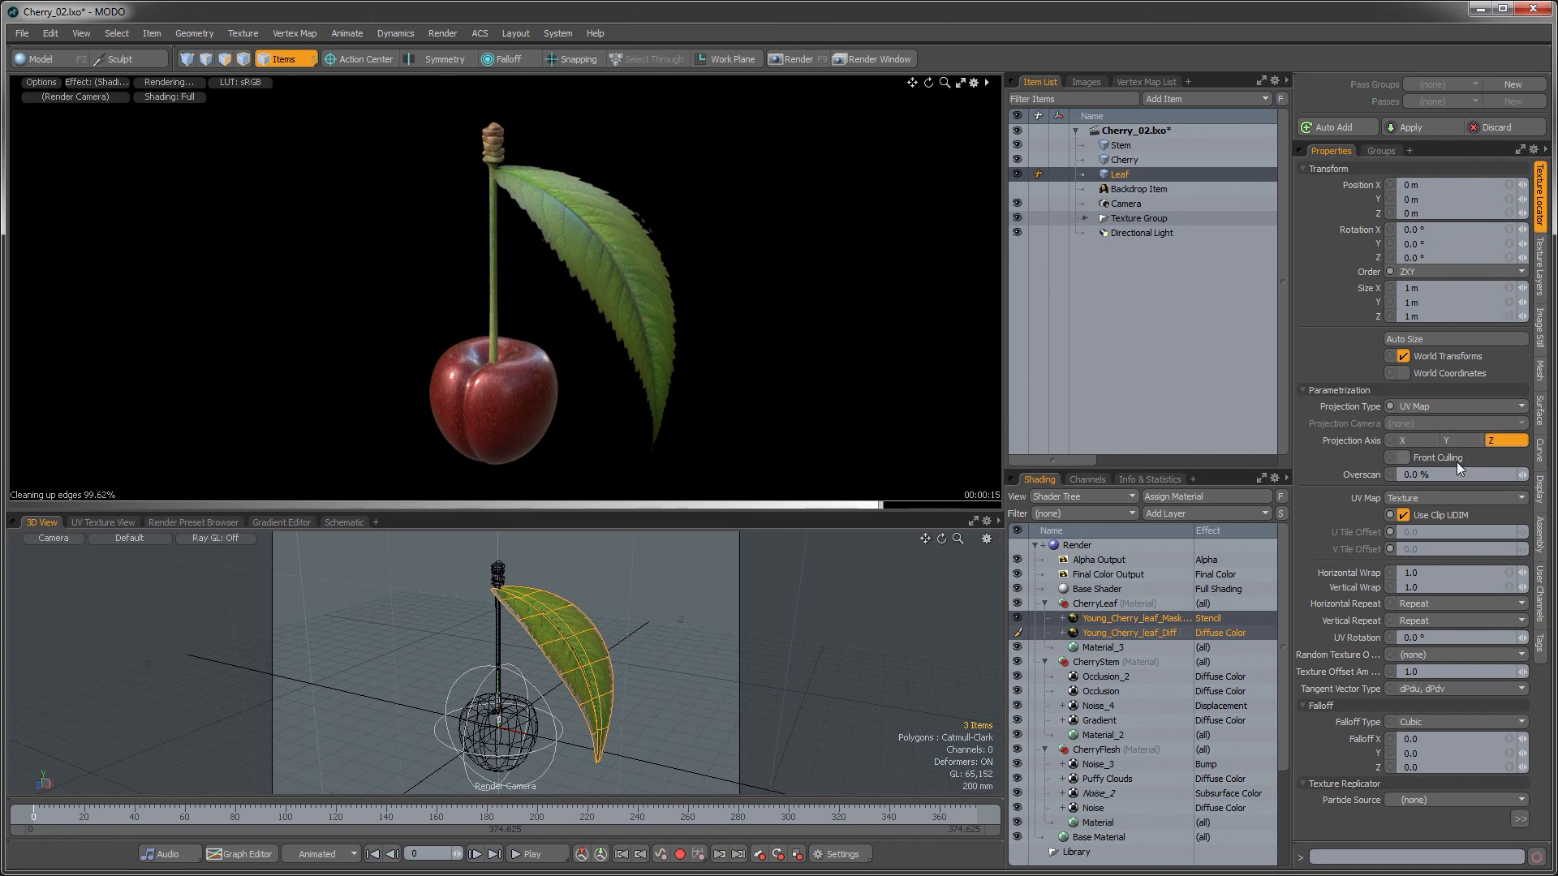
{"action": "left_click", "coordinate": [1422, 603]}
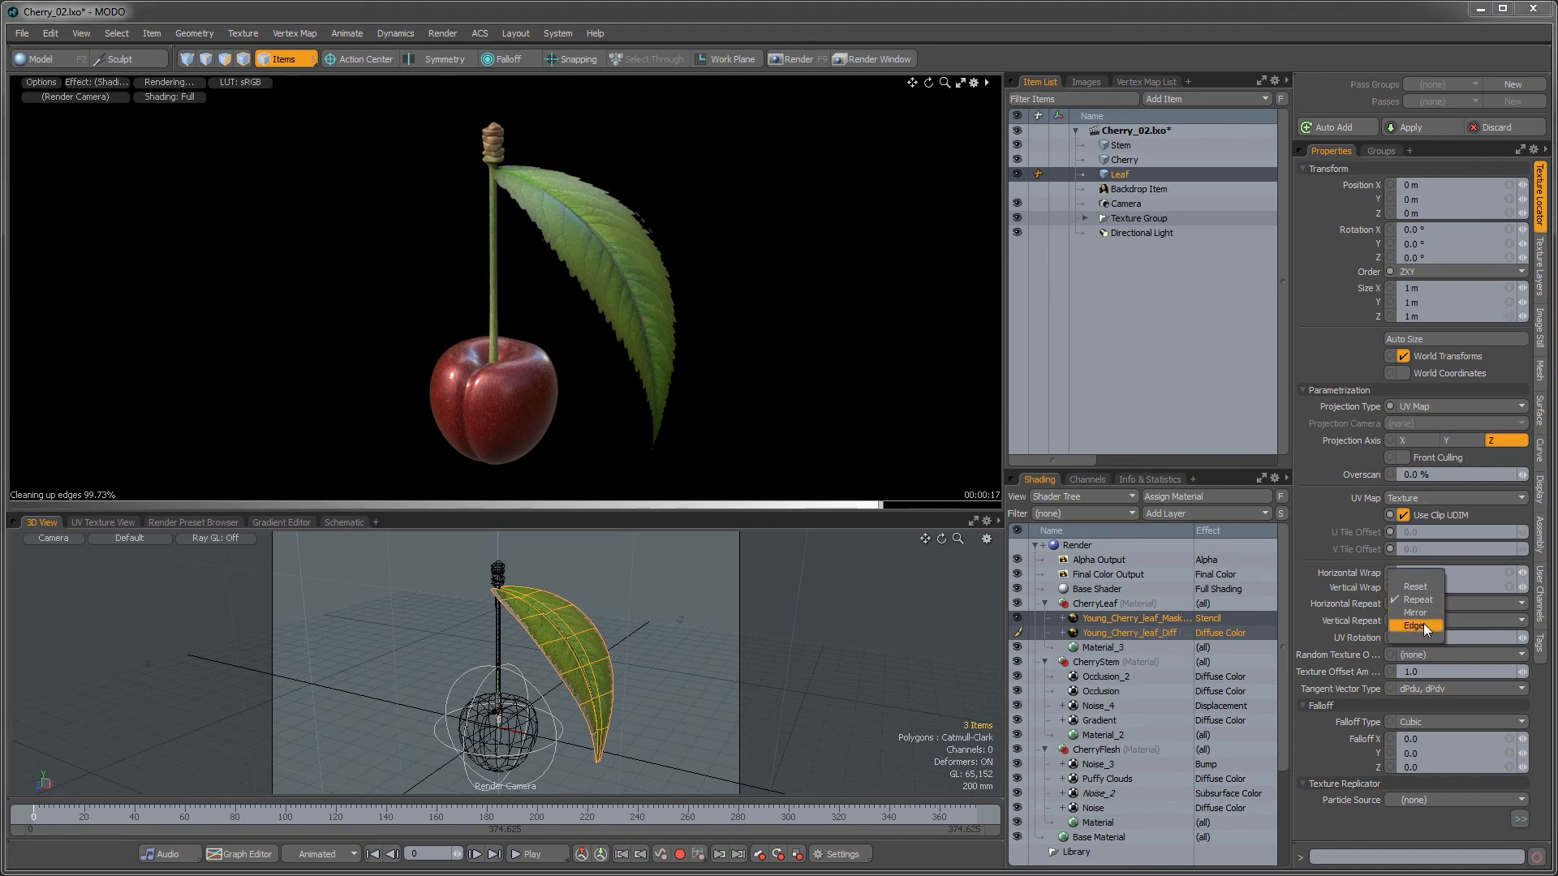
{"action": "left_click", "coordinate": [1423, 623]}
{"action": "left_click", "coordinate": [1419, 618]}
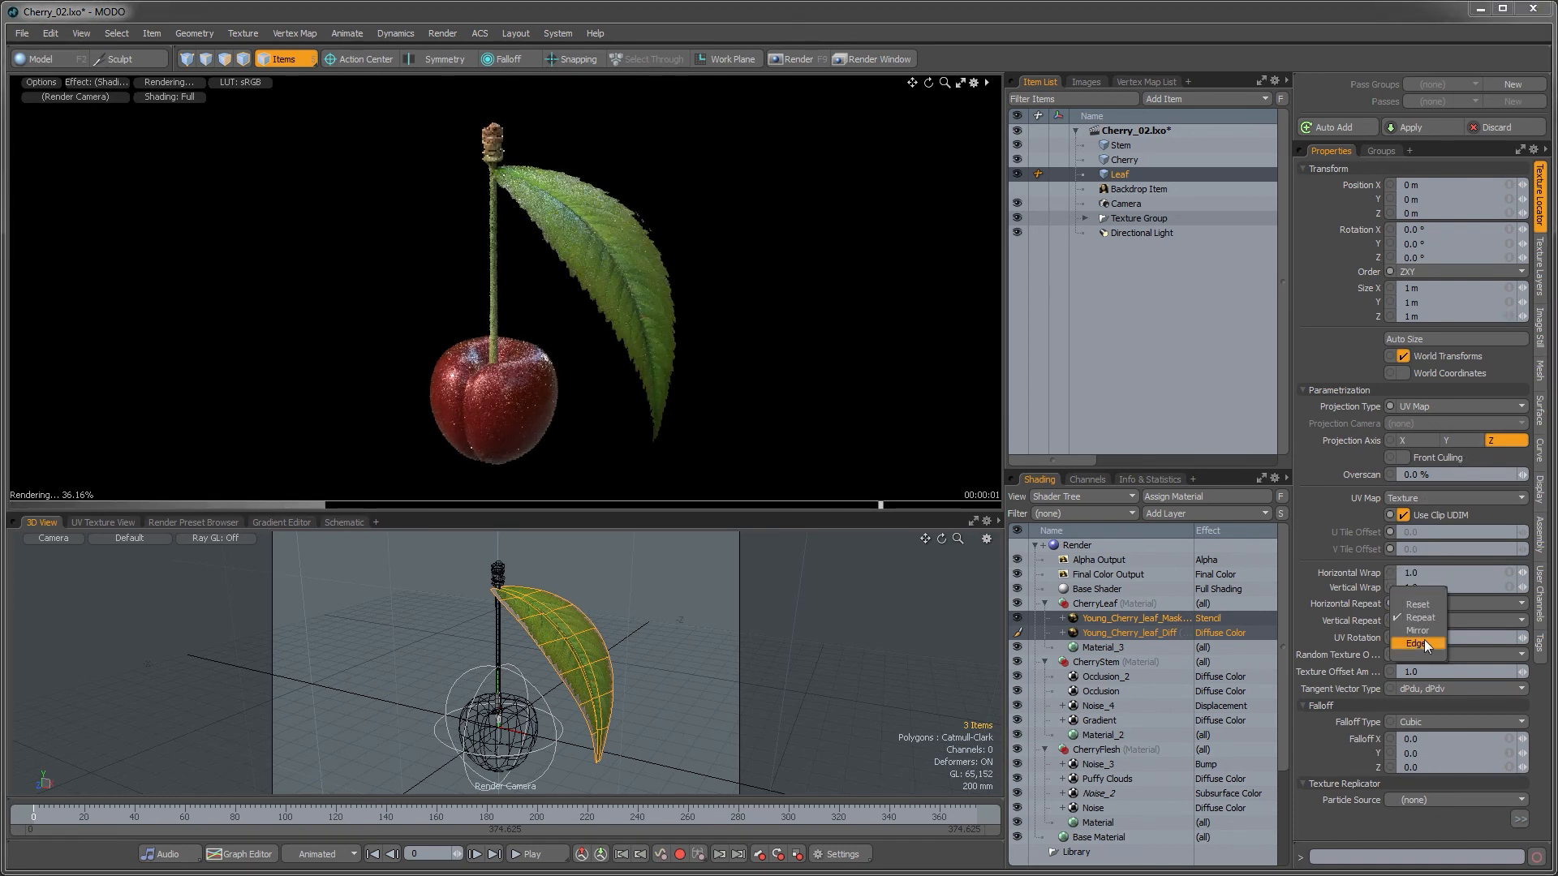
{"action": "left_click", "coordinate": [1424, 641]}
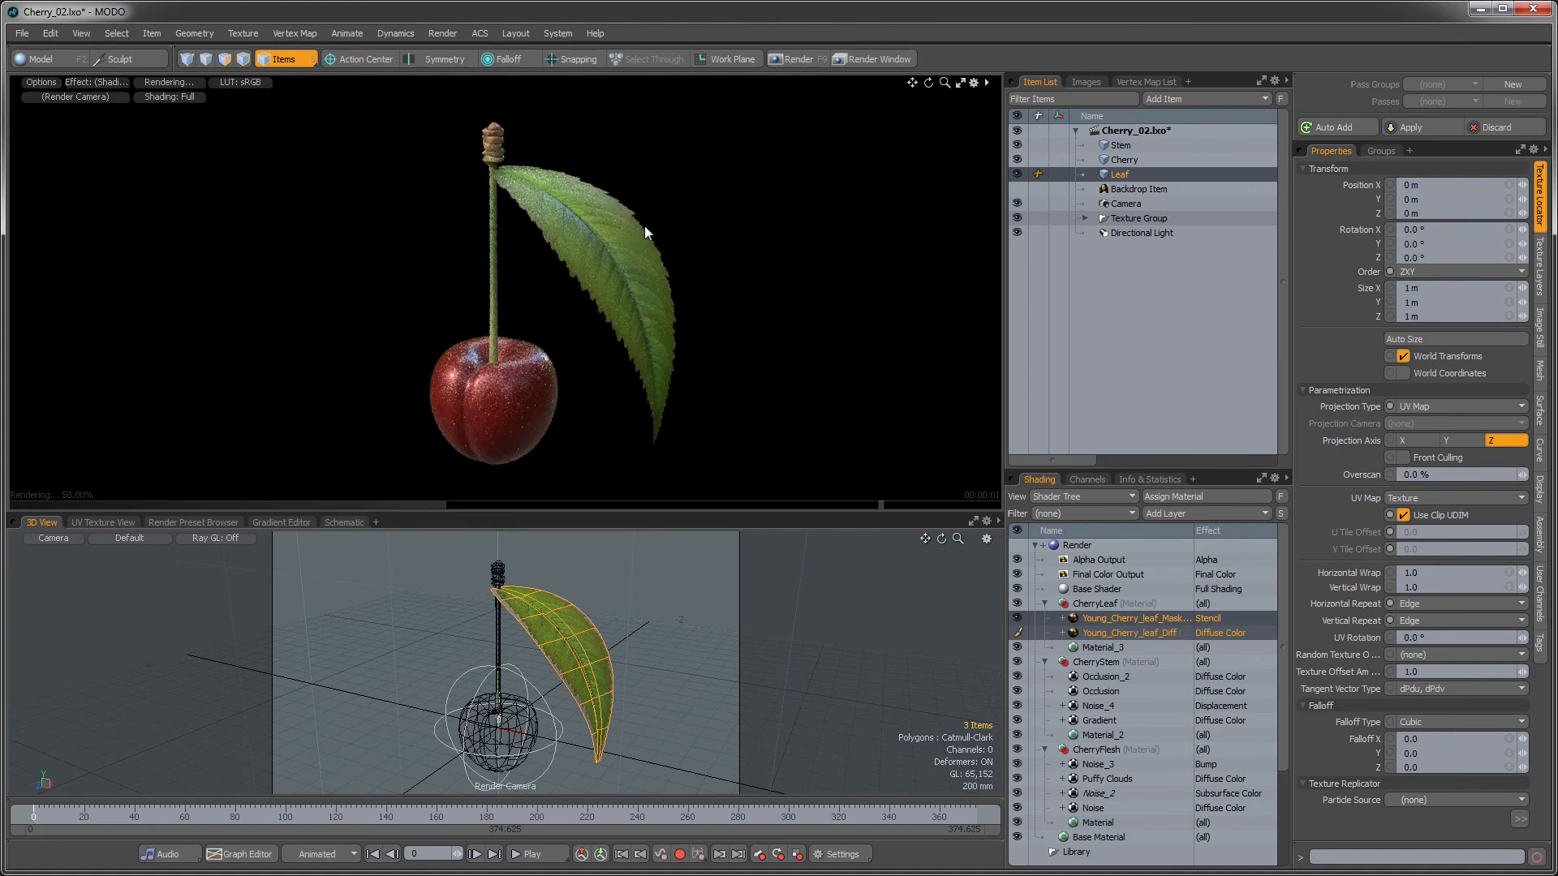
{"action": "left_click", "coordinate": [600, 568]}
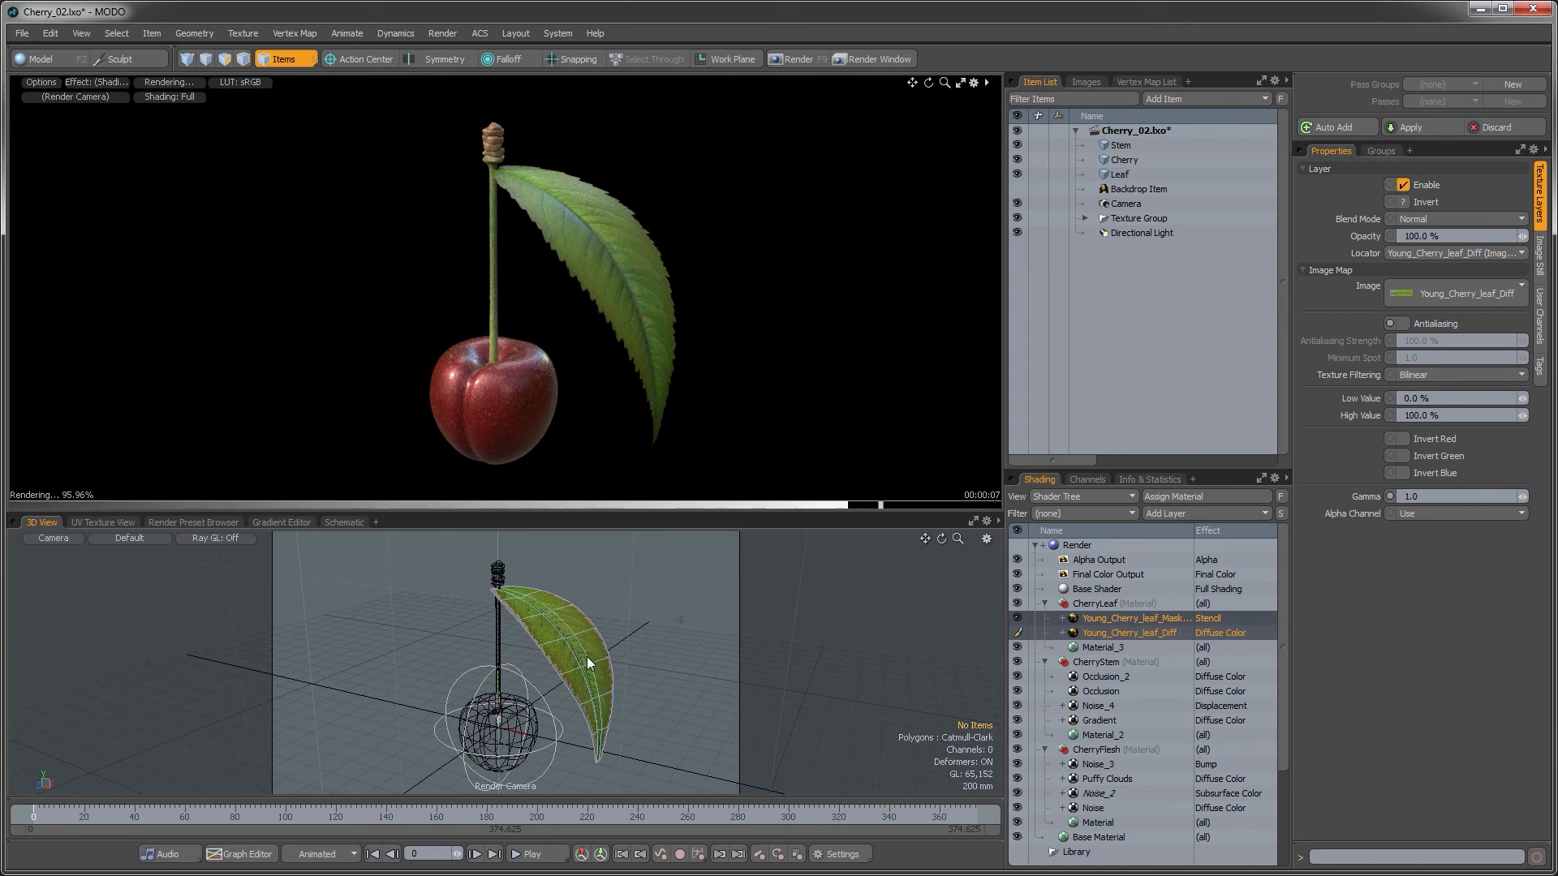
- Load the Young_Cherry_leaf_Disp image from the Textures folder as an image map in the CherryLeaf material of the leaf
{"action": "left_click", "coordinate": [562, 631]}
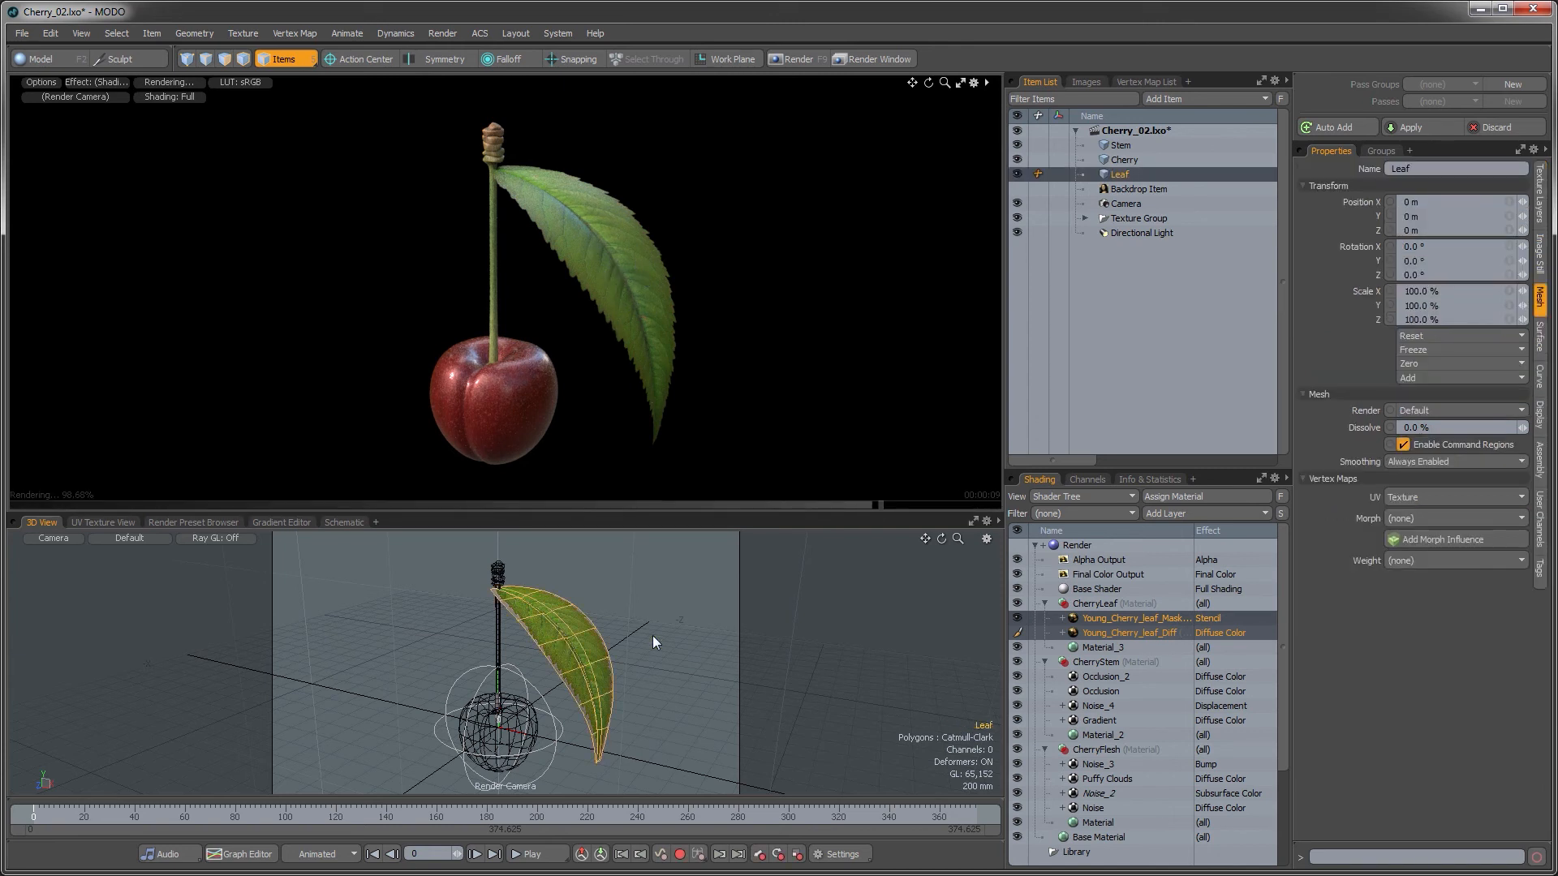
{"action": "left_click", "coordinate": [1089, 603]}
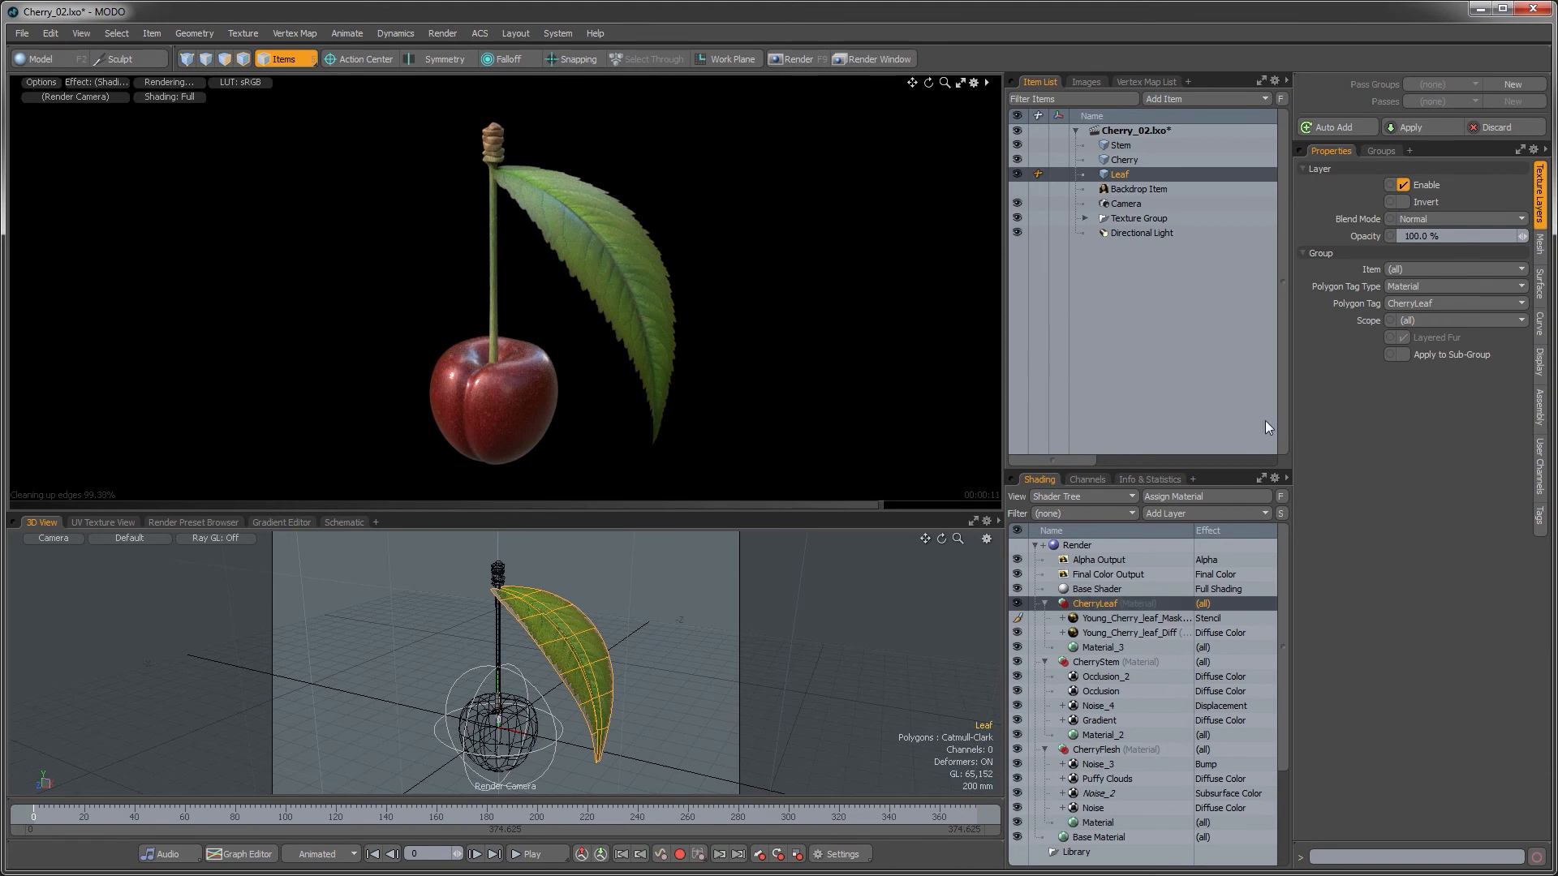
{"action": "left_click", "coordinate": [1178, 513]}
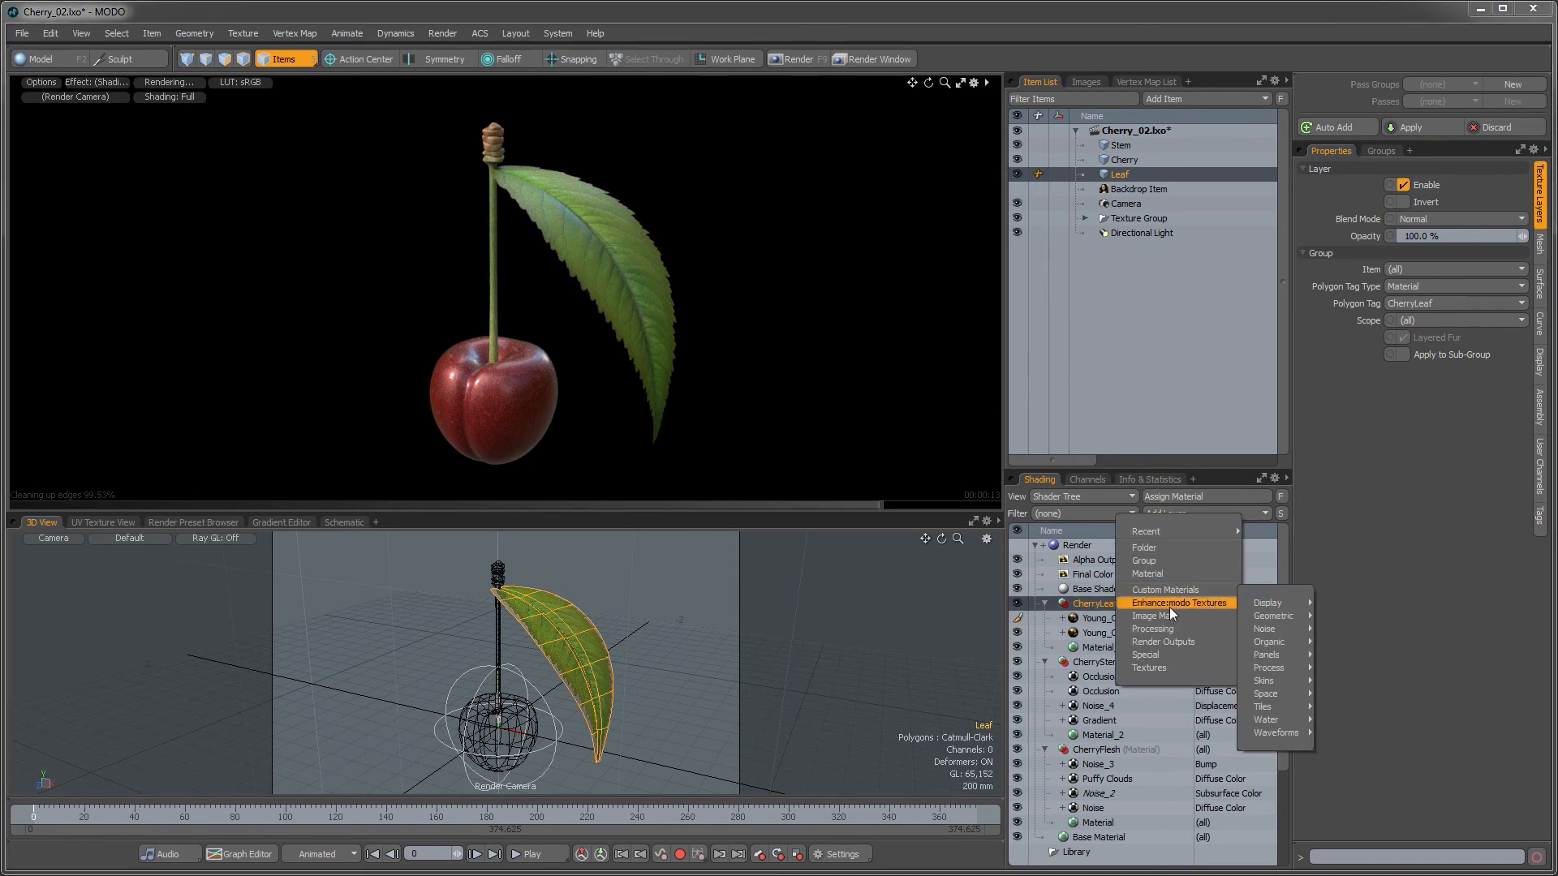
{"action": "mouse_move", "coordinate": [1204, 617]}
{"action": "left_click", "coordinate": [1303, 613]}
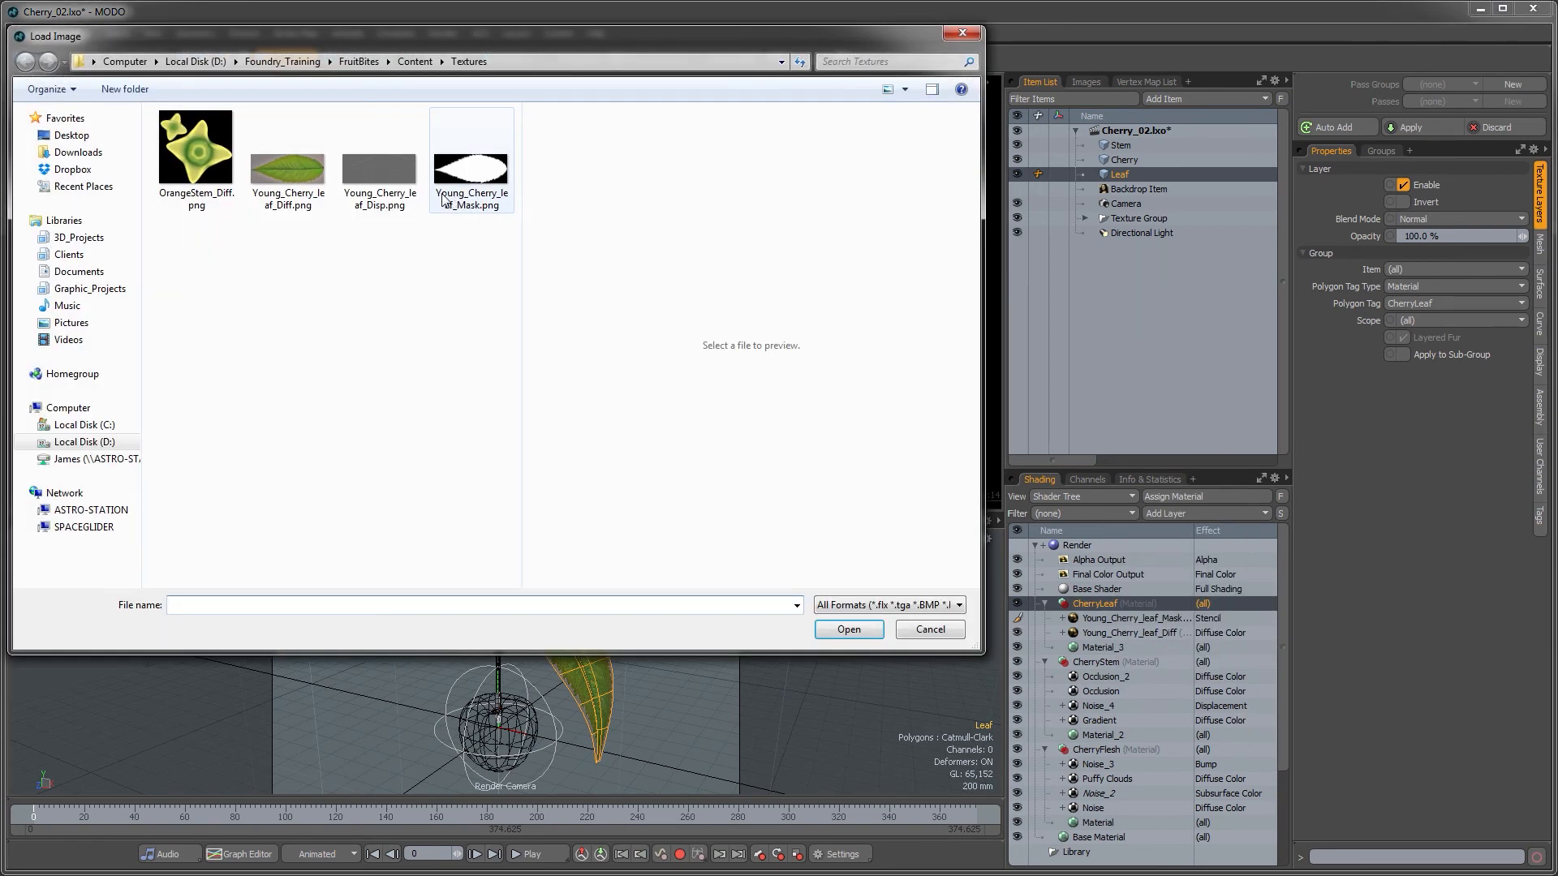
{"action": "left_click", "coordinate": [397, 180]}
{"action": "double_click", "coordinate": [396, 180]}
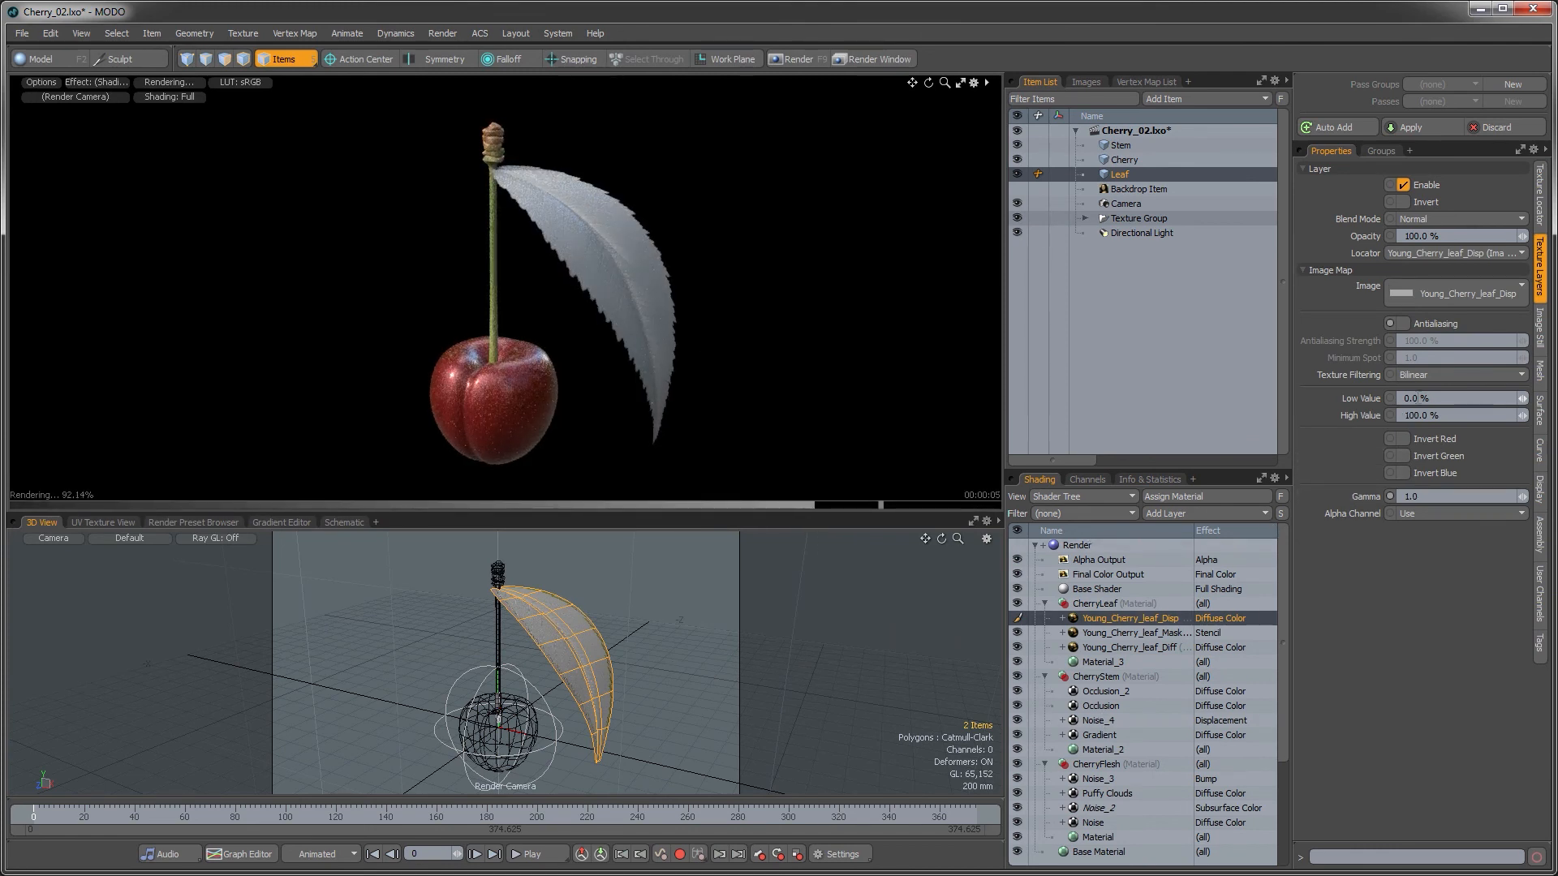
- Set the leaf displacement image's effect to Displacement and check the leaf in the render preview
{"action": "right_click", "coordinate": [1212, 618]}
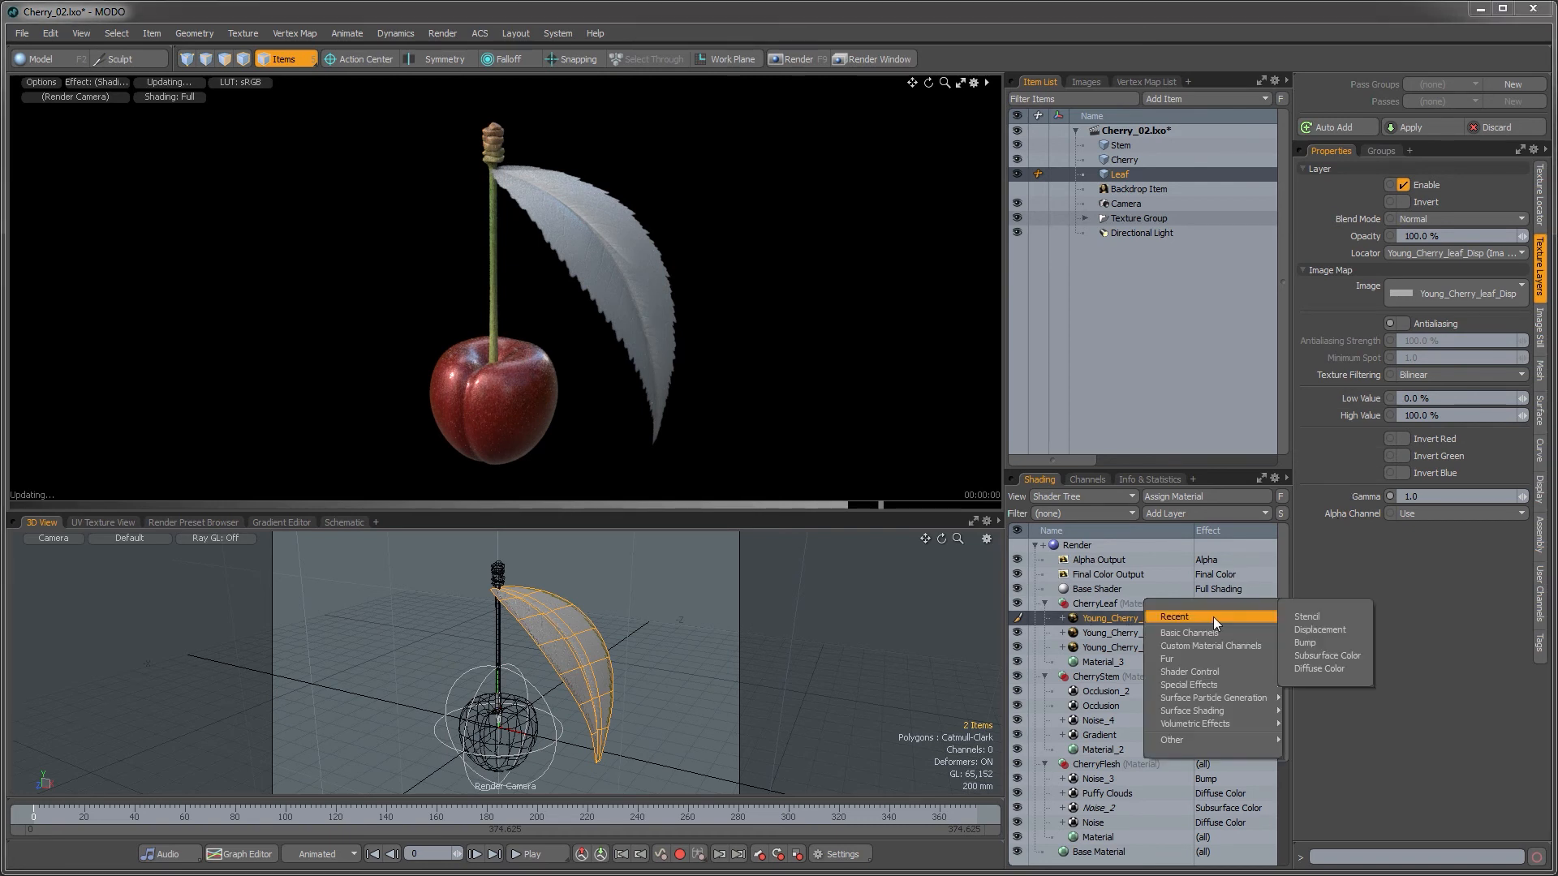
{"action": "left_click", "coordinate": [1318, 629]}
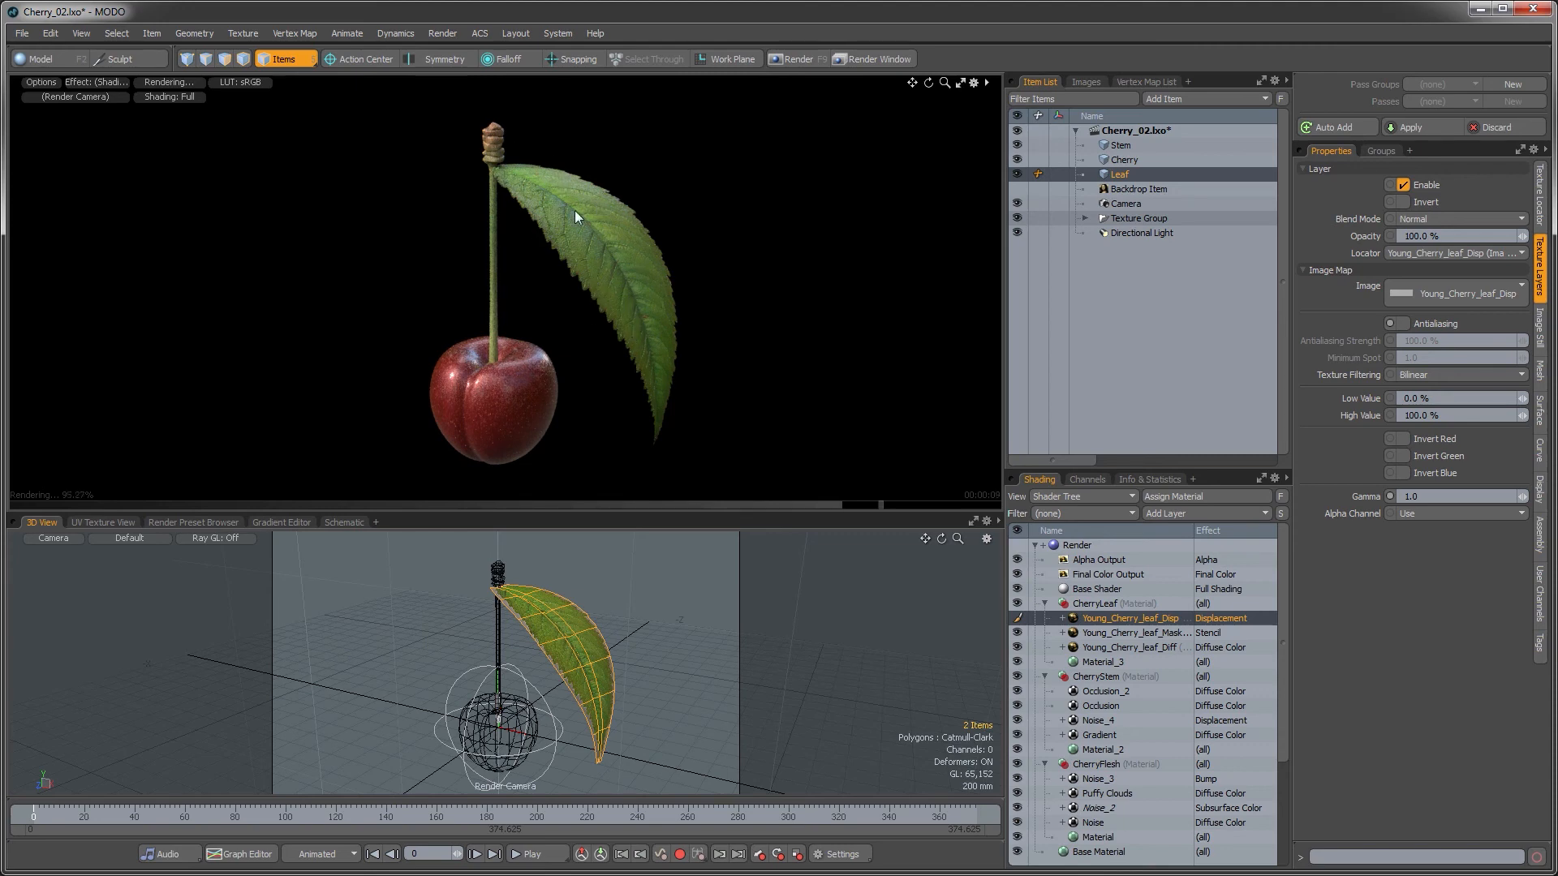
{"action": "left_click_drag", "start_coordinate": [585, 337], "coordinate": [550, 349], "text": "ctrl+alt"}
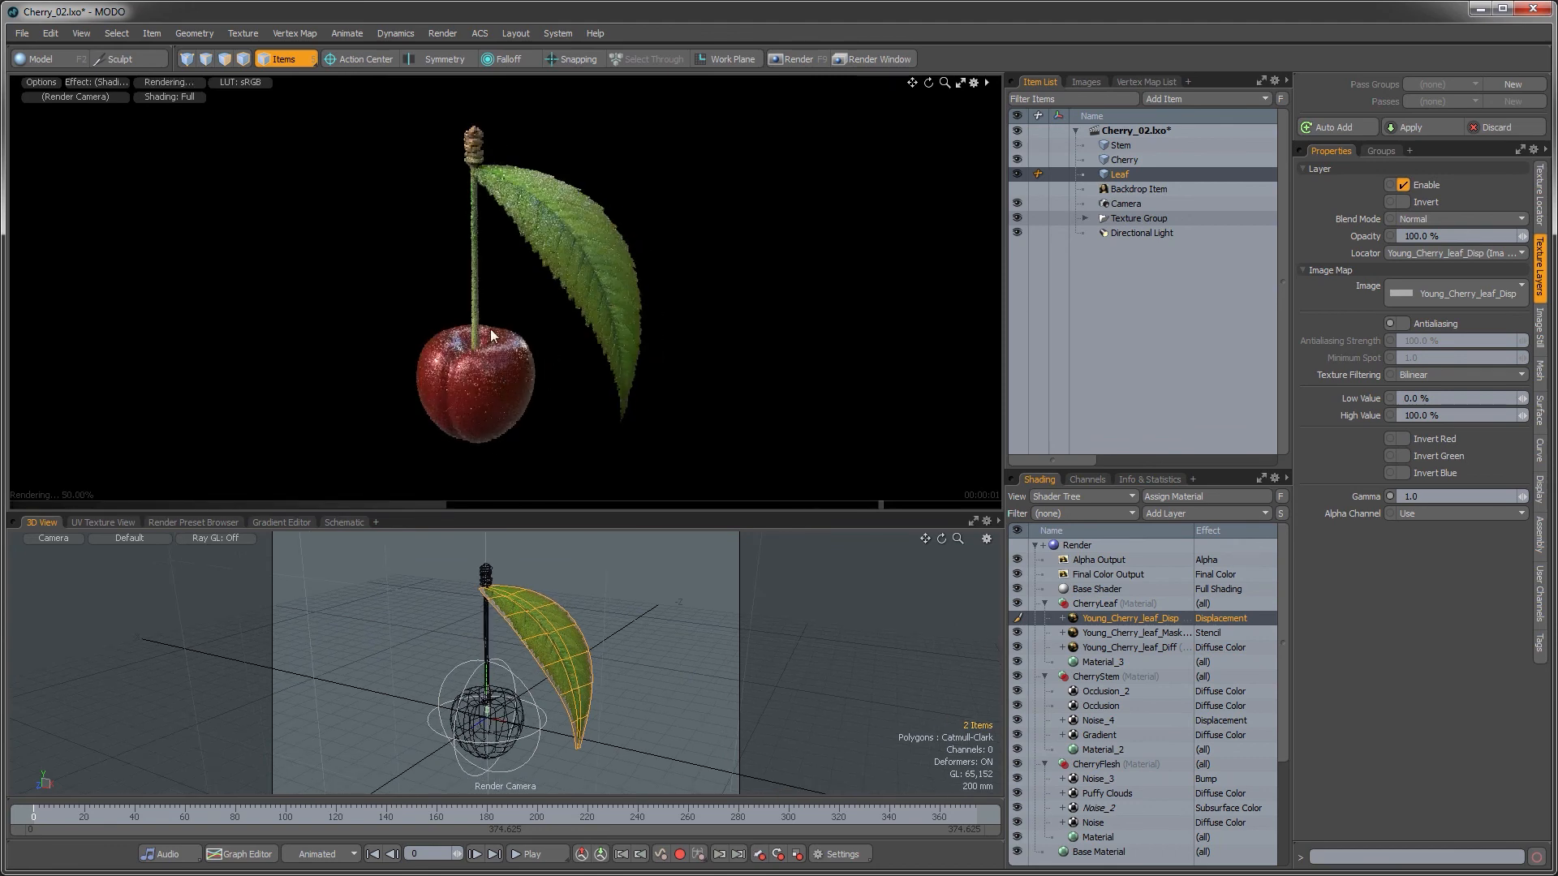